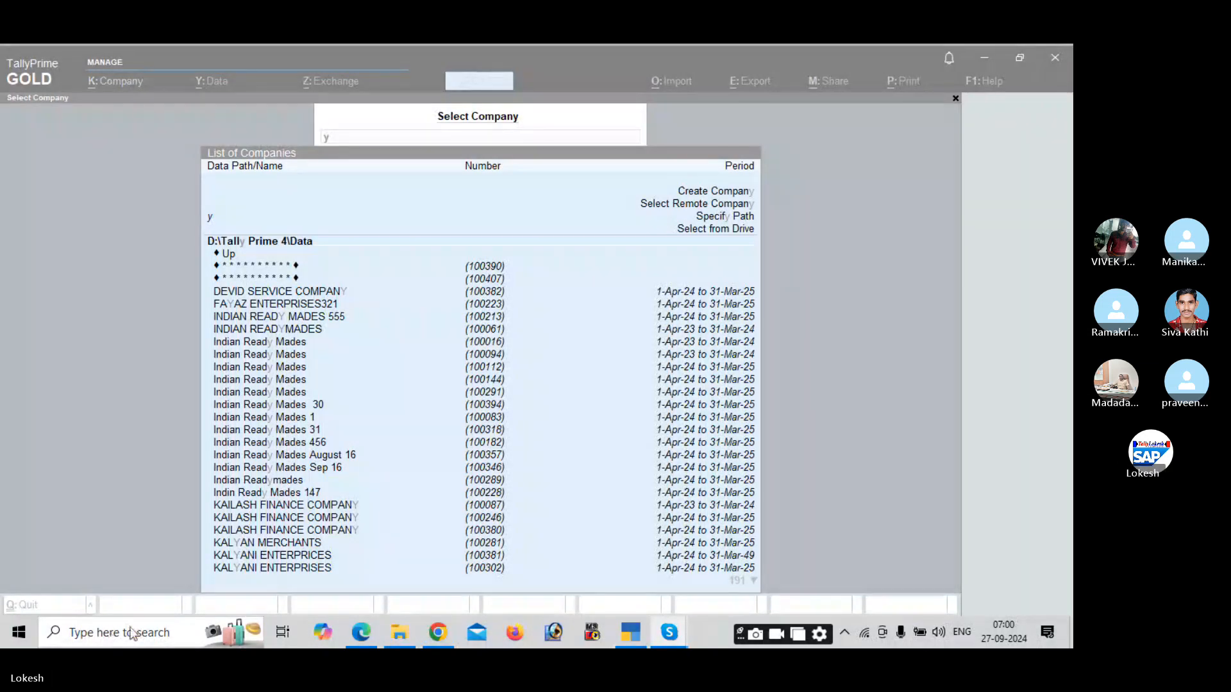
Switch to TallyPrime, clear the company search and start creating a new company.
click(635, 635)
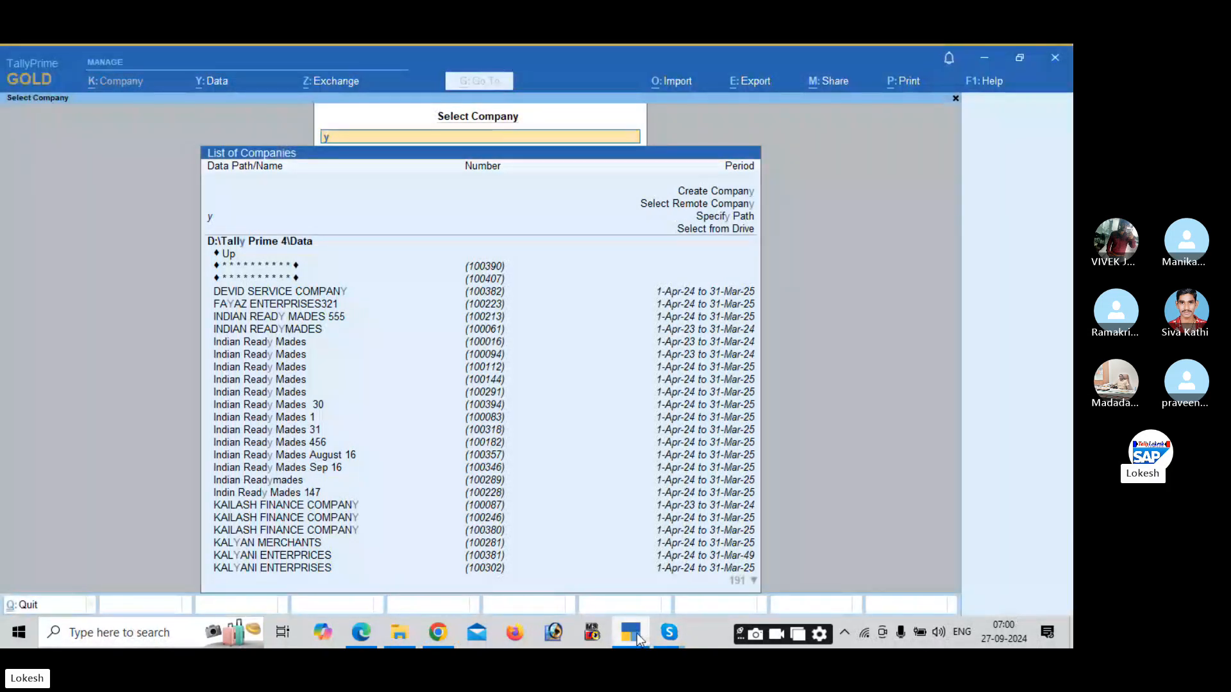
key(End)
key(Escape)
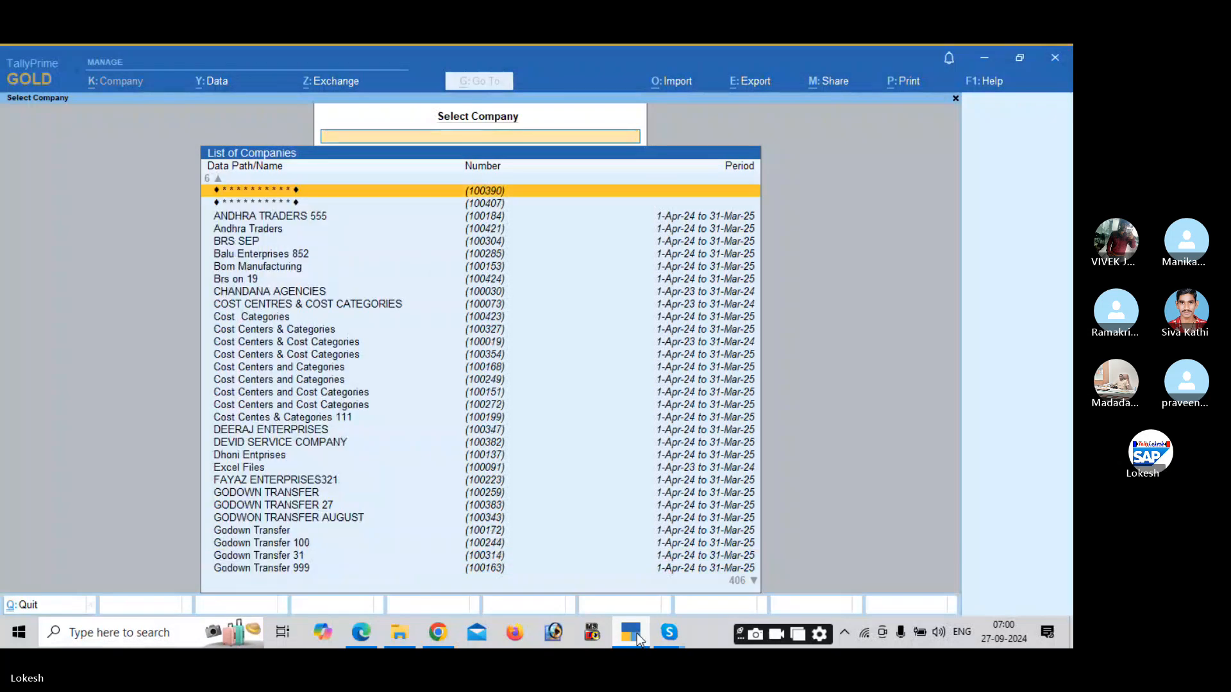
key(Escape)
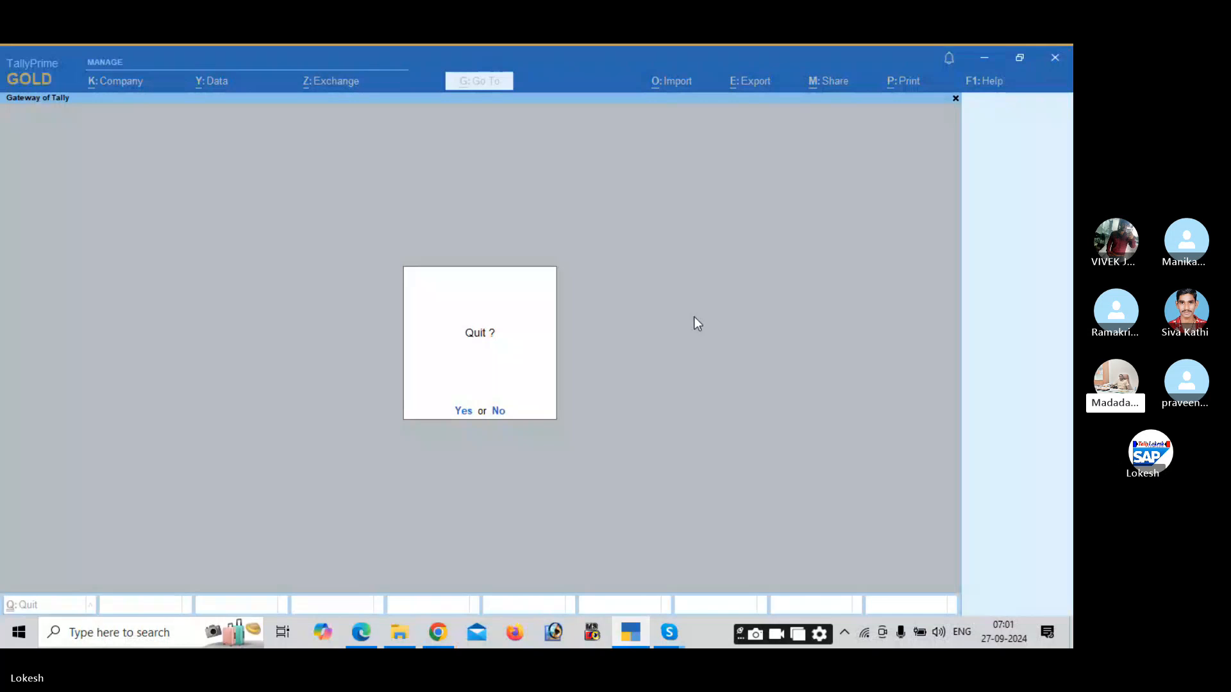
key(n)
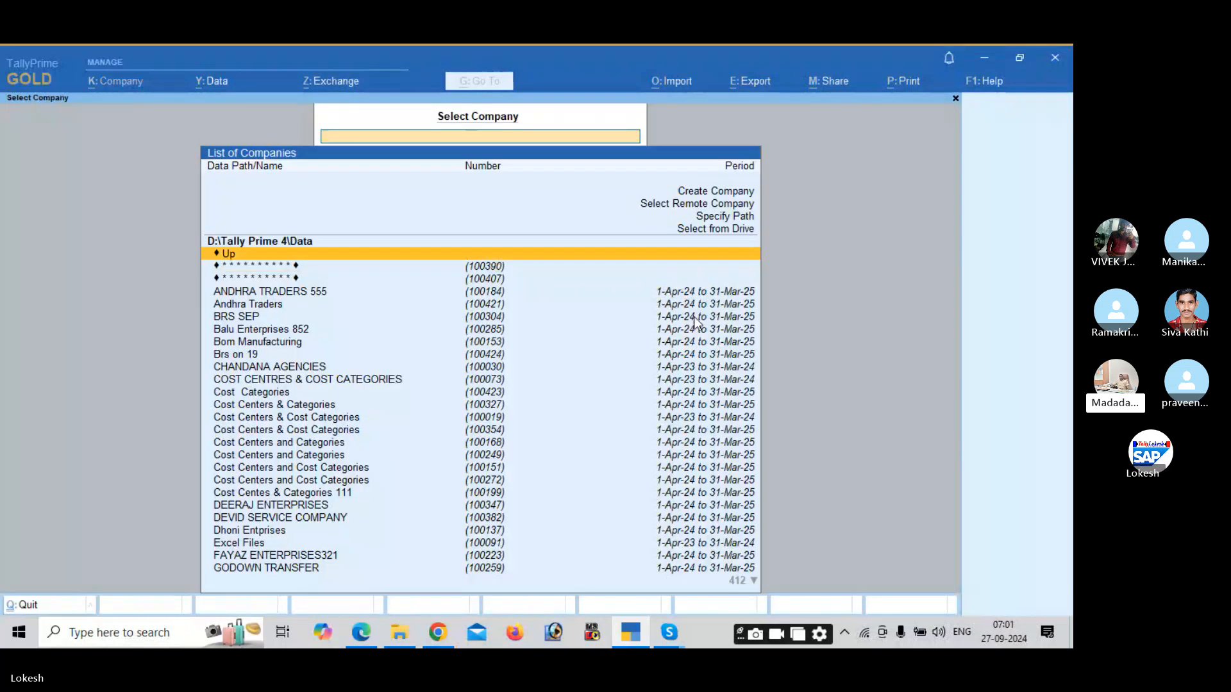
key(Home)
key(Return)
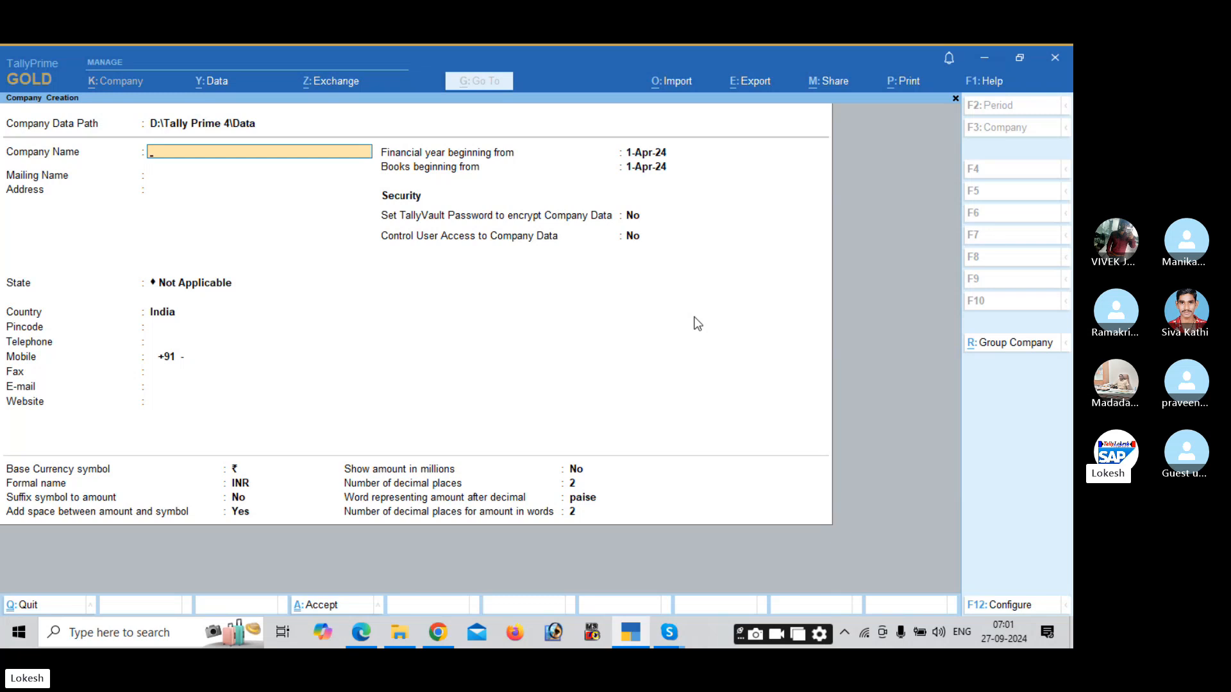
Switch to the PDF in Microsoft Edge and examine the Godowns Transfer exercise's purchases, stock transfer and remaining transactions.
key(alt)
key(alt+Tab)
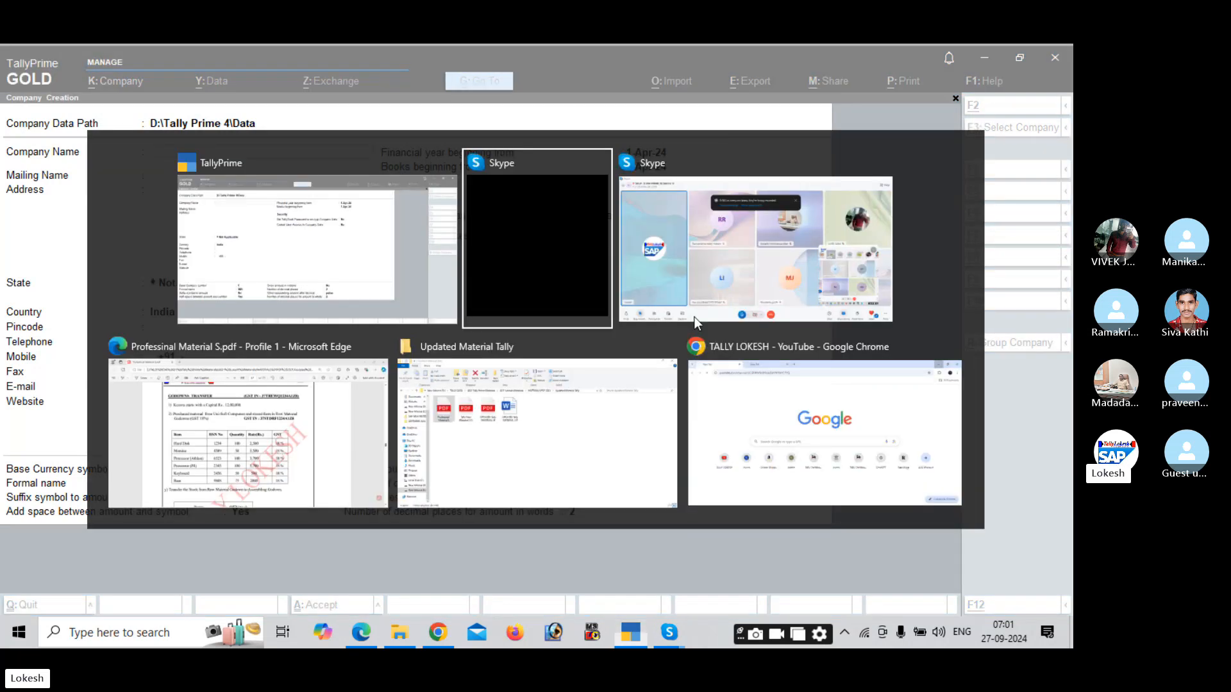
key(alt+Tab)
key(alt+Tab)
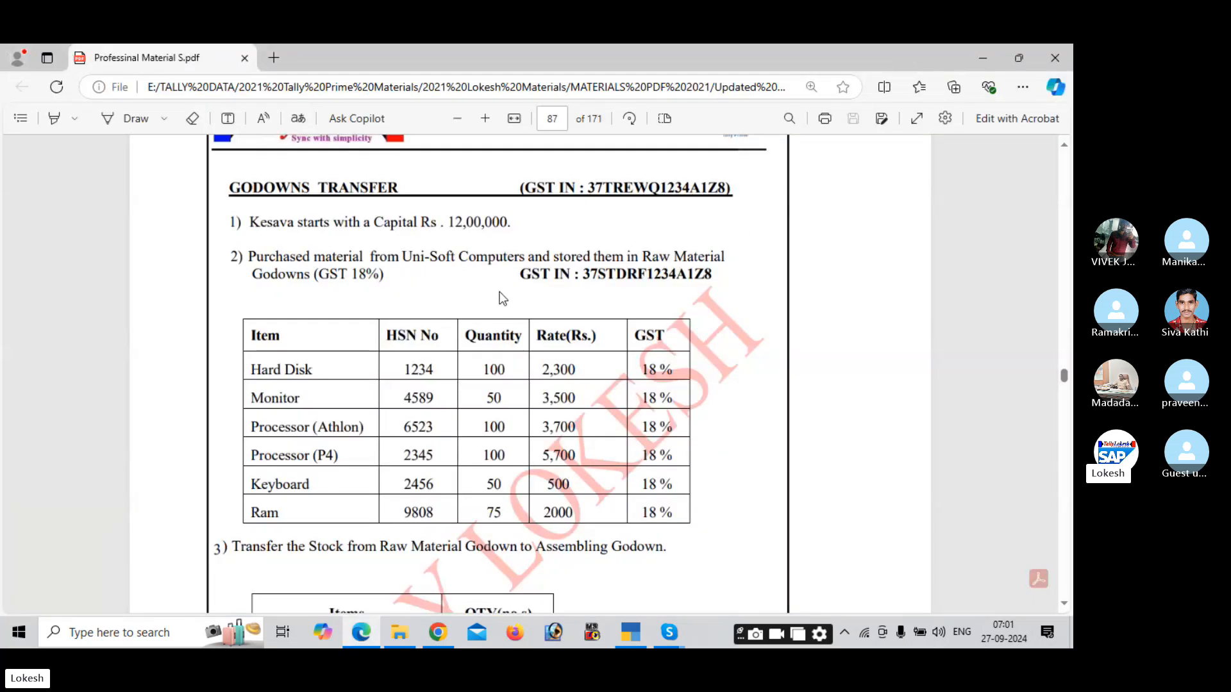
scroll(502, 298, down, 4)
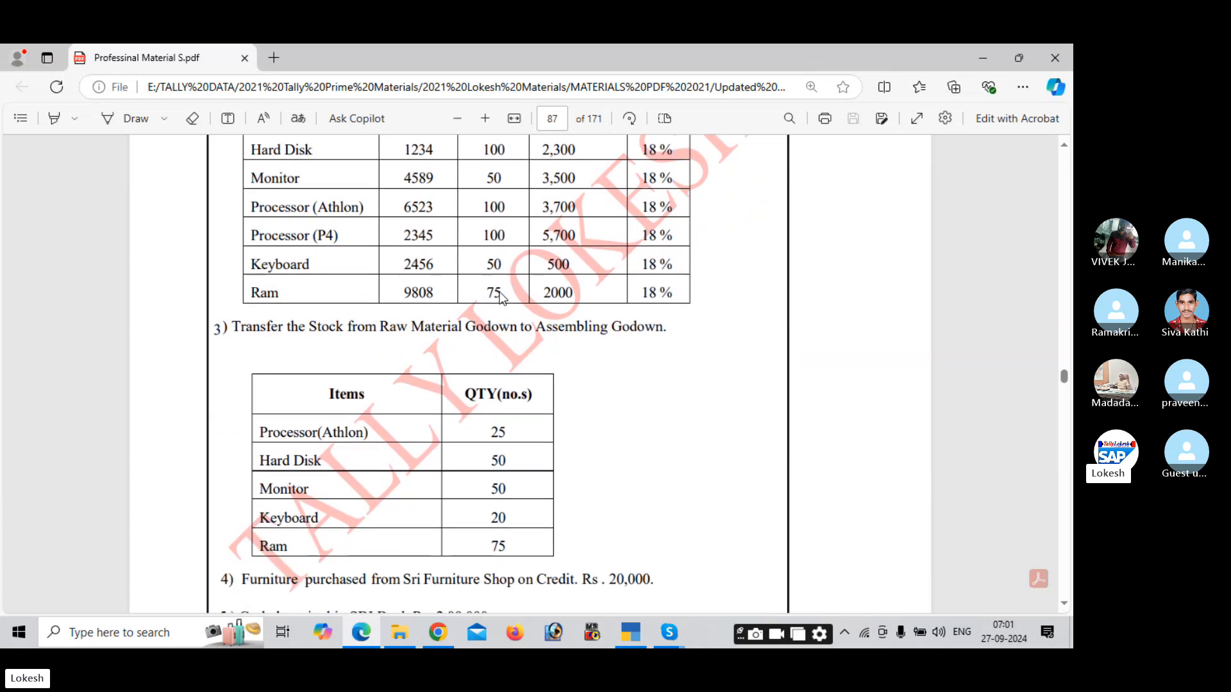
scroll(452, 421, down, 1)
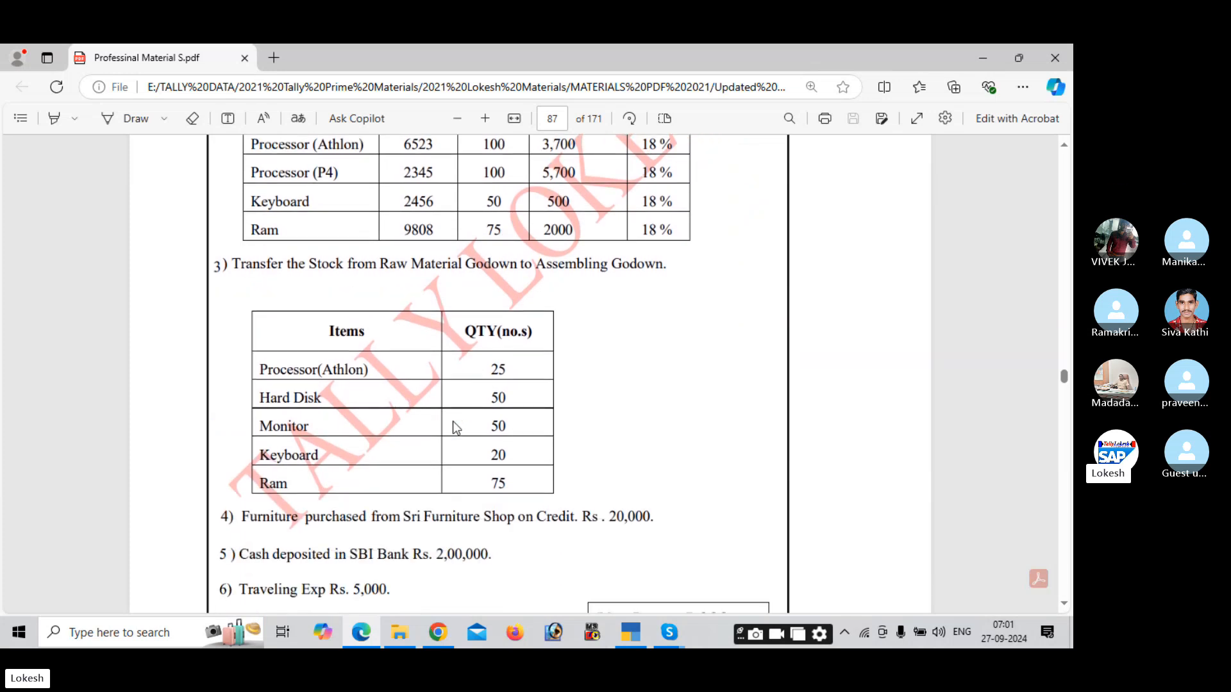
scroll(456, 427, up, 4)
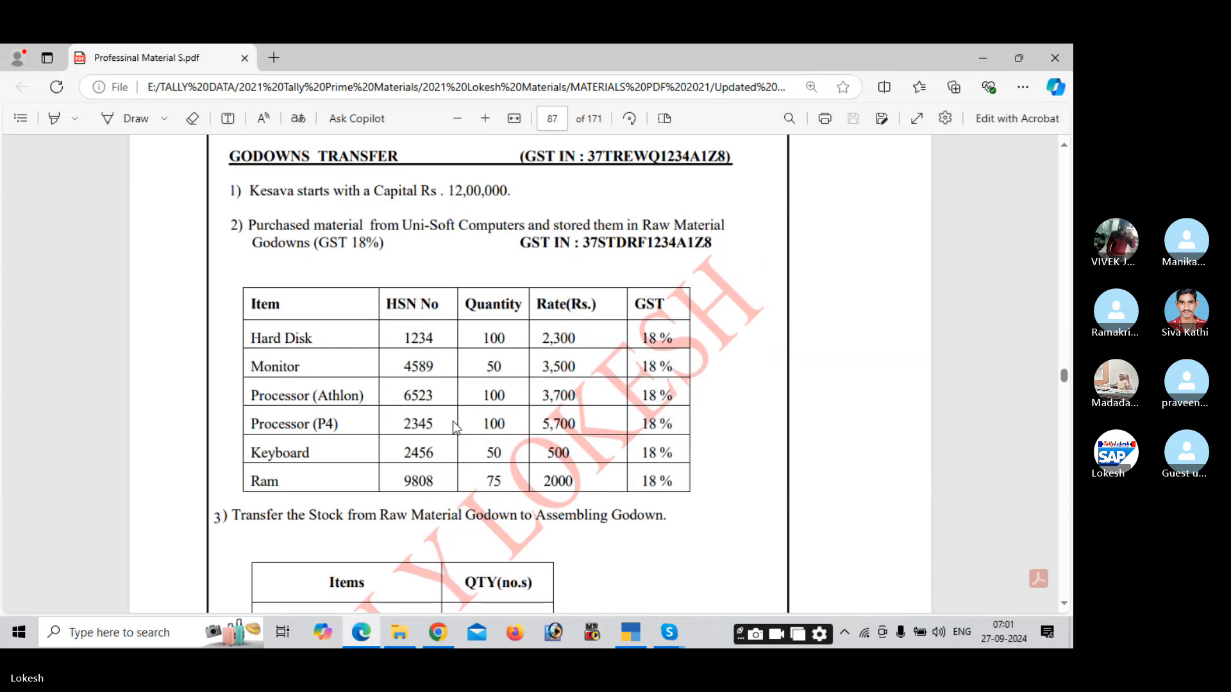
Return to TallyPrime and name the new company Godwon Transfer Sep 27, leaving the address blank.
key(alt+Tab)
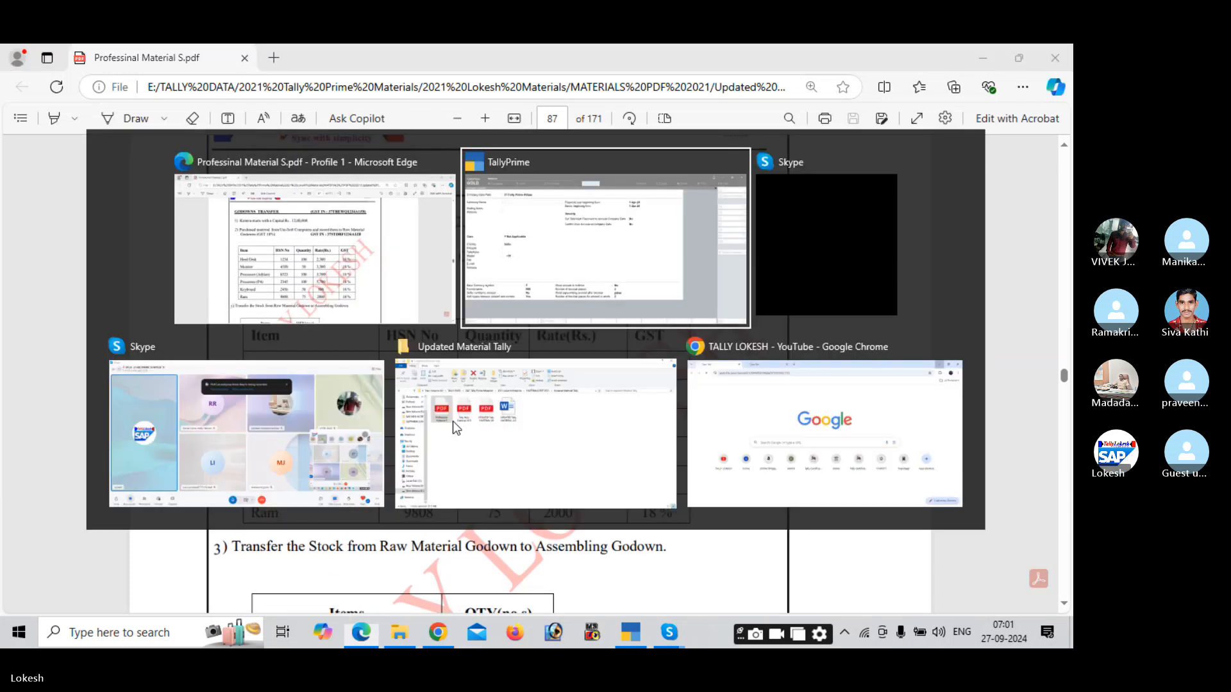
text(Godwon)
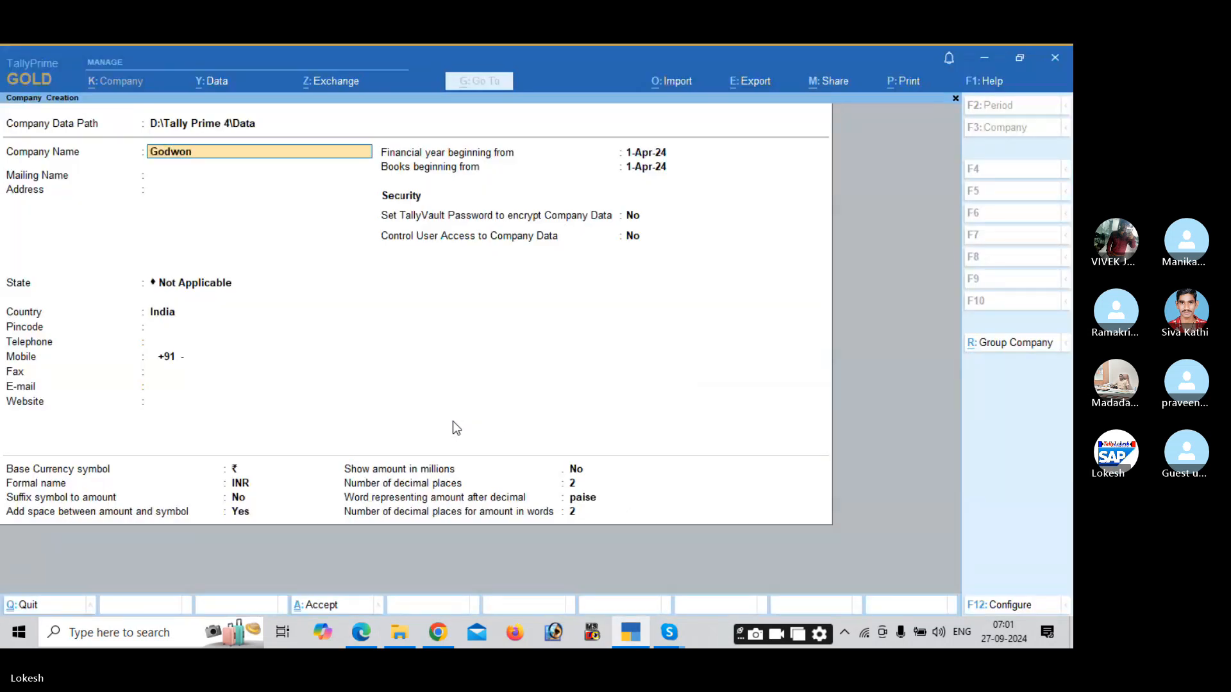
text( Transfe)
text(er)
key(BackSpace)
key(BackSpace)
text(rans)
key(BackSpace)
text(Sep 27)
key(Return)
key(Return)
key(Return)
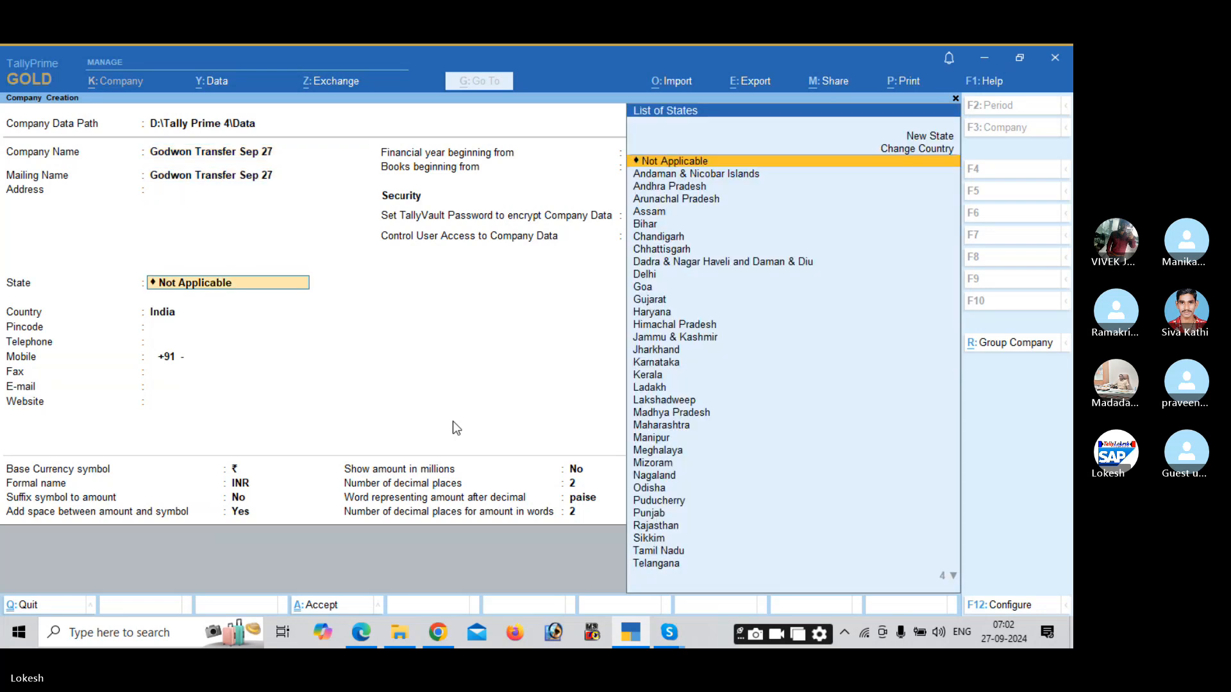
Set the company's state to Andhra Pradesh with India as the country, and save the company.
key(Down)
key(Return)
key(BackSpace)
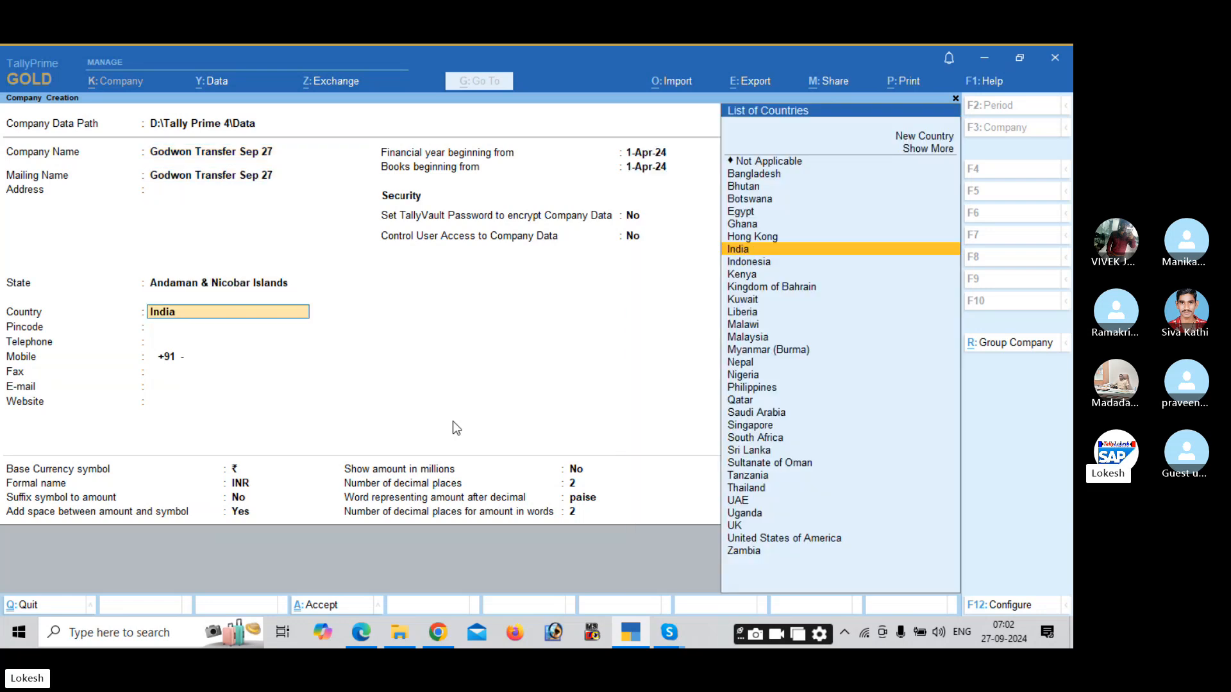
key(Return)
key(Down)
key(Return)
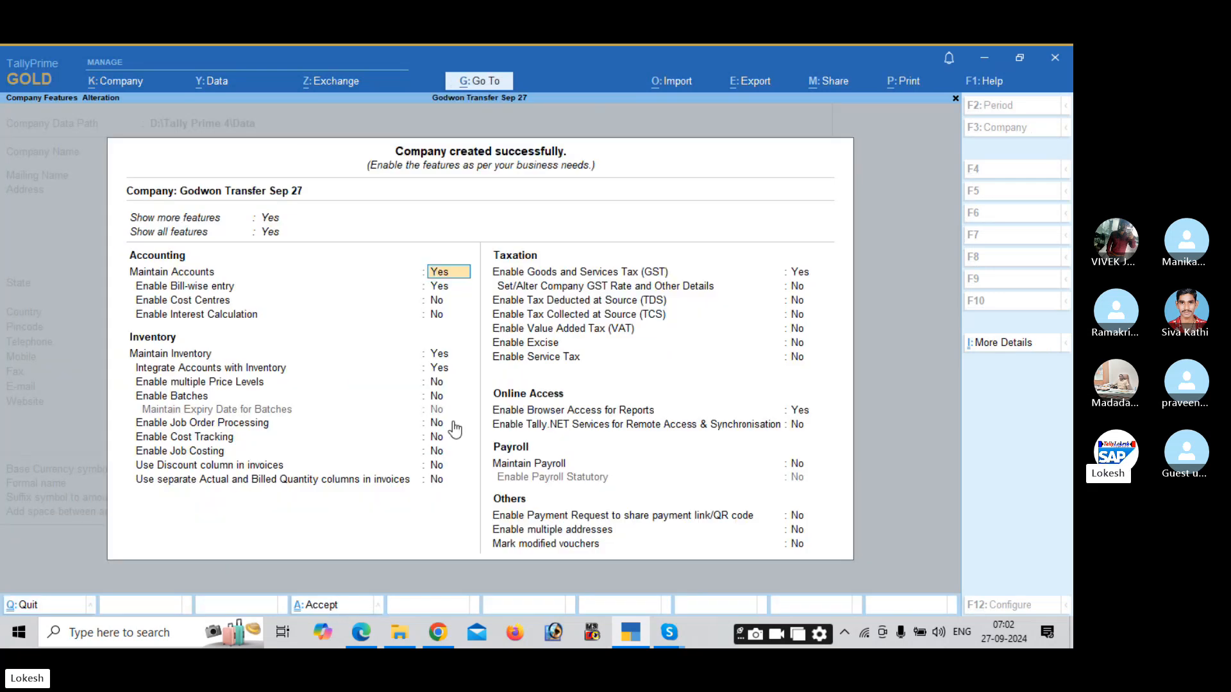
Turn off bill-wise entry for the company and proceed with GST enabled to the GSTIN/UIN entry in its GST details.
key(Return)
key(n)
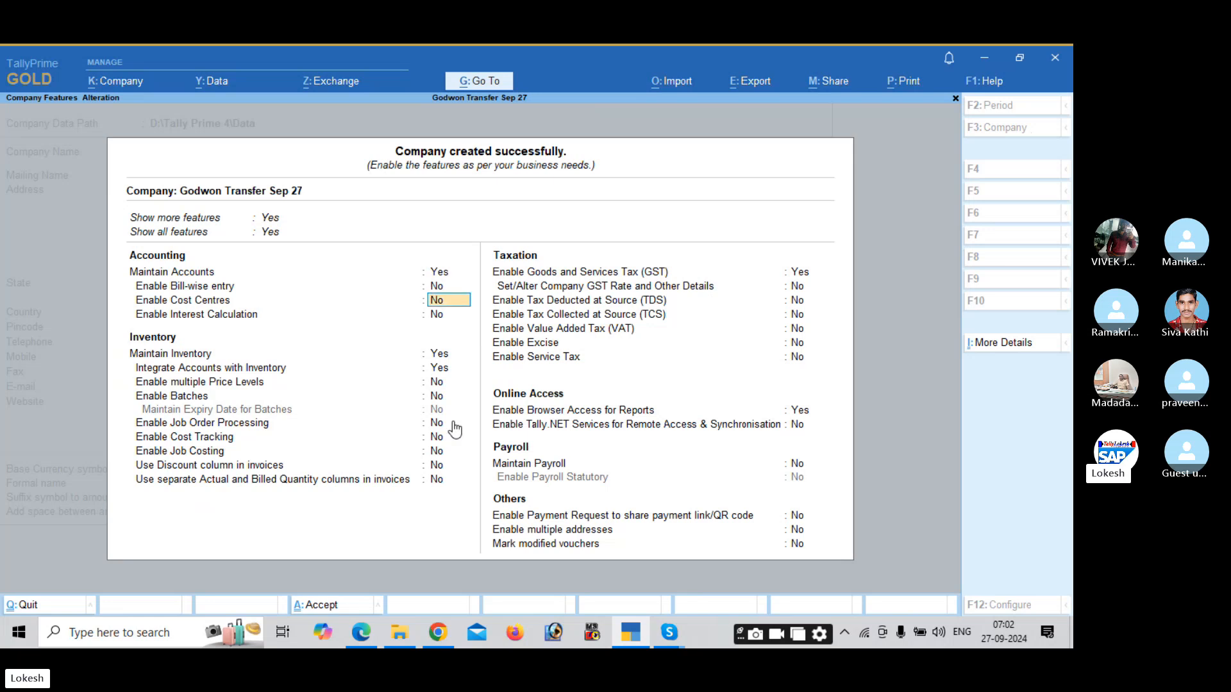
key(Return)
key(Return)
key(Return)
key(Return)
key(Return)
key(Return)
key(Return)
key(Return)
key(Return)
key(Return)
key(Return)
key(Return)
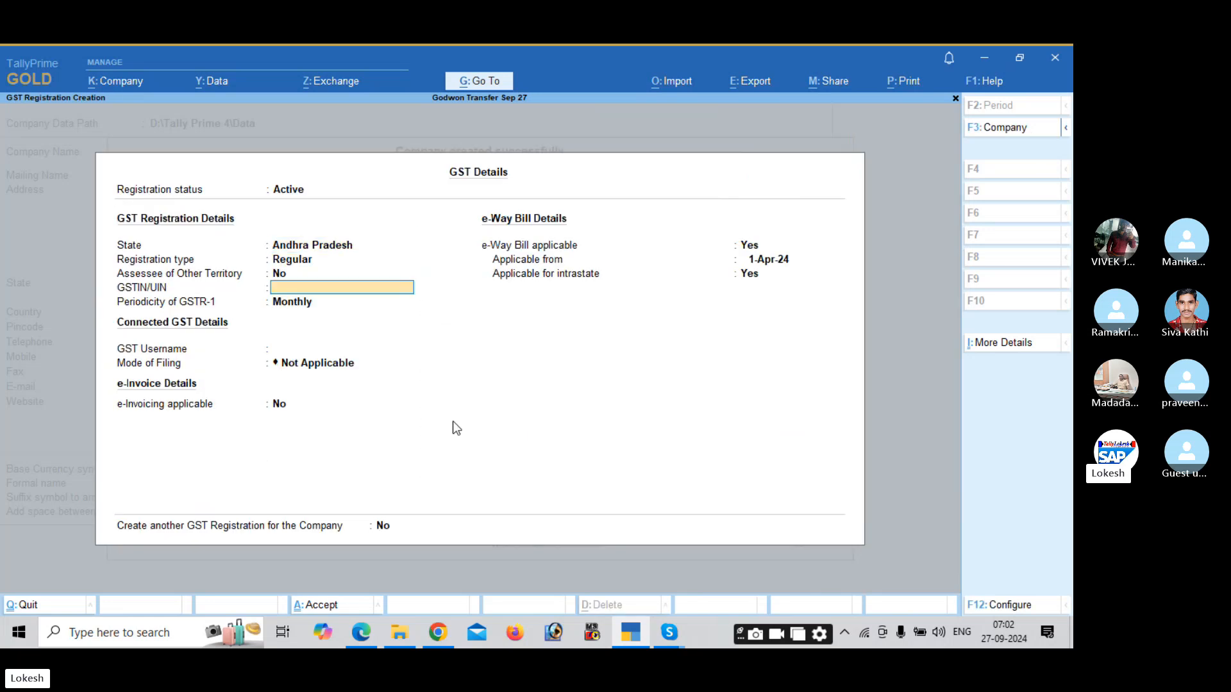
Enter 37 as the company's GSTIN/UIN, keep monthly GSTR-1 periodicity, and save the GST details and company features.
text(37)
key(Return)
key(Return)
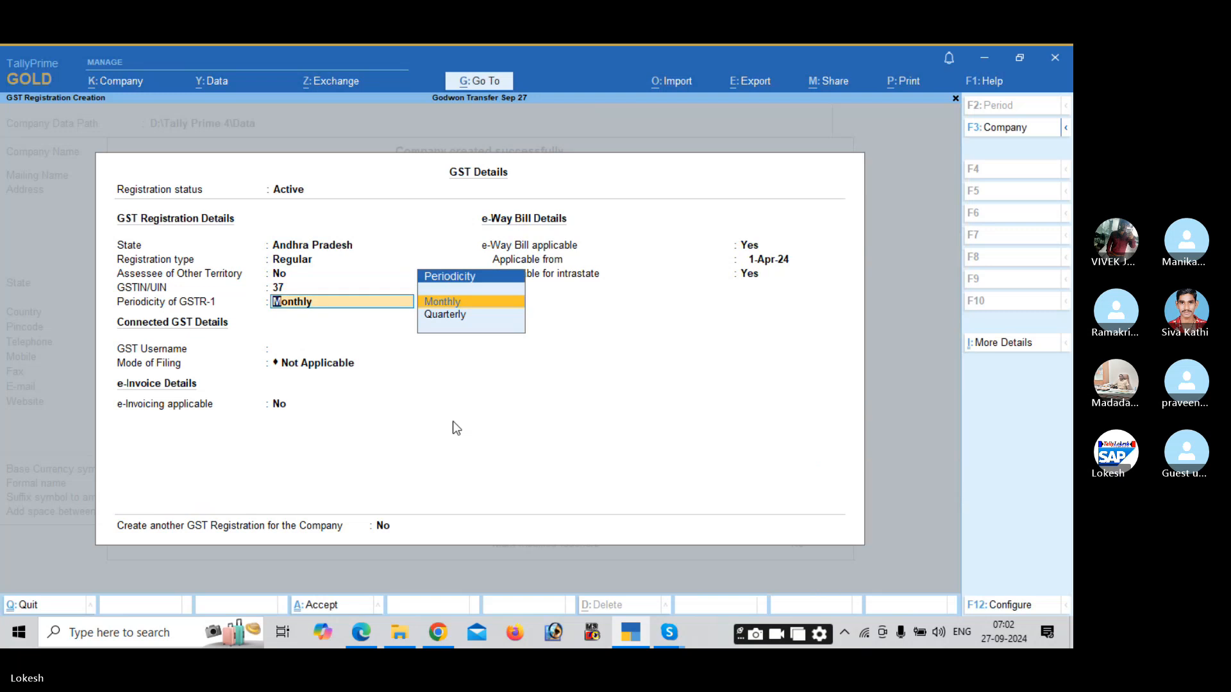
key(ctrl+a)
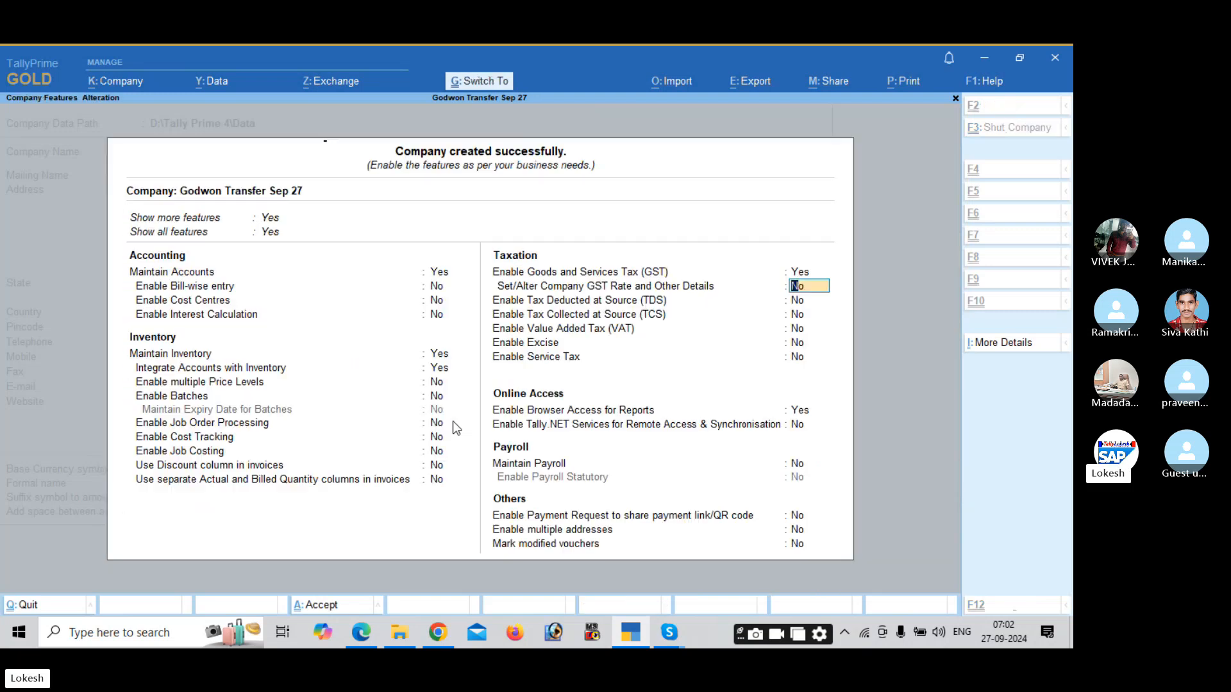
key(ctrl+a)
Create a ledger named Capital under Capital Account.
key(Down)
key(Up)
key(Return)
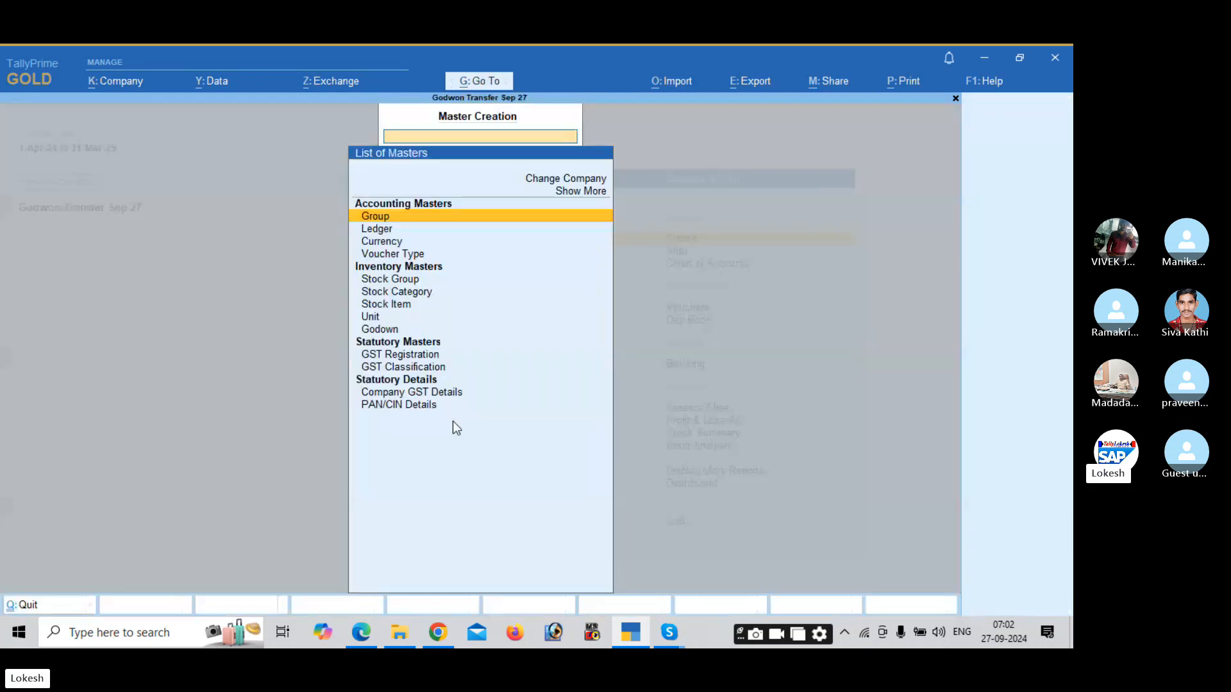
key(Down)
key(Return)
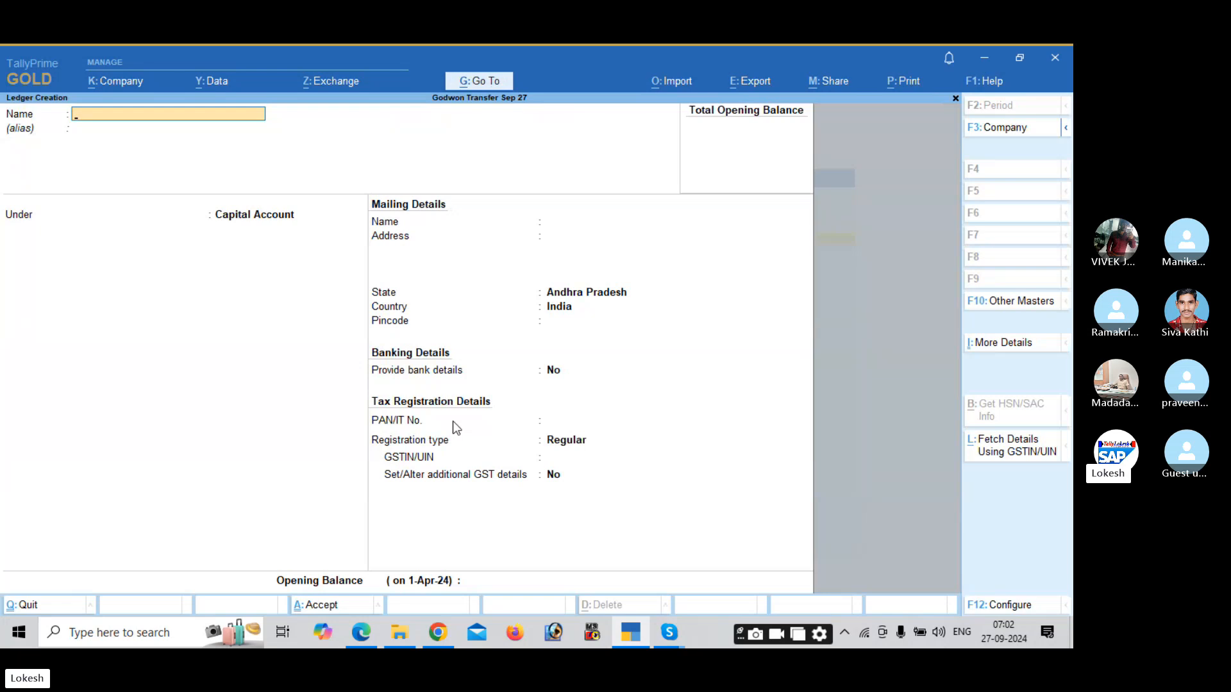
text(Capital)
key(Return)
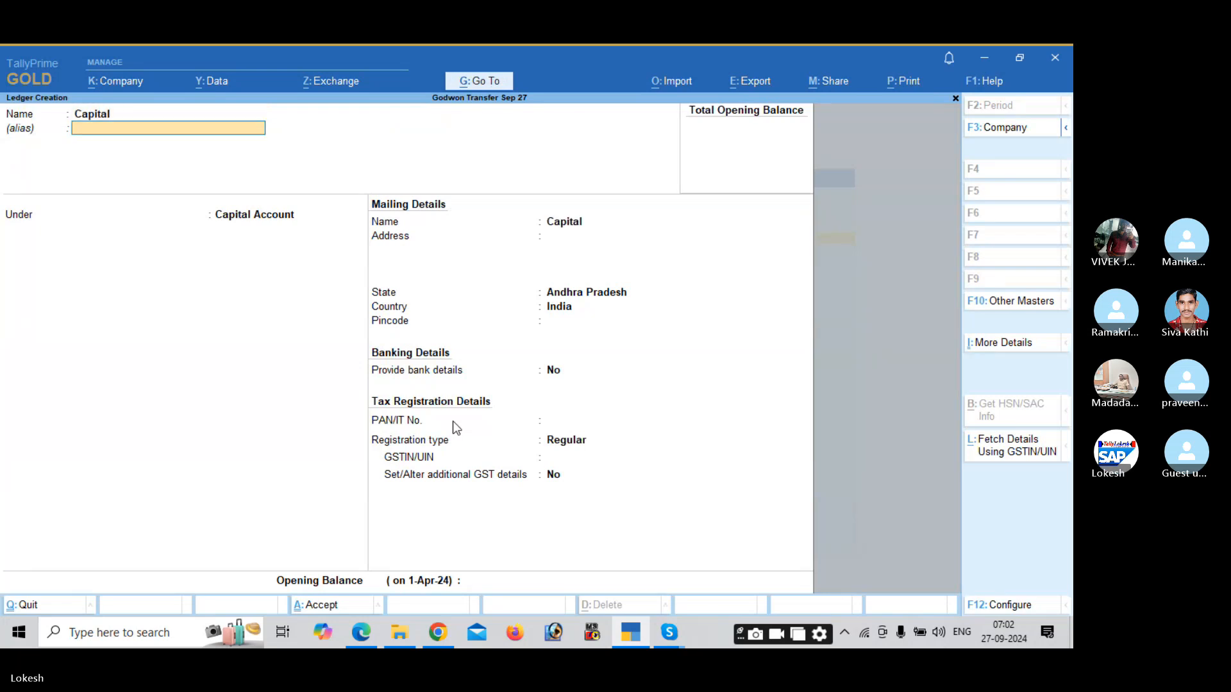
key(Return)
key(Return)
key(ctrl+a)
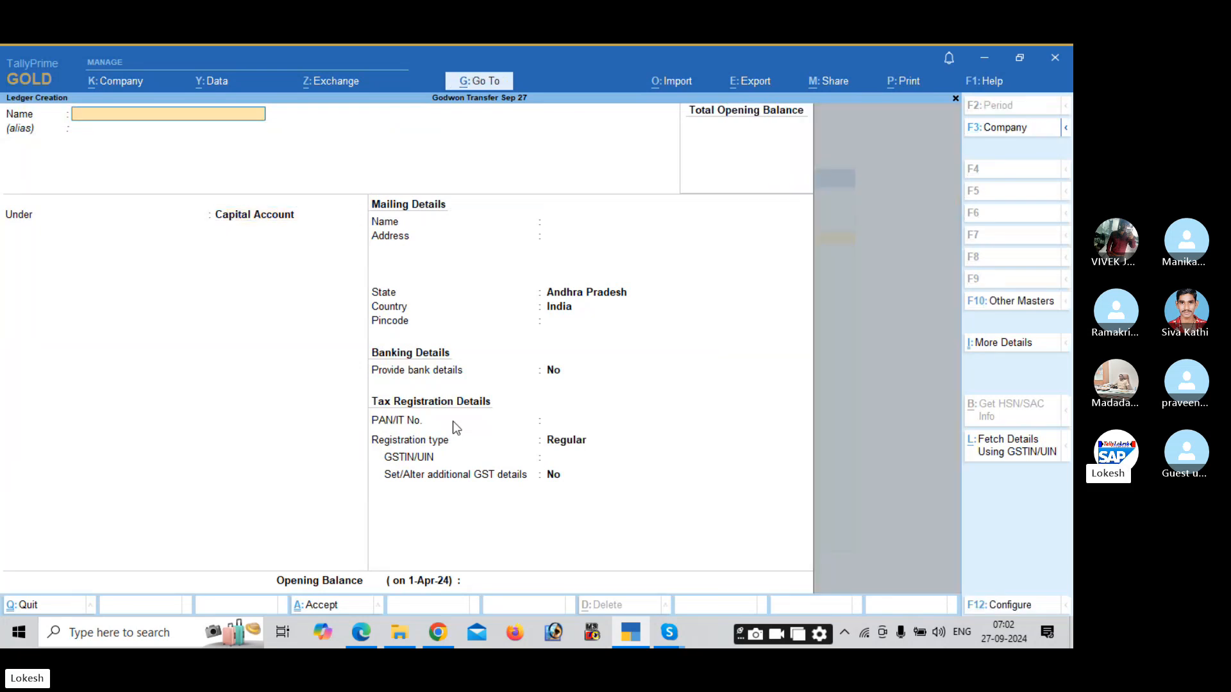
Create a ledger named Purchase under Purchase Accounts.
text(Oyr)
key(BackSpace)
key(BackSpace)
text(Purchase)
key(Return)
text(P)
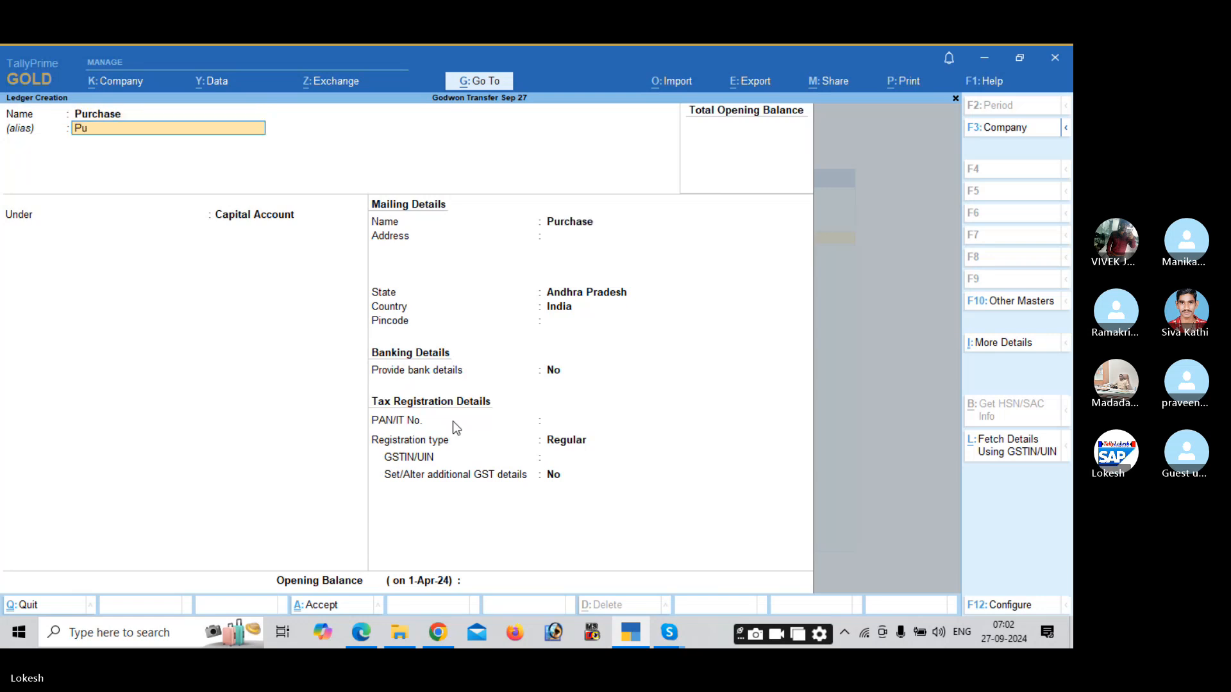
text(u)
key(BackSpace)
key(BackSpace)
key(Return)
key(Return)
text(P)
key(Down)
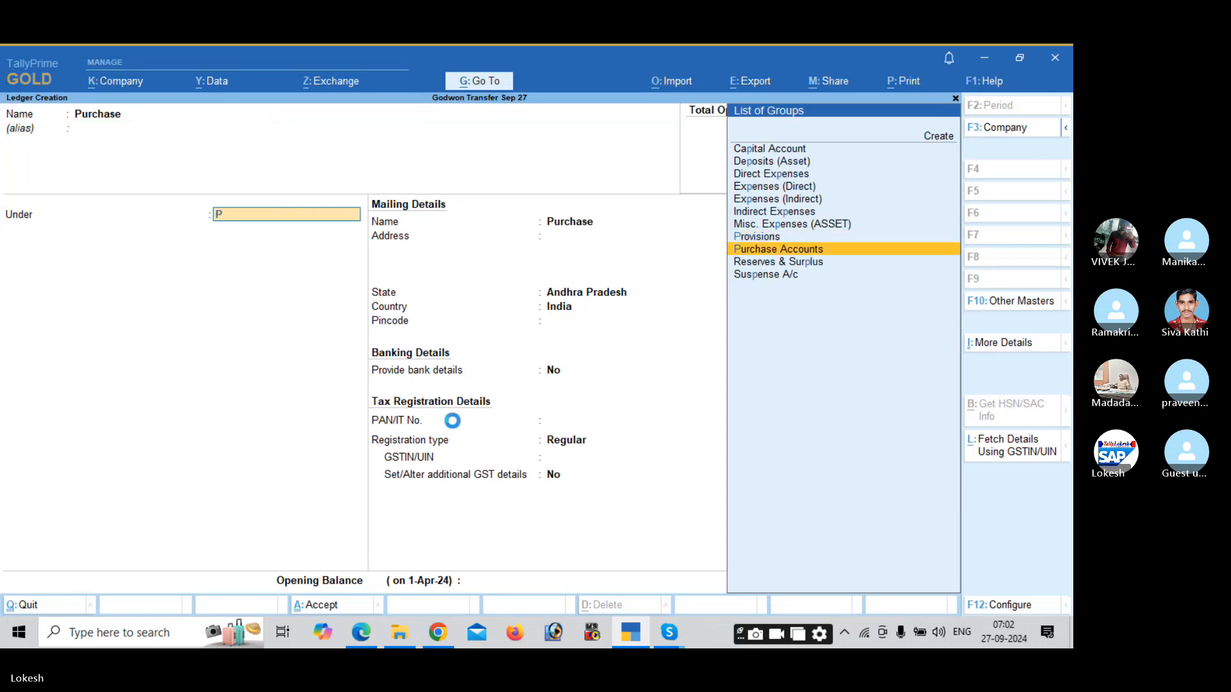
key(Return)
key(ctrl+a)
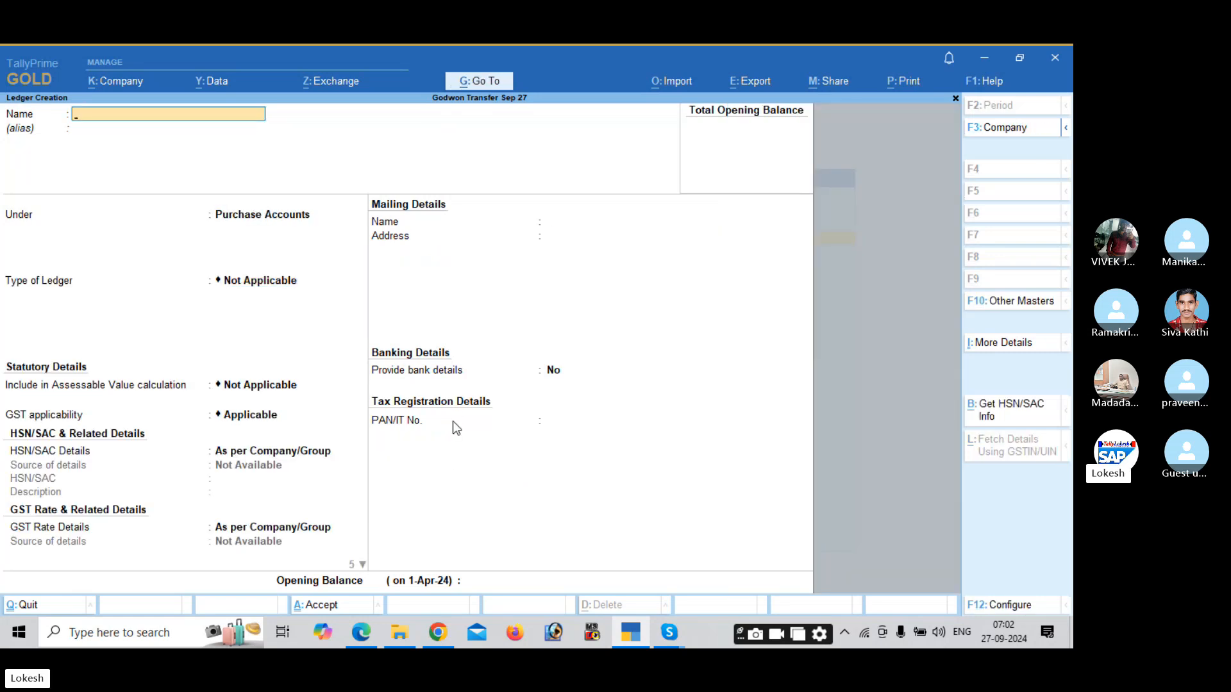
Start a ledger named Uni Soft Computers and place it under Sundry Creditors.
key(alt+Tab)
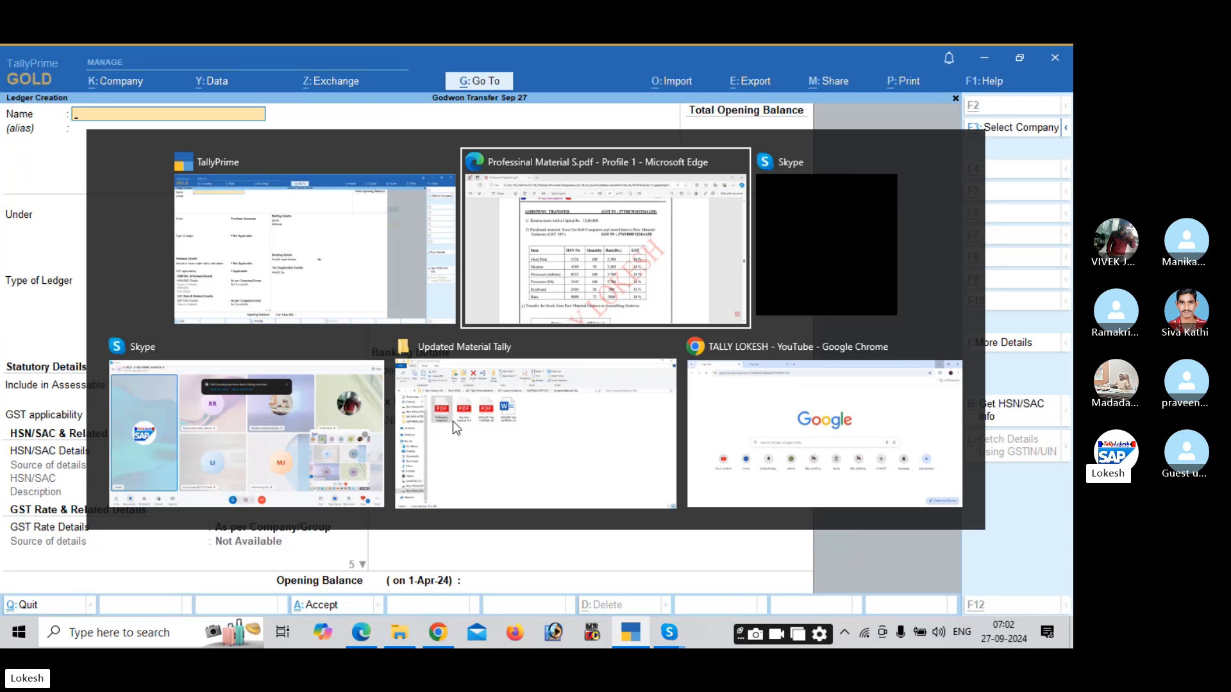
key(Escape)
text(Uni Soft)
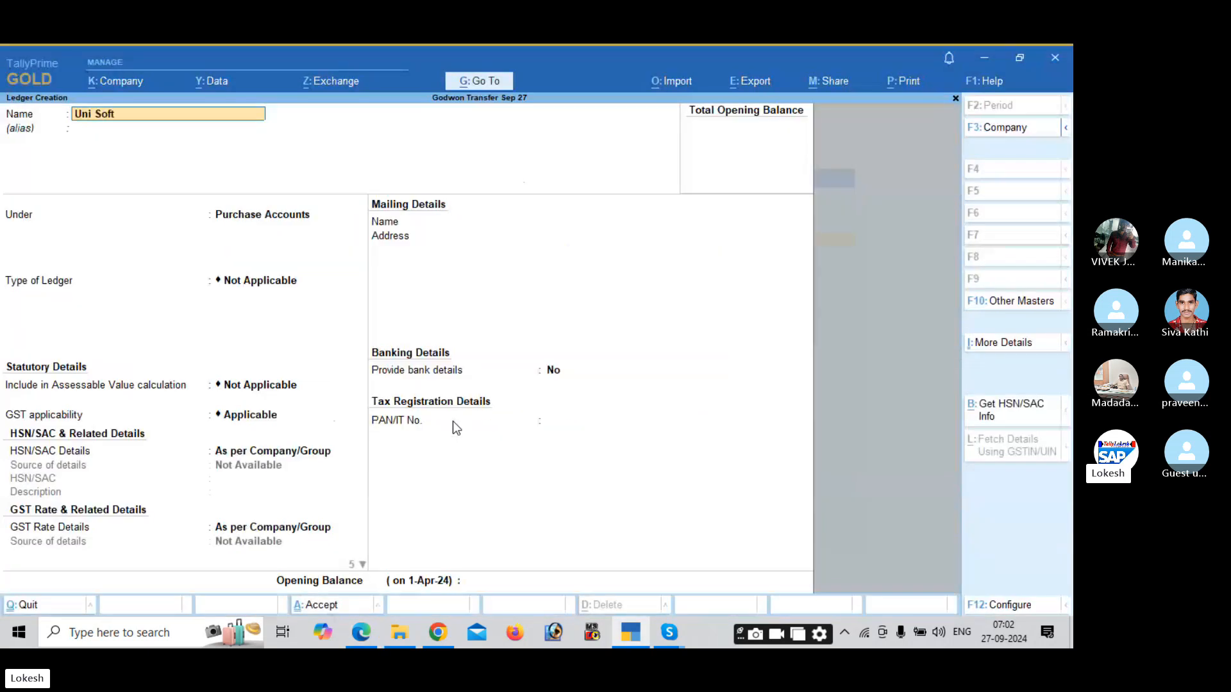
text( compute)
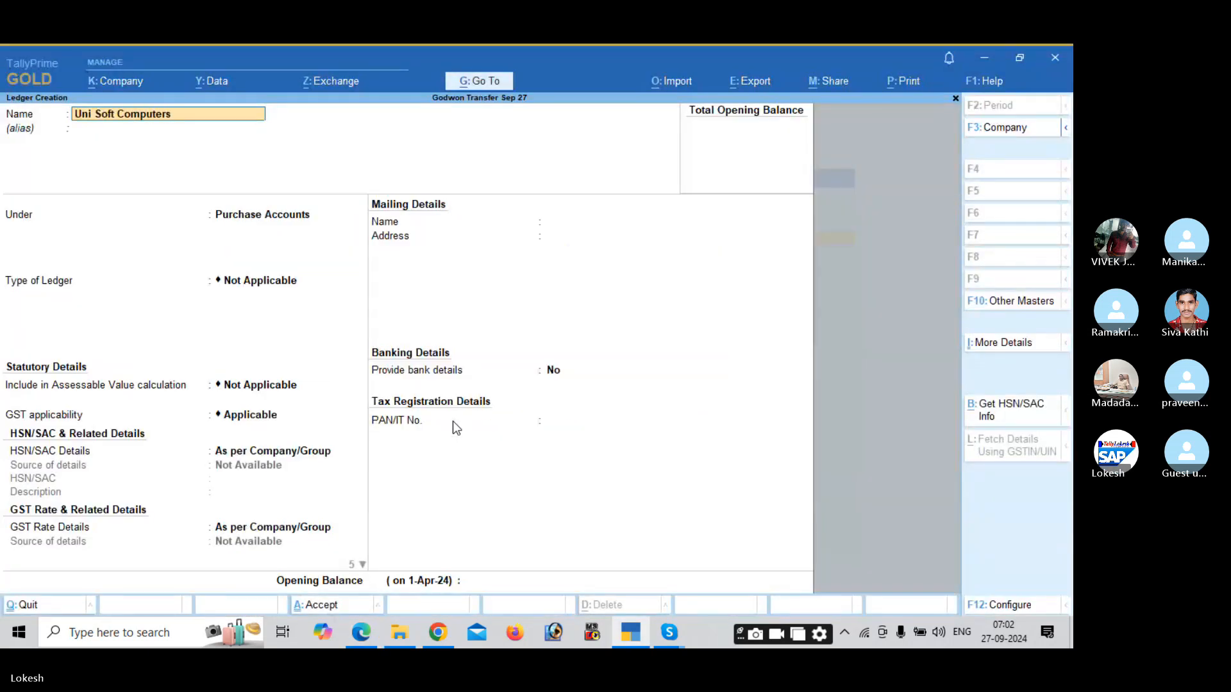
text(rs)
key(Return)
key(Return)
text(Sun)
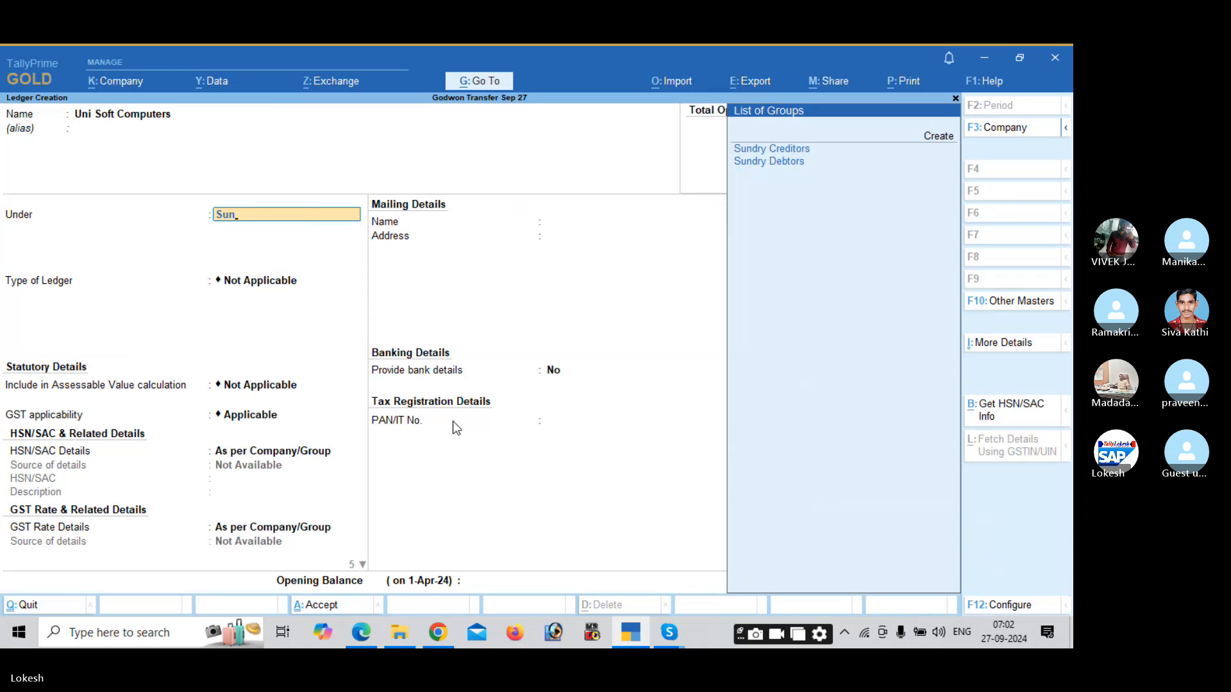
key(Return)
key(Return)
key(Return)
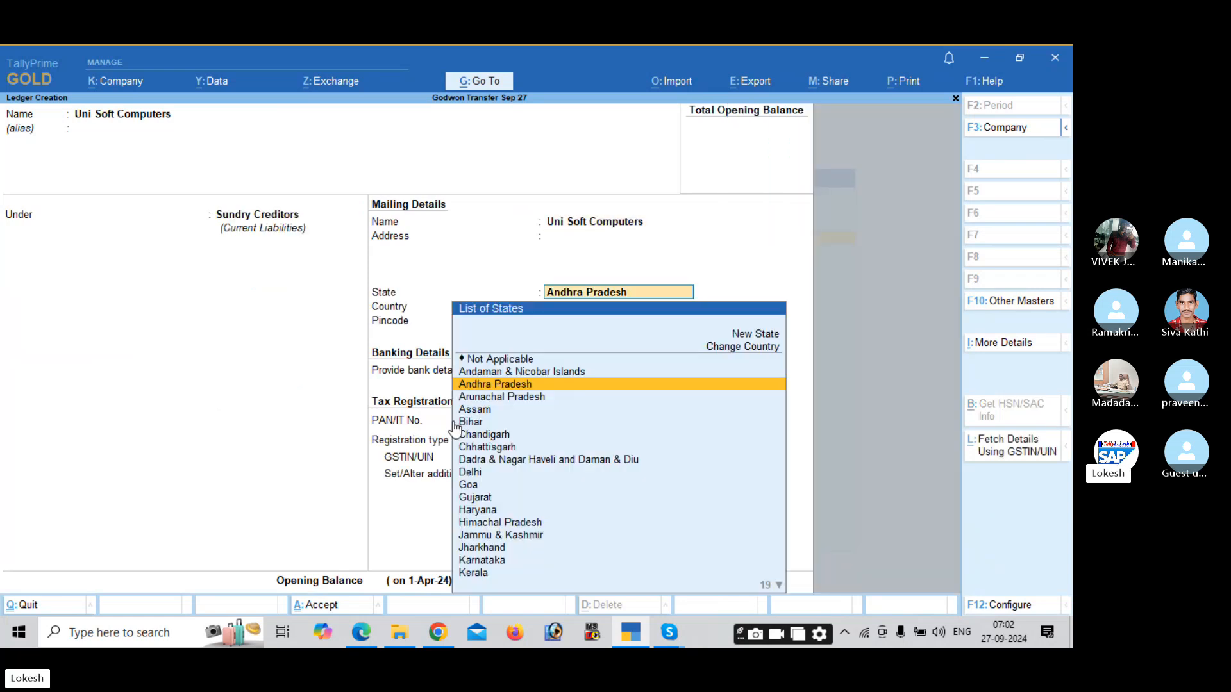
Keep Andhra Pradesh and Regular registration for the supplier ledger, set its GSTIN/UIN to 37 and save it.
key(Return)
key(Return)
key(Return)
key(Return)
key(Return)
text(37)
key(Return)
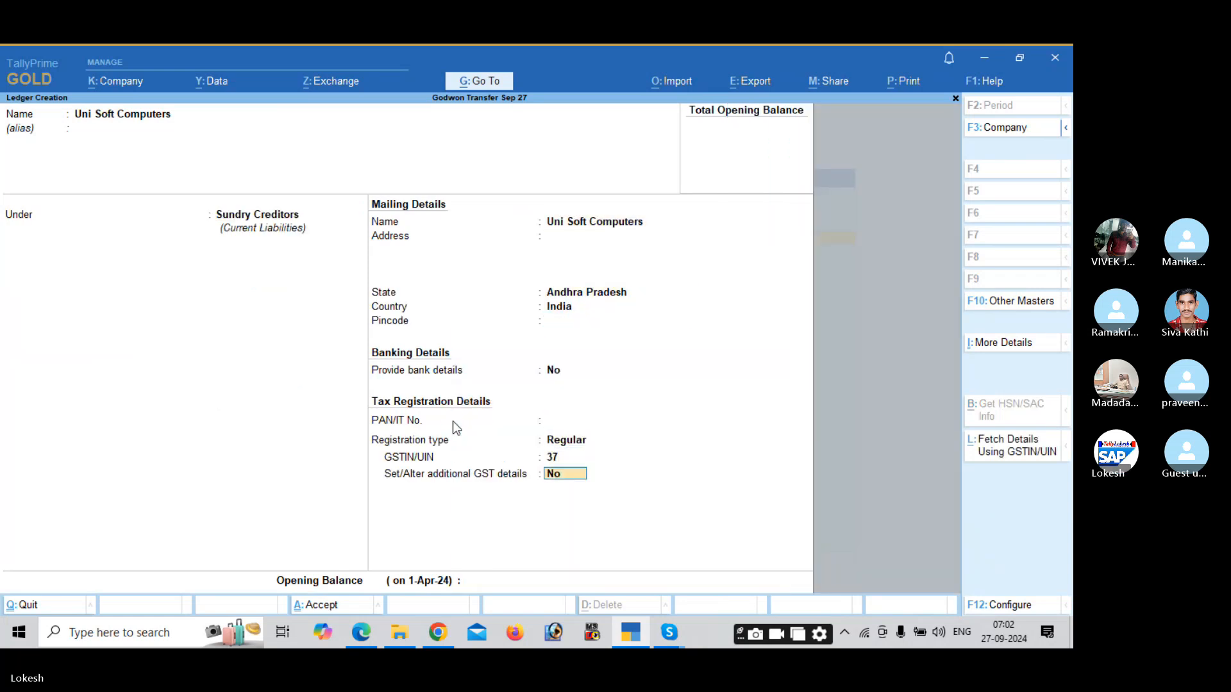
key(Return)
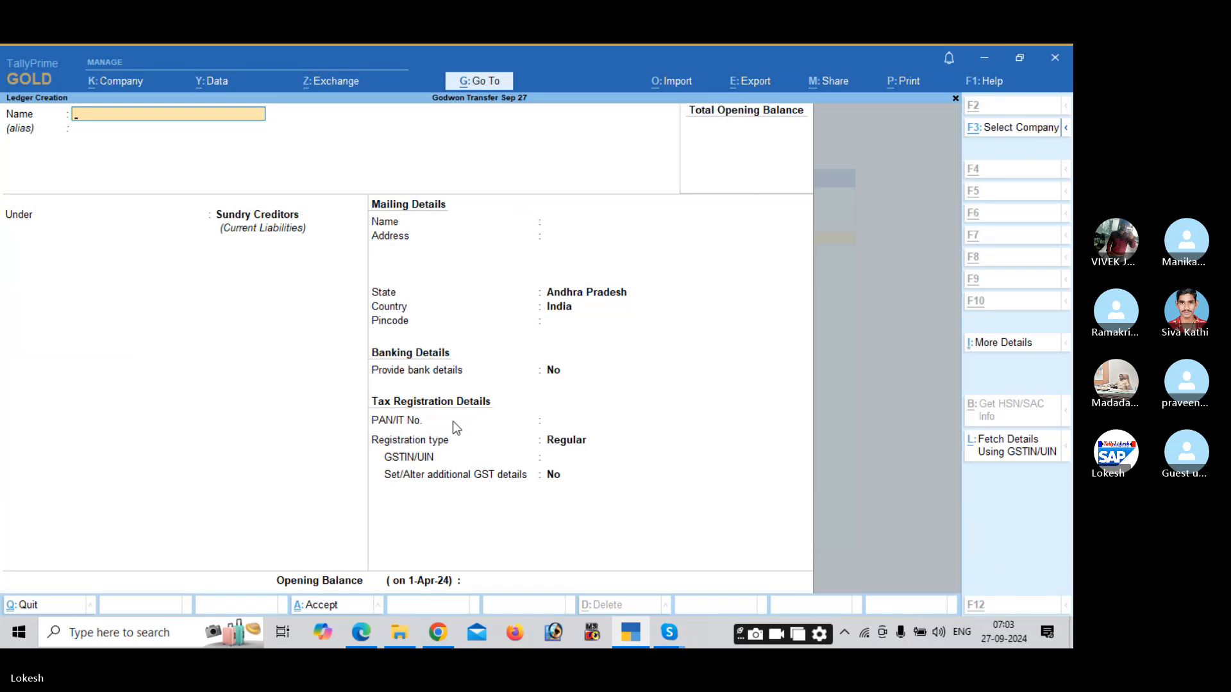
Check transactions 4 to 6 in the exercise PDF and create a ledger named Furniture under Fixed Assets.
key(alt+Tab)
scroll(453, 422, down, 3)
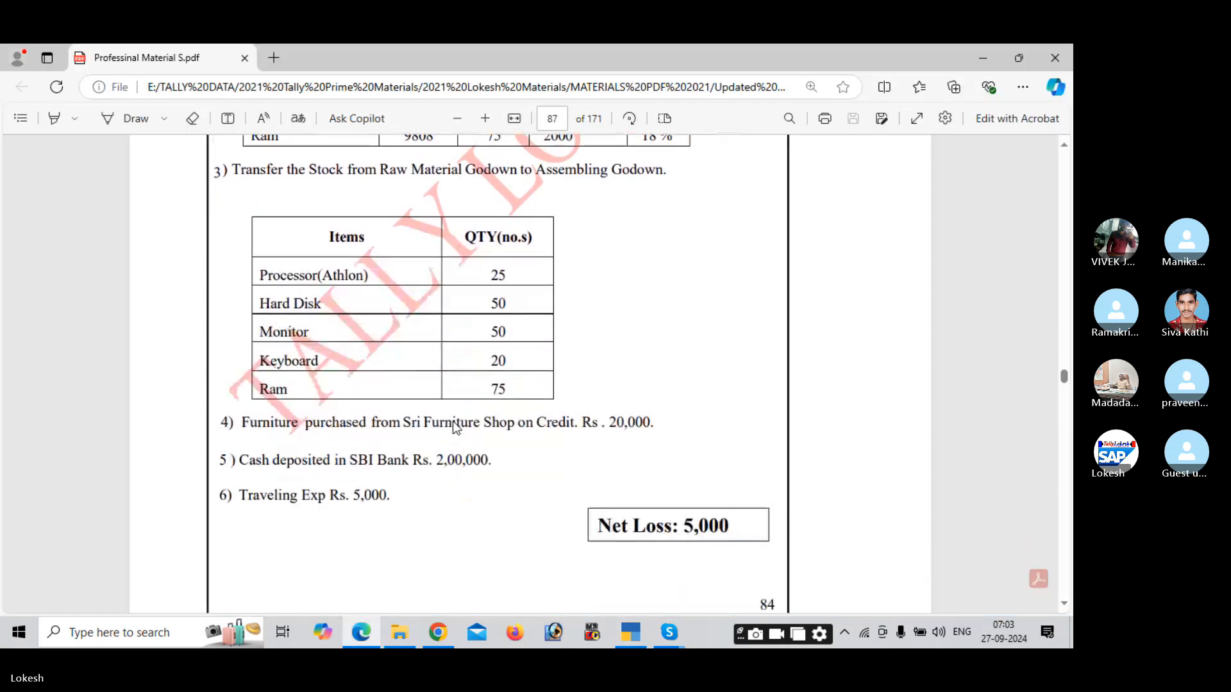
key(alt+Tab)
text(Furn)
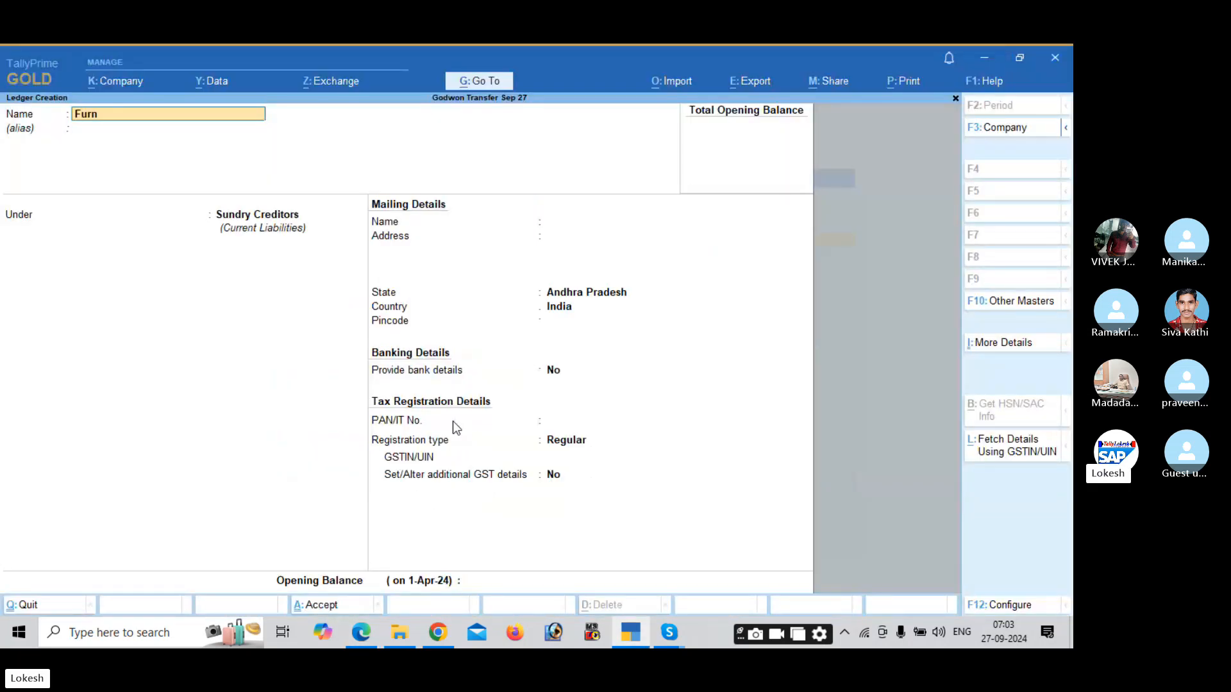
text(iture)
key(Return)
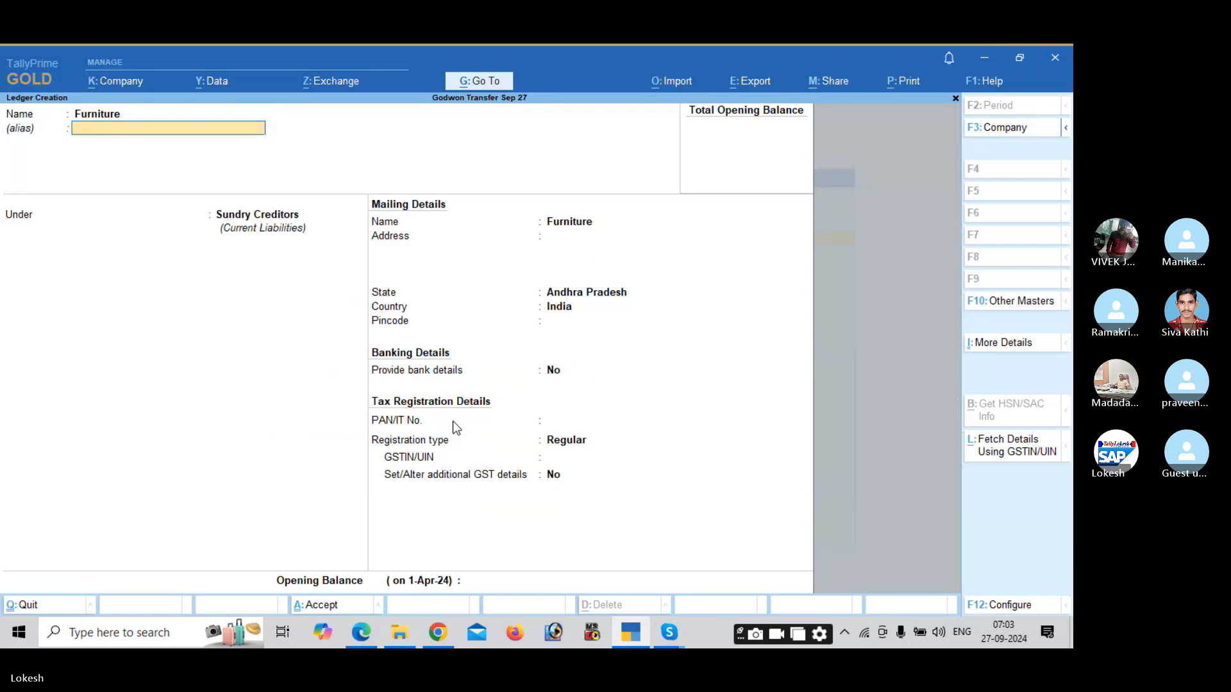
key(Return)
text(fix)
key(Return)
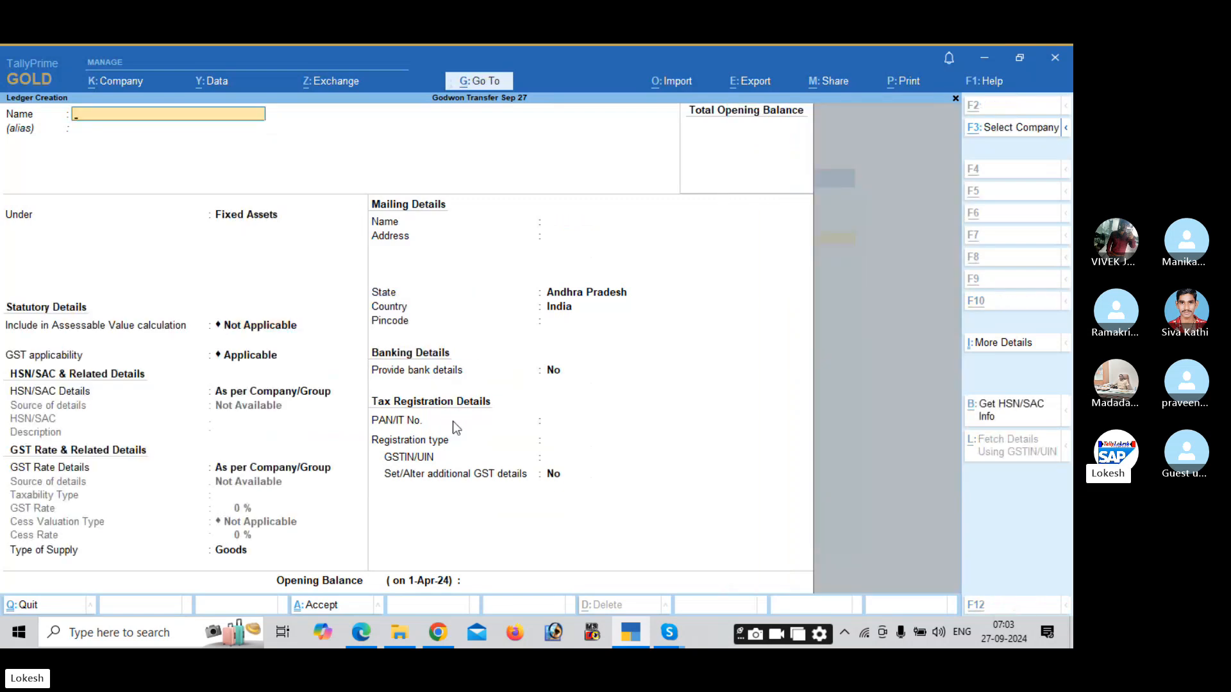
Create a ledger named Sri Furniture Shop under Sundry Creditors, keeping the default mailing and tax details.
key(alt+Tab)
key(alt+Tab)
text(Sr)
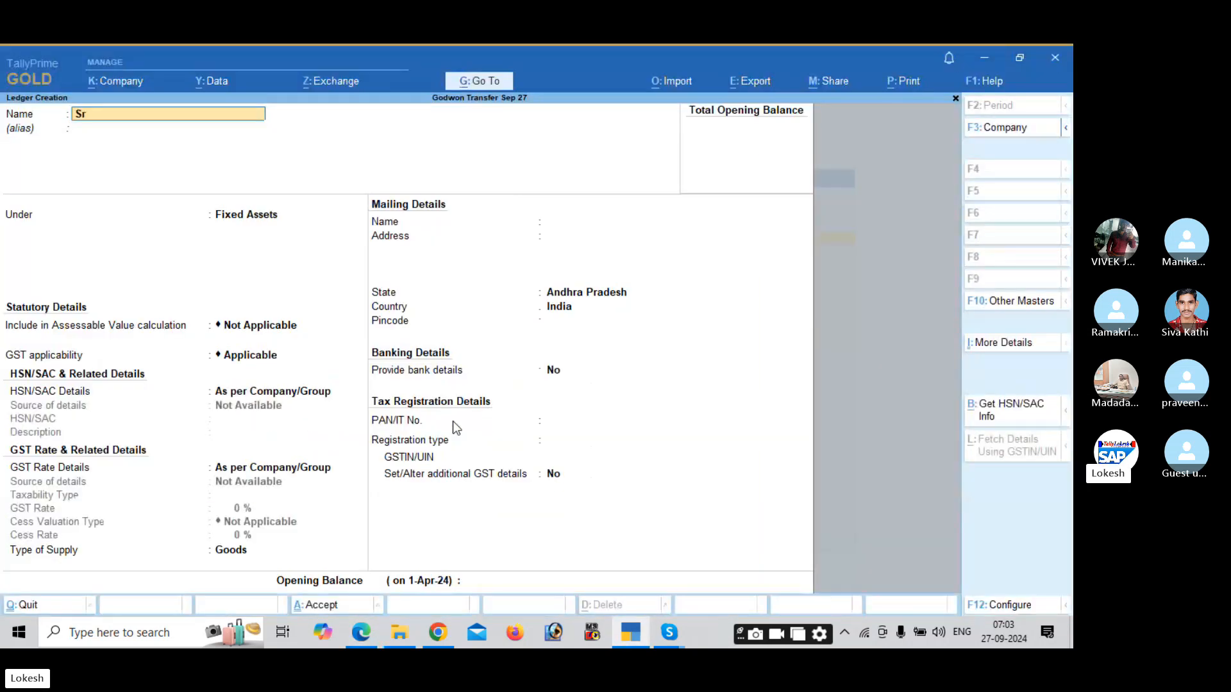
text(i furniture Sh)
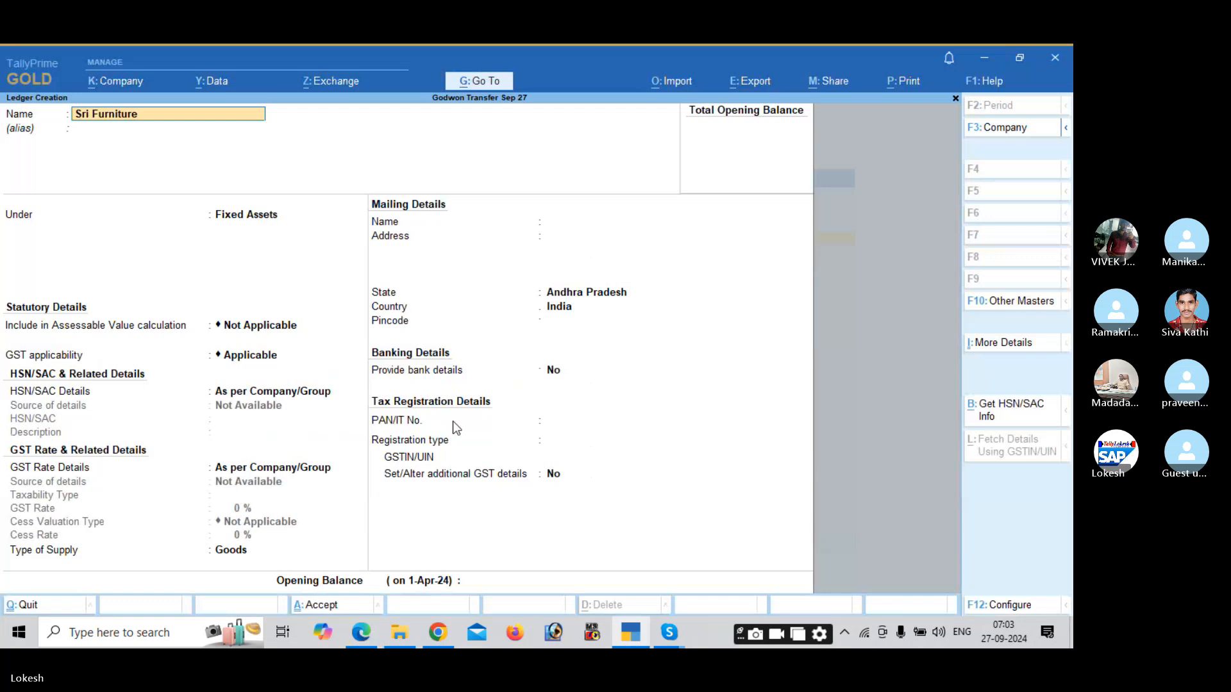
text(op)
key(Return)
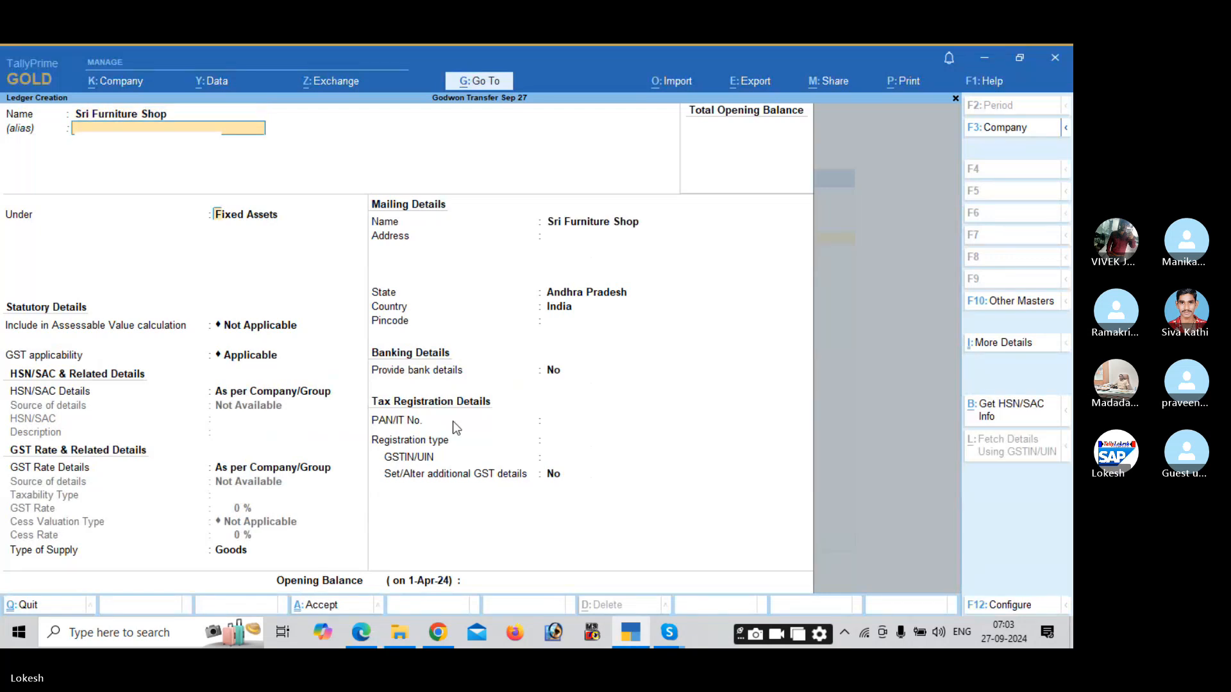
text(sun)
key(Return)
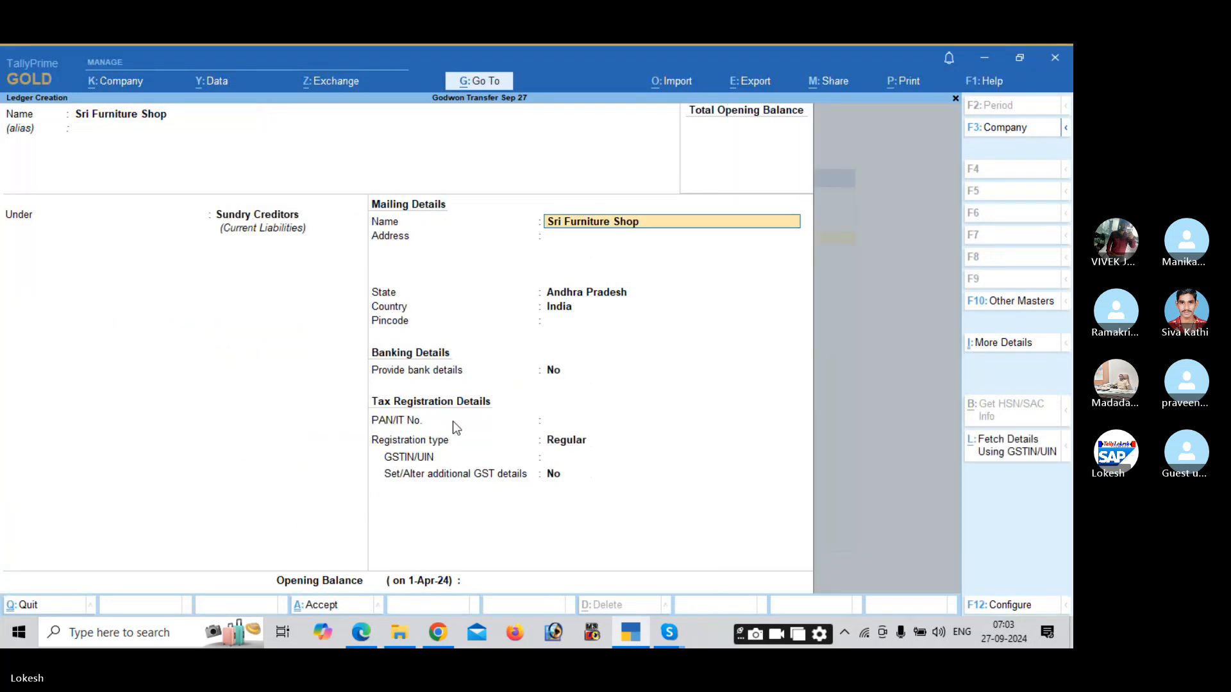
key(ctrl+a)
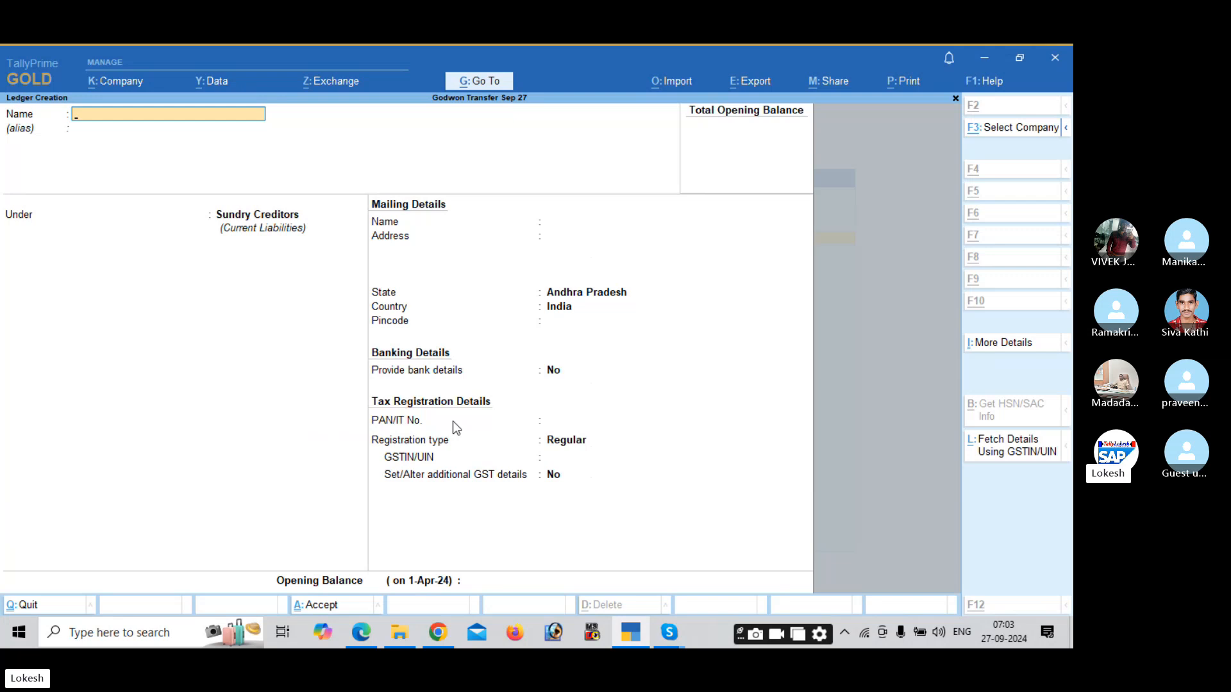
Create a ledger named Sbi Bank under Bank Accounts without entering bank account details.
key(alt+Tab)
key(alt+Tab)
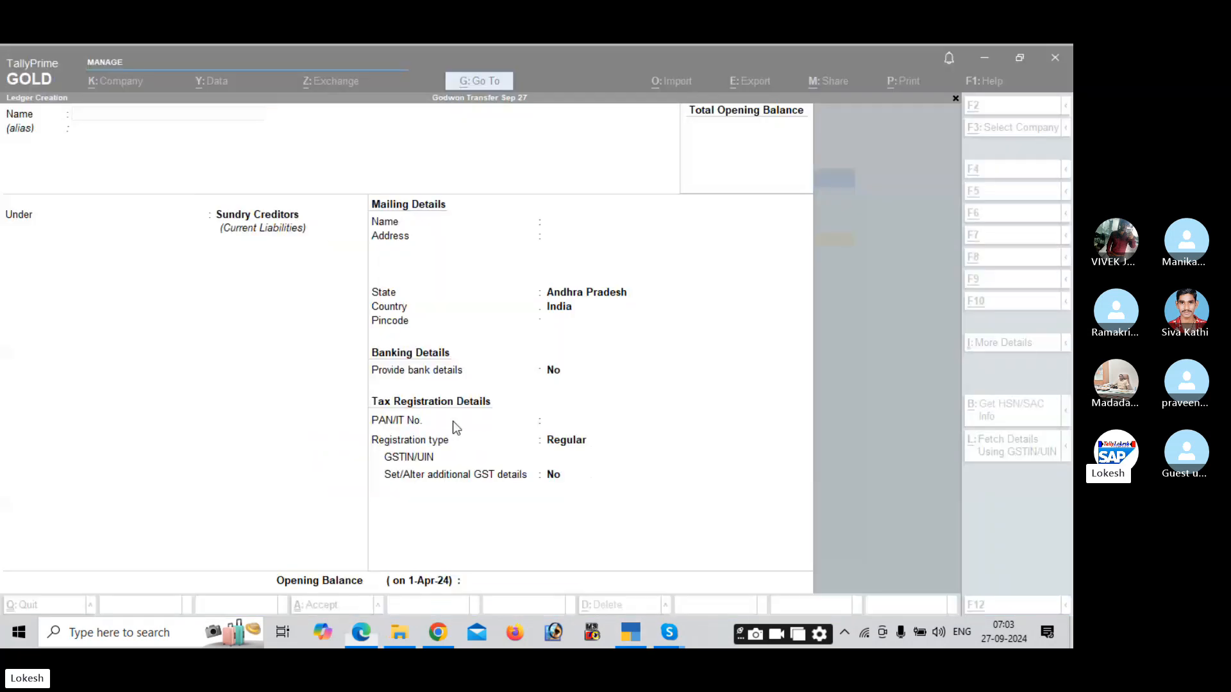
text(Sbi Bank)
key(Return)
key(Return)
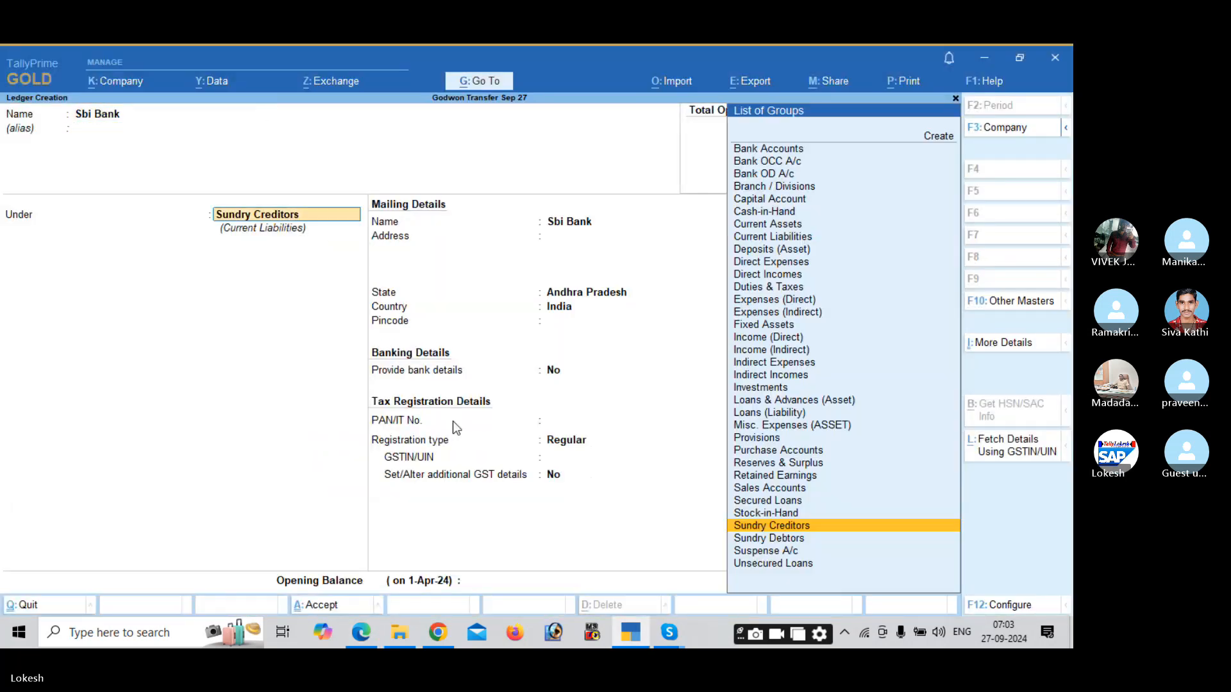
text(ba)
key(Return)
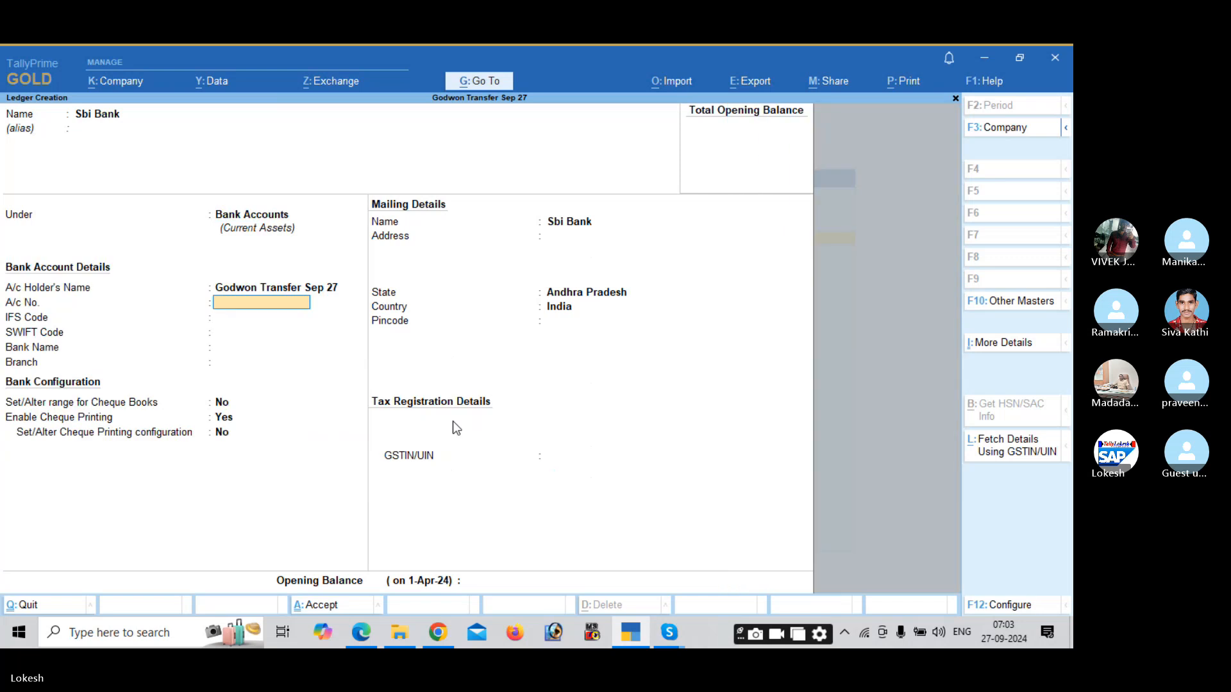
key(ctrl+a)
Create a ledger named Traveling Exp under Indirect Expenses, taking the name from the exercise PDF.
key(alt+Tab)
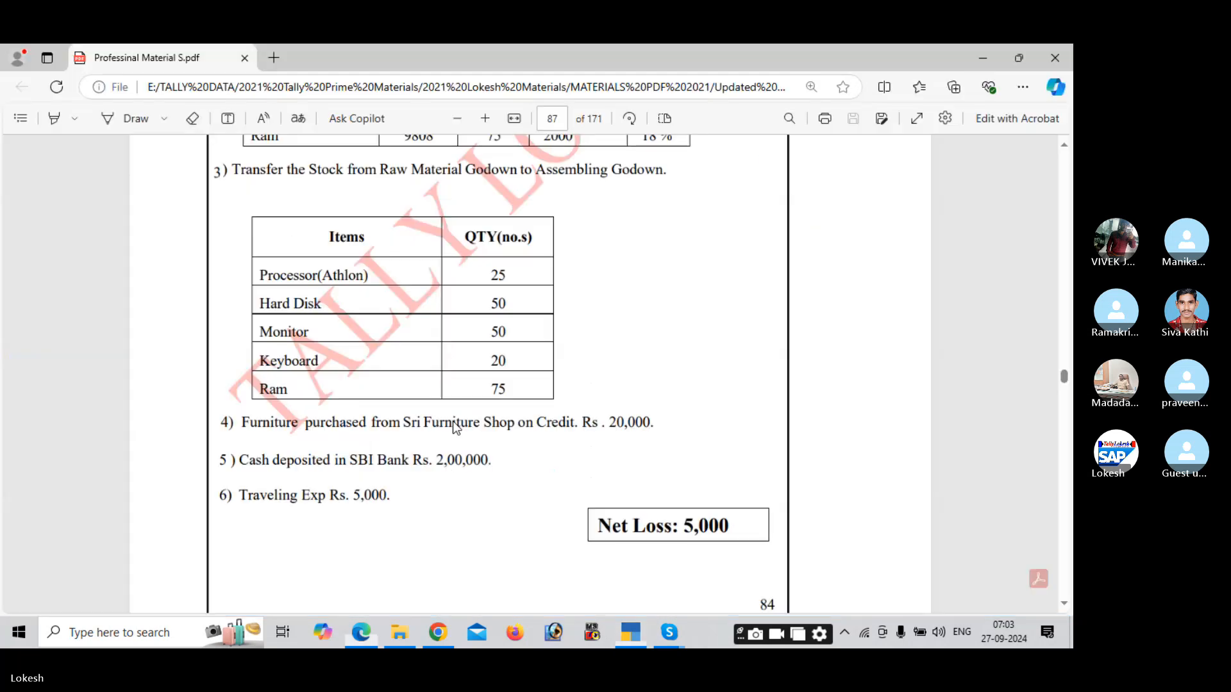
key(alt+Tab)
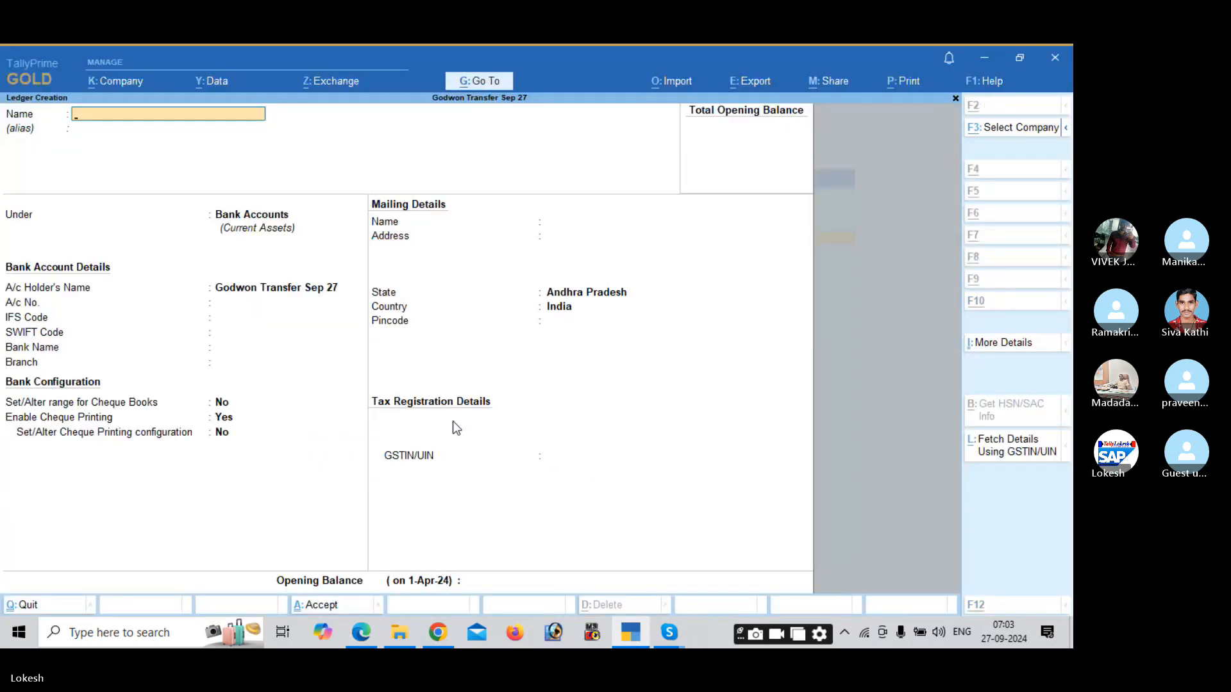
key(alt+Tab)
key(alt+Tab)
text(Traveling Exp)
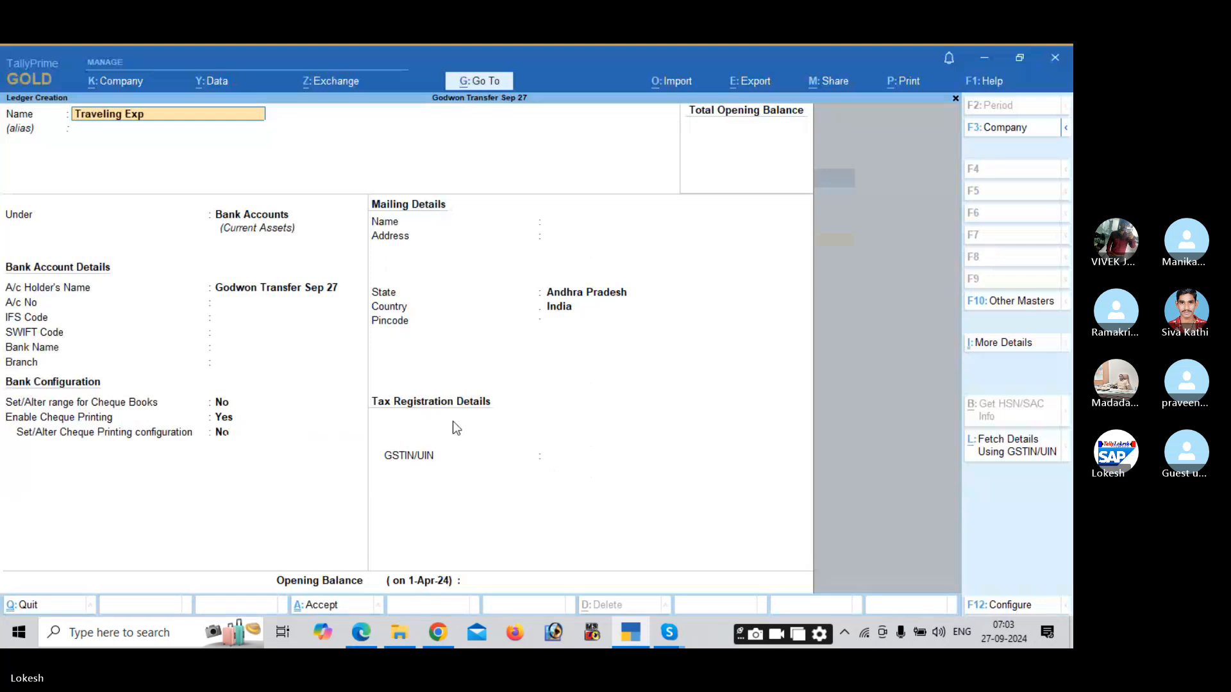
key(Return)
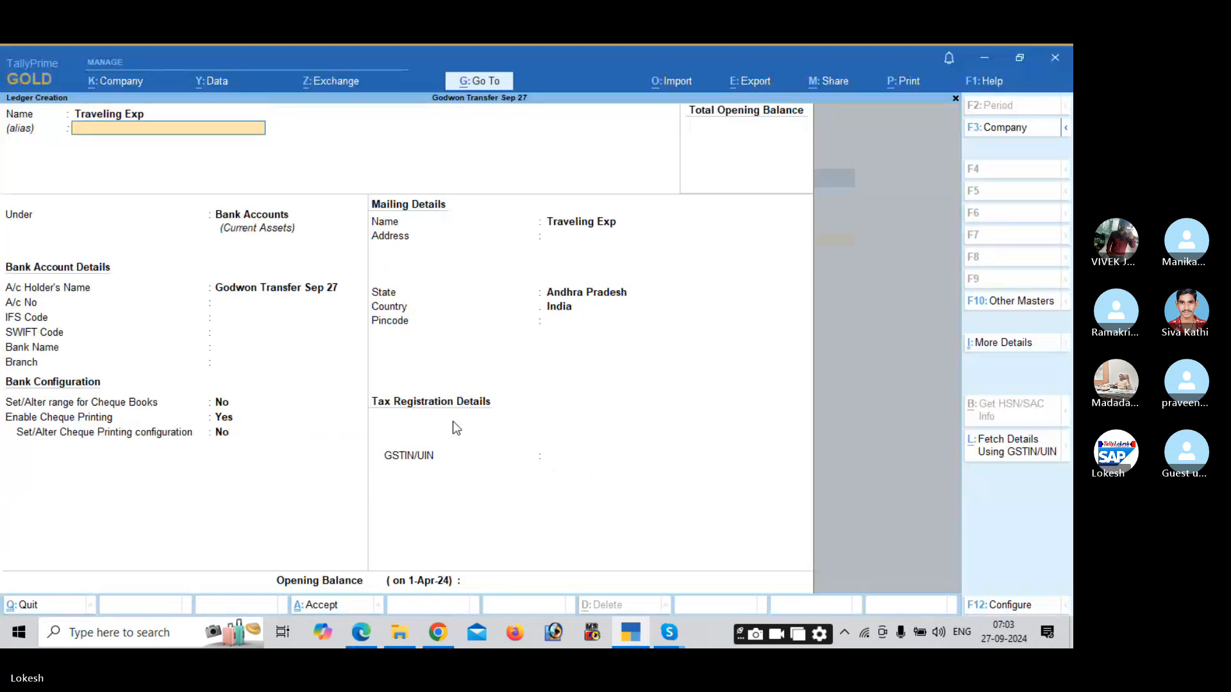
key(Return)
text(Ind)
key(Down)
key(Down)
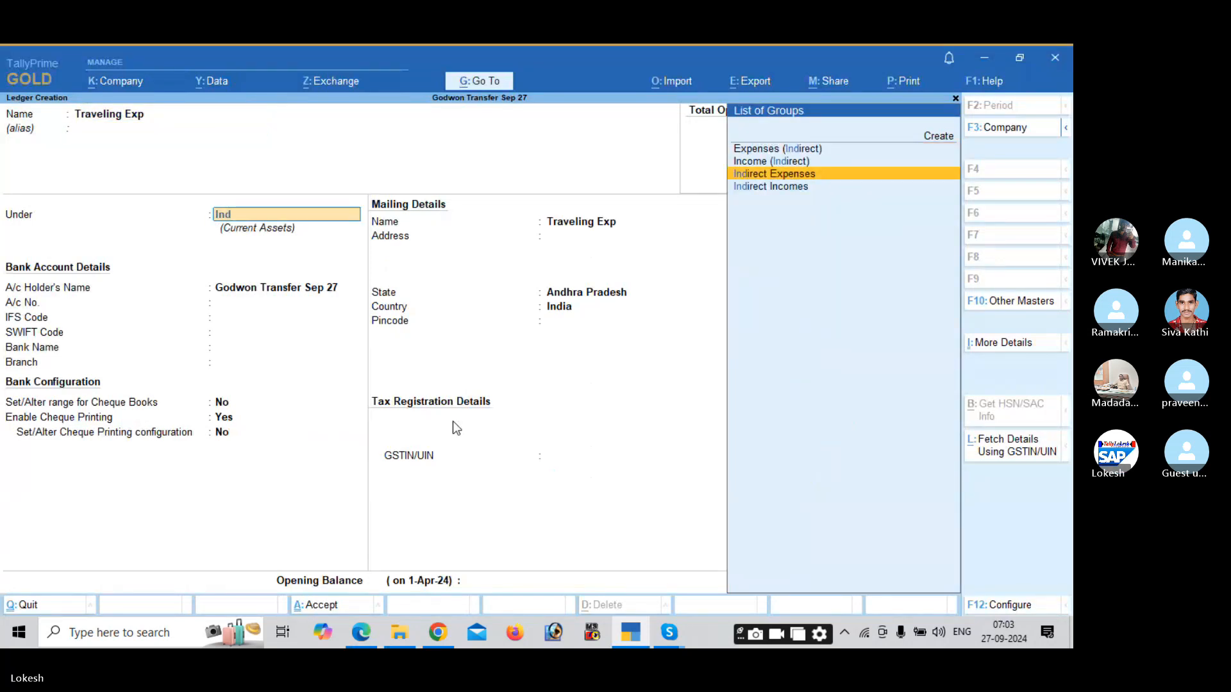
key(Return)
key(ctrl+a)
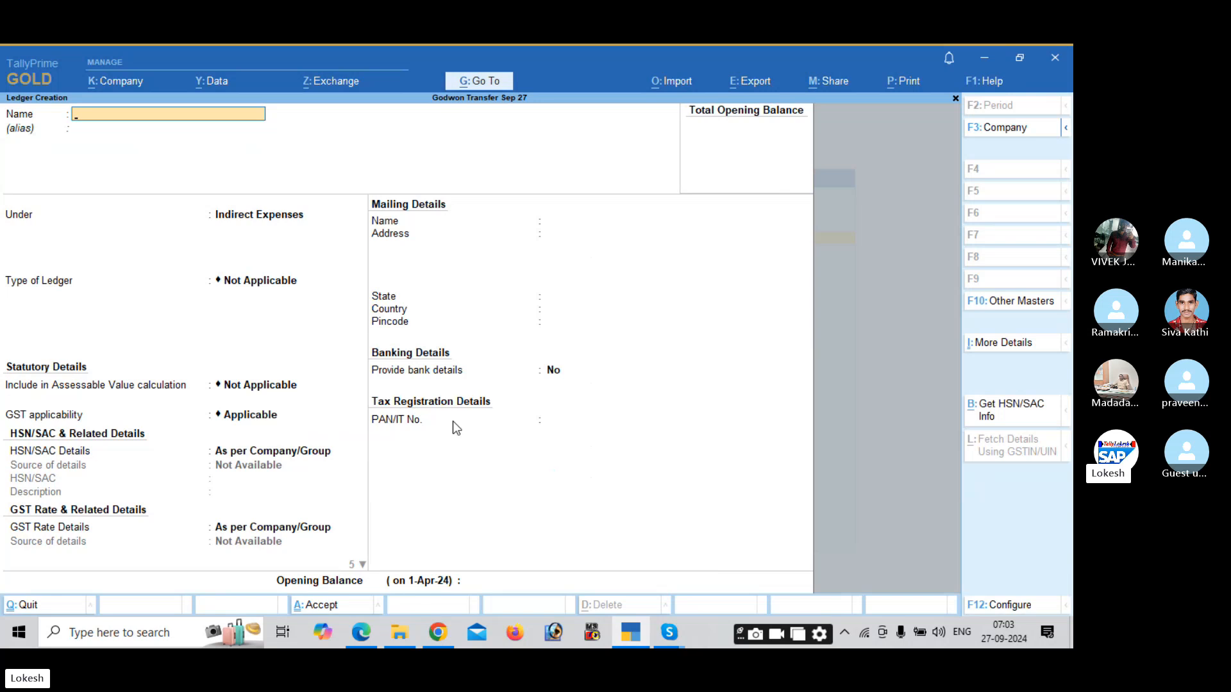
Leave ledger creation and open the form for creating a unit of measure.
key(Escape)
key(y)
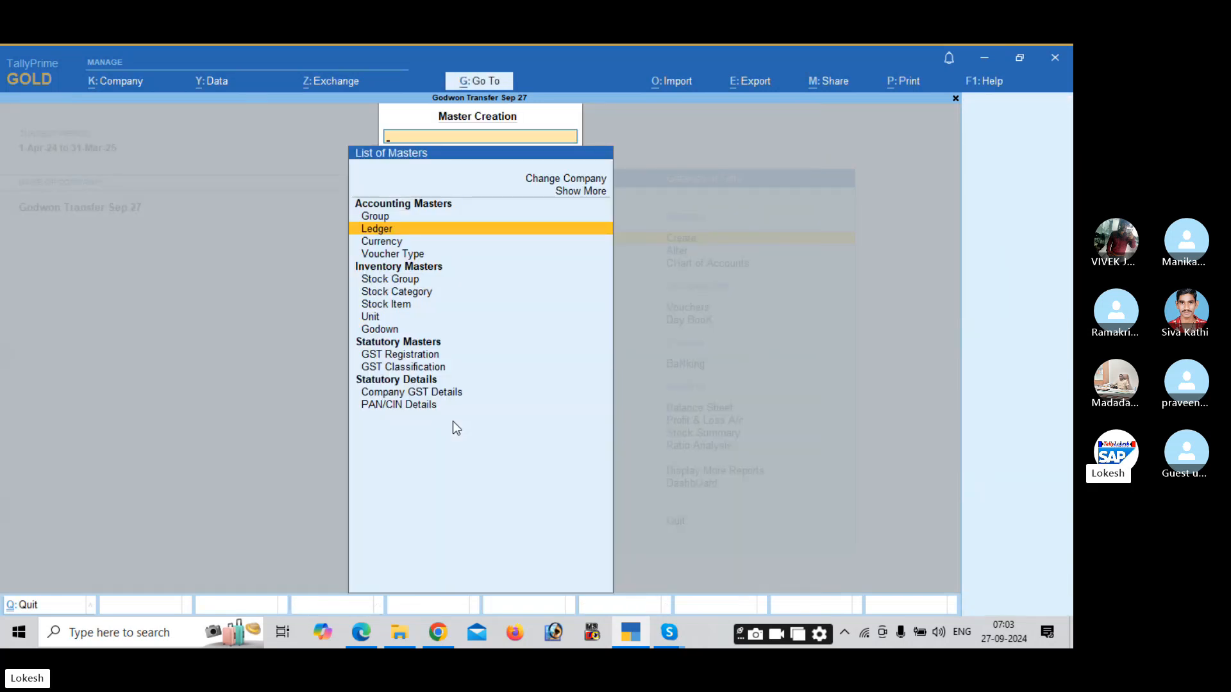
key(Down)
key(Down)
key(Down)
key(Down)
key(Down)
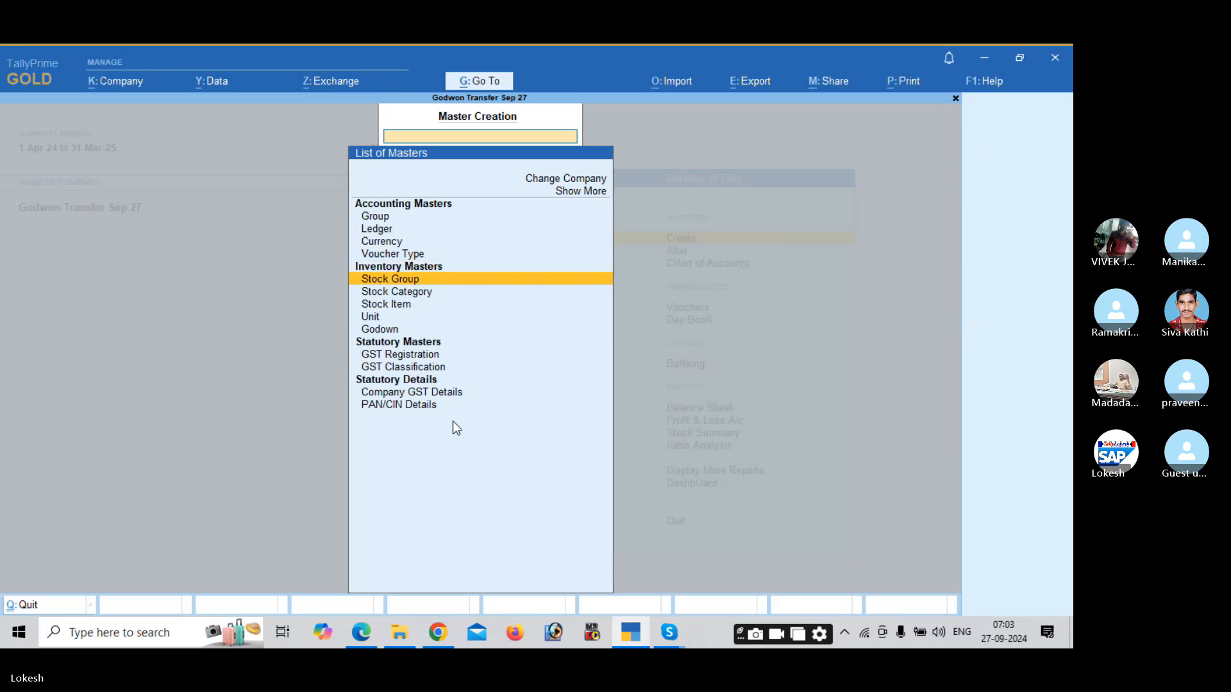
key(Down)
key(Return)
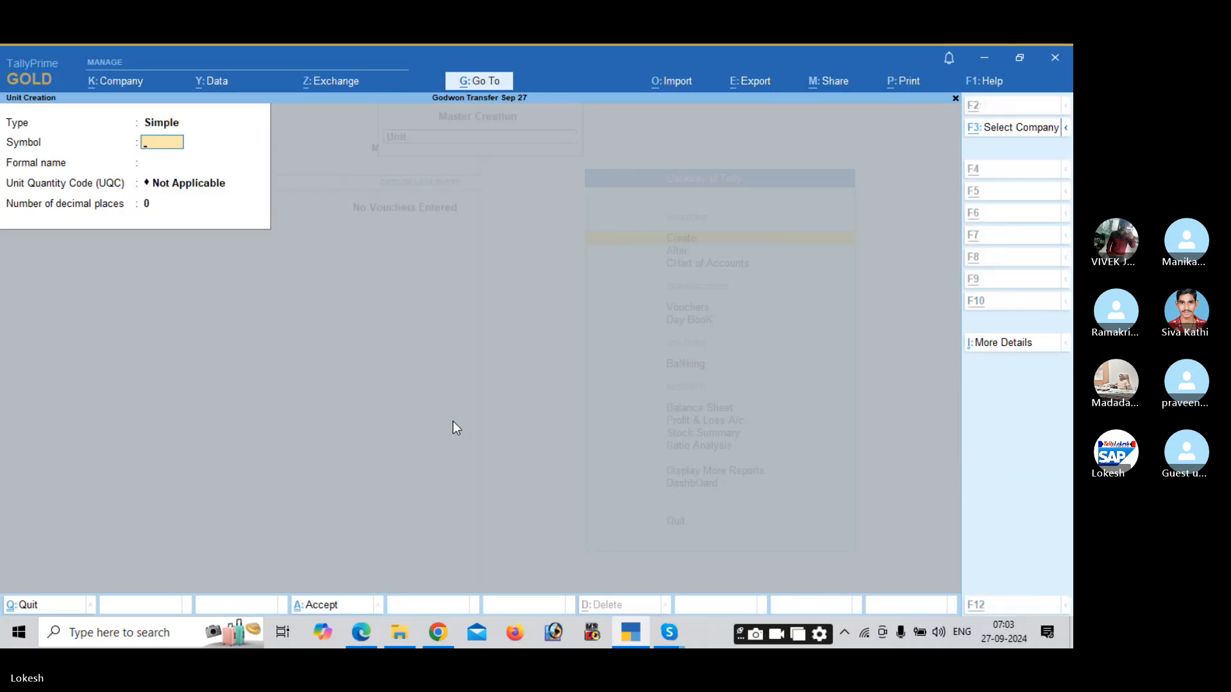
Create a simple unit with symbol nos and the NOS unit quantity code, then close unit creation.
key(alt+Tab)
scroll(454, 426, up, 5)
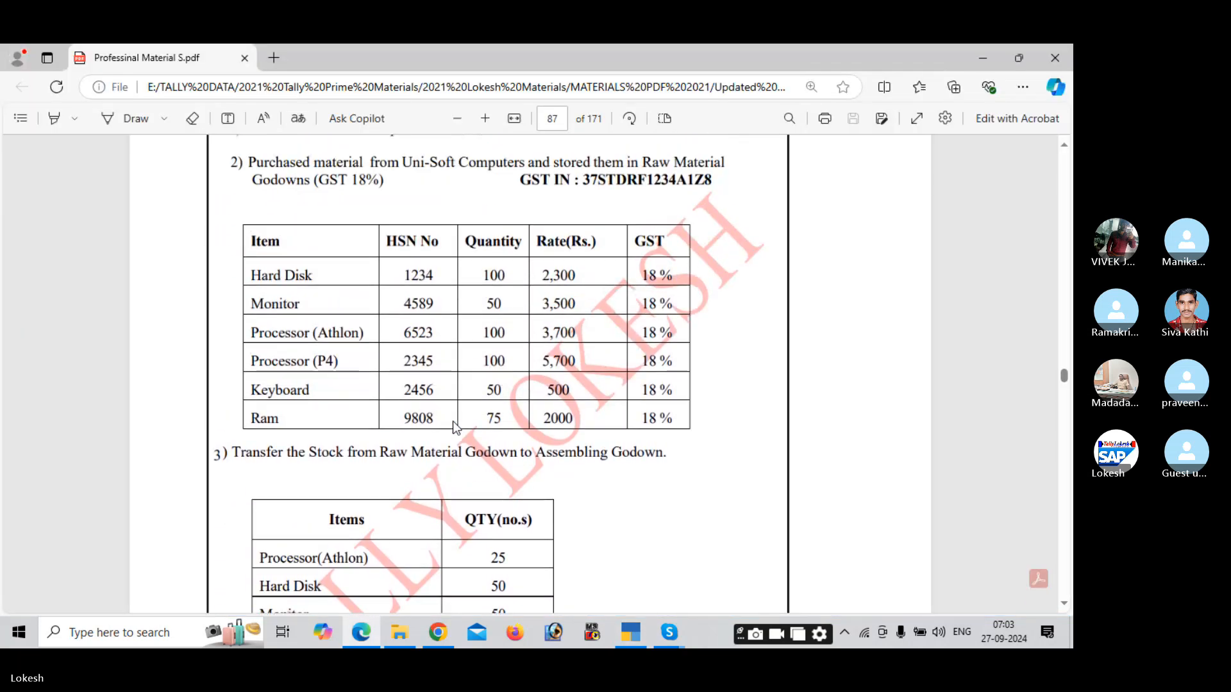
key(alt+Tab)
text(nos)
key(Return)
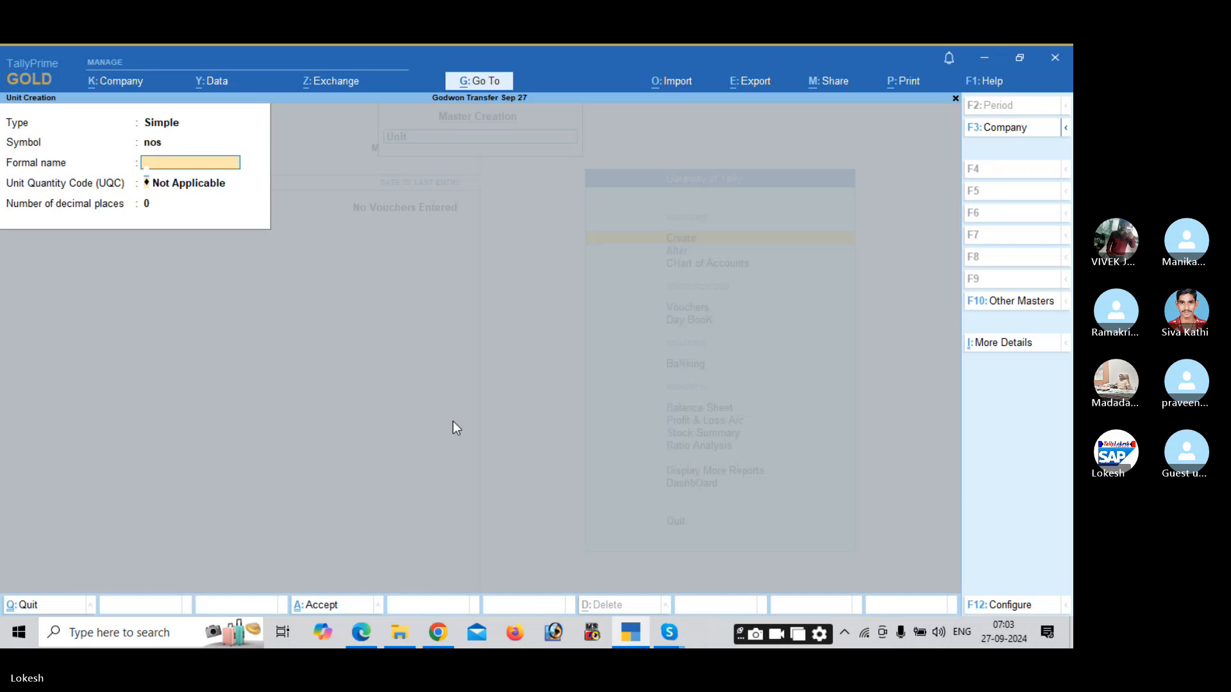
key(Return)
text(nos)
key(Return)
key(Return)
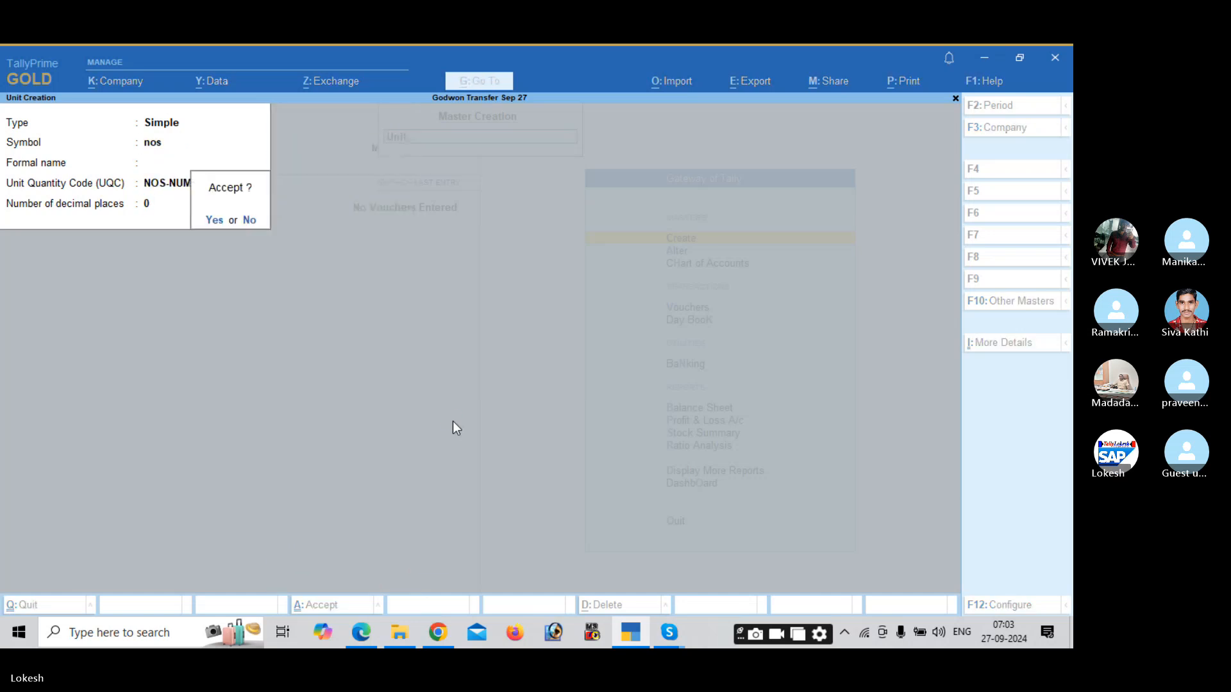
key(Return)
key(Escape)
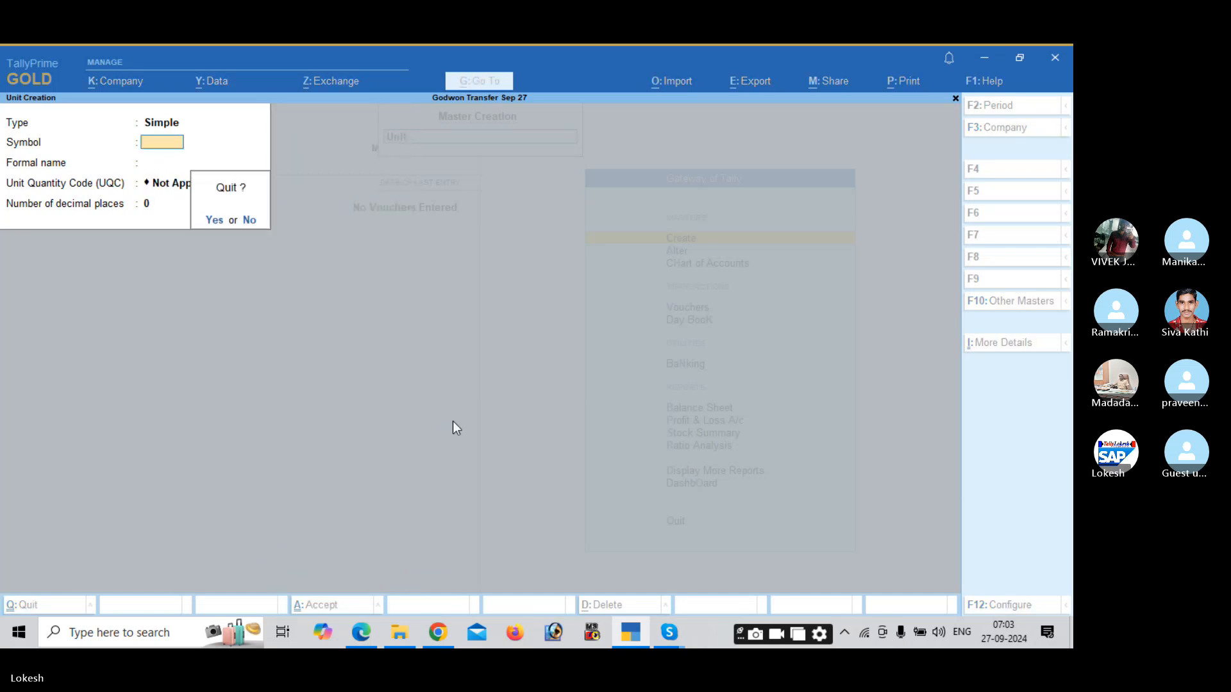
key(Return)
Start a stock item named Hard Disk under Primary and set its unit to nos.
key(Return)
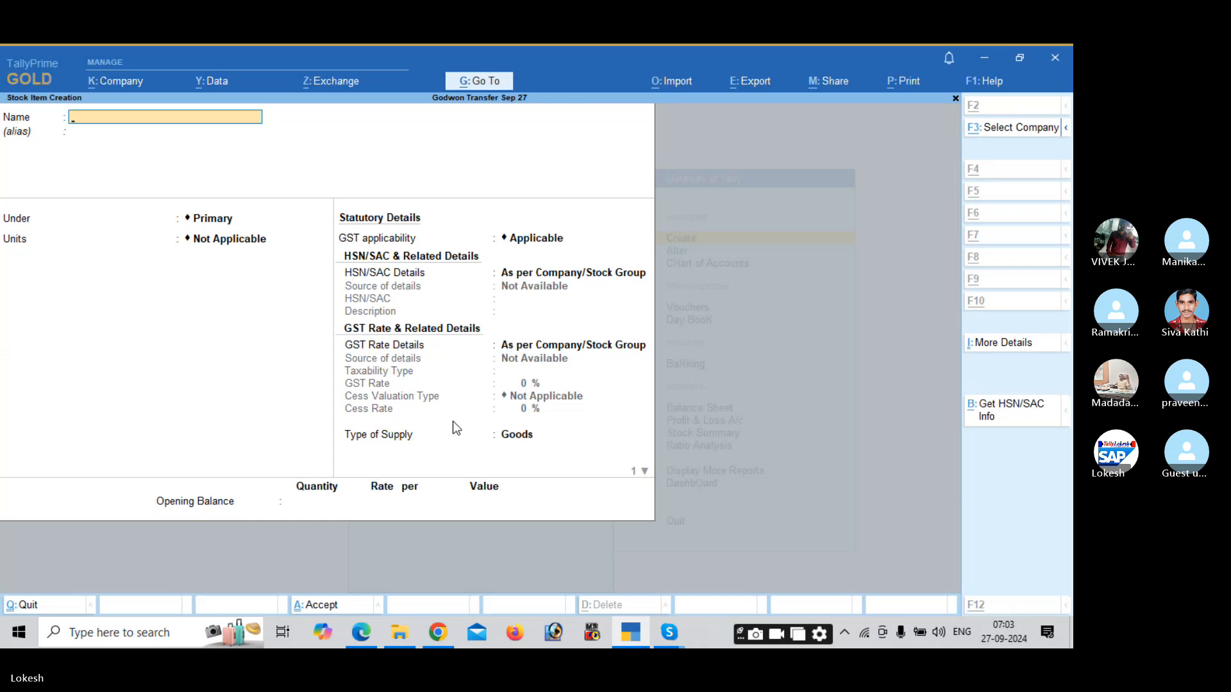
text(Hard)
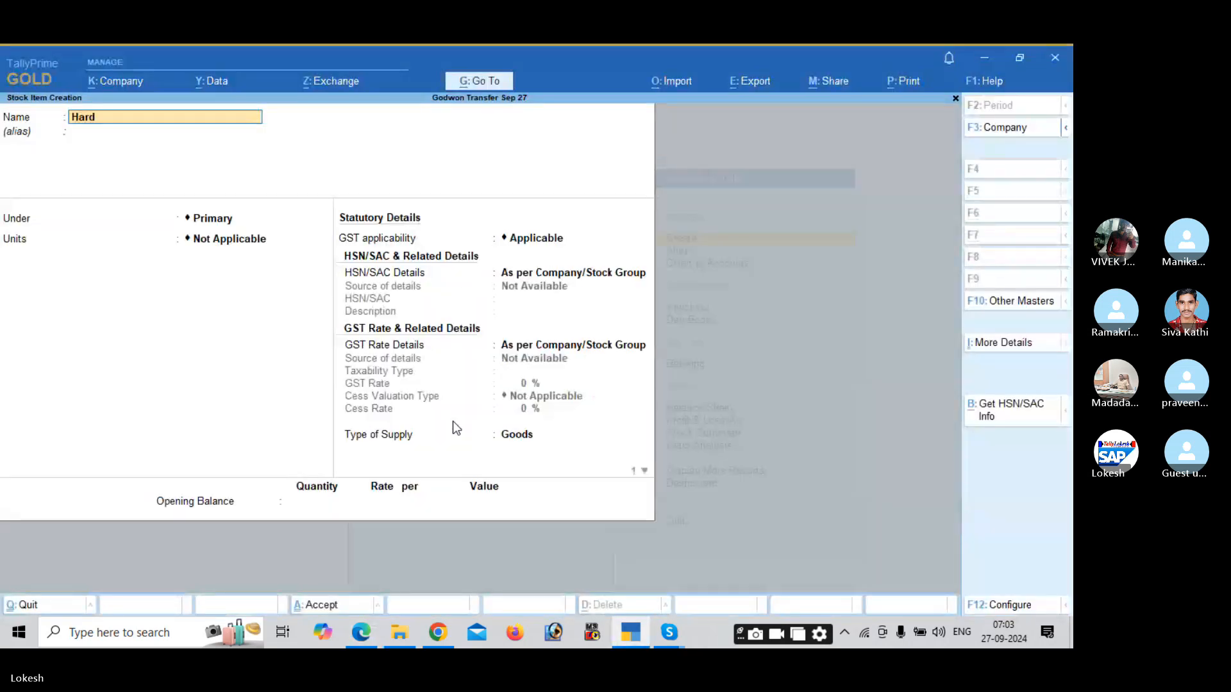
text( Disk)
key(Return)
key(Return)
key(Return)
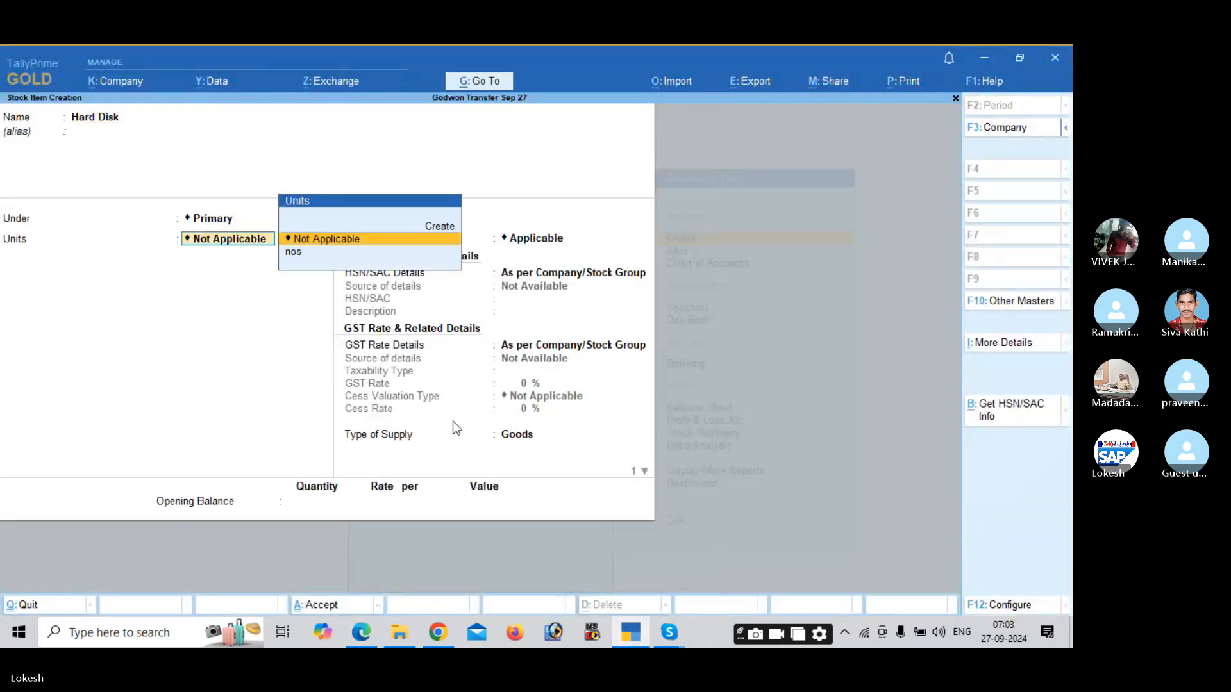
key(Down)
key(Return)
key(Return)
key(Return)
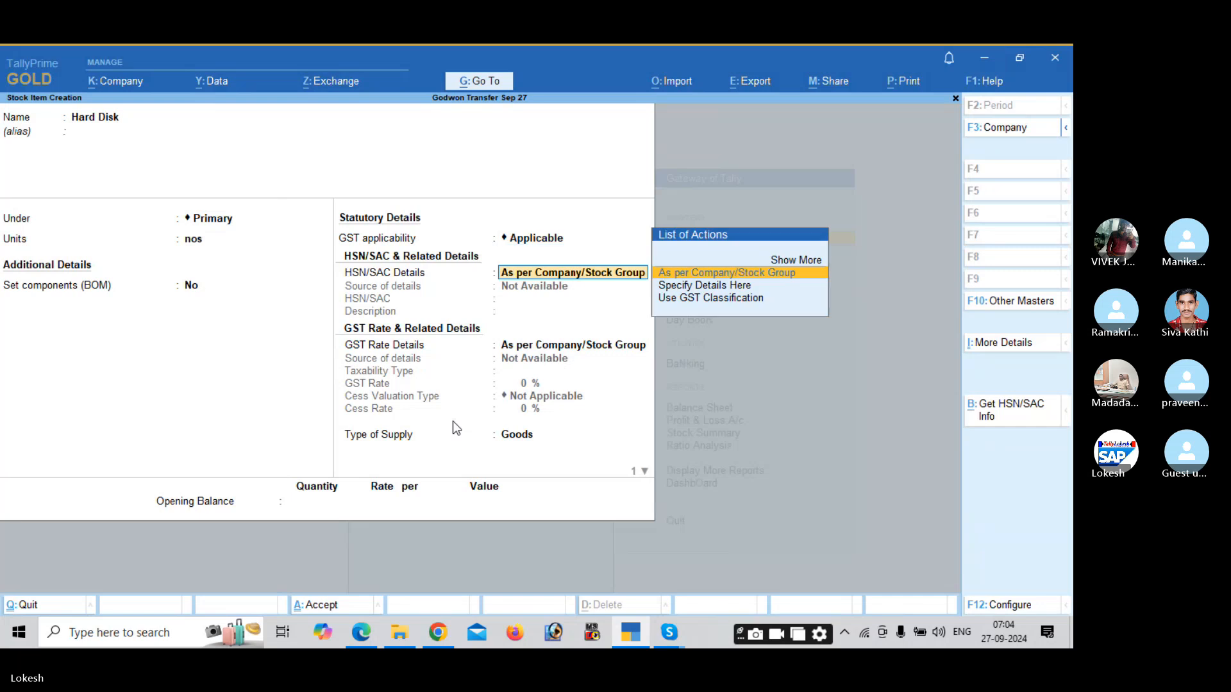
Specify HSN/SAC details directly for the Hard Disk item with code 7458.
key(Down)
key(Return)
text(7458)
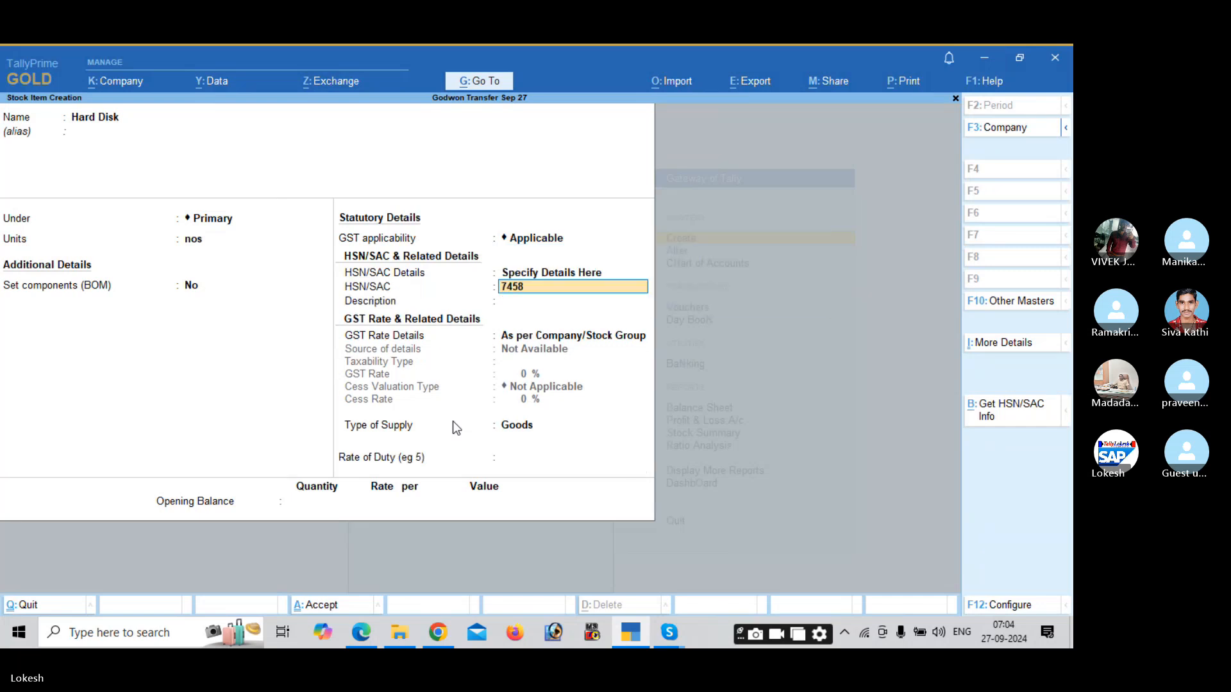
key(Return)
key(Return)
Specify GST rate details for Hard Disk as Taxable at 18% and save the stock item.
key(Down)
key(Return)
key(Return)
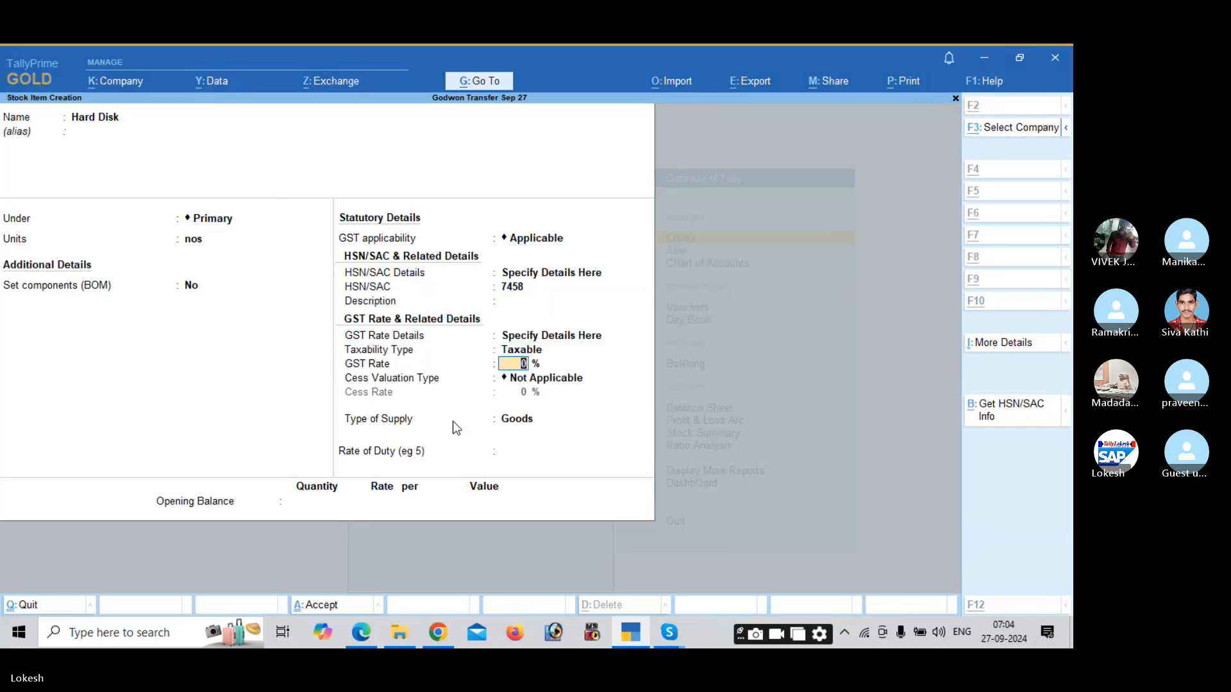
key(alt+Tab)
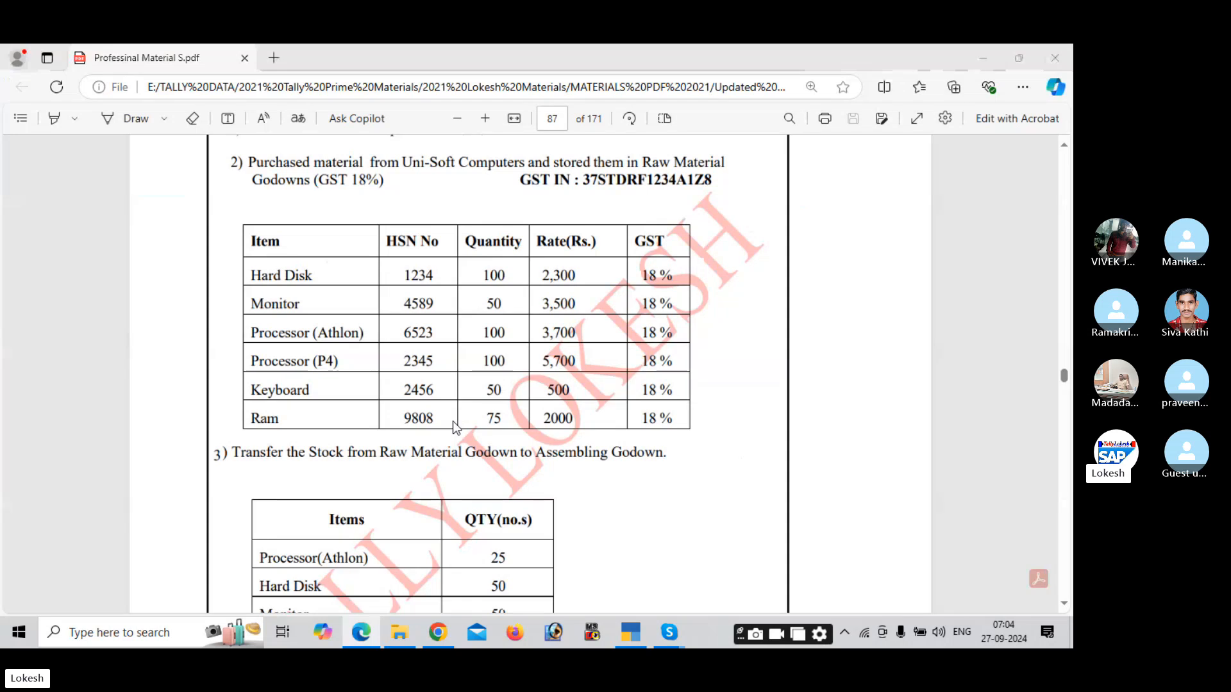
key(alt+Tab)
text(18)
key(Return)
key(Return)
key(Return)
key(Return)
key(Return)
key(Return)
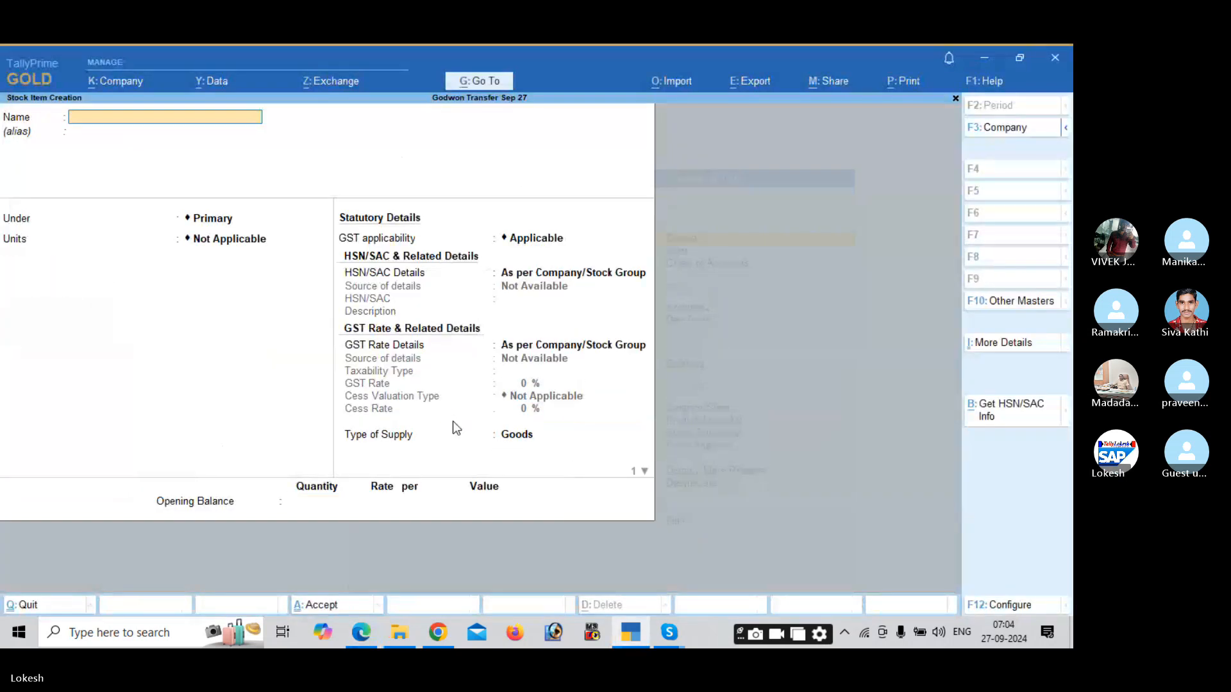
Start a stock item named Monitor under Primary and set its unit to nos.
text(Monitor)
key(Return)
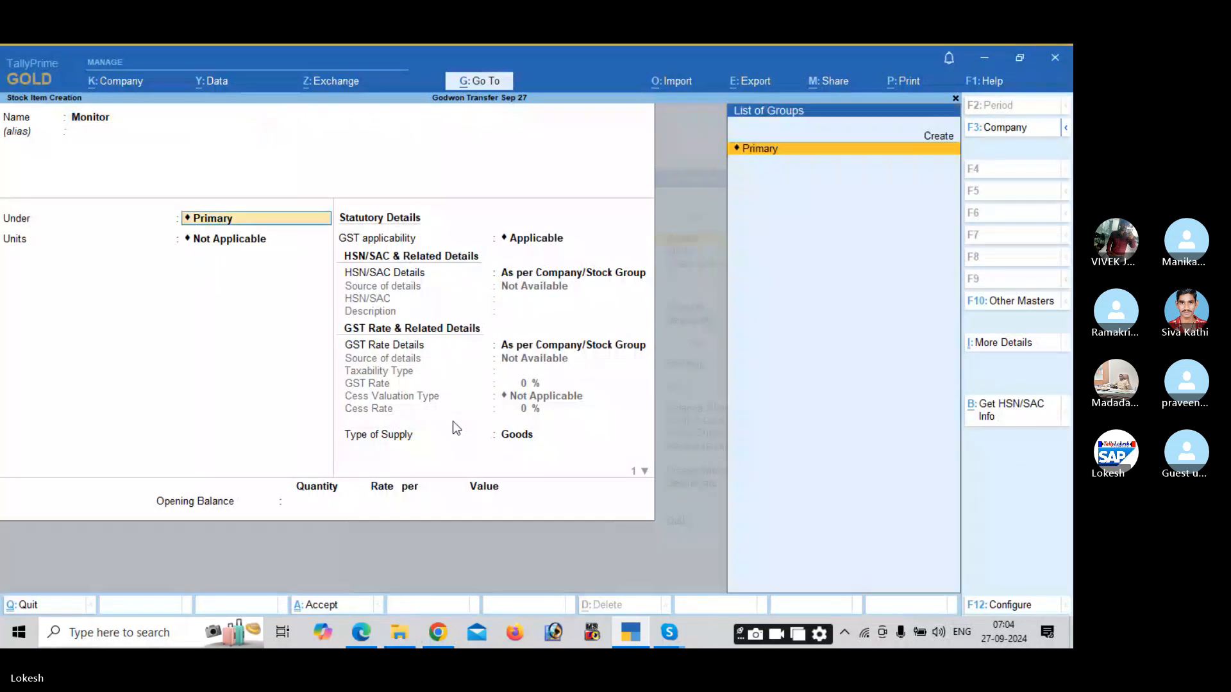
key(Return)
key(Down)
key(Return)
key(Return)
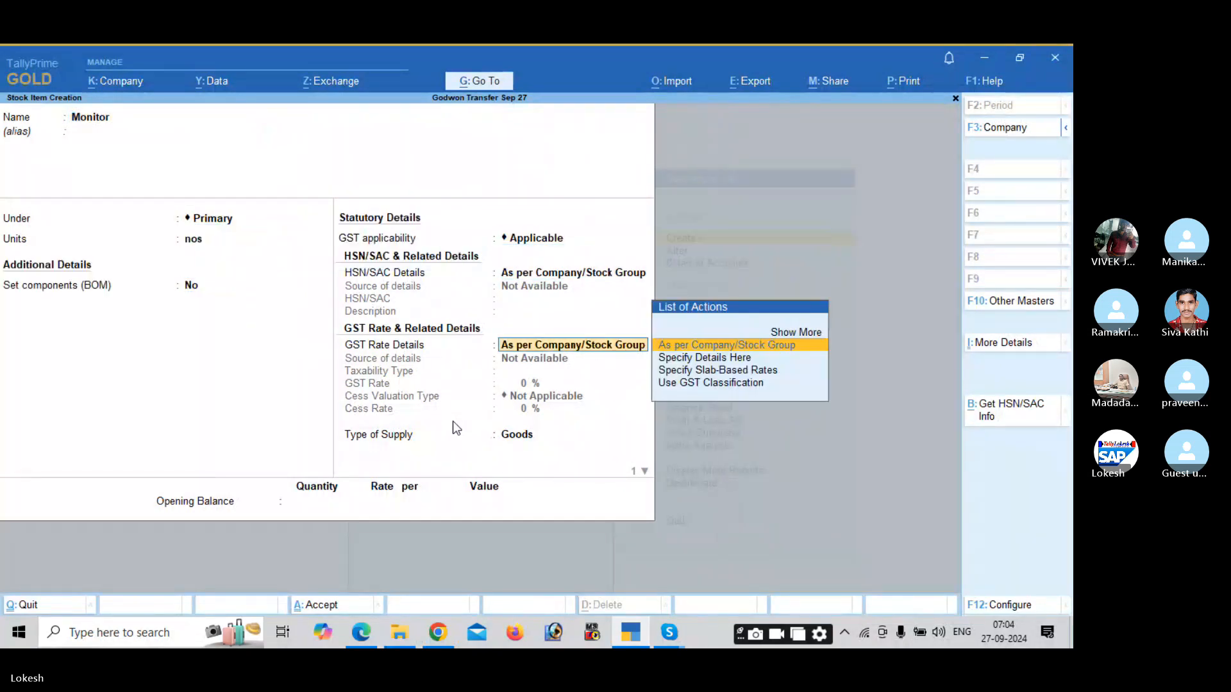
Specify HSN/SAC details directly for the Monitor item with code 9856.
key(Down)
key(Return)
text(9856)
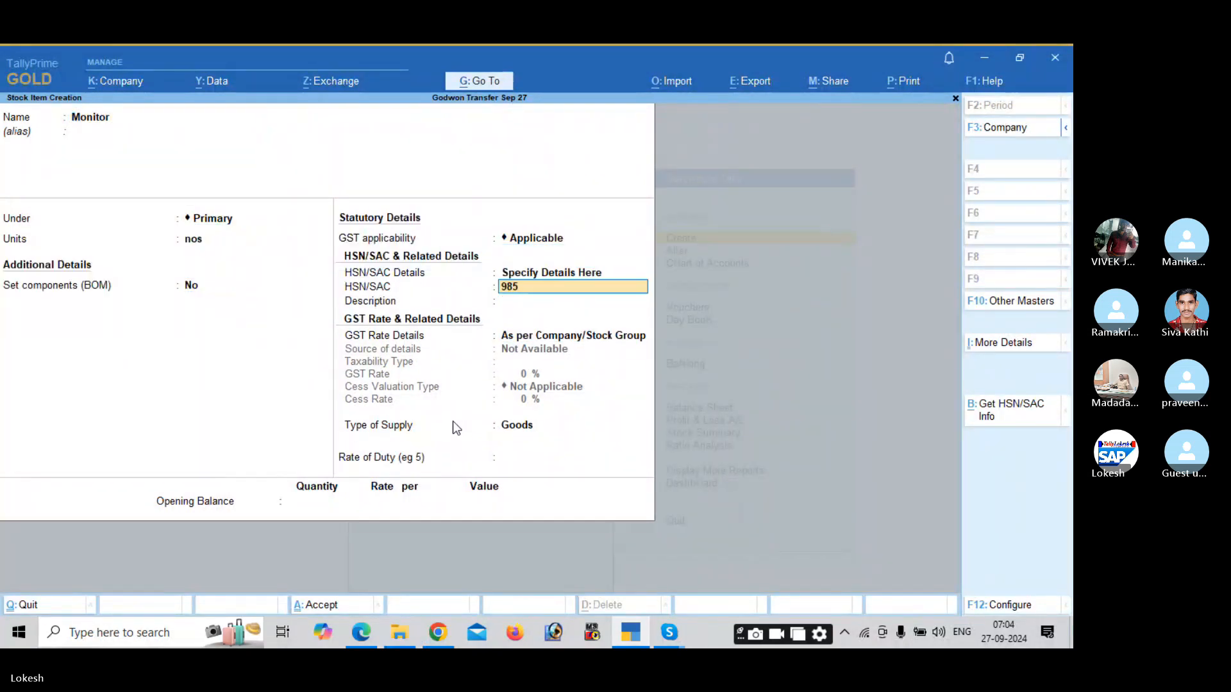
key(Return)
key(Return)
Specify GST rate details for Monitor as Taxable at 18% and save the stock item.
key(Down)
key(Return)
key(Return)
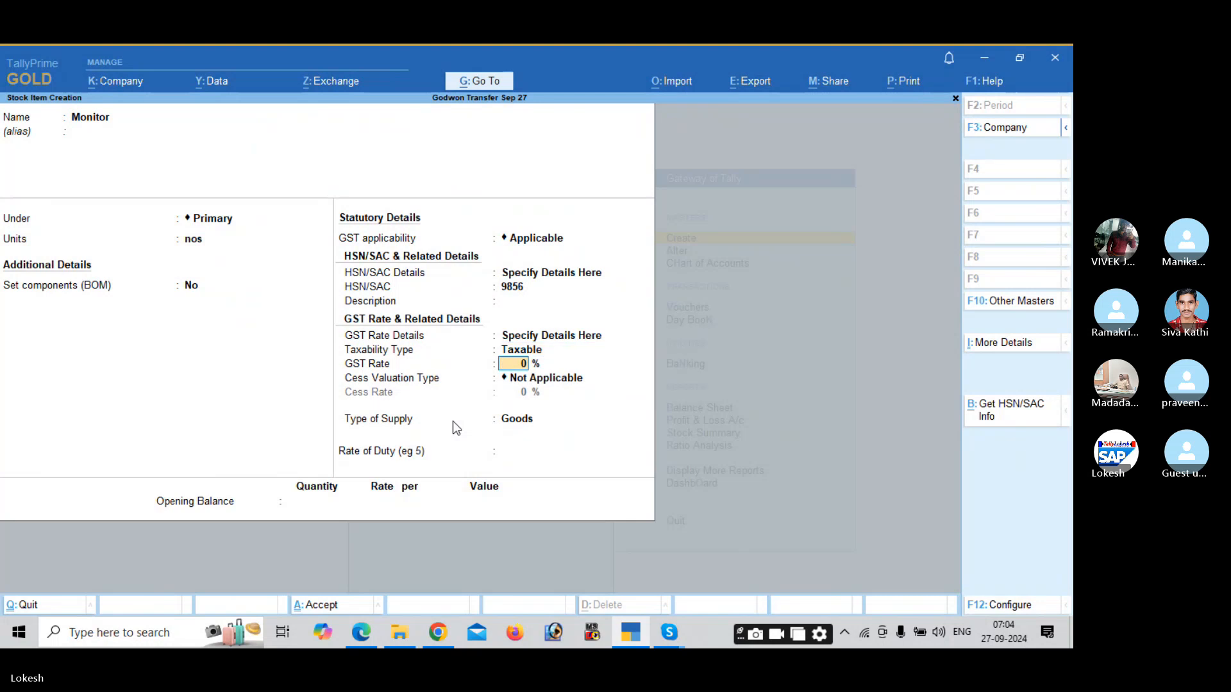
text(18)
key(Return)
key(Return)
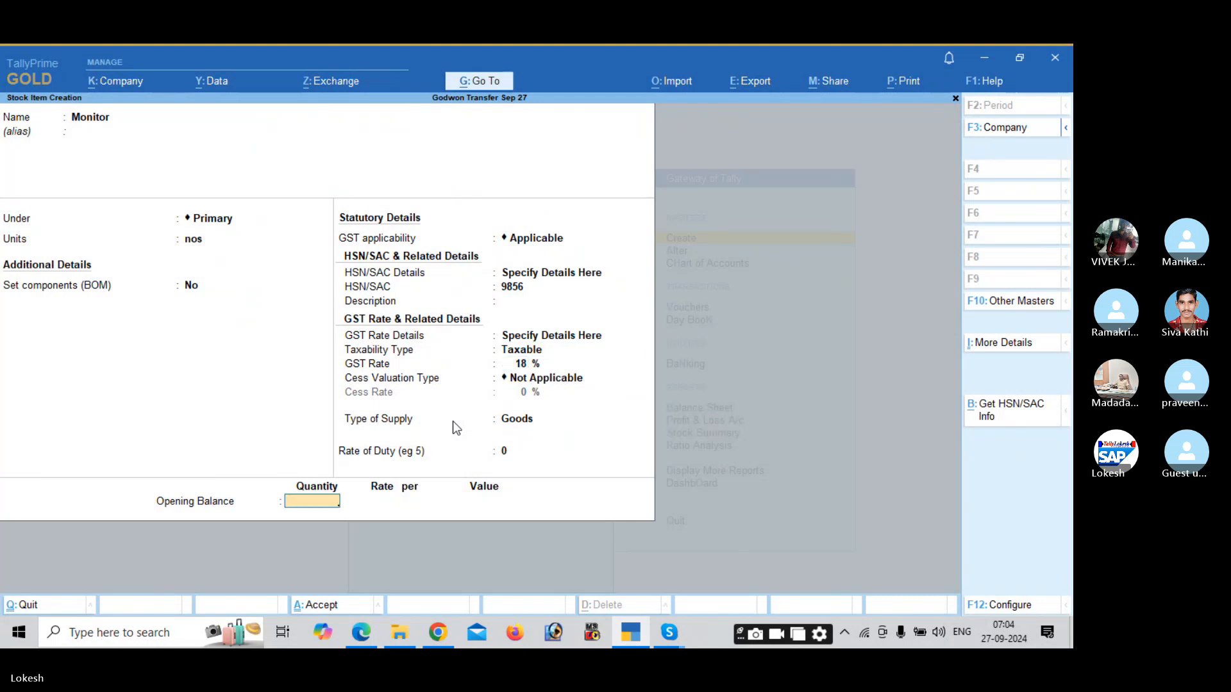
key(Return)
key(Return)
Check the item table in the PDF and start a stock item named Processor Athlon under Primary with unit nos.
key(alt+Tab)
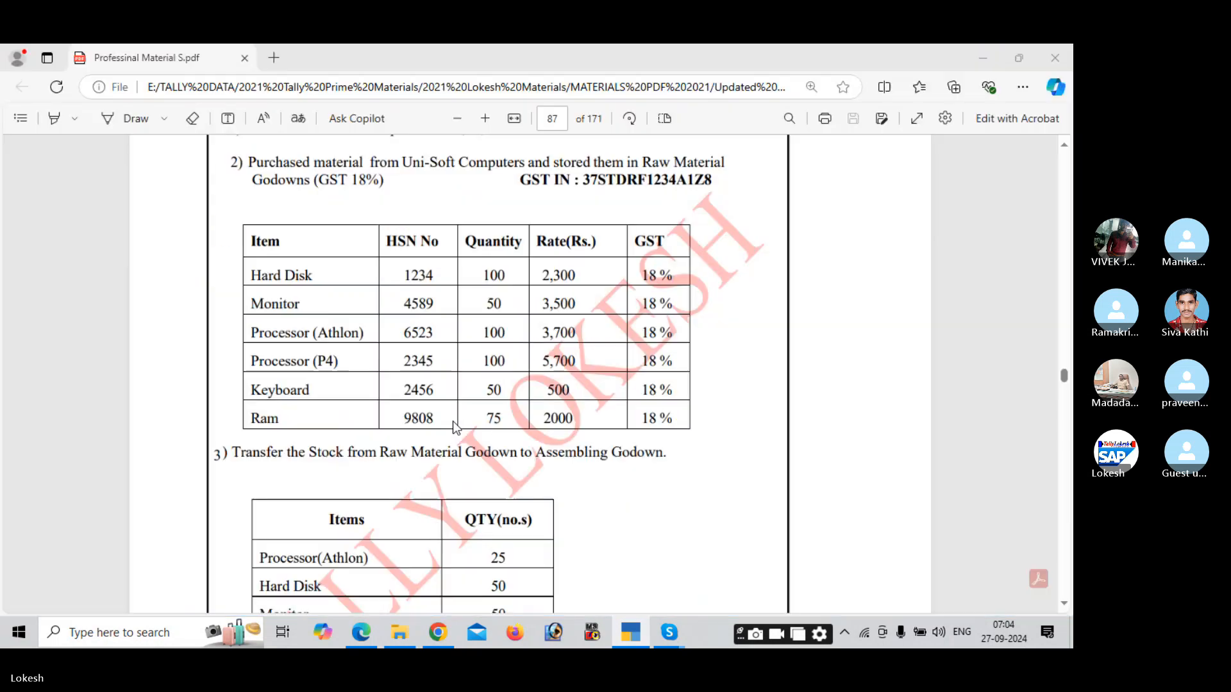
key(alt+Tab)
text(Processor Athlon)
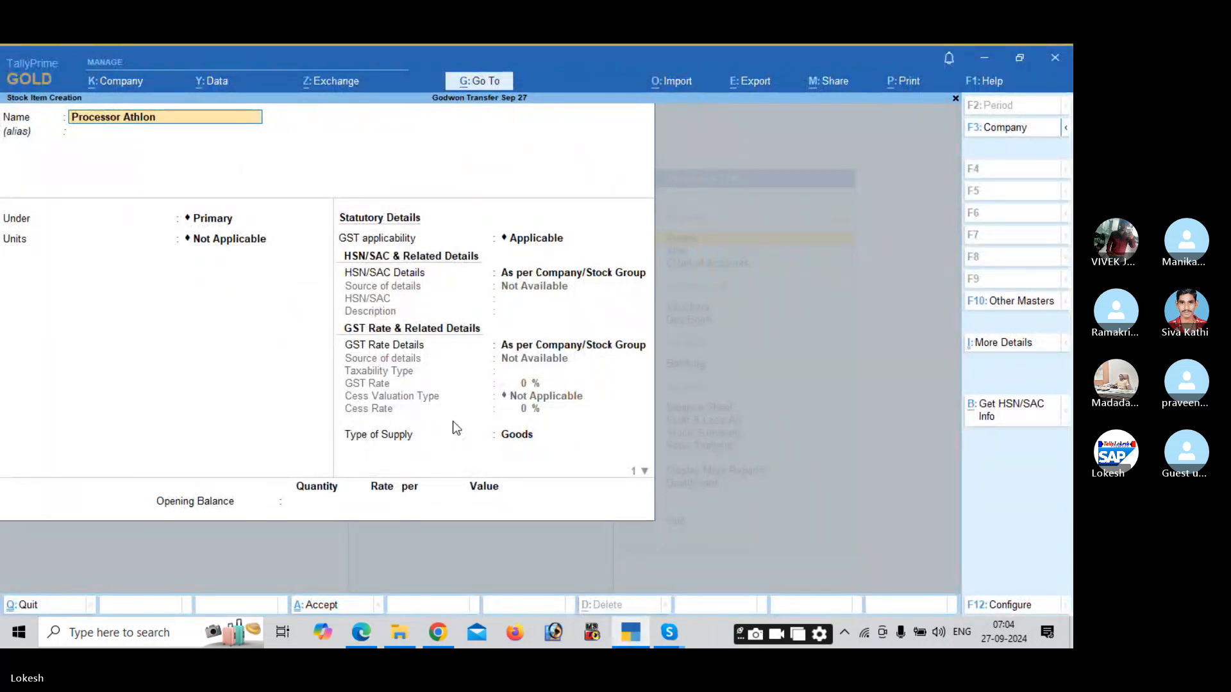
key(Return)
key(Return)
key(Down)
key(Return)
key(Return)
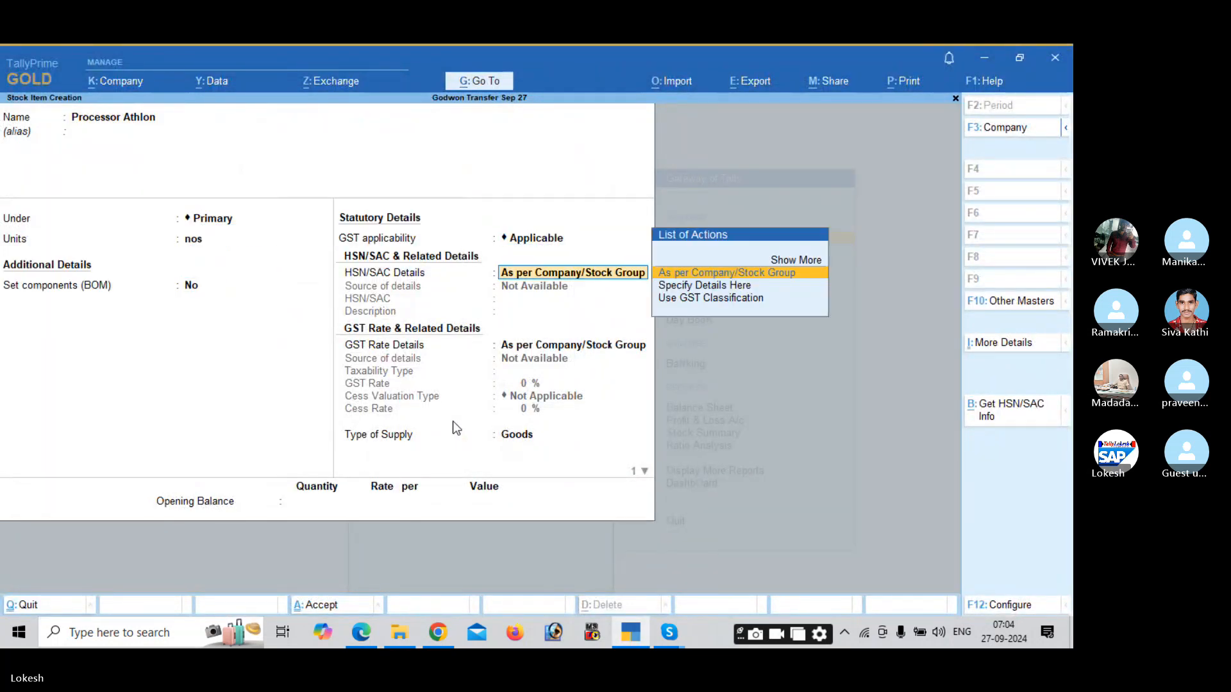
Specify HSN/SAC details directly for the Processor Athlon item with code 9854.
key(Down)
key(Return)
text(9854)
key(Return)
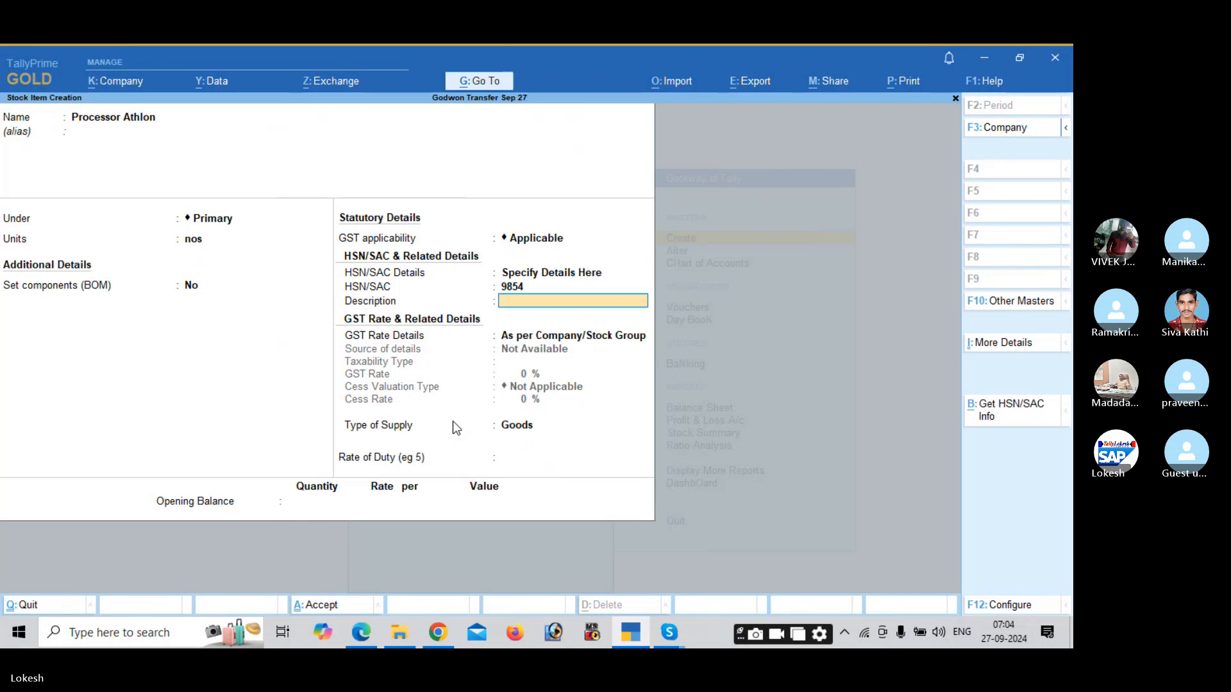
key(Return)
Specify GST rate details for Processor Athlon as Taxable at 18% and save the stock item.
key(Down)
key(Return)
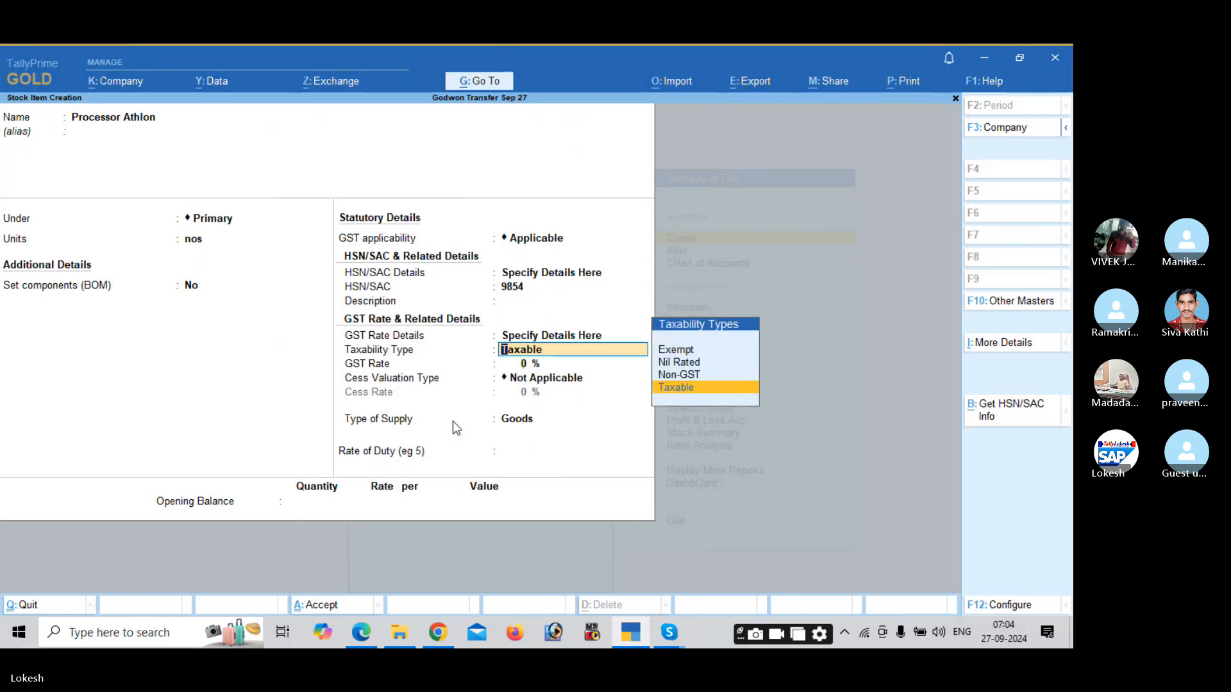
key(Return)
text(18)
key(Return)
key(Return)
key(Return)
key(Return)
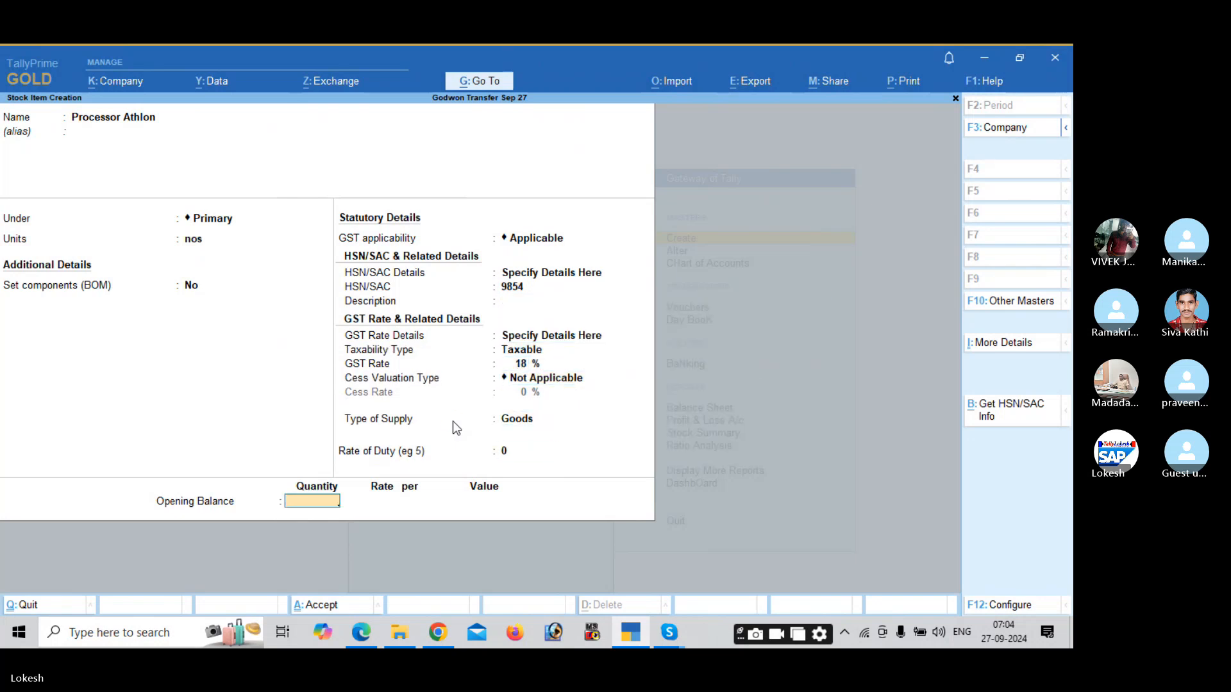
key(Return)
key(Return)
Check the item table in the PDF and start a stock item named Processor P4 under Primary with unit nos.
key(alt+Tab)
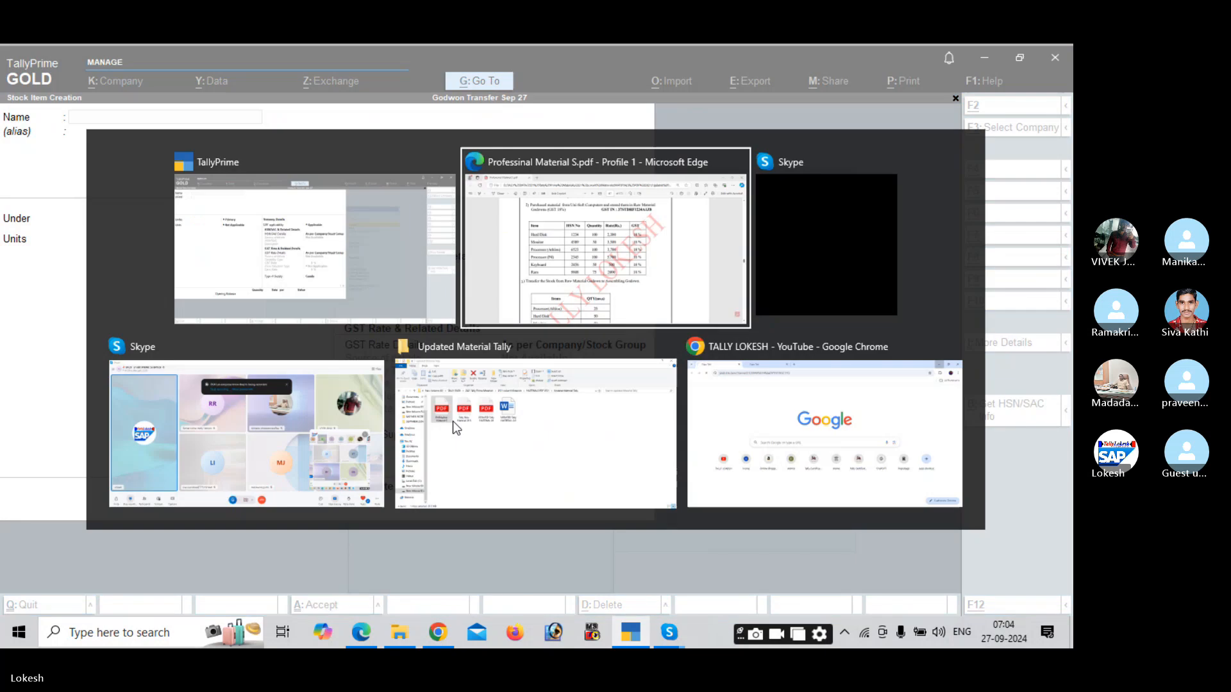
key(alt+Tab)
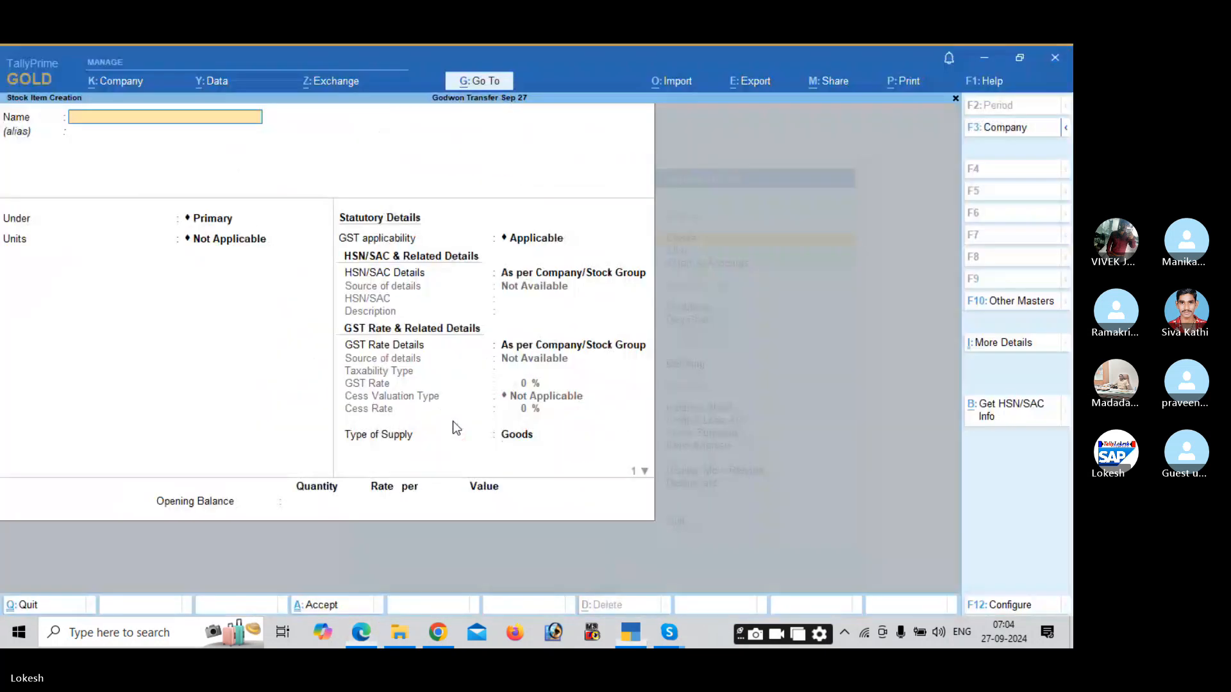
key(alt+Tab)
key(alt+Tab)
text(Pro)
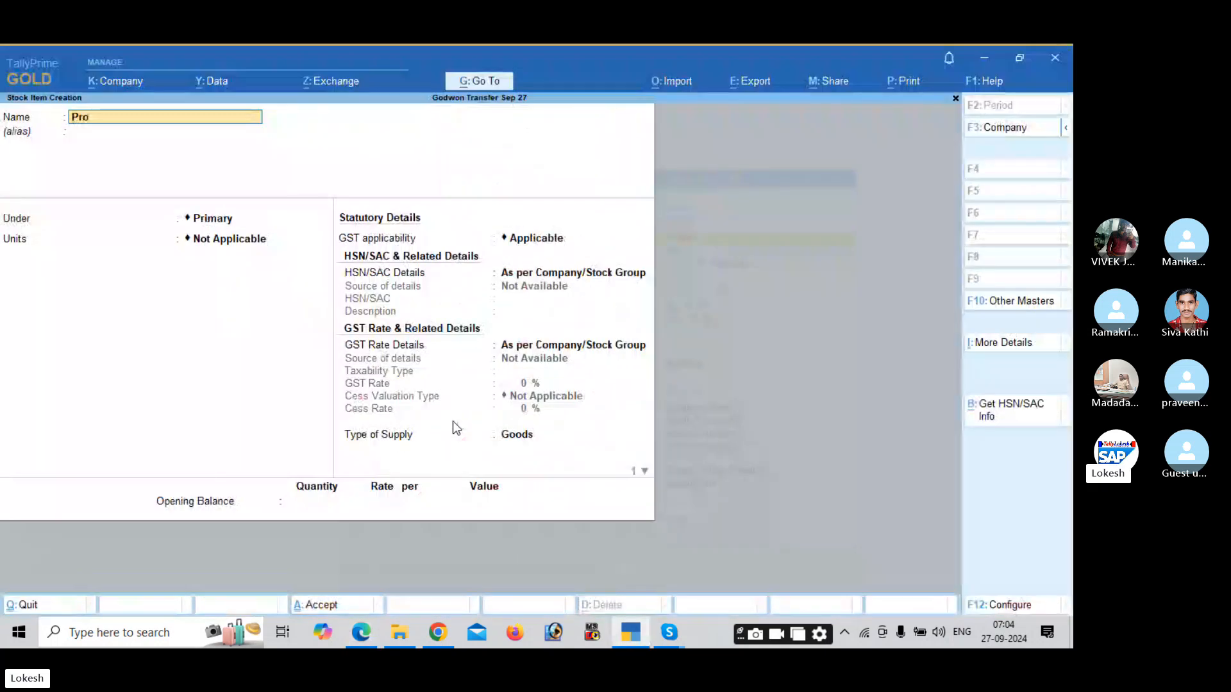
text(cessor P4)
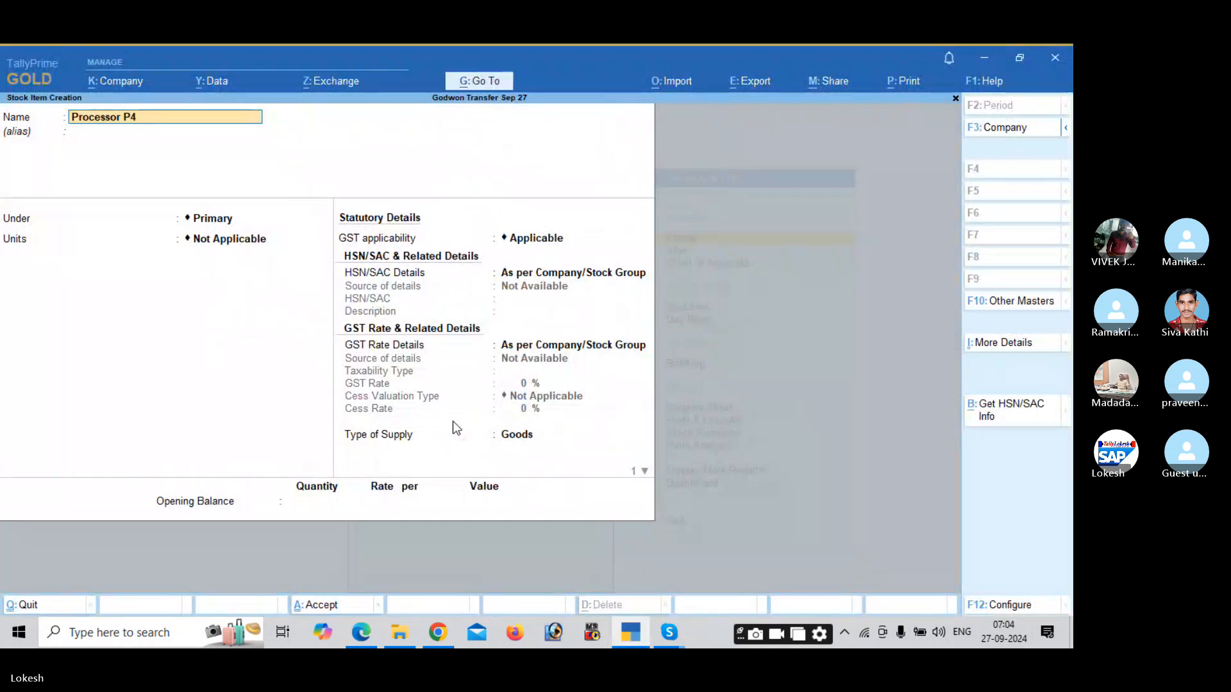
key(Return)
key(Return)
key(Return)
key(Down)
key(Return)
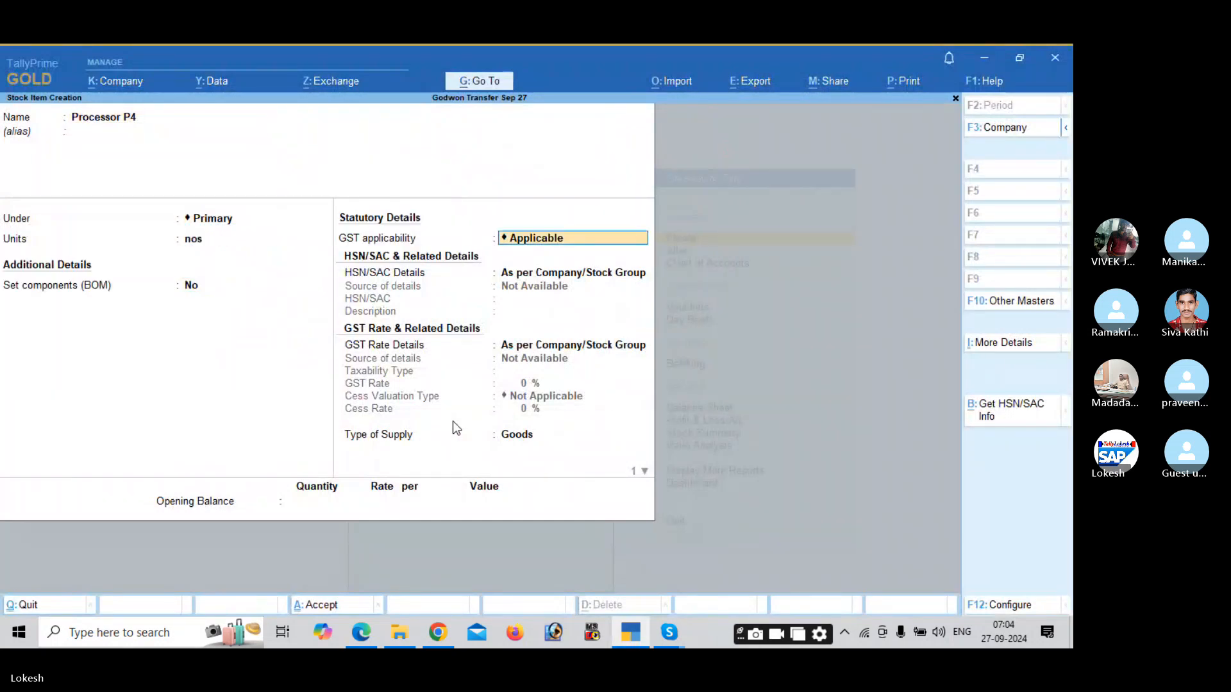
key(Return)
Specify HSN/SAC details directly for the Processor P4 item with code 9856.
key(Down)
key(Return)
text(9856)
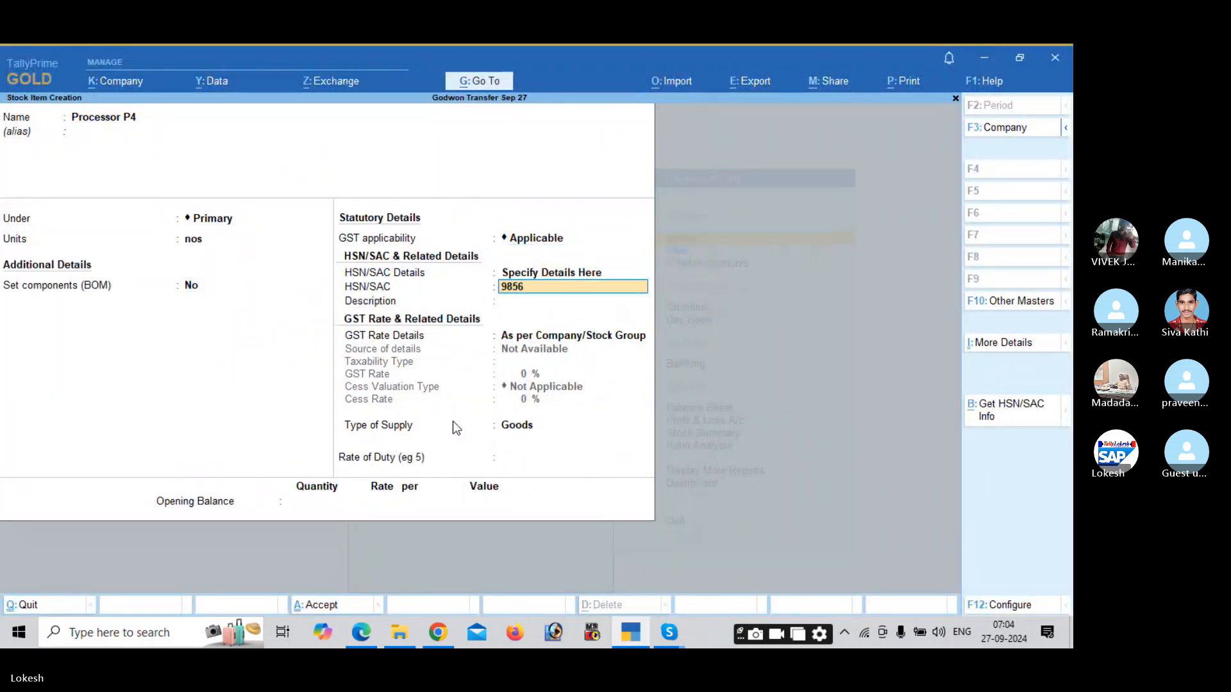
key(Return)
key(Return)
Specify GST rate details for Processor P4 as Taxable at 18% and save the stock item.
key(Down)
key(Return)
key(Return)
text(18)
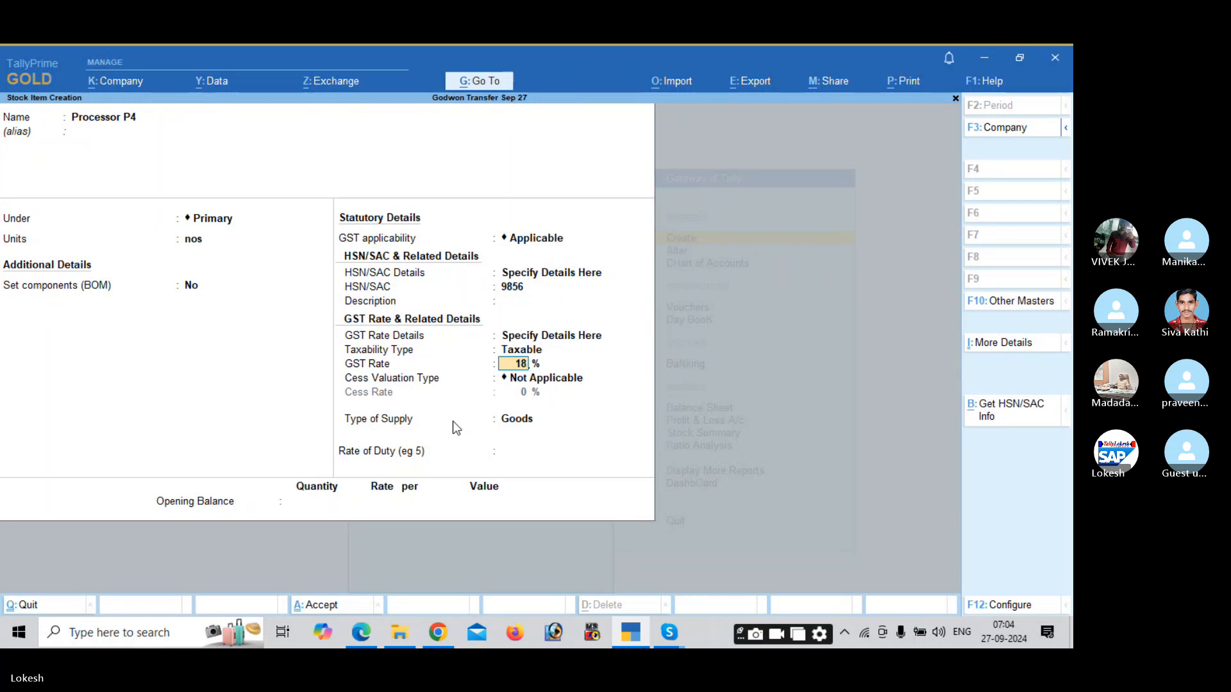
key(Return)
key(Return)
key(Return)
key(Return)
key(Return)
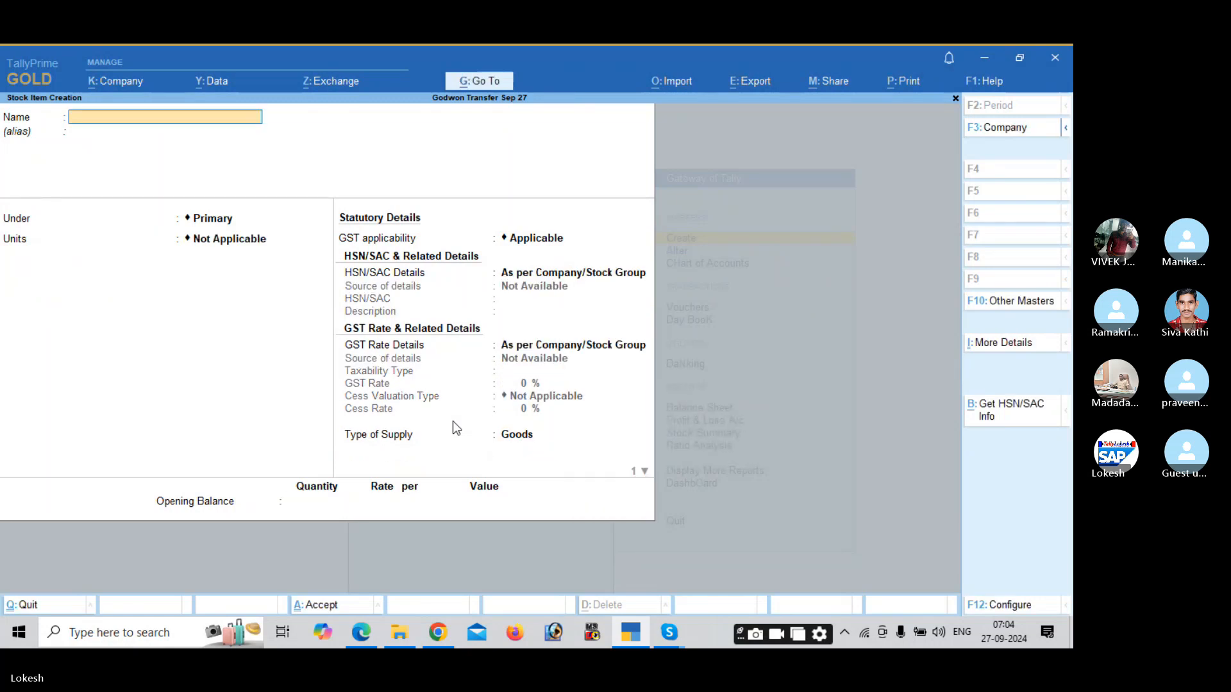
Check the item table in the PDF and start a stock item named Keyboard under Primary with unit nos.
key(alt+Tab)
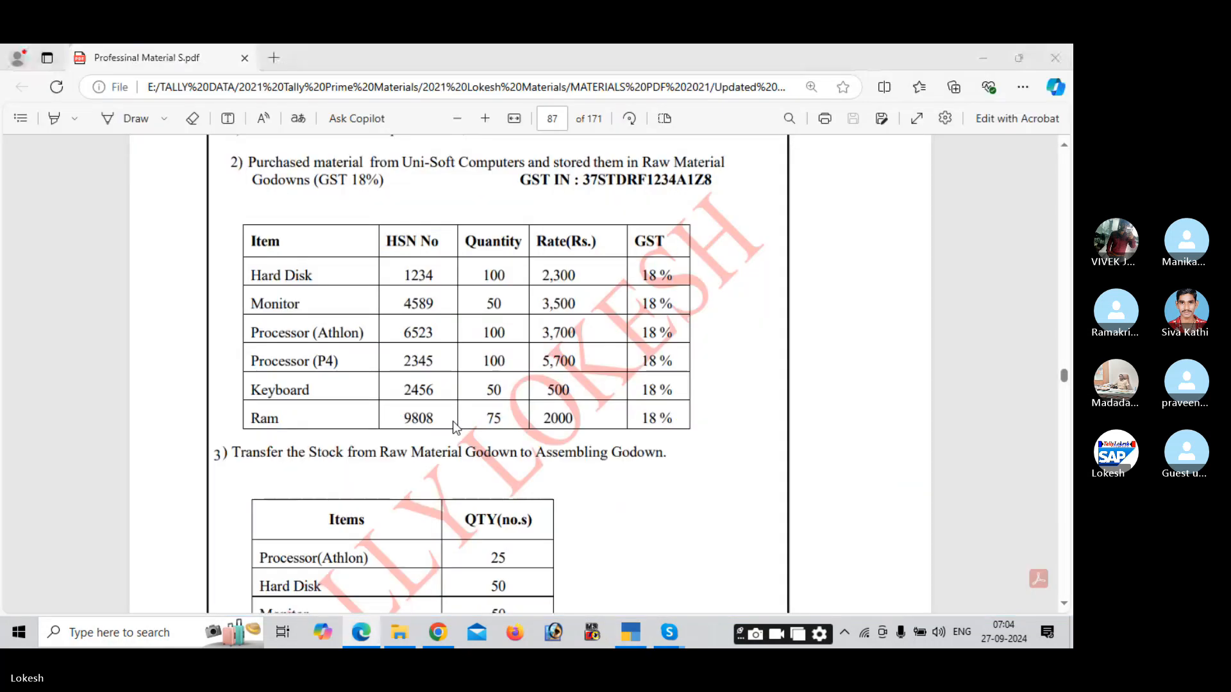
key(alt+Tab)
text(Keyboard)
key(Return)
key(Return)
key(Down)
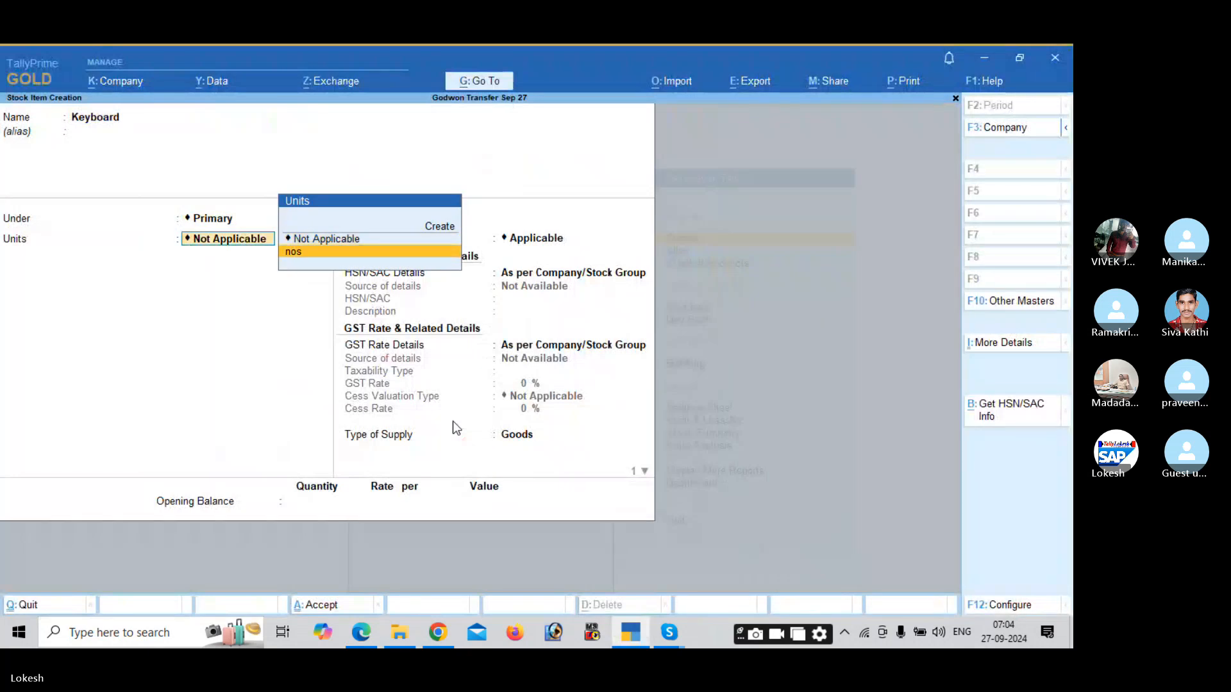
key(Return)
key(Return)
key(Return)
Specify HSN/SAC details directly for the Keyboard item with code 8856.
key(Down)
key(Return)
text(8856)
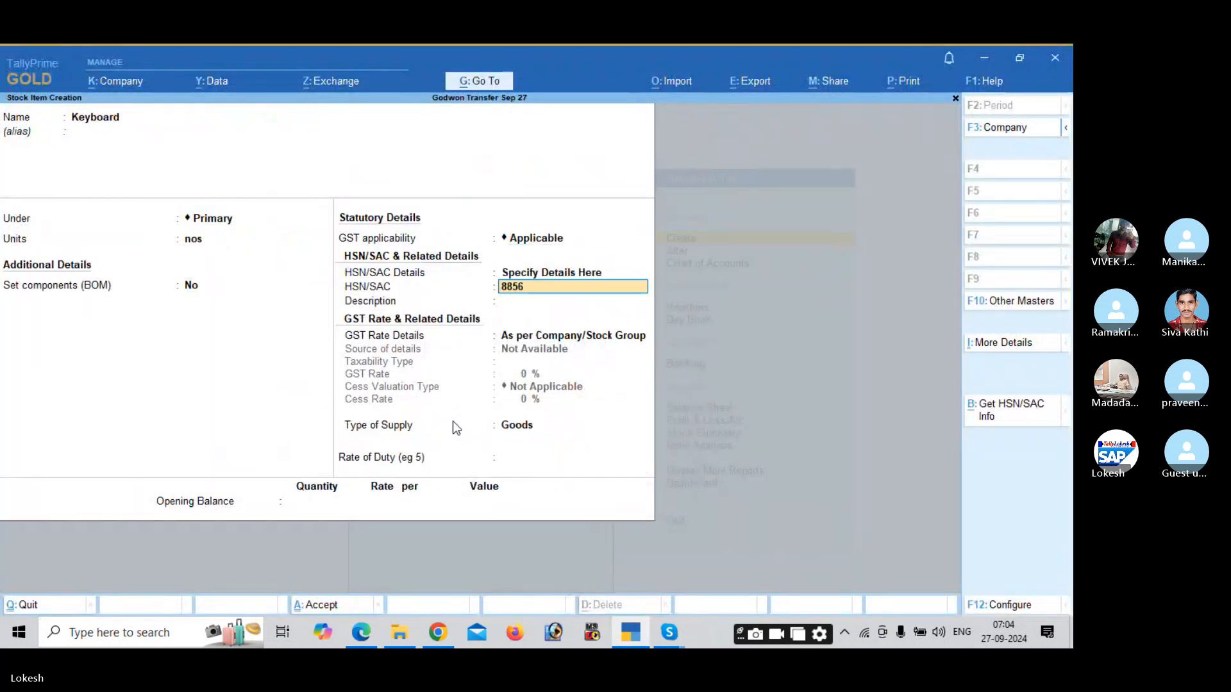
key(Return)
key(Return)
Specify GST rate details for Keyboard as Taxable at 18% and save the stock item.
key(Down)
key(Return)
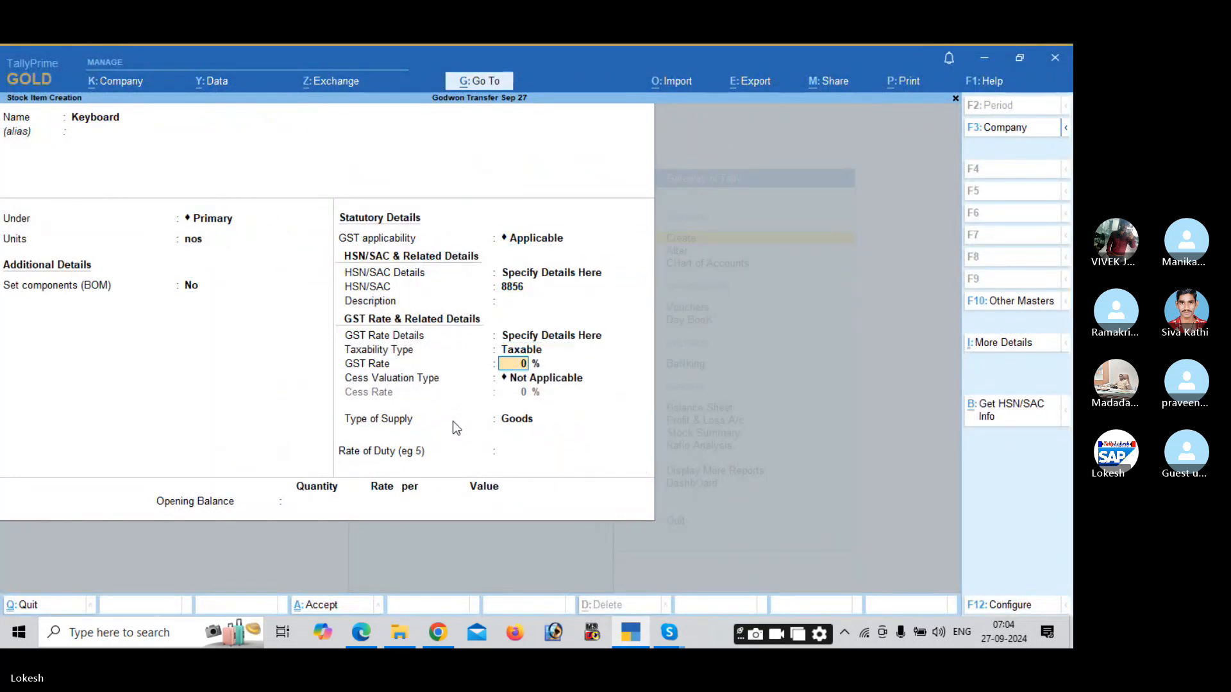
text(18)
key(Return)
key(Return)
key(Return)
key(Return)
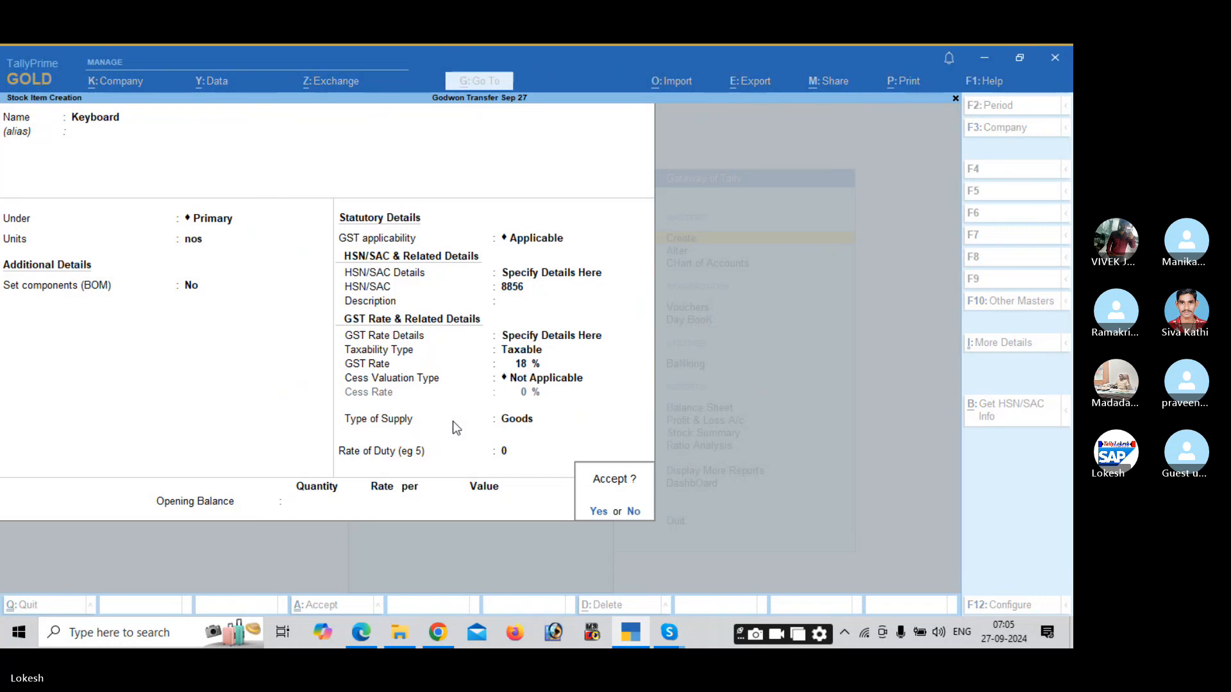
key(Return)
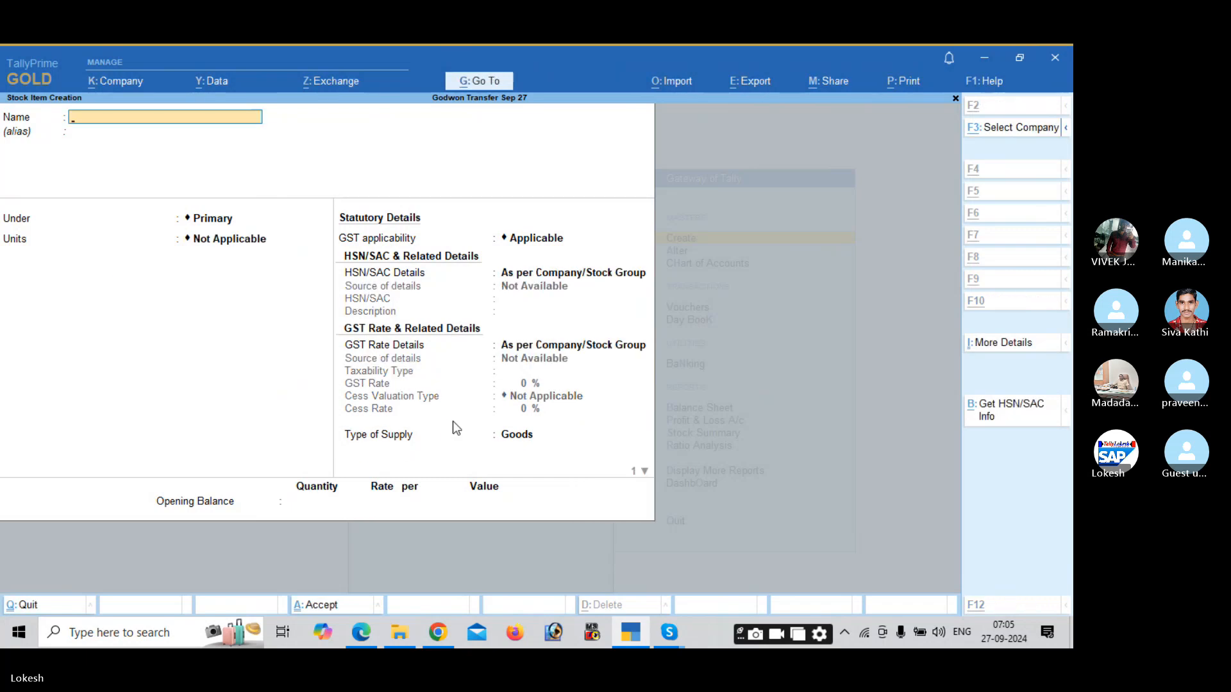
Start a stock item named Ram under Primary and set its unit to nos.
text(Ram)
key(Return)
key(Return)
key(Return)
key(Down)
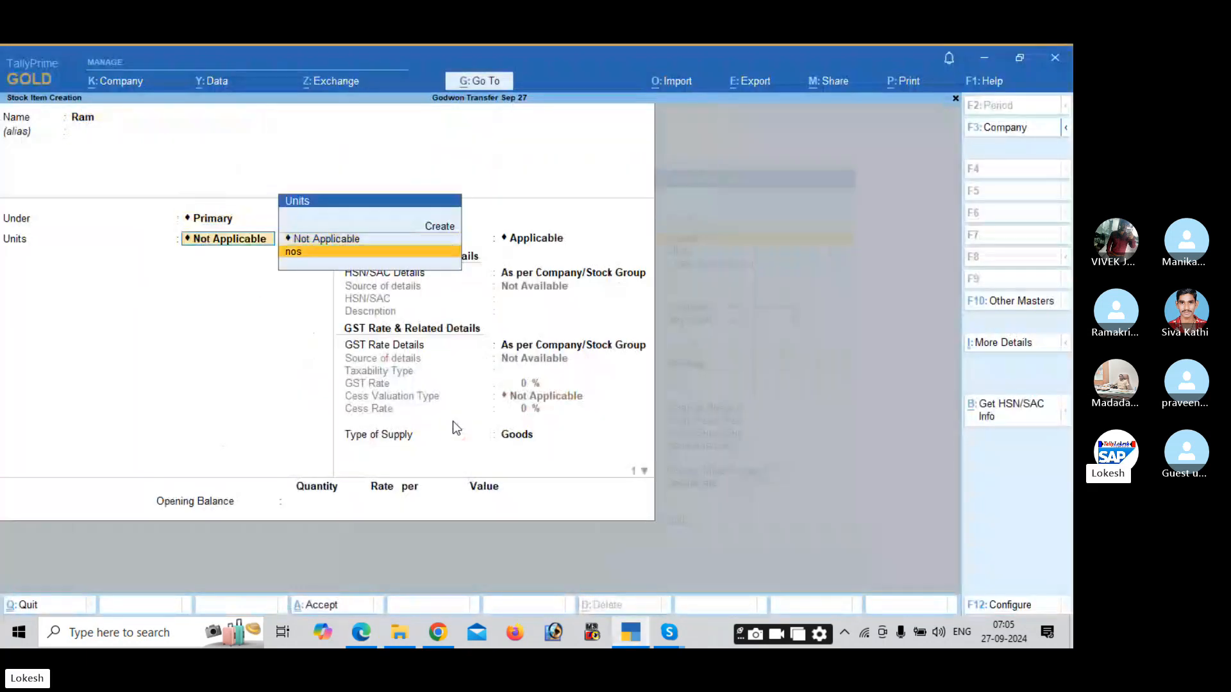
key(Return)
key(Return)
Specify HSN/SAC details directly for the Ram item with code 8745.
key(Down)
key(Return)
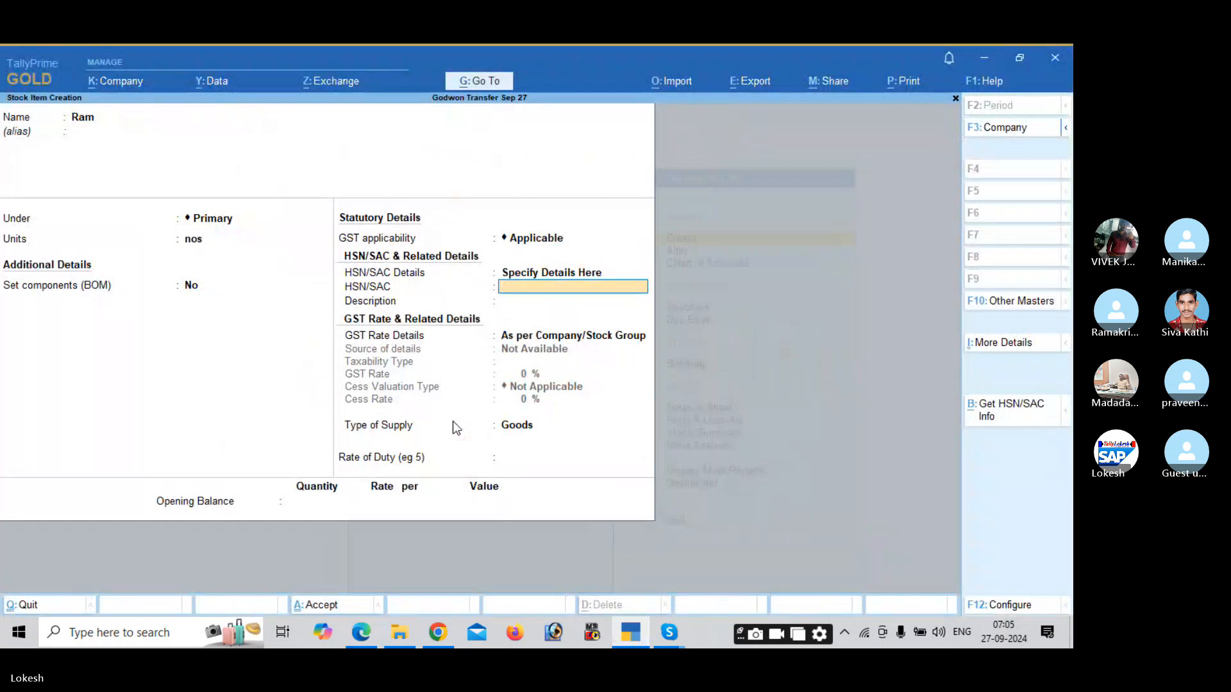
text(8745)
key(Return)
key(Return)
Specify GST rate details for Ram as Taxable at 18% and save the stock item.
key(Down)
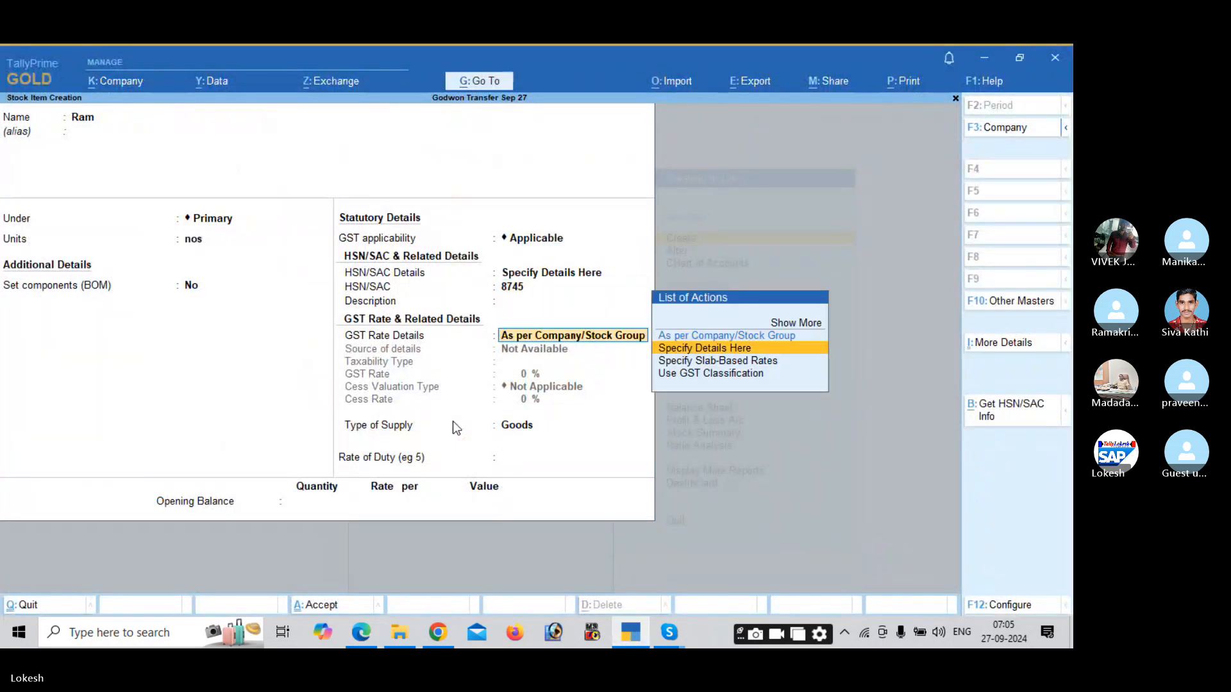
key(Return)
key(Return)
text(18)
key(Return)
key(Return)
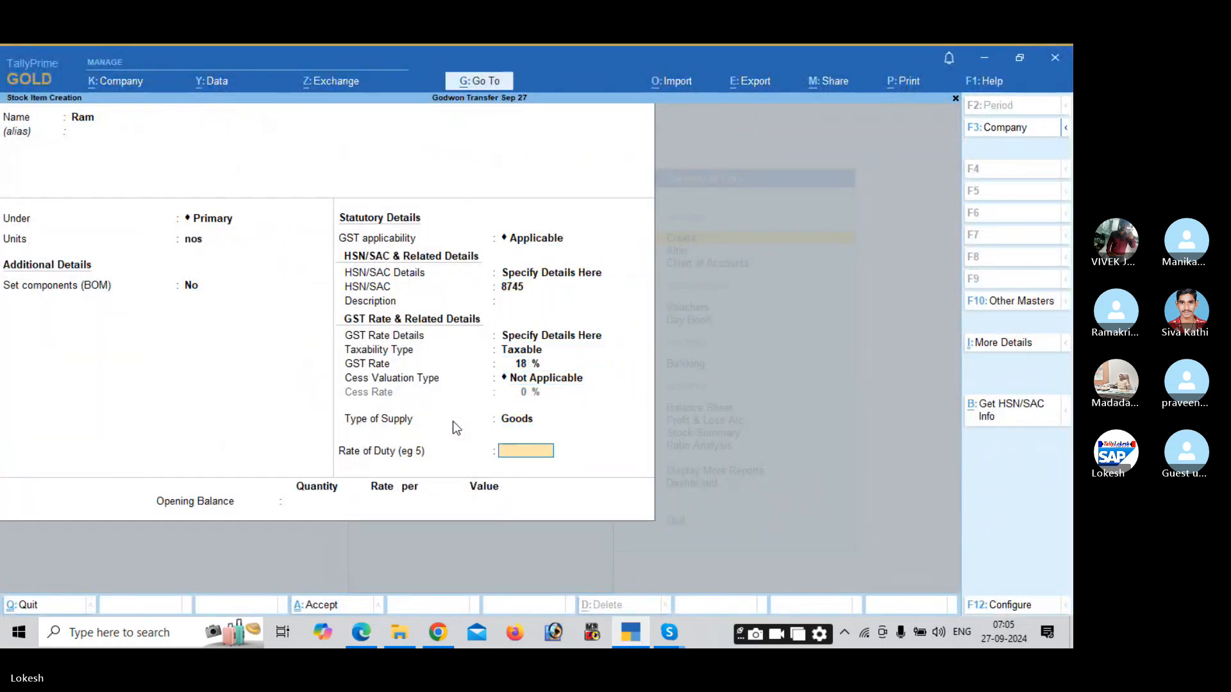
key(Return)
key(Return)
key(Return)
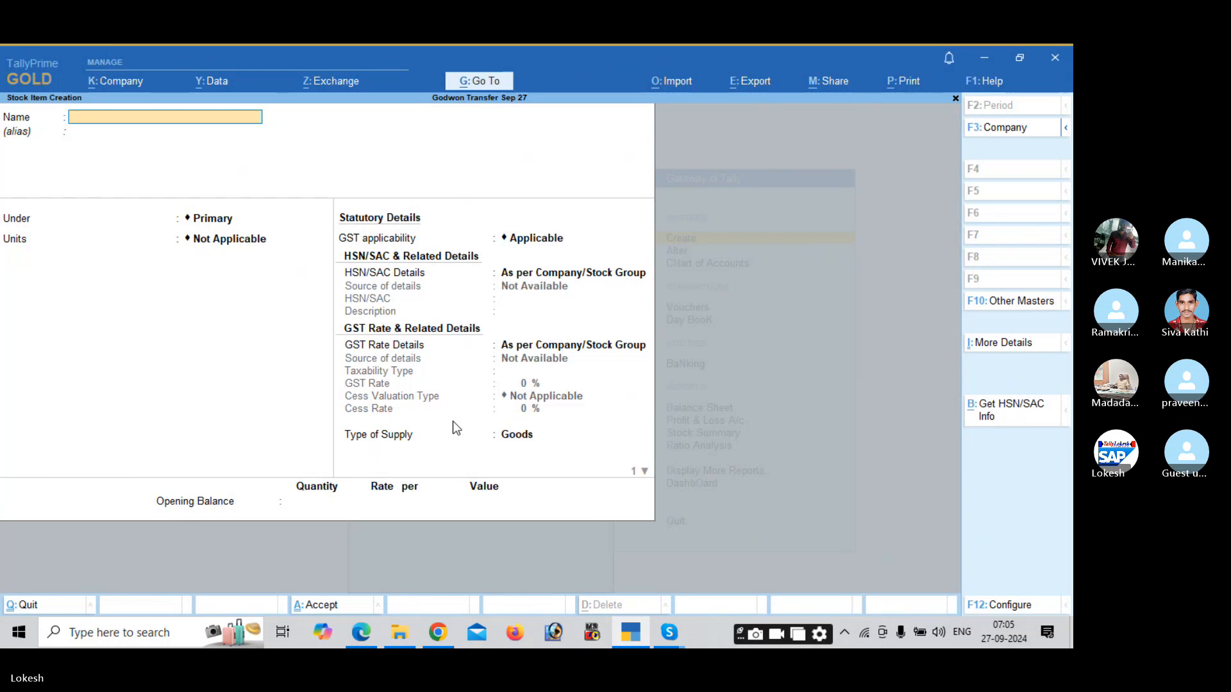
Leave stock item creation and, following the PDF exercise, create a godown named Raw Material Godown under Primary.
key(Escape)
key(Return)
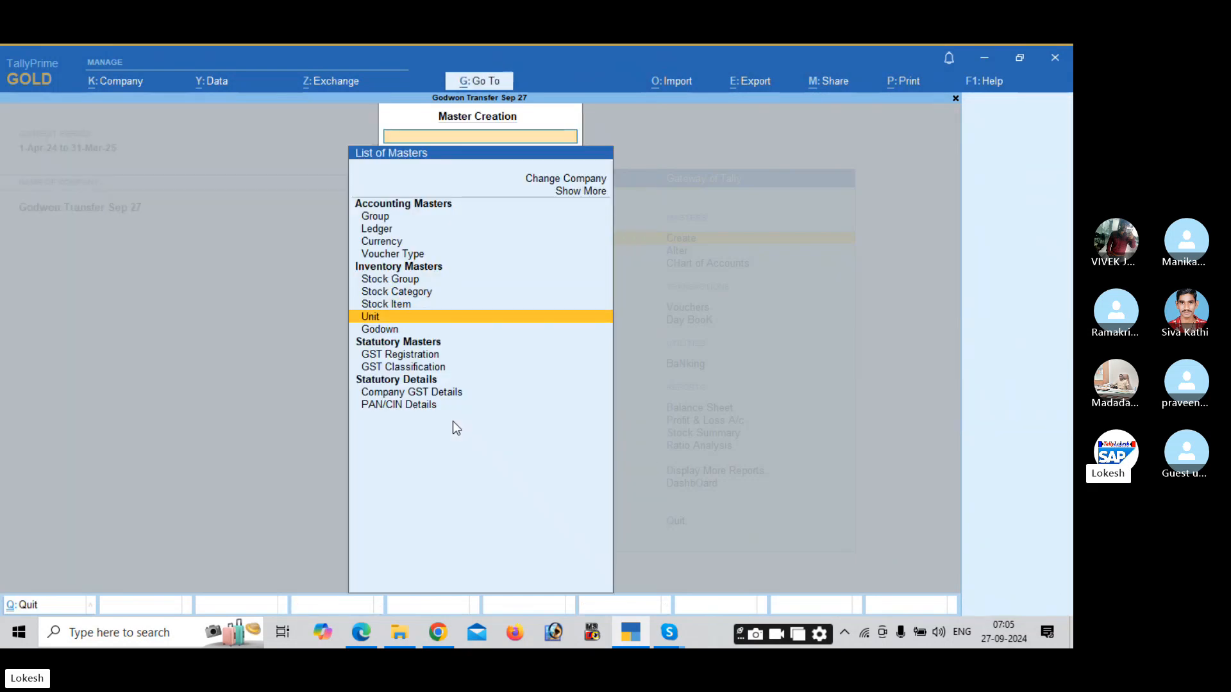
key(Down)
key(Return)
key(Return)
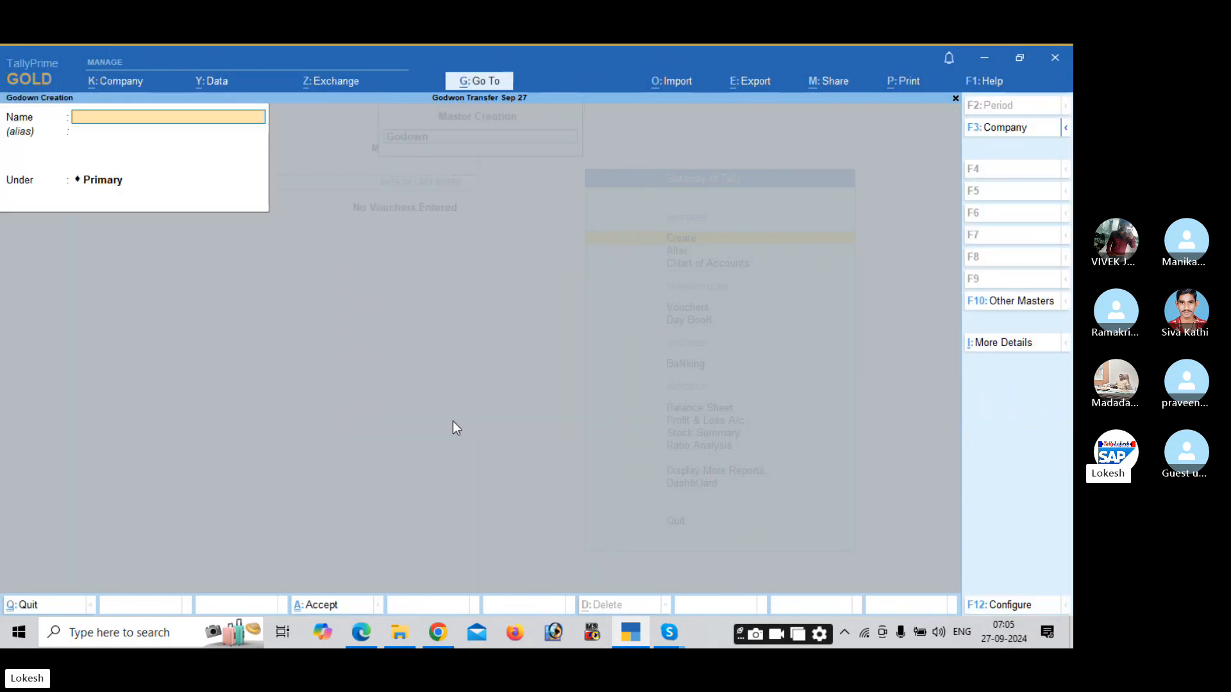
key(alt+Tab)
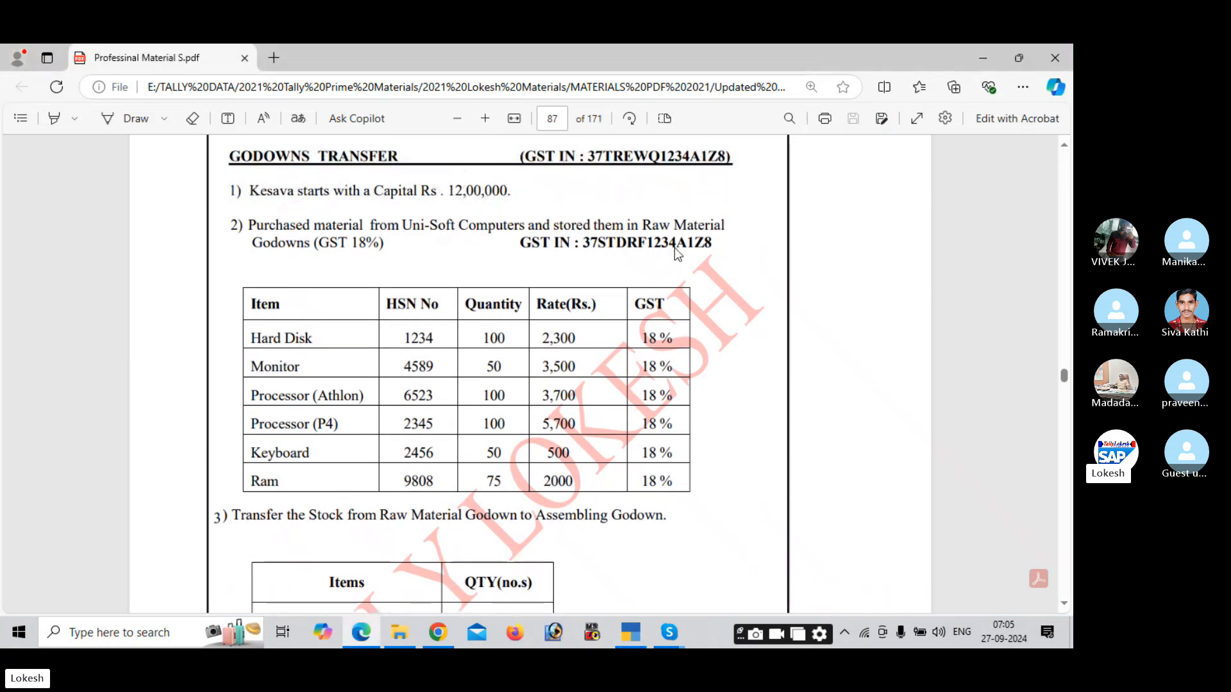
key(alt+Tab)
text(Raw Materia)
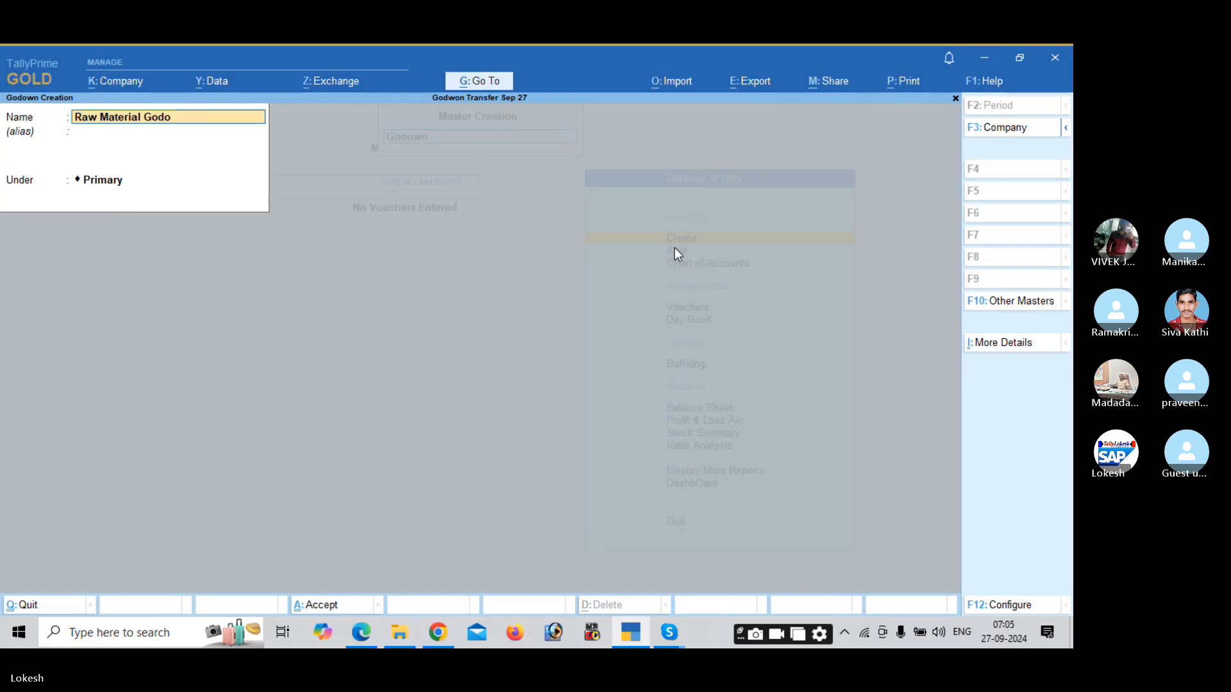
key(Return)
key(Return)
key(Return)
key(Return)
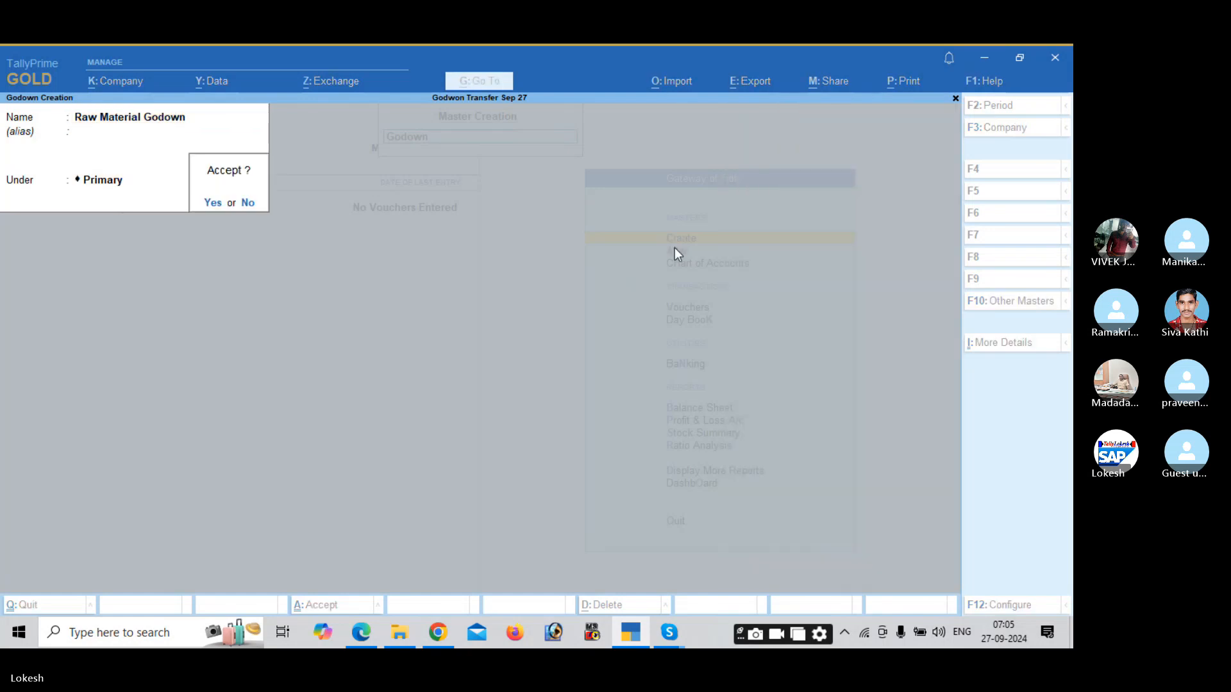
Following the PDF exercise, create a second godown named Assembling Godown under Primary and save it.
key(alt+Tab)
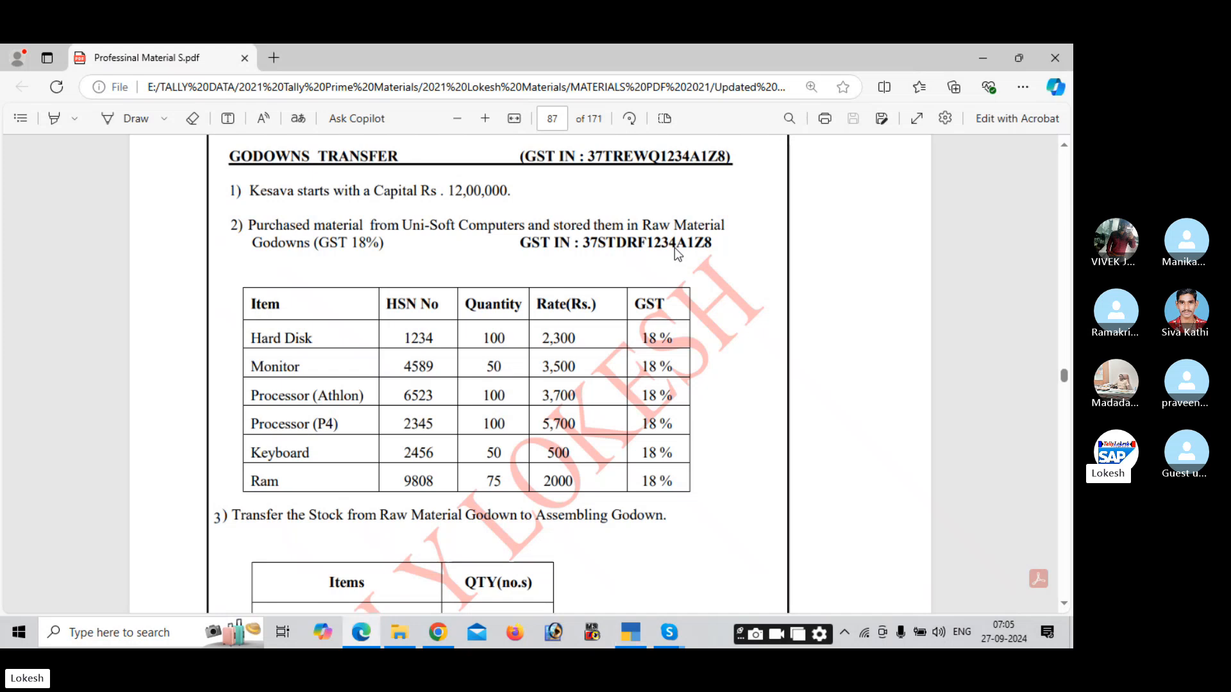
scroll(664, 425, down, 3)
key(alt+Tab)
text(Ass)
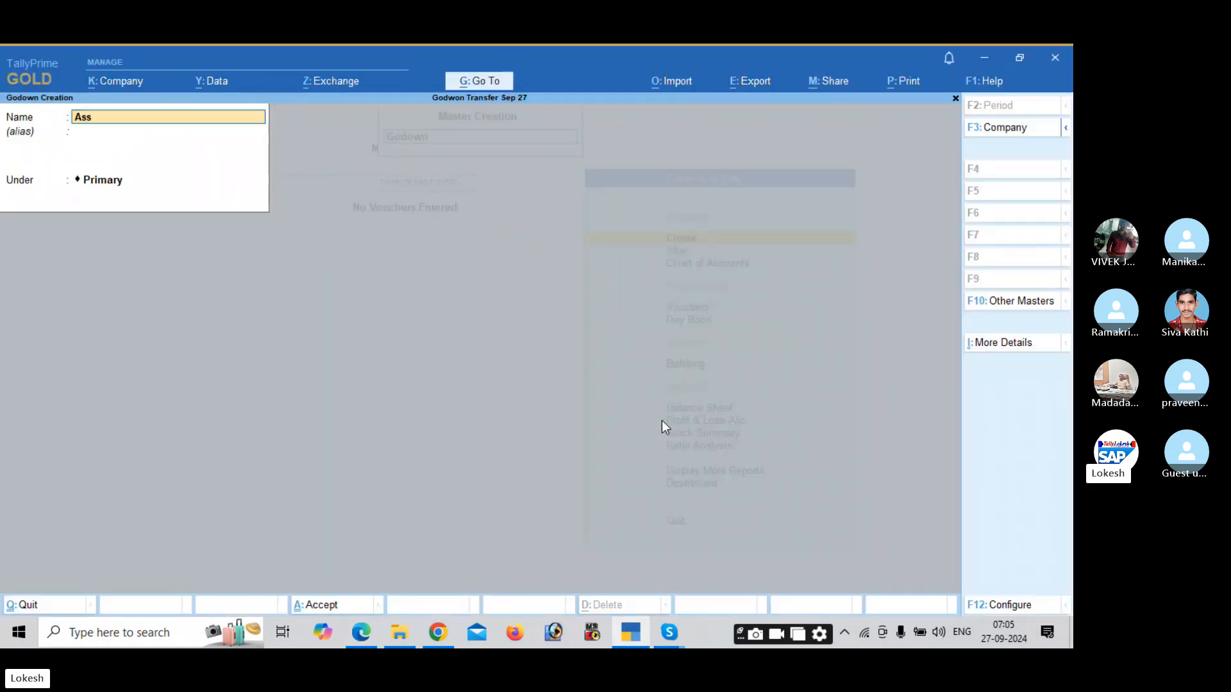
text(smb)
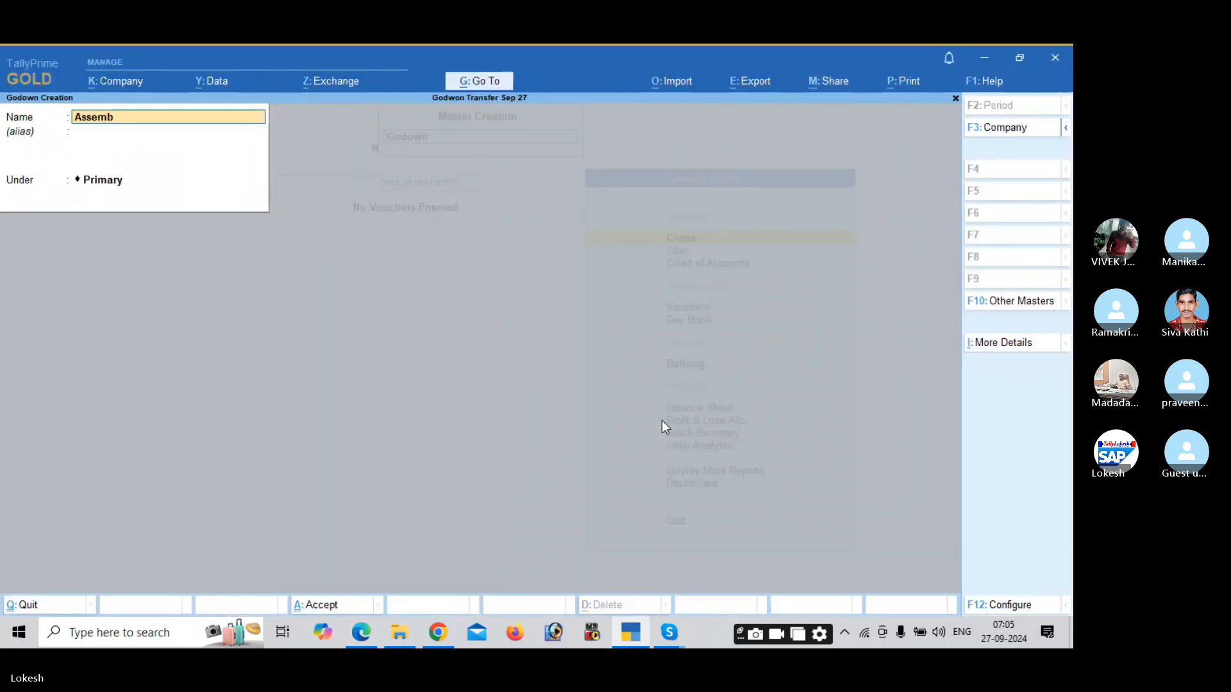
text(li)
key(BackSpace)
key(BackSpace)
key(BackSpace)
key(Return)
key(Return)
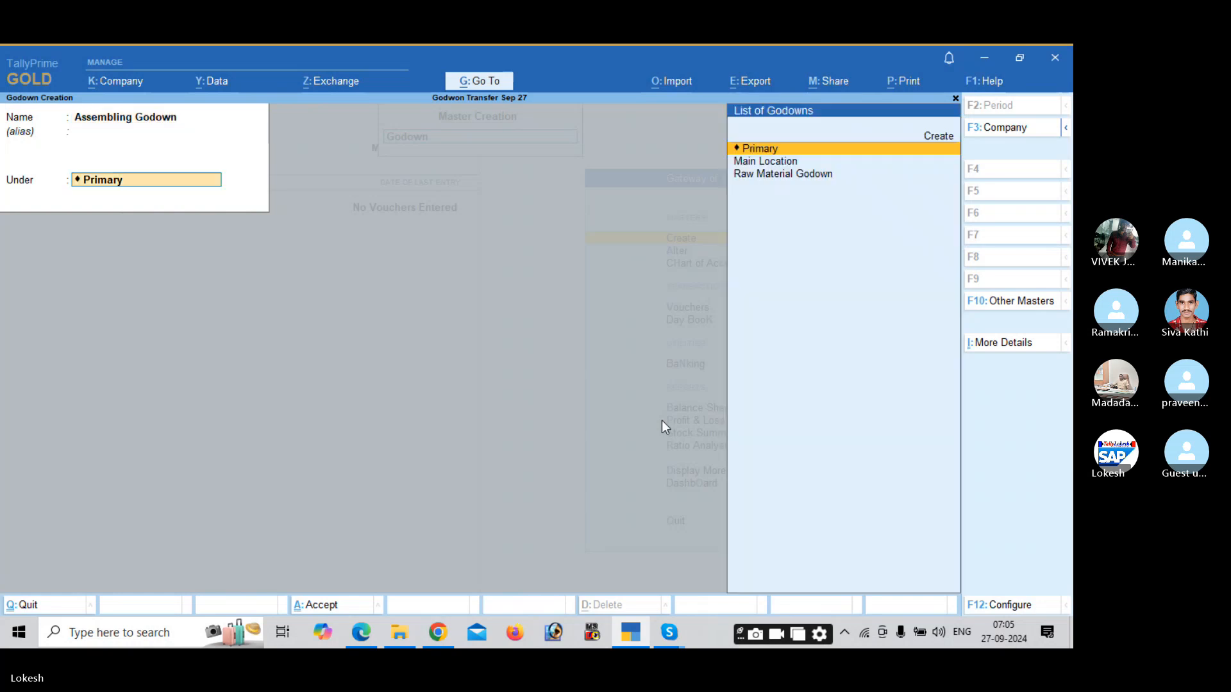
key(Return)
key(Return)
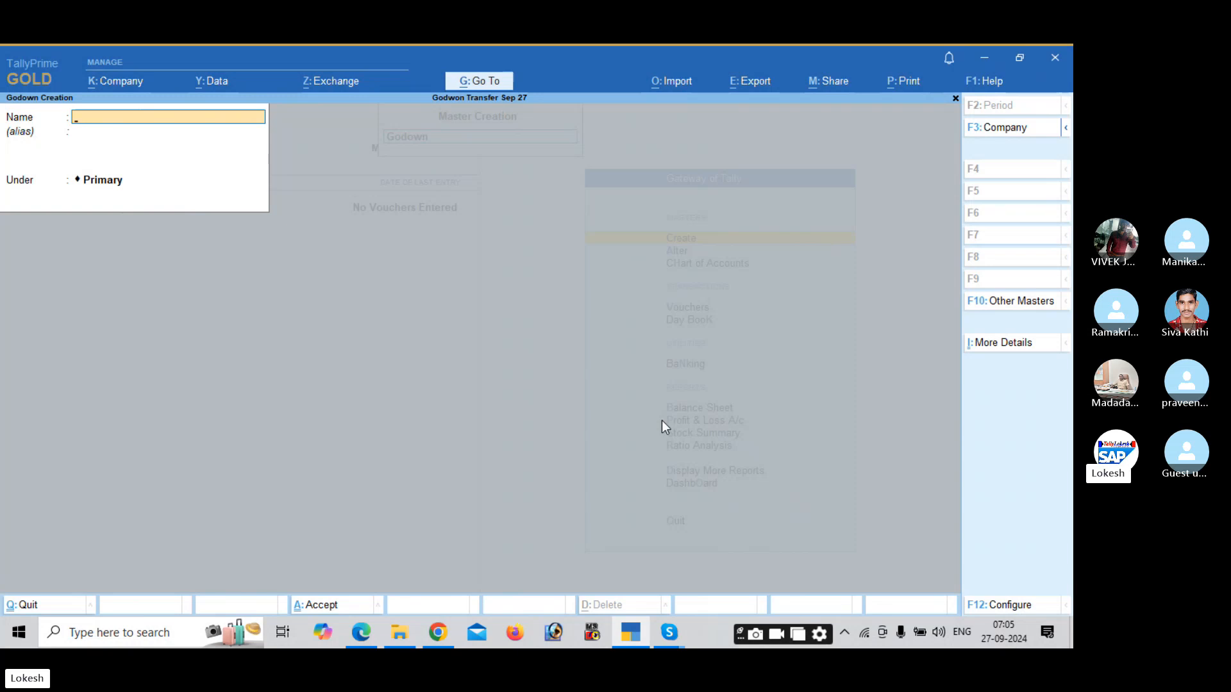
Leave master creation and open a new receipt voucher.
key(Escape)
key(Return)
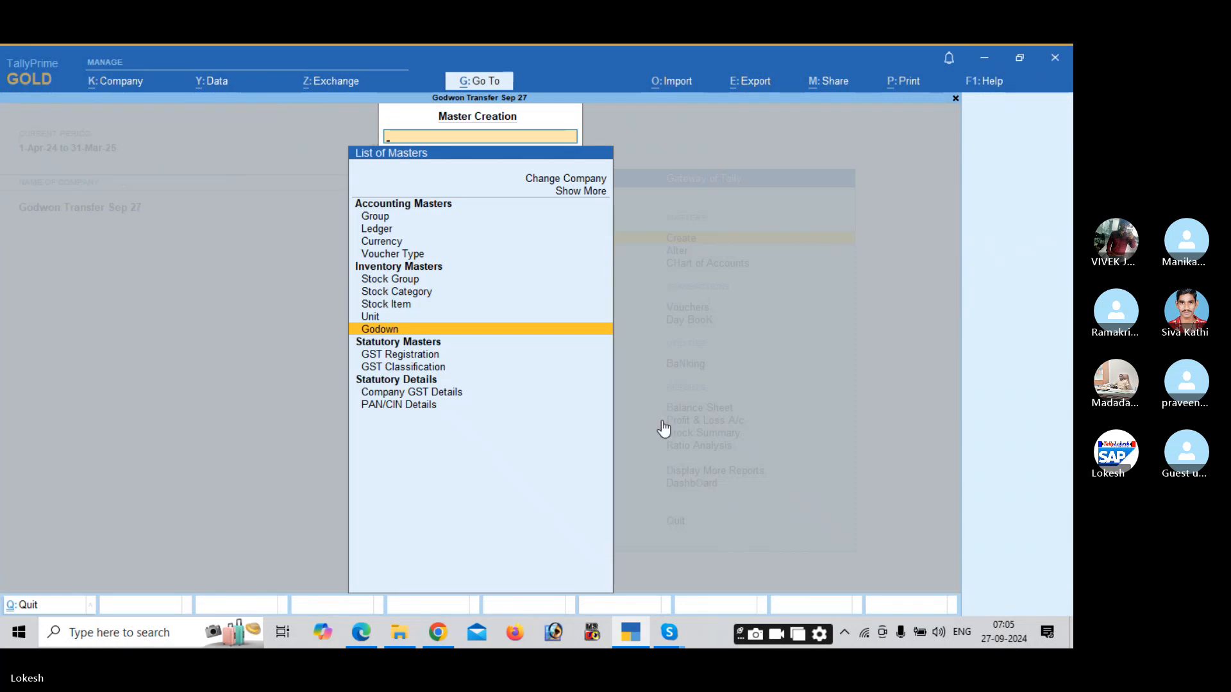
key(Escape)
key(Down)
key(Down)
key(Down)
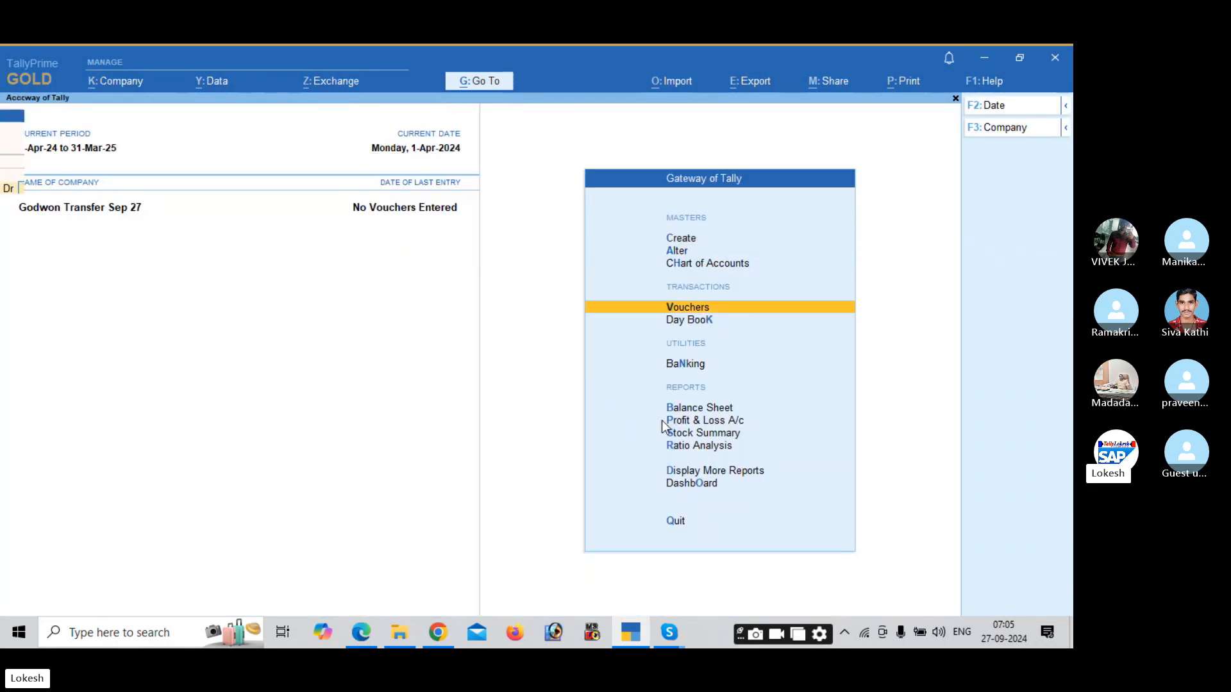
key(Return)
click(1017, 223)
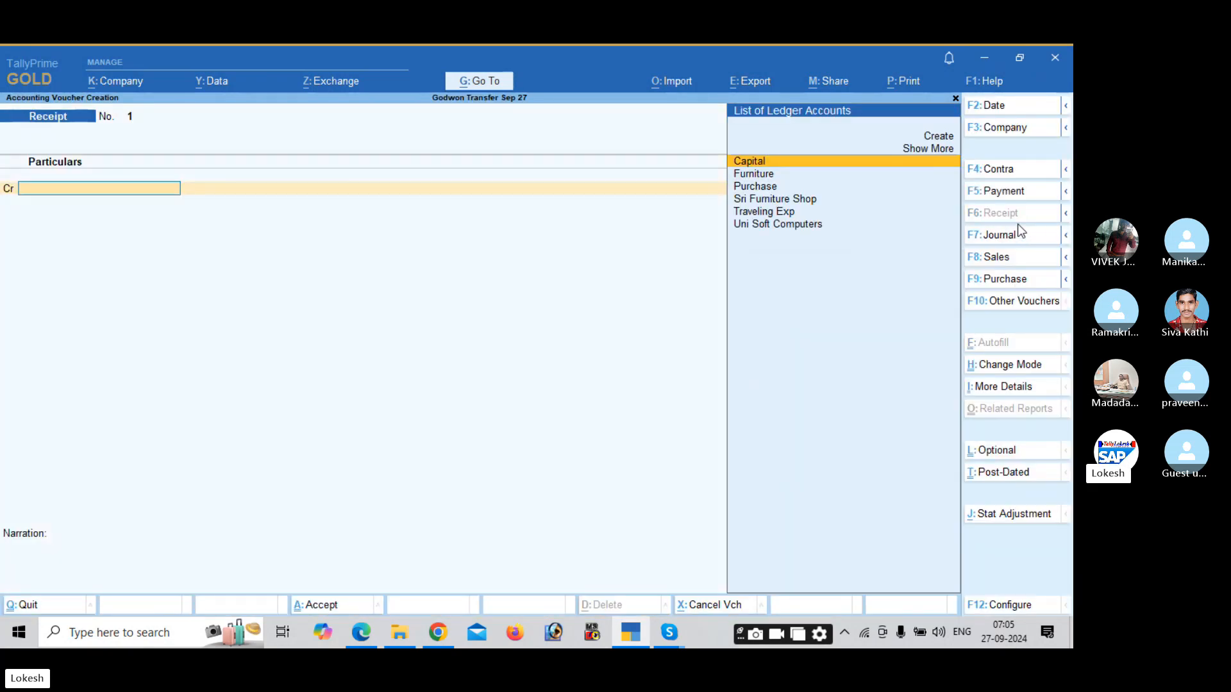
Credit the Capital ledger with 12,00,000, the starting capital given in the PDF exercise.
key(Return)
key(alt)
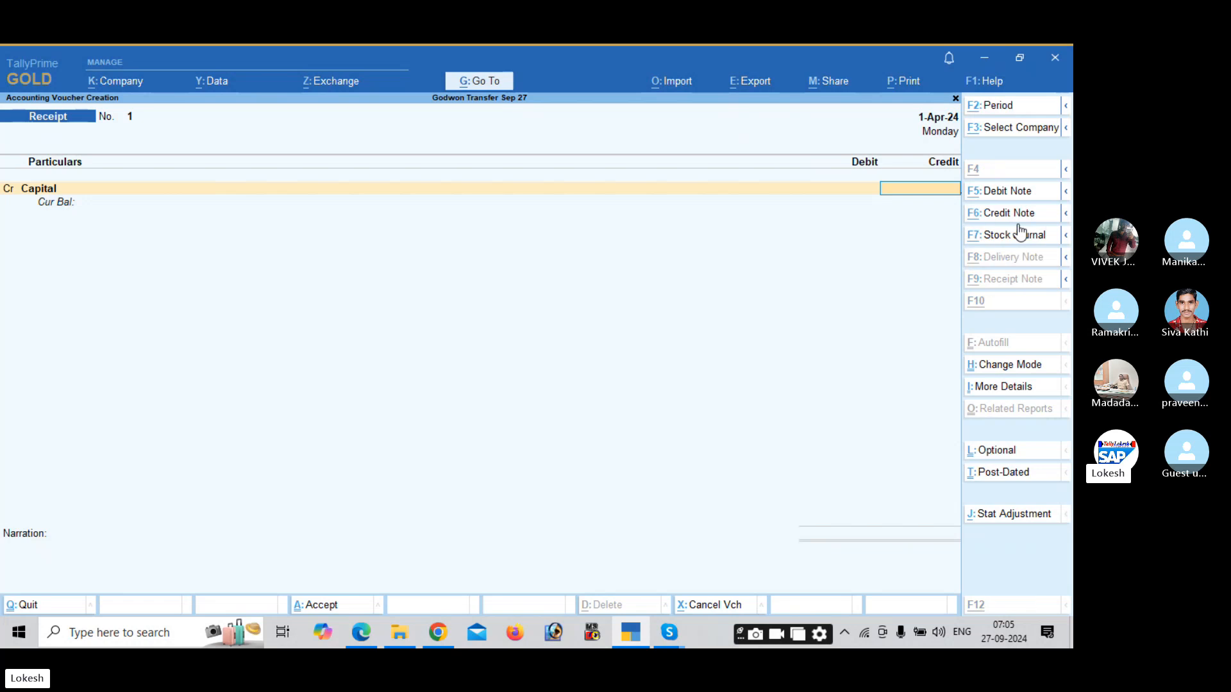
key(alt+Tab)
scroll(1017, 224, up, 2)
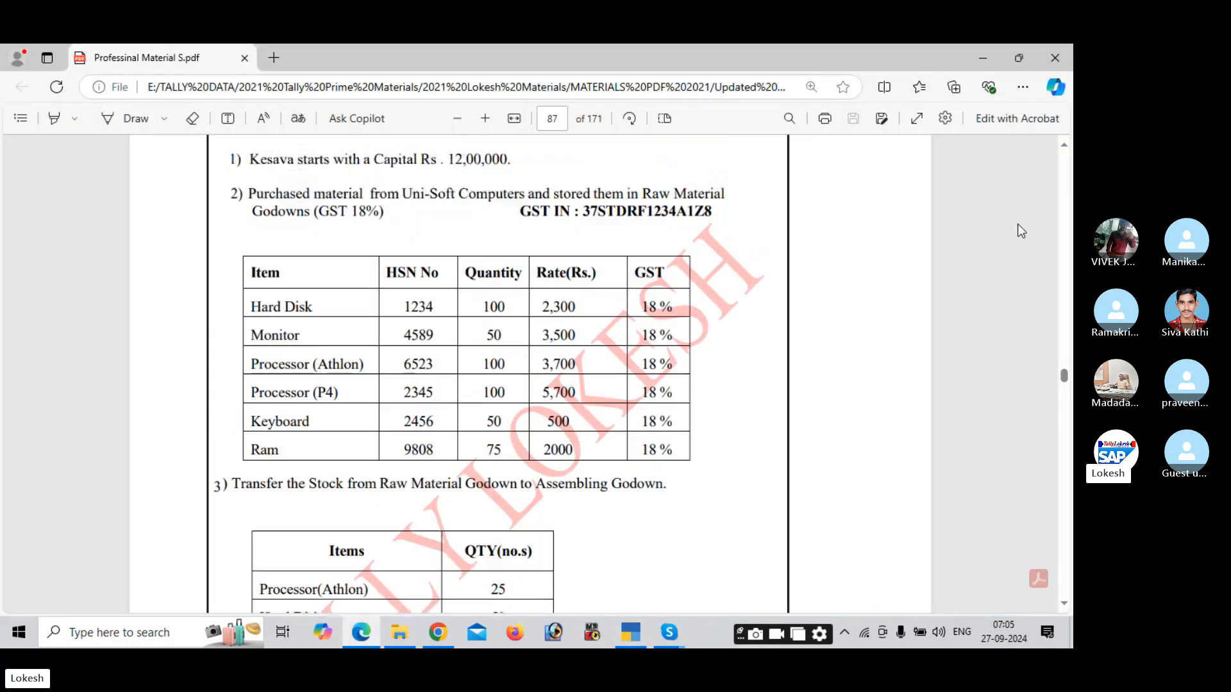
key(alt+Tab)
text(1200000)
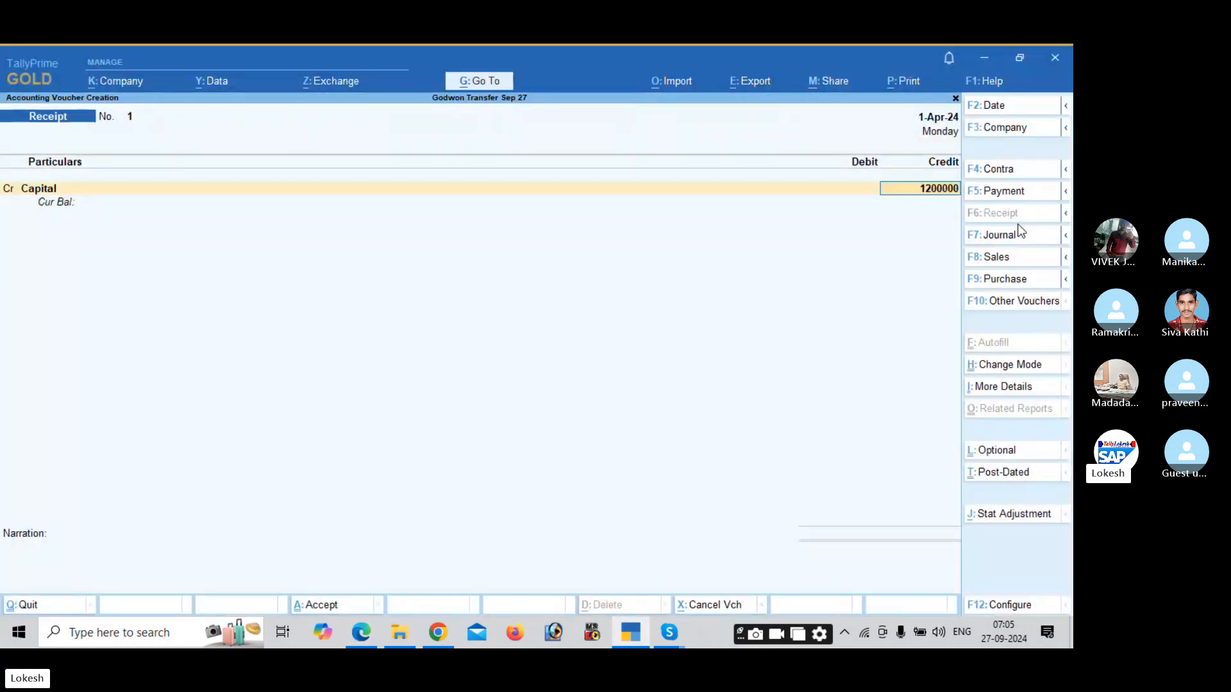
key(Return)
Debit the full capital amount to Cash and save the receipt voucher without a narration.
key(Down)
key(Return)
key(Return)
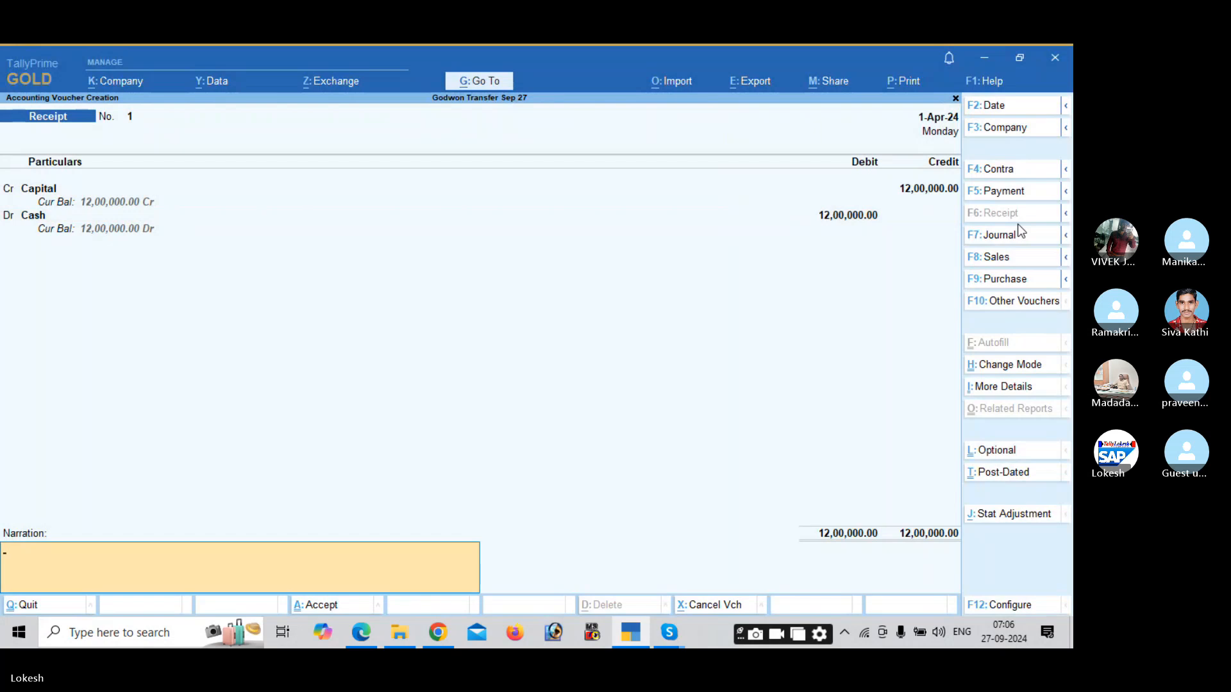
key(Return)
key(Return)
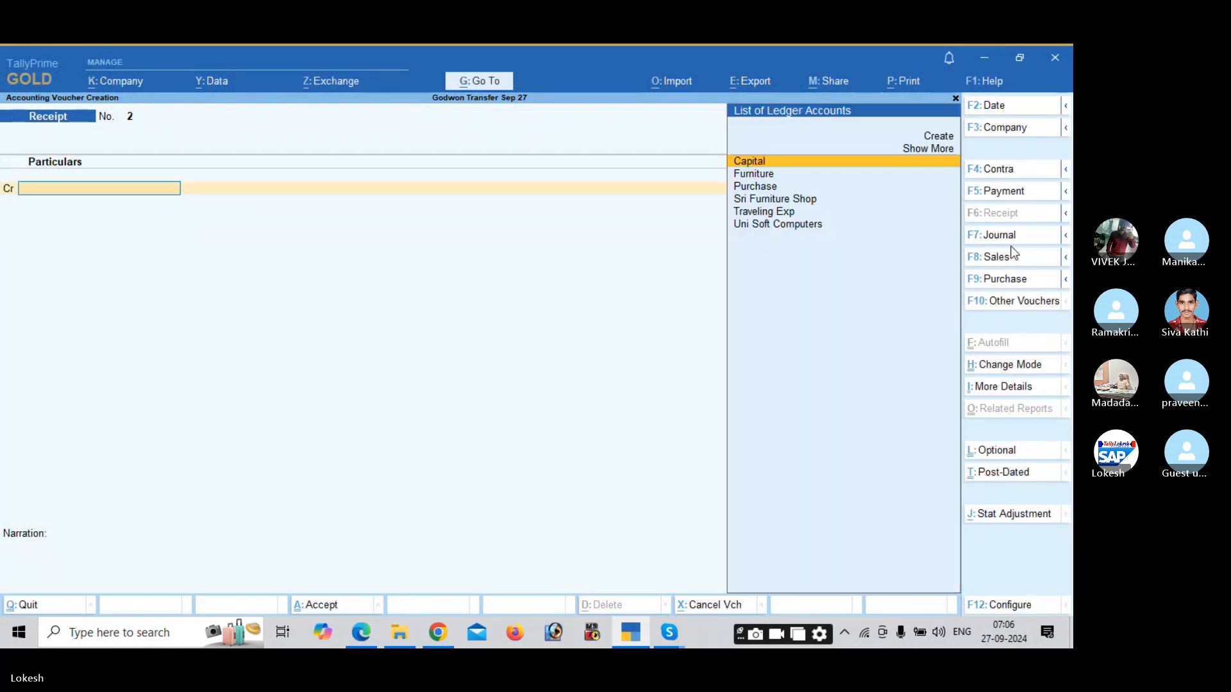
Start a purchase voucher with Uni Soft Computers as the party, per the PDF, and Purchase as the purchase ledger.
click(1009, 288)
key(Return)
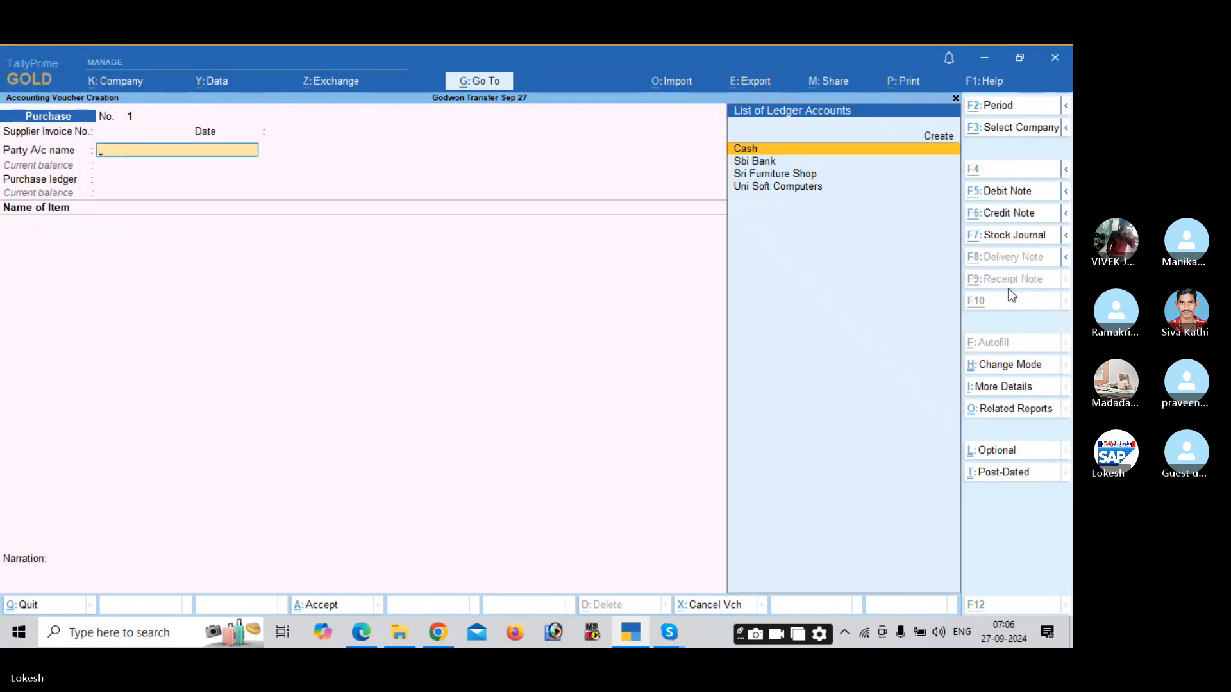
key(alt+Tab)
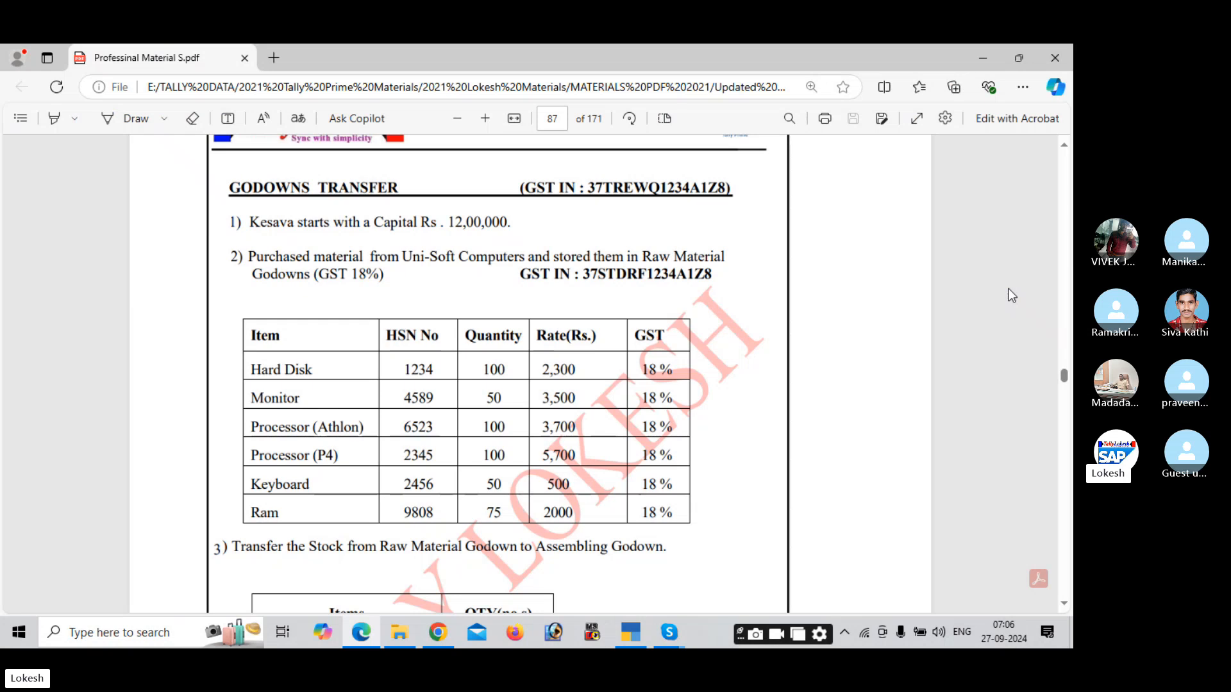
key(alt+Tab)
key(ctrl+a)
key(ctrl+a)
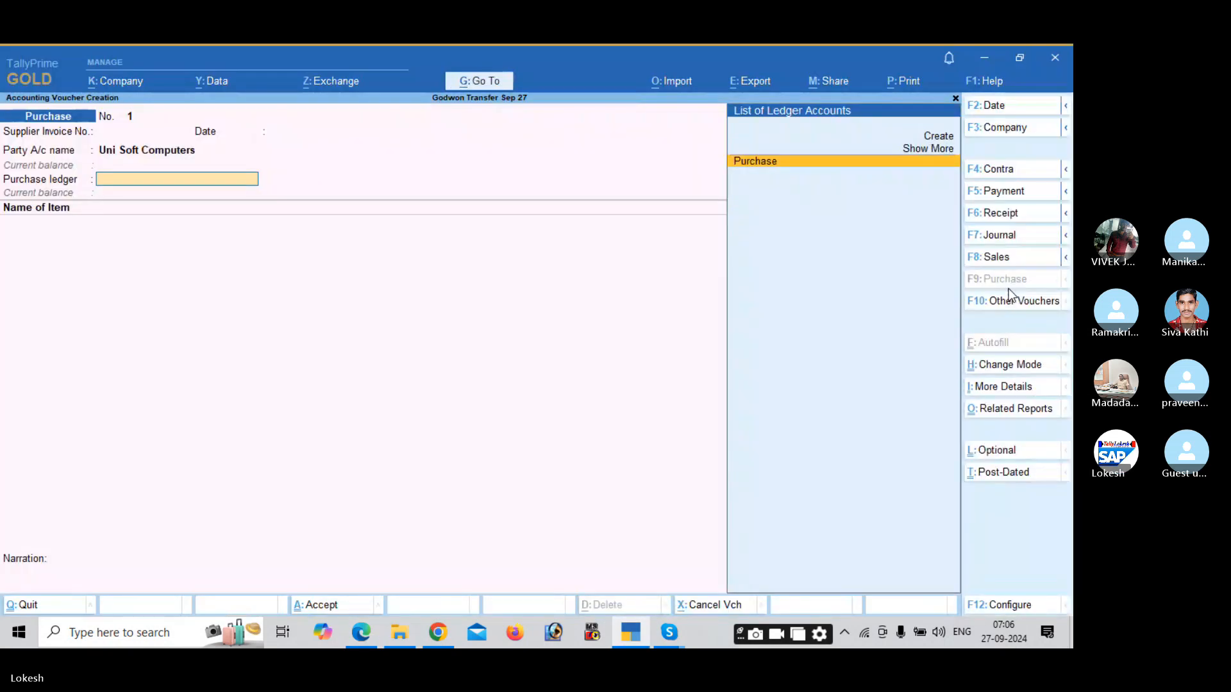
key(Return)
Add Hard Disk from the PDF's item table to the purchase voucher and allocate it to Raw Material Godown.
key(alt+Tab)
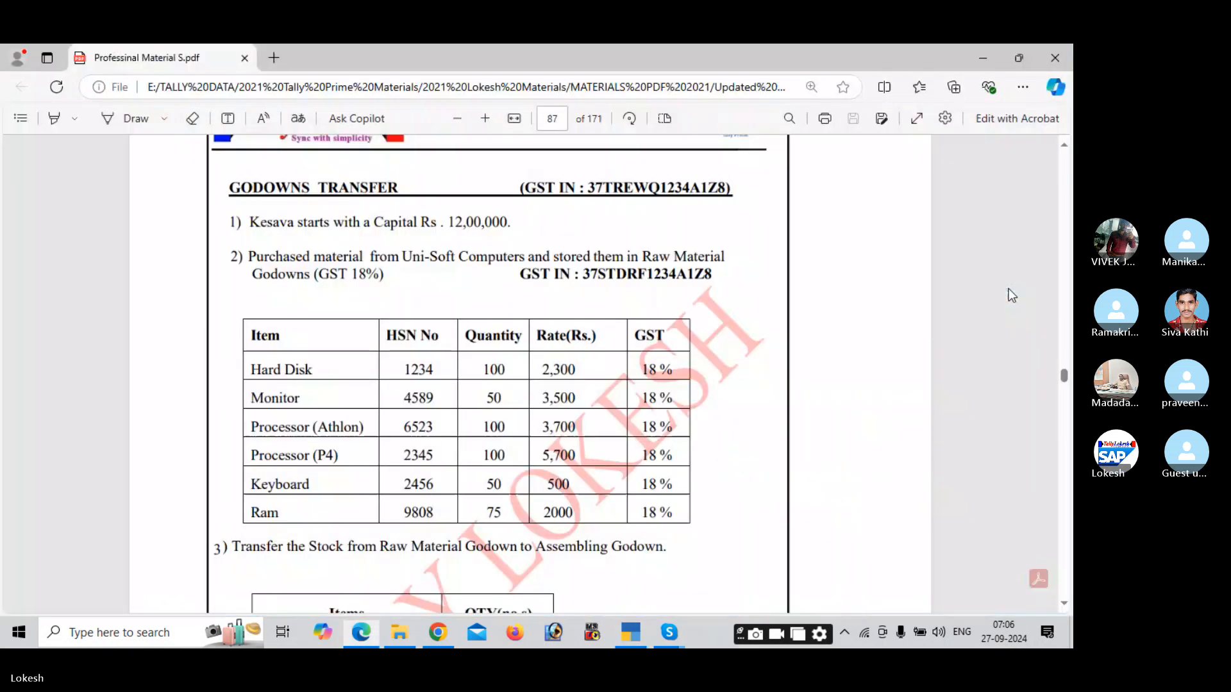
key(alt+Tab)
key(alt+Tab)
key(alt+Tab)
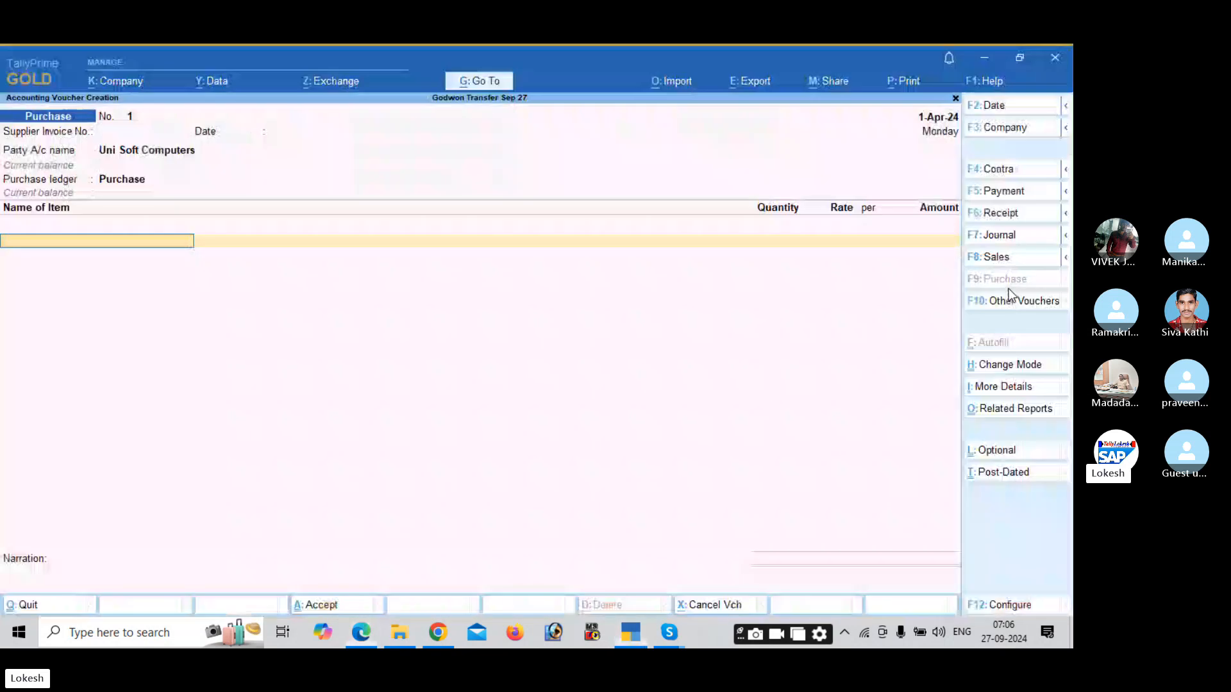
key(Return)
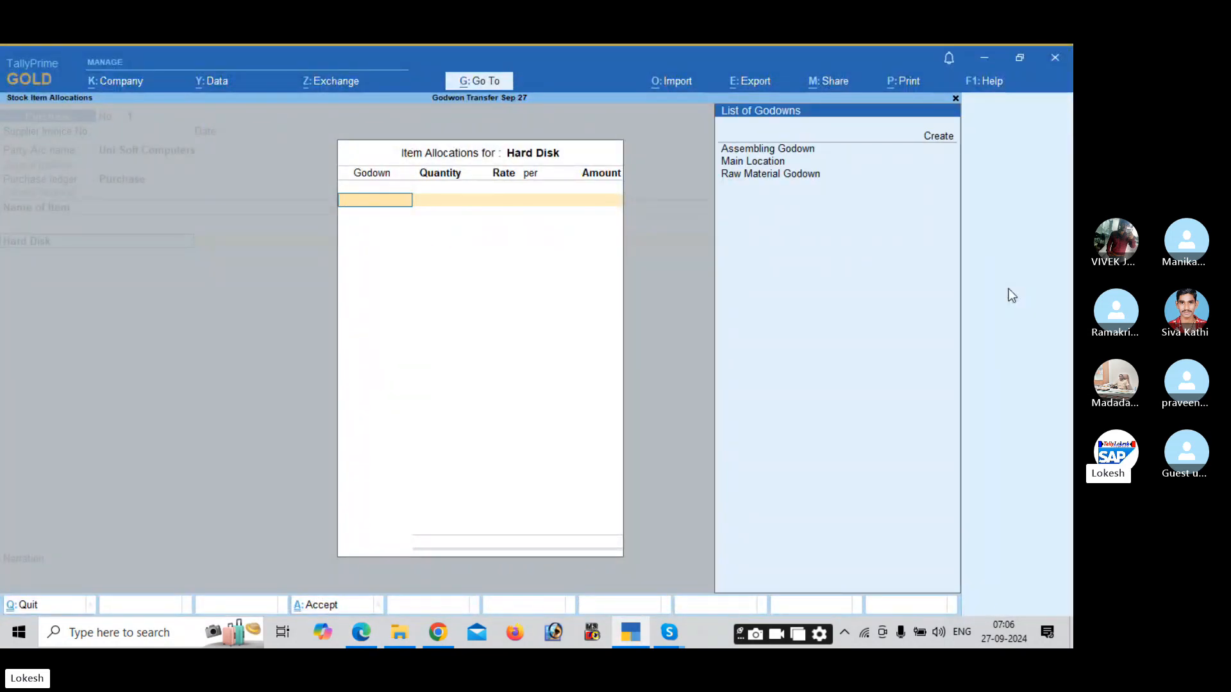
key(alt+Tab)
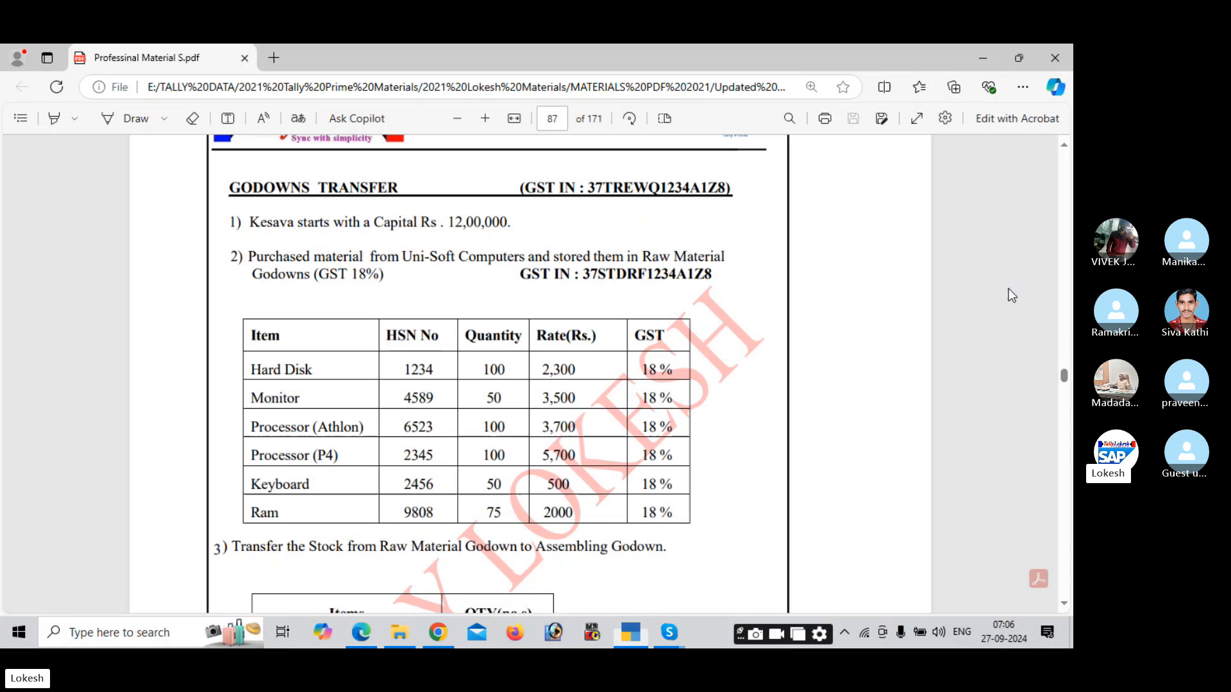
key(alt+Tab)
key(Down)
key(Down)
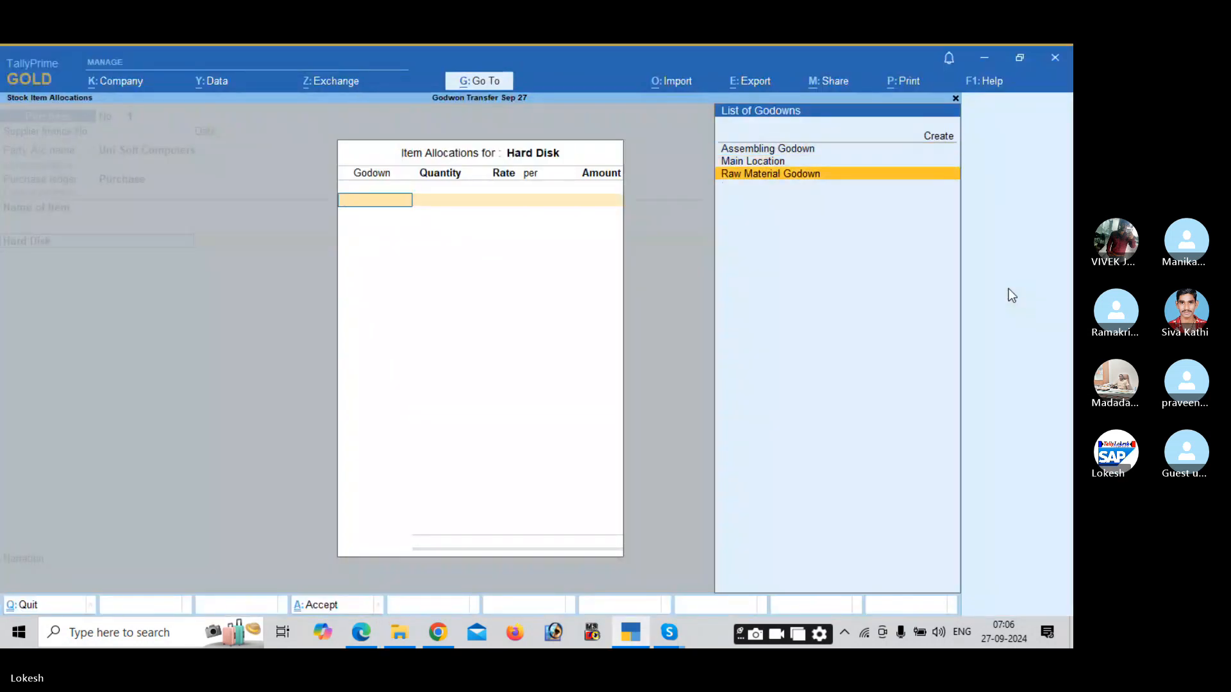
key(Return)
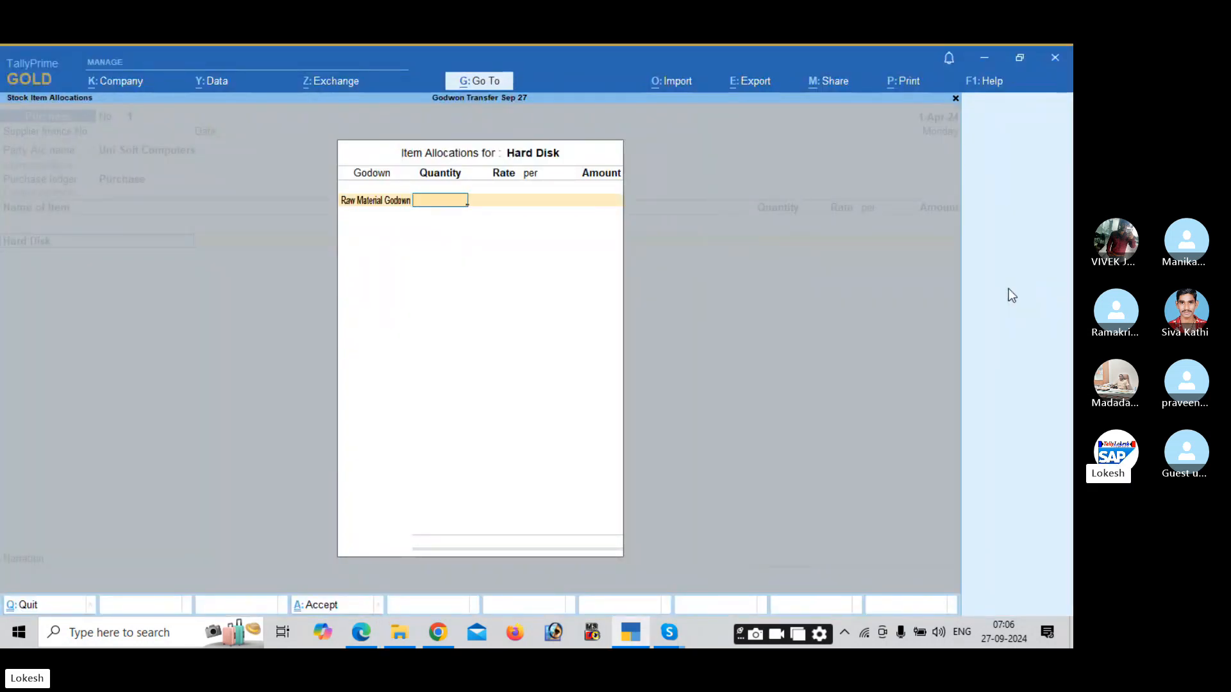
Set the Hard Disk allocation to 100 nos at a rate of 2,300, as listed in the PDF, and accept it.
key(alt+Tab)
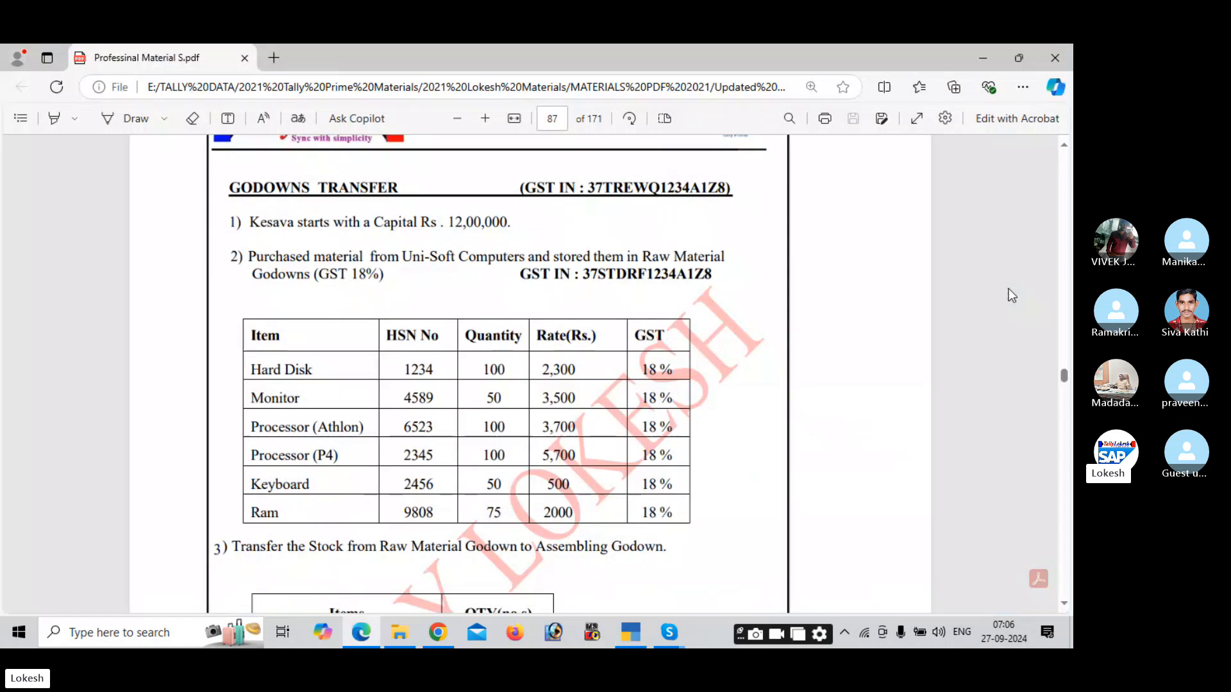
key(alt+Tab)
text(2300)
key(Return)
key(Return)
key(Return)
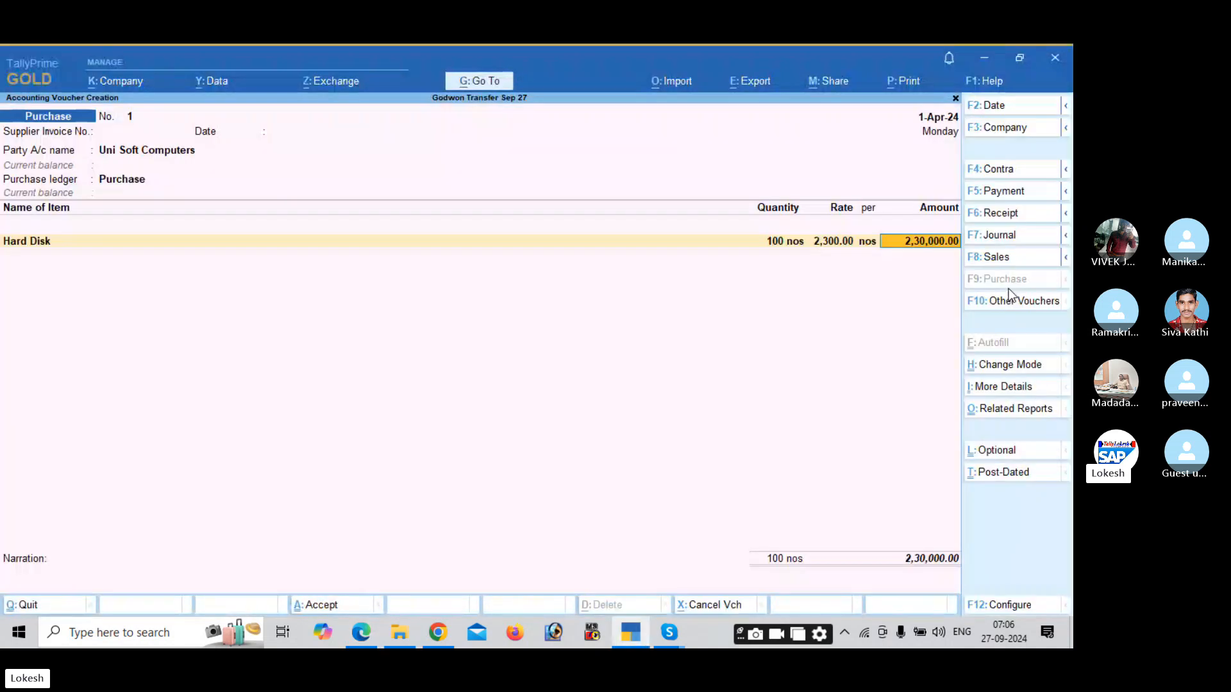
Add Monitor, the next item in the PDF table, to the purchase voucher and allocate it to Raw Material Godown.
key(alt+Tab)
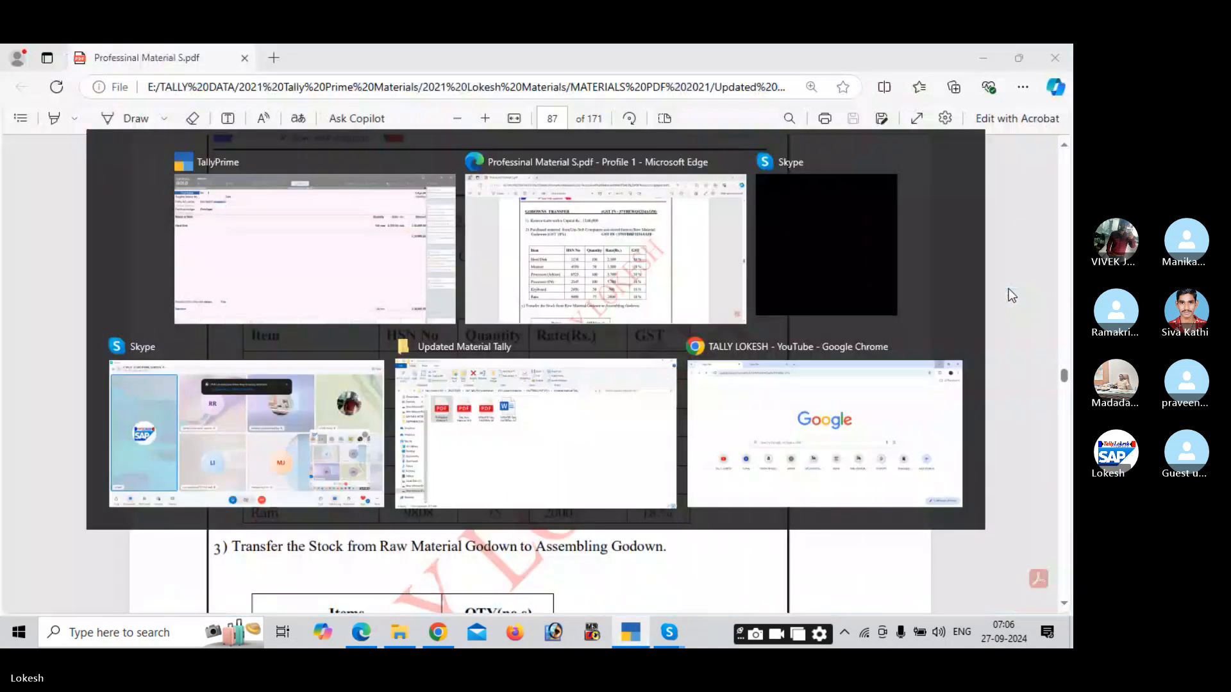
key(alt+Tab)
text(Monitor)
key(Return)
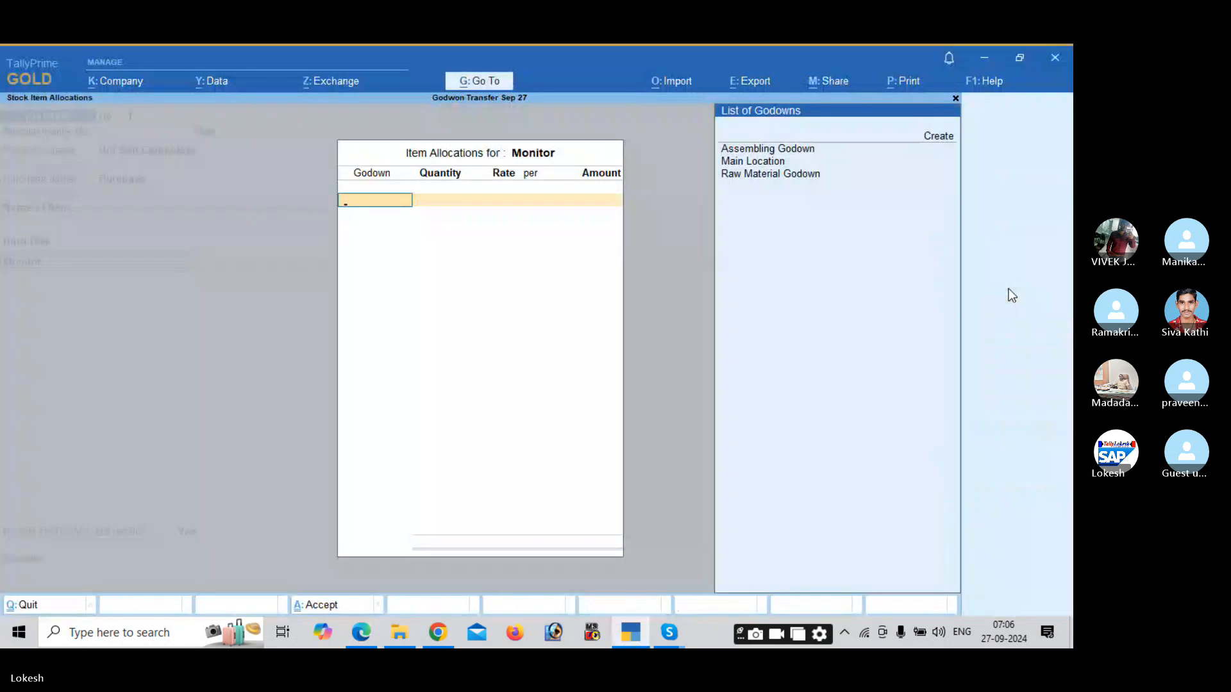
key(Down)
key(Down)
key(Down)
key(Return)
Set the Monitor allocation to 50 nos at a rate of 3,500, as listed in the PDF, and accept it.
key(alt+Tab)
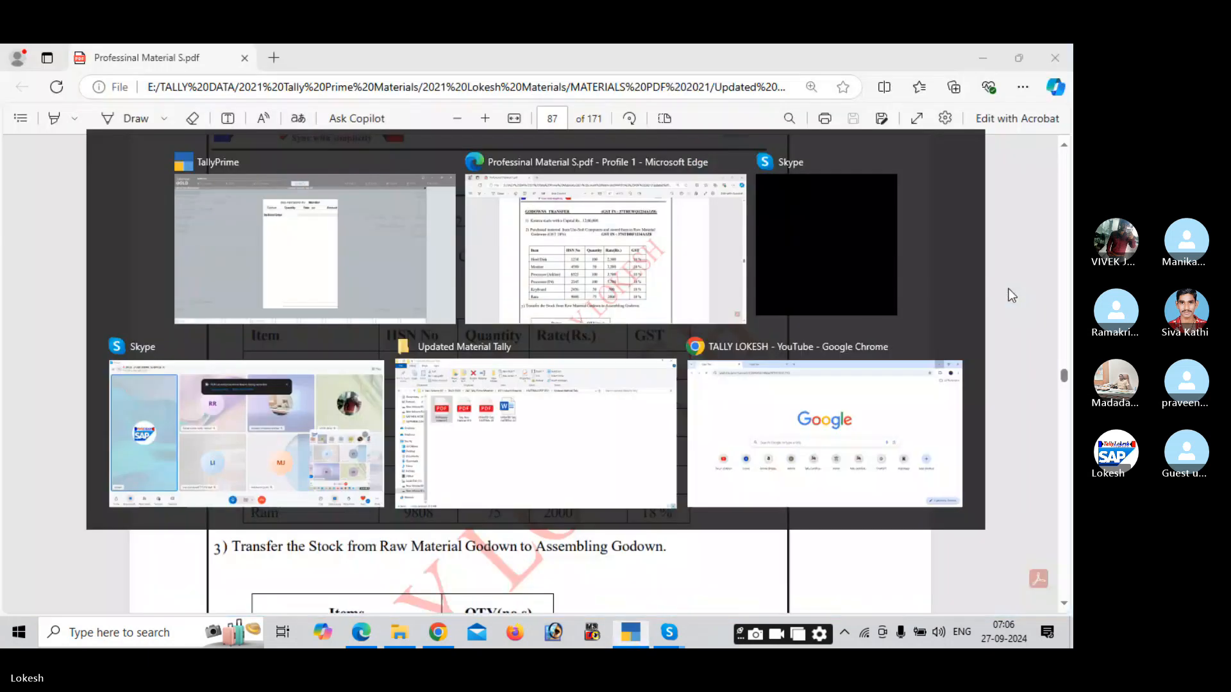
key(alt+Tab)
text(3500)
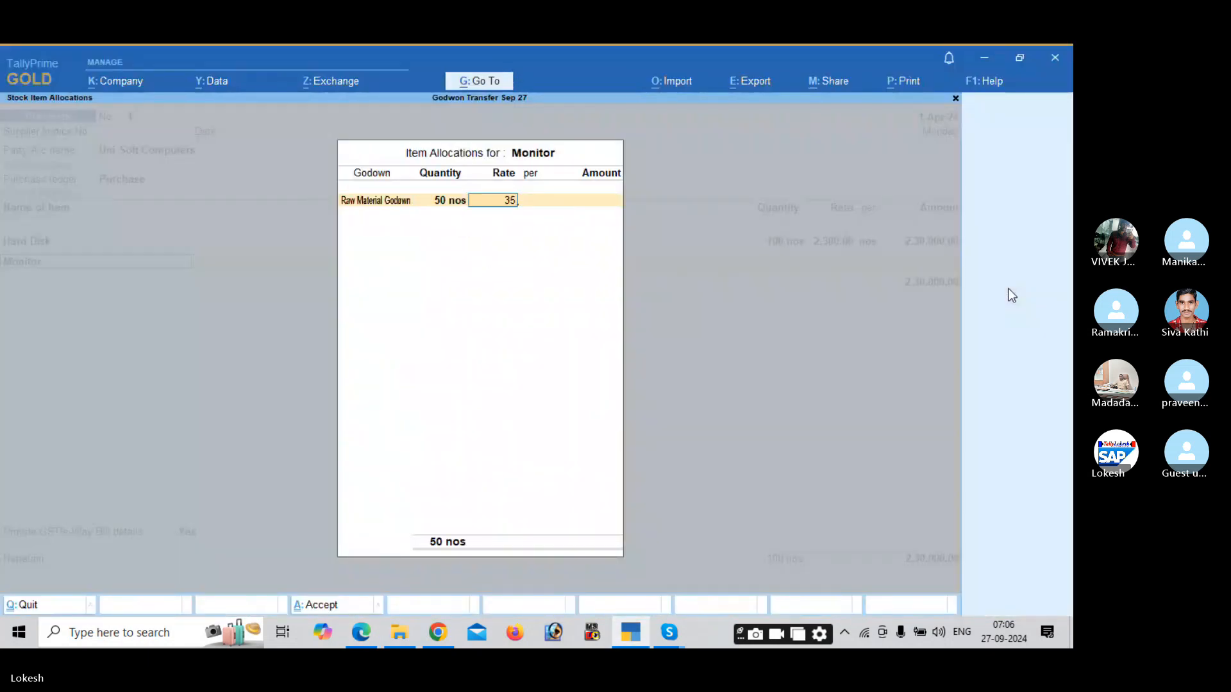
key(Return)
key(Return)
key(Return)
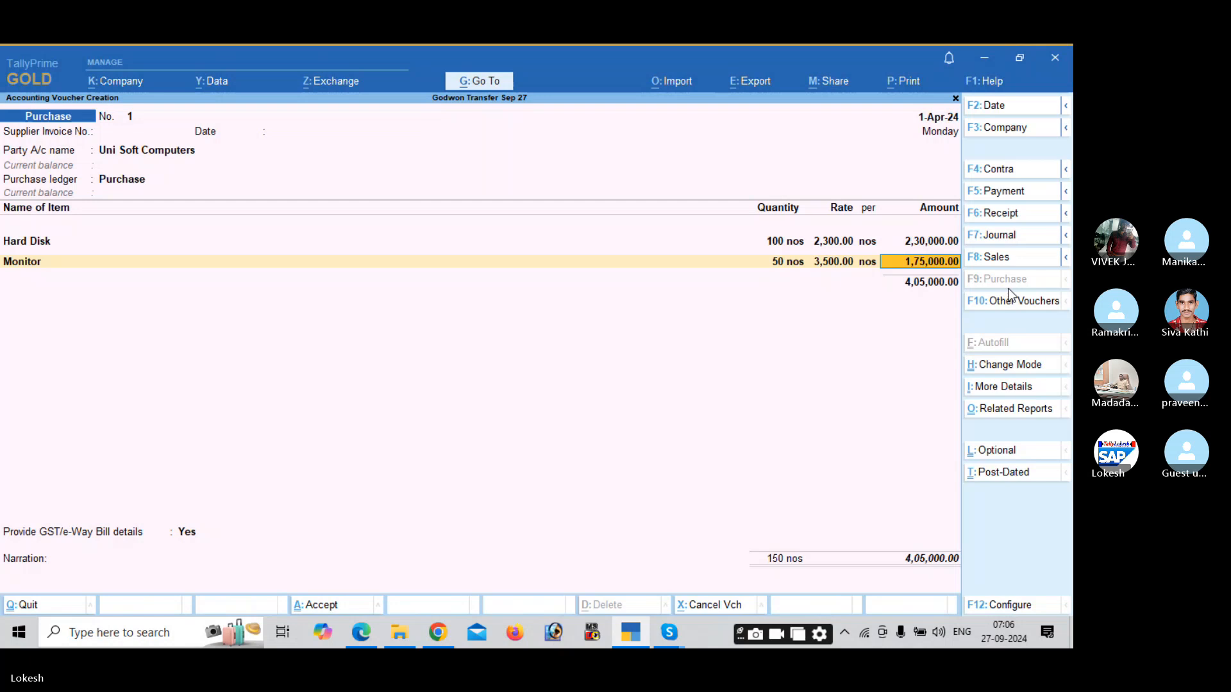
Add Processor Athlon, the third item in the PDF table, to the purchase voucher and allocate it to Raw Material Godown.
key(alt+Tab)
key(alt+Tab)
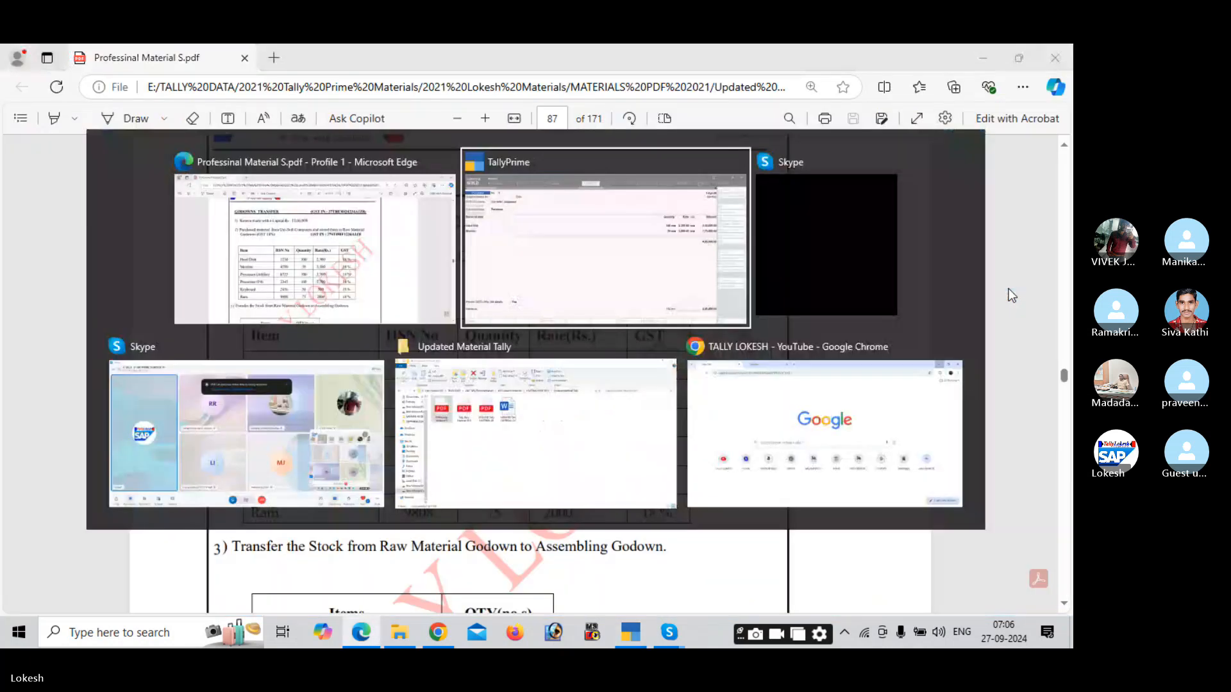
text(Pr)
key(Return)
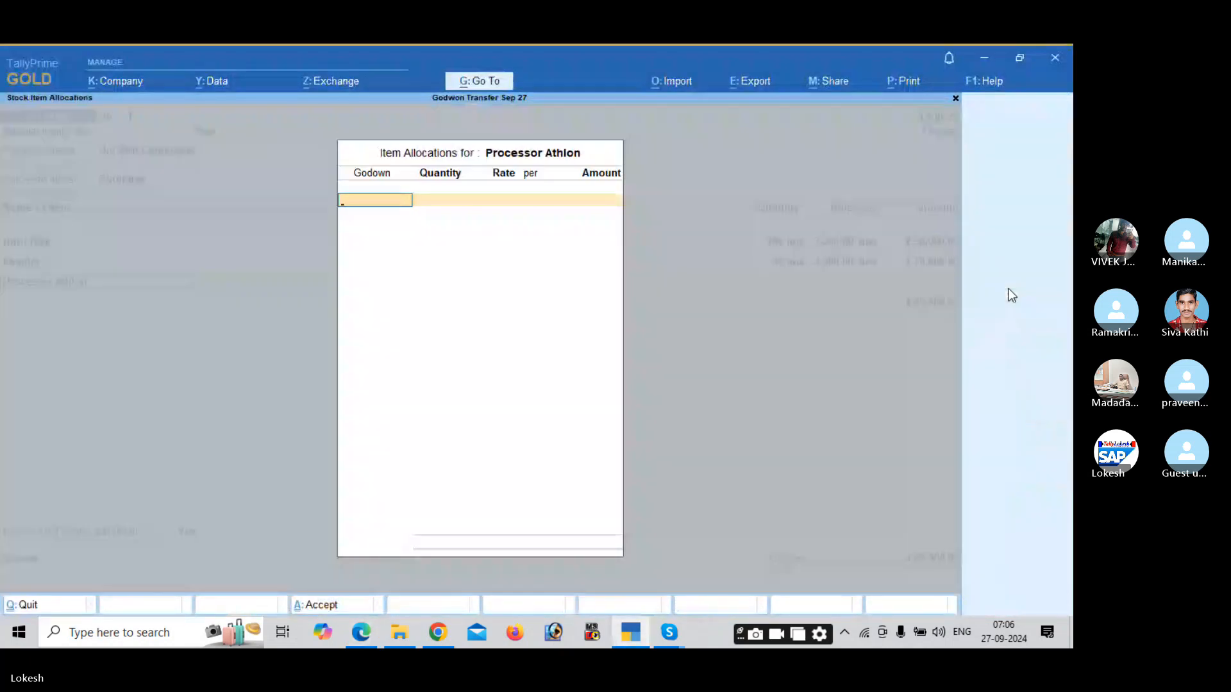
key(Down)
key(Down)
key(Down)
key(Return)
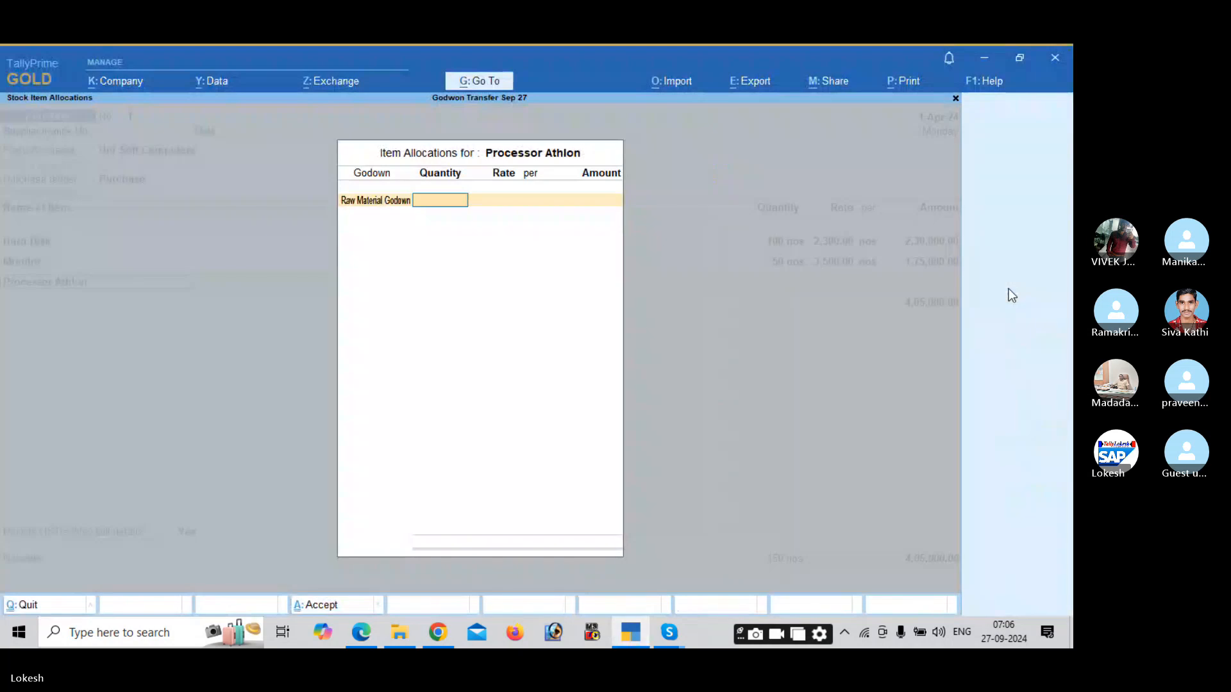
Set the Processor Athlon allocation to 100 nos at a rate of 3,700, as listed in the PDF, and accept it.
key(alt+Tab)
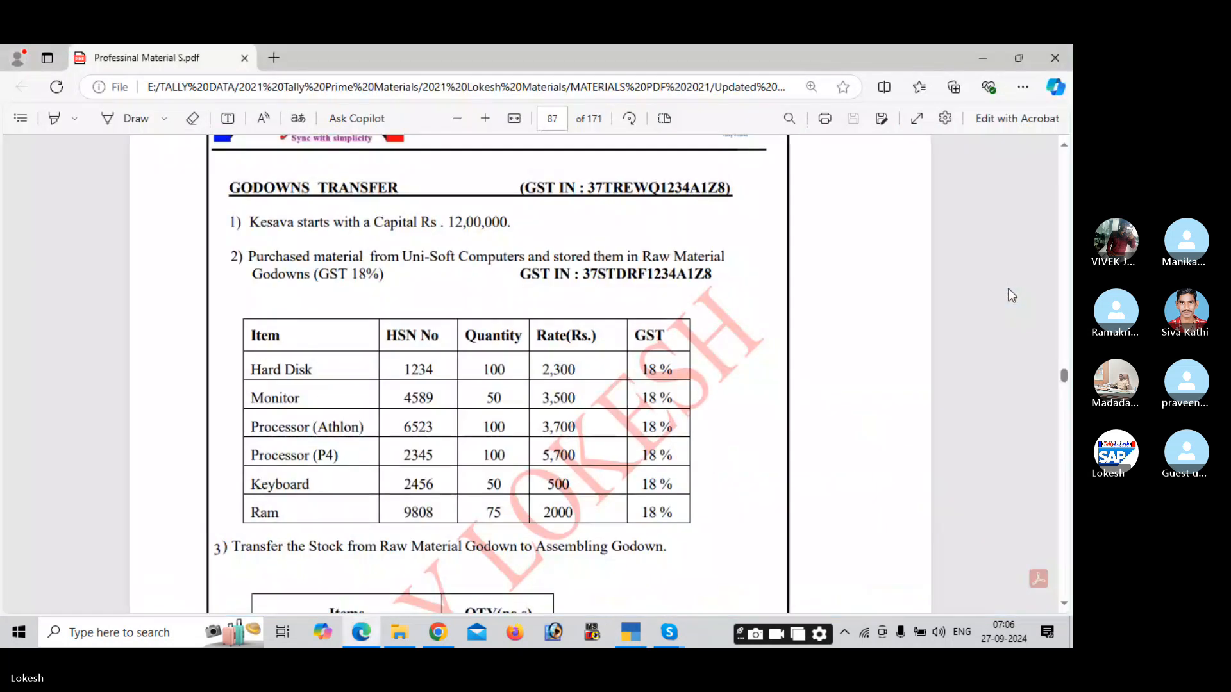
key(alt+Tab)
text(00)
key(Return)
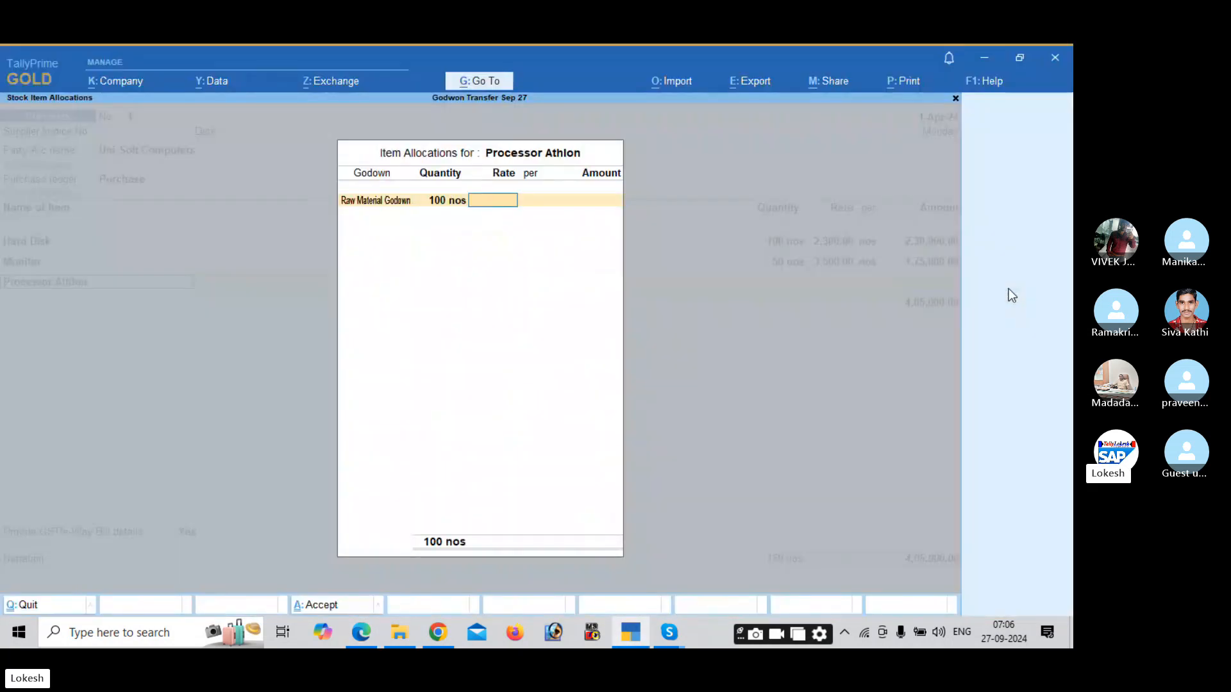
text(3700)
key(Return)
key(Return)
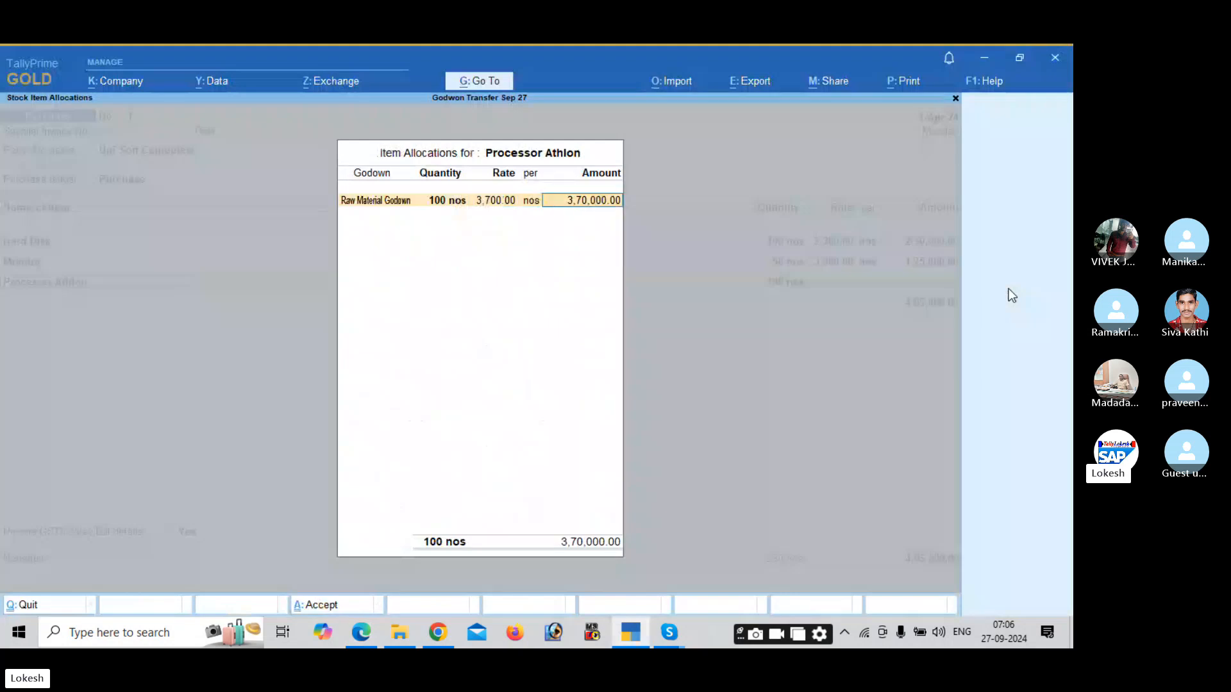
key(Return)
key(Return)
key(Return)
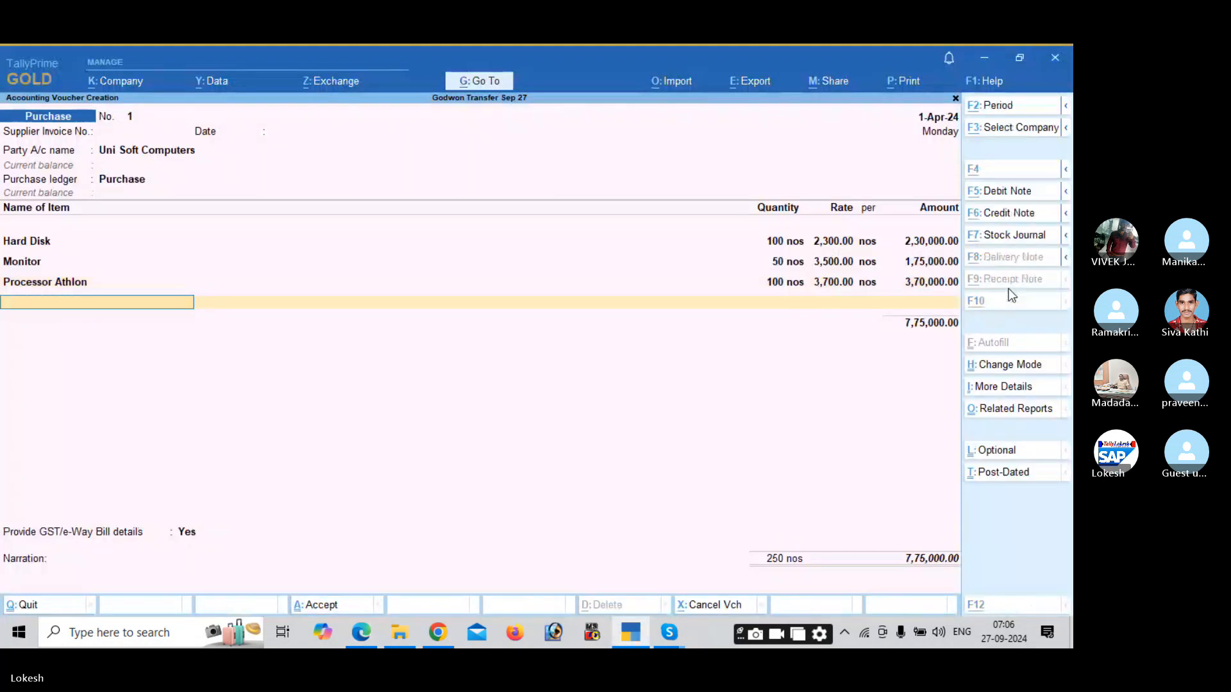
Add Processor P4, the fourth item in the PDF table, to the purchase voucher and allocate it to Raw Material Godown.
key(Down)
key(Down)
key(Return)
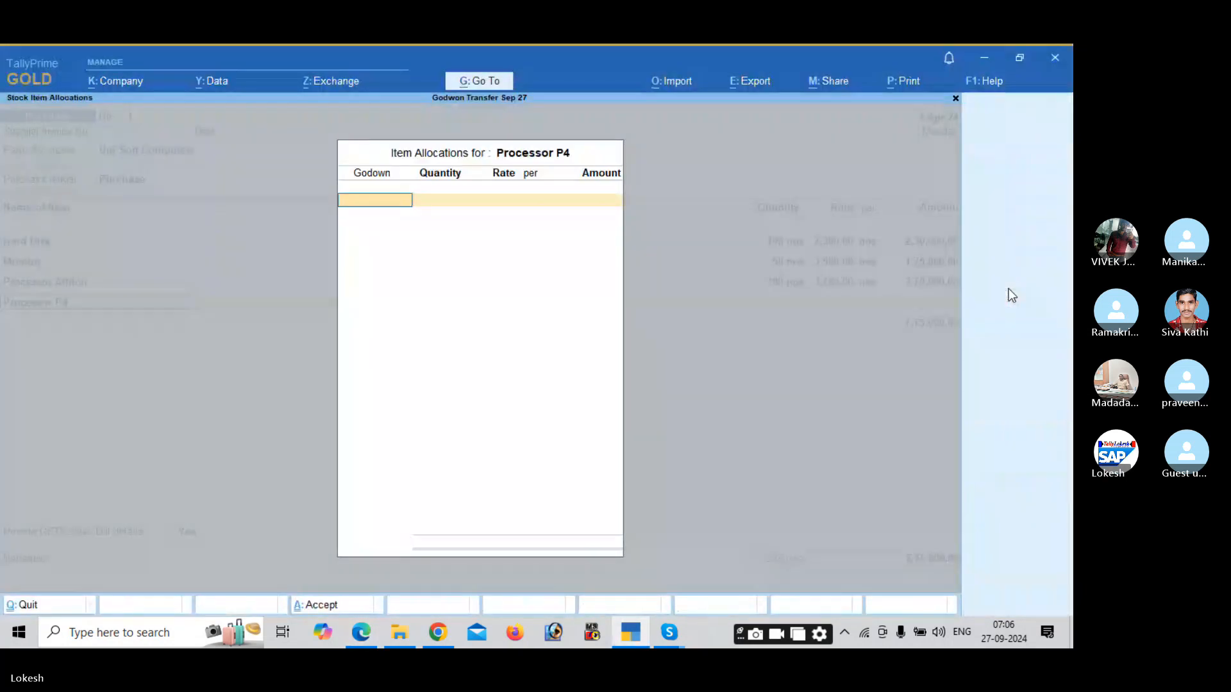
key(Down)
key(Down)
key(Down)
key(Return)
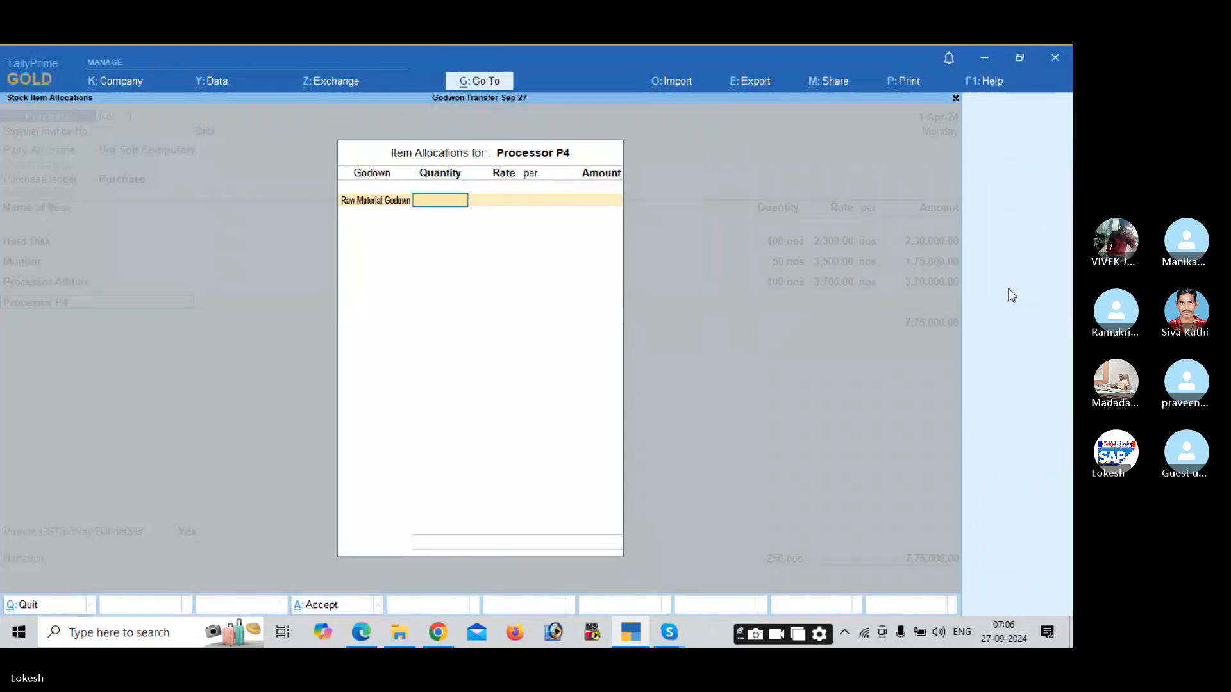
Set the Processor P4 allocation to 100 nos at a rate of 5,700, as listed in the PDF, and accept it.
key(alt+Tab)
key(alt+Tab)
text(100)
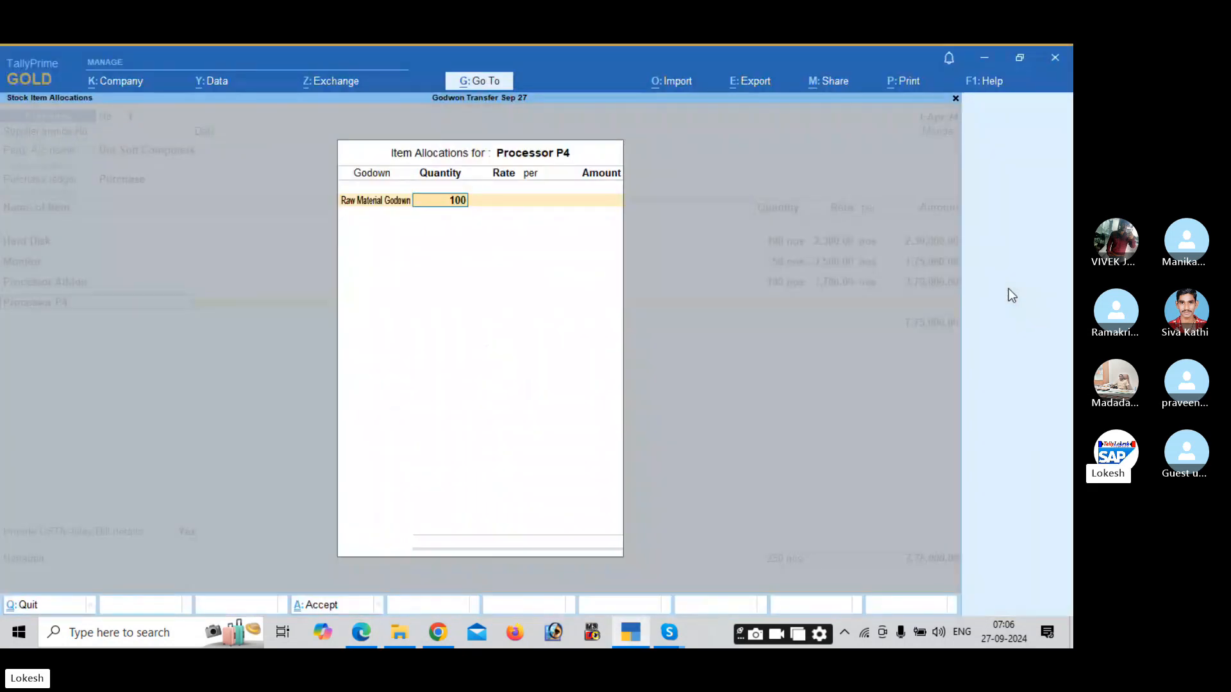
key(Return)
text(5,700)
key(Return)
key(Return)
key(Return)
key(Return)
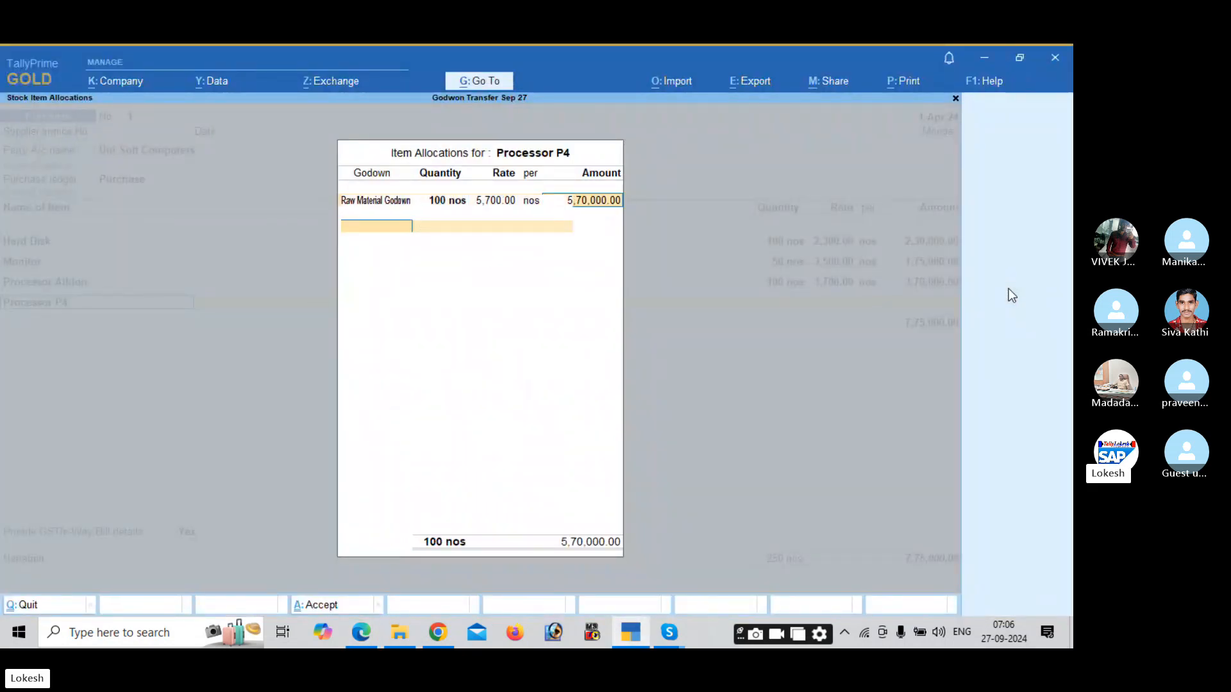
key(Return)
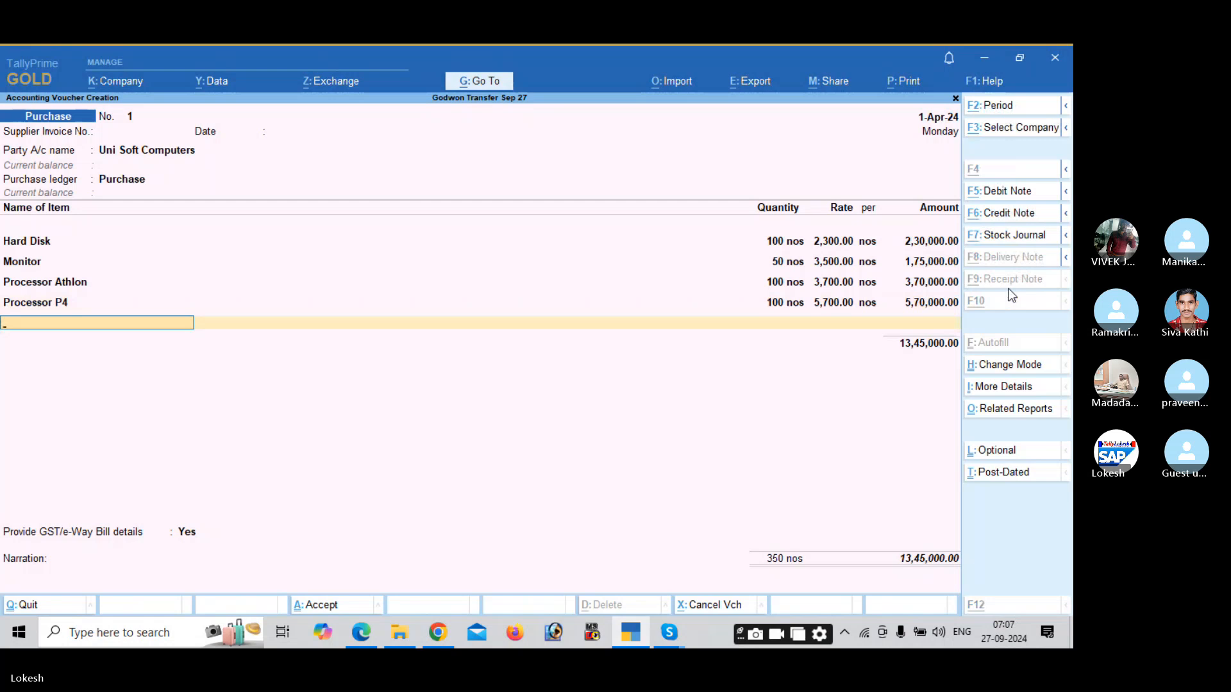
Add Keyboard, the fifth item in the PDF table, to the purchase voucher and allocate it to Raw Material Godown.
key(alt+Tab)
key(alt+Tab)
text(k)
key(Return)
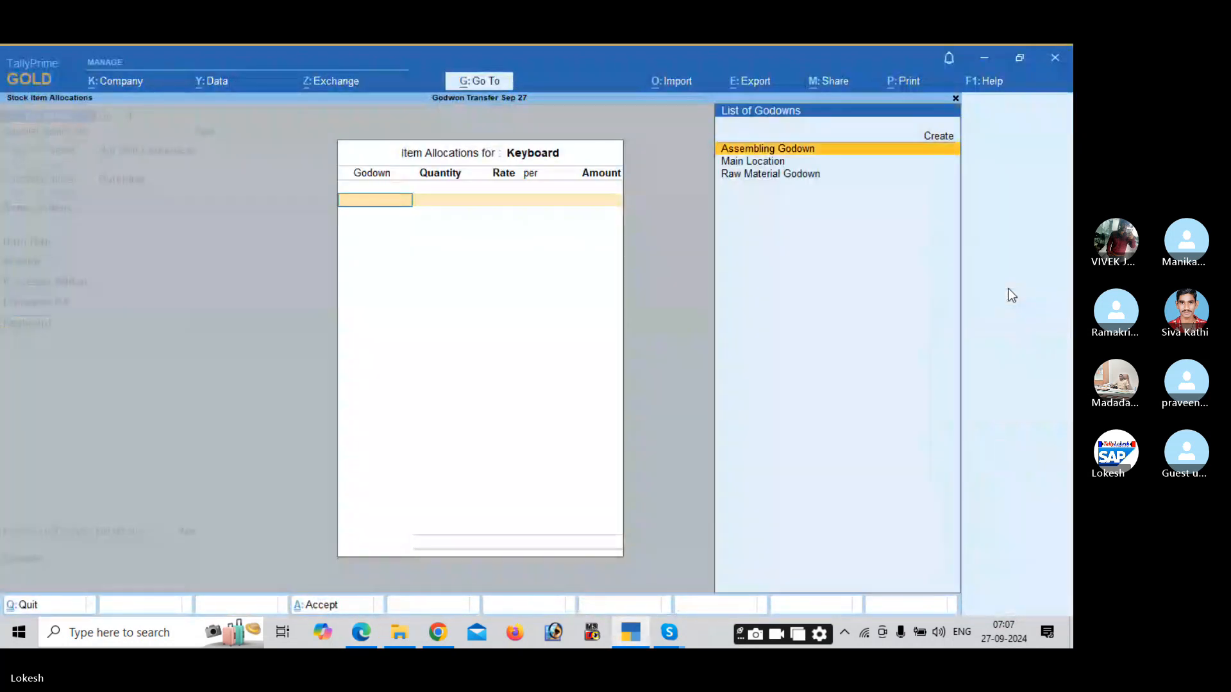
key(Down)
key(Down)
key(Return)
Set the Keyboard allocation to 50 nos at a rate of 500, as listed in the PDF, and accept it.
key(alt+Tab)
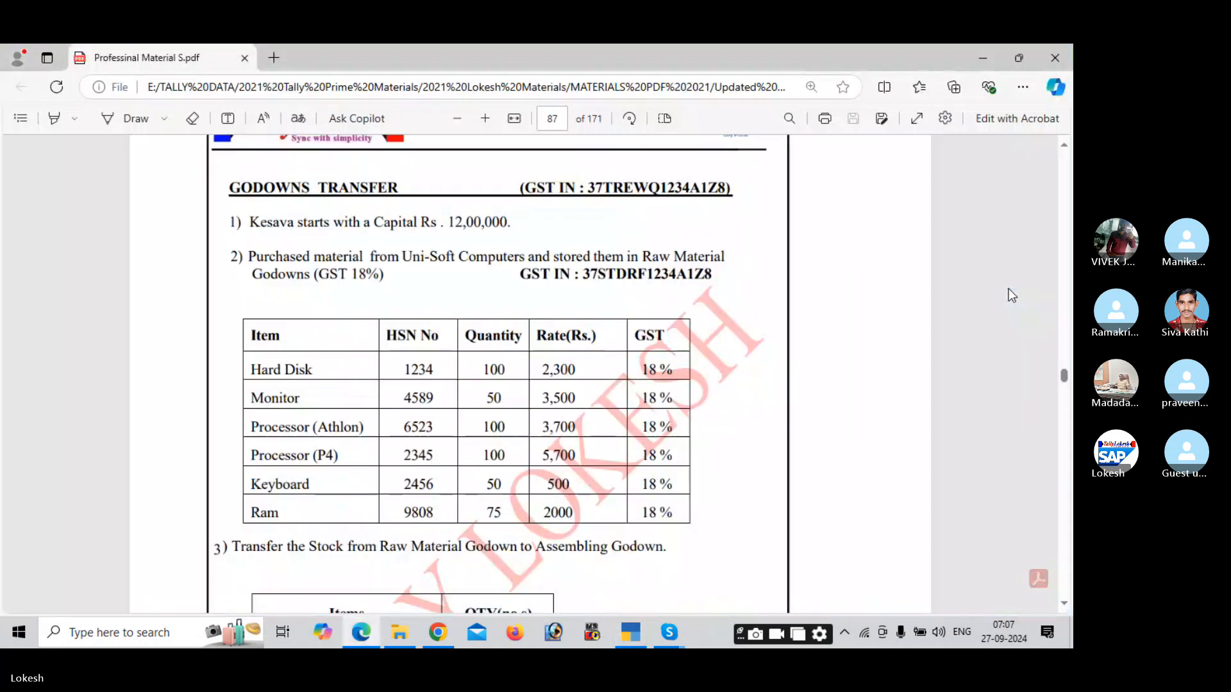
key(alt+Tab)
text(50)
key(Return)
text(5)
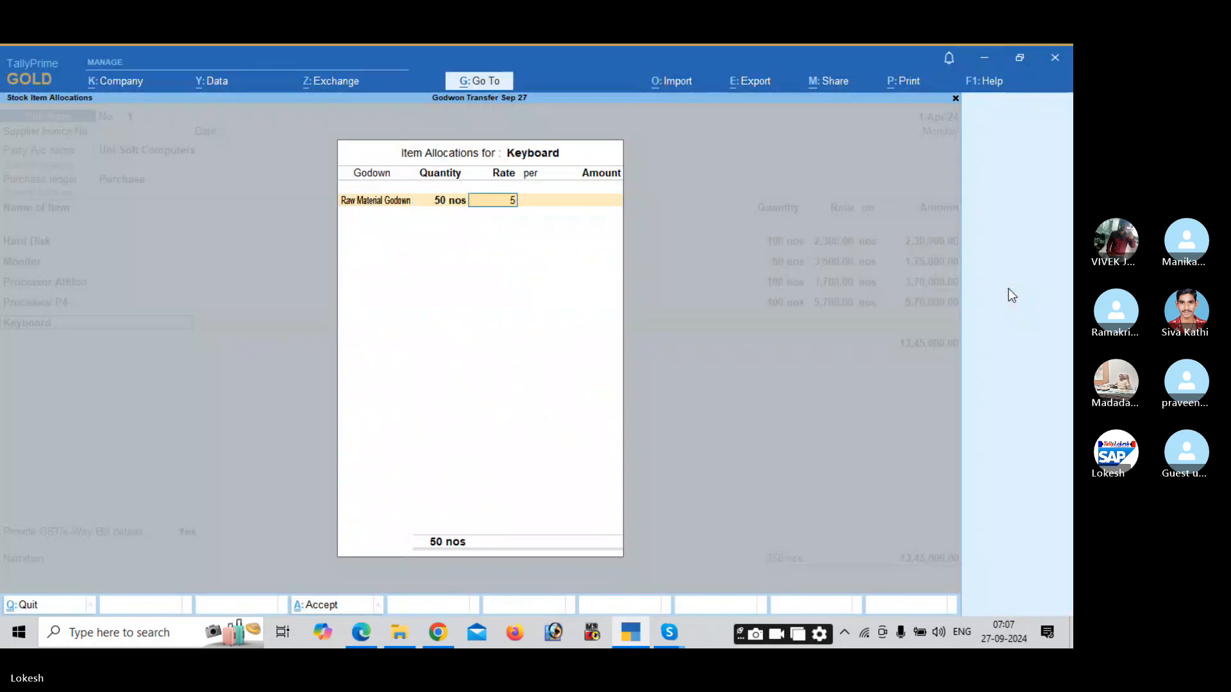
text(00)
key(Return)
key(Return)
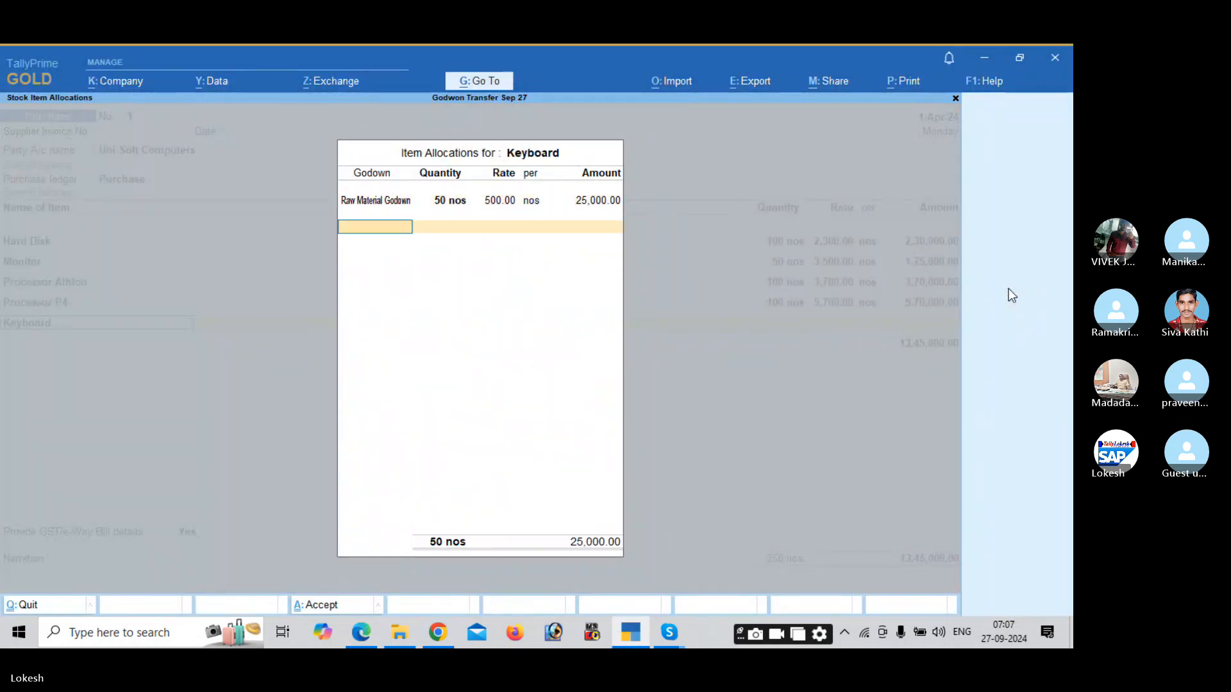
key(Return)
Add Ram, the last item in the PDF table, to the purchase voucher and allocate it to Raw Material Godown.
key(alt+Tab)
key(alt+Tab)
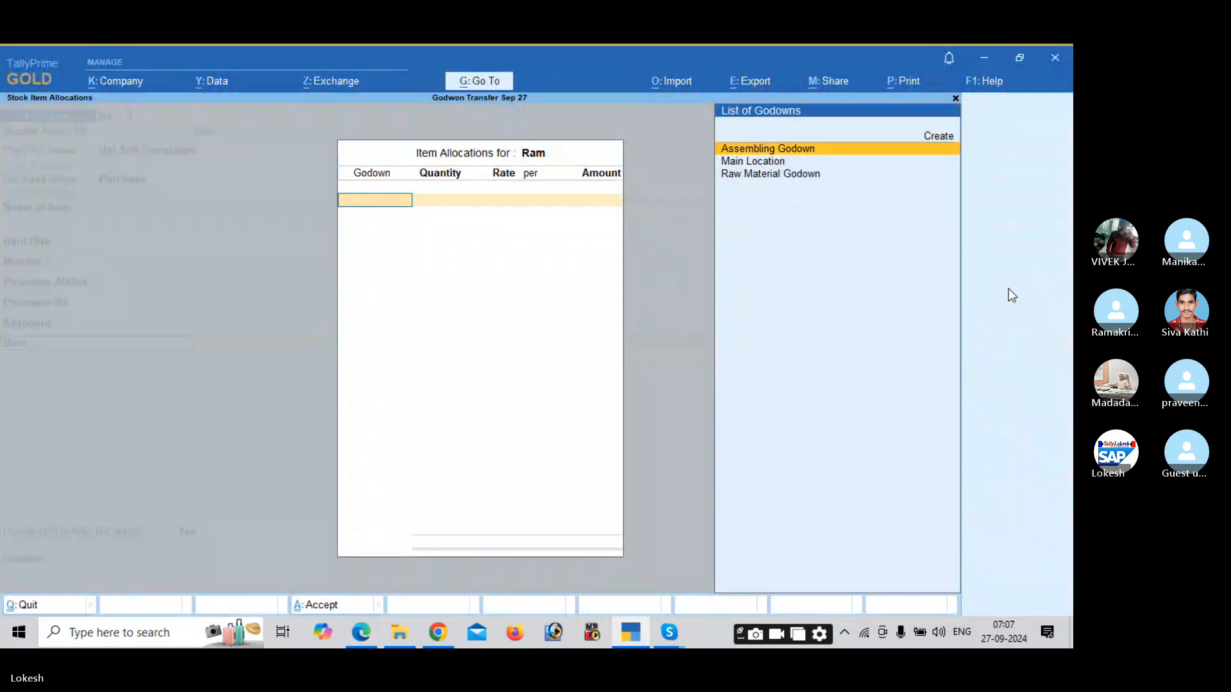
key(Down)
key(Down)
key(Return)
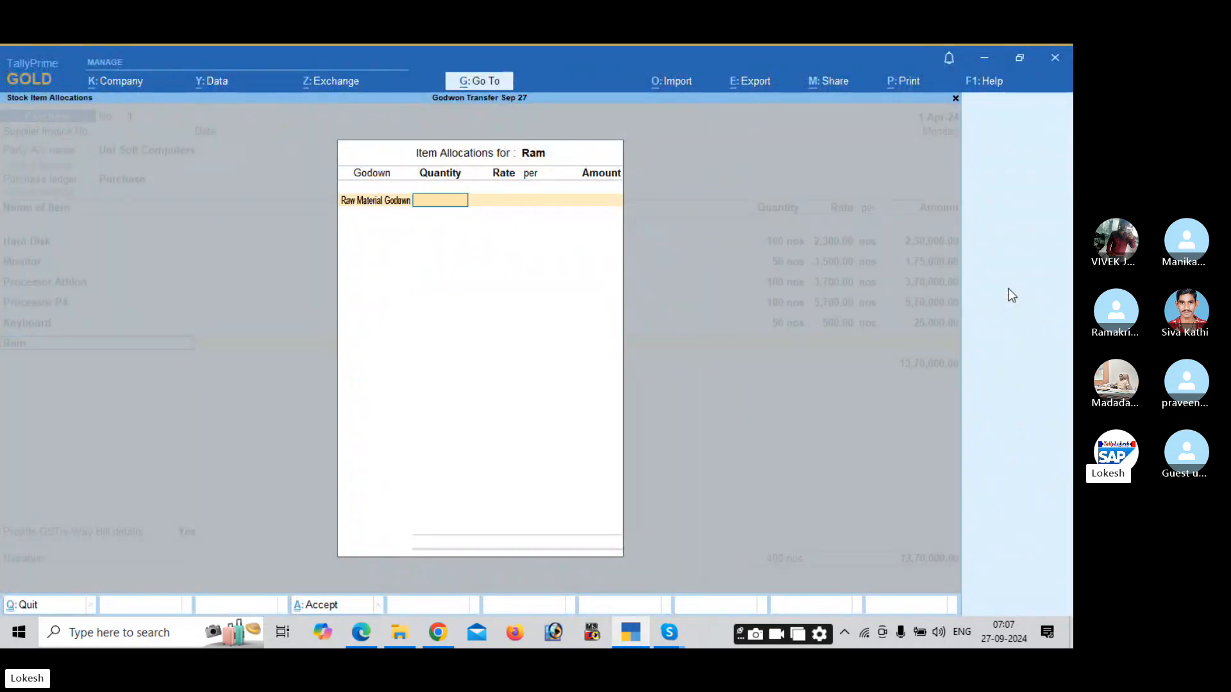
Set the Ram allocation to 75 nos at a rate of 2,000, as listed in the PDF, and accept it.
key(alt+Tab)
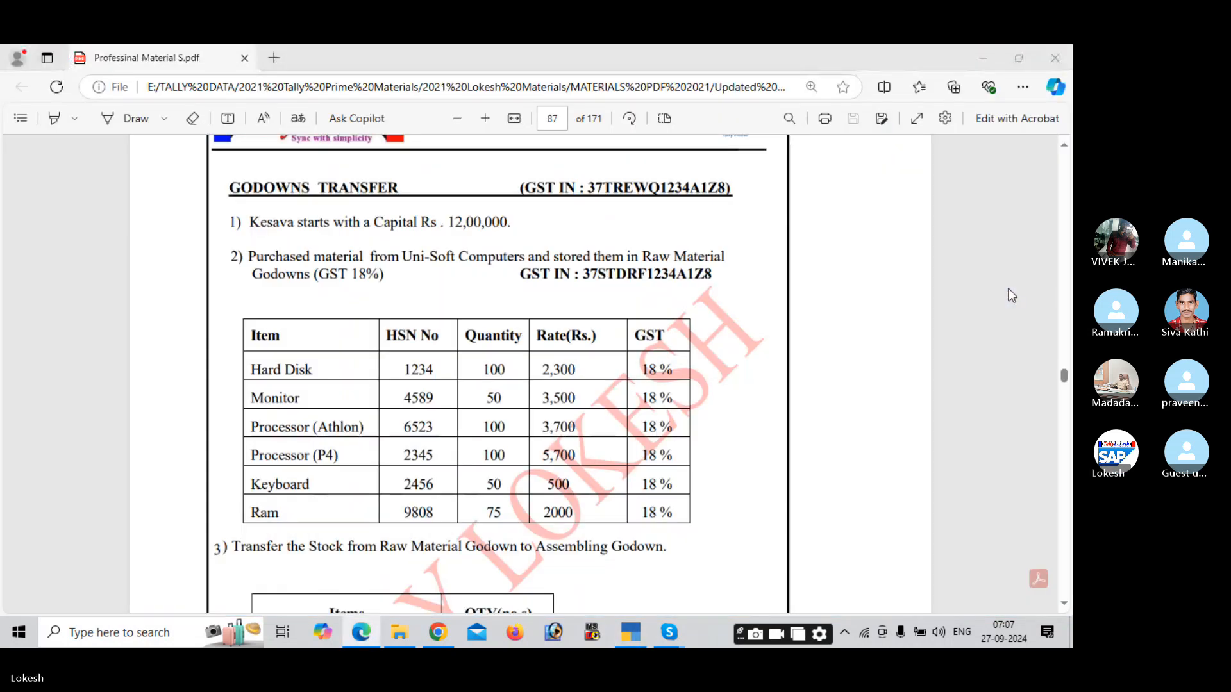
key(alt+Tab)
text(75)
key(Return)
text(2,000)
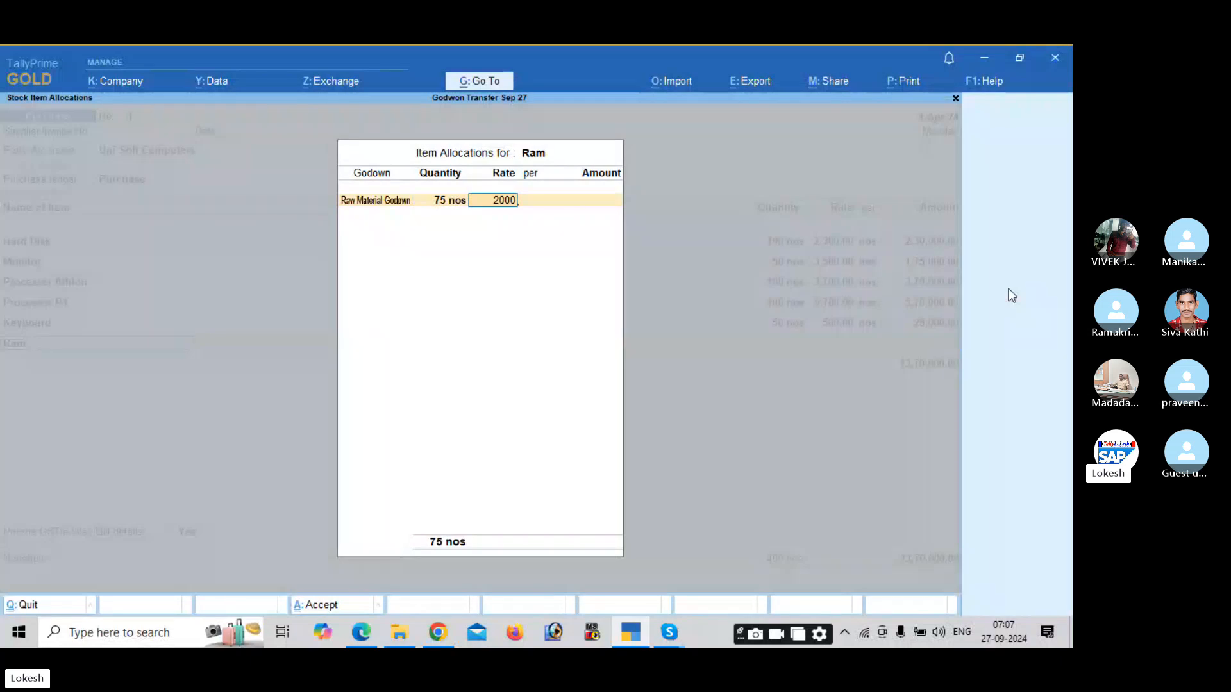
key(Return)
key(Return)
key(Return)
key(Return)
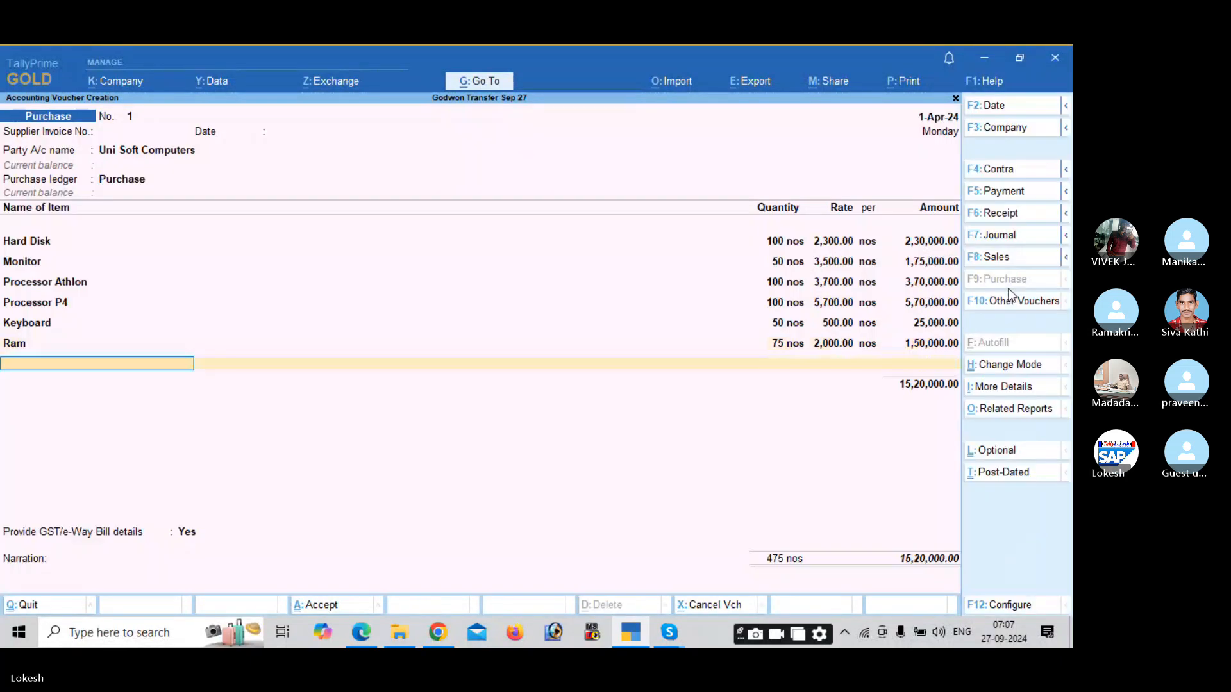
Create a CGST ledger under Duties & Taxes with duty type GST and tax type CGST, and apply it to the purchase voucher.
key(alt+c)
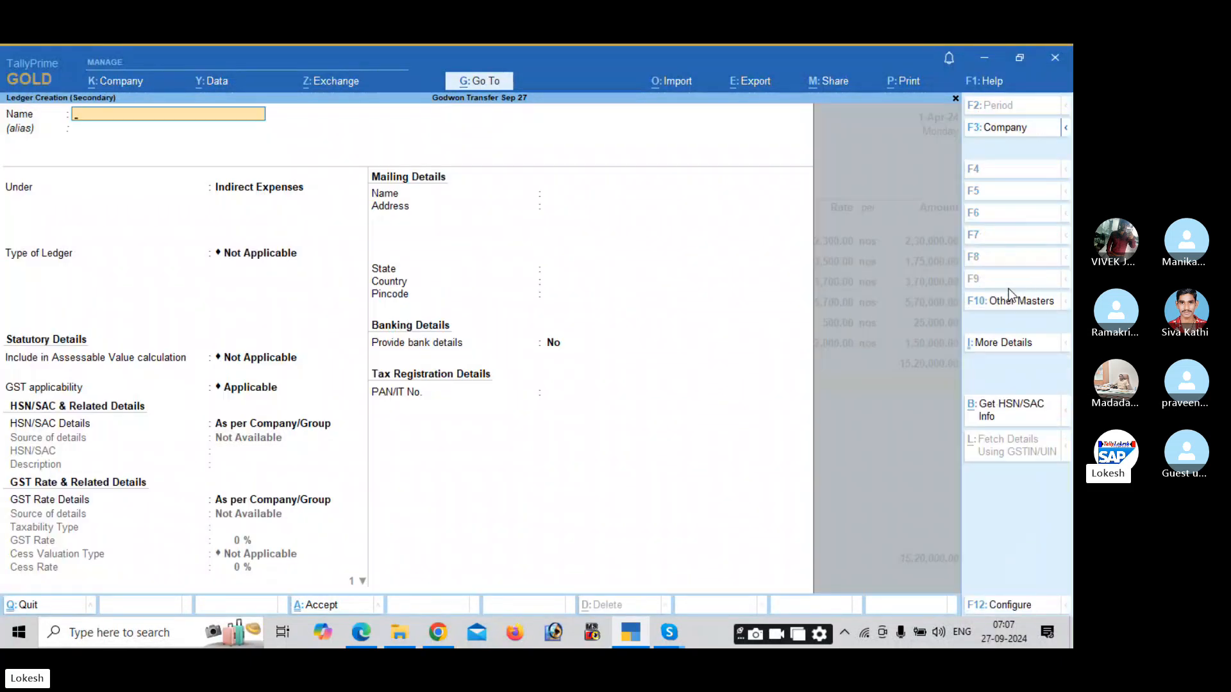
key(Return)
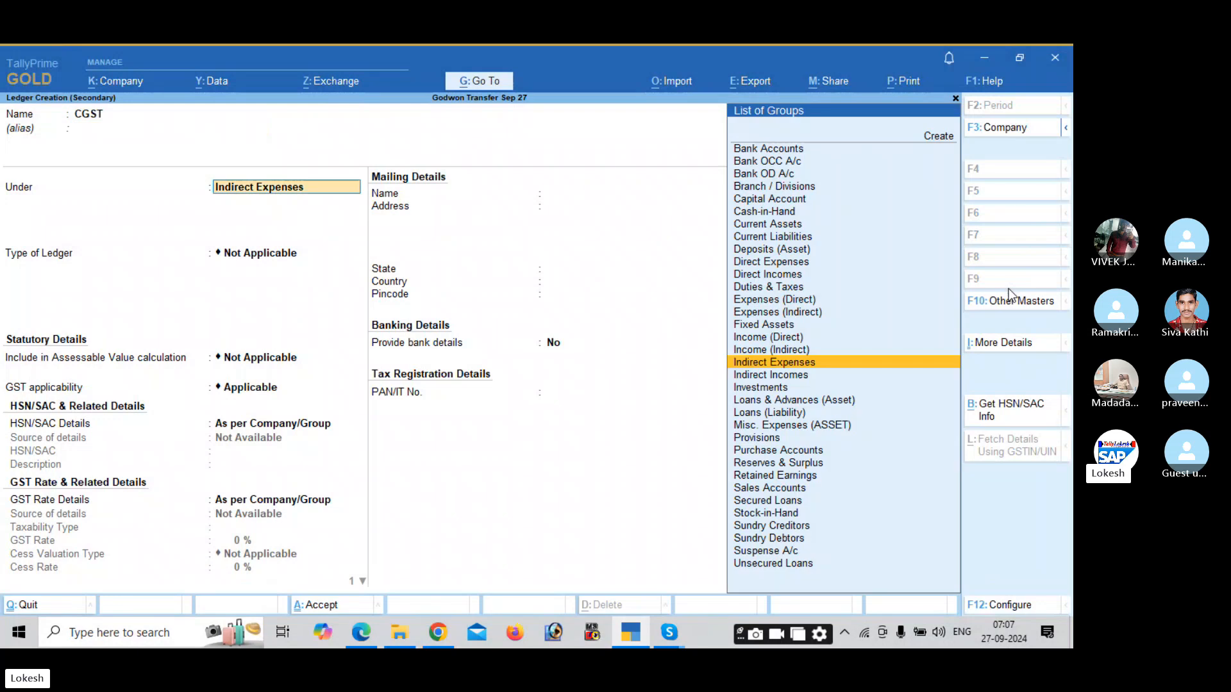
text(DU)
key(Return)
key(Up)
key(Return)
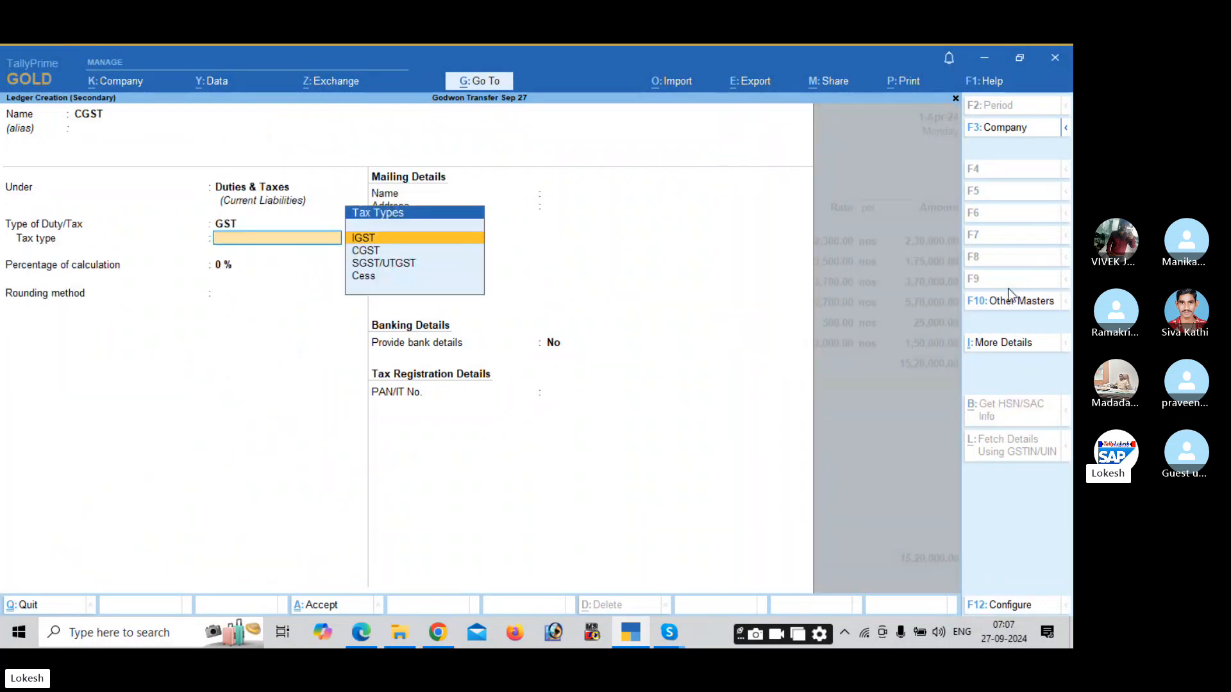
key(Down)
key(Return)
key(Return)
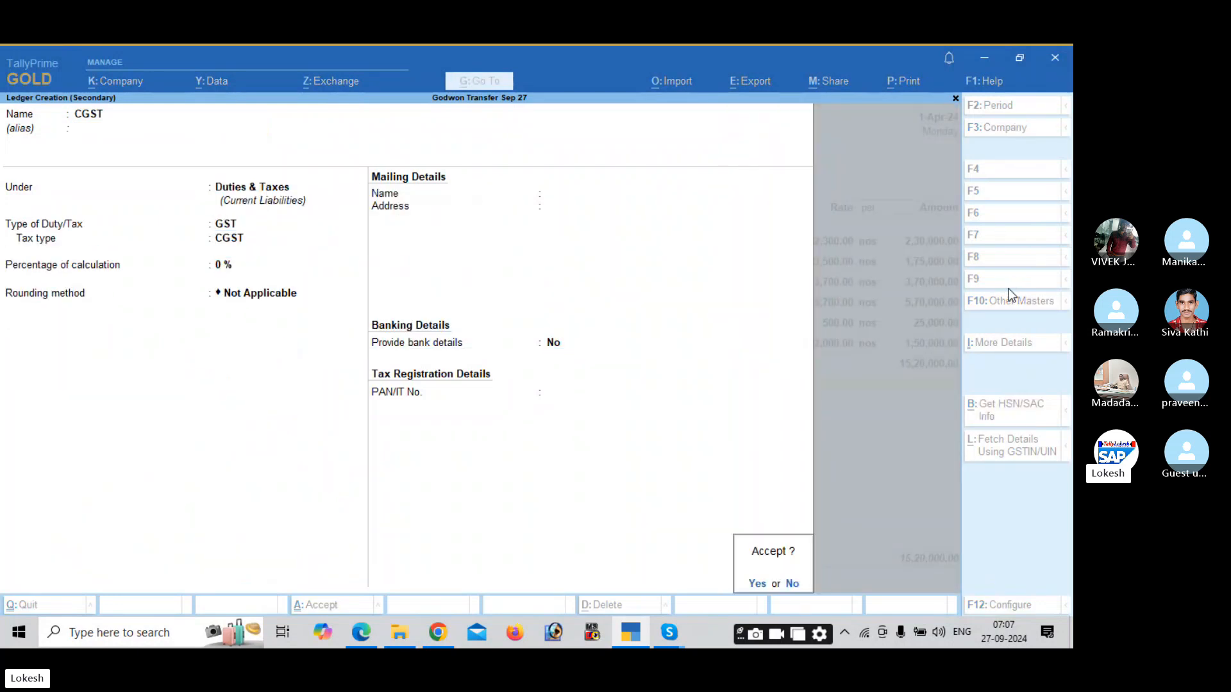
key(Return)
key(Return)
Create an SGST ledger under Duties & Taxes with duty type GST and tax type SGST/UTGST for the purchase voucher.
key(alt+c)
text(SGST)
key(Return)
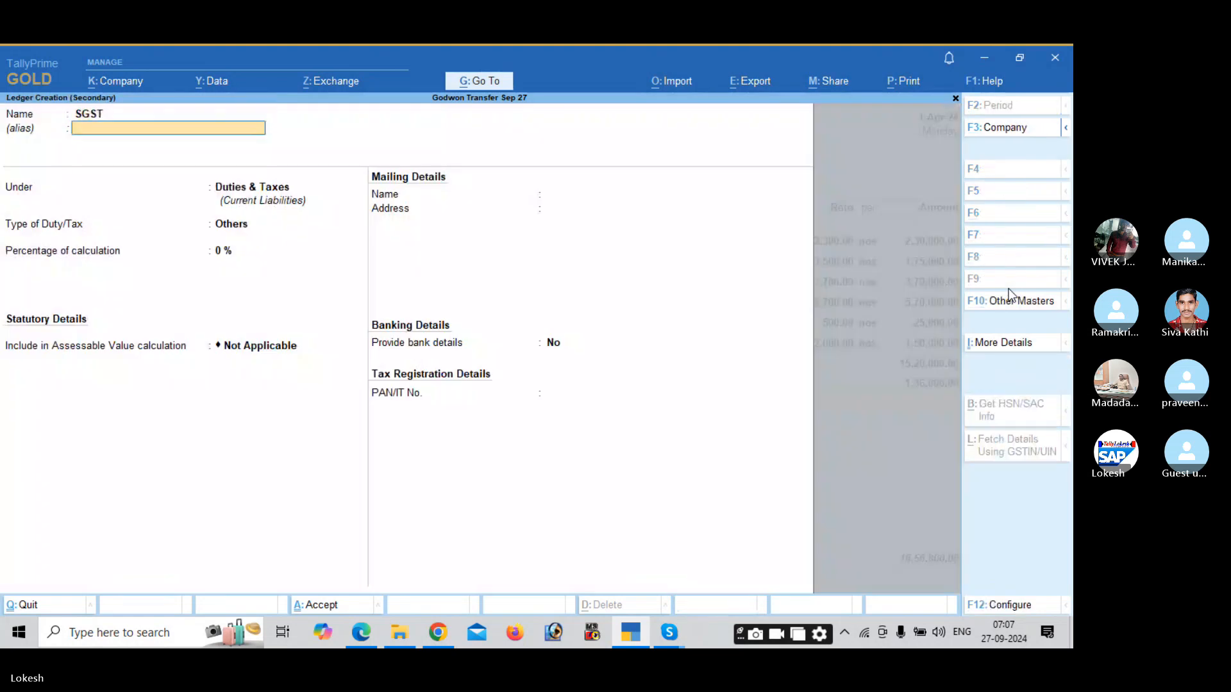
key(Return)
key(Return)
key(Up)
key(Down)
key(Up)
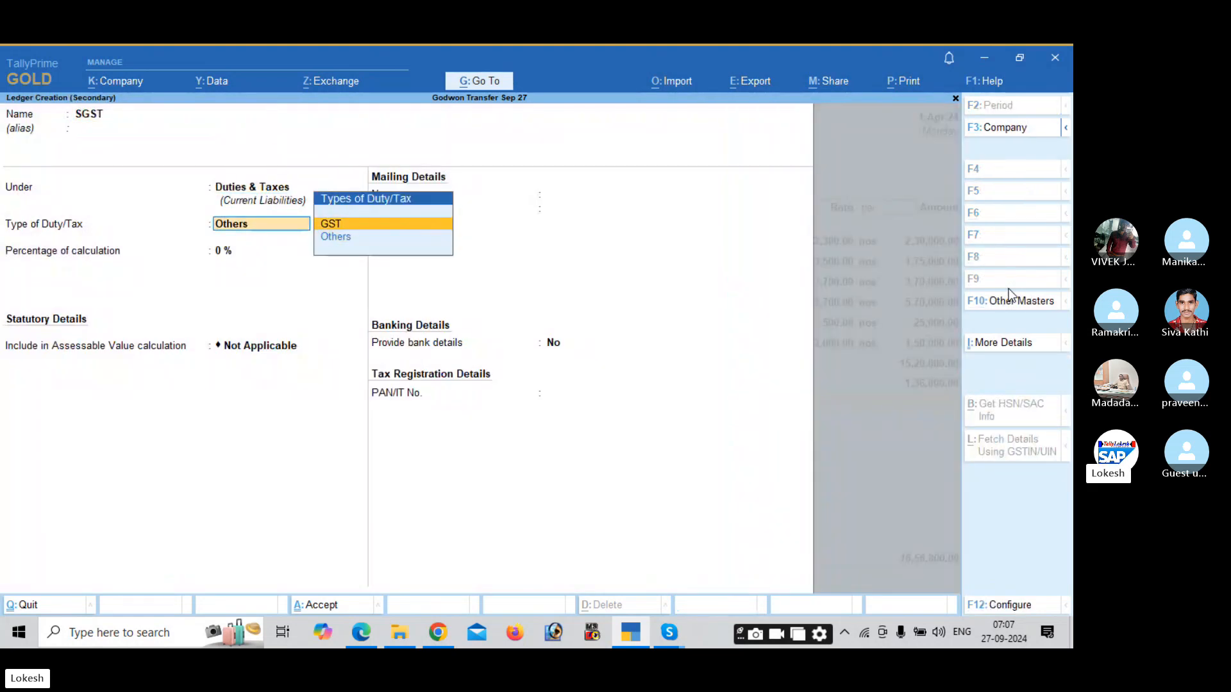
key(Return)
key(Return)
key(Return)
key(Return)
key(Return)
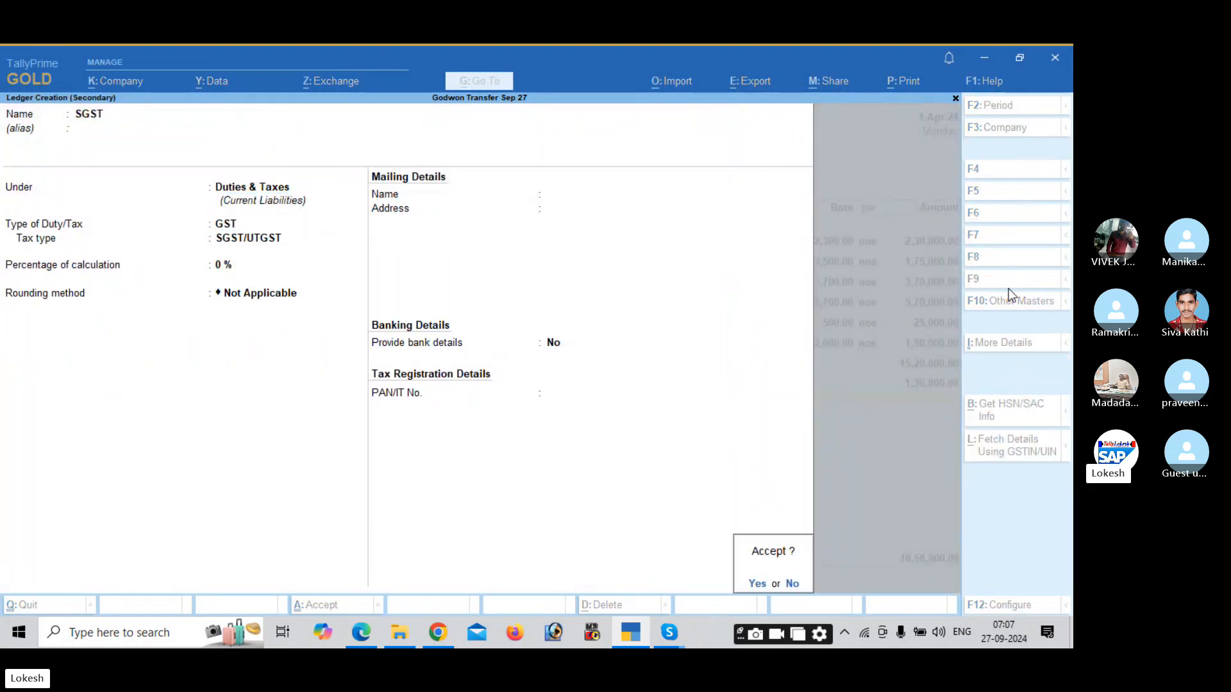
key(Return)
Set Provide GST/e-Way Bill details to No and save the purchase voucher.
key(Return)
key(Return)
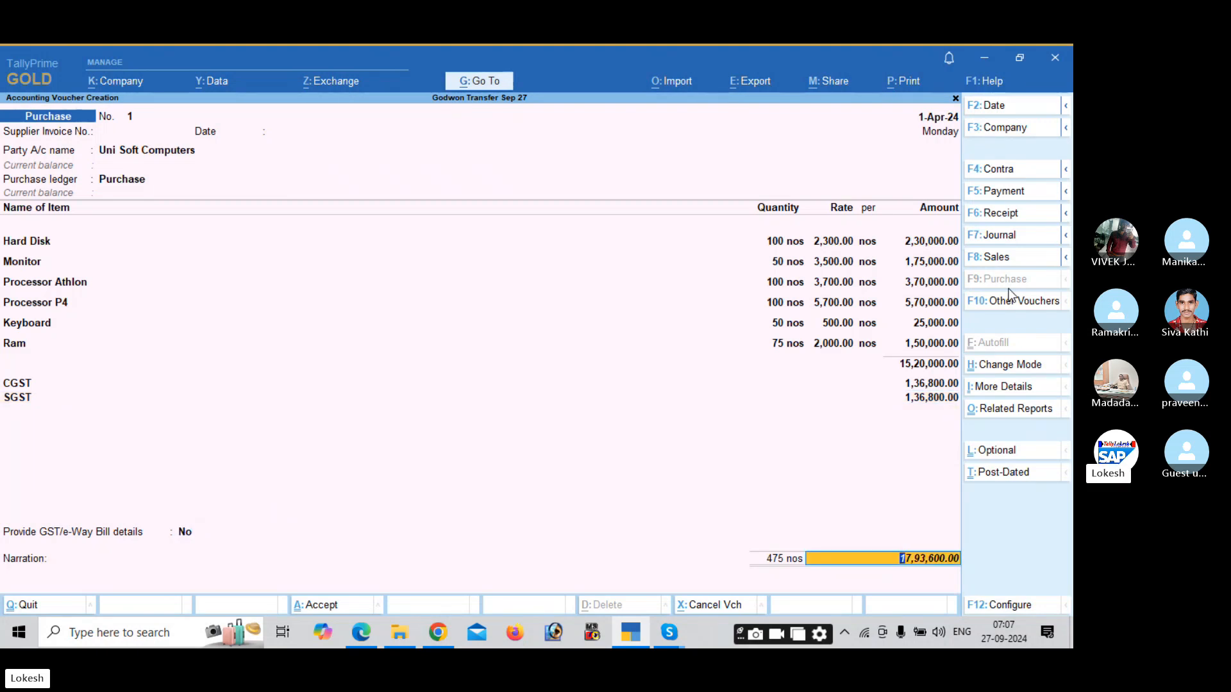
key(Return)
key(Return)
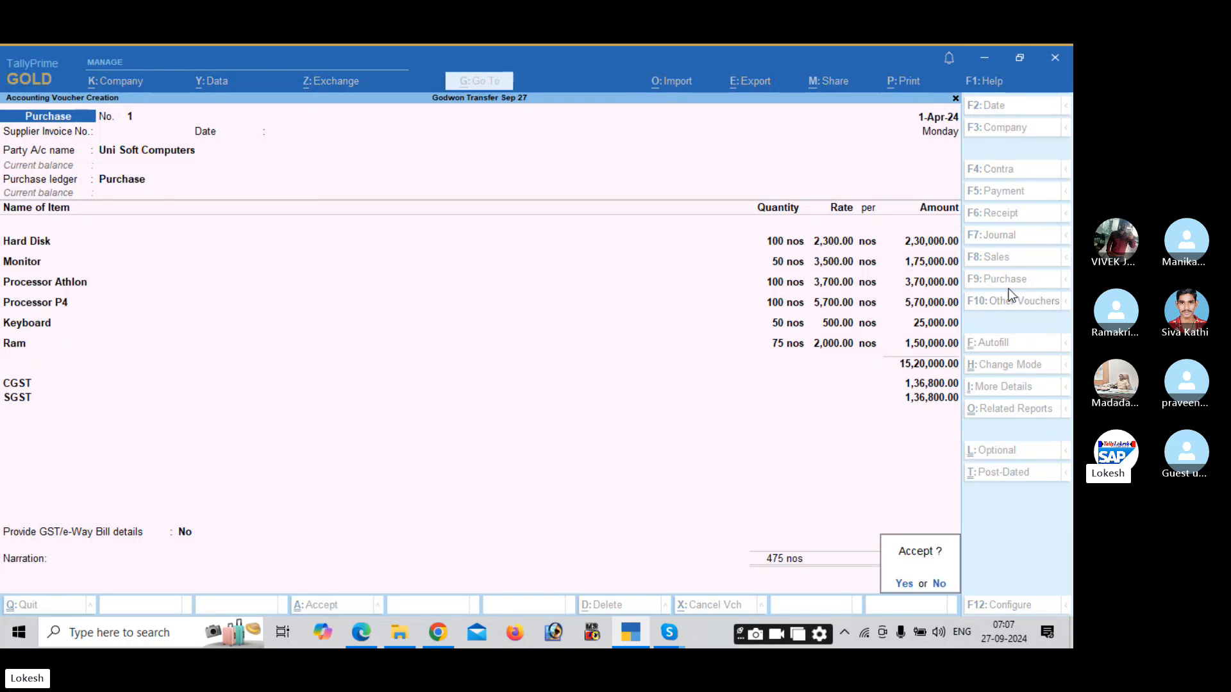
key(Return)
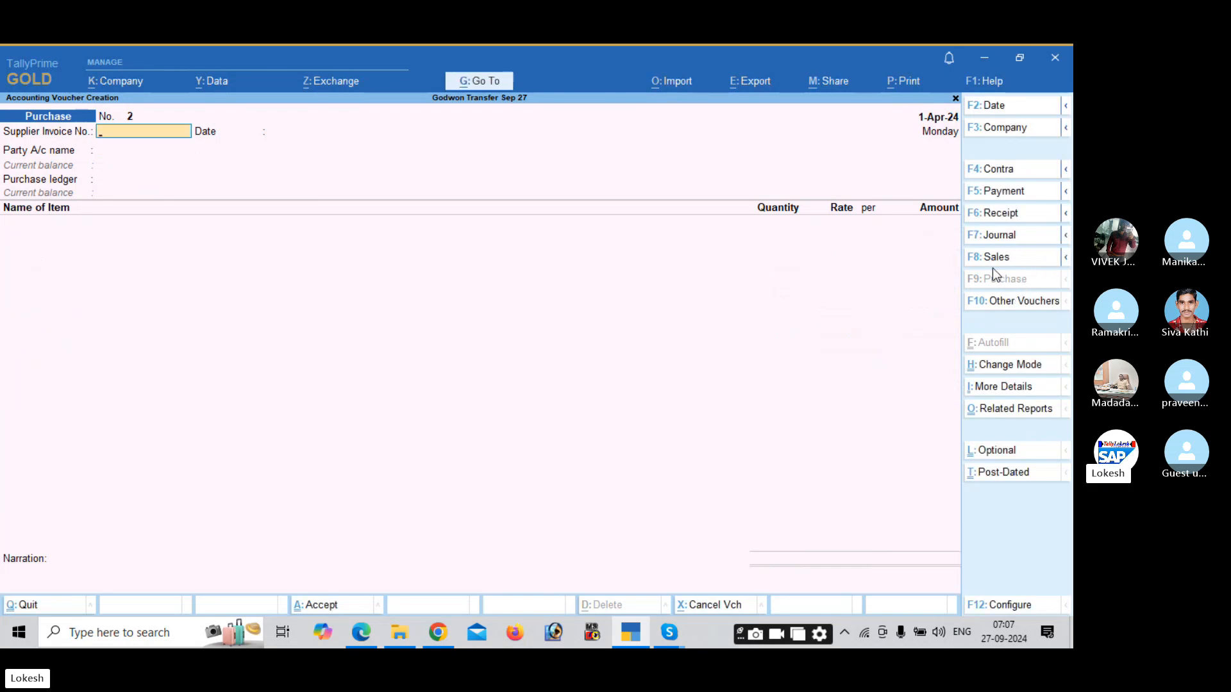
Check the next transaction in the PDF and open a Stock Journal voucher for the godown transfer.
click(1000, 261)
key(alt)
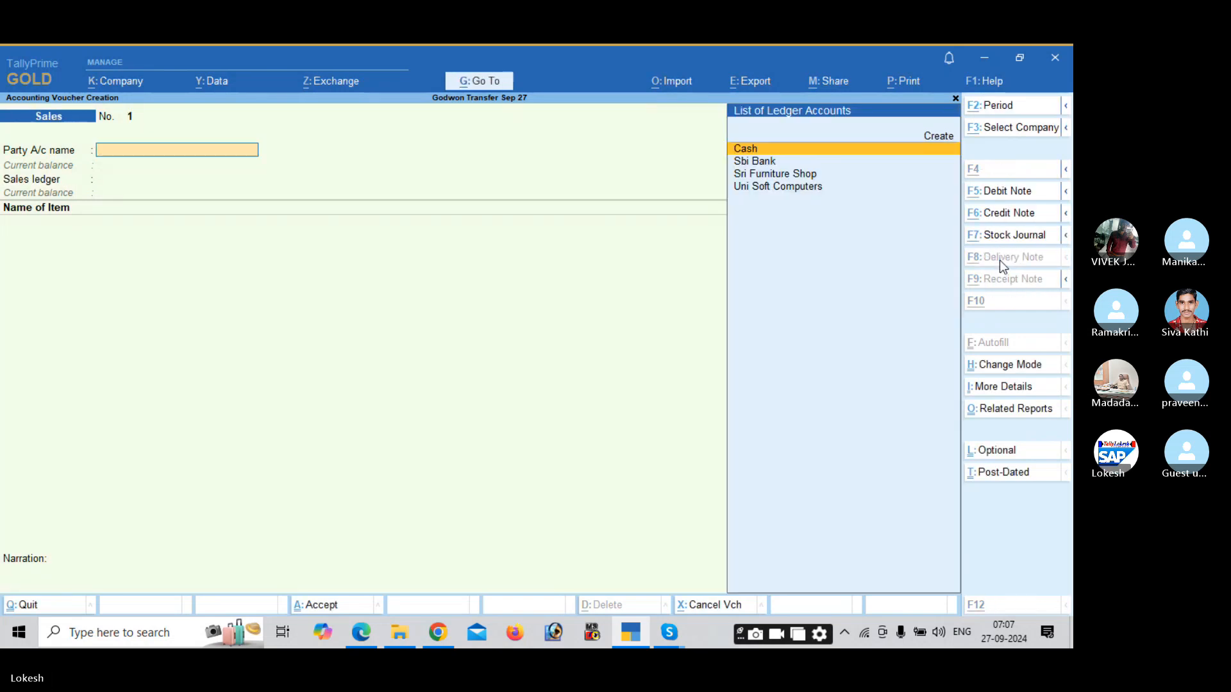
key(alt+Tab)
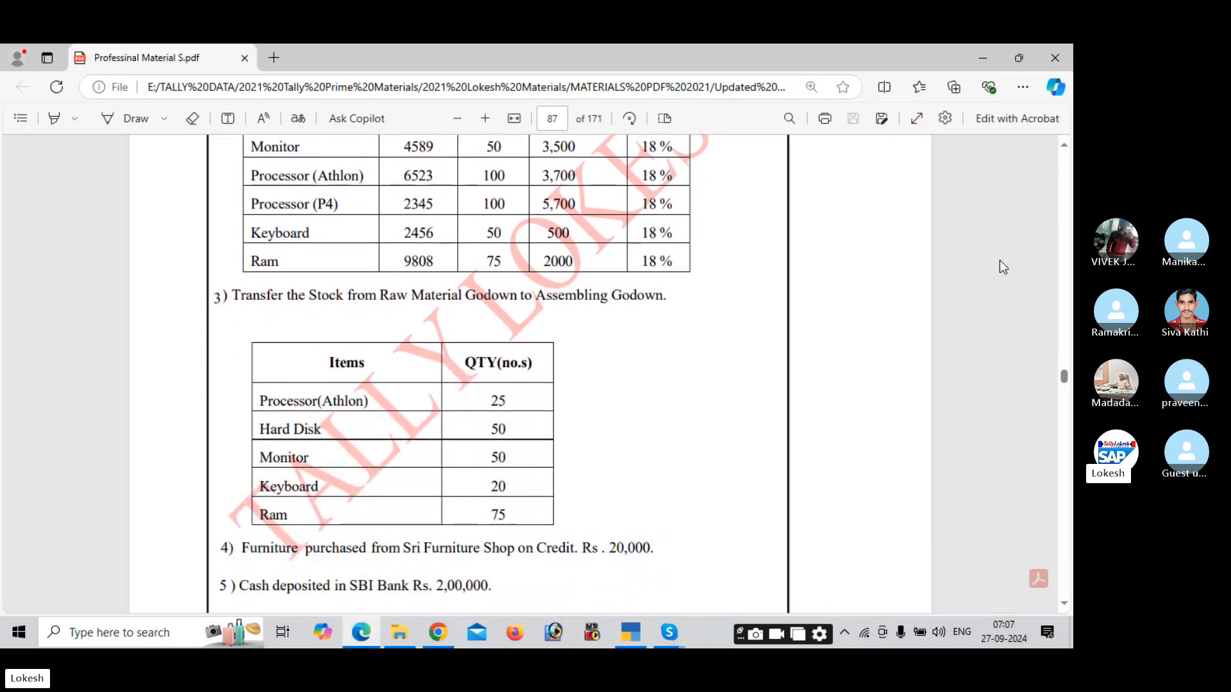
key(alt+Tab)
click(1025, 310)
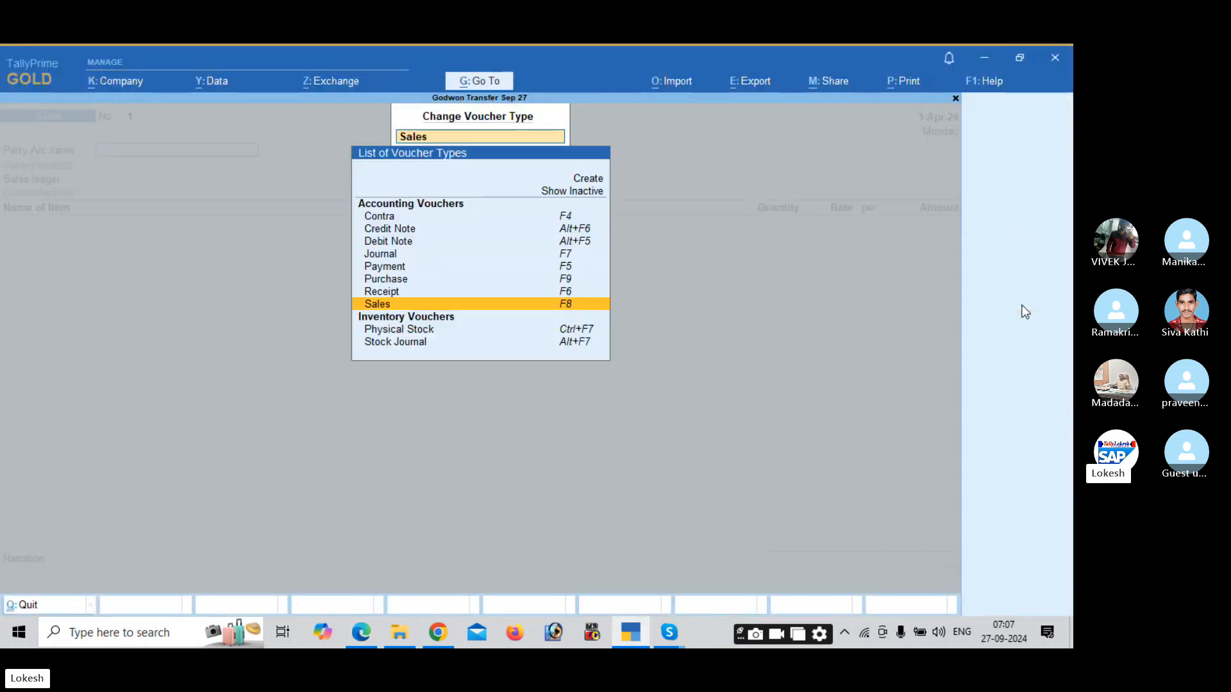
key(Down)
key(Down)
key(Return)
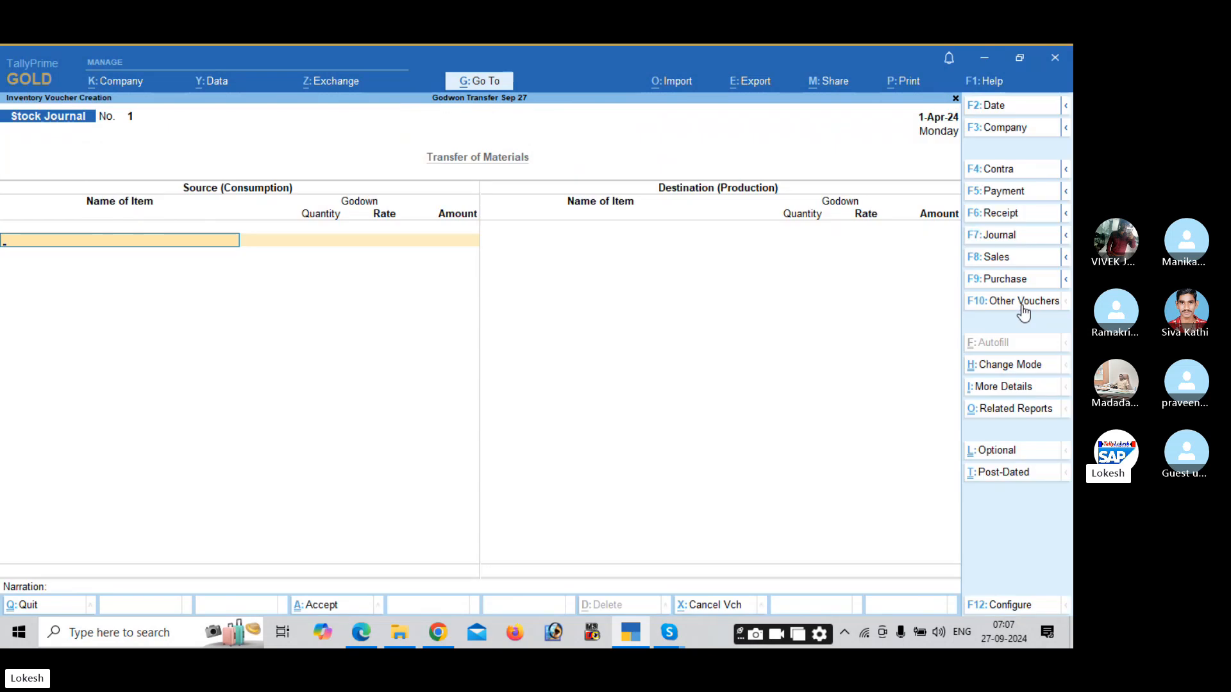
Enter Processor Athlon, the first item in the PDF's transfer table, as the source item of the stock journal.
key(alt+Tab)
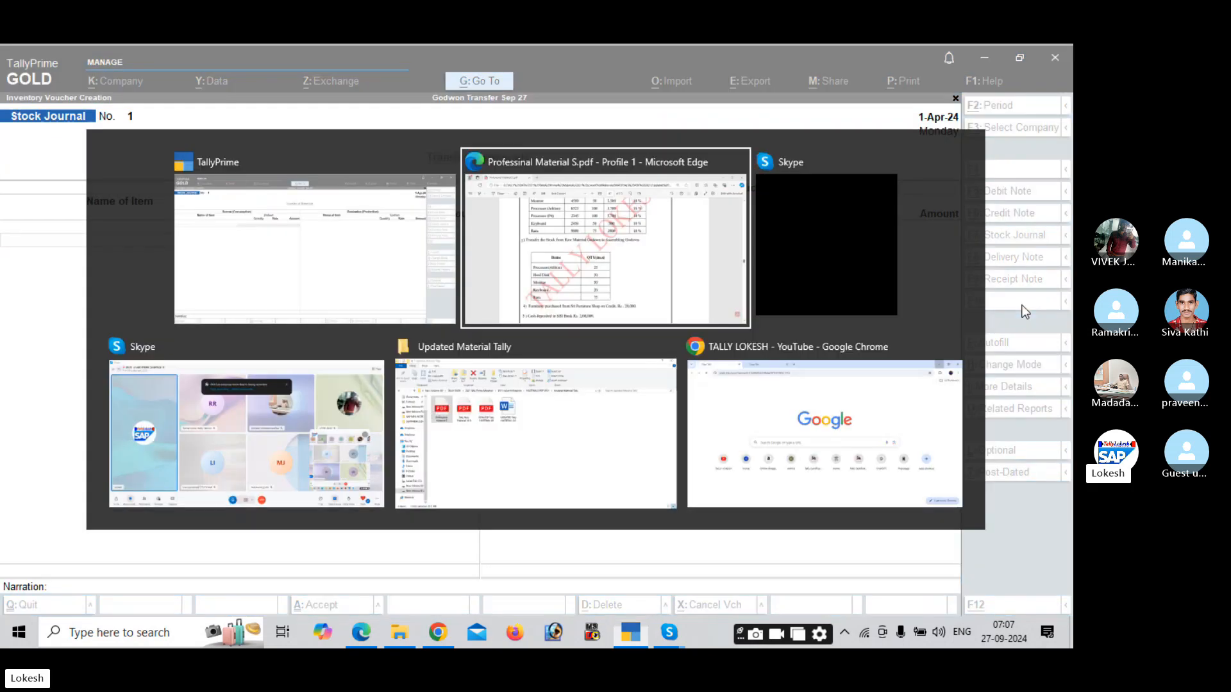
key(alt+Tab)
text(PR)
key(alt+Tab)
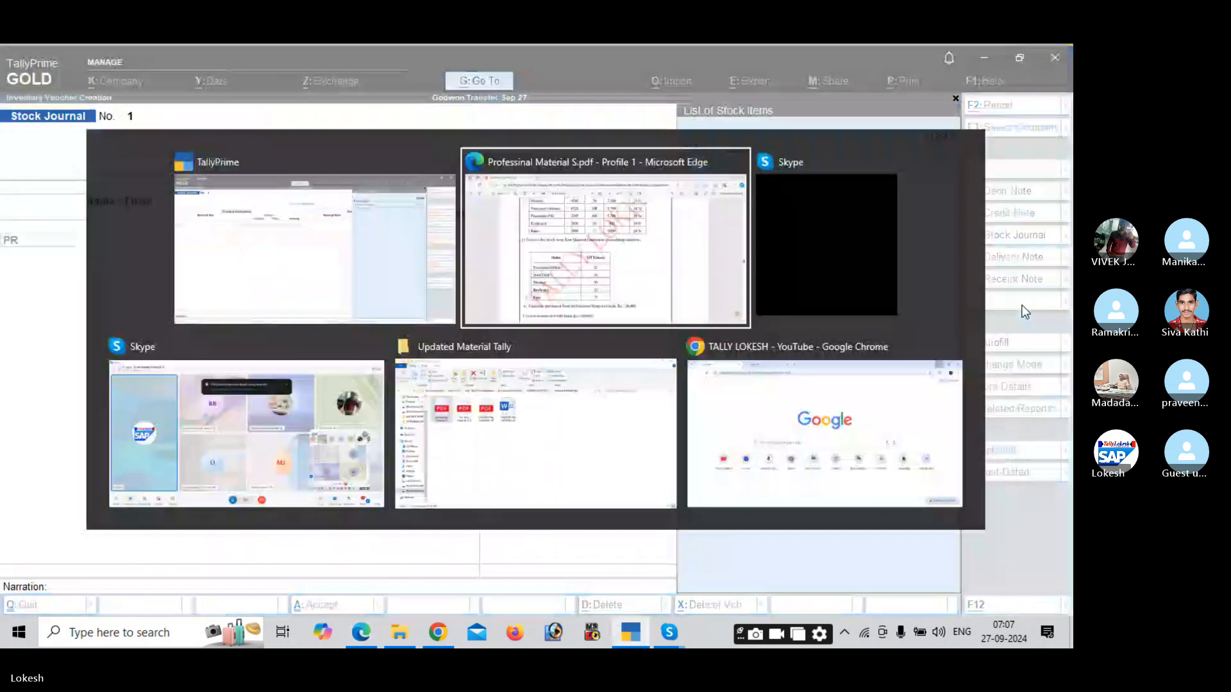
key(alt+Tab)
key(Up)
key(Return)
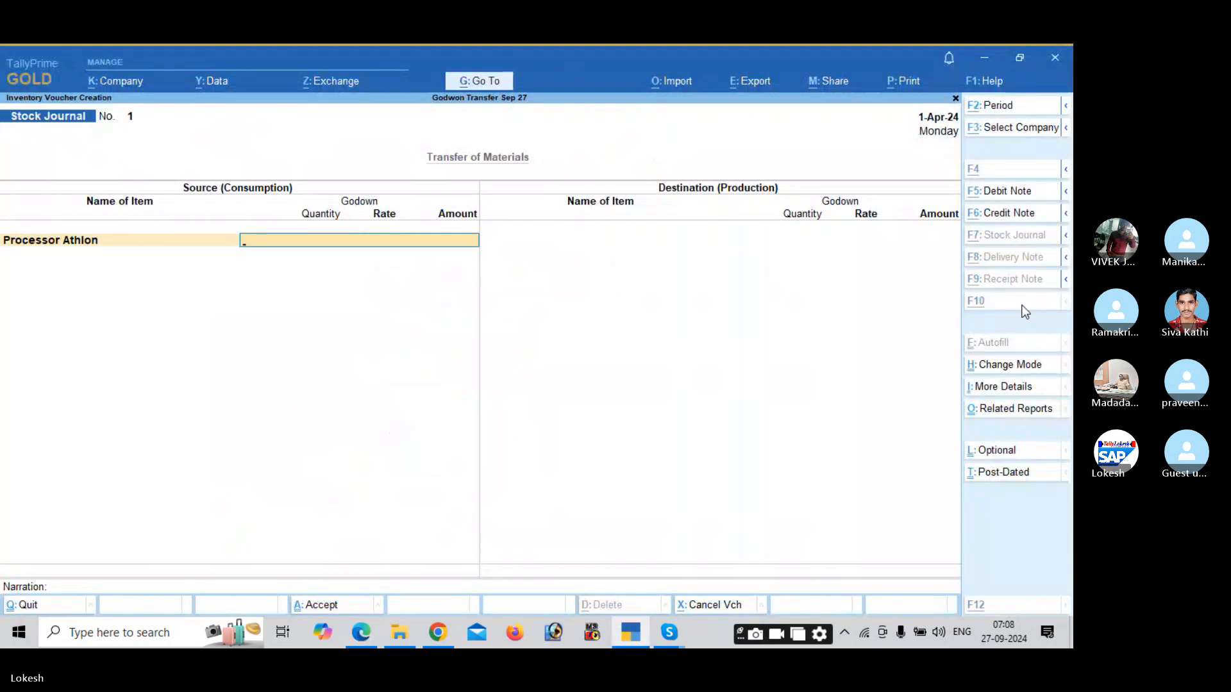
Set the source line for Processor Athlon to Raw Material Godown with a quantity of 25 nos, as listed in the PDF's transfer table.
key(alt+Tab)
key(alt+Tab)
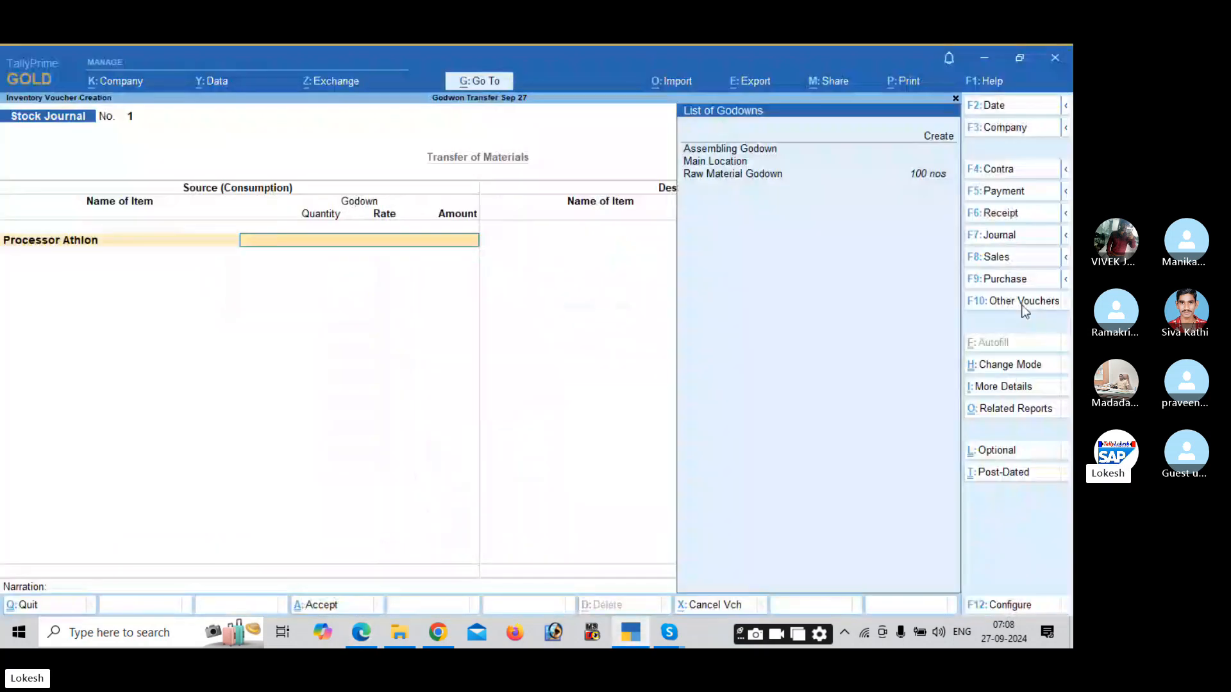
key(Down)
key(Down)
key(Down)
key(Return)
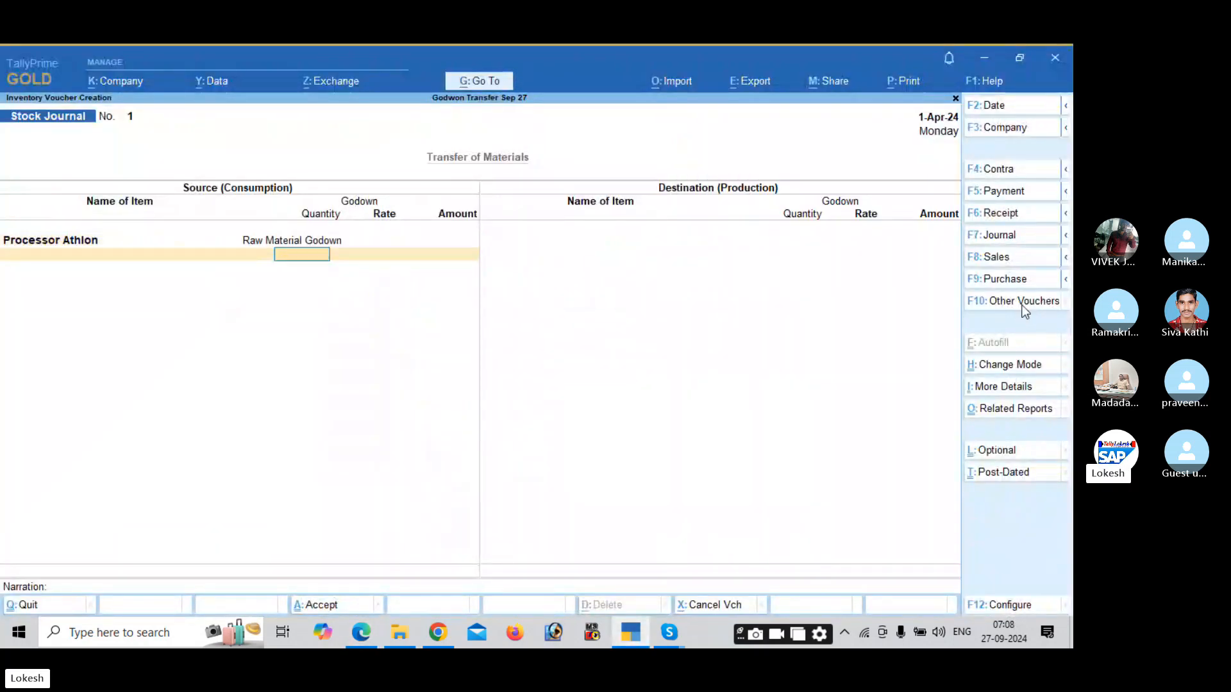
key(alt)
key(alt+Tab)
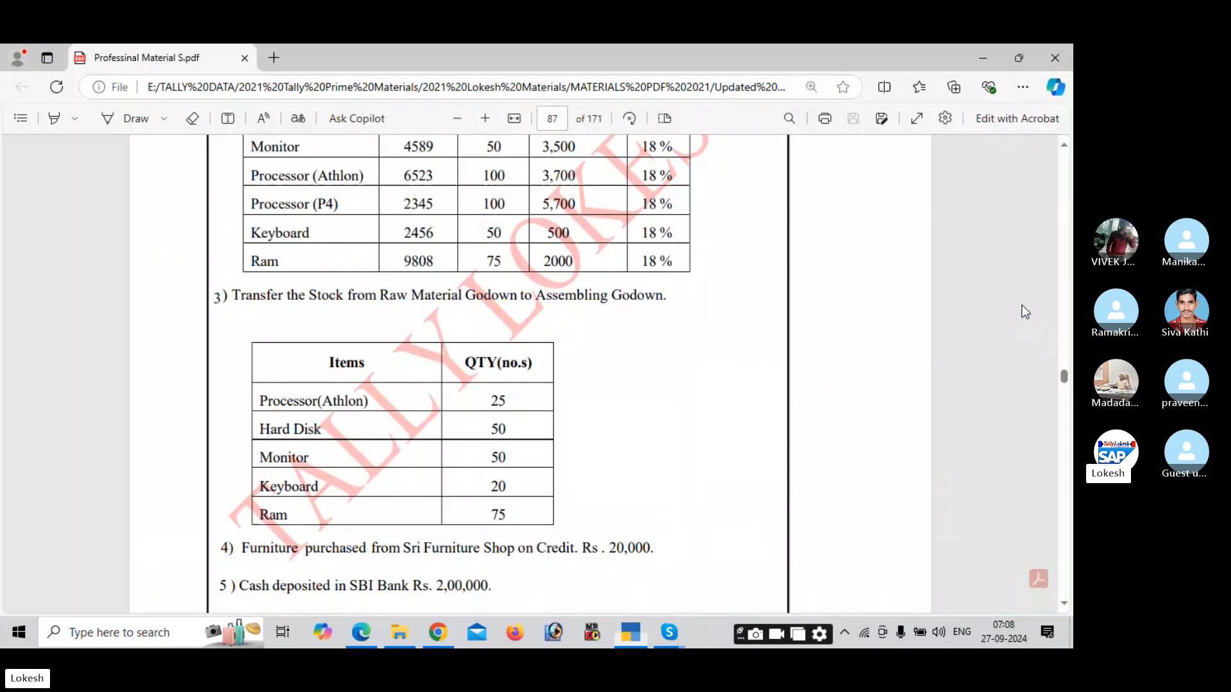
key(alt+Tab)
text(25)
key(Return)
key(Return)
key(Return)
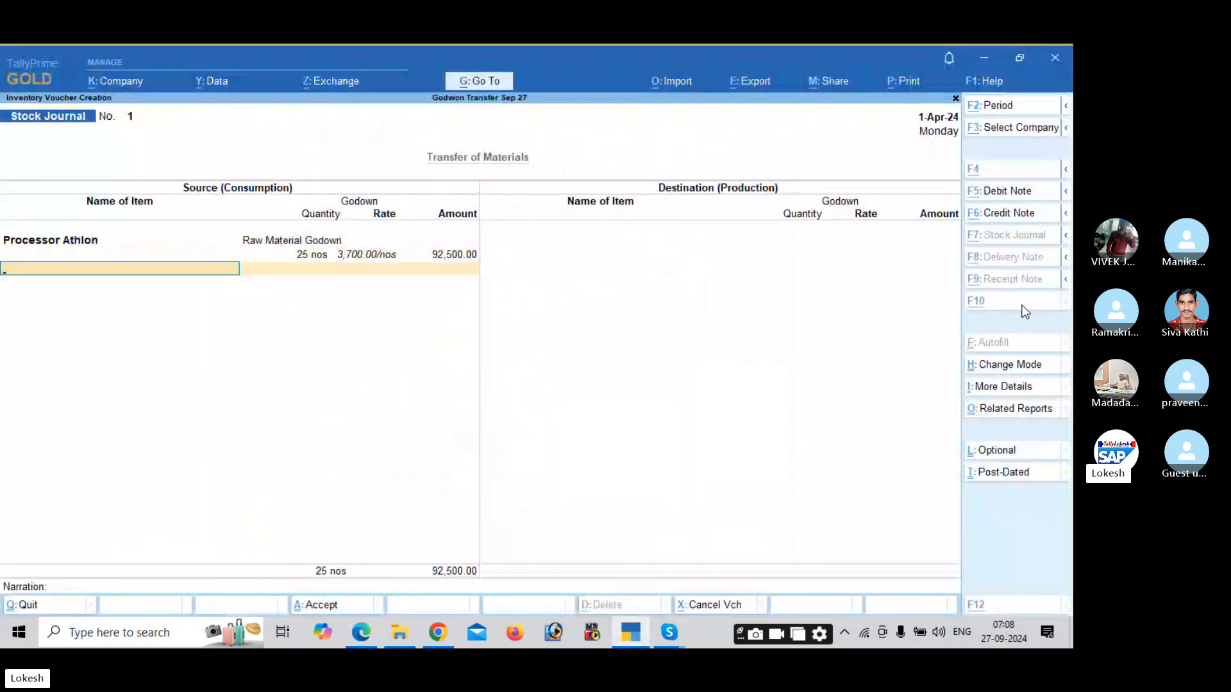
Add Hard Disk as the second source item from Raw Material Godown with the PDF's quantity of 50 nos.
key(alt+Tab)
key(alt+Tab)
text(H)
key(Return)
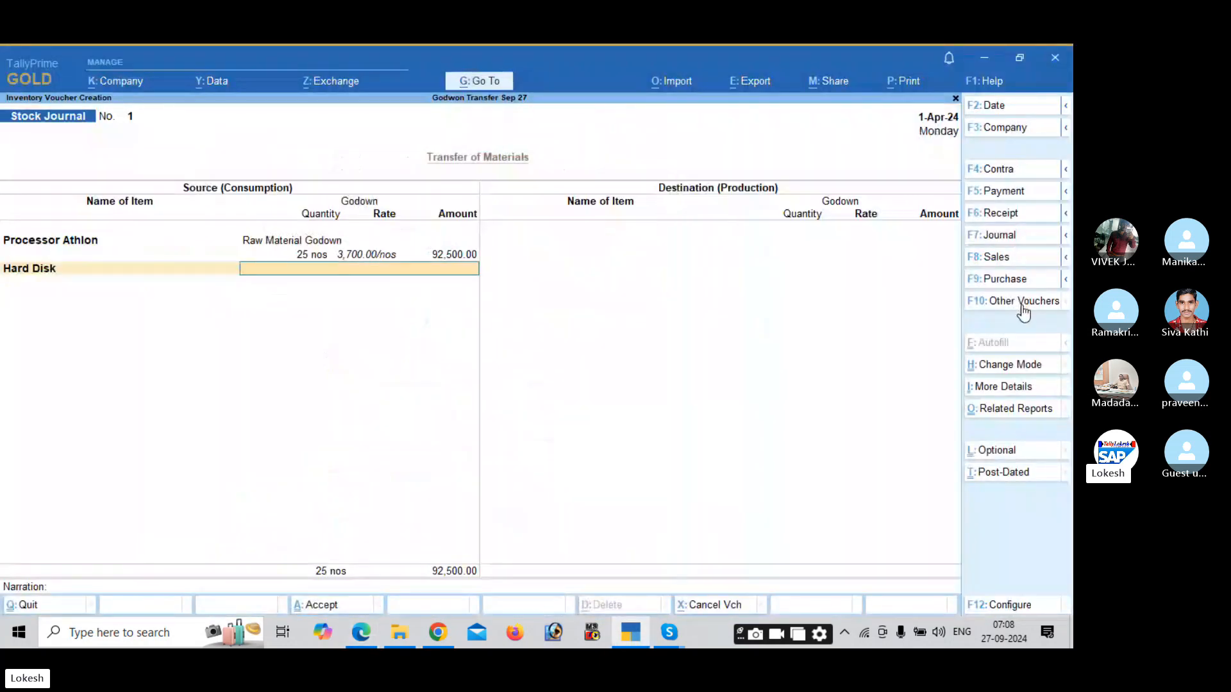
key(Down)
key(Down)
key(Down)
key(Down)
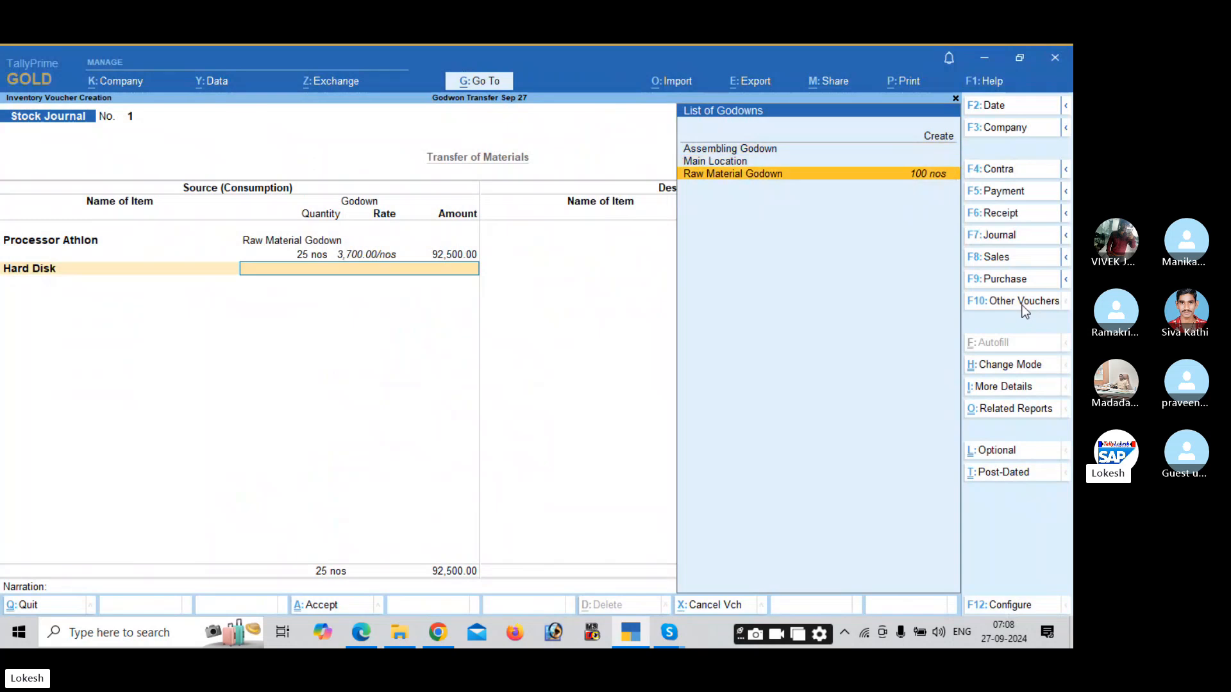
key(Return)
key(alt)
key(alt+Tab)
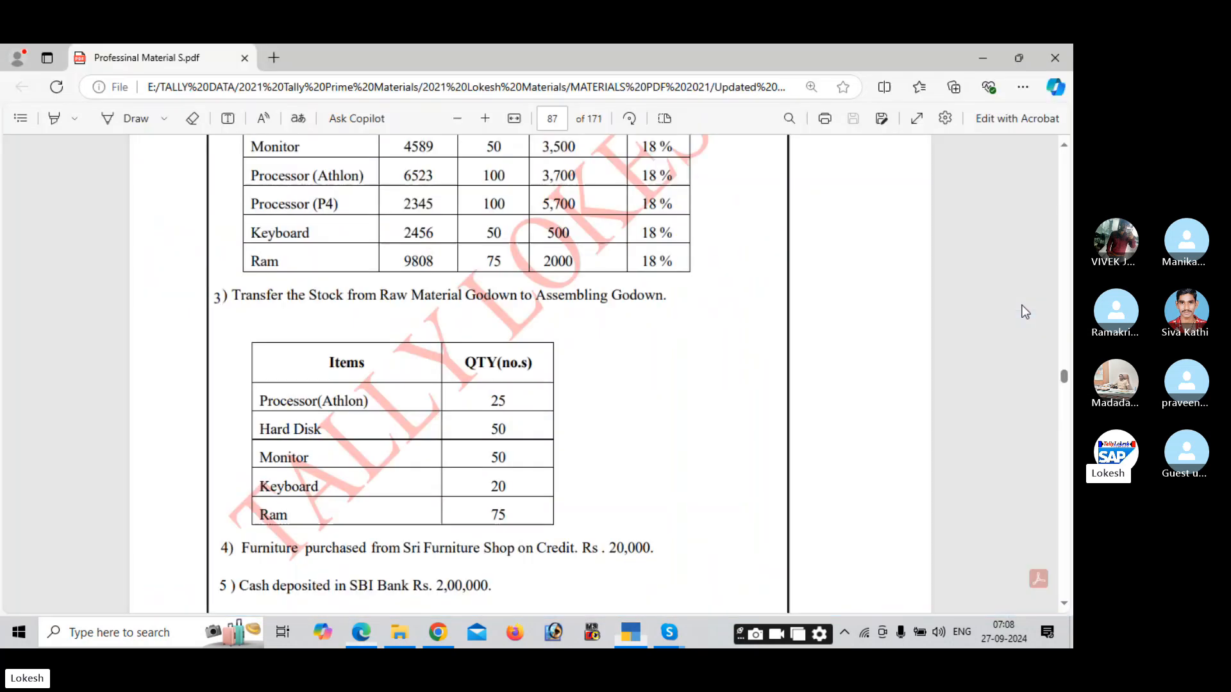
key(alt+Tab)
text(50)
key(Return)
key(Return)
Add Monitor as the third source item from Raw Material Godown with the PDF's quantity of 50 nos.
key(alt)
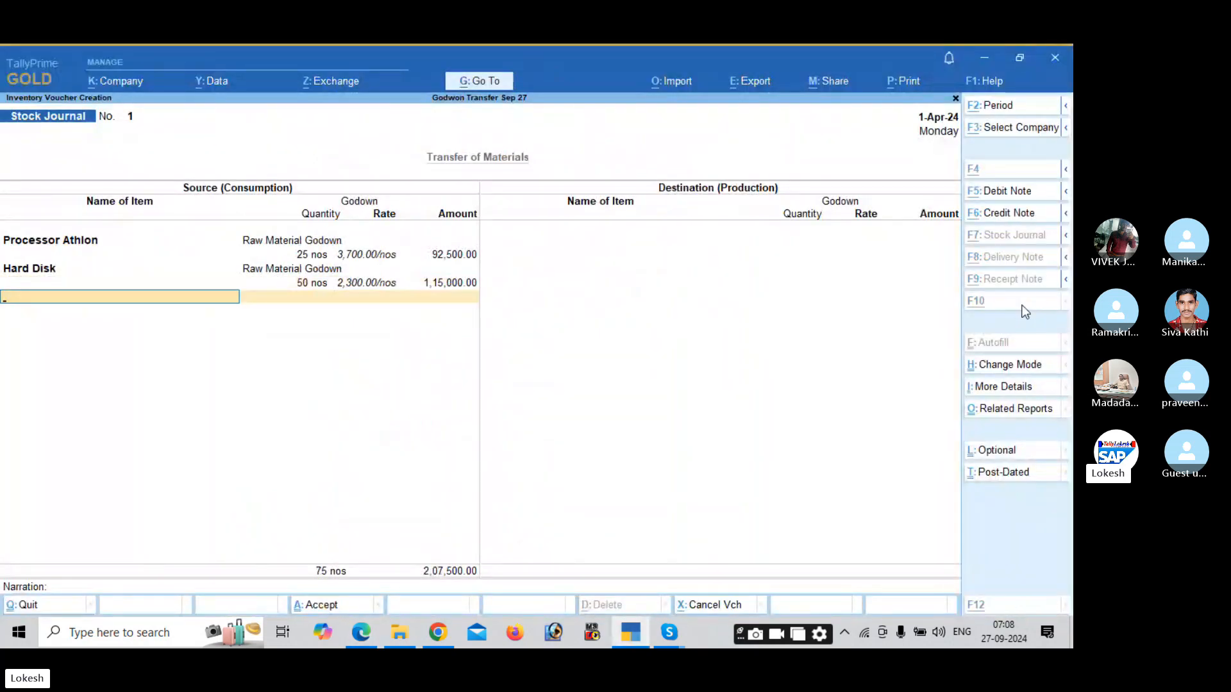
key(alt+Tab)
key(alt+Tab)
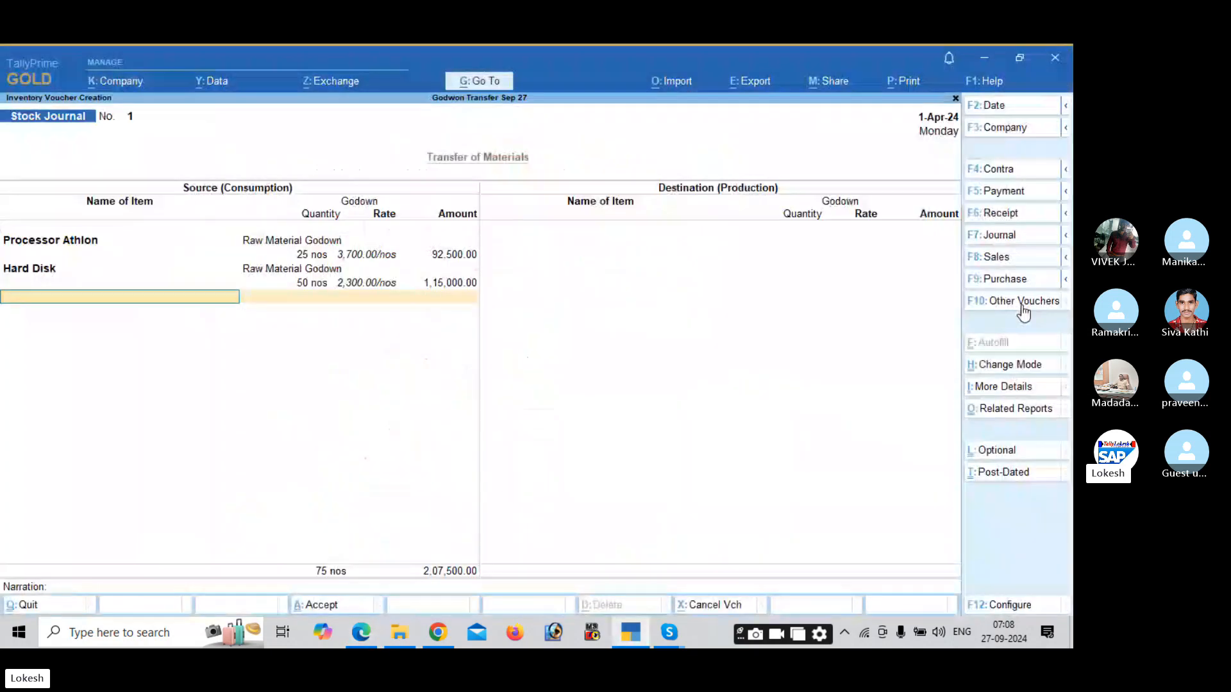
text(Monitor)
key(Return)
key(Down)
key(Down)
key(Return)
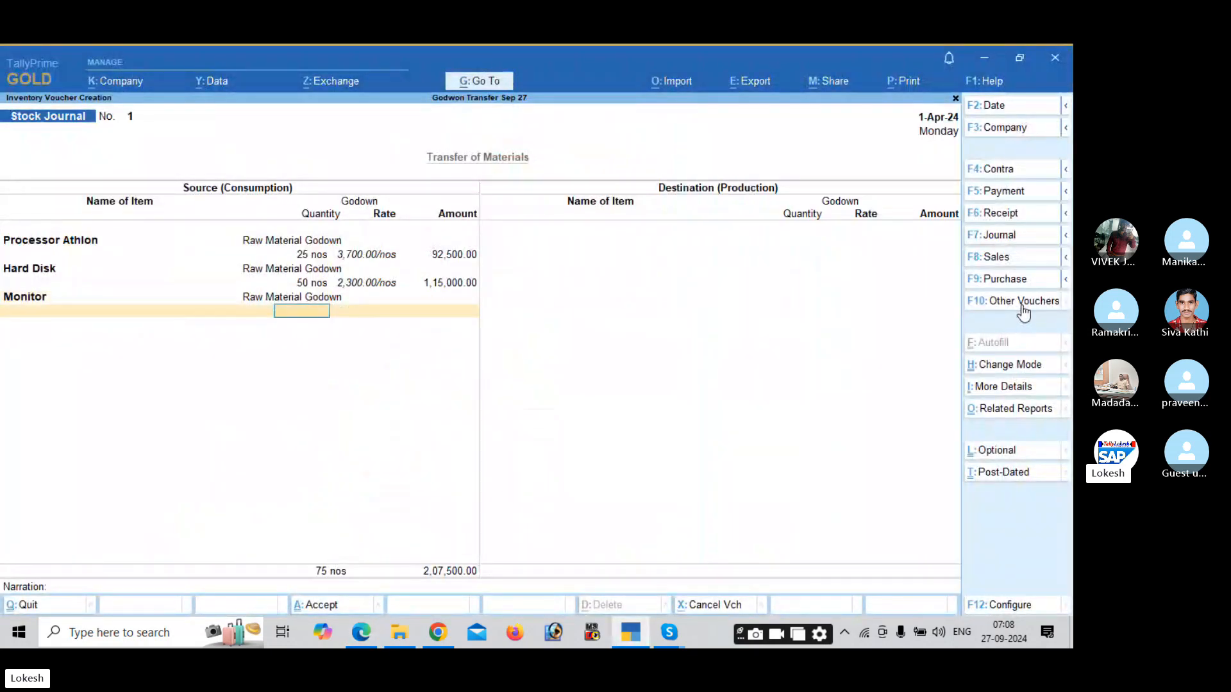
key(alt)
key(alt+Tab)
key(alt+Tab)
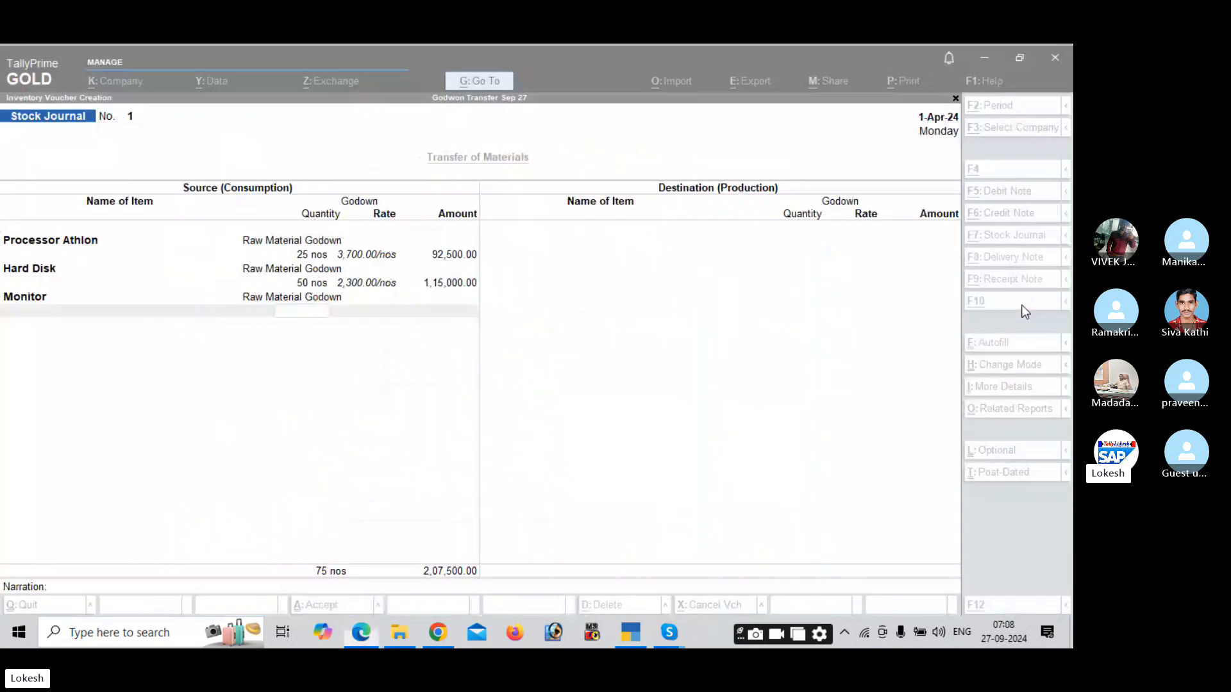
text(50)
key(Return)
key(Return)
key(Return)
Add Keyboard as the fourth source item from Raw Material Godown with the PDF's quantity of 20 nos.
key(alt)
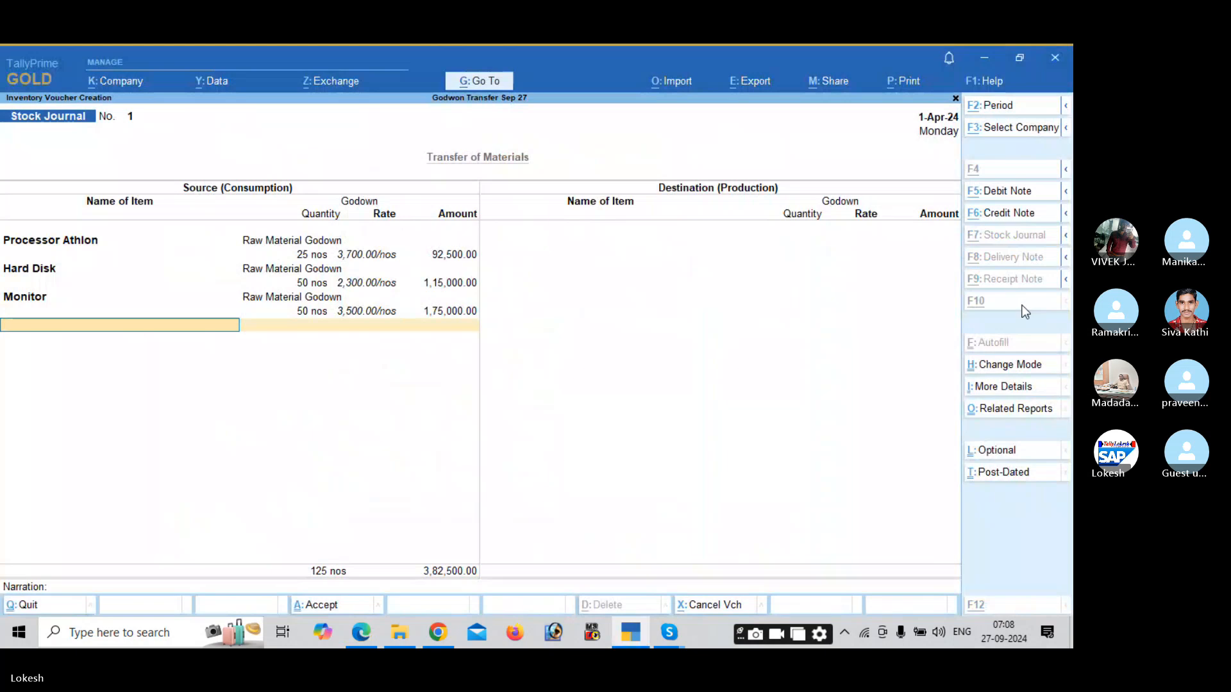
key(alt+Tab)
key(alt+Tab)
text(Keyboard)
key(Return)
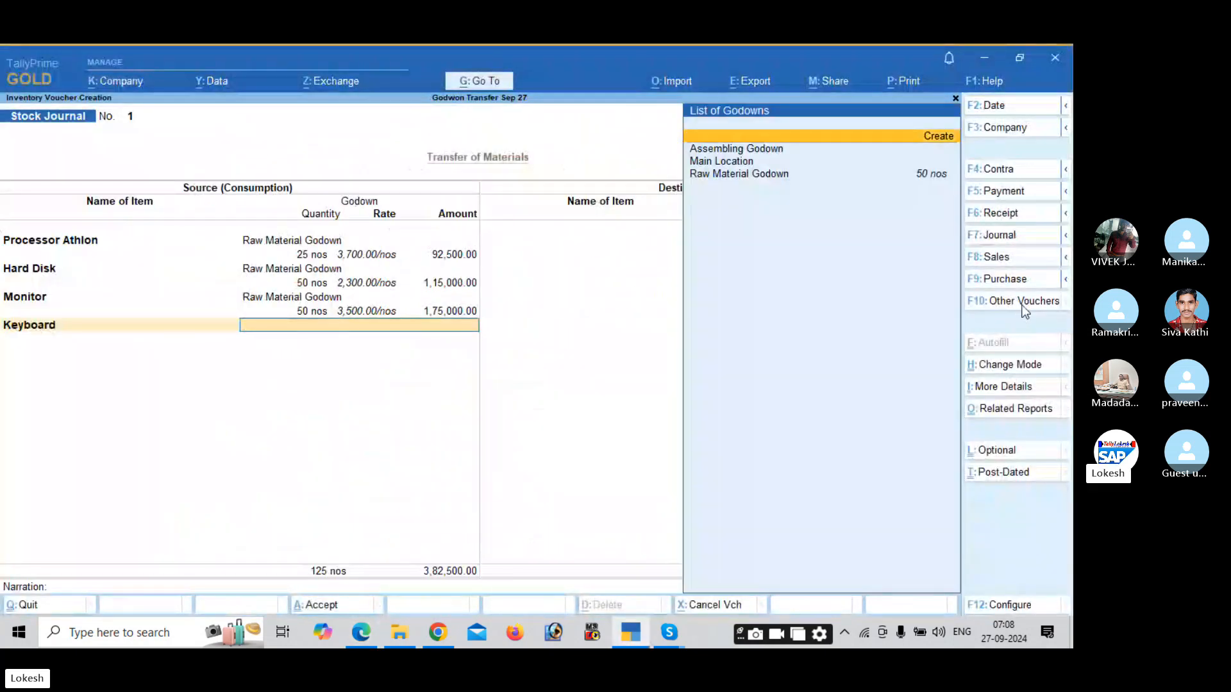
key(Down)
key(Down)
key(Down)
key(Return)
key(alt+Tab)
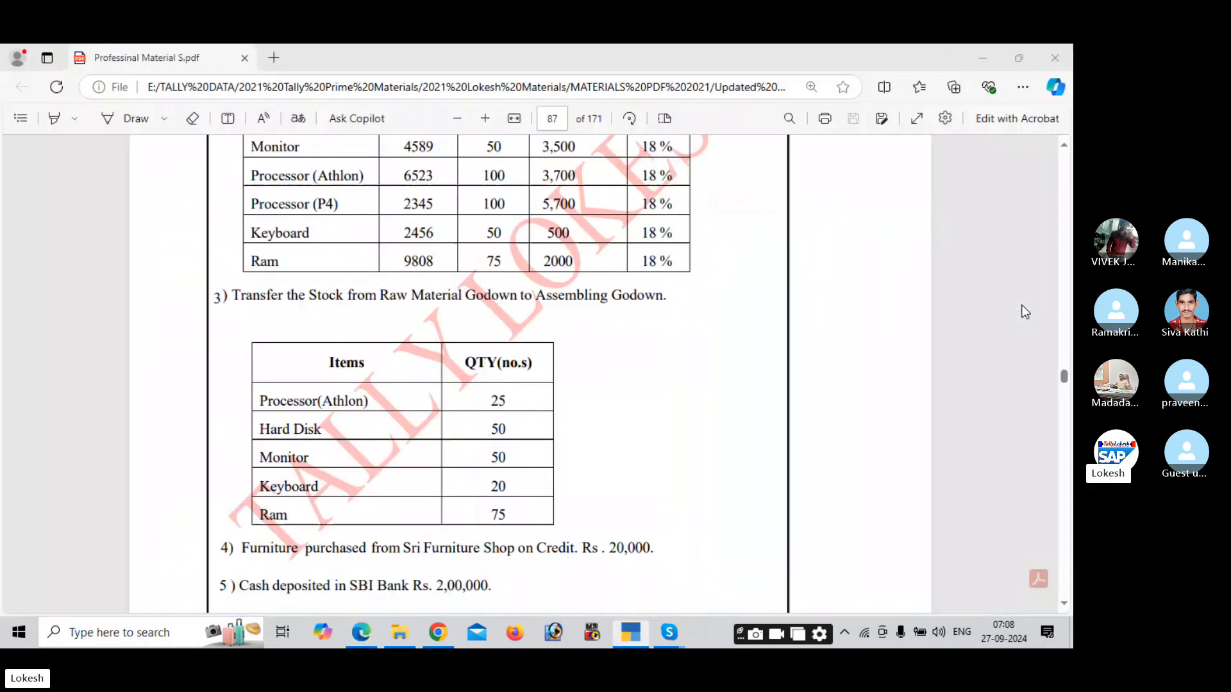
key(alt+Tab)
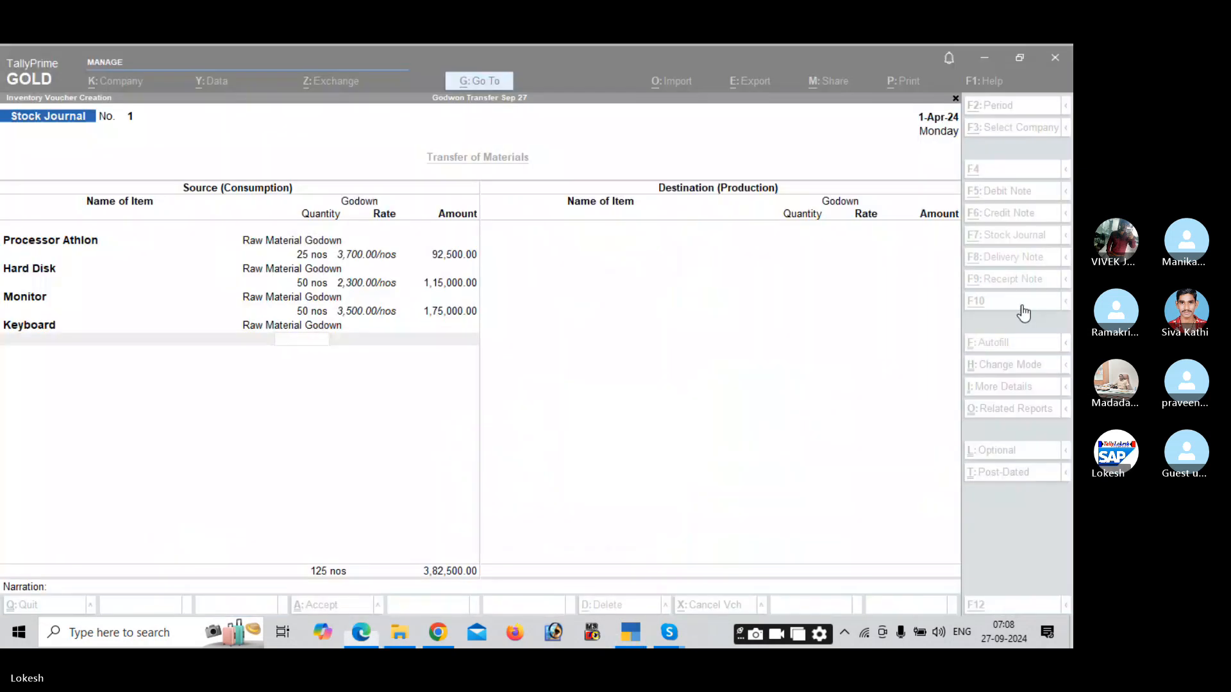
text(20)
key(Return)
key(Return)
key(Return)
Add Ram as the last source item from Raw Material Godown with the PDF's quantity of 75 nos, and end the source list.
key(alt+Tab)
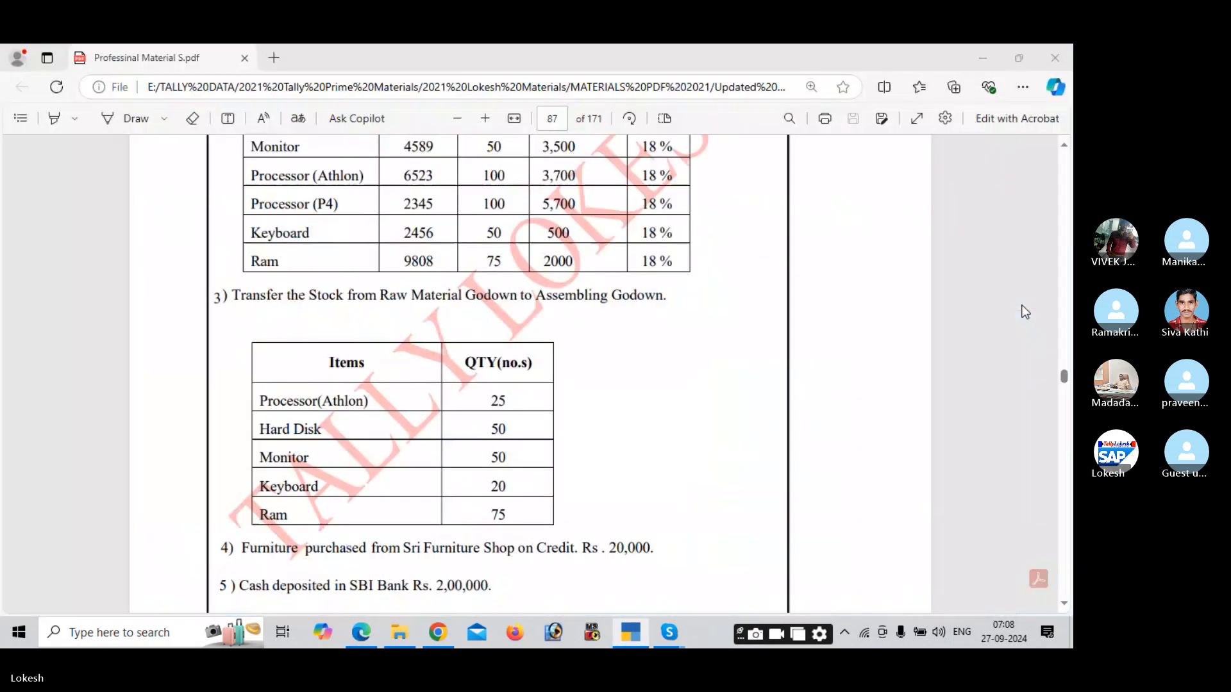
key(alt+Tab)
text(r)
key(Return)
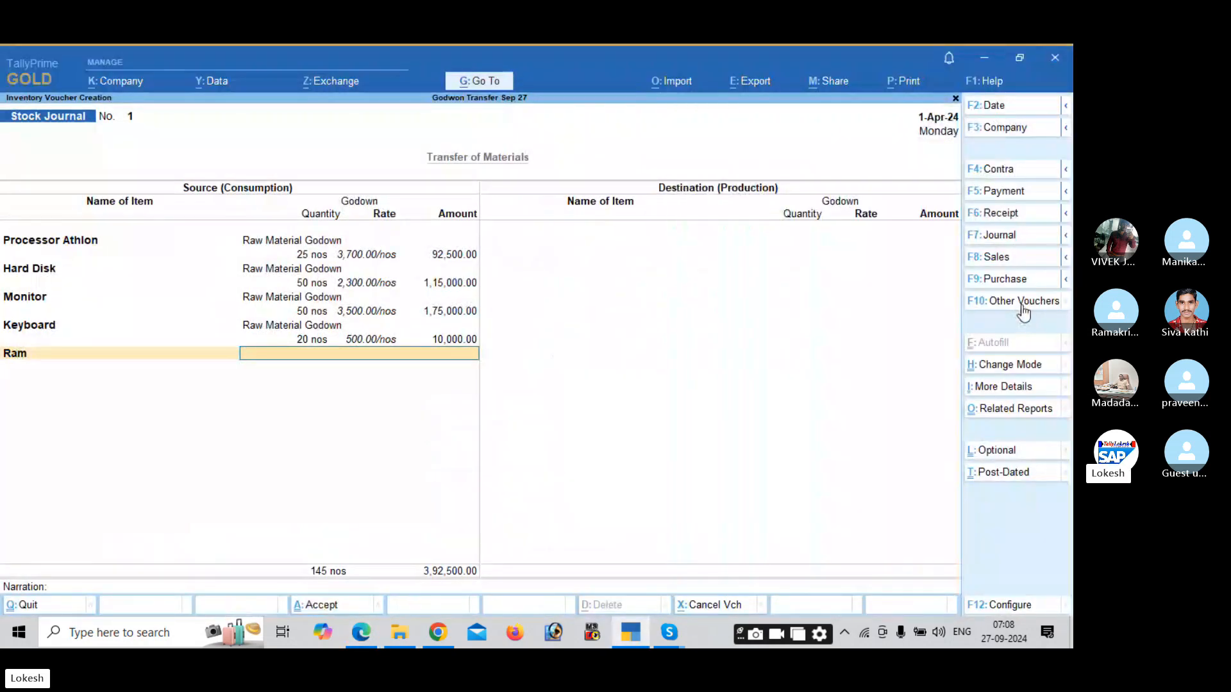
key(Down)
key(Down)
key(Down)
key(Return)
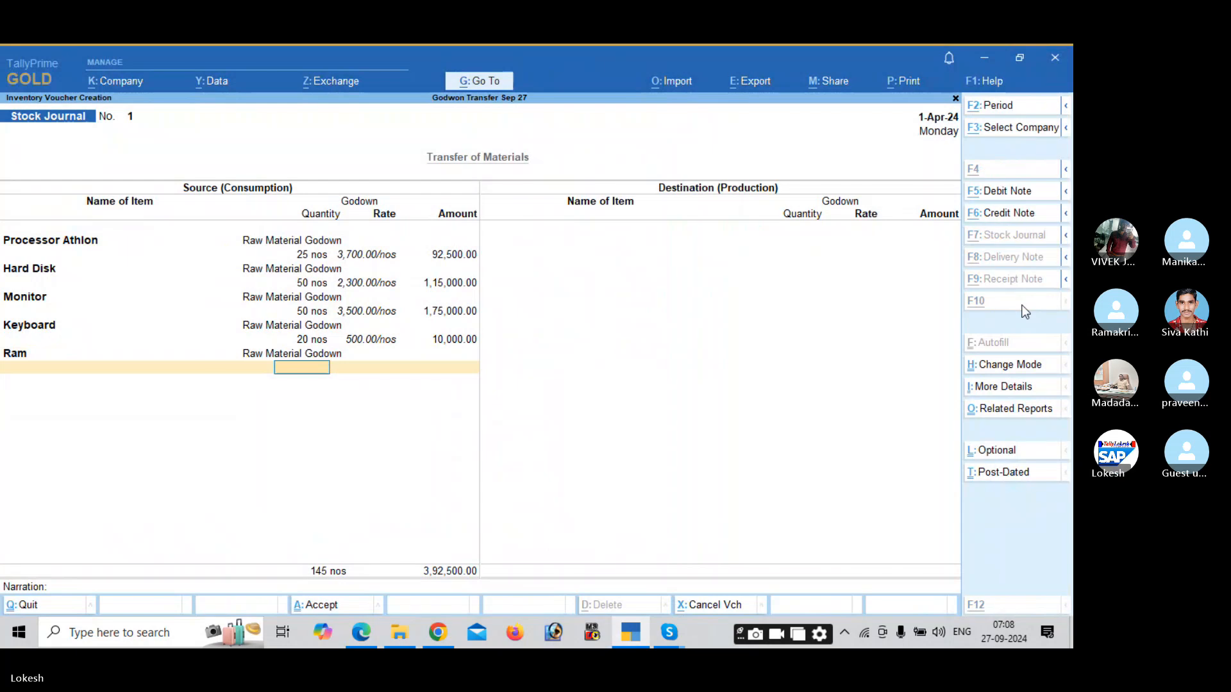
key(alt+Tab)
key(alt+Tab)
text(4)
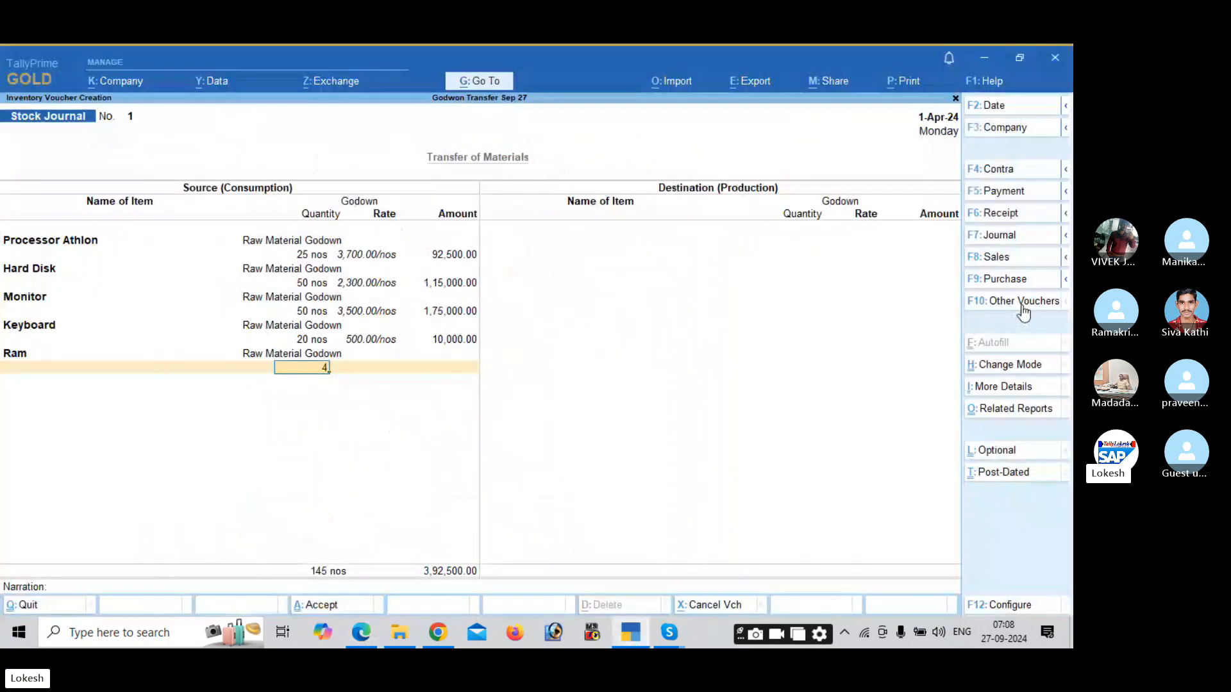
key(Return)
key(Return)
key(Return)
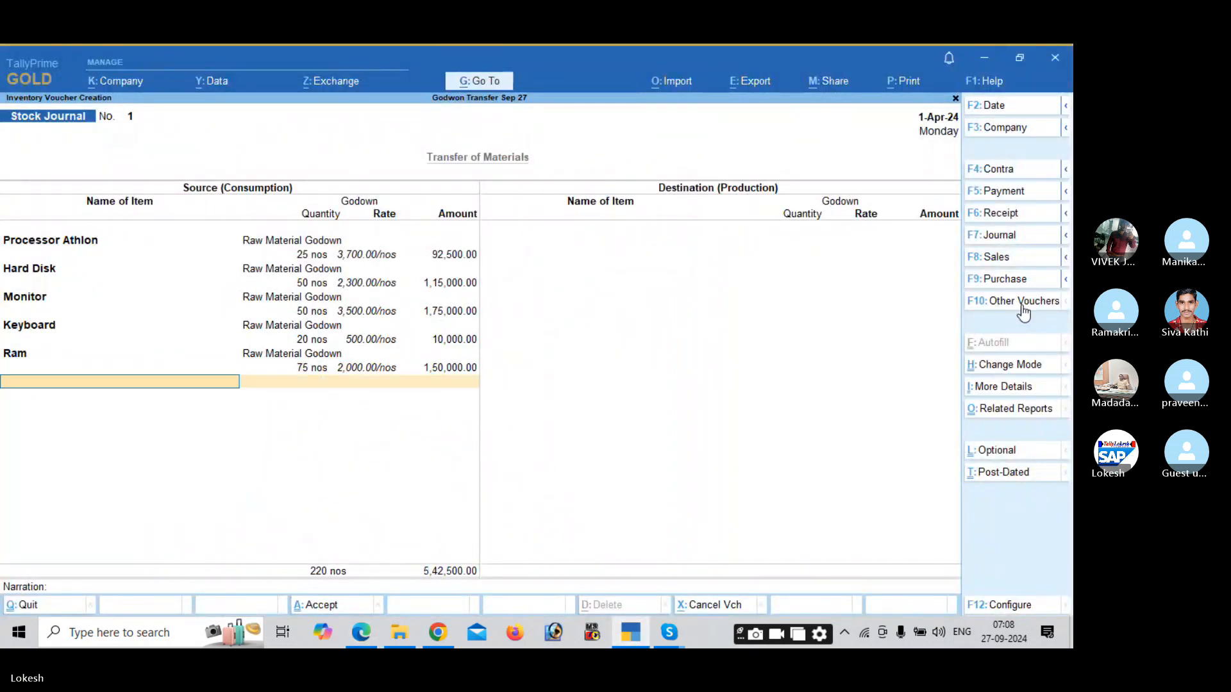
key(Return)
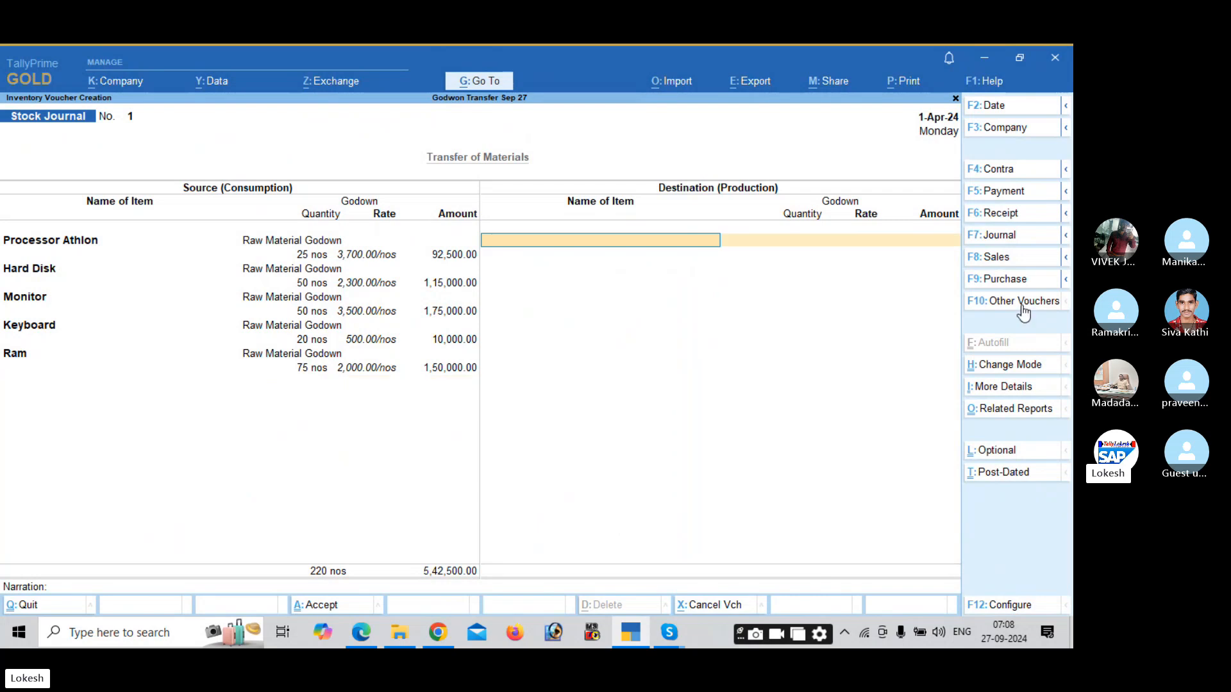
Enter Processor Athlon as the first destination item with Raw Material Godown and a quantity of 25 nos.
text(PR)
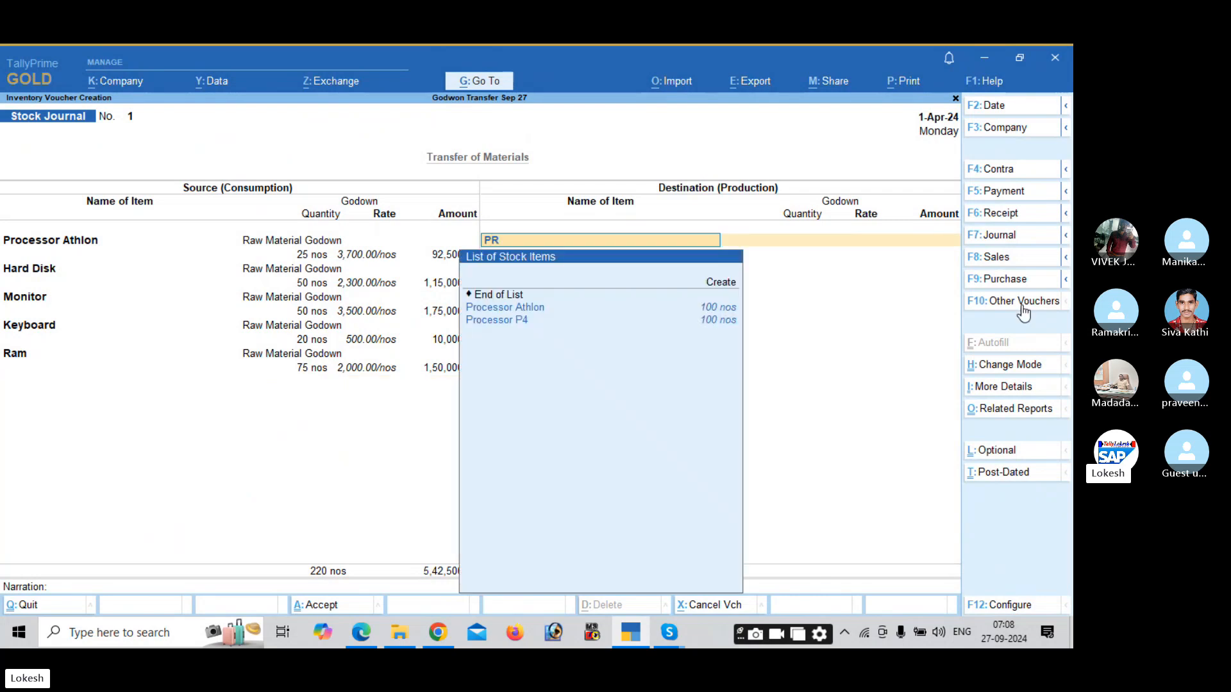
key(Down)
key(Return)
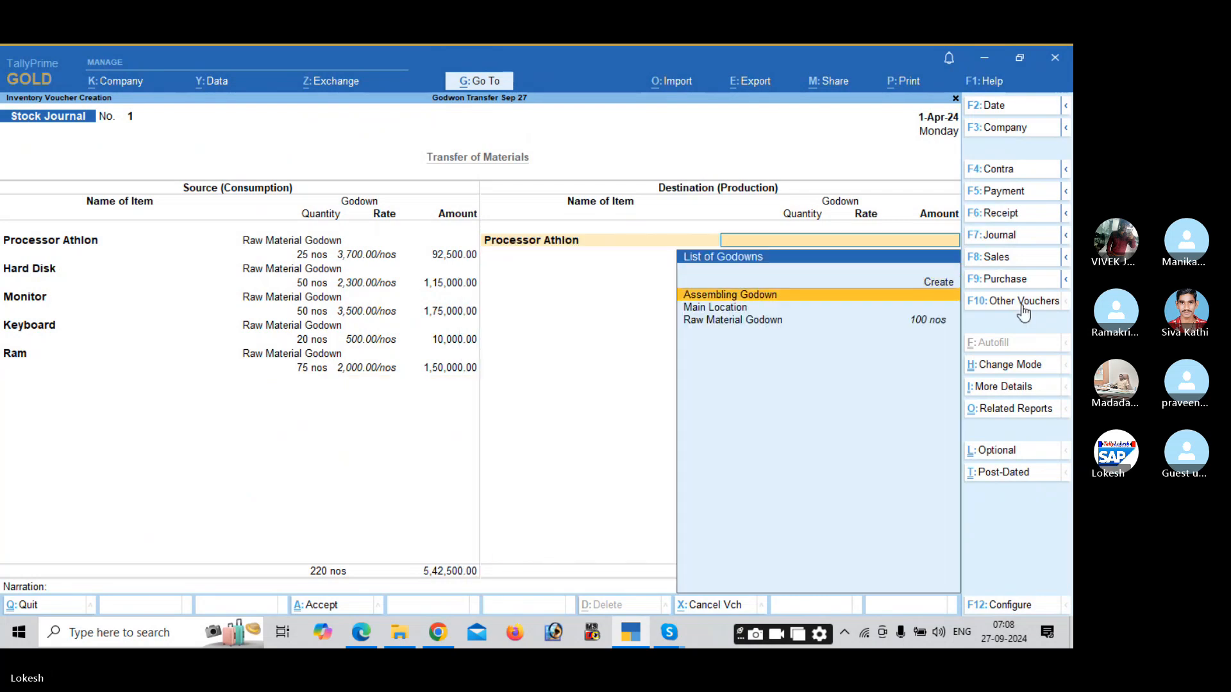
key(Down)
key(Down)
key(Return)
key(Return)
key(Return)
key(Return)
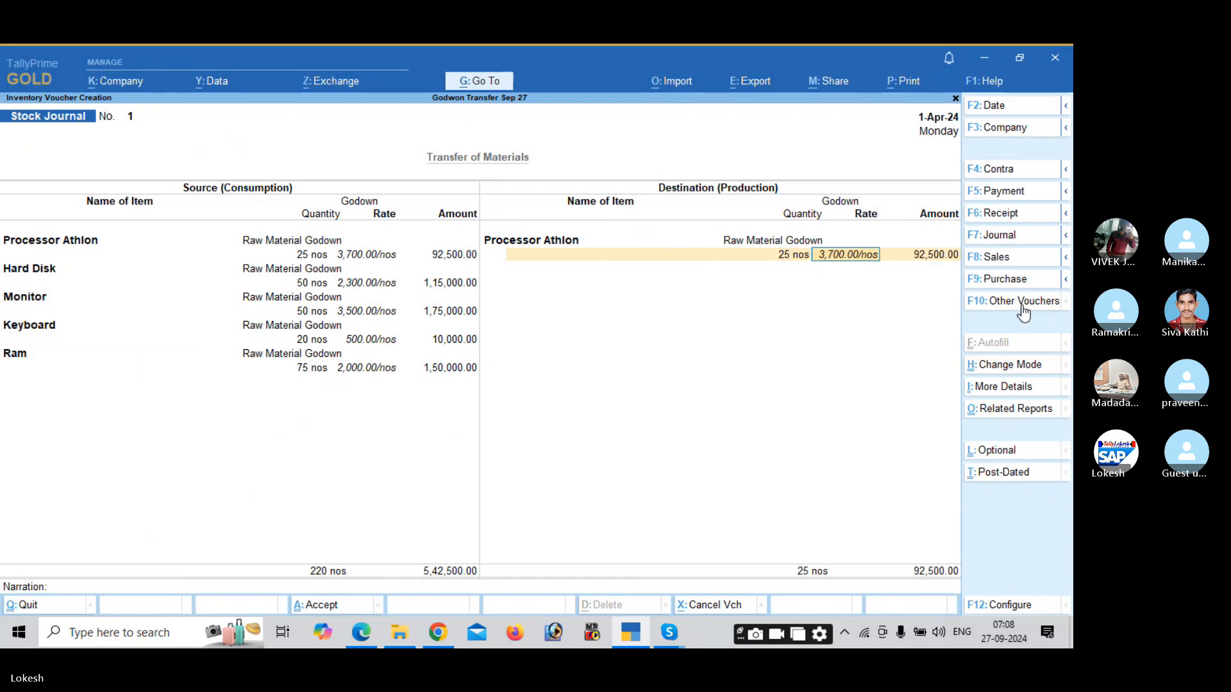
Enter Hard Disk as the second destination item with Raw Material Godown and a quantity of 50 nos.
key(Down)
key(Return)
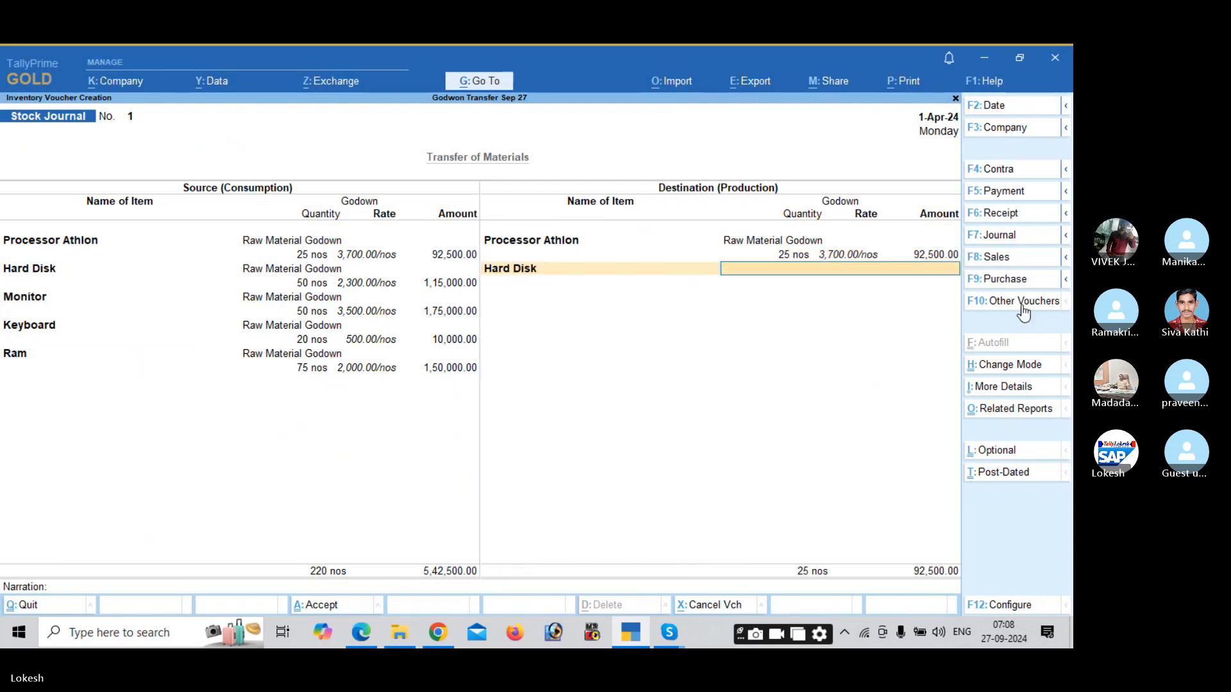
key(Down)
key(Down)
key(Down)
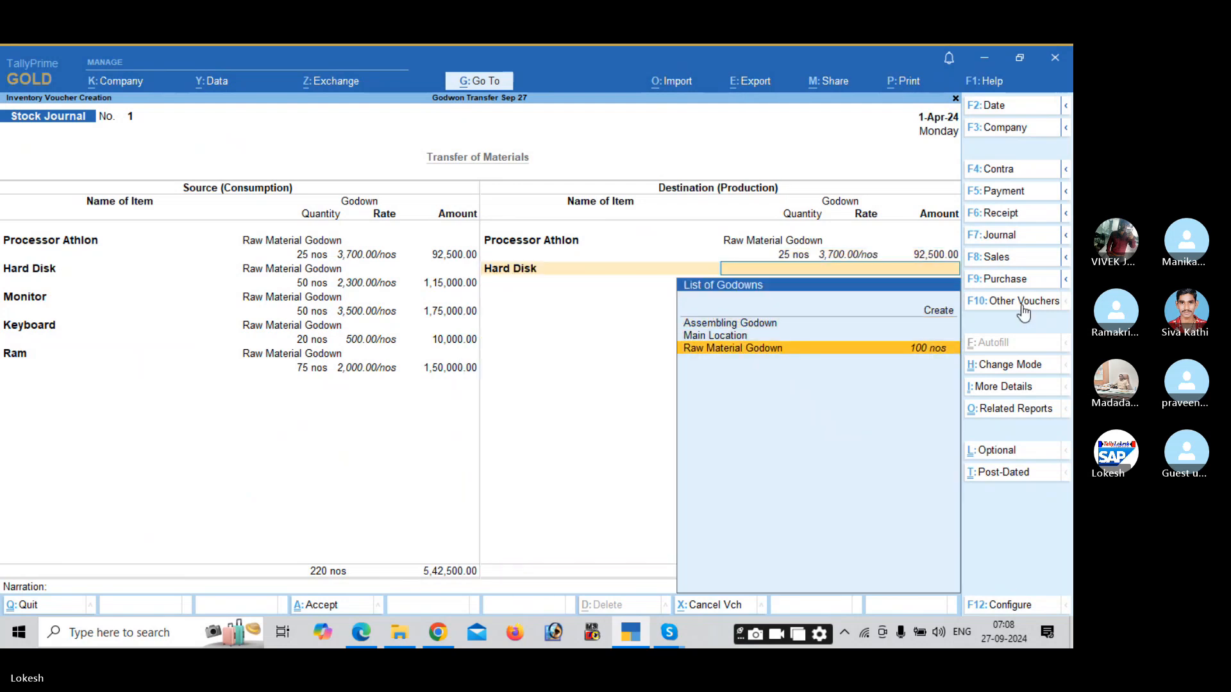
key(Return)
text(50)
key(Return)
key(Return)
key(Return)
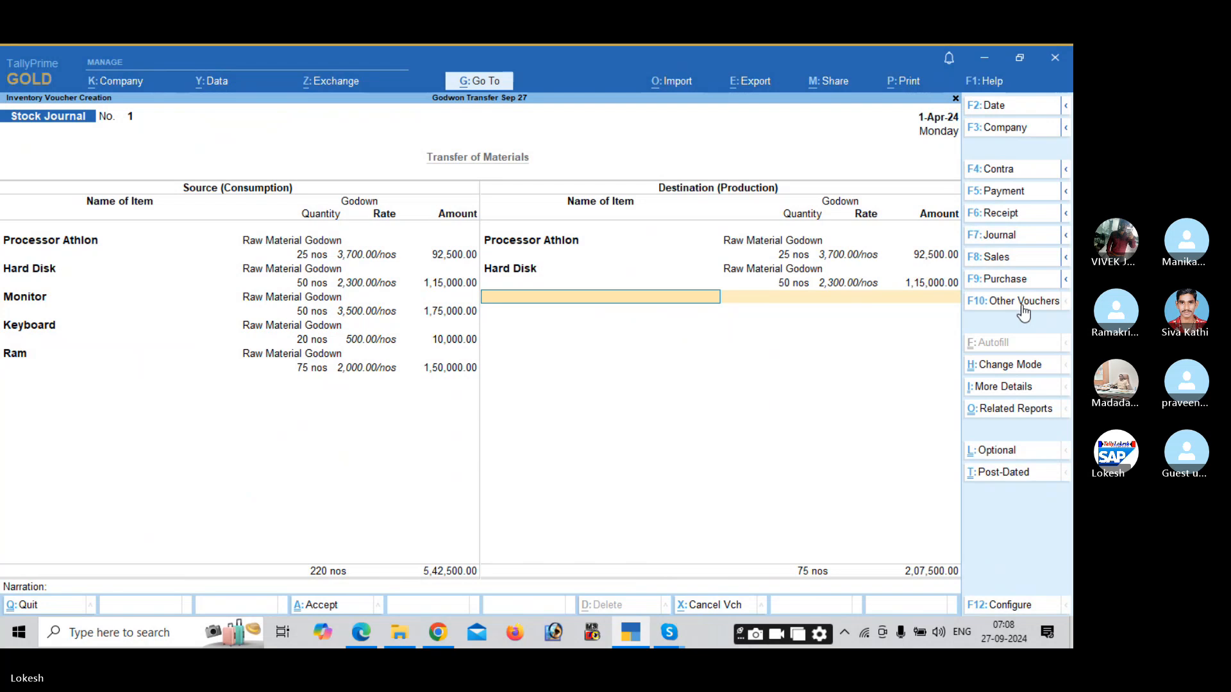
Enter Monitor as the third destination item with Raw Material Godown and a quantity of 50 nos.
text(m)
key(Return)
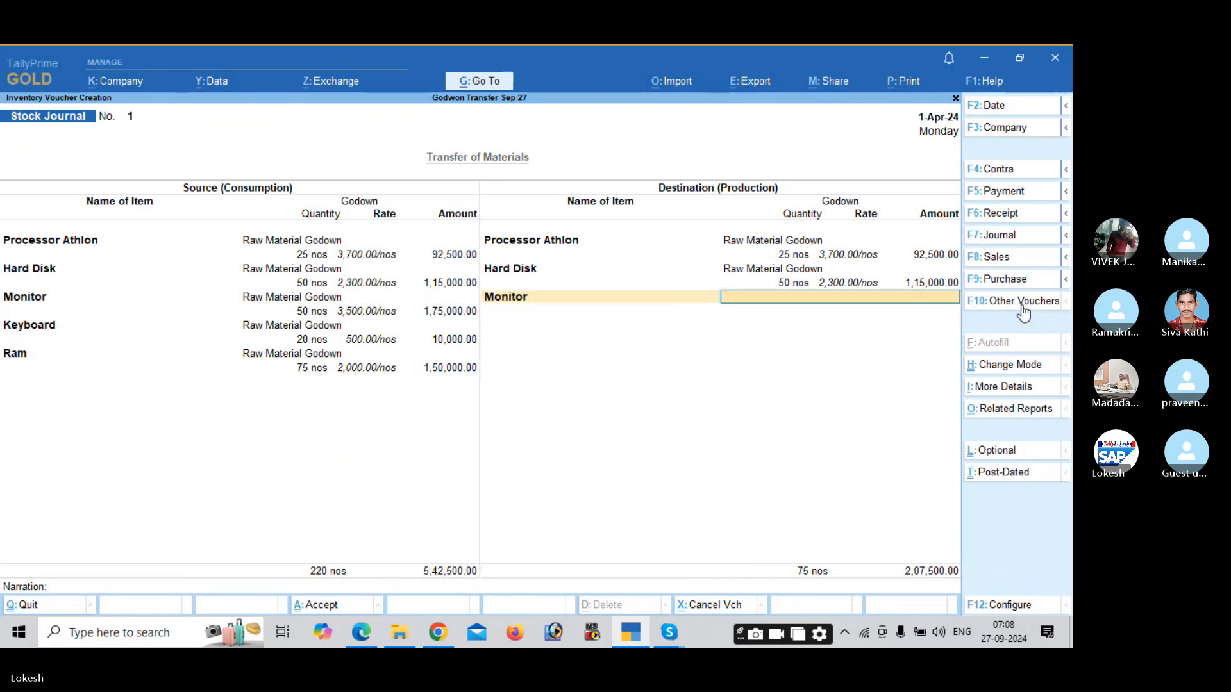
key(Down)
key(Down)
key(Down)
key(Return)
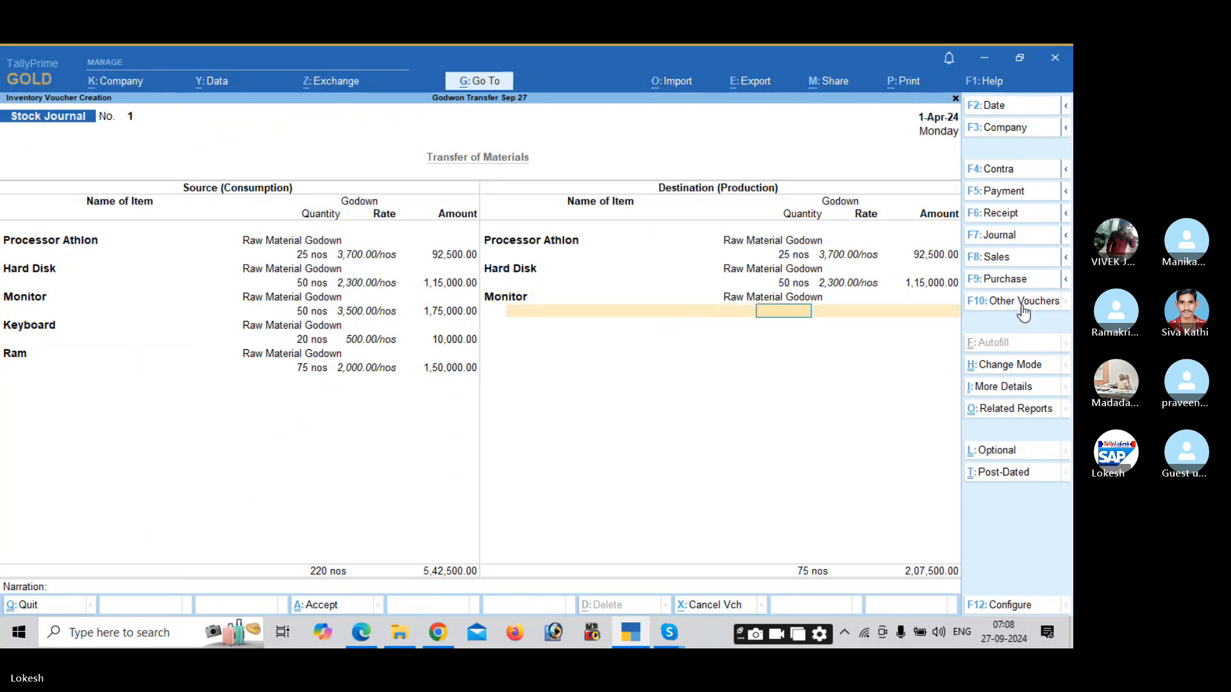
text(50)
key(Return)
key(Return)
key(Return)
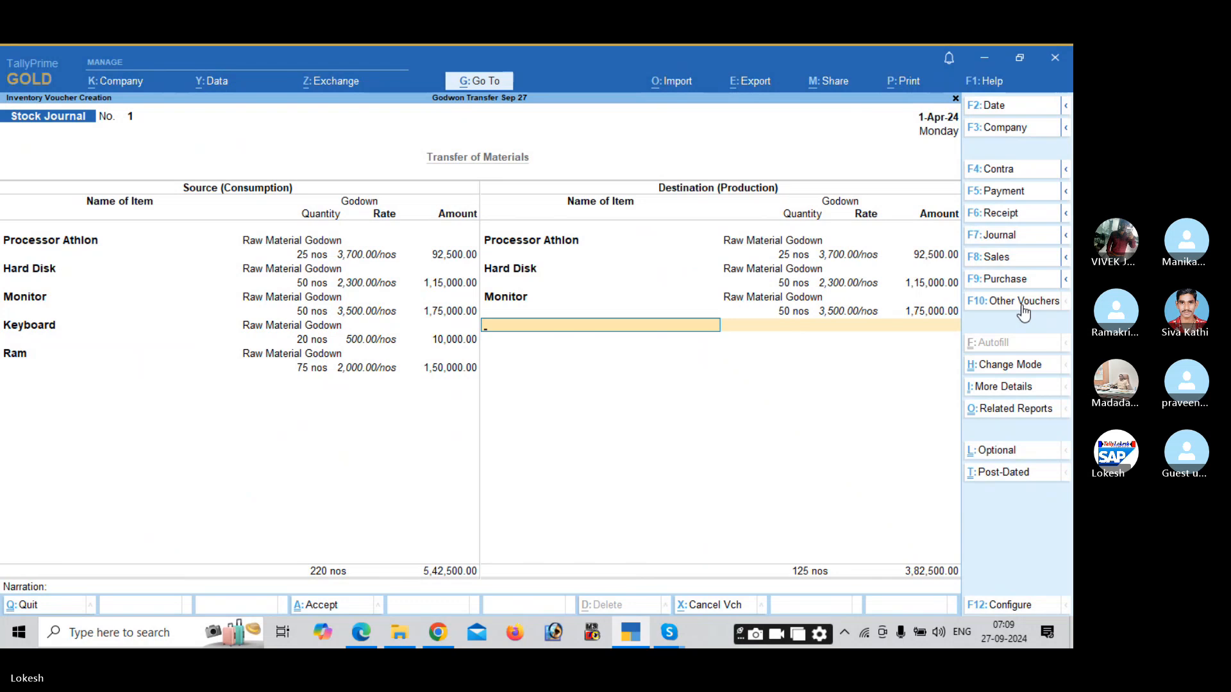
Enter Keyboard as the fourth destination item of the stock journal.
text(k)
key(Return)
key(Down)
key(Down)
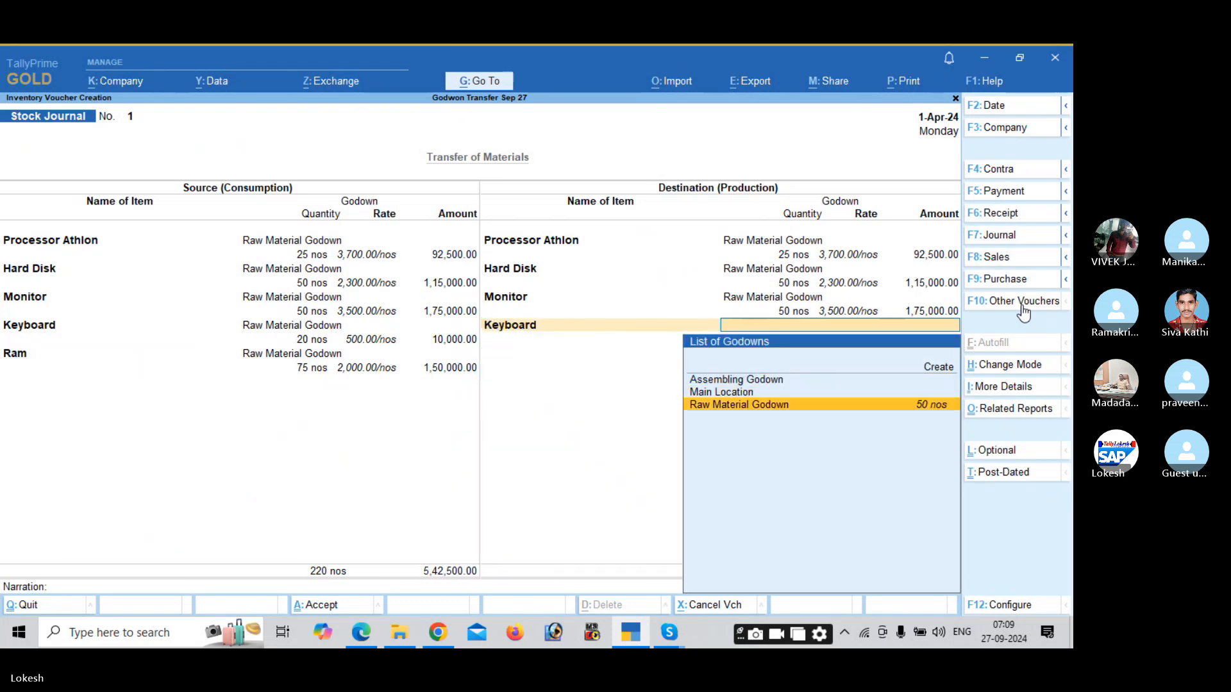
key(Up)
key(Up)
Go back to the first destination item, Processor Athlon, and change its godown to Assembling Godown.
key(BackSpace)
key(BackSpace)
key(BackSpace)
key(BackSpace)
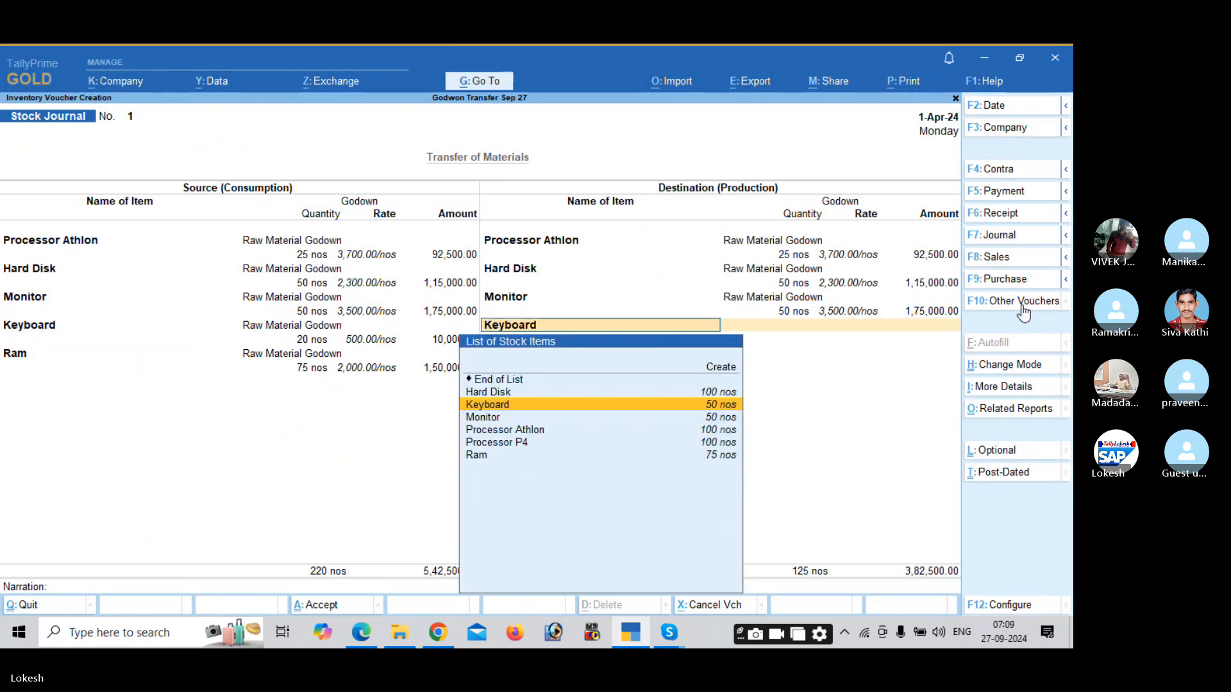
key(BackSpace)
key(BackSpace)
key(BackSpace)
key(BackSpace)
key(BackSpace)
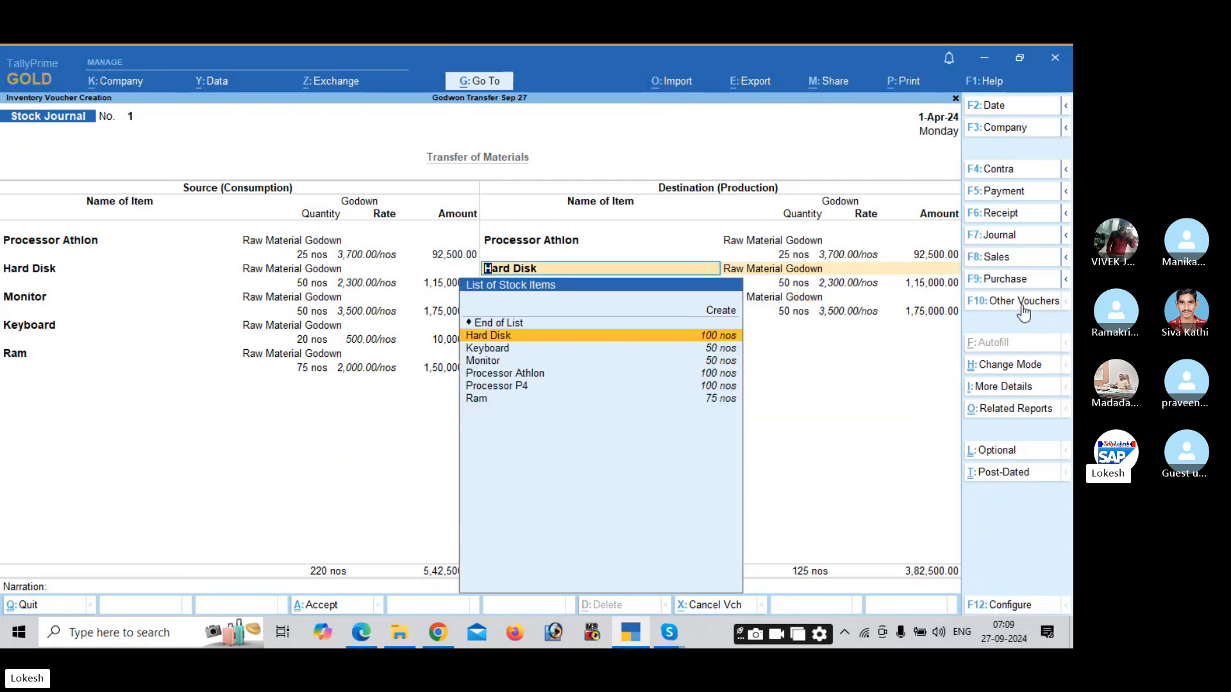
key(BackSpace)
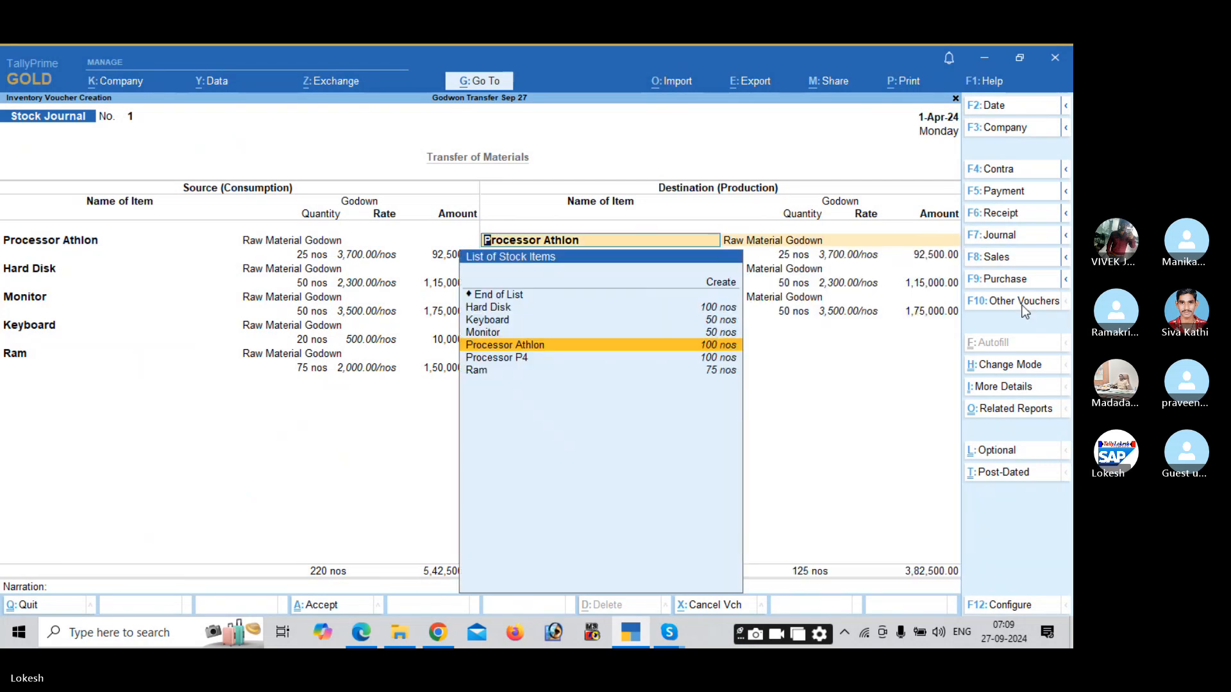
key(Return)
key(Up)
key(Up)
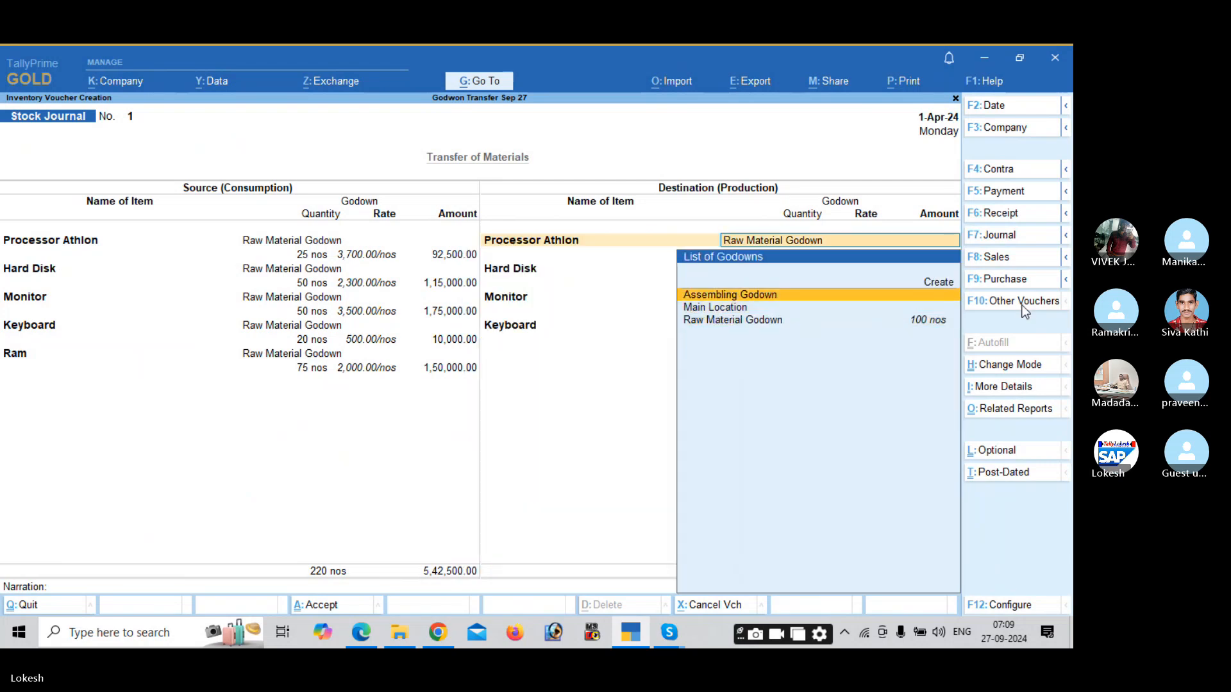
key(Return)
key(Return)
key(Return)
key(Return)
Change the destination godown of Hard Disk to Assembling Godown, keeping its quantity and rate.
key(Return)
key(Up)
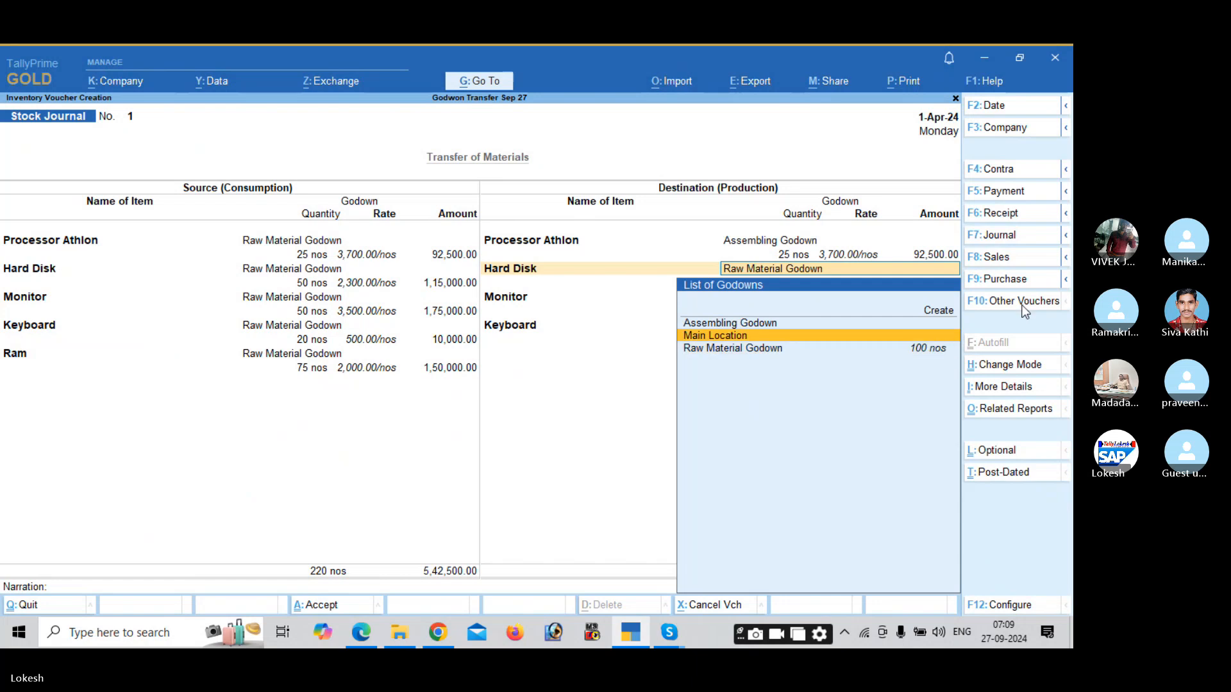
key(Up)
key(Return)
key(Escape)
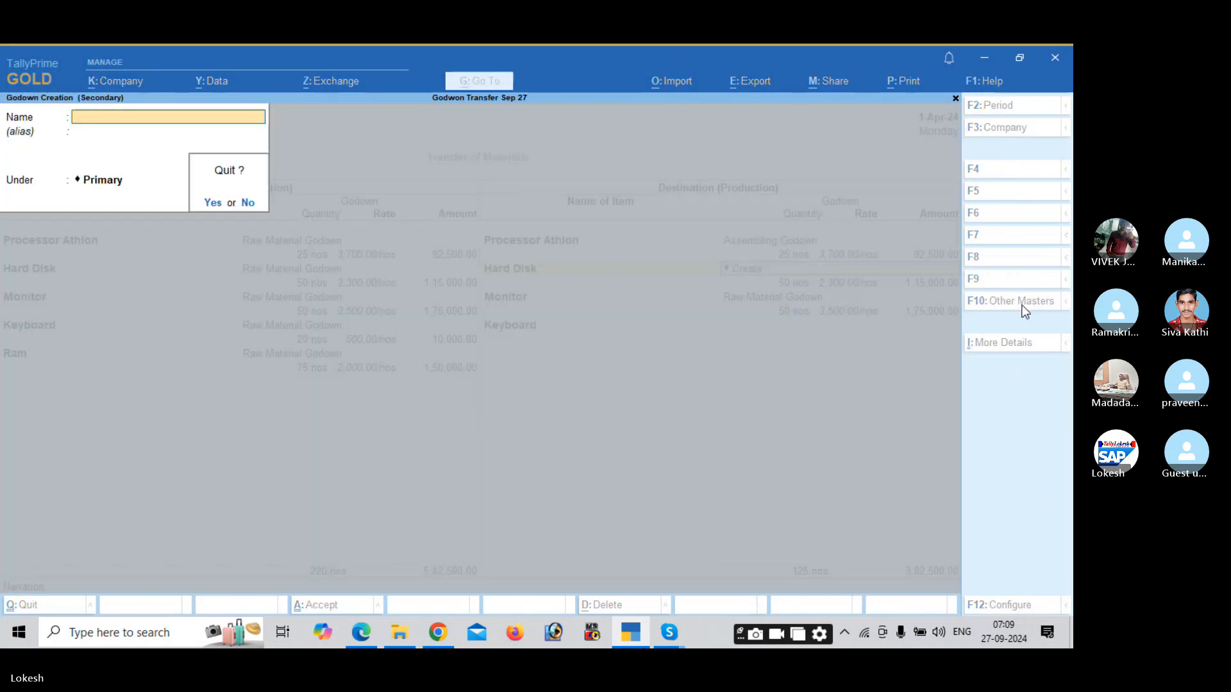
key(Return)
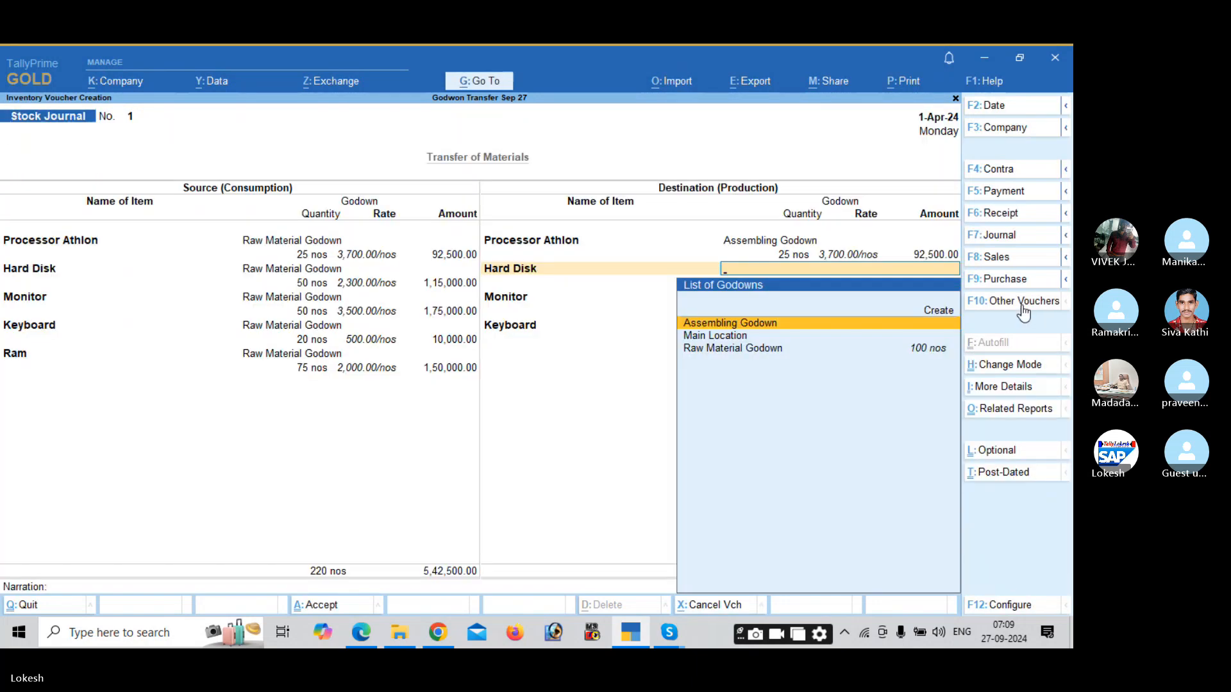
key(Return)
key(Return)
key(Return)
key(Return)
Change the destination godown of Monitor to Assembling Godown, keeping its quantity and rate.
key(Return)
key(Up)
key(Up)
key(Up)
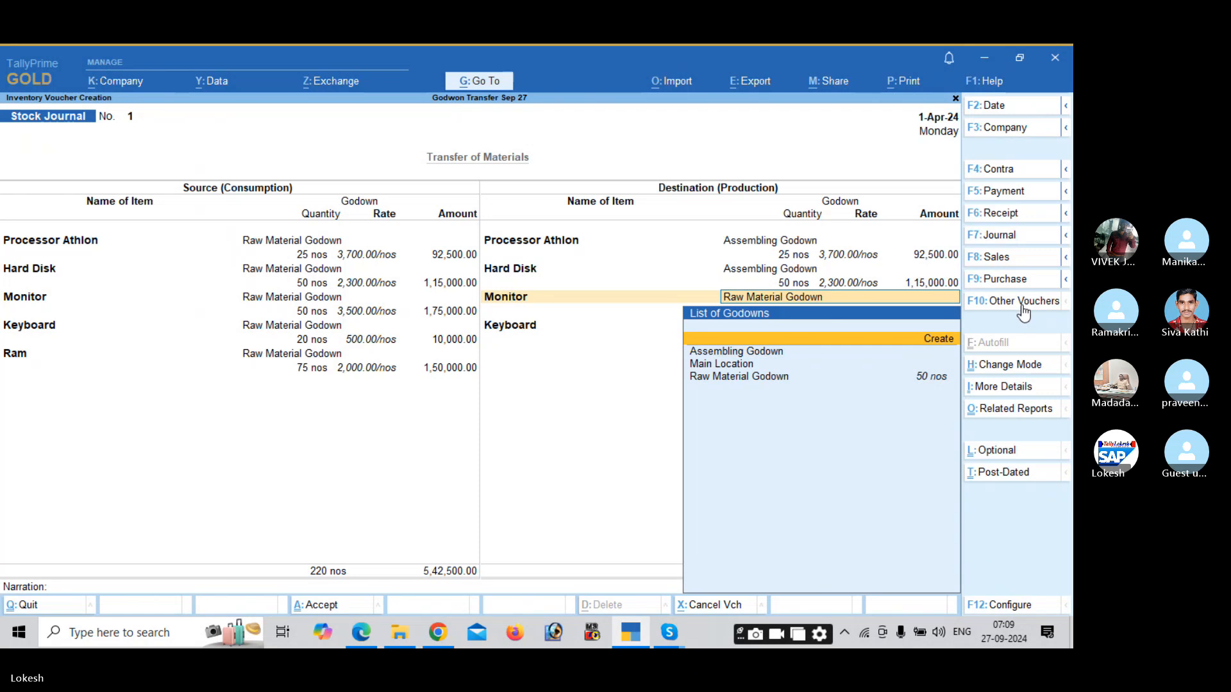
key(Down)
key(Return)
key(Return)
key(Return)
key(Return)
Assign Assembling Godown to the destination item Keyboard with a quantity of 20 nos.
key(Return)
key(Return)
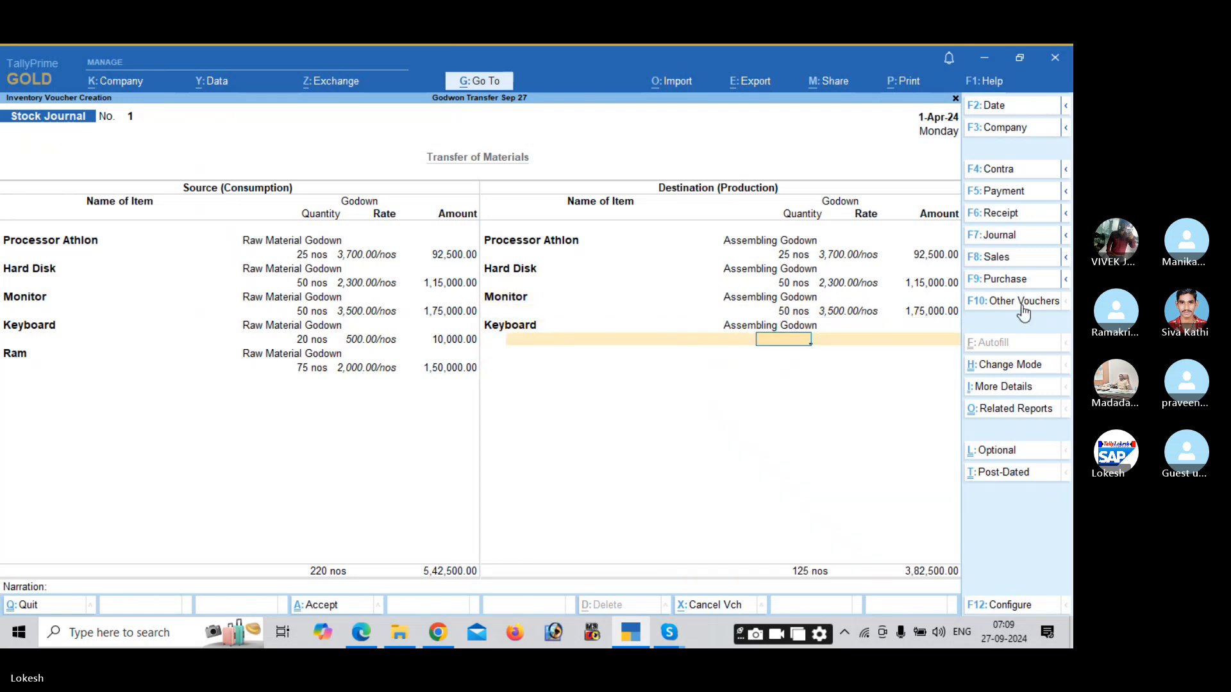
key(Return)
key(Return)
key(Return)
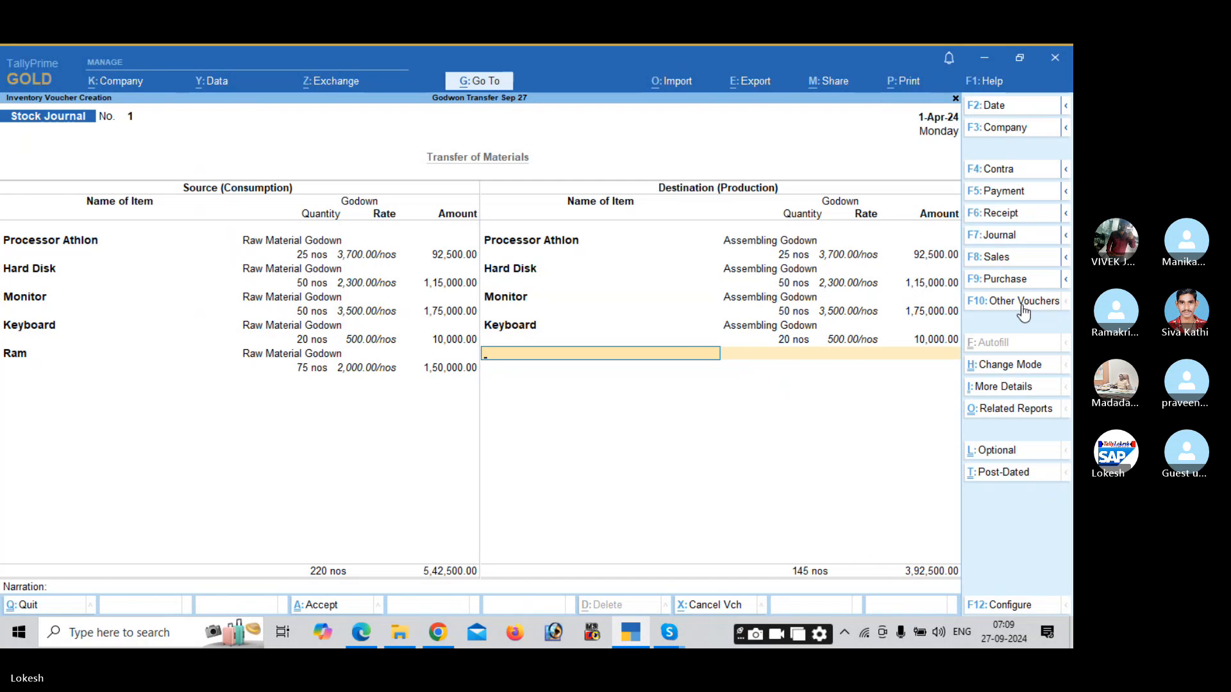
Enter Ram as the fifth destination item with Assembling Godown and 75 nos, and save the stock journal without a narration.
text(ra)
key(Return)
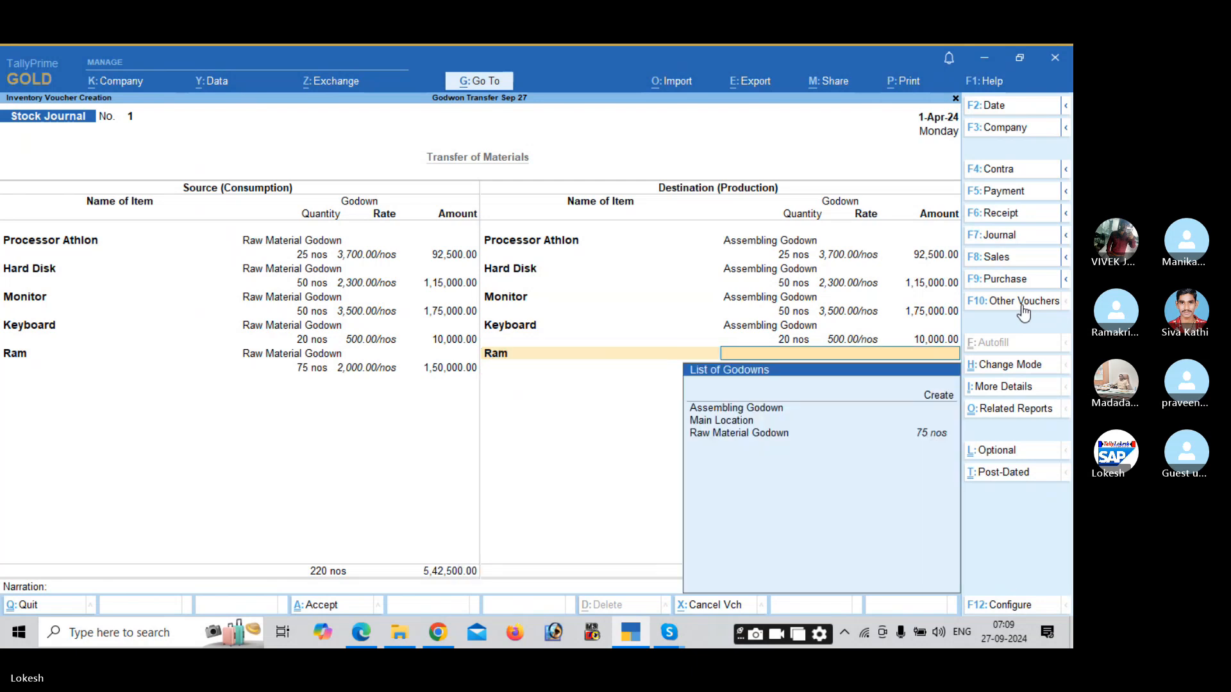
key(Return)
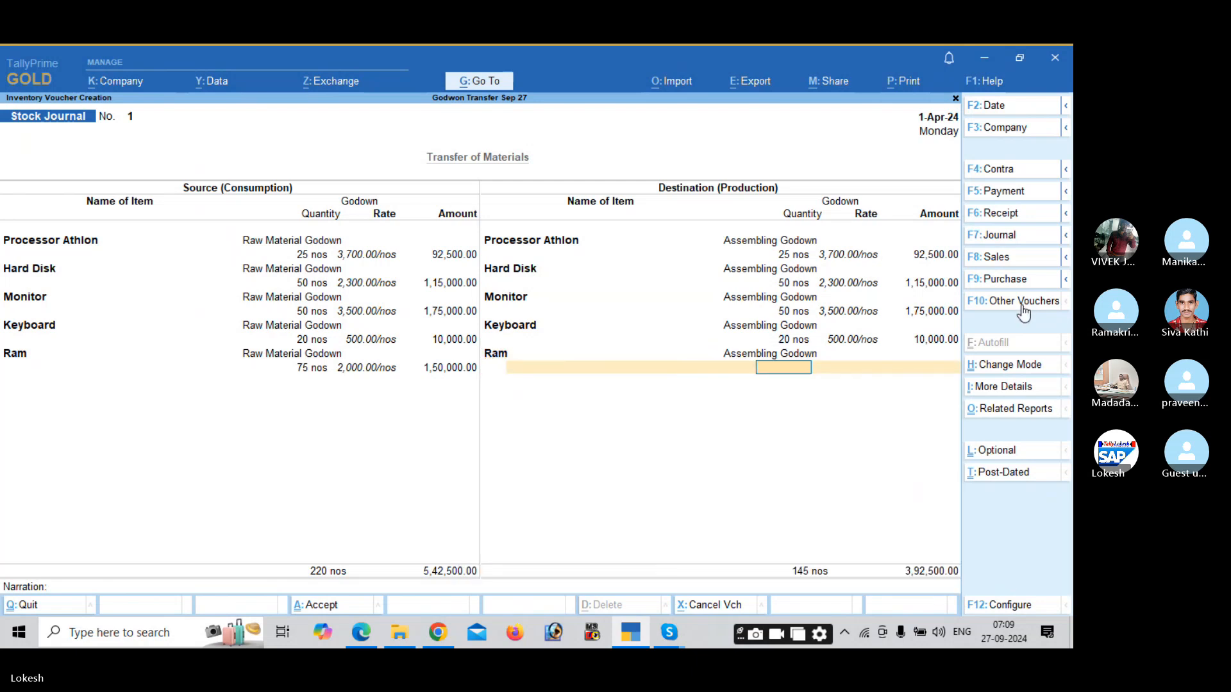
text(75)
key(Return)
key(Return)
key(Return)
key(Return)
key(Return)
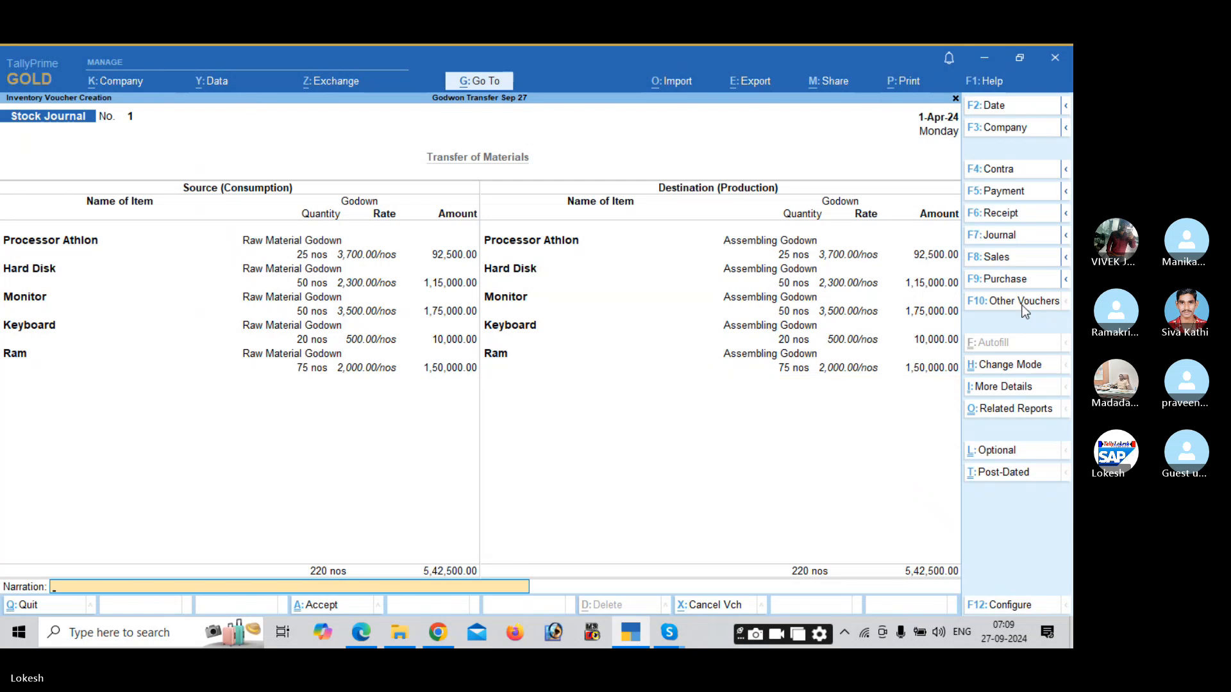
key(Return)
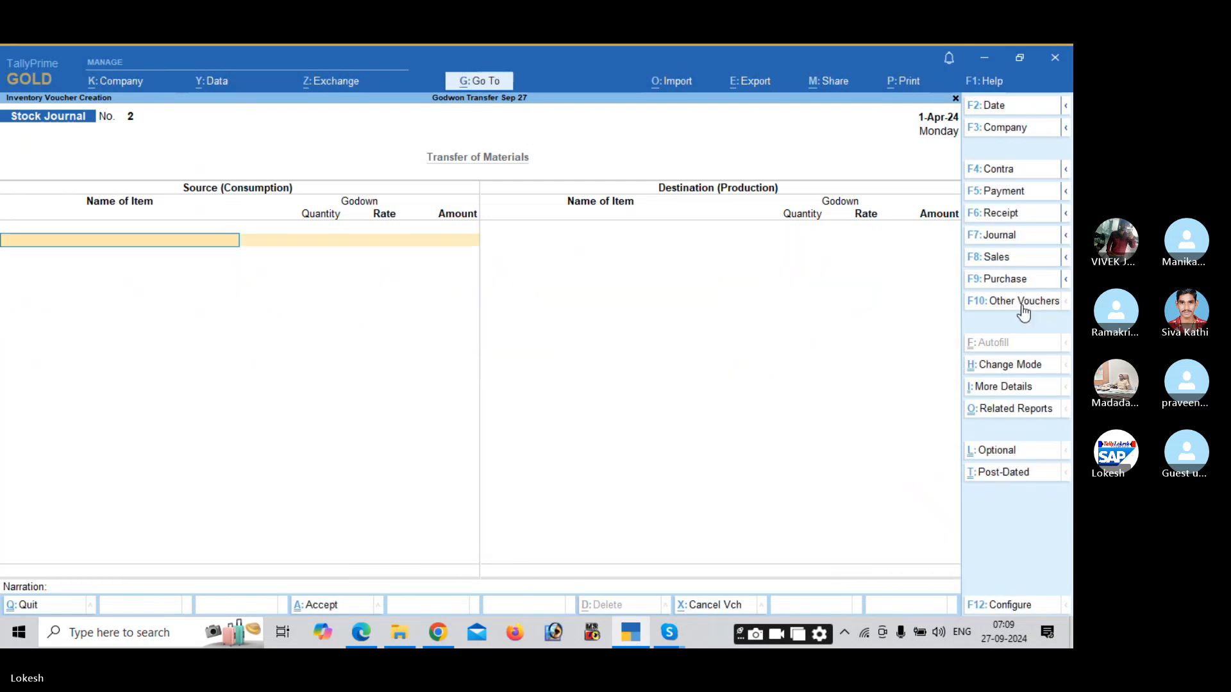
Start a Journal voucher for the PDF's credit furniture purchase and debit Furniture with 20,000.
click(1029, 236)
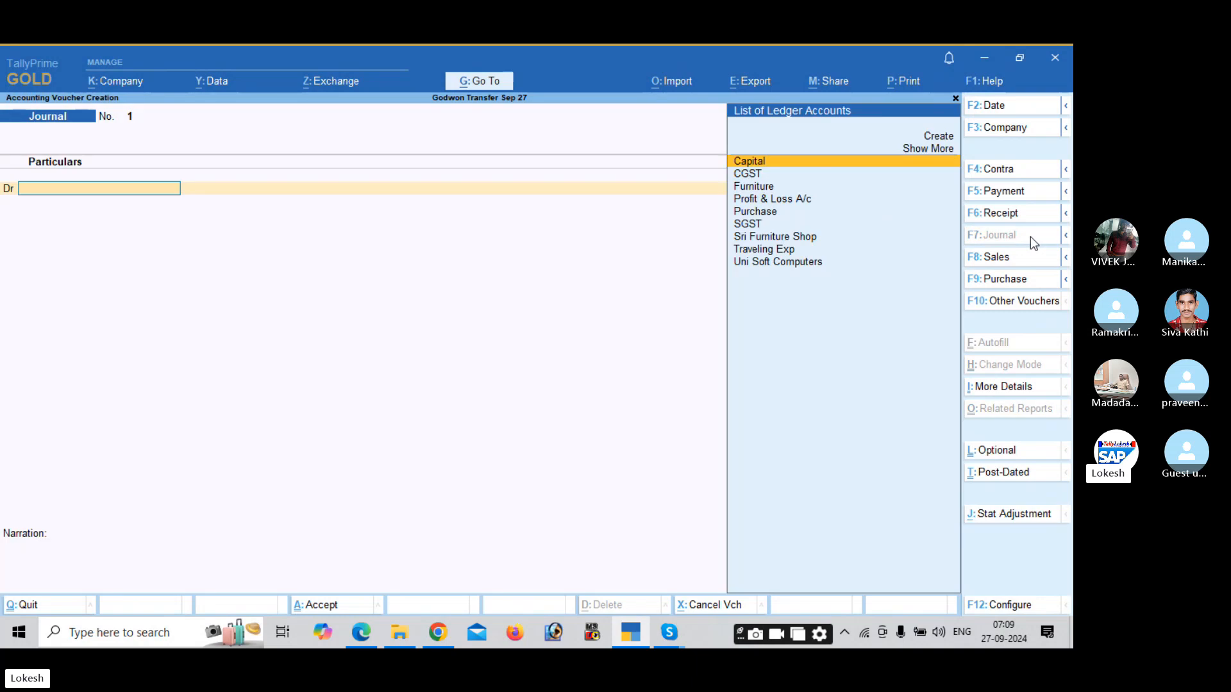
key(alt+Tab)
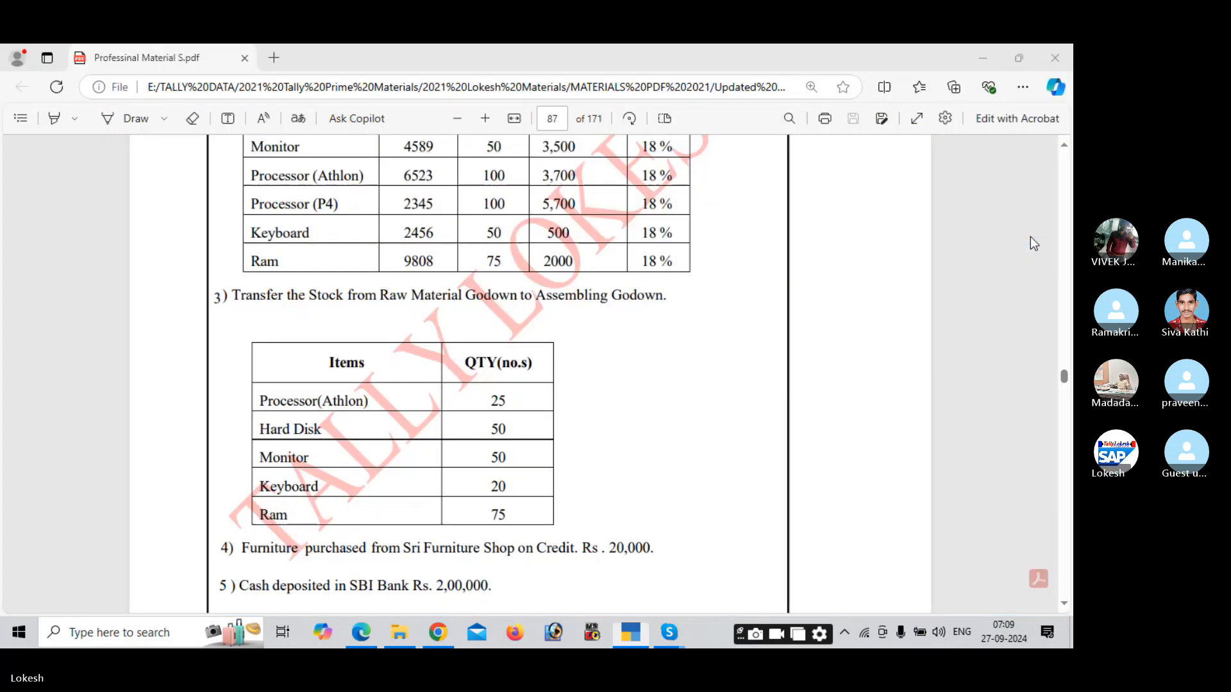
scroll(1030, 238, down, 4)
key(alt+Tab)
text(f)
key(Return)
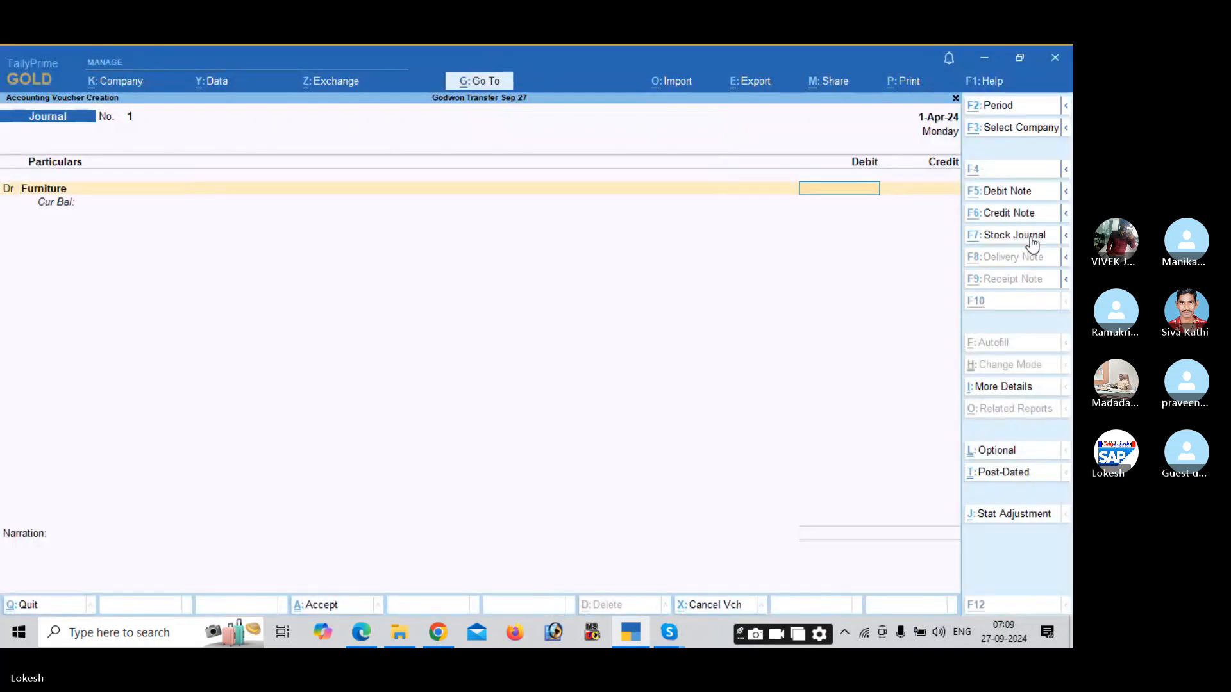
key(alt+Tab)
text(2000)
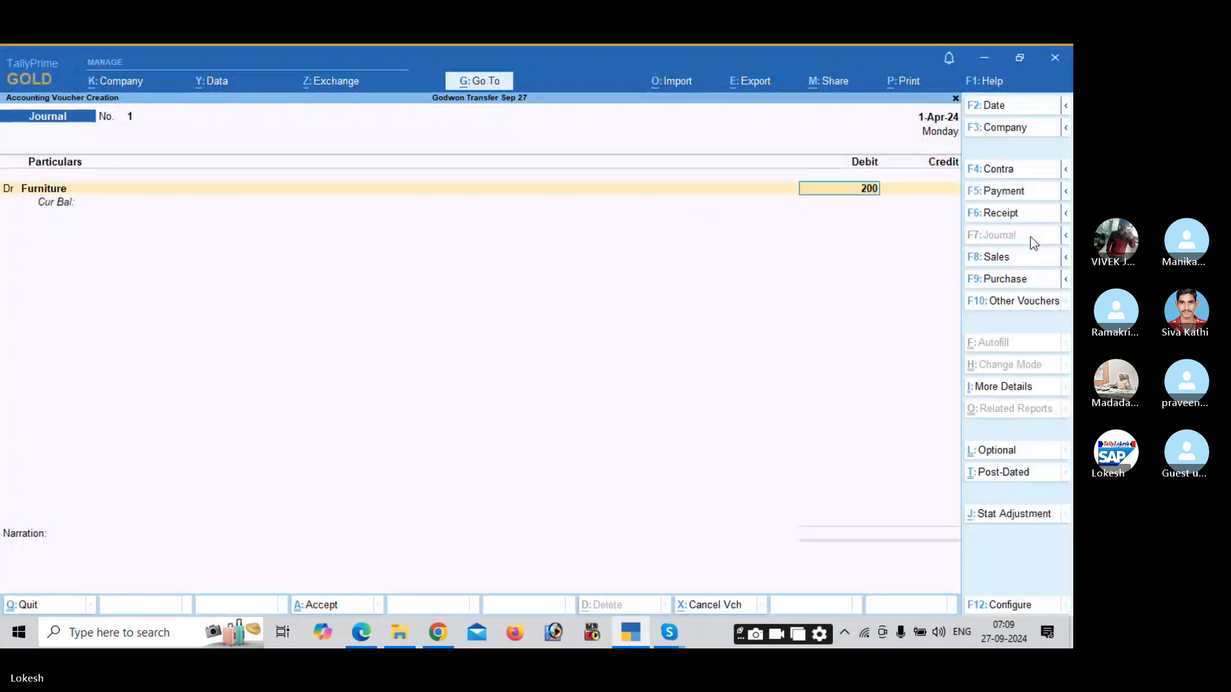
key(alt+Tab)
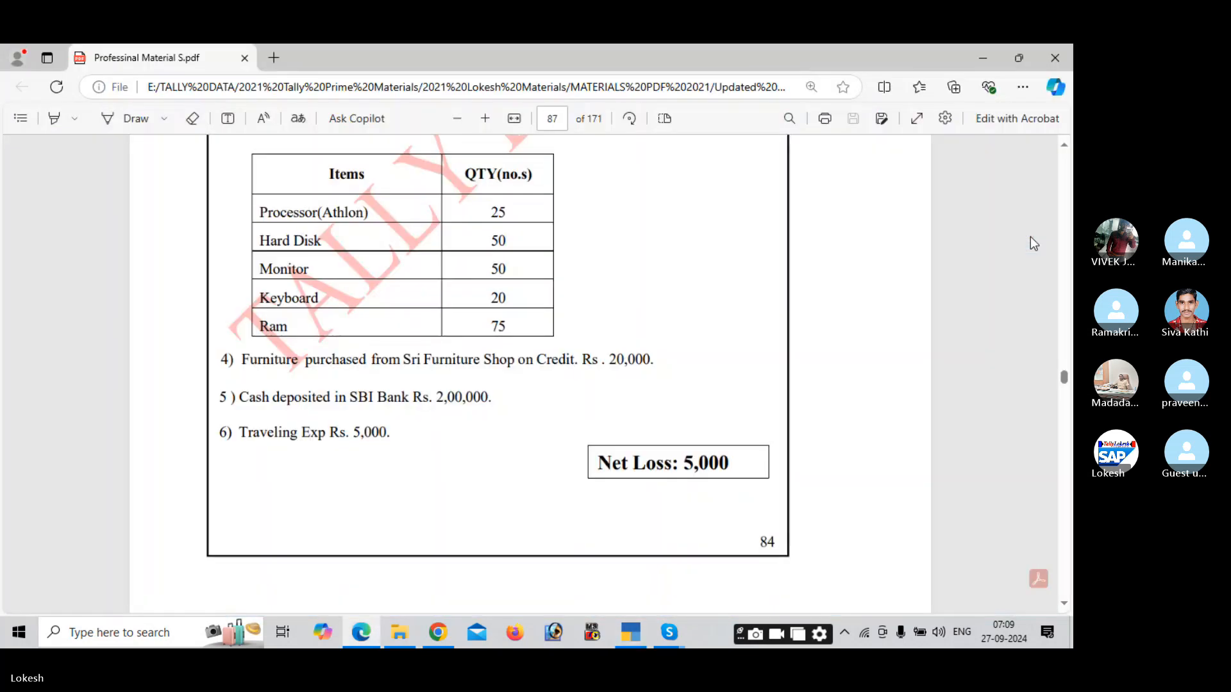
key(alt+Tab)
key(Return)
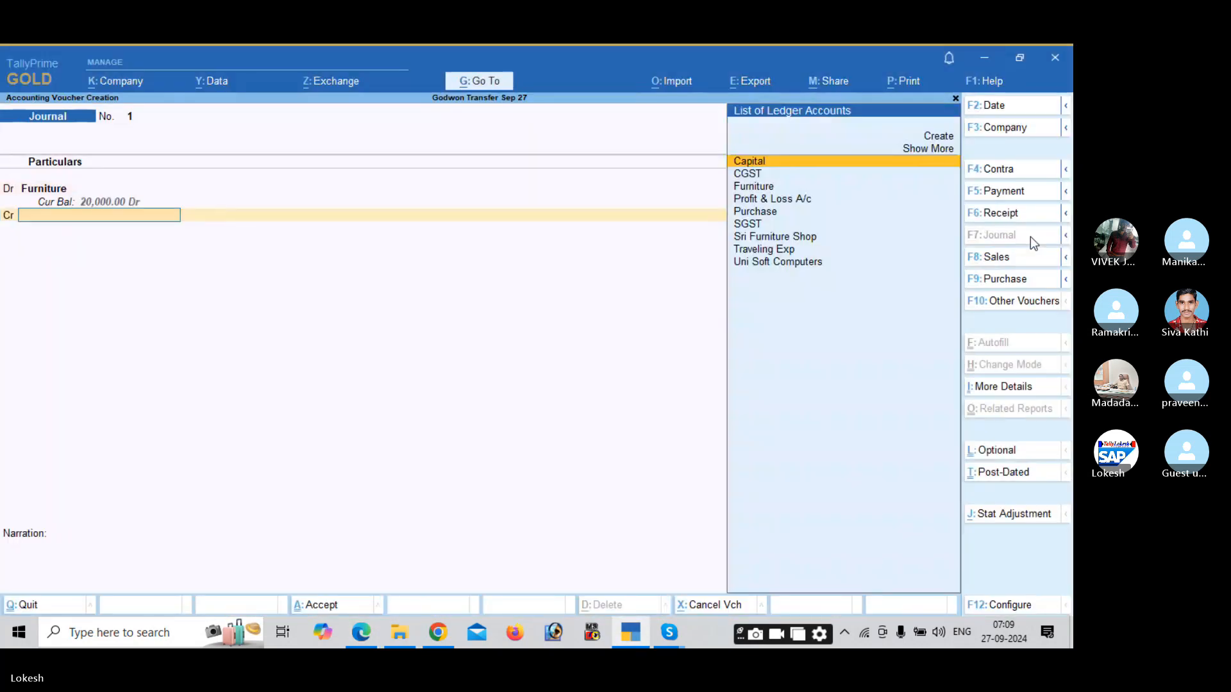
Credit Sri Furniture Shop with 20,000 and save the journal voucher.
text(SR)
key(Return)
key(Return)
key(Return)
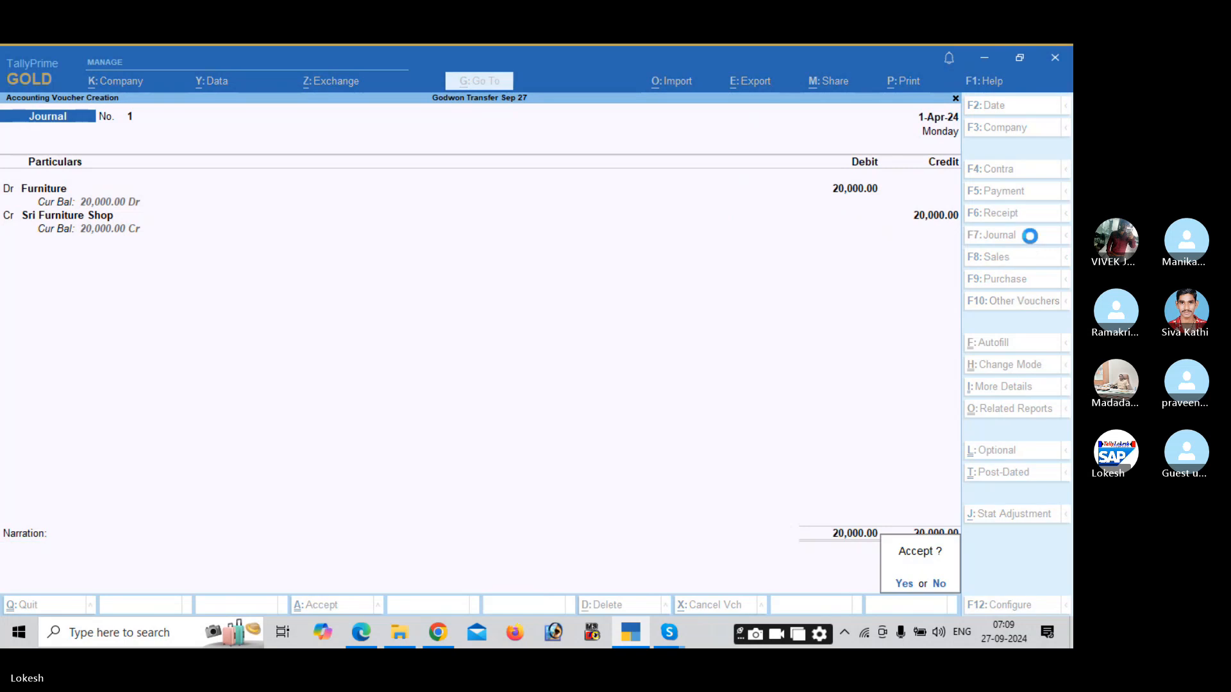
key(Return)
Start a Contra voucher for the PDF's bank deposit and credit Cash with 2,00,000.
key(alt+Tab)
key(alt+Tab)
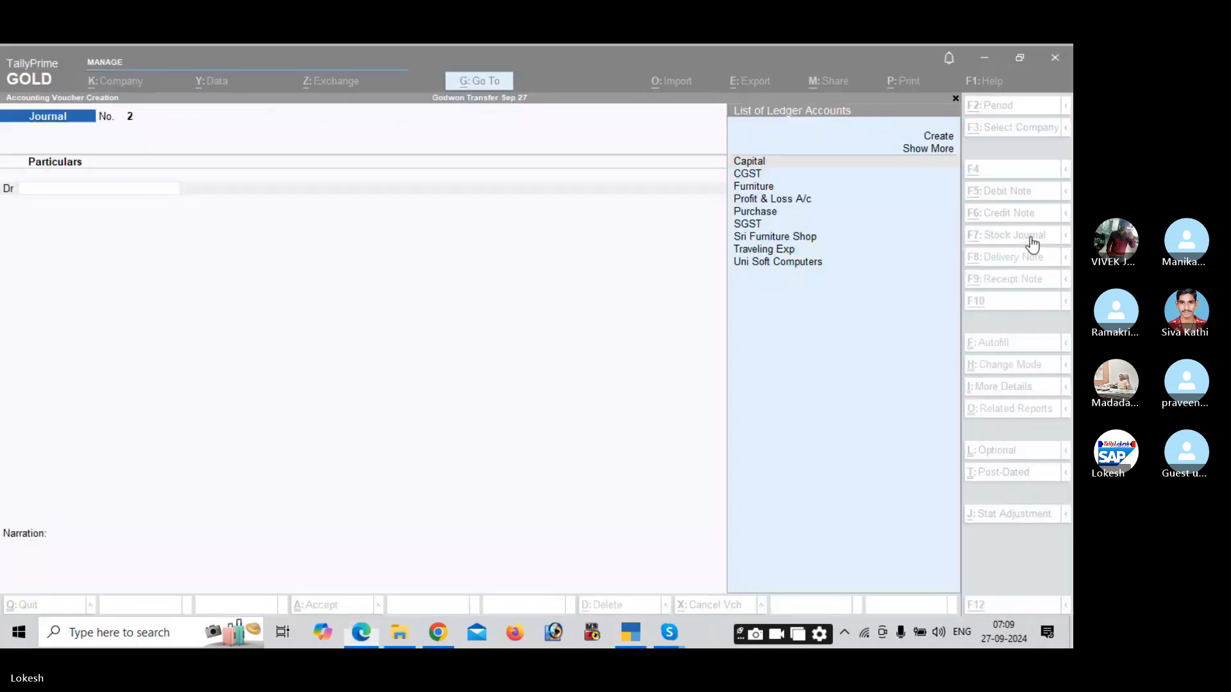
click(1016, 171)
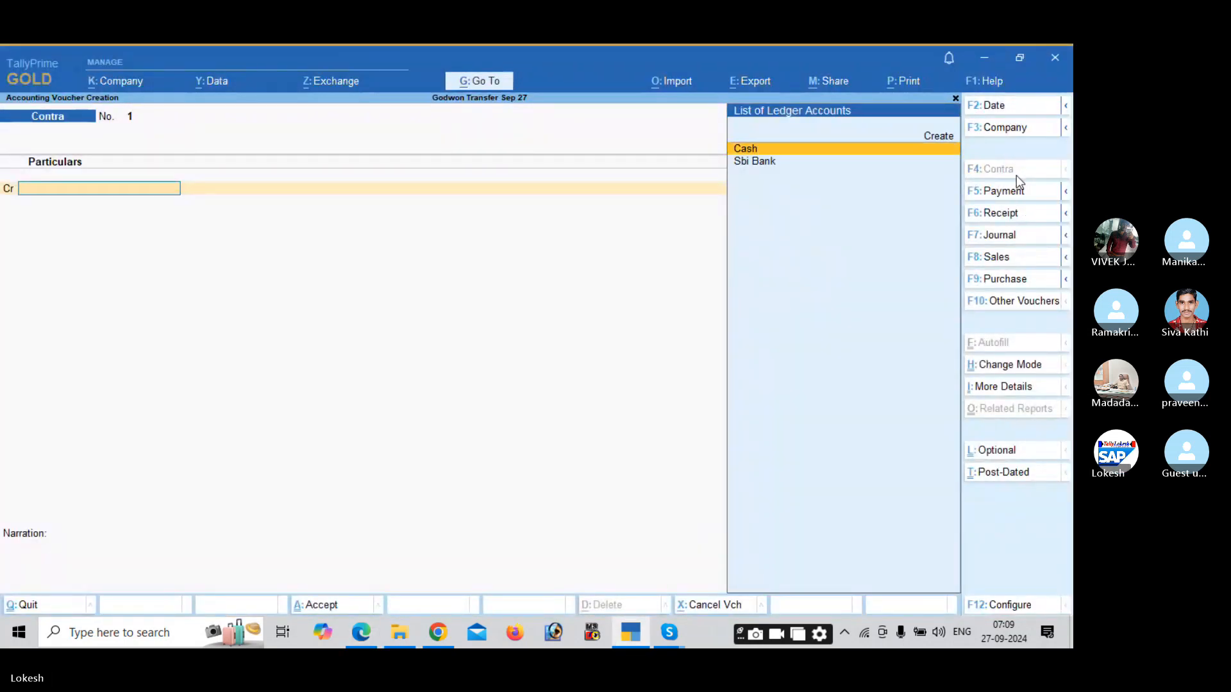
key(Return)
key(alt+Tab)
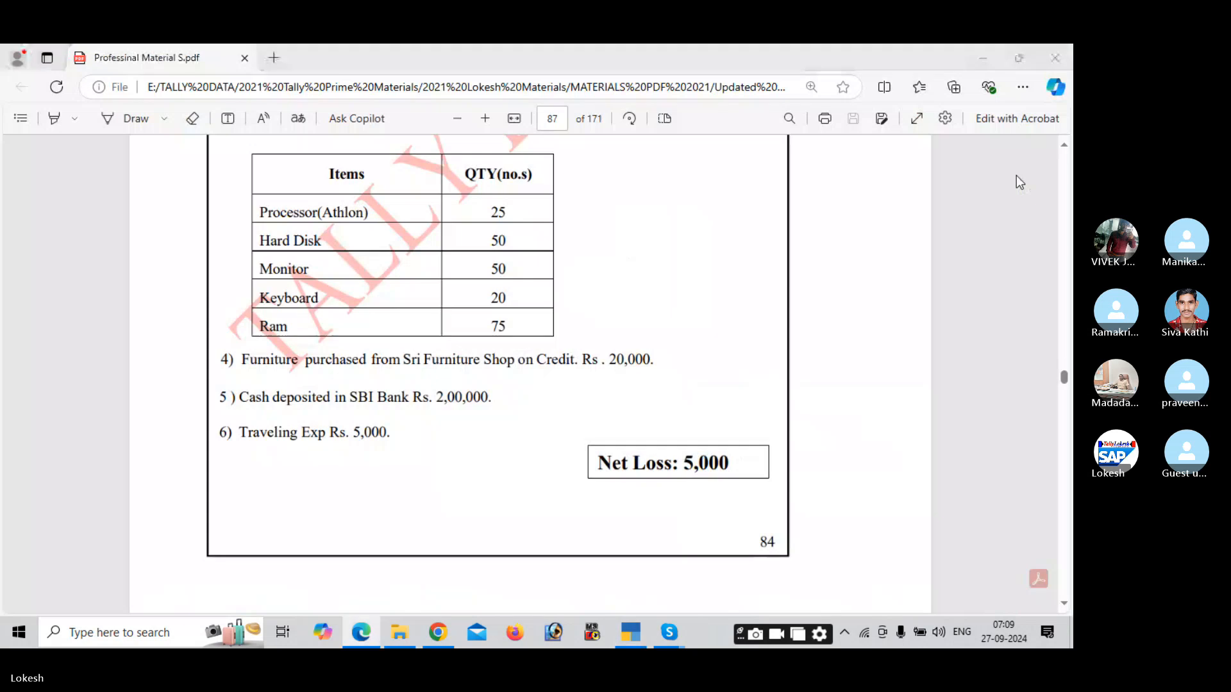
key(alt+Tab)
text(2000)
key(Return)
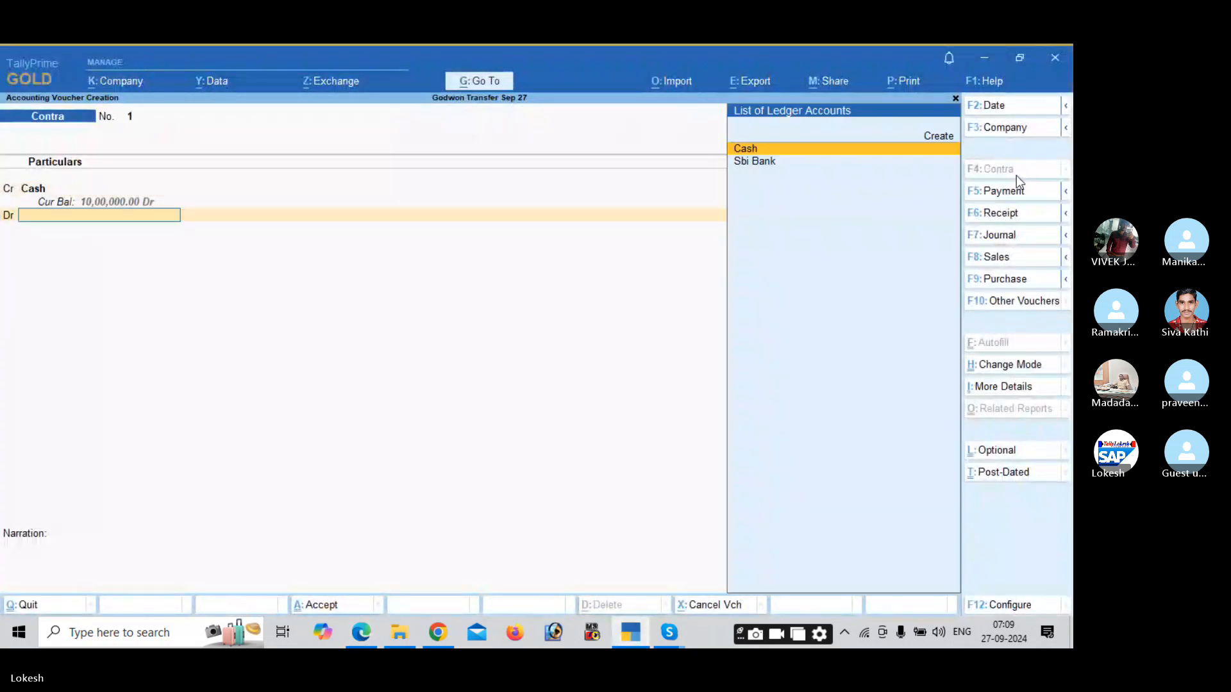
Debit Sbi Bank with 2,00,000 and save the contra voucher.
key(Down)
key(Return)
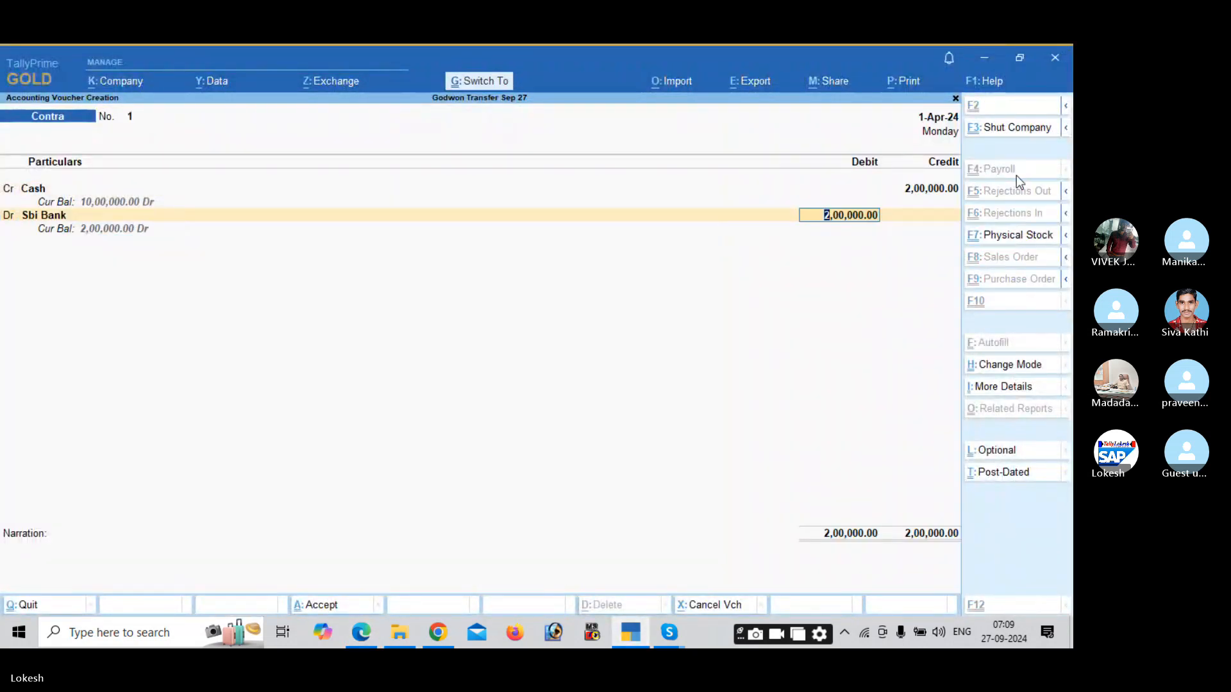
key(ctrl+a)
Start a Payment voucher and debit Traveling Exp with 5,000 as given in the PDF.
click(1012, 196)
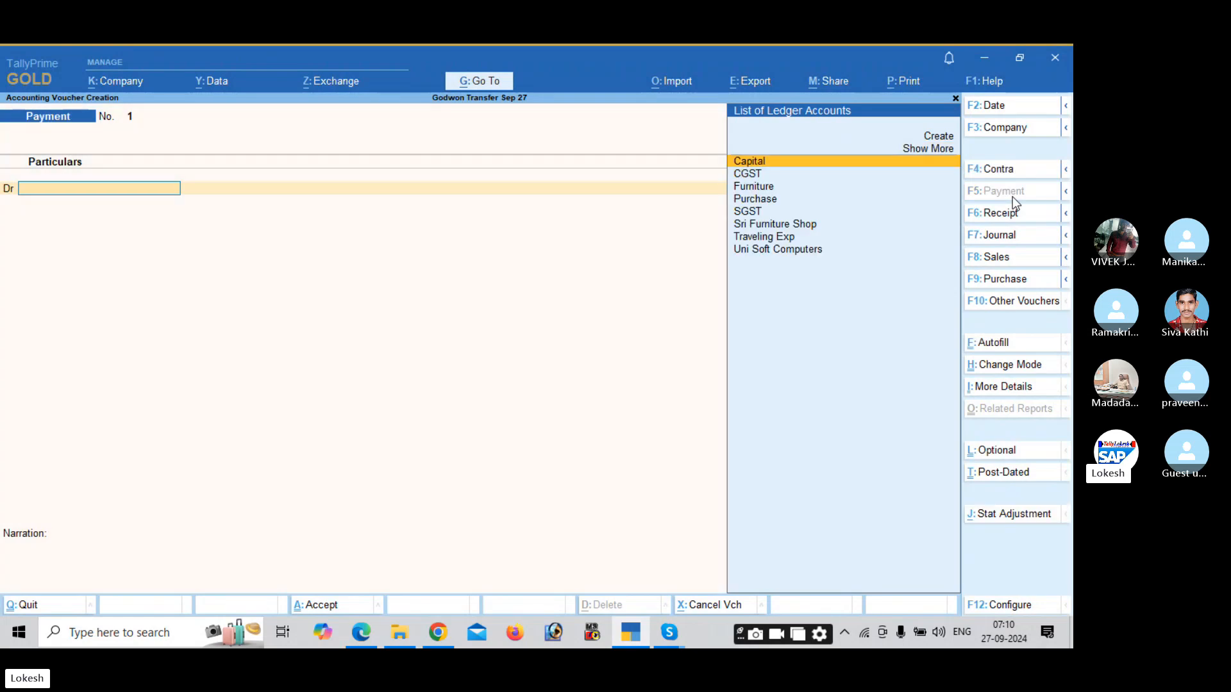
key(alt+Tab)
key(alt+Tab)
text(tra)
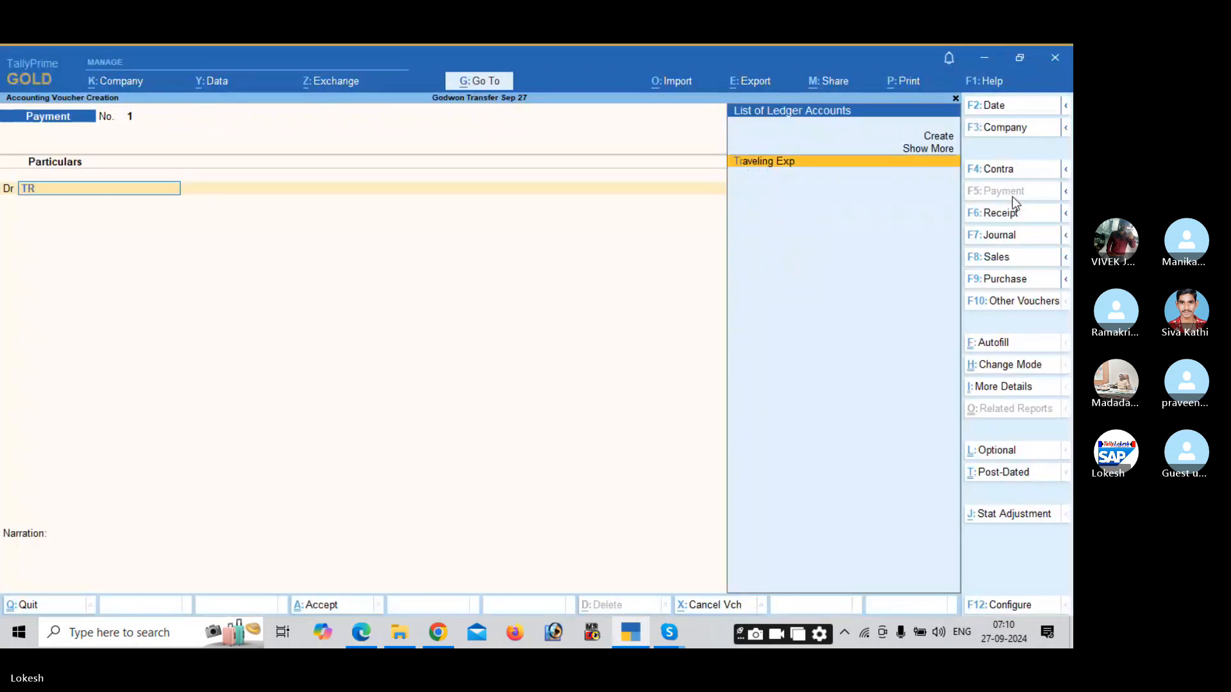
key(Return)
key(alt+Tab)
key(alt+Tab)
text(5000)
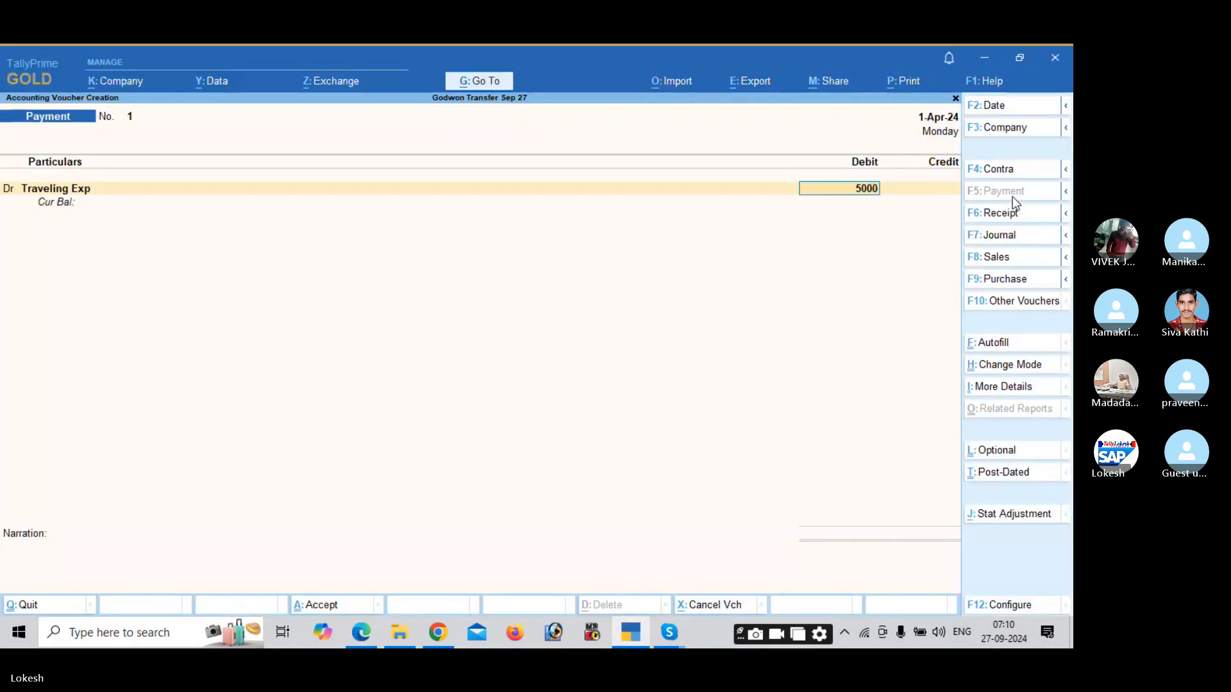
Credit Cash with 5,000 and save the payment voucher.
key(Return)
key(Down)
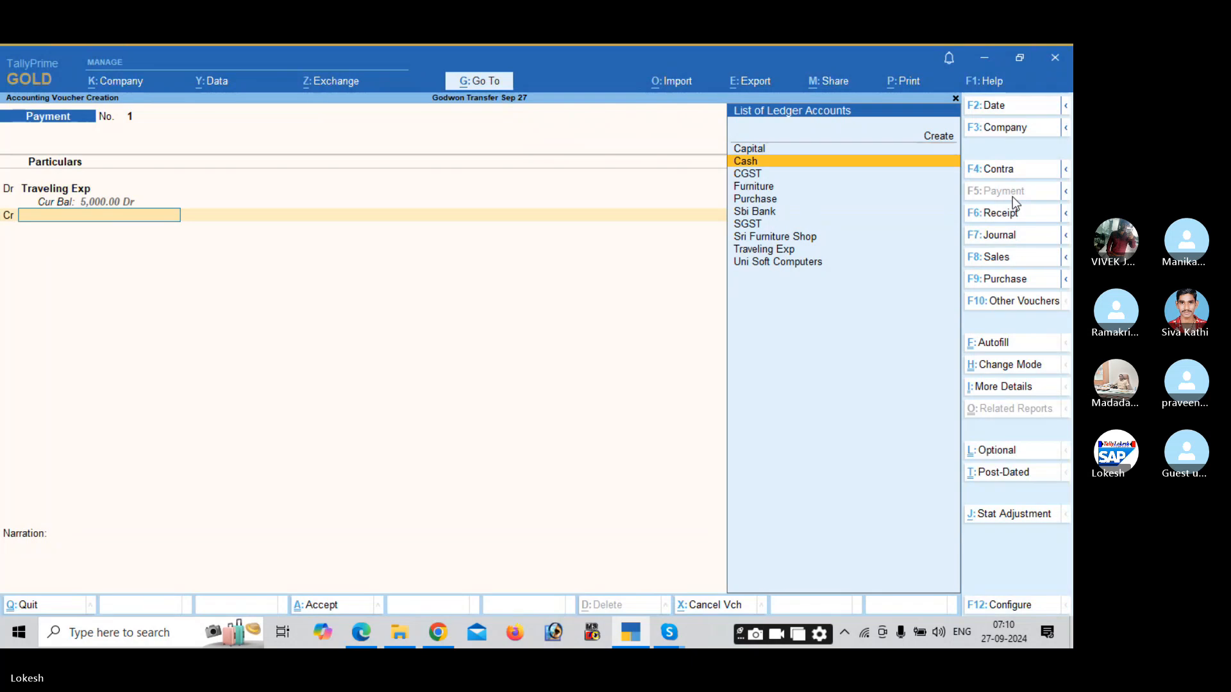
key(Return)
key(Return)
key(Return)
key(Return)
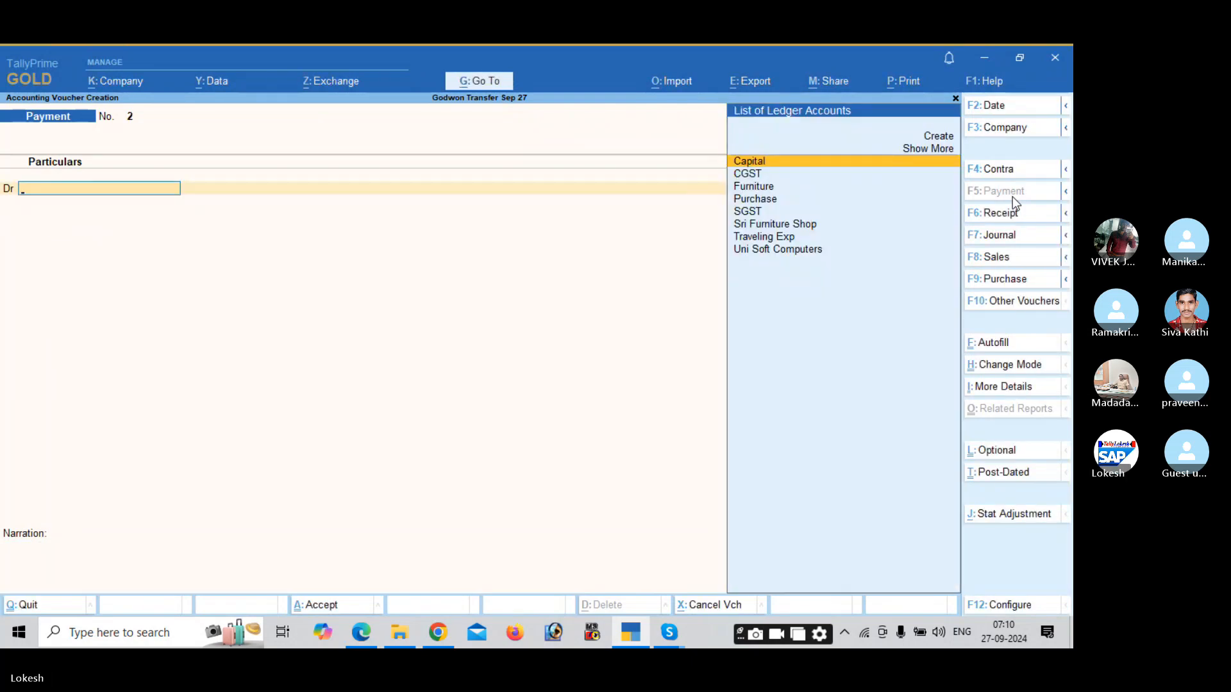
Leave voucher entry for the Gateway of Tally and look at the Day Book.
key(Escape)
key(Return)
key(Down)
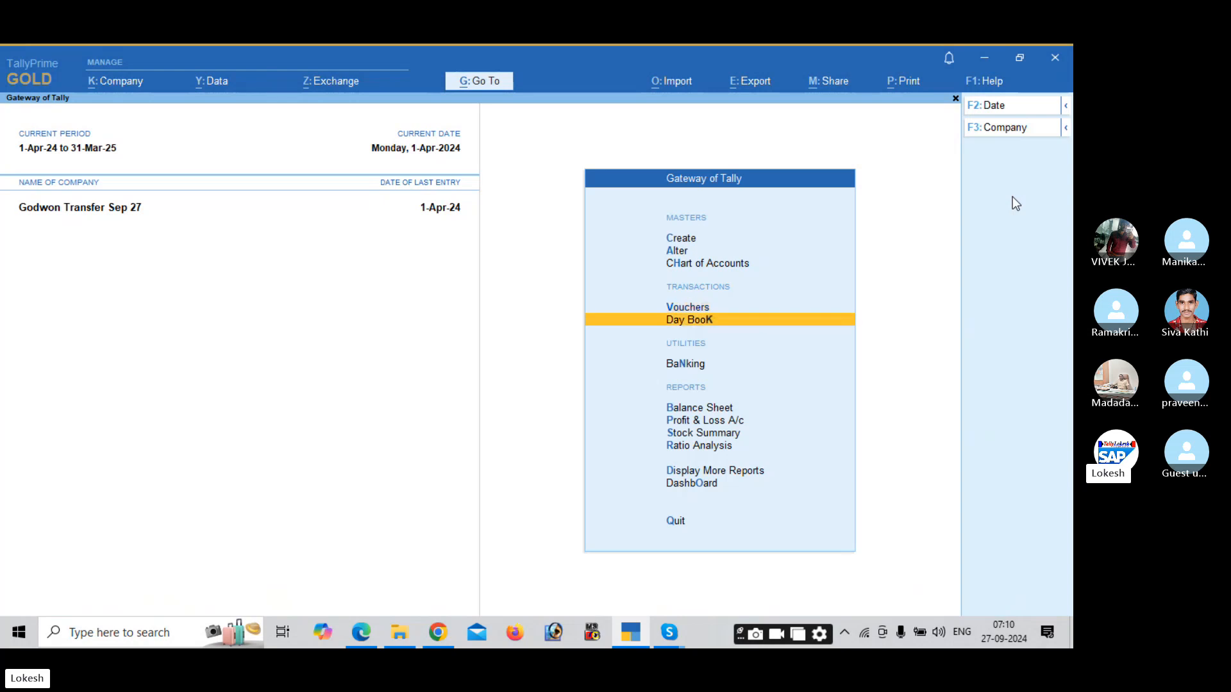
key(Return)
key(Escape)
Go on to the financial reports offered in the Gateway of Tally.
key(Down)
key(Down)
key(Down)
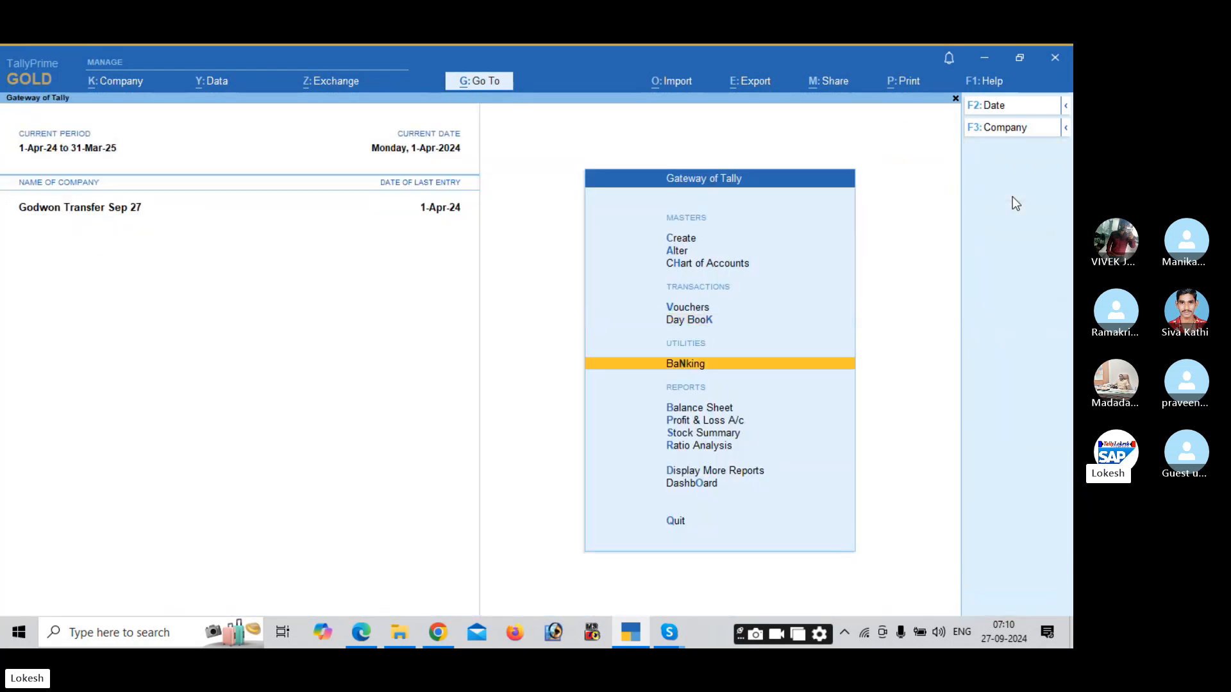
Open the Profit & Loss A/c in detailed view and go to the Nett Loss line.
key(Return)
key(alt+F1)
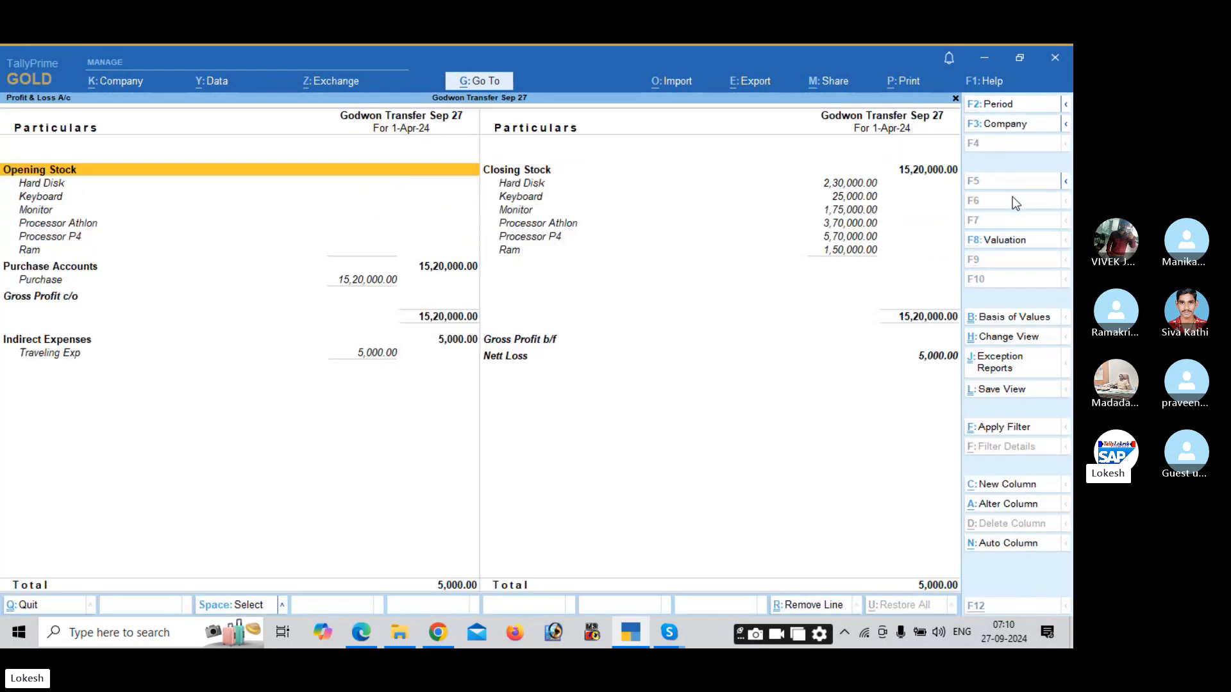
key(Right)
key(Down)
key(Down)
key(Down)
key(Down)
key(Down)
key(Down)
key(Down)
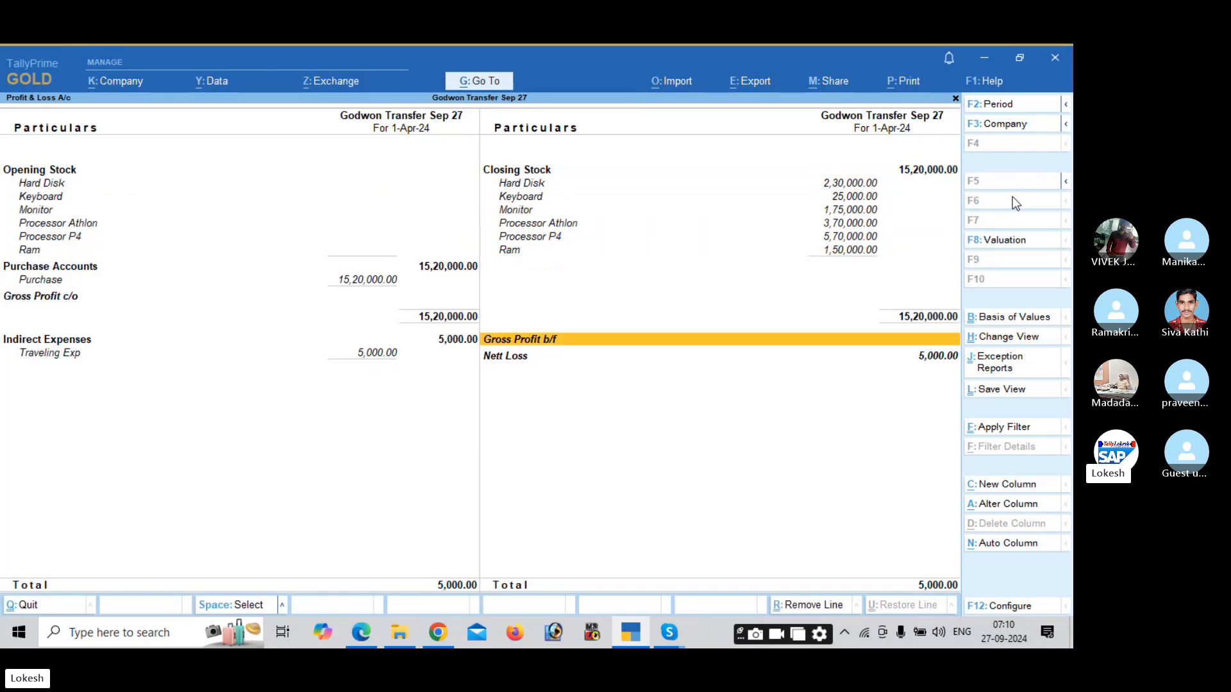
key(alt)
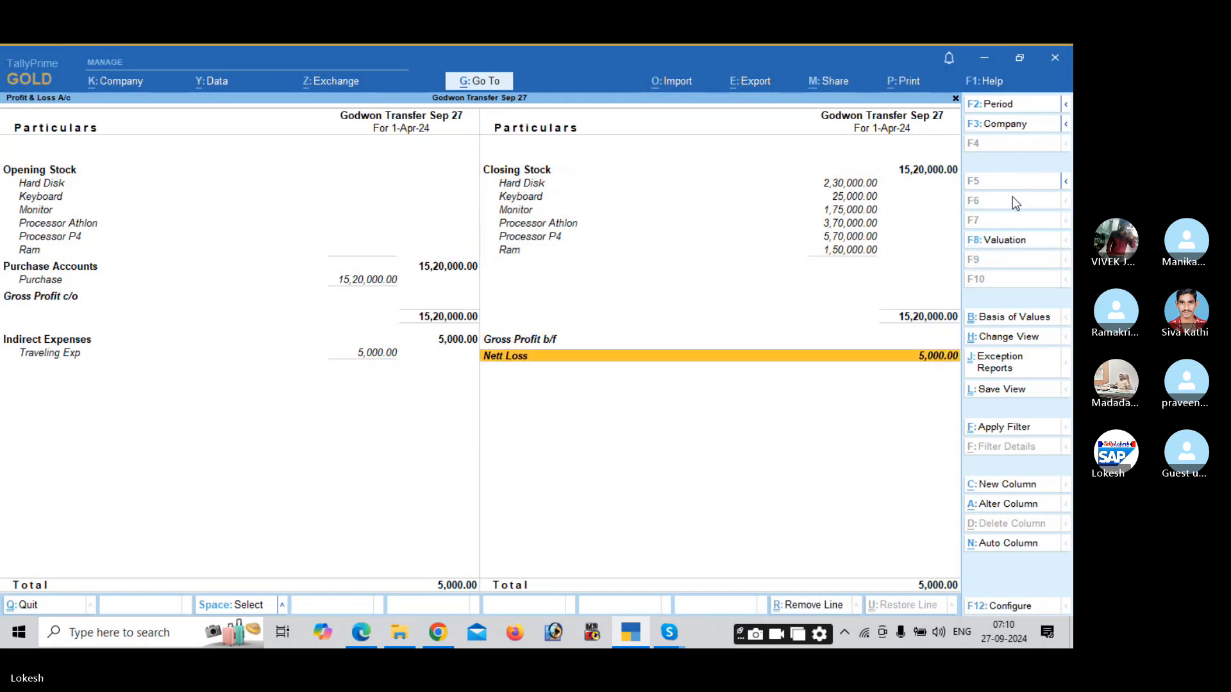
Compare the nett loss with the answer on page 87 of the exercise PDF in Edge, and close the Profit & Loss A/c.
key(alt)
key(alt+Tab)
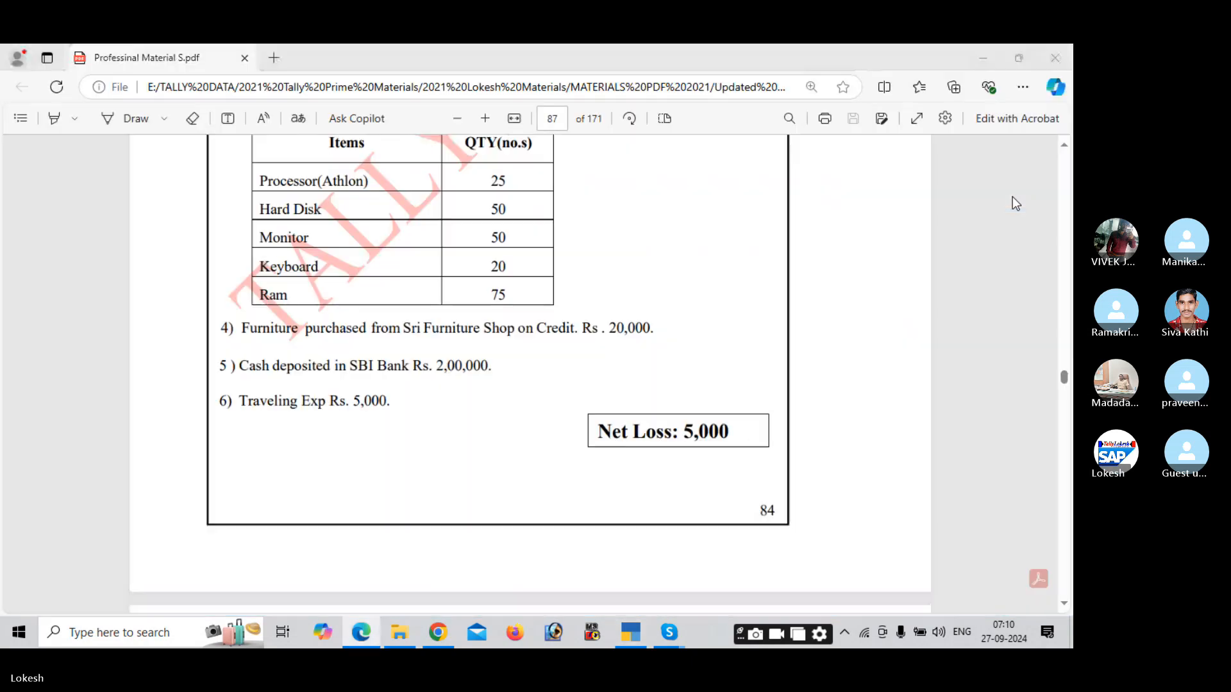
key(alt+Tab)
key(Escape)
Open the Stock Summary in TallyPrime and expand it to show the godown-wise breakdown of each item.
key(Return)
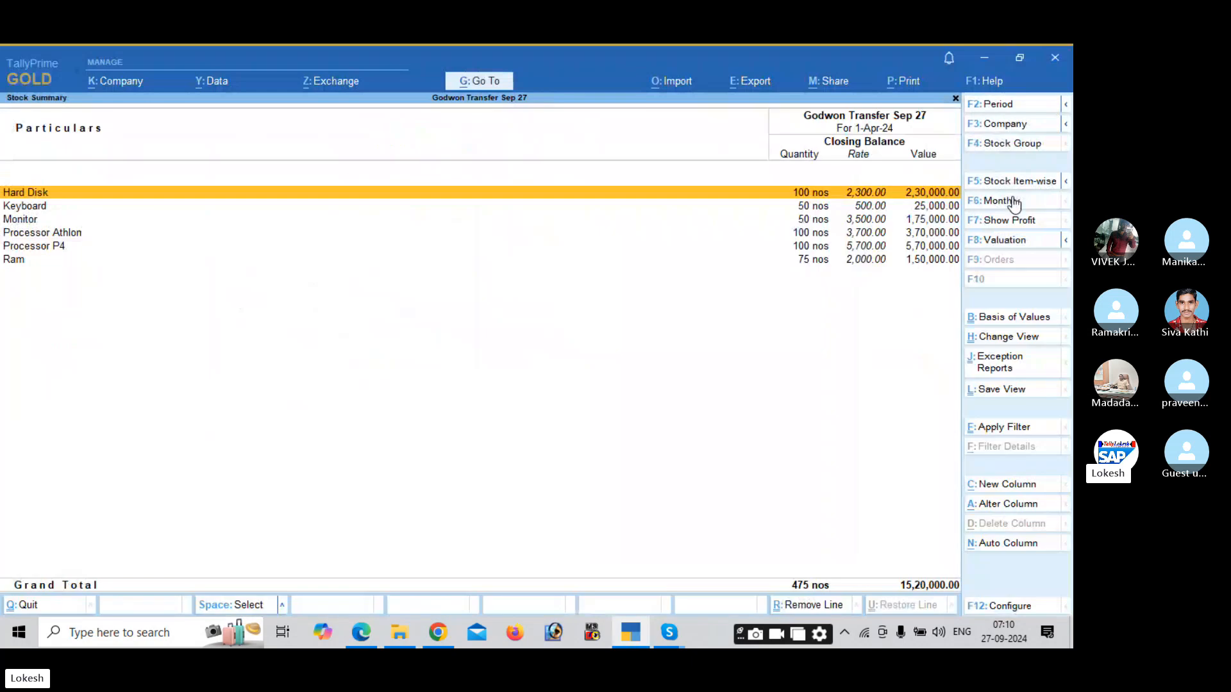
key(alt+F5)
key(Down)
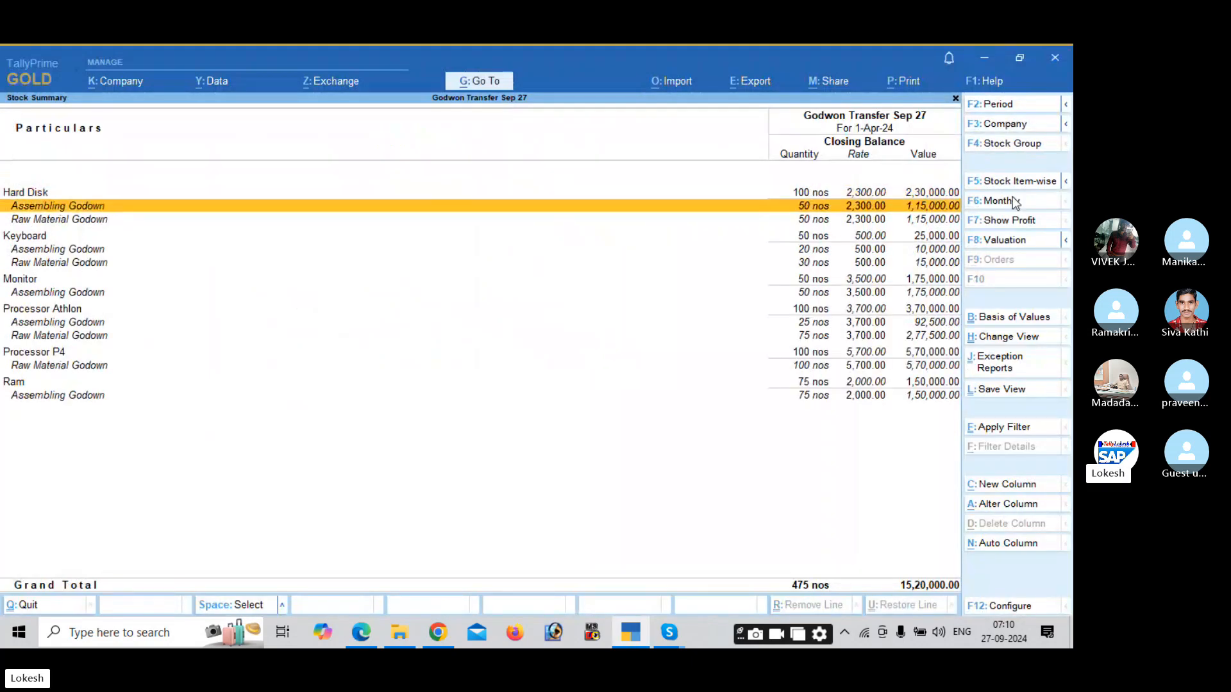
Examine the godown-wise quantities of the stock items from Hard Disk to Processor Athlon, and close the Stock Summary.
key(Up)
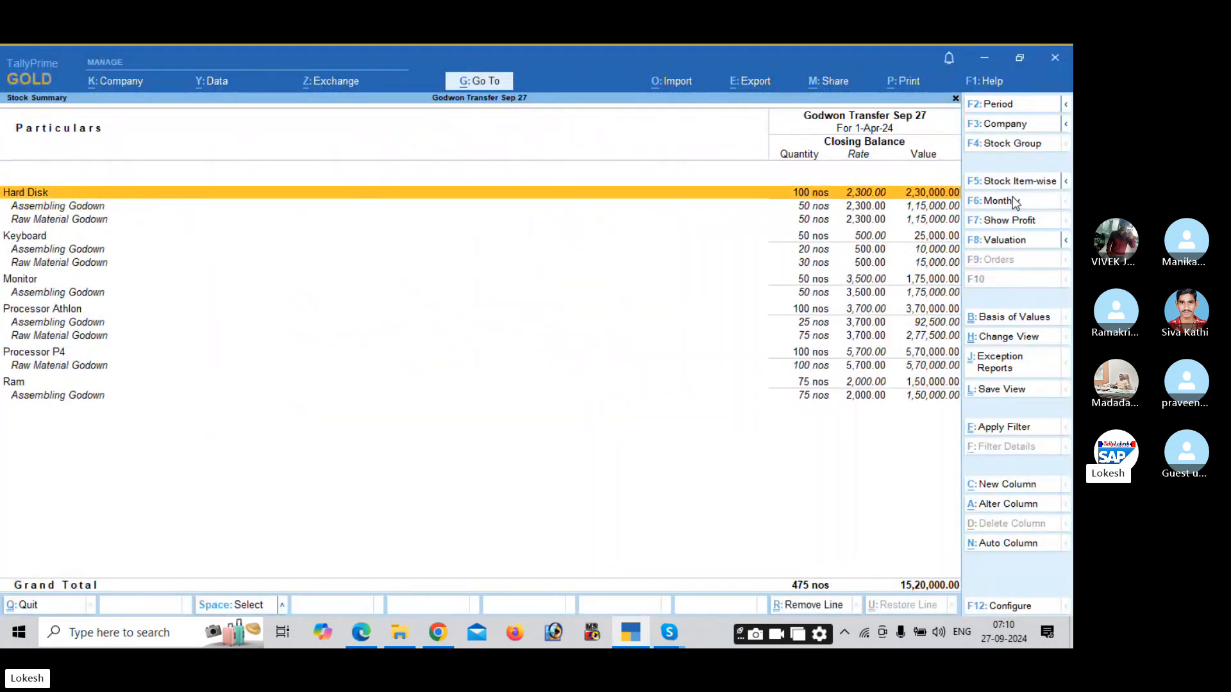
key(Down)
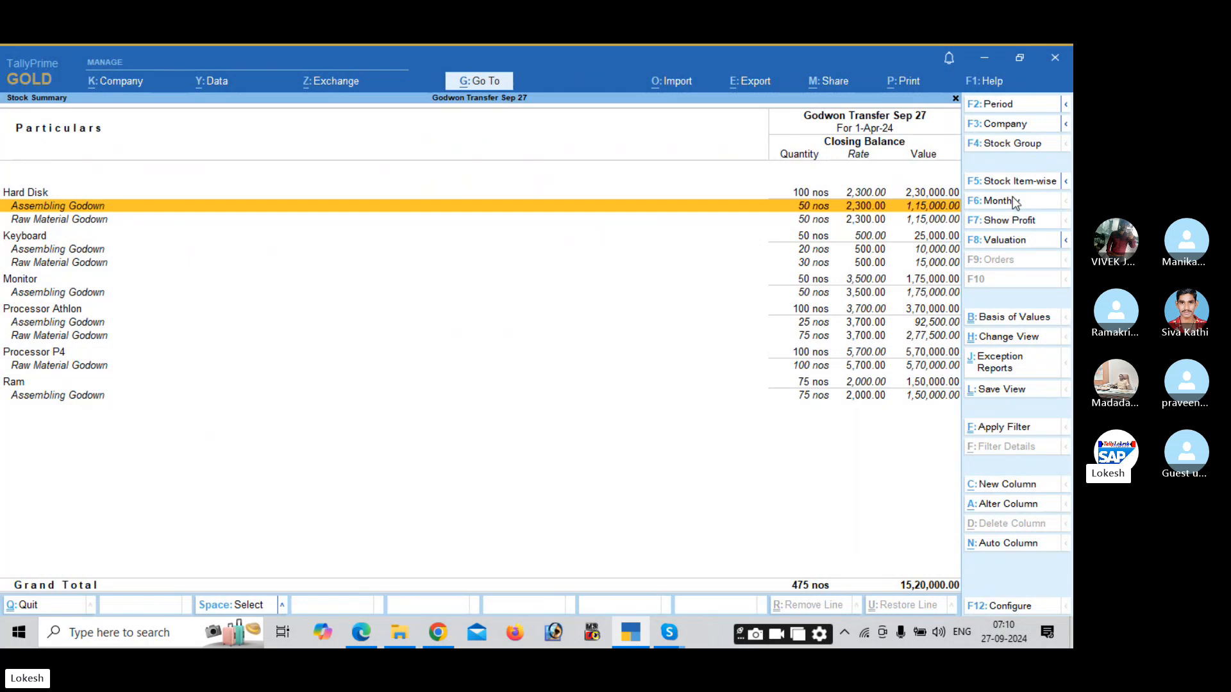
key(Down)
key(Down)
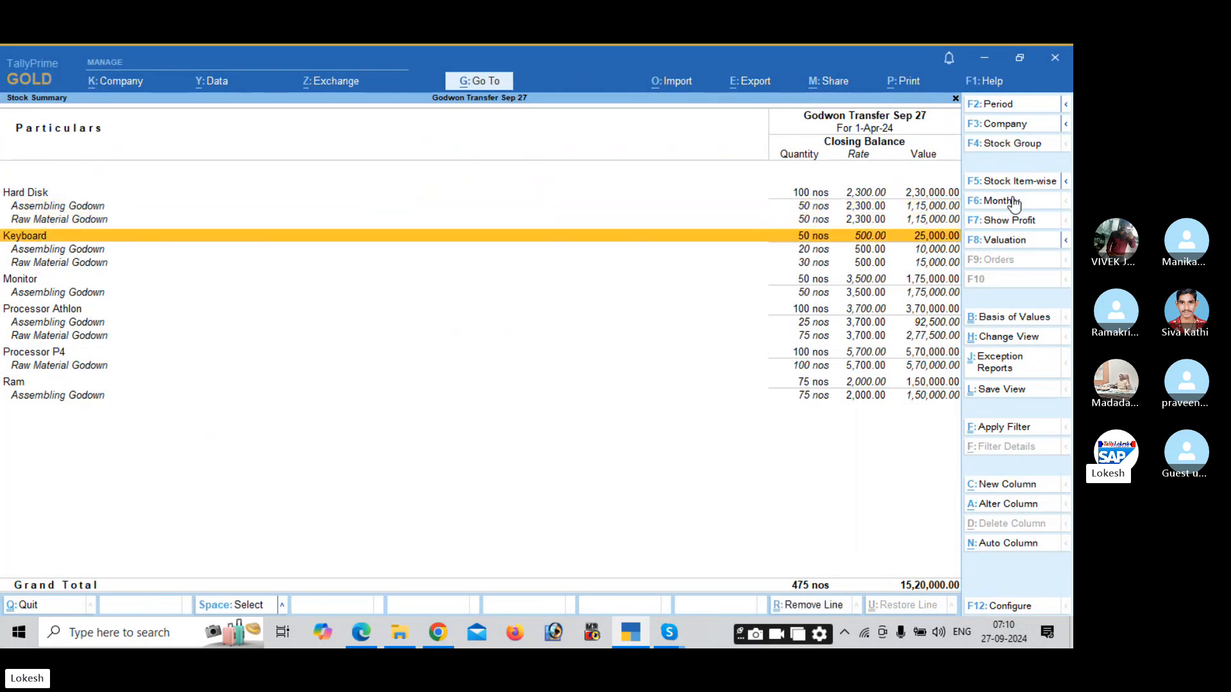
key(Down)
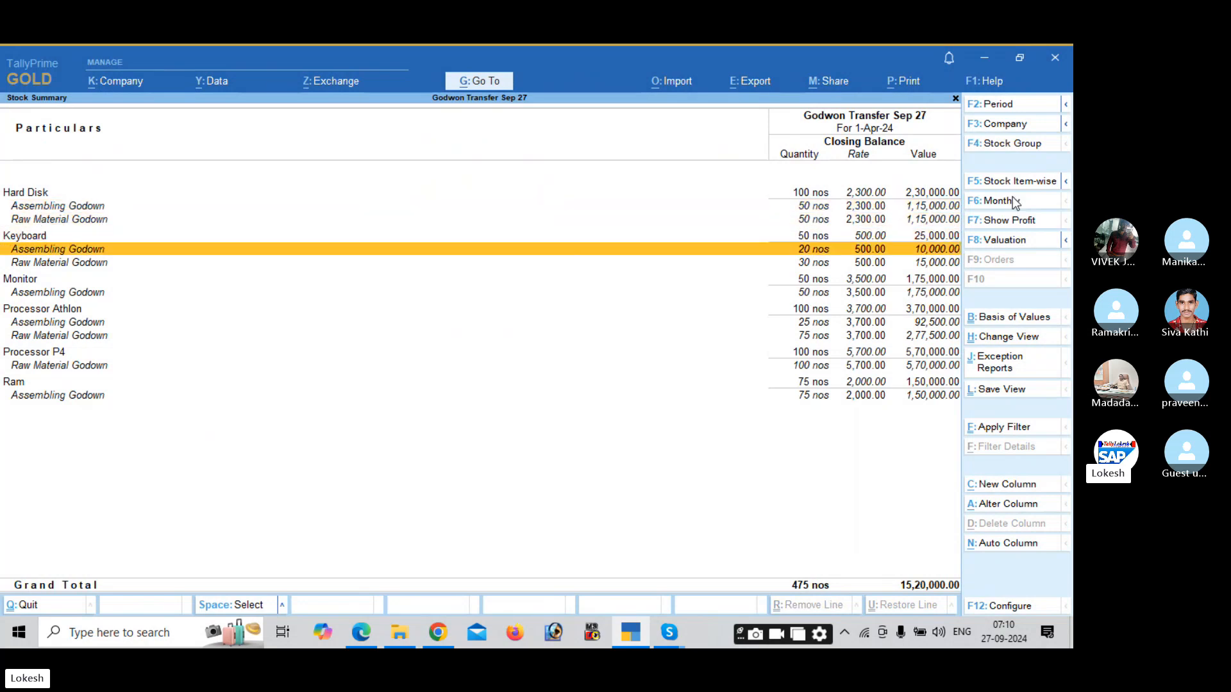
key(Down)
key(Down)
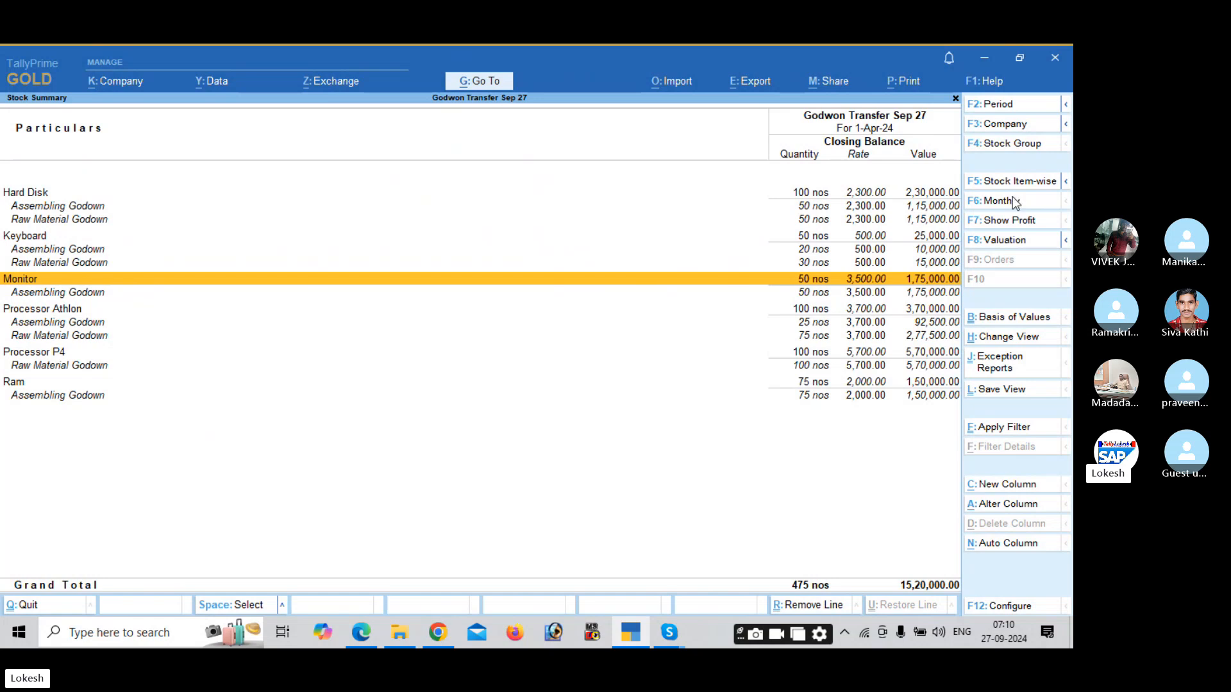
key(Down)
key(Down)
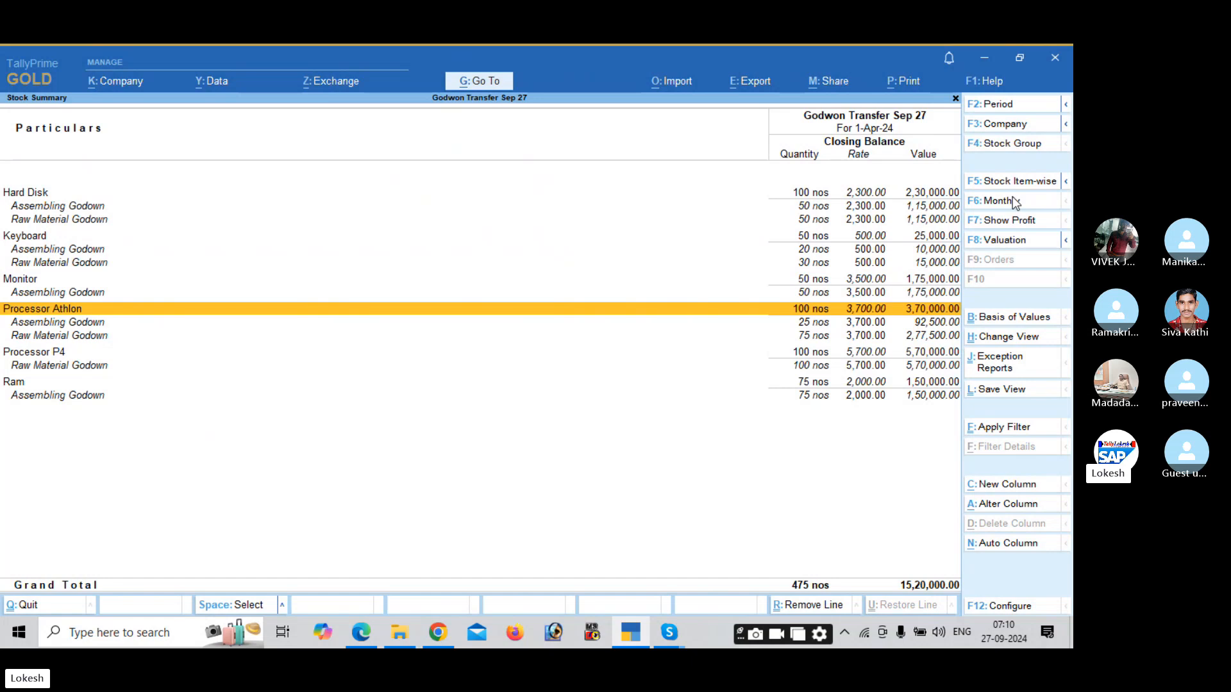
key(Down)
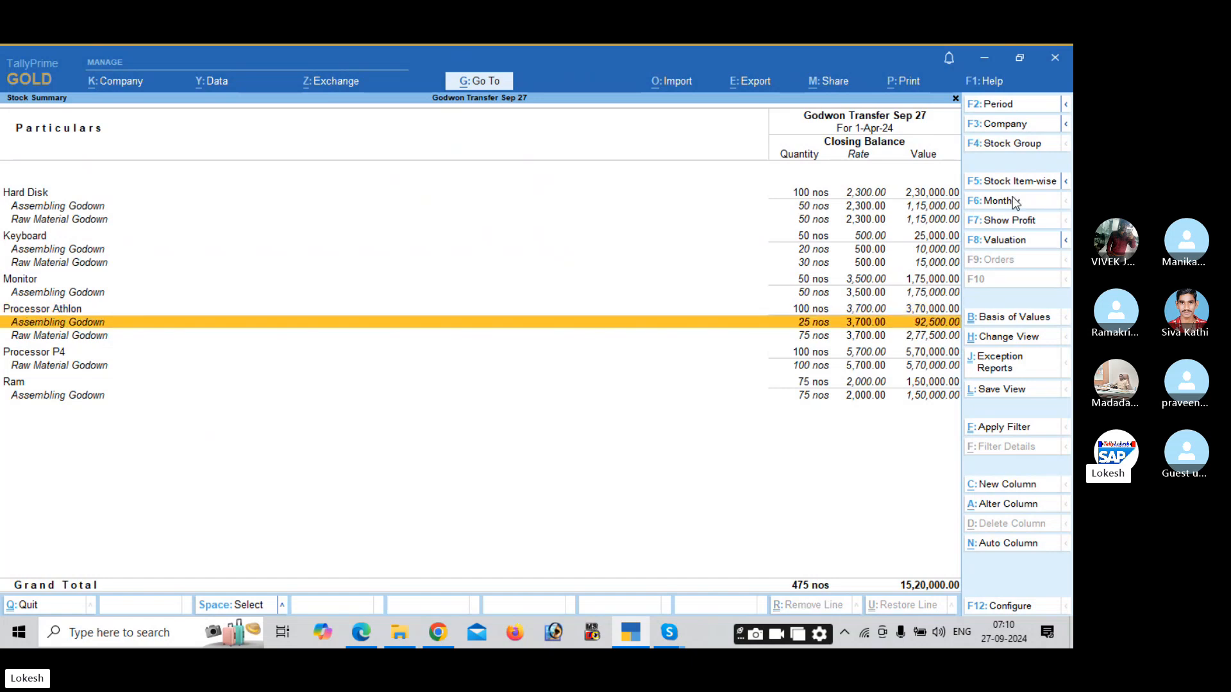
key(Down)
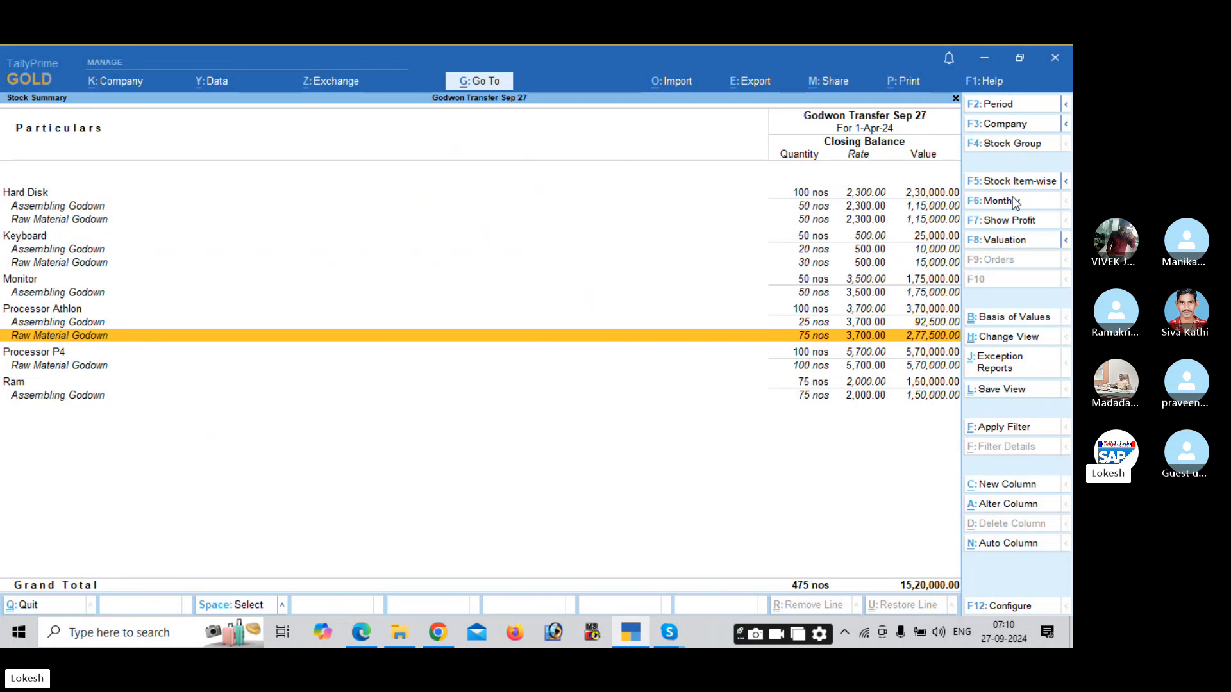
key(Escape)
View the company's Dashboard and return to the Gateway of Tally.
key(Down)
key(Down)
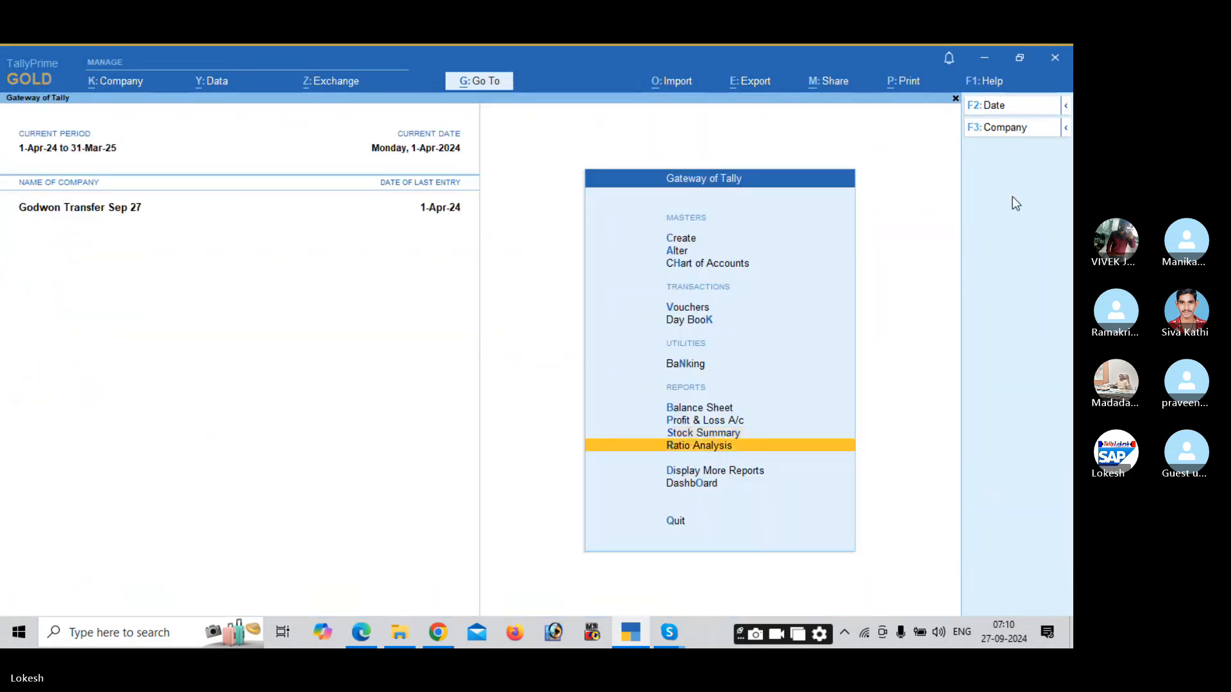
key(Down)
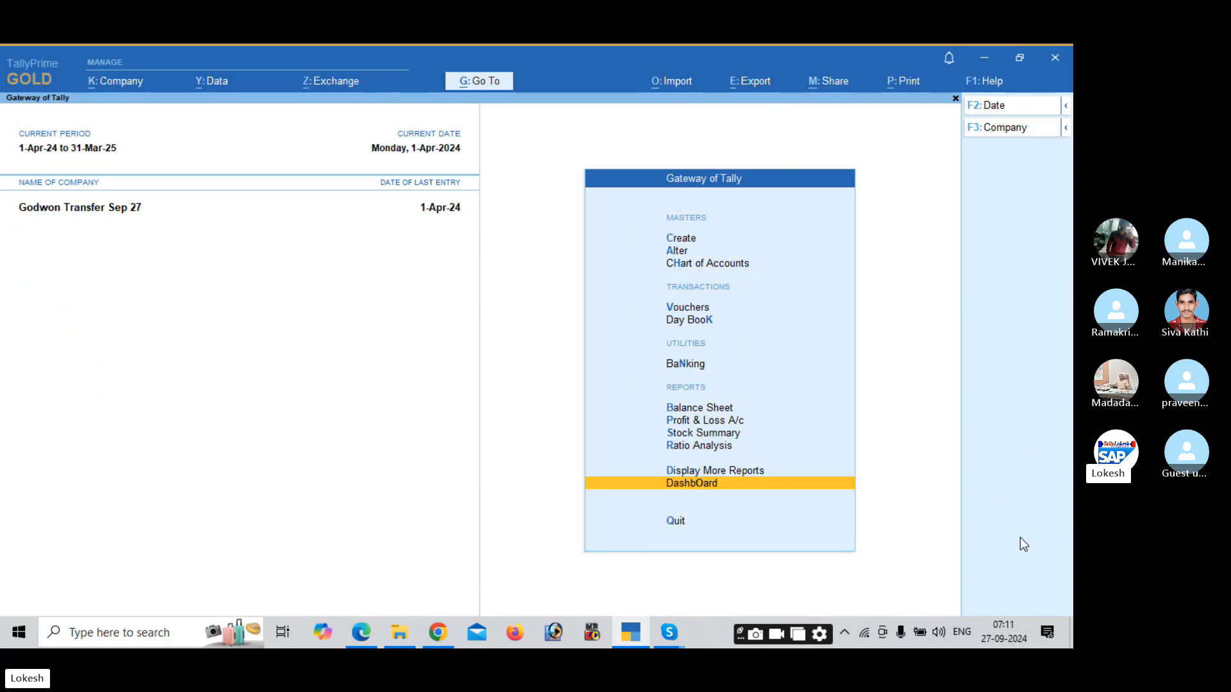
key(Return)
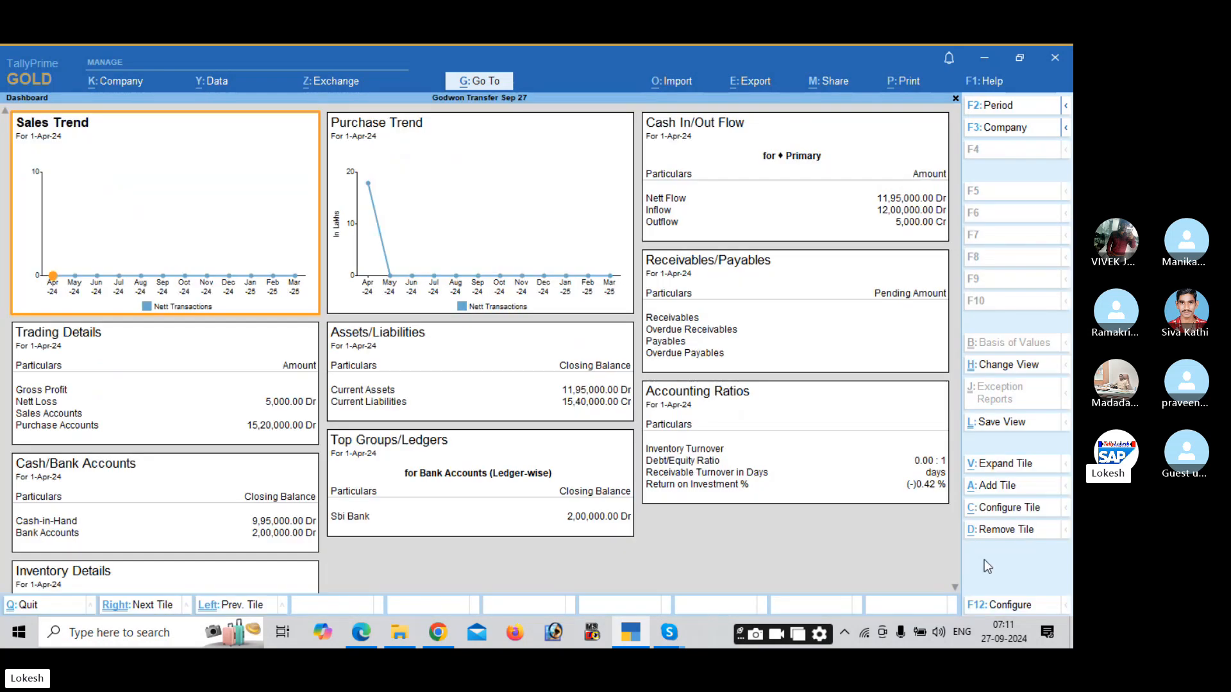
key(Escape)
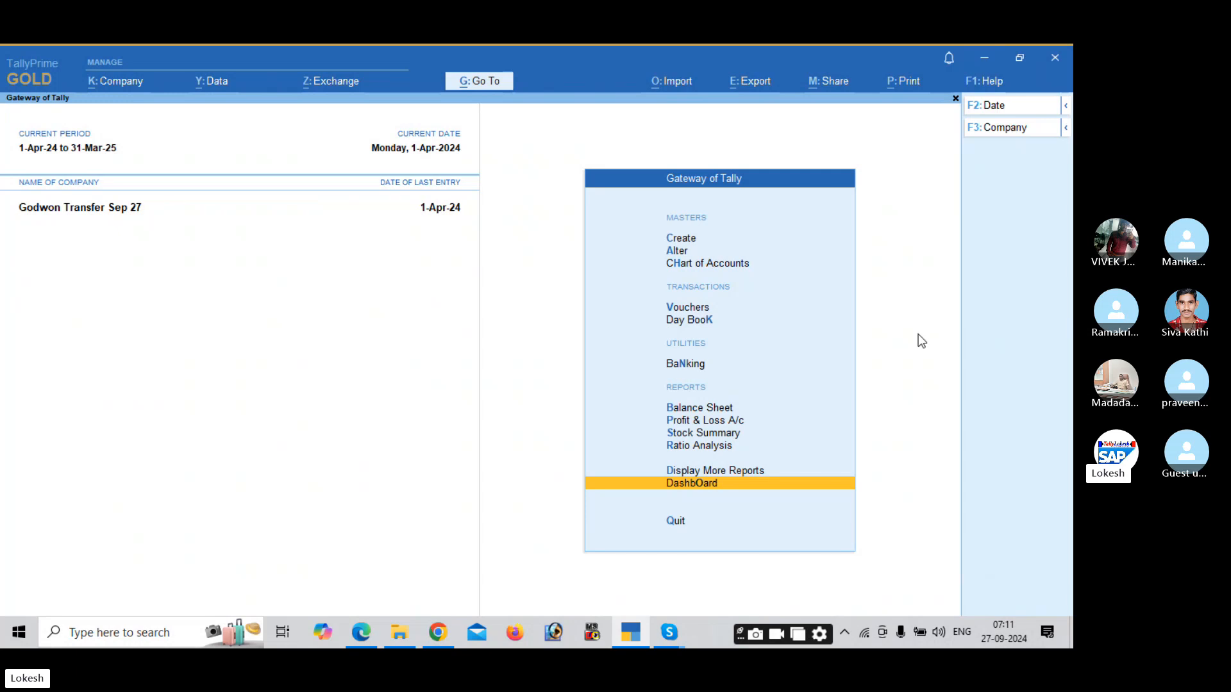
Switch to the exercise PDF in Edge and read the Batchwise Problem for Universal Home Needs on page 88.
key(alt+Tab)
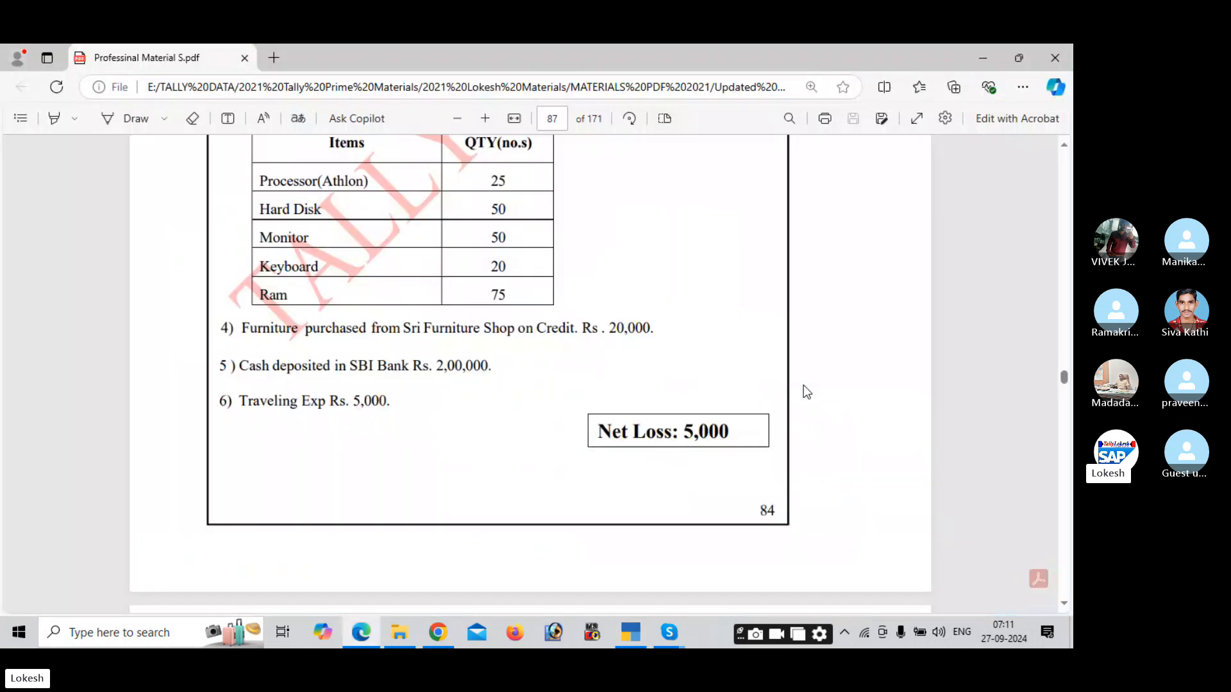
scroll(803, 386, down, 1)
scroll(802, 386, down, 3)
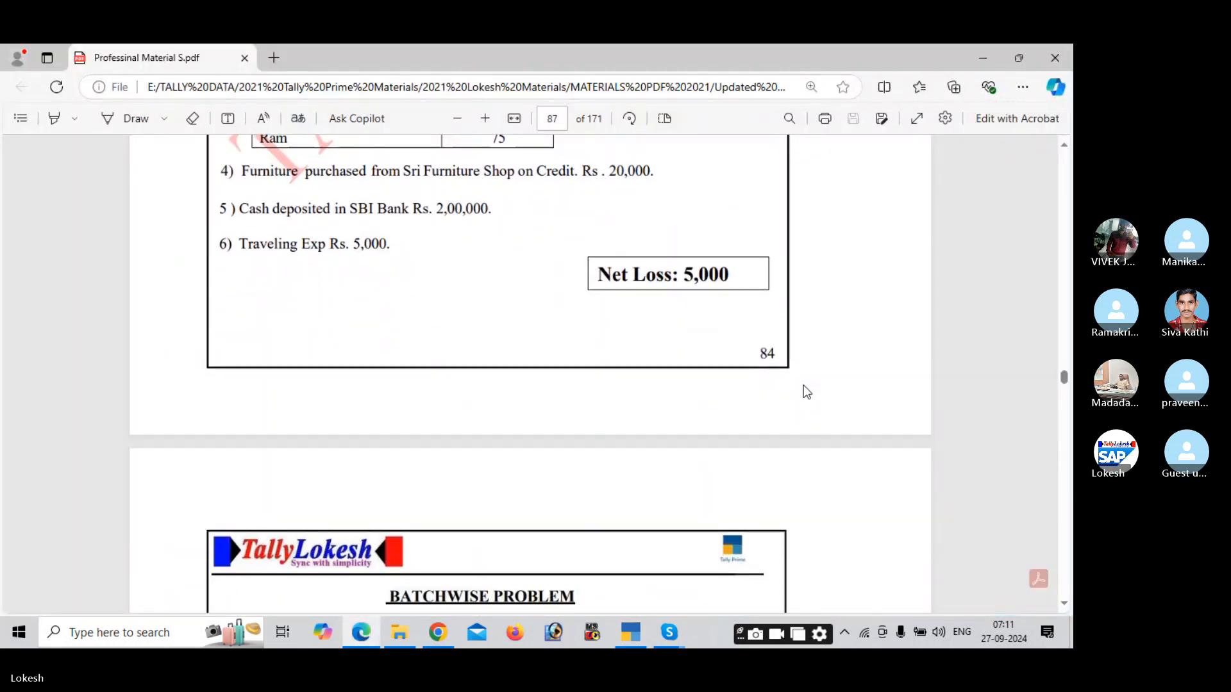
scroll(803, 390, down, 4)
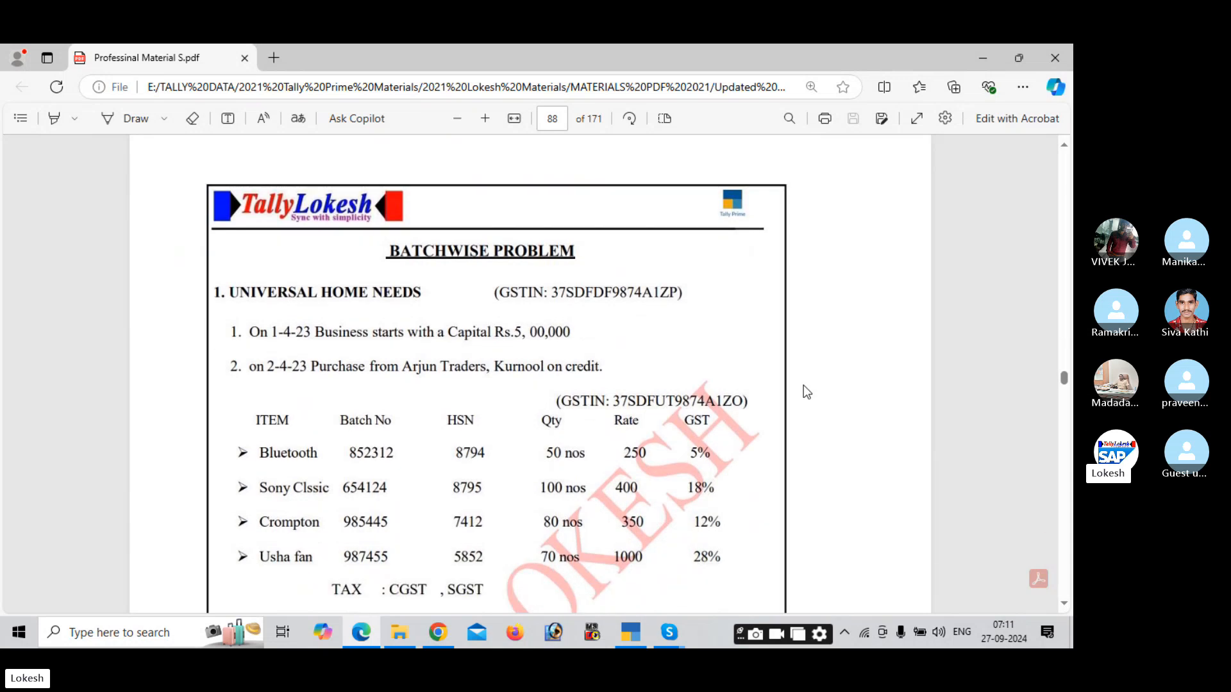
scroll(806, 392, down, 1)
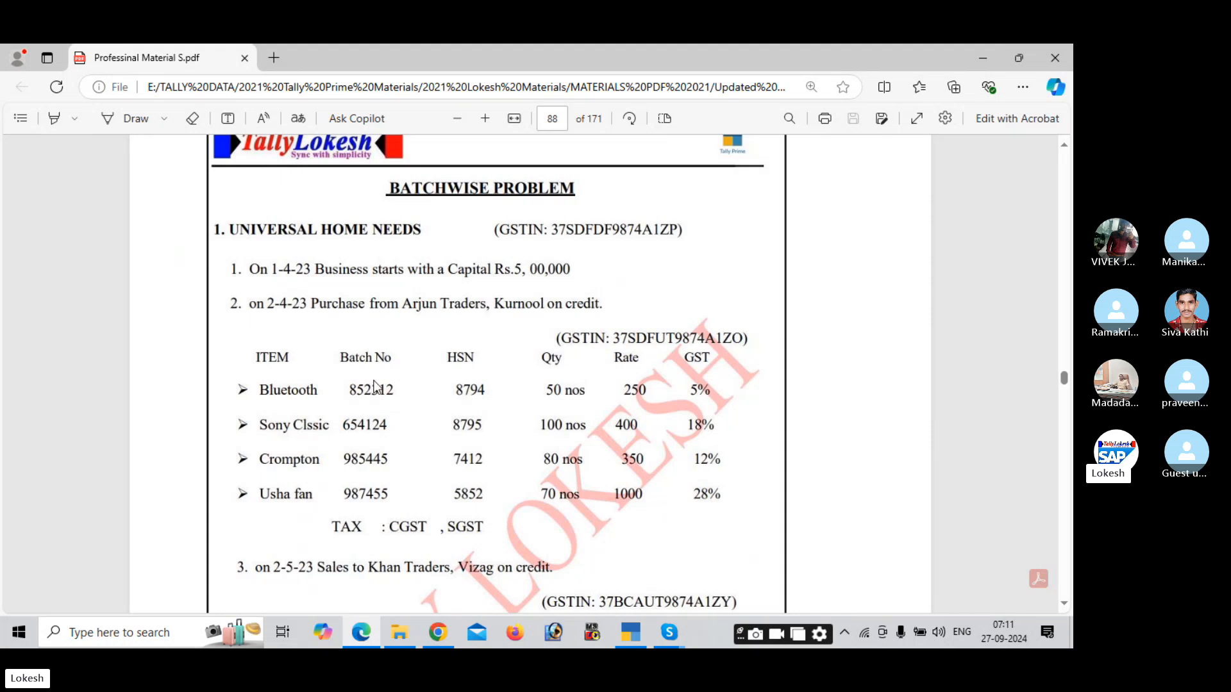
scroll(367, 399, down, 3)
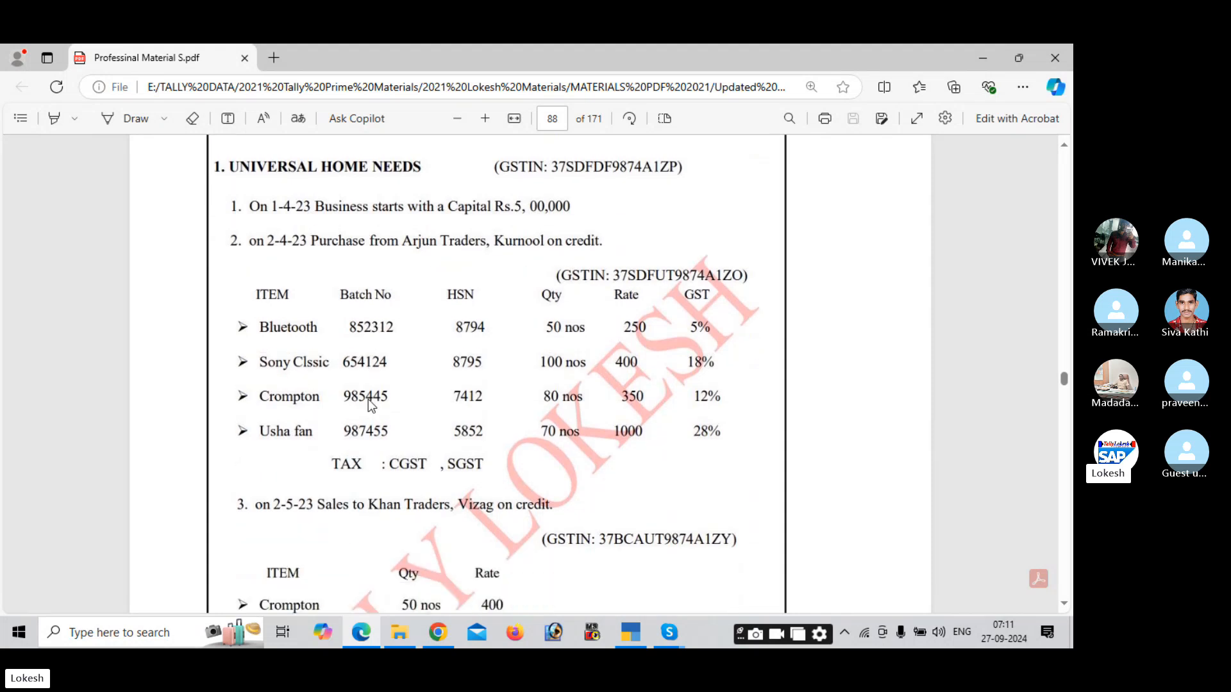
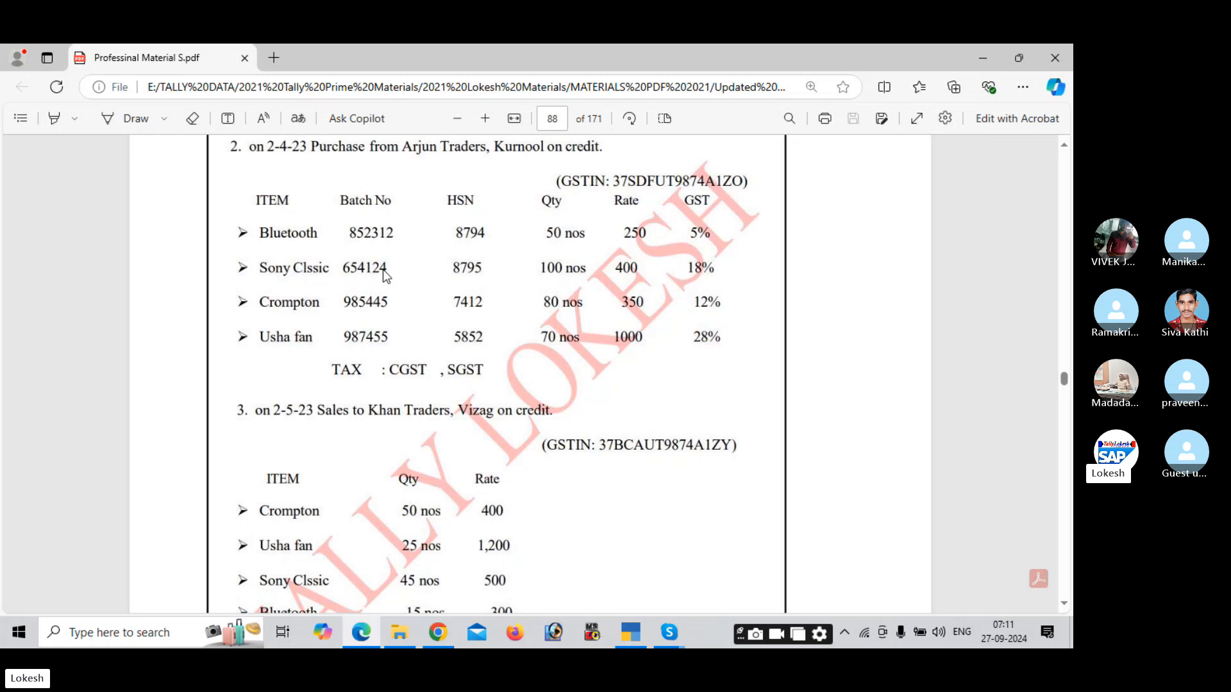
scroll(384, 275, up, 3)
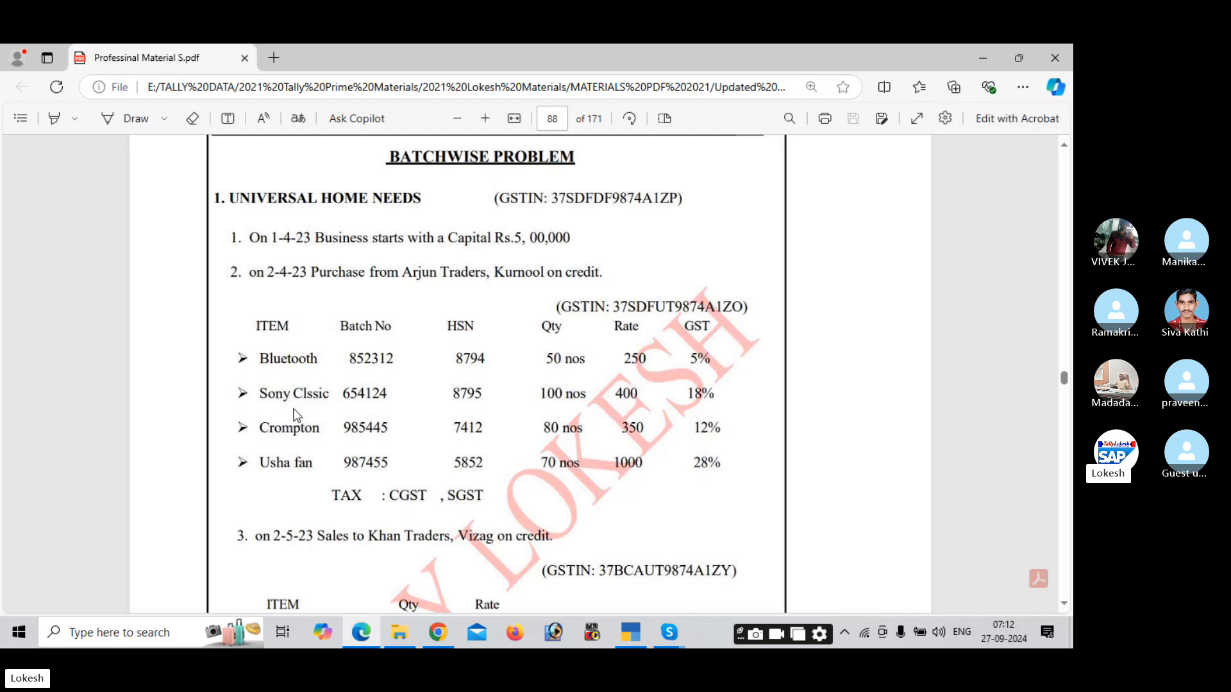
Switch back to TallyPrime and start a new company named UNIVERSAL HOME NEEDS SEP 27, keeping the same mailing name.
key(alt+Tab)
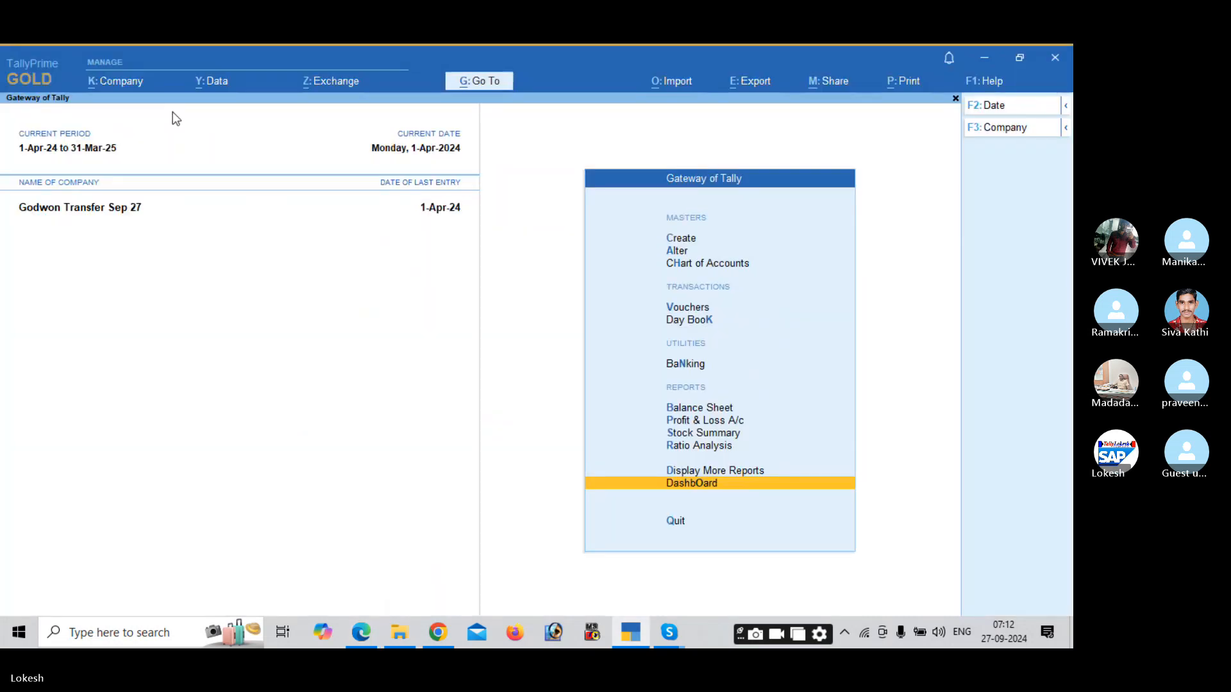
click(126, 82)
key(Up)
key(Down)
key(Return)
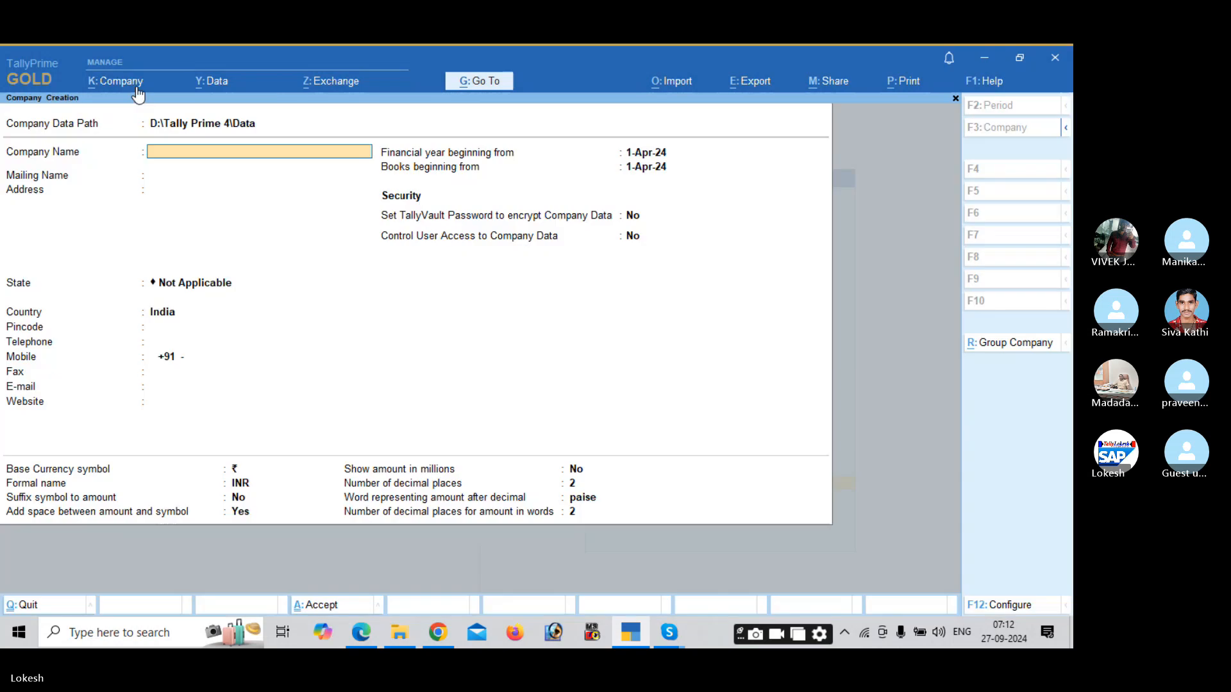
text(UNIVERS)
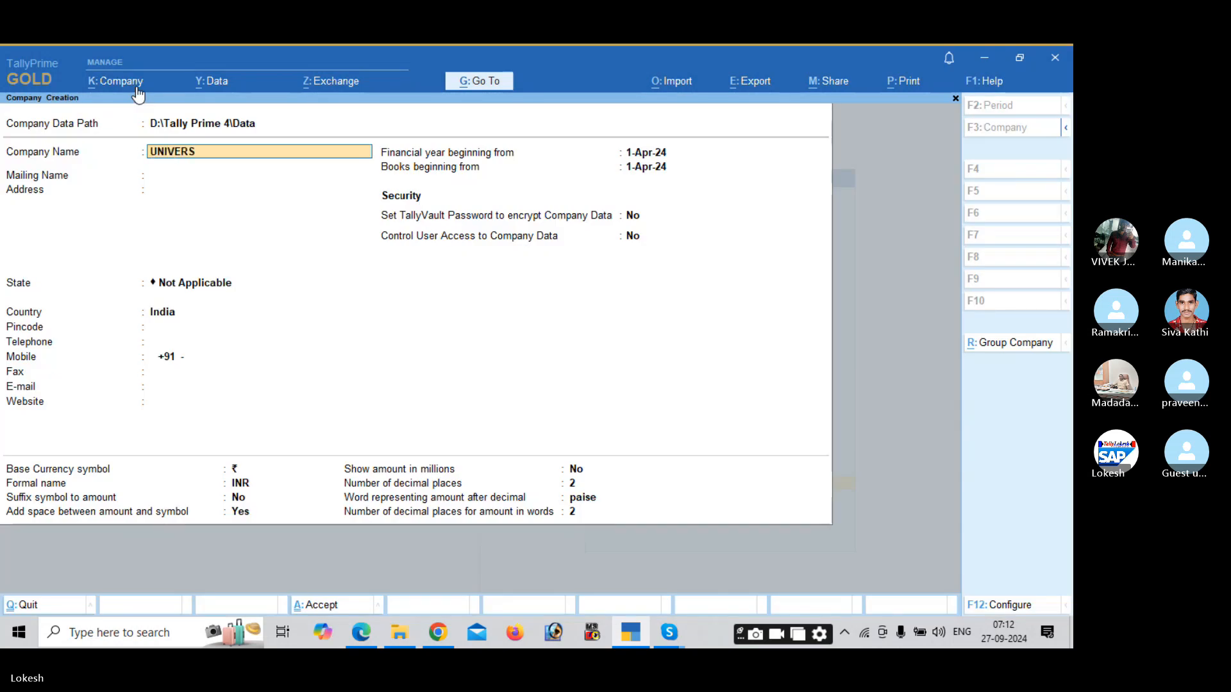
text(AL HOME NEEDS SEP)
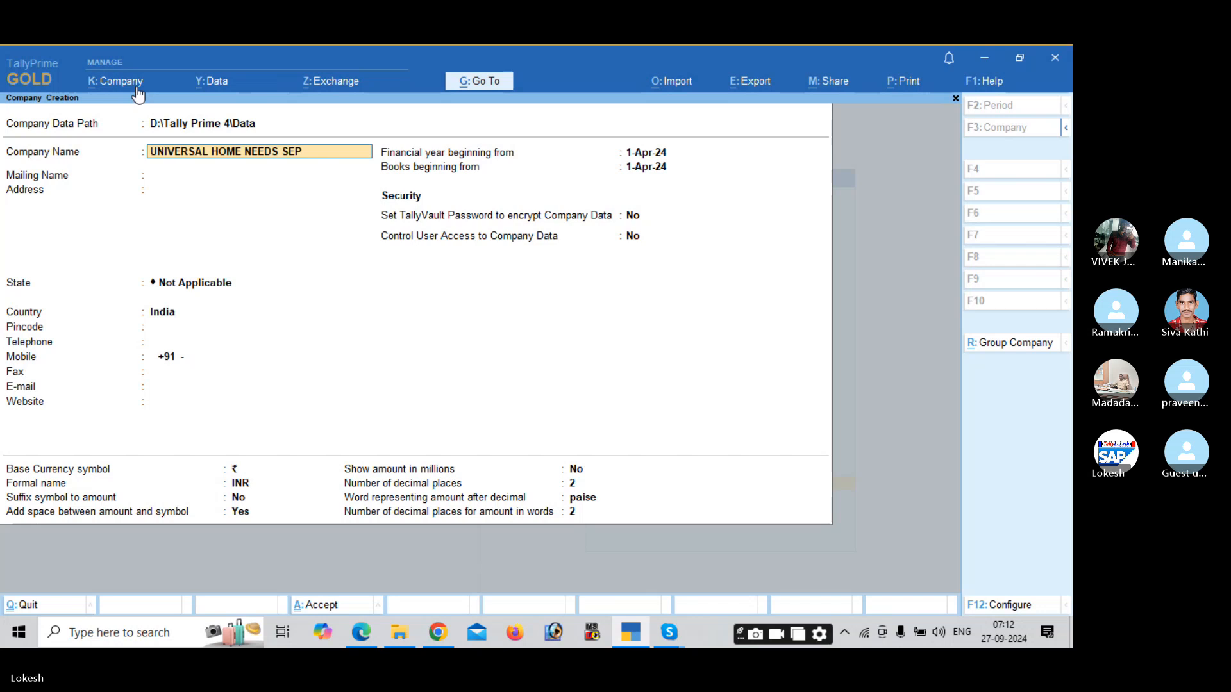
text( 27)
key(Return)
key(Return)
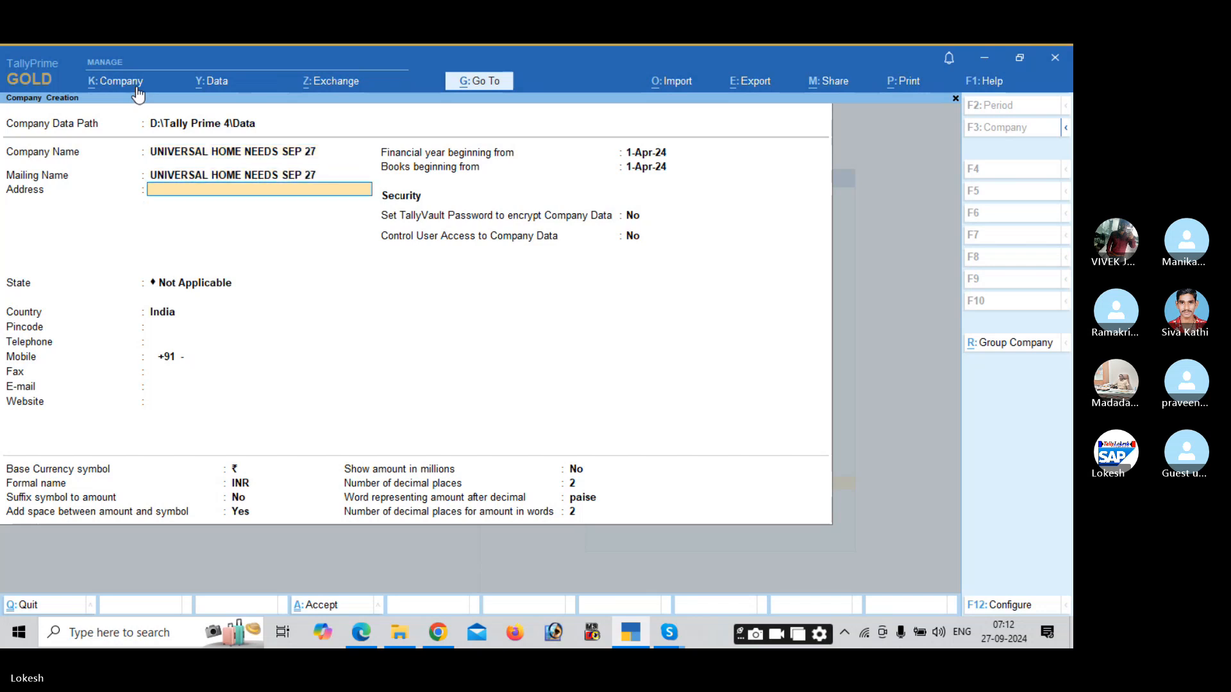
Leave the address blank, complete the remaining company details and save the new company.
key(Return)
key(Down)
key(Down)
key(Return)
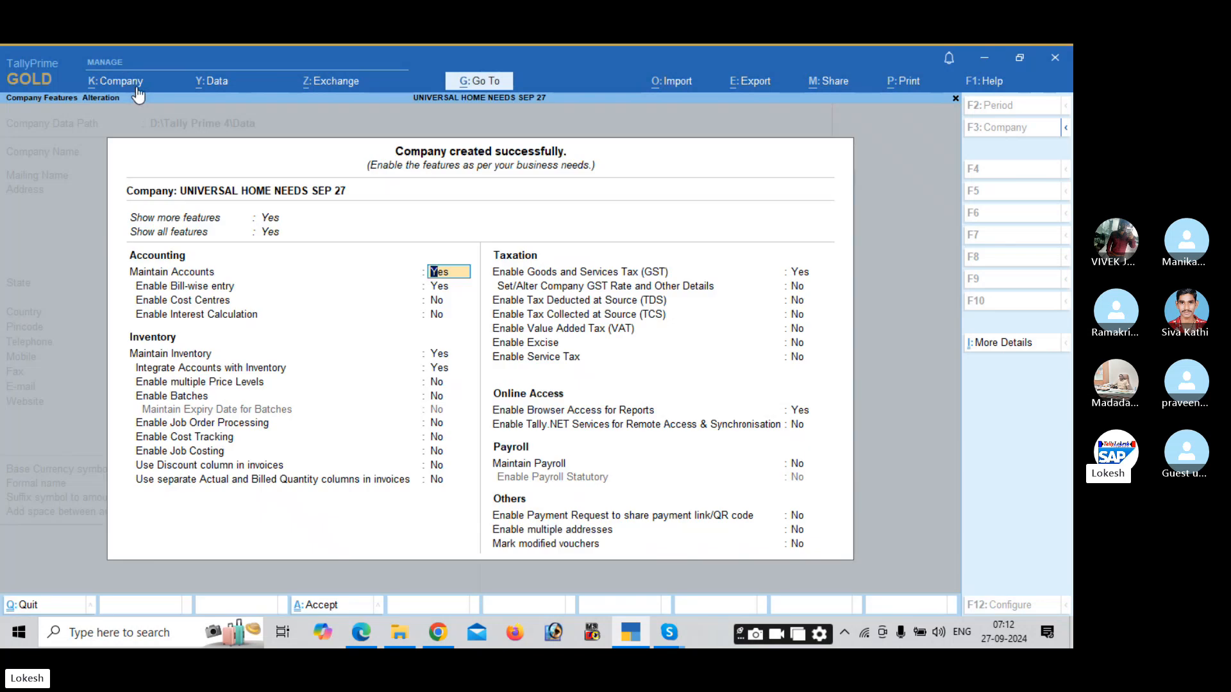
Disable bill-wise entry in the new company's accounting features, leaving cost centres off.
key(Return)
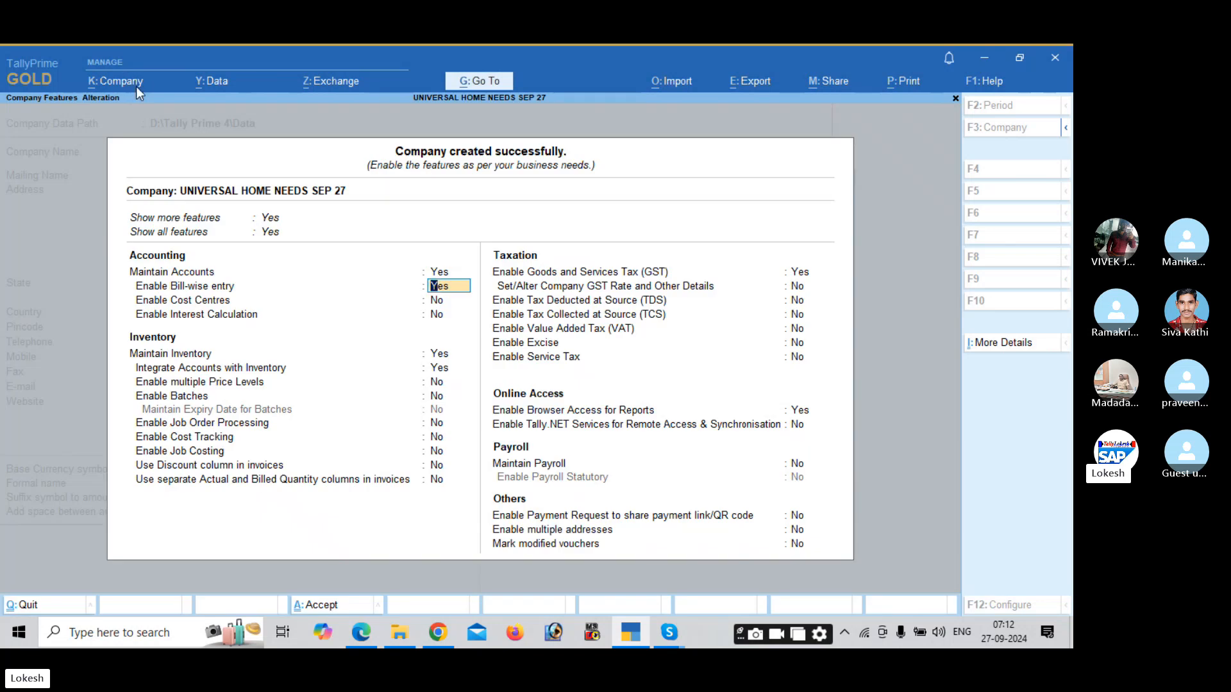
text(n)
key(Return)
key(Return)
key(Return)
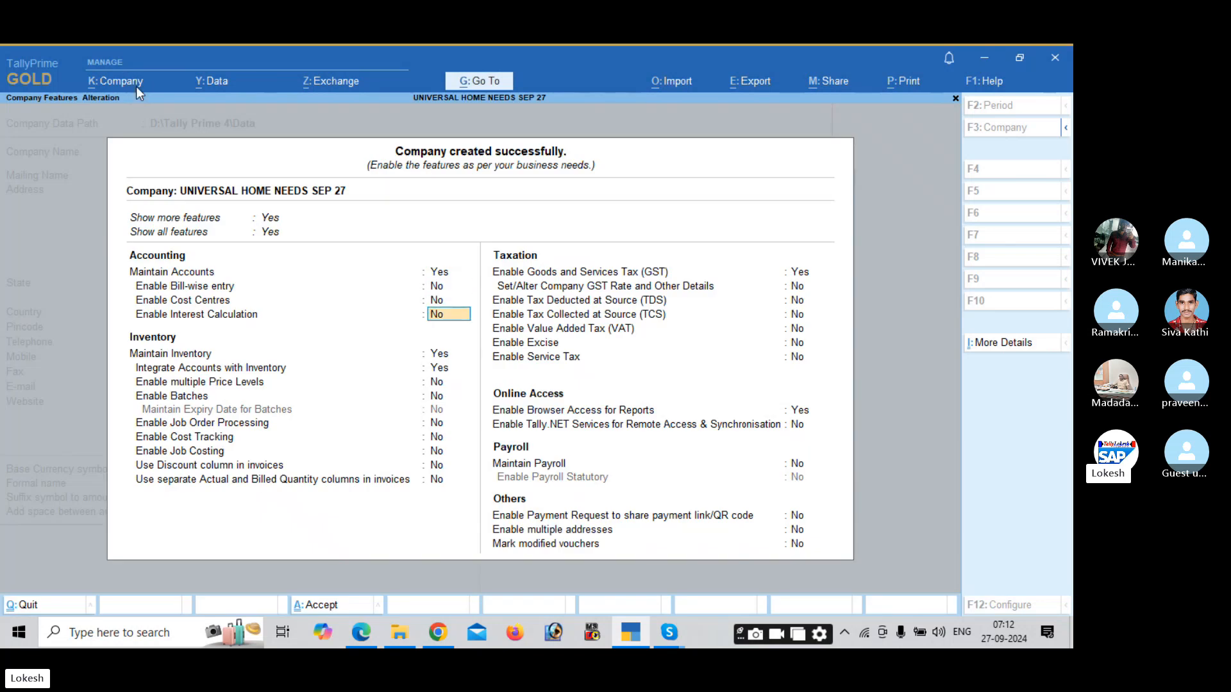
Enable batches in the inventory features, leaving multiple price levels off.
key(Return)
key(Return)
key(Return)
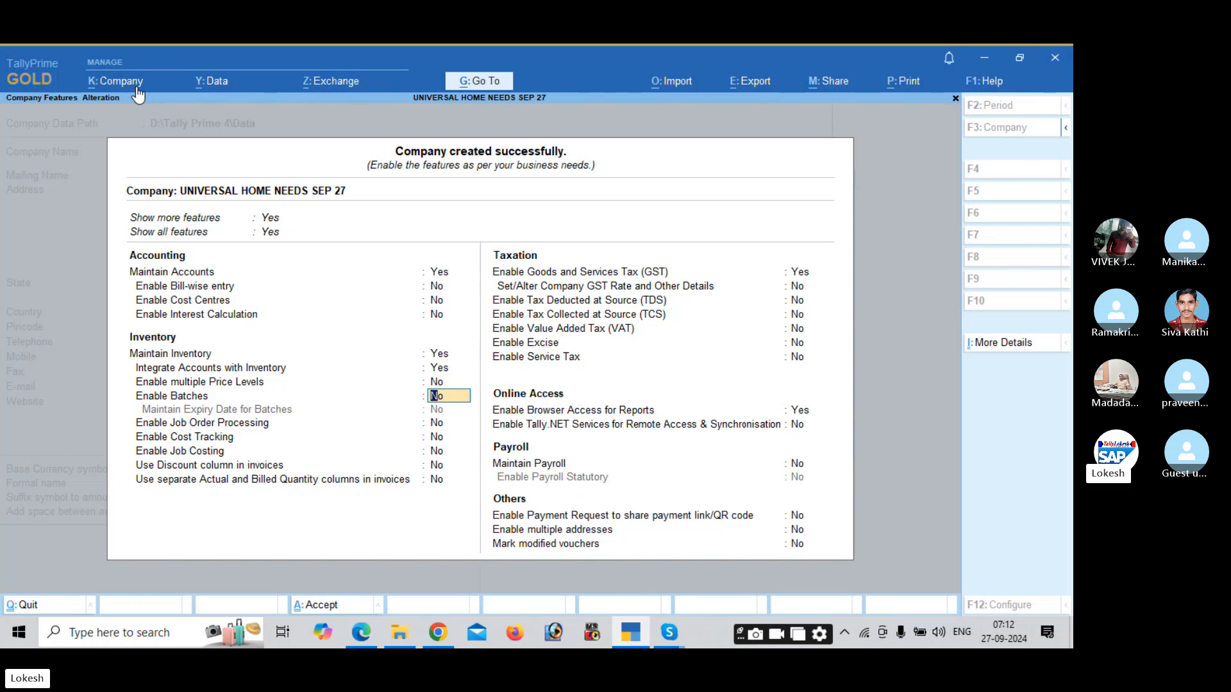
text(y)
key(Return)
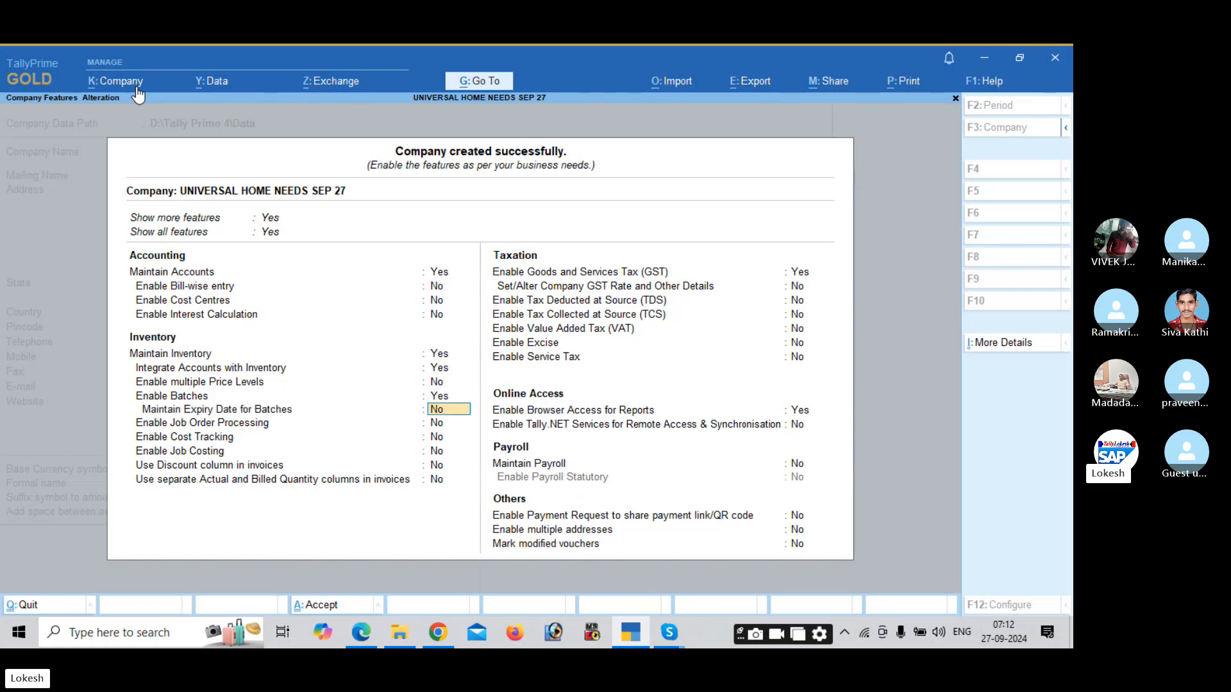
Enable maintaining expiry dates for batches and continue to the GST registration details, leaving the remaining inventory features off.
text(y)
key(Return)
key(Return)
key(Return)
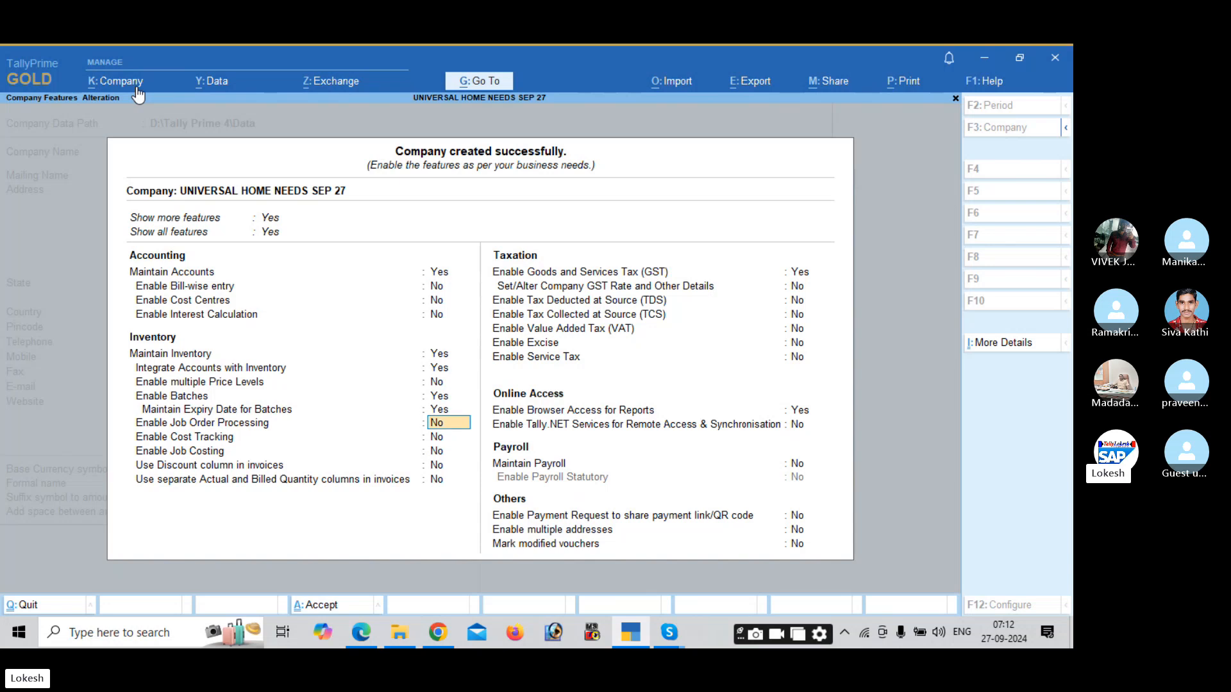
key(Return)
key(Return)
key(Return)
key(Return)
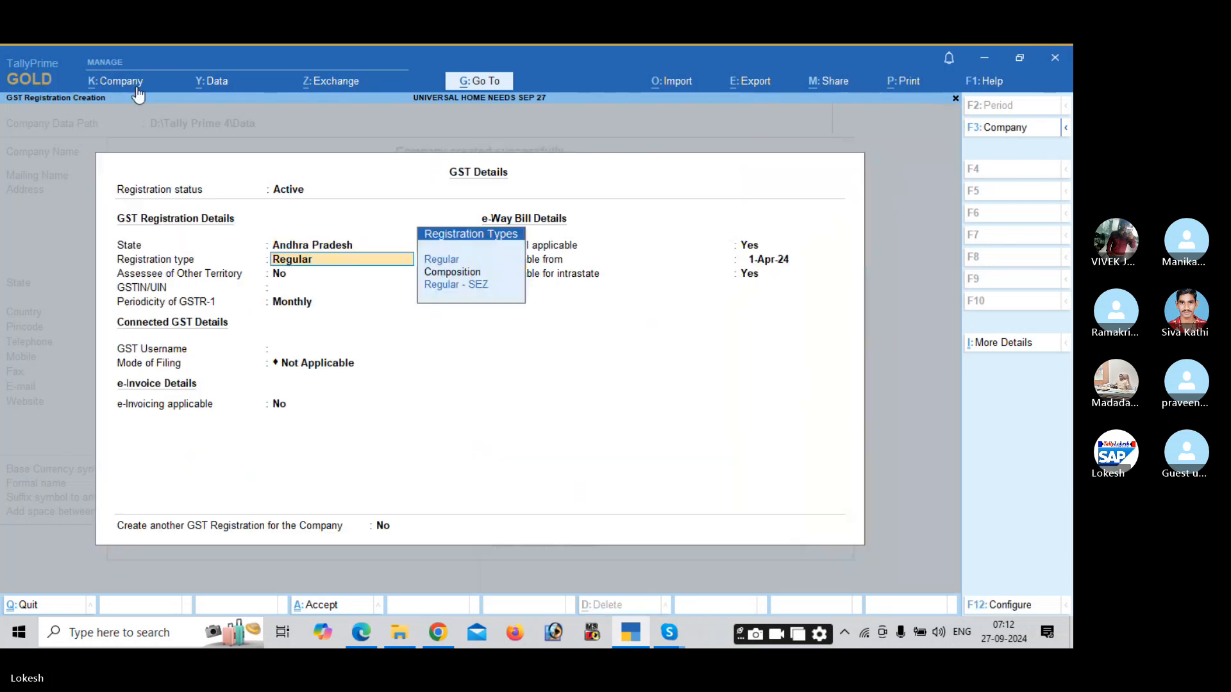
Enter 37 as the company's GSTIN/UIN, keep GSTR-1 periodicity monthly, and save the GST details and company features.
text(37)
key(Return)
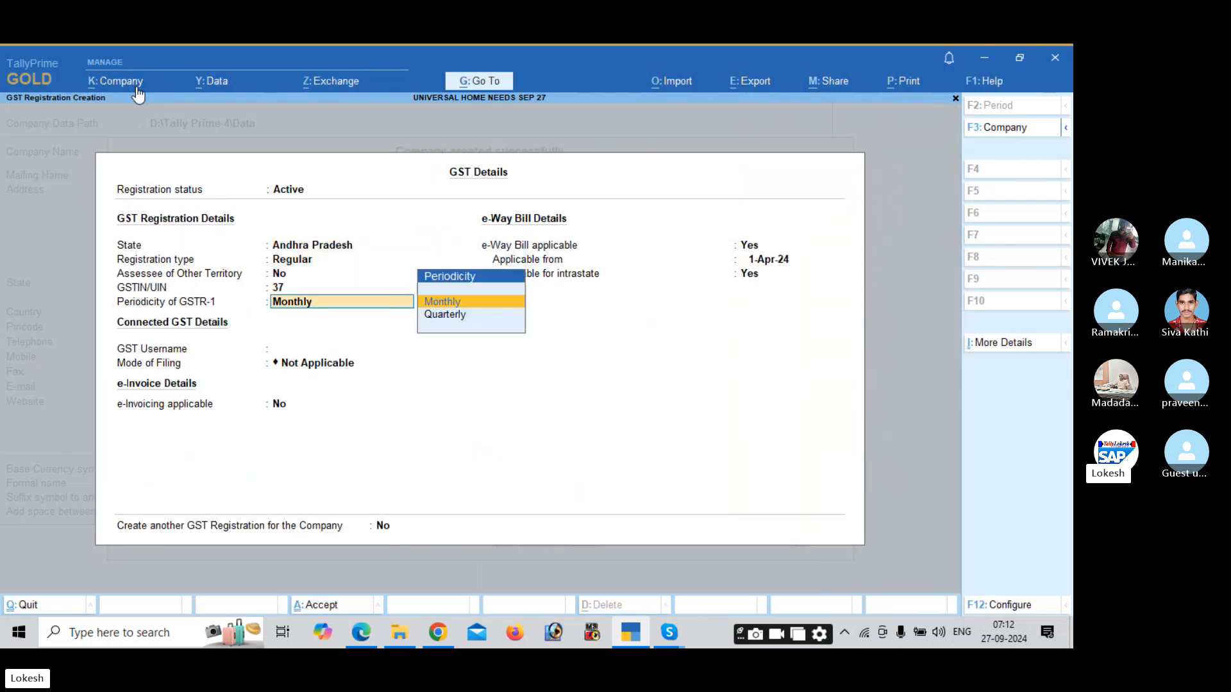
key(ctrl+a)
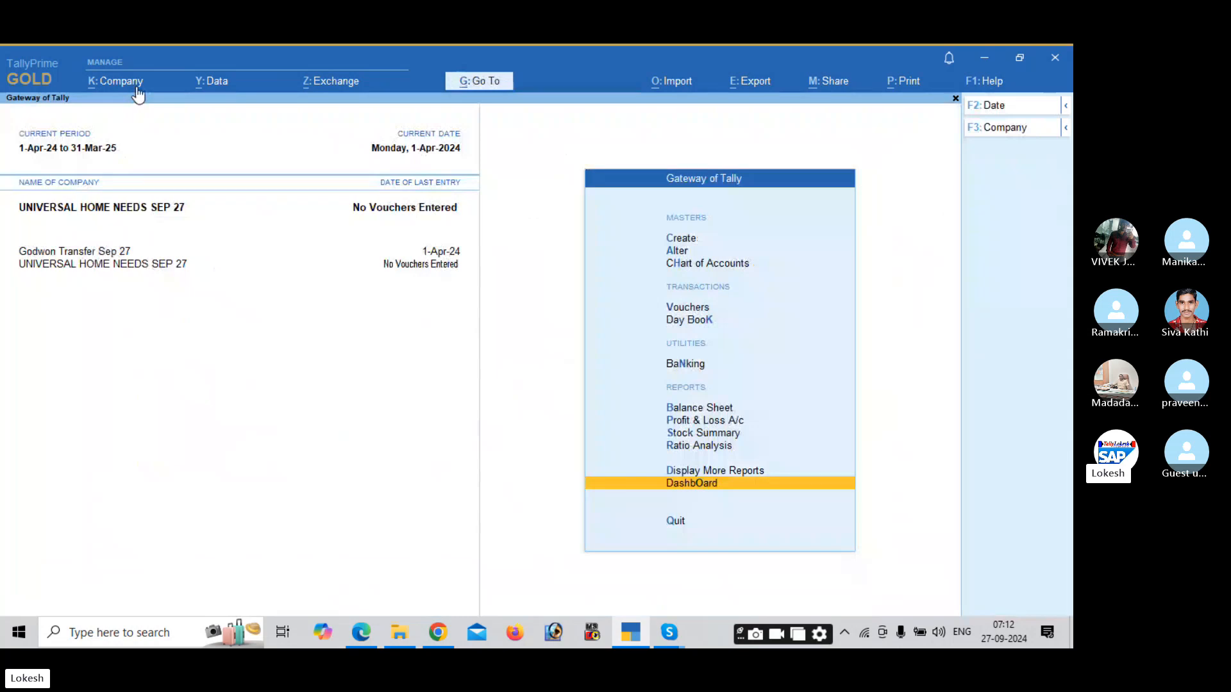
Open voucher entry and switch to a receipt voucher.
key(Up)
key(Up)
key(Up)
key(Up)
key(Up)
key(Up)
key(Up)
key(Up)
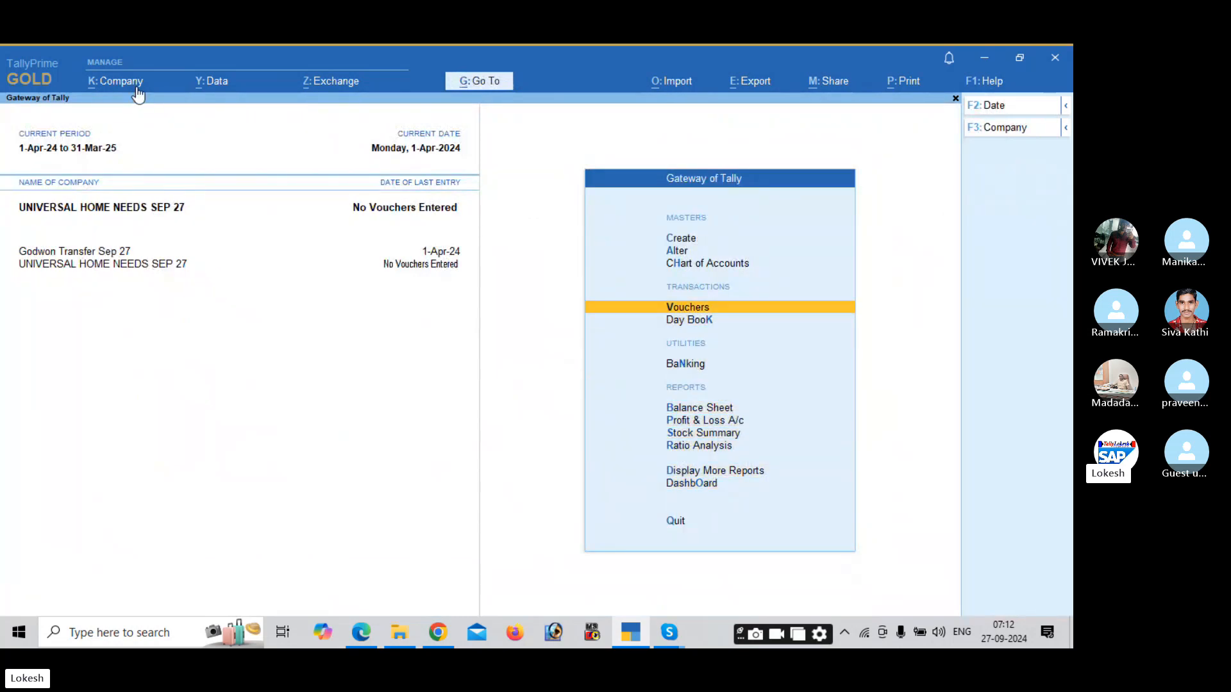
key(Return)
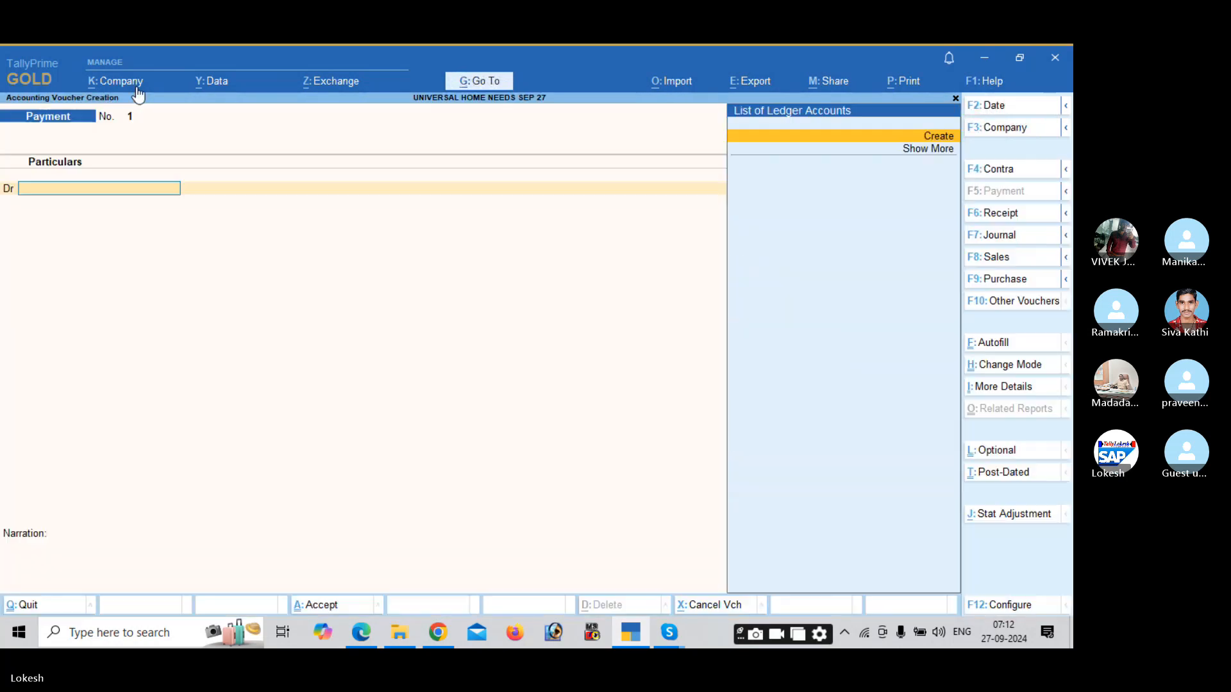
click(1015, 215)
Create a ledger named Capital under Capital Account from the receipt voucher.
key(Return)
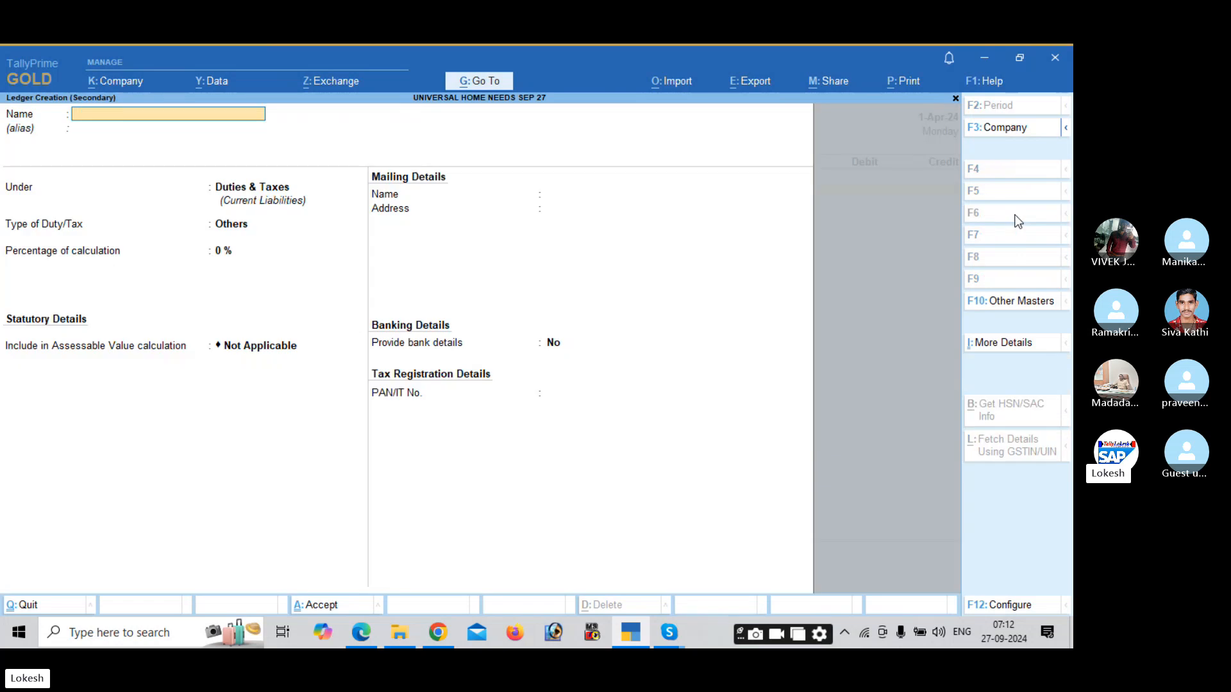
text(Capital)
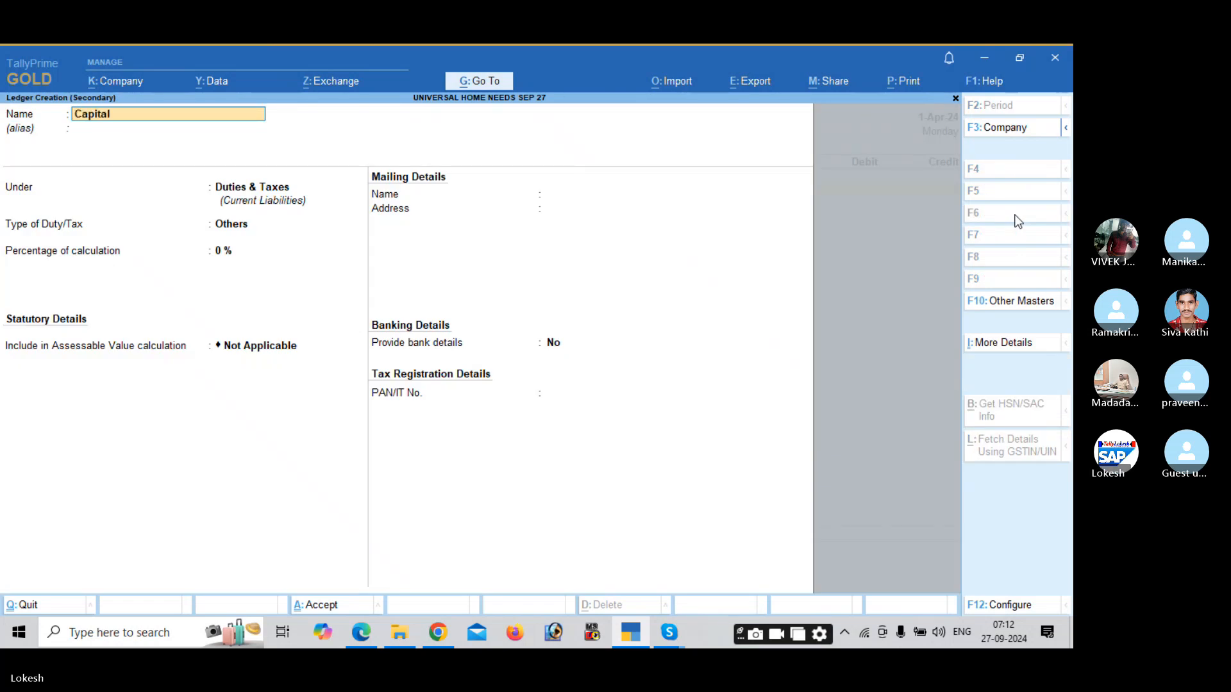
key(Return)
text(Ca)
key(Return)
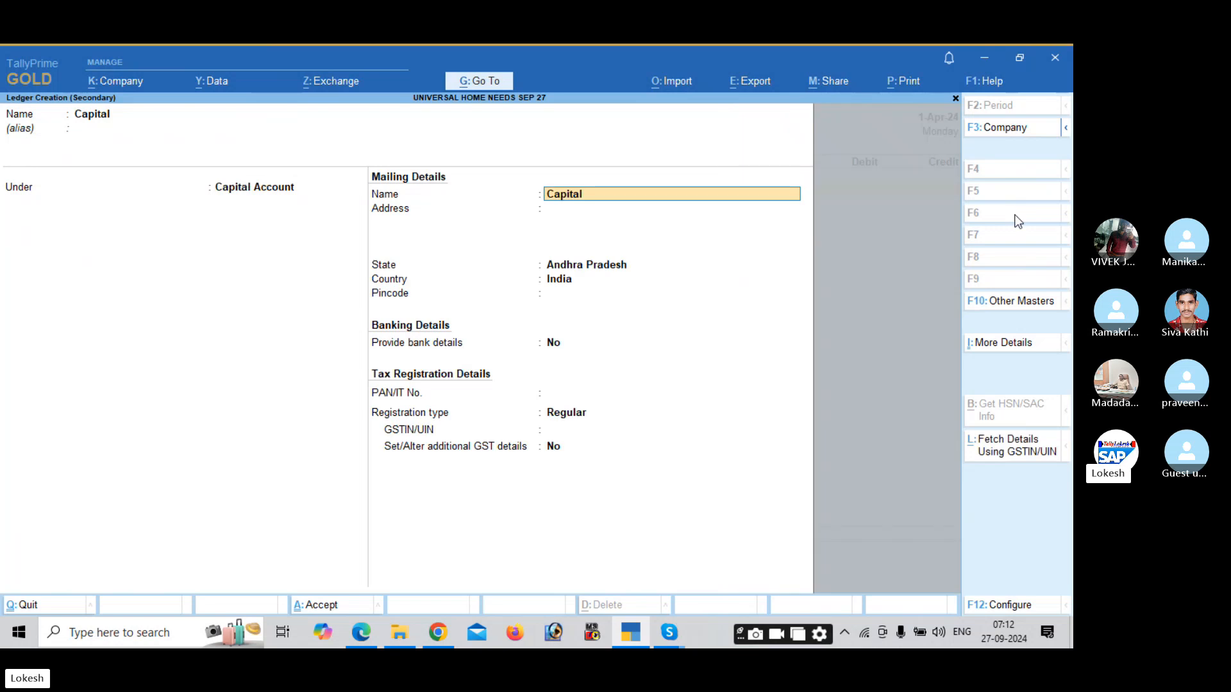
key(ctrl+a)
Check the capital amount in the PDF problem, credit Capital with 5,00,000 against Cash, and save the receipt.
key(alt+Tab)
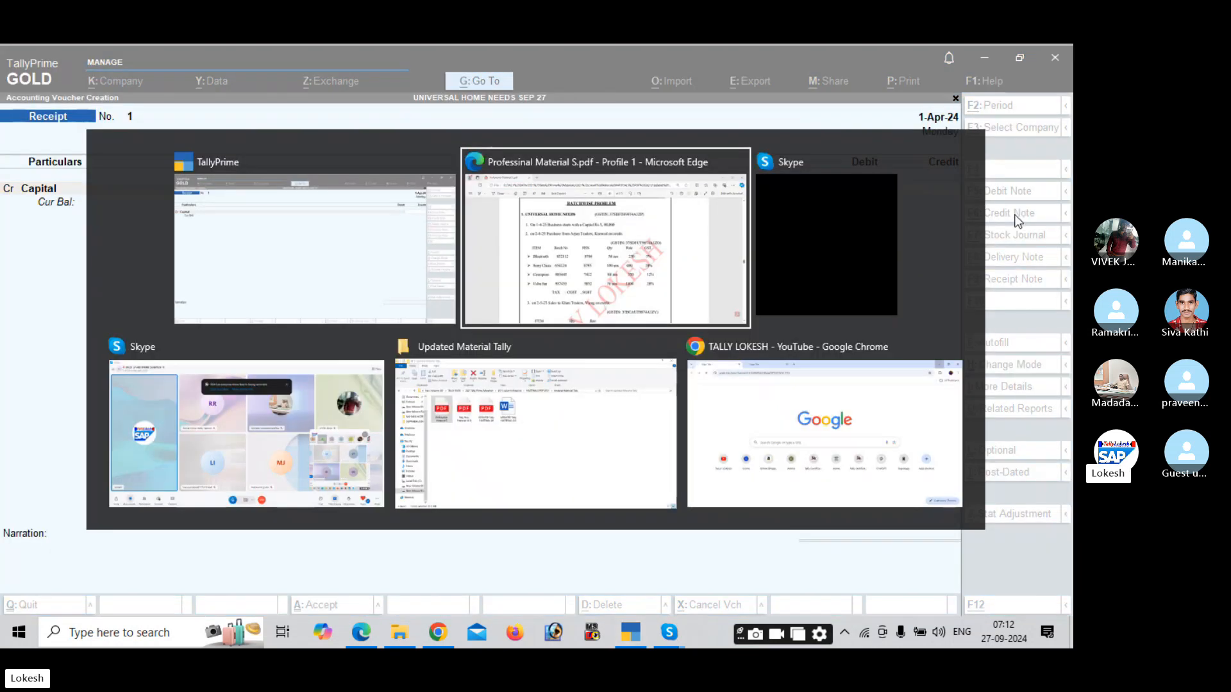
key(alt+Tab)
text(500000)
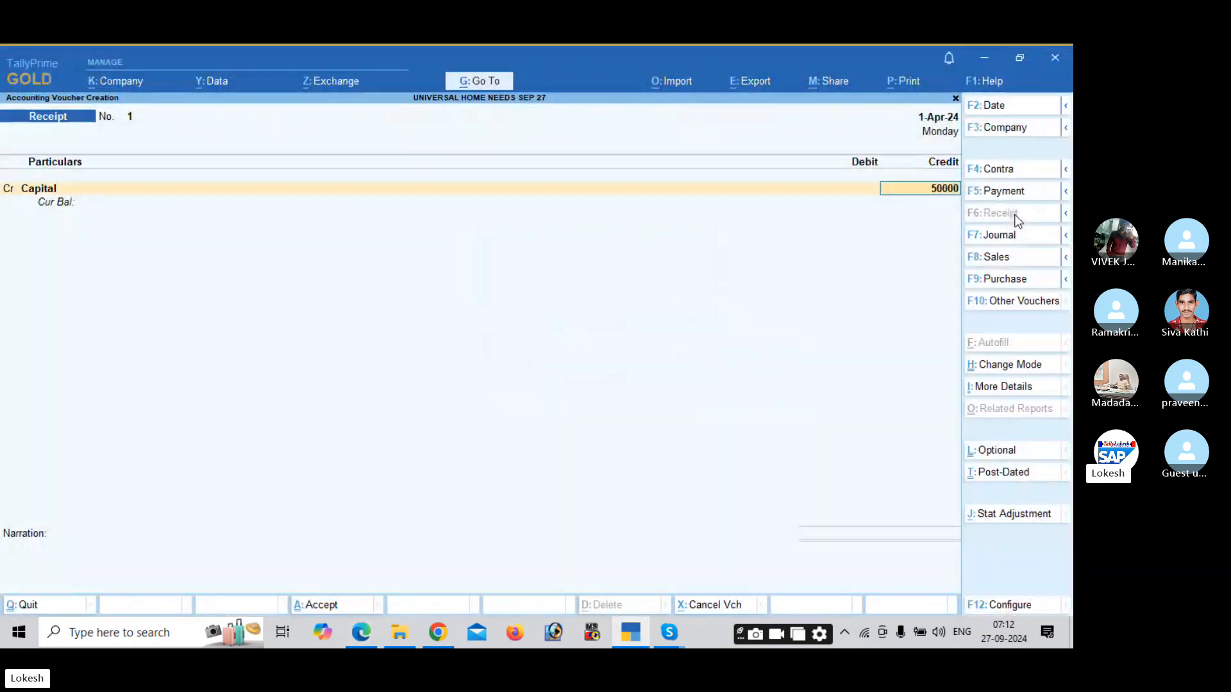
key(Return)
key(Down)
key(Return)
key(Return)
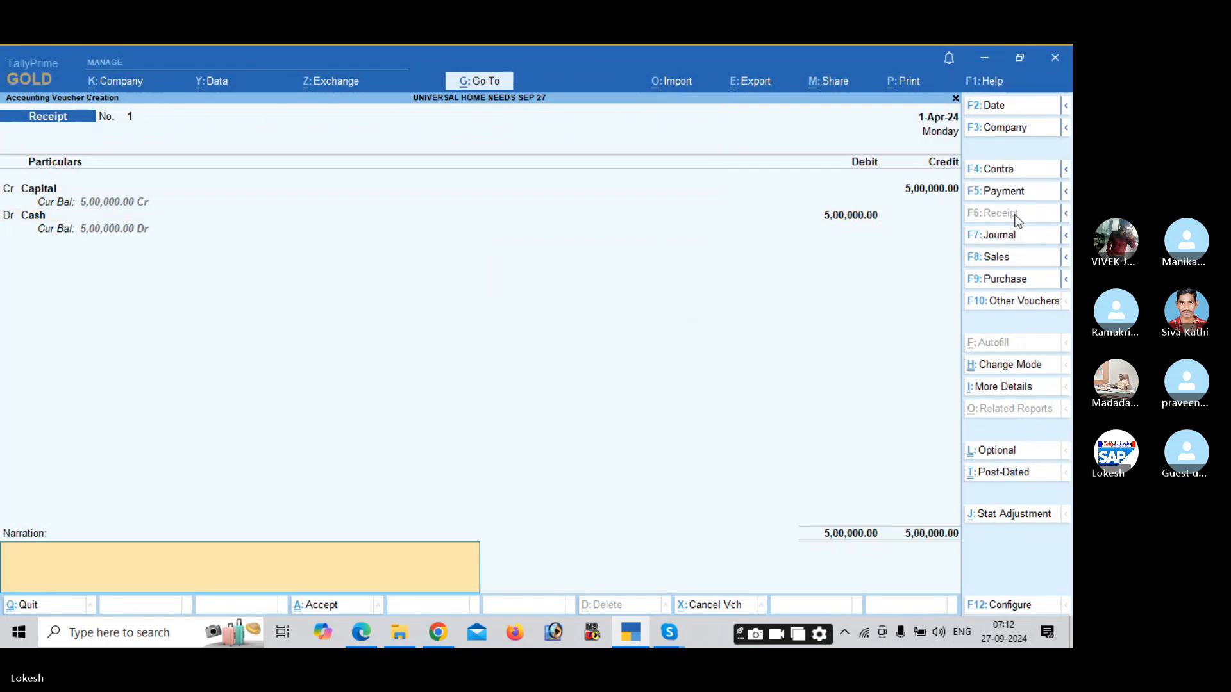
key(Return)
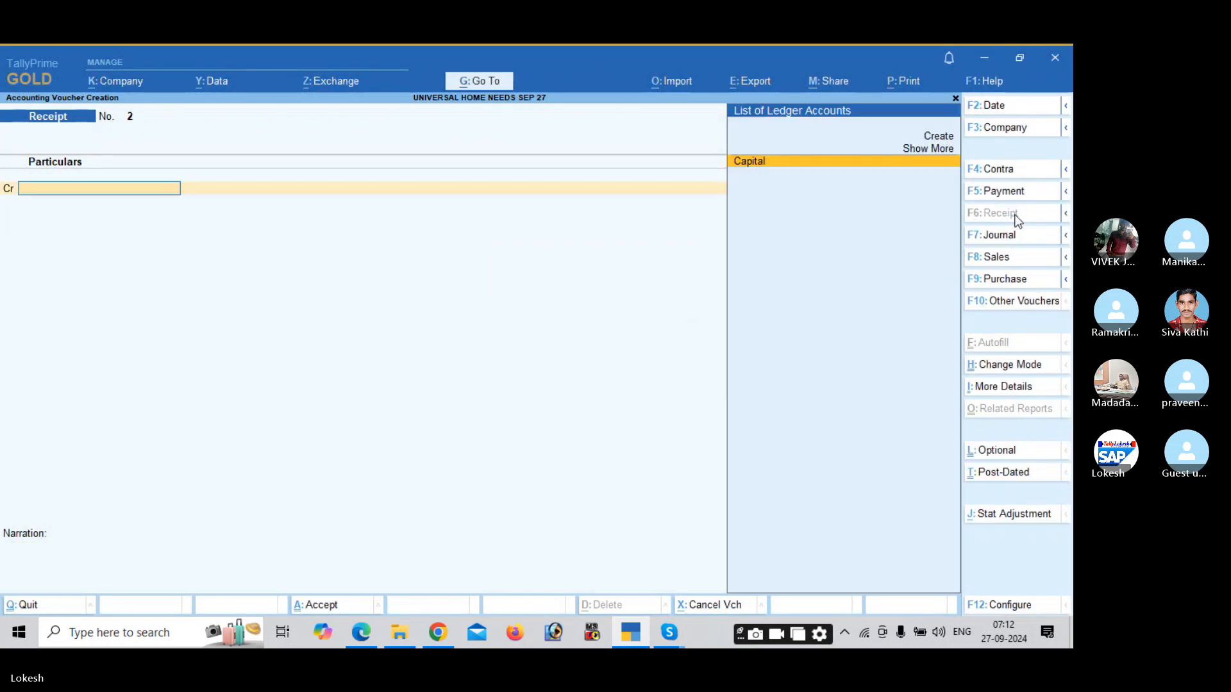
Start a purchase voucher and, after checking the supplier in the PDF problem, begin a party ledger named Arjun Traders.
click(1019, 278)
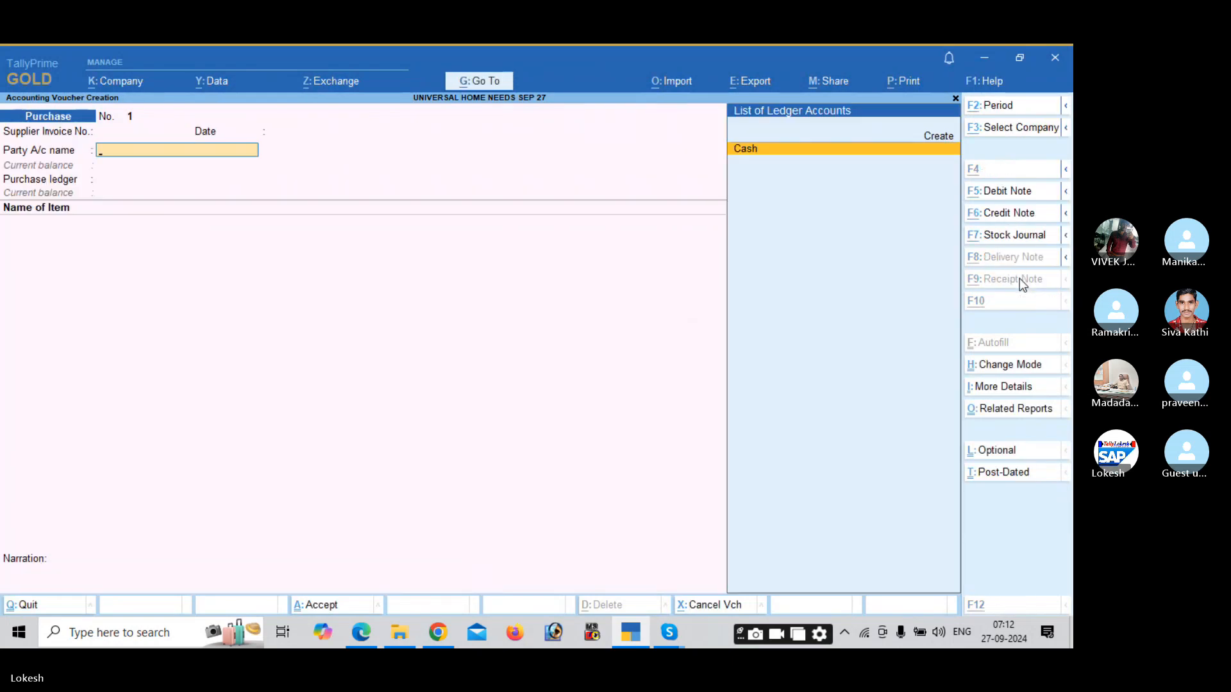
key(alt+c)
key(alt+Tab)
key(alt+Tab)
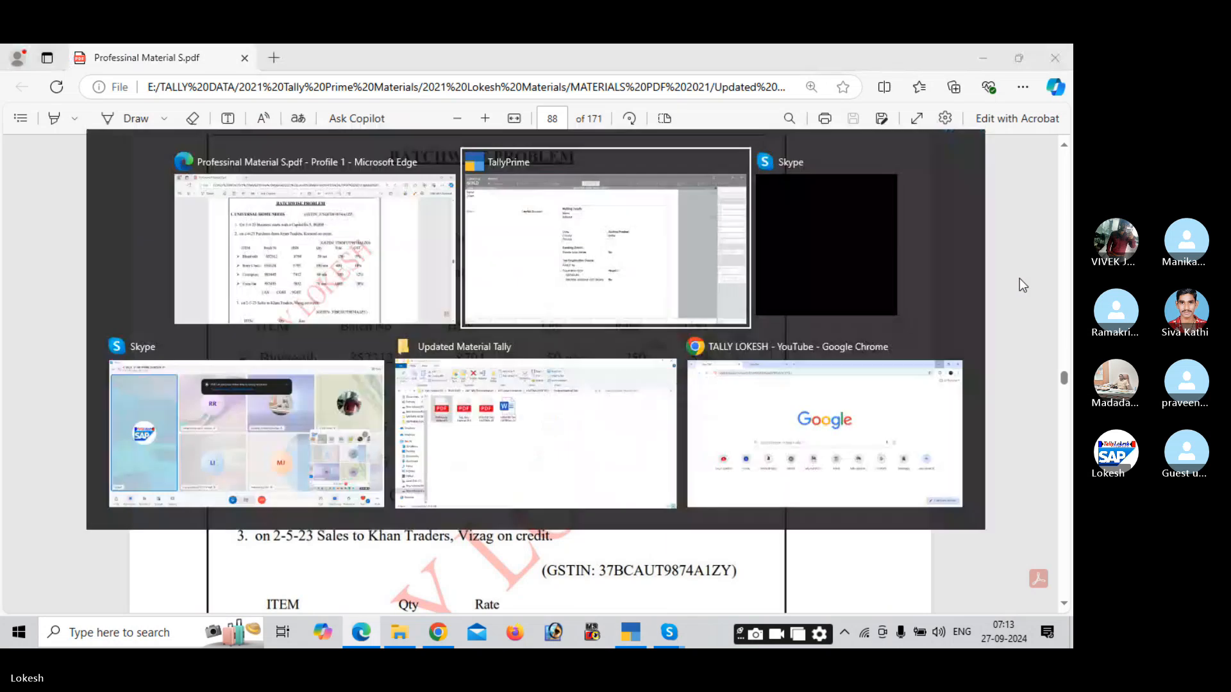
text(Arjun)
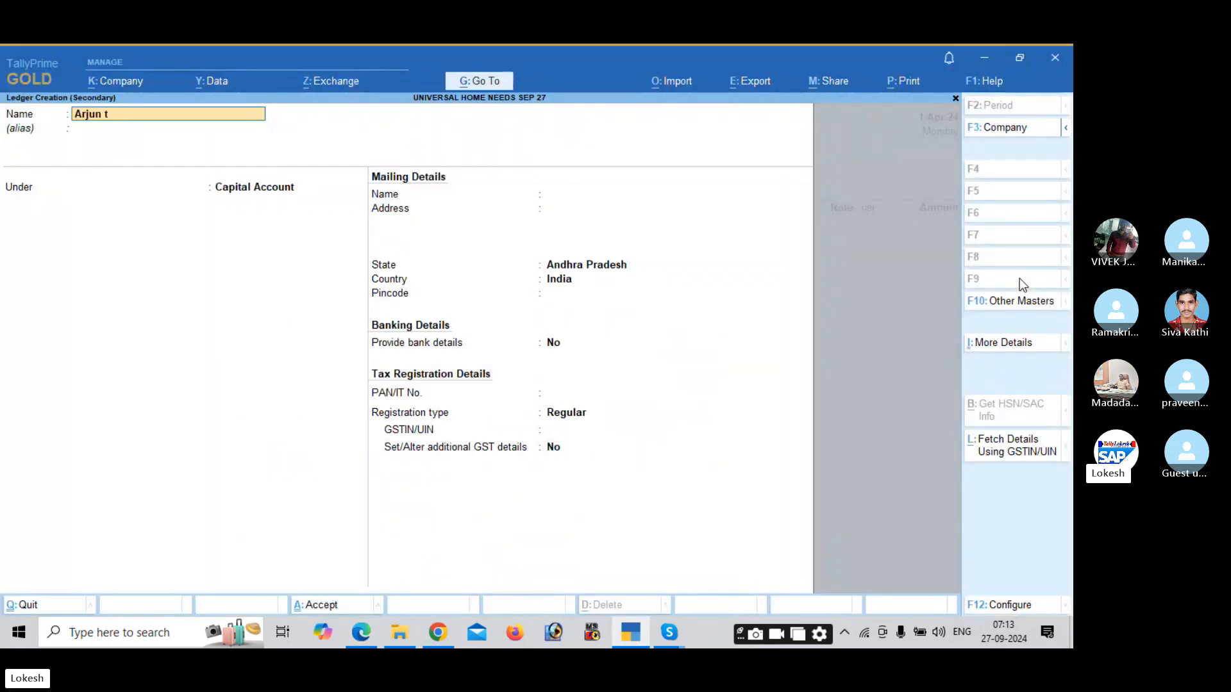
text( Traders)
key(Return)
key(Return)
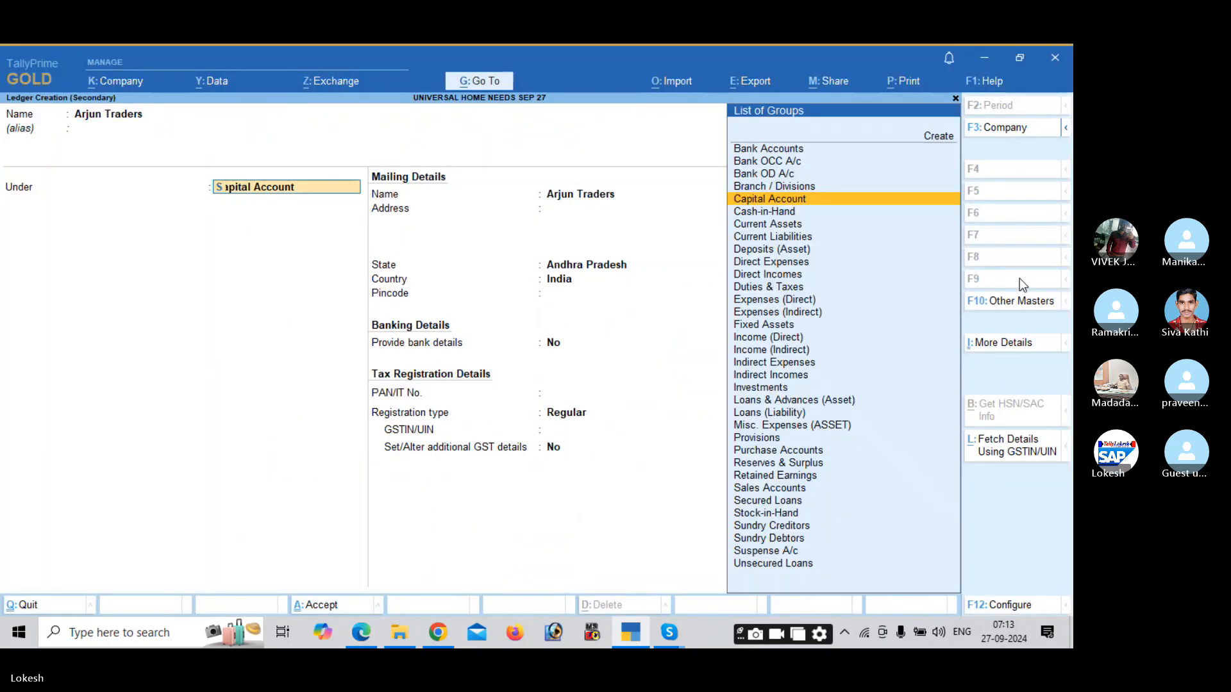
Place Arjun Traders under Sundry Creditors in Andhra Pradesh with GSTIN/UIN 37, and save the ledger.
text(sun)
key(Return)
key(Return)
key(Return)
key(Return)
key(Return)
key(Return)
key(Return)
key(Return)
key(Return)
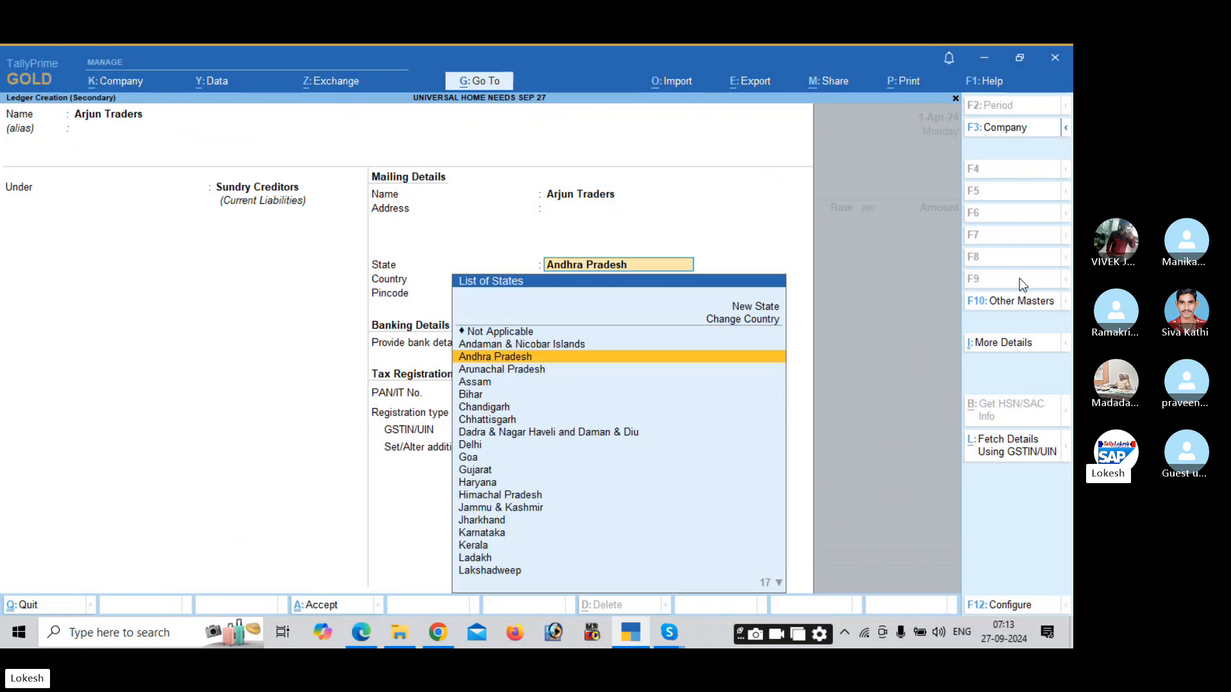
text(37)
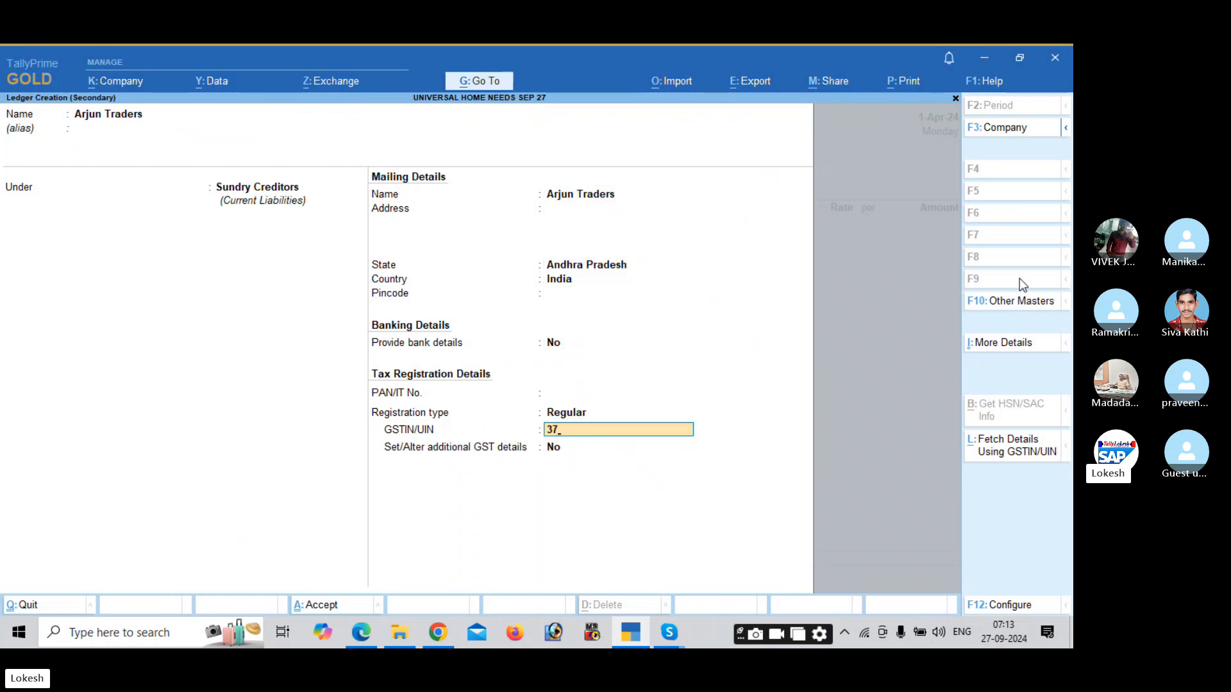
key(Return)
key(Return)
key(ctrl+a)
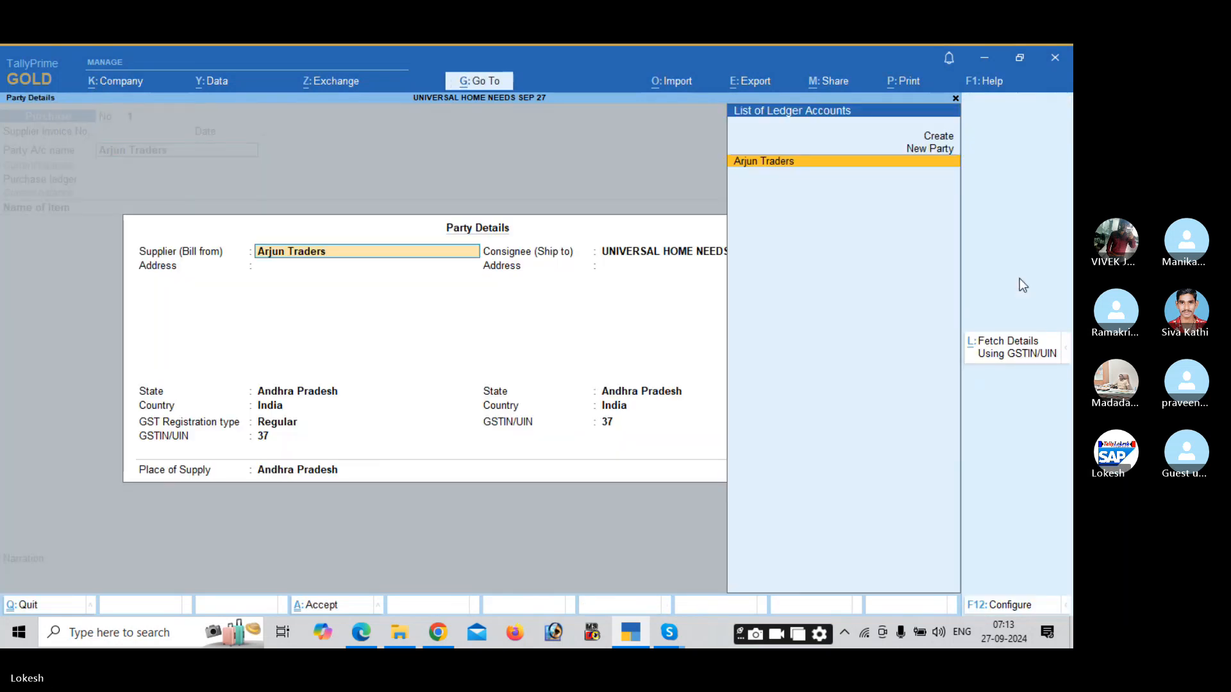
Accept the supplier's party details and begin a new ledger named Purchase for the purchase voucher.
key(ctrl+a)
key(alt+c)
text(Piu)
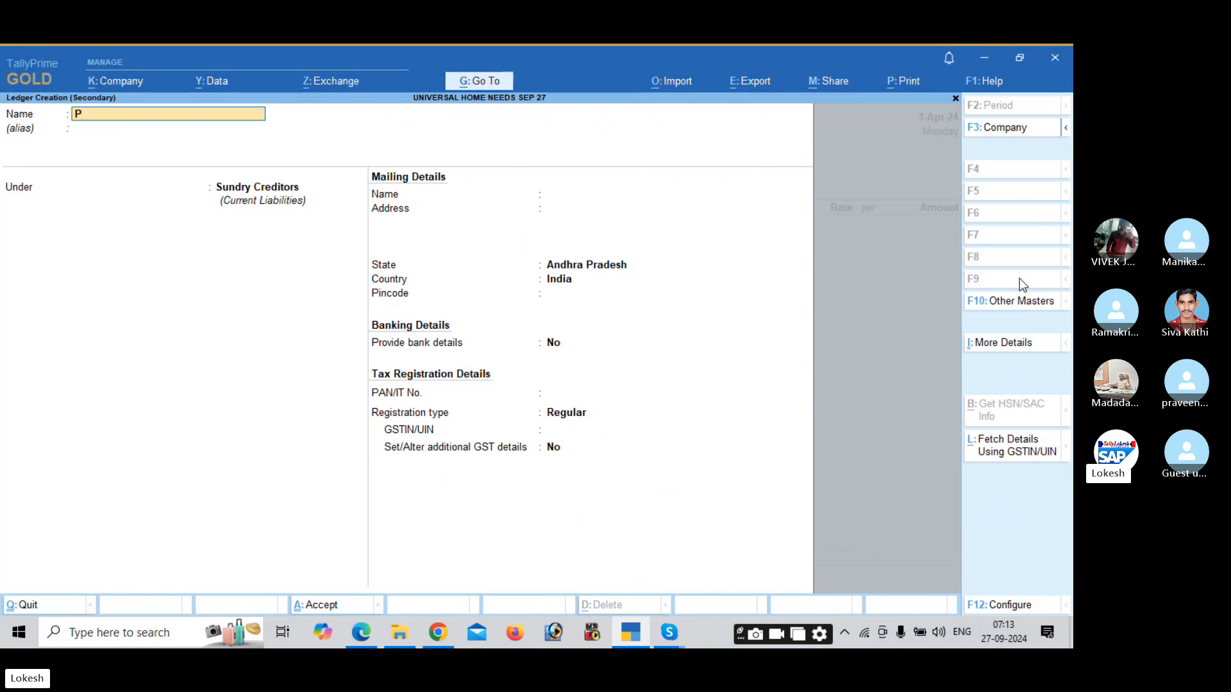
key(BackSpace)
key(BackSpace)
text(urchase)
key(Return)
key(Return)
Group the Purchase ledger under Purchase Accounts, keep HSN and GST rate details as per company/group, and save it.
text(pu)
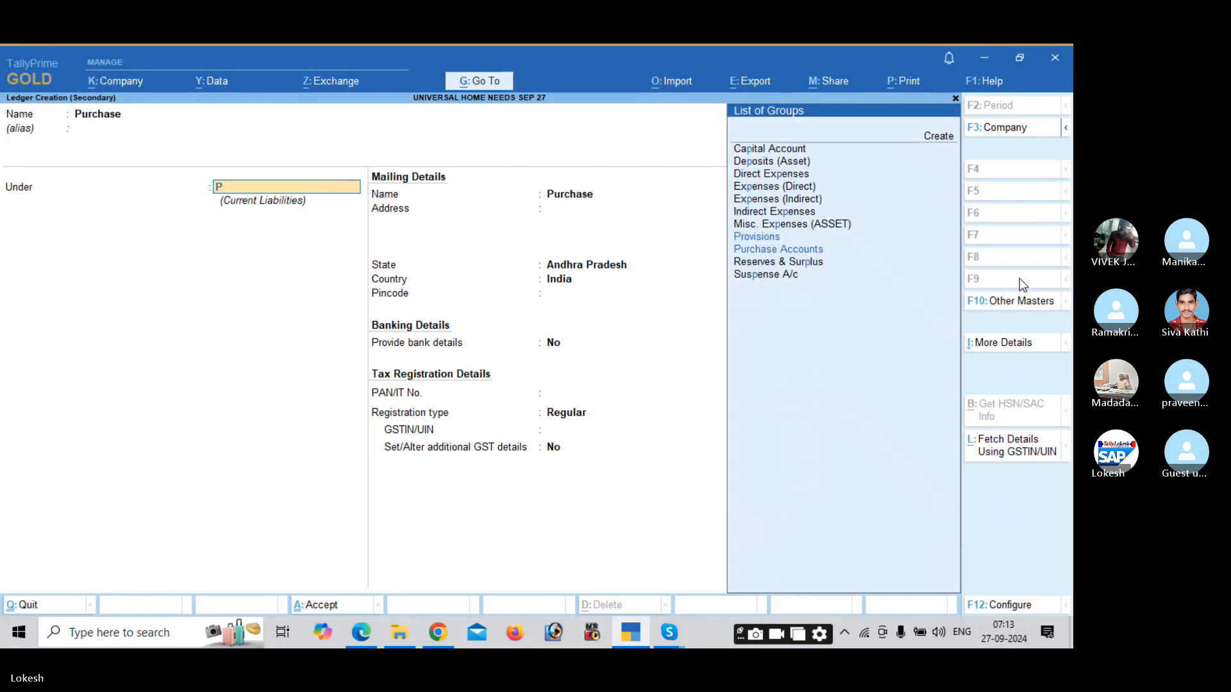
key(Return)
key(Return)
key(Return)
key(Return)
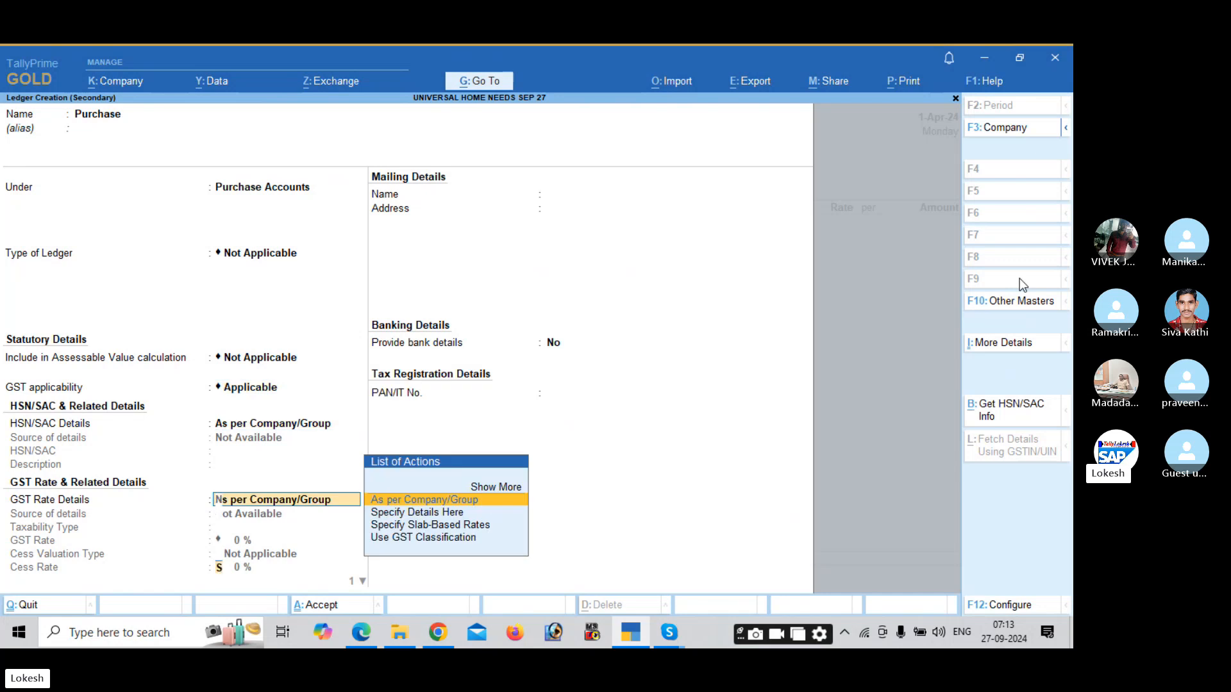
key(Return)
key(Return)
key(Up)
key(Return)
key(Return)
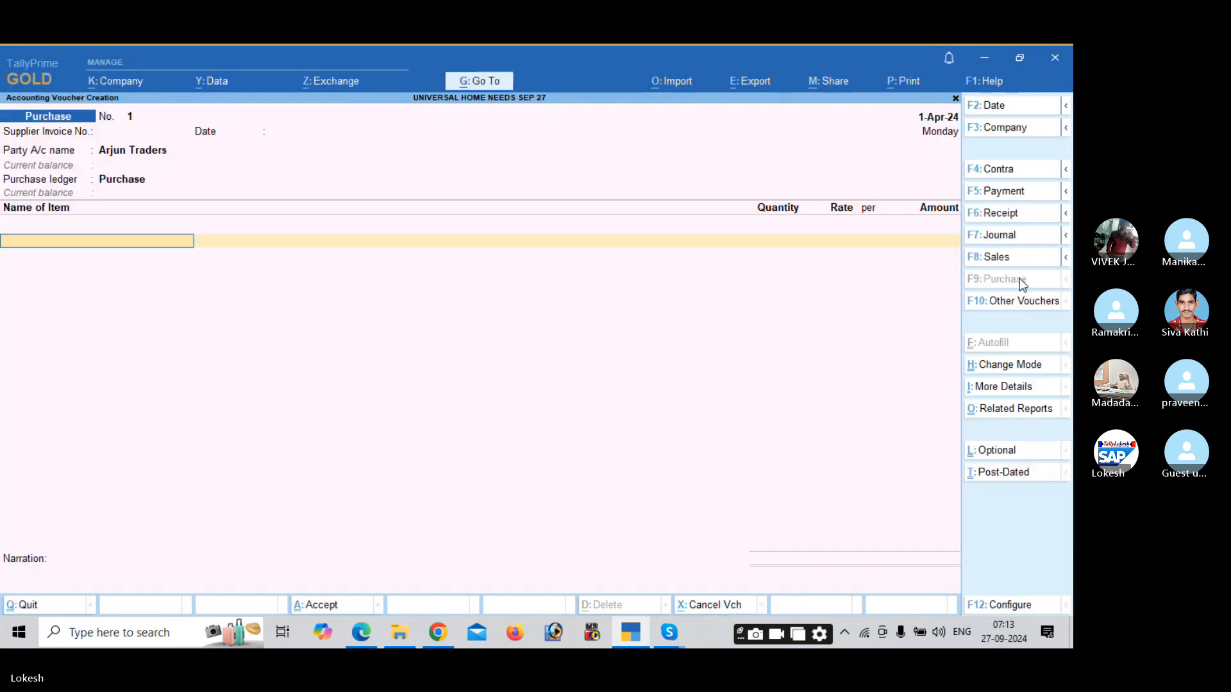
Check the items in the PDF problem and begin a new stock item named Bluetooth in the purchase voucher.
key(alt+c)
key(alt+Tab)
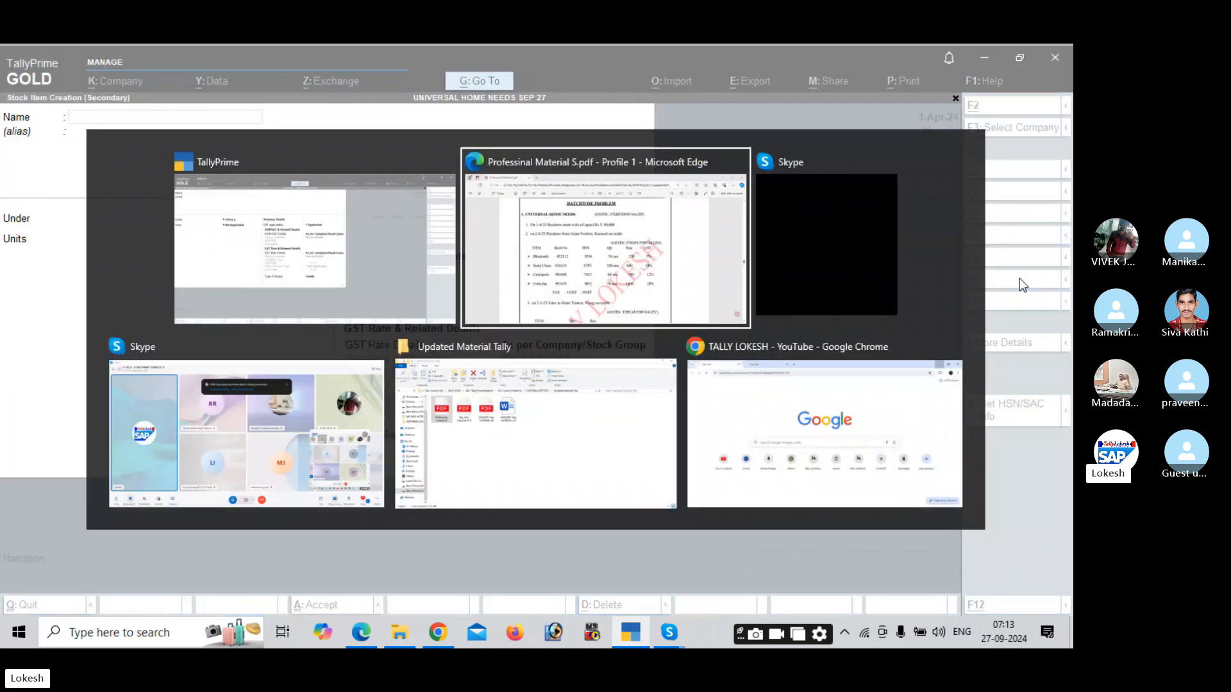
scroll(1019, 279, down, 1)
key(alt+Tab)
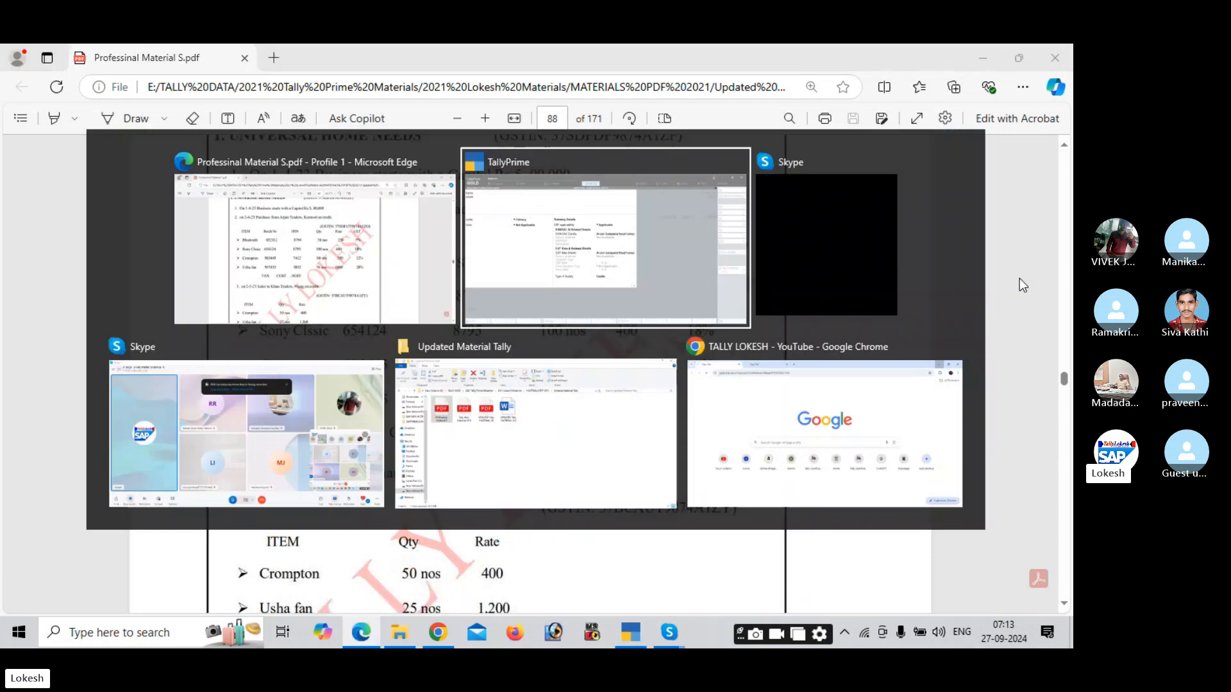
text(Bluet)
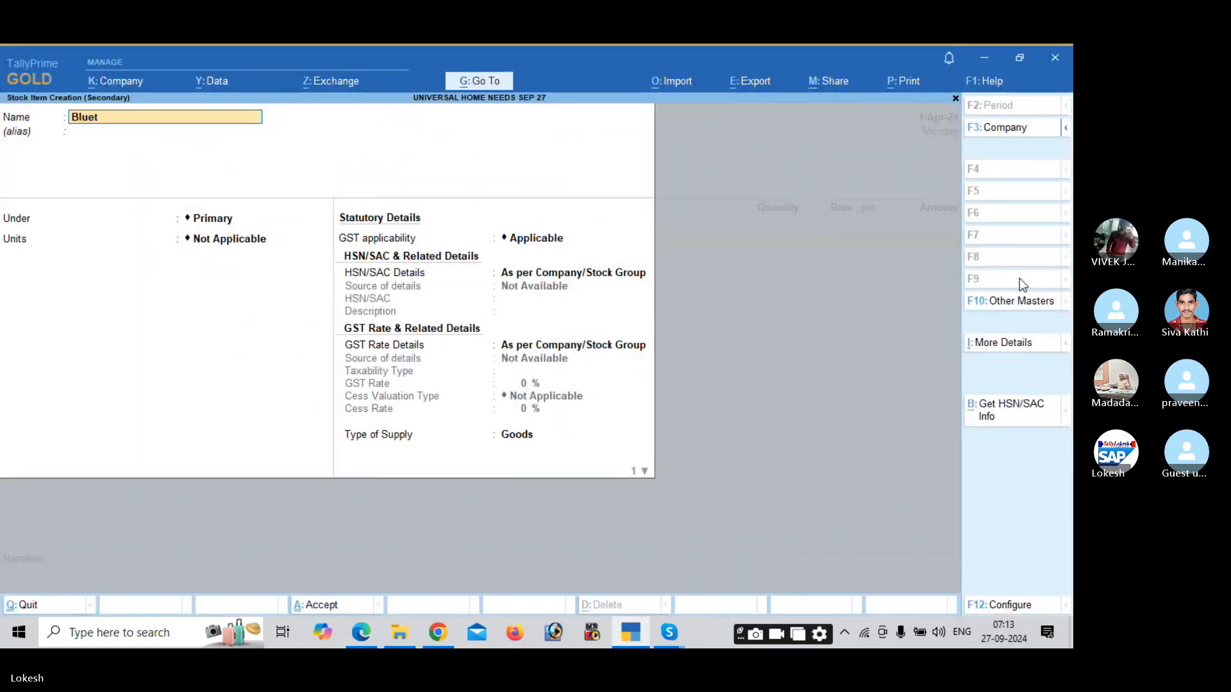
key(Return)
key(Return)
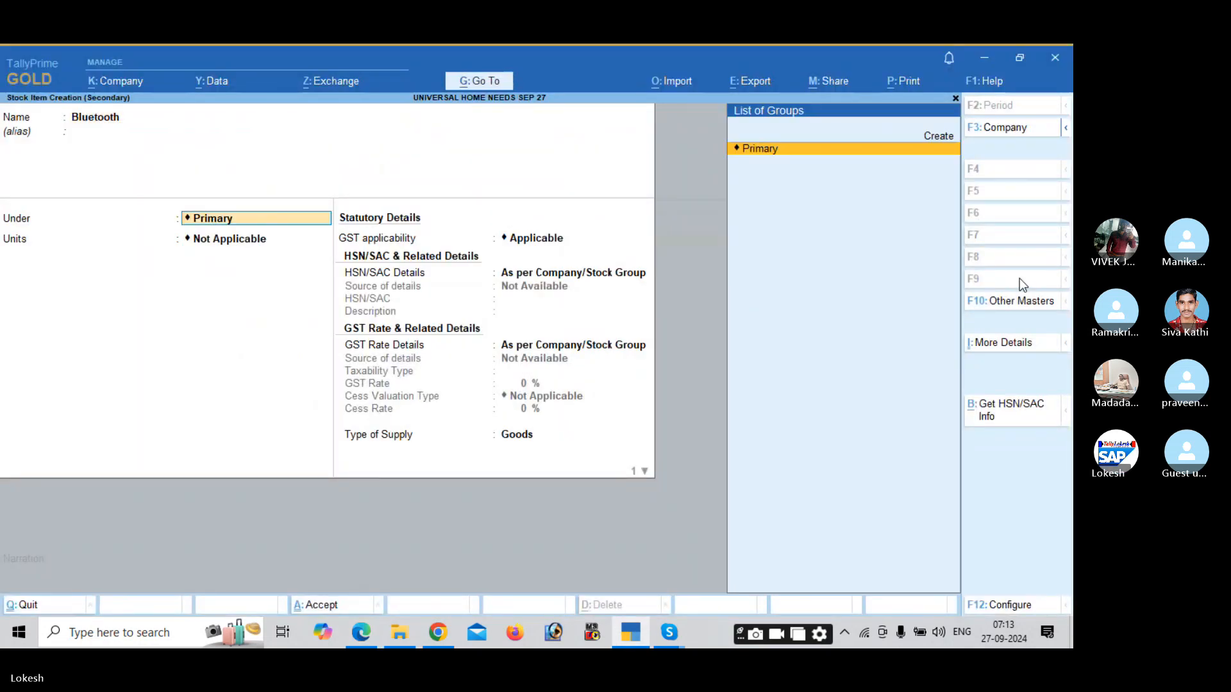
Keep Bluetooth under Primary and create its unit nos with the quantity code NOS-NUMBERS.
key(alt+Tab)
key(alt+Tab)
key(Return)
key(alt+c)
text(nos)
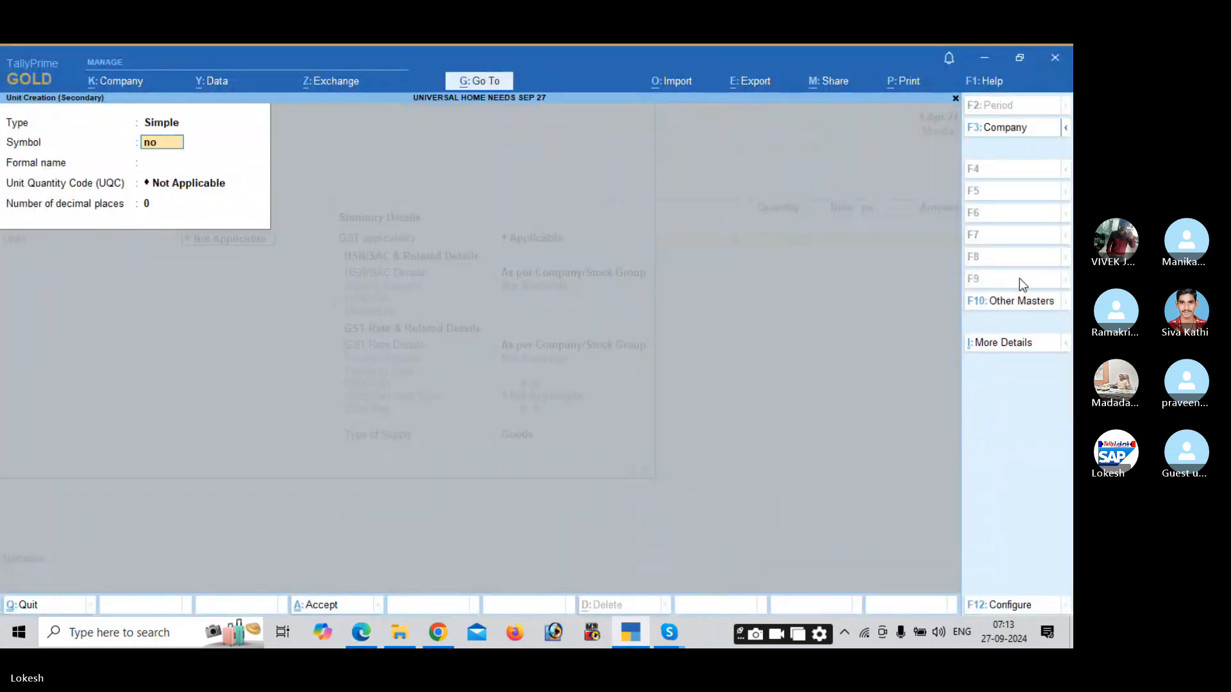
key(Return)
key(Return)
text(nos)
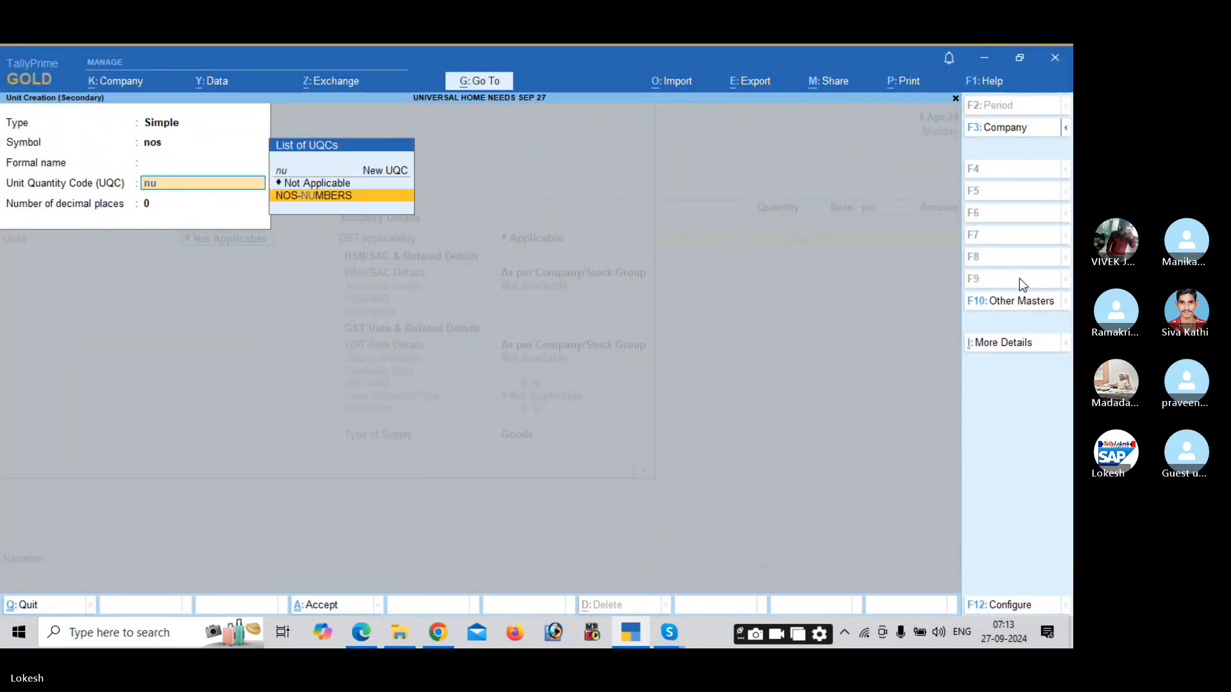
key(Return)
key(Return)
key(Return)
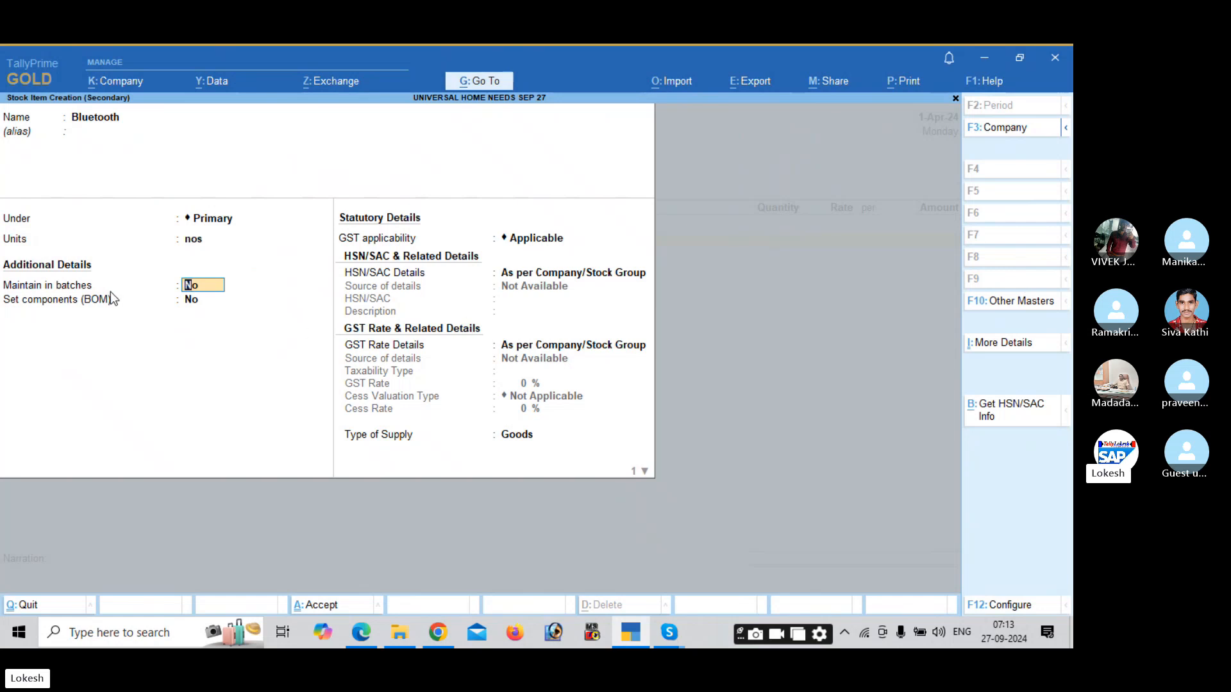
Turn off the components list (Bill of Materials) in the stock item configuration and save the configuration.
click(1023, 605)
key(Down)
key(Down)
key(Down)
key(Down)
key(Down)
key(Down)
key(Down)
key(Down)
key(Down)
key(Down)
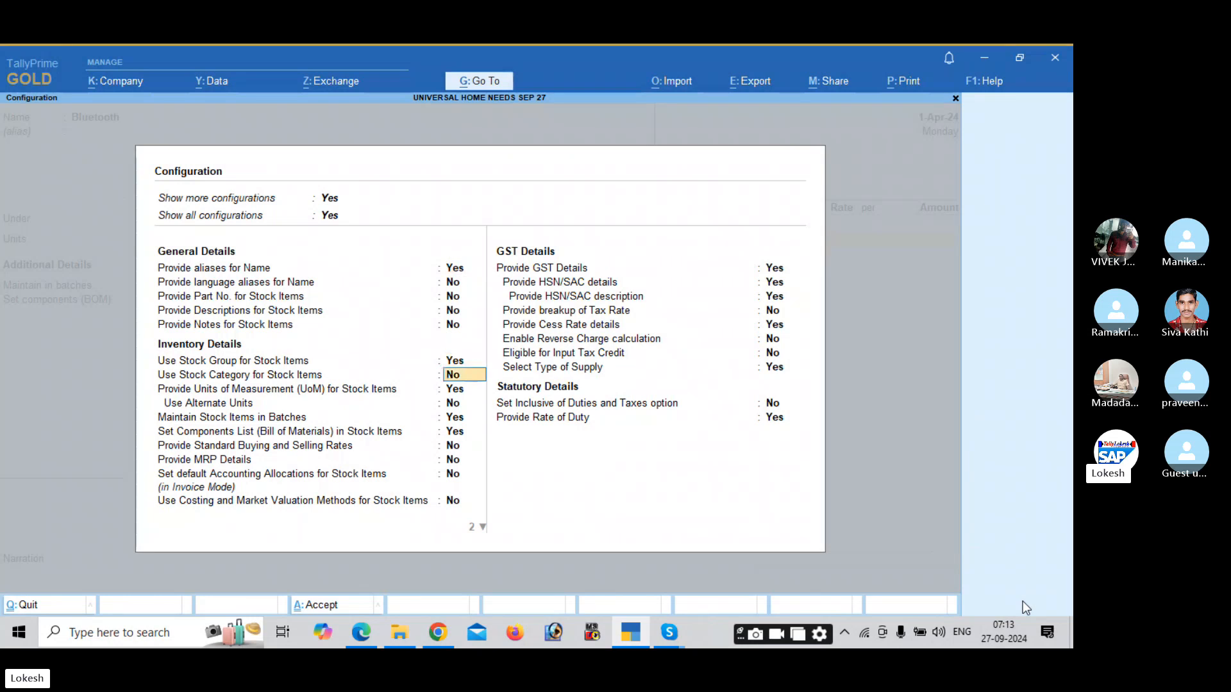
key(n)
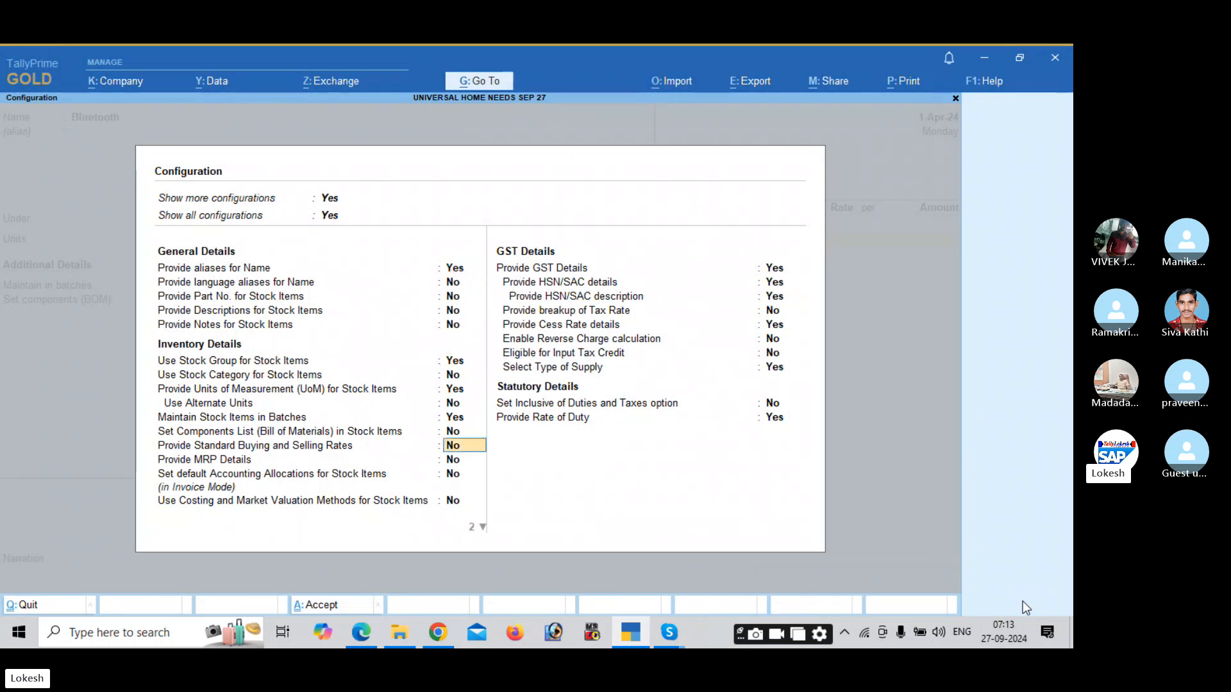
key(ctrl+a)
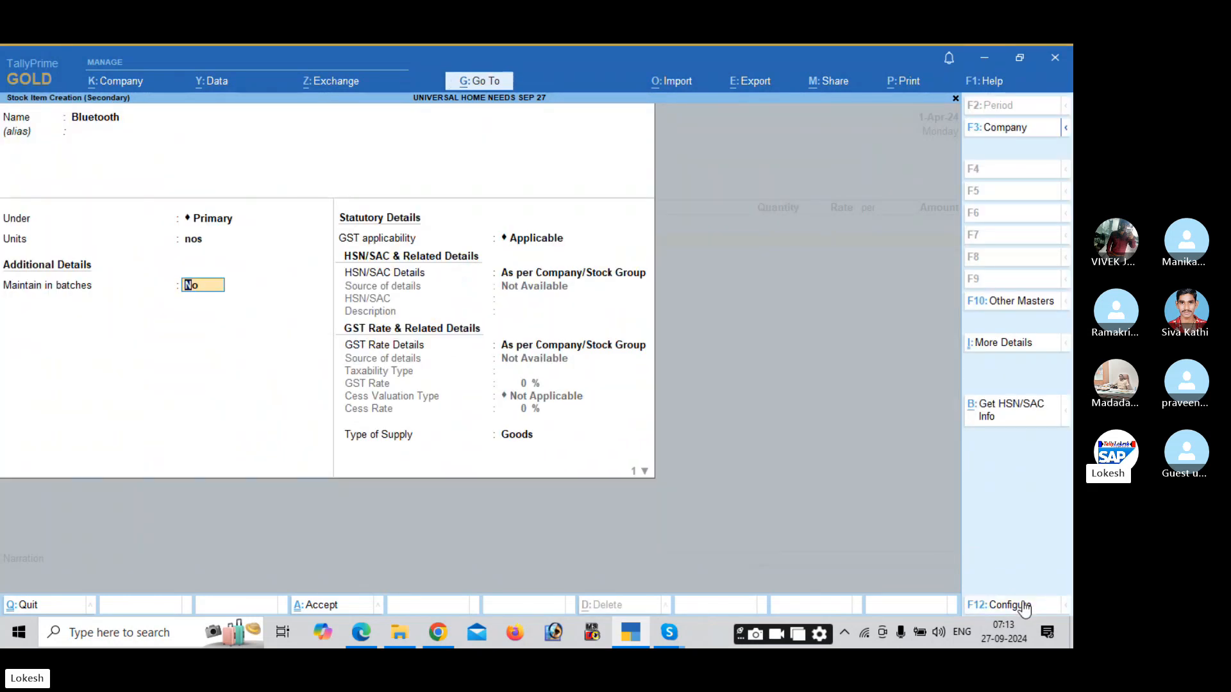
Maintain the Bluetooth item in batches, tracking the manufacturing date and using expiry dates, and keep GST applicable.
text(y)
key(Return)
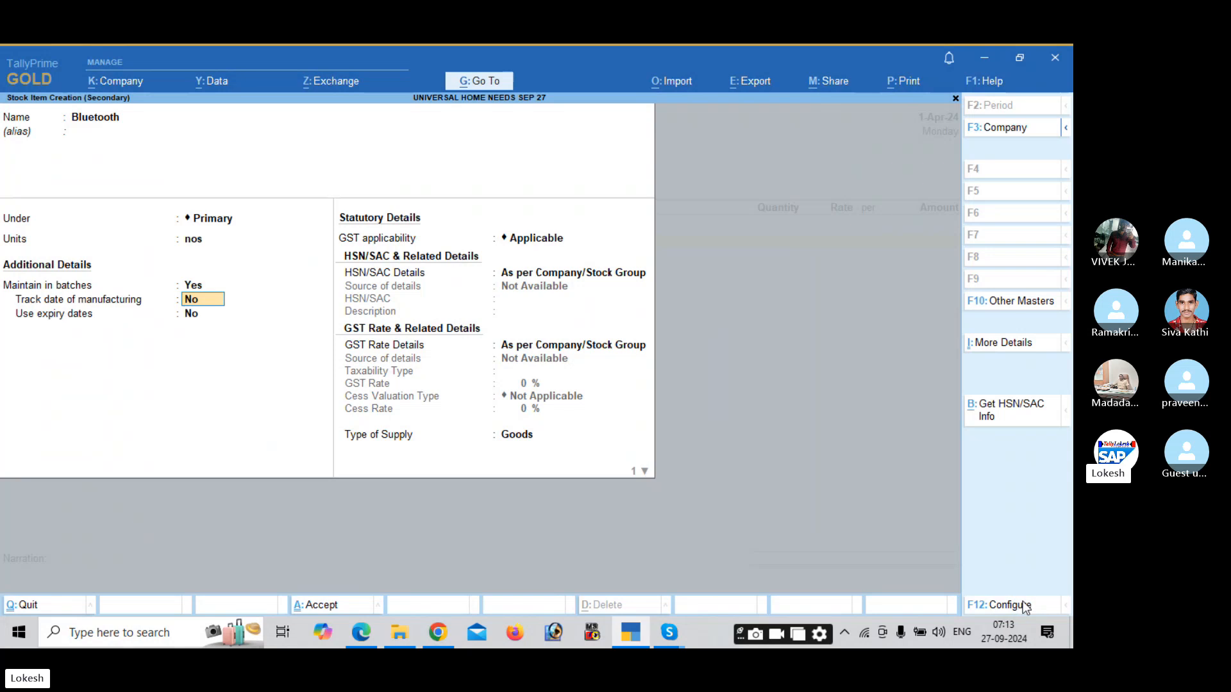
text(y)
key(Return)
text(y)
key(Return)
key(Return)
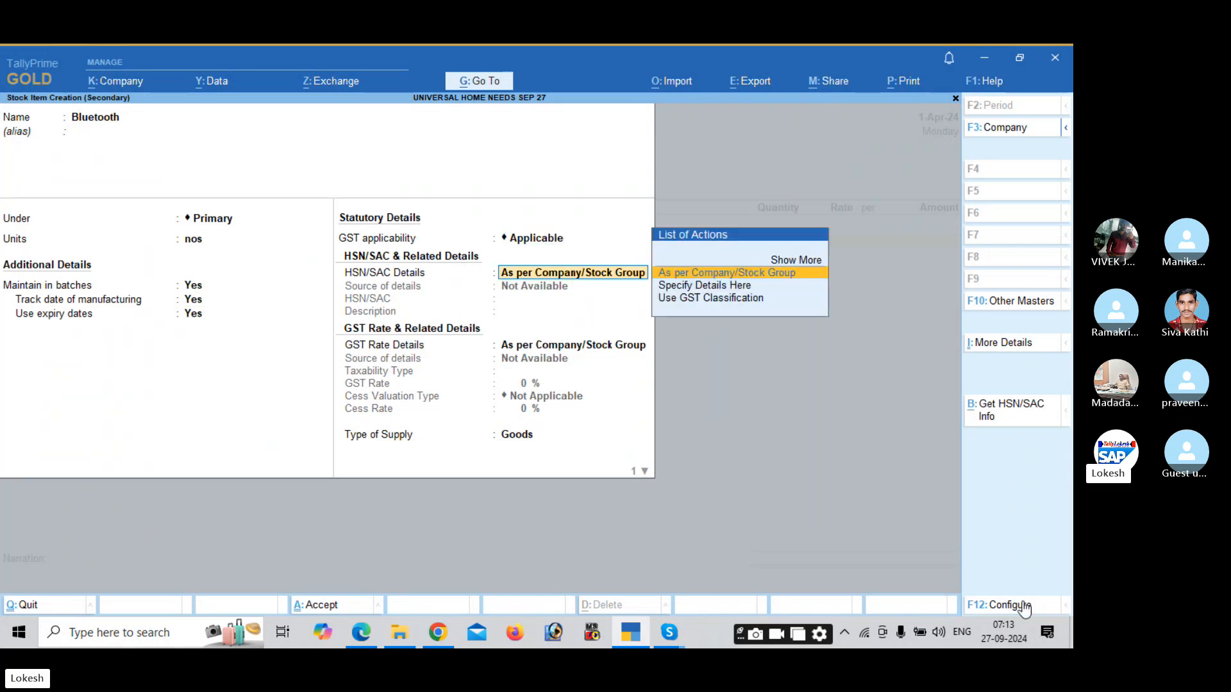
Specify the HSN/SAC details for Bluetooth directly in the item, with the code 98745.
key(Down)
key(Return)
text(98745)
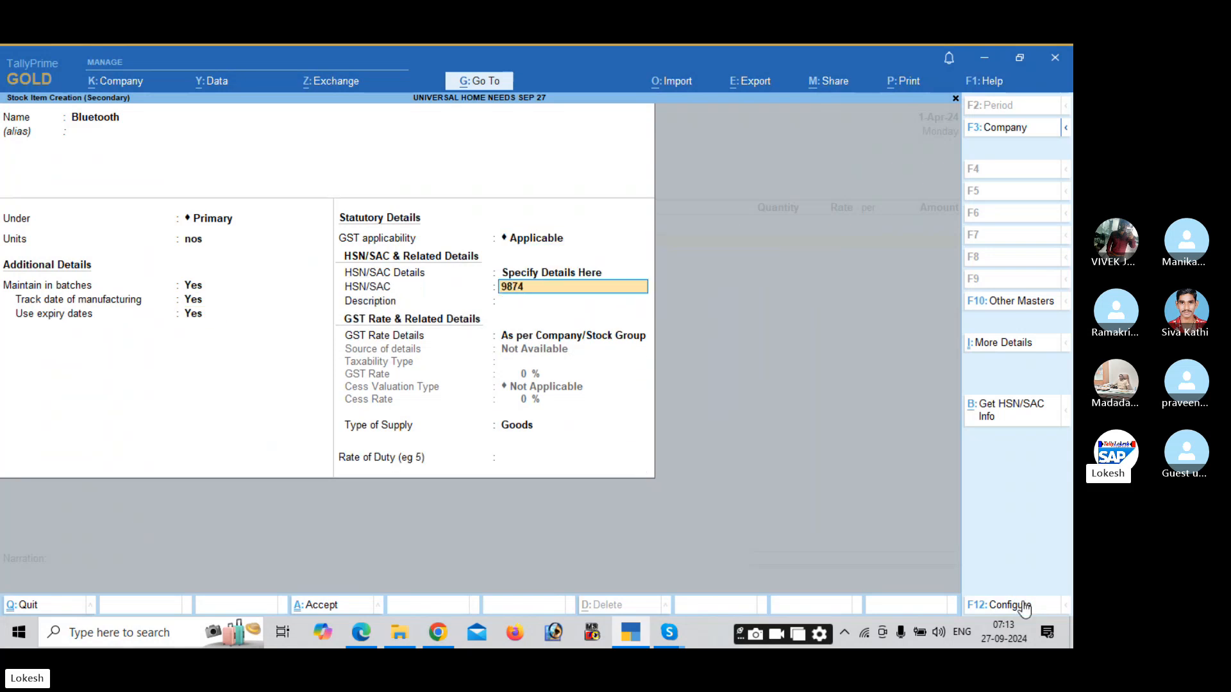
key(Return)
key(Return)
Specify Bluetooth's GST rate details as Taxable at 5% with supply type Goods, then save the item.
key(Return)
key(Return)
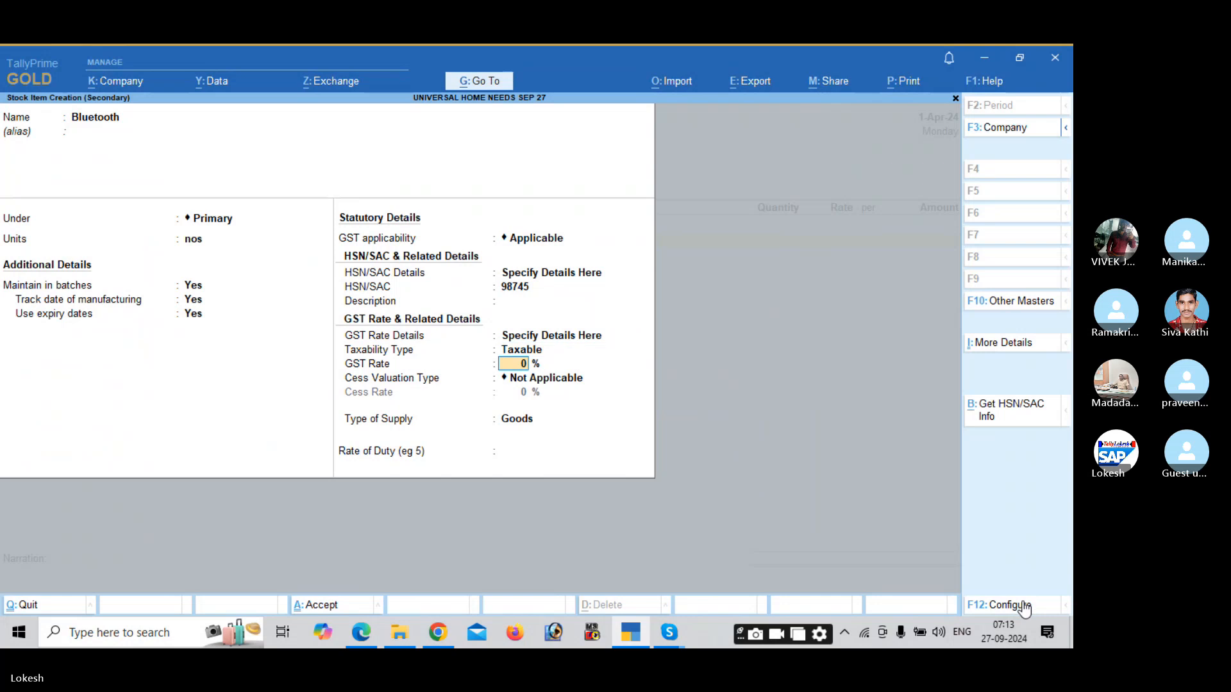
key(alt+Tab)
key(alt+Tab)
text(5)
key(Return)
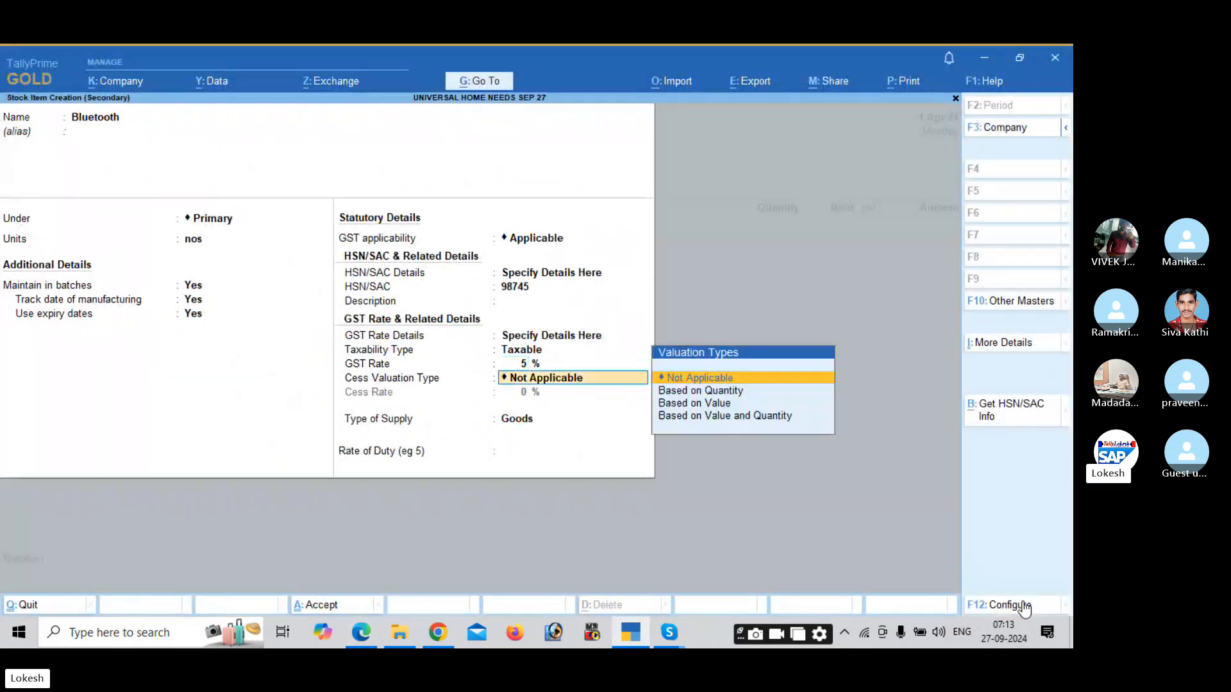
key(Return)
key(Return)
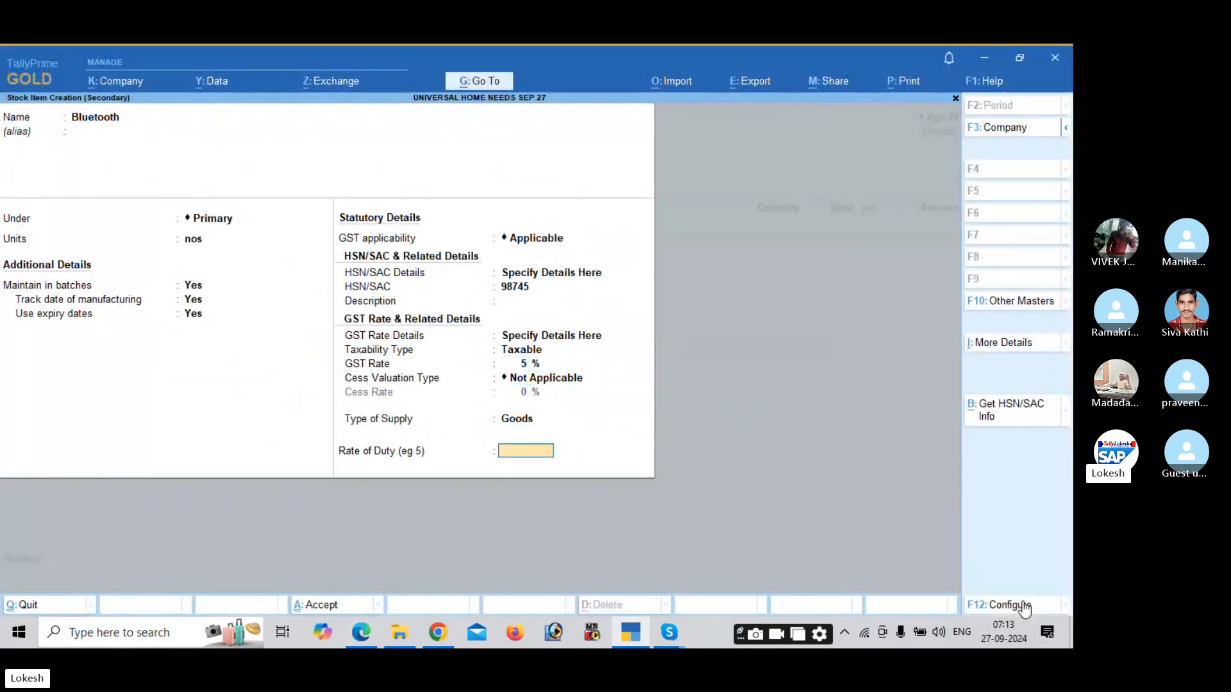
key(Return)
key(Return)
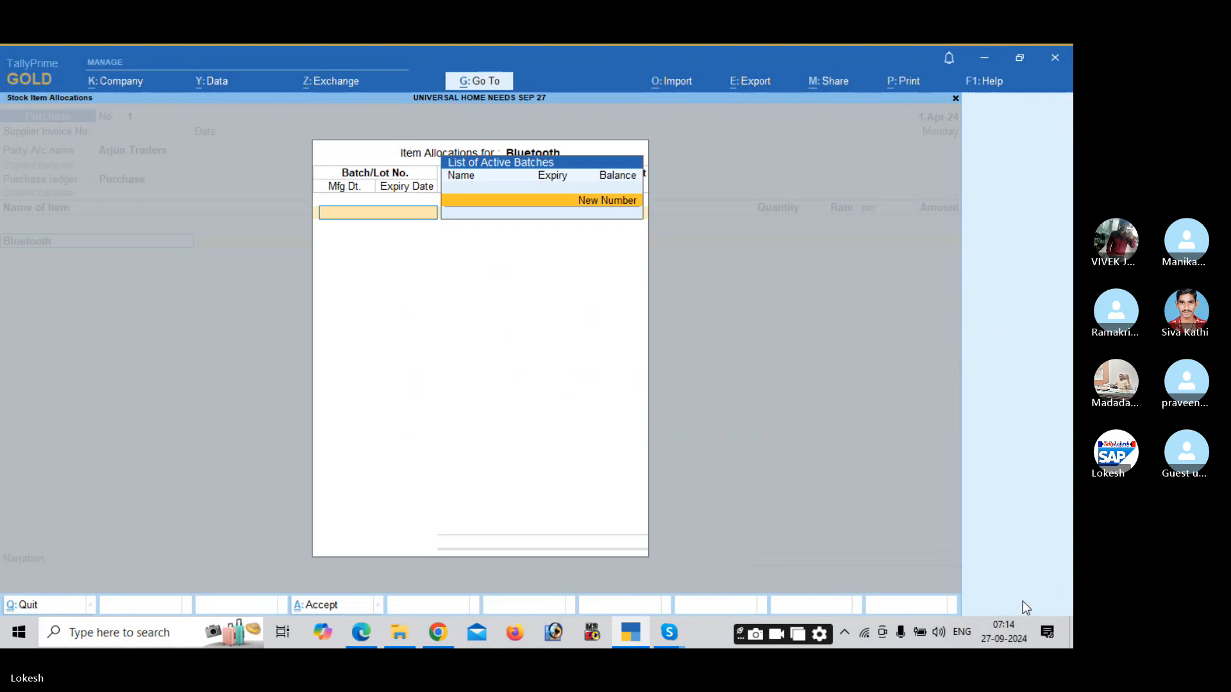
Check the batch number in the PDF problem and create the new batch 852321 for Bluetooth.
key(Return)
key(alt+Tab)
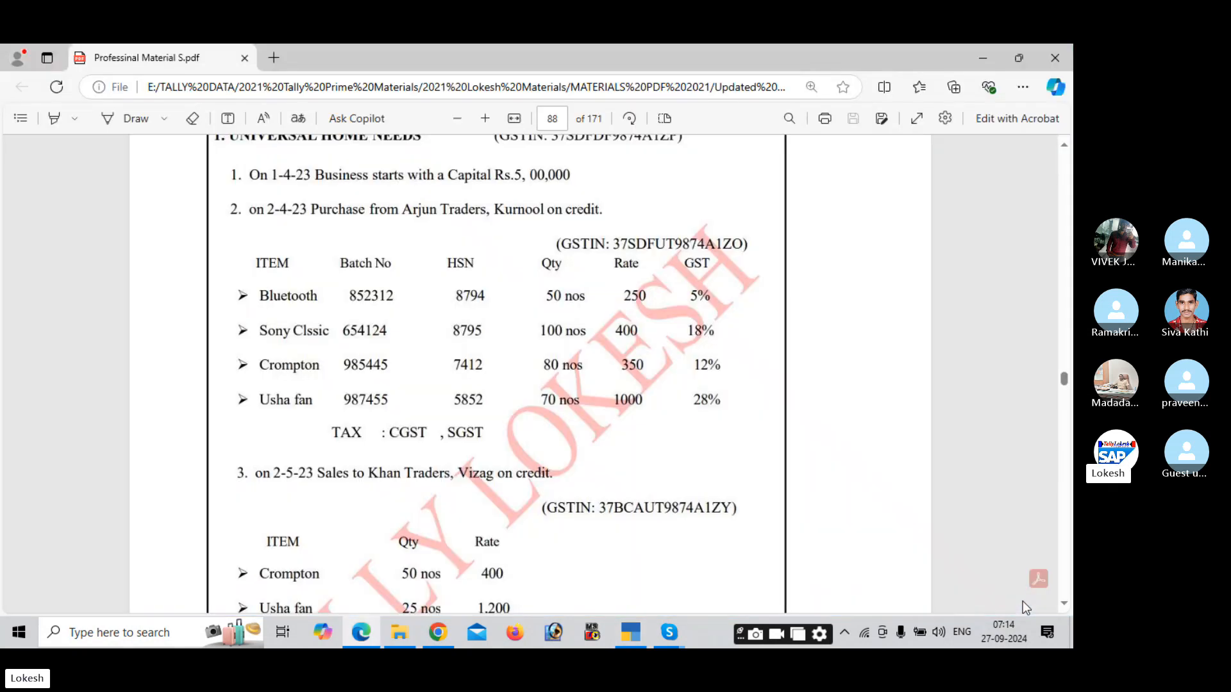
key(alt+Tab)
text(852)
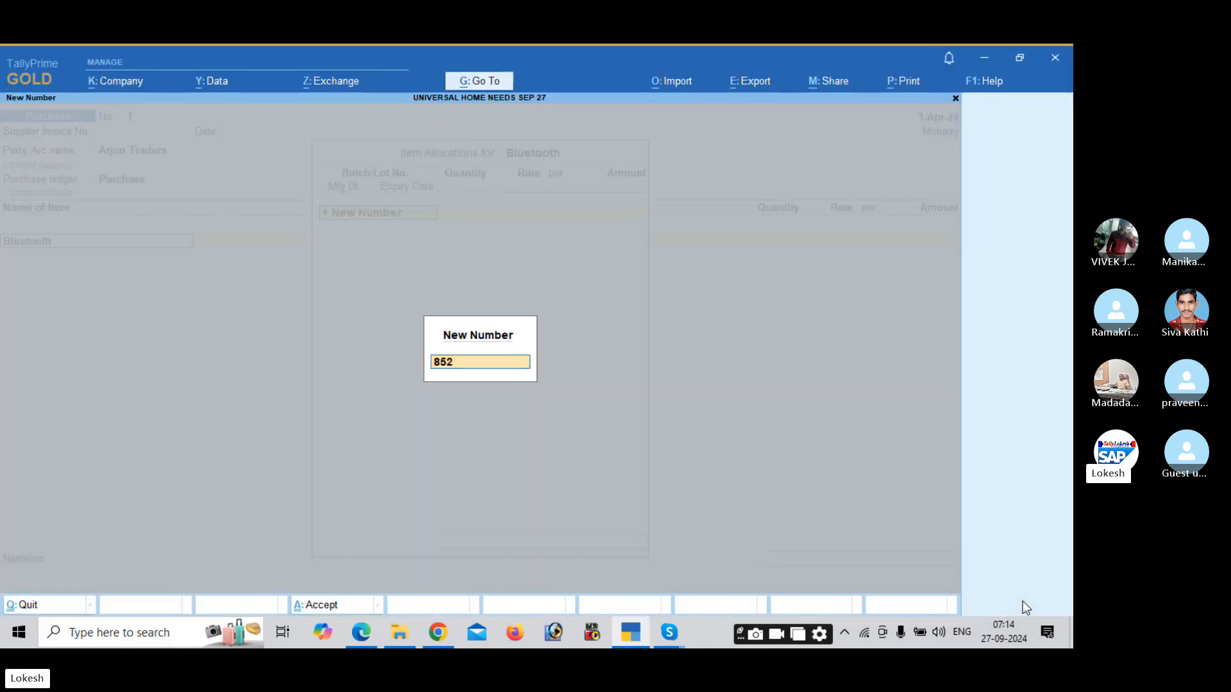
key(alt+Tab)
key(alt+Tab)
text(321)
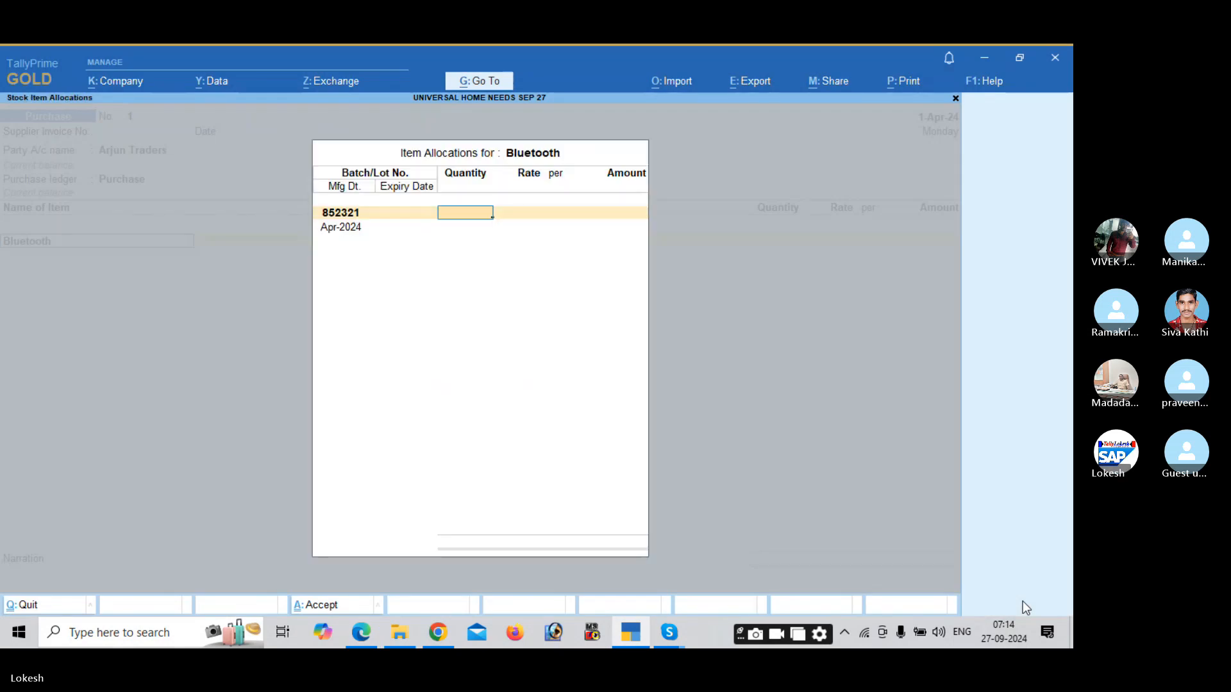
Allocate 50 nos at a rate of 250 to batch 852321 with the expiry date 31-Mar-25.
key(alt+Tab)
key(alt+Tab)
text(50)
key(Return)
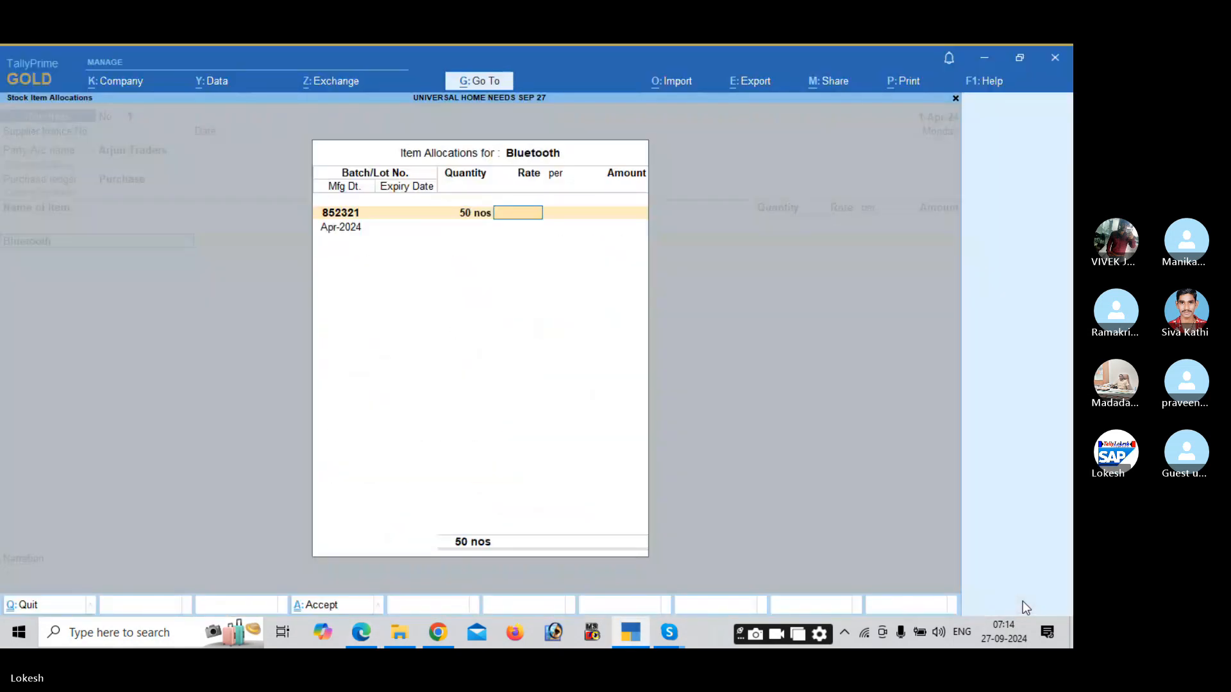
text(250)
key(Return)
key(Return)
key(Return)
key(Return)
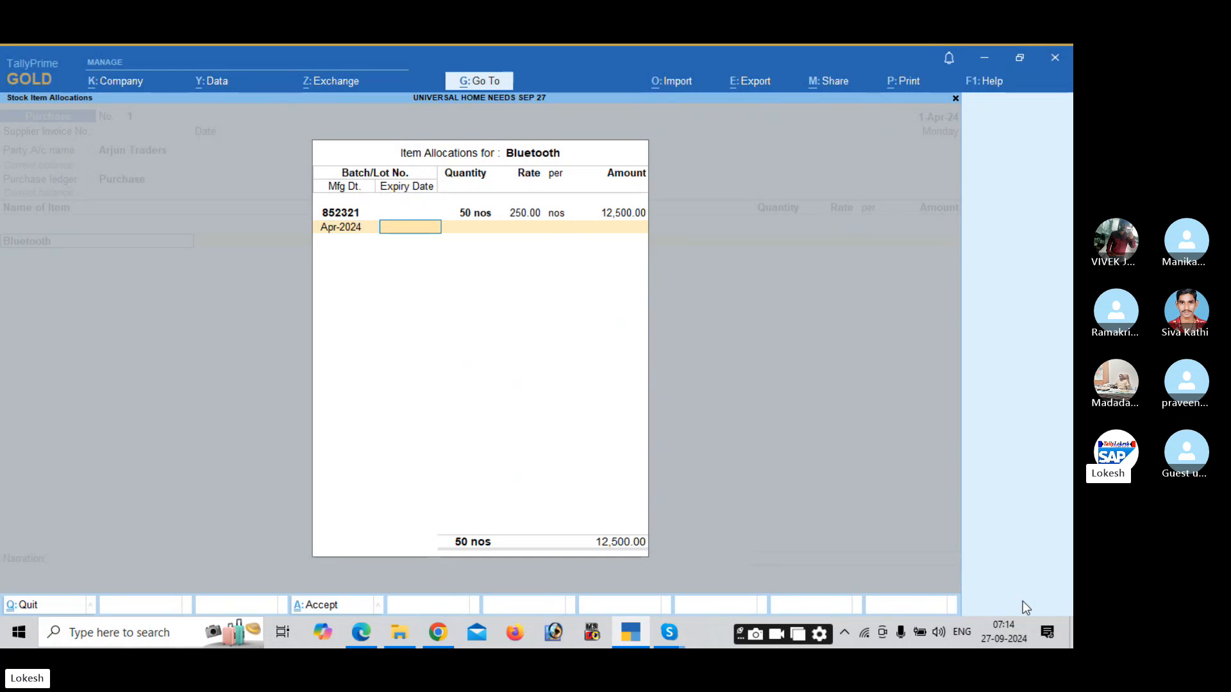
text(31-3)
key(Return)
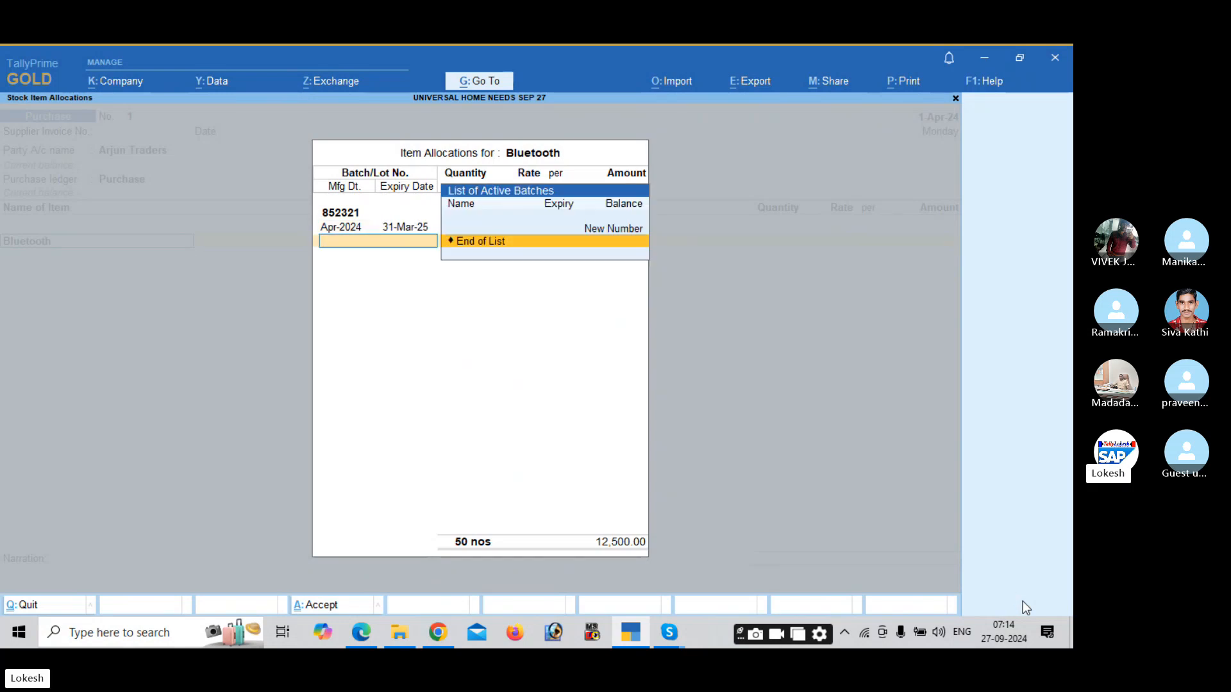
Add a second Bluetooth batch numbered 963852 with 50 nos at 250 and the expiry date 31-Mar-25.
key(Up)
key(Return)
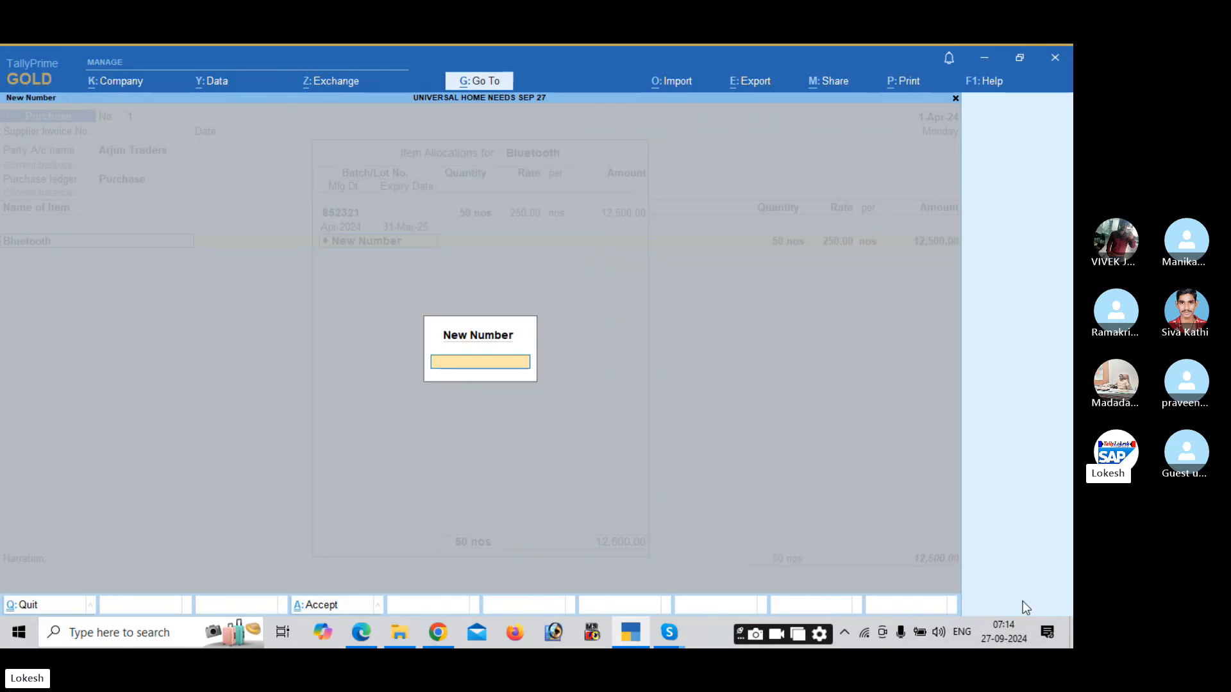
text(963852)
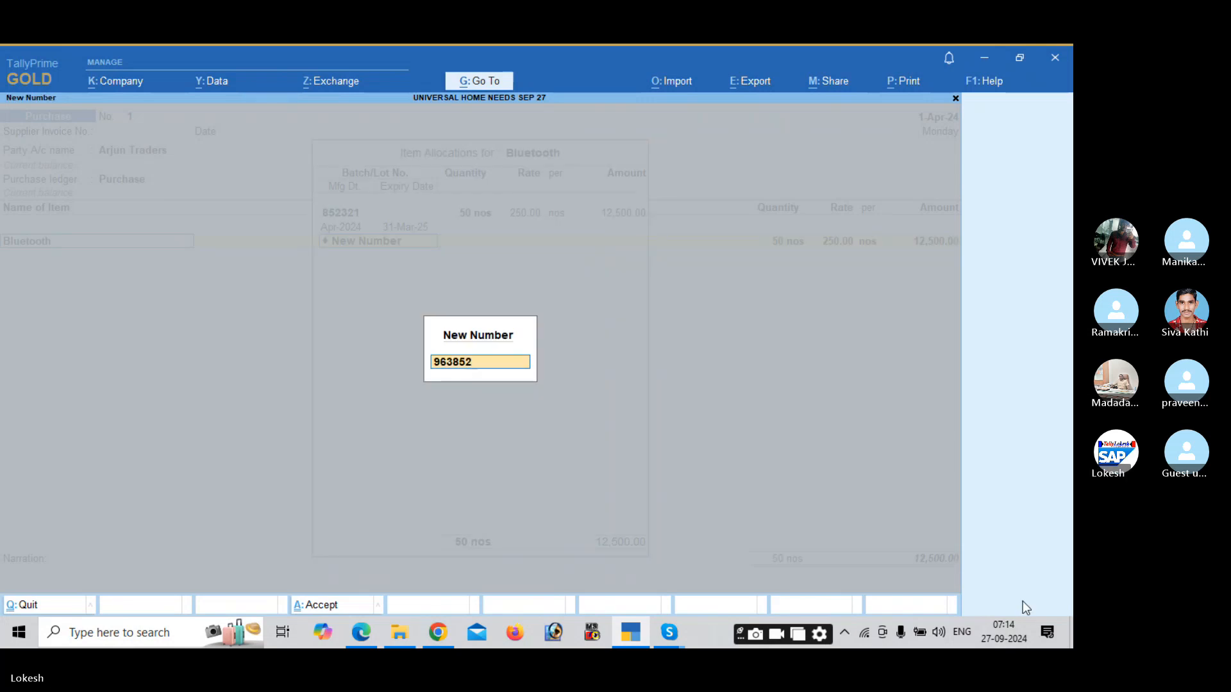
key(Return)
text(50)
key(Return)
key(Return)
key(Return)
key(Return)
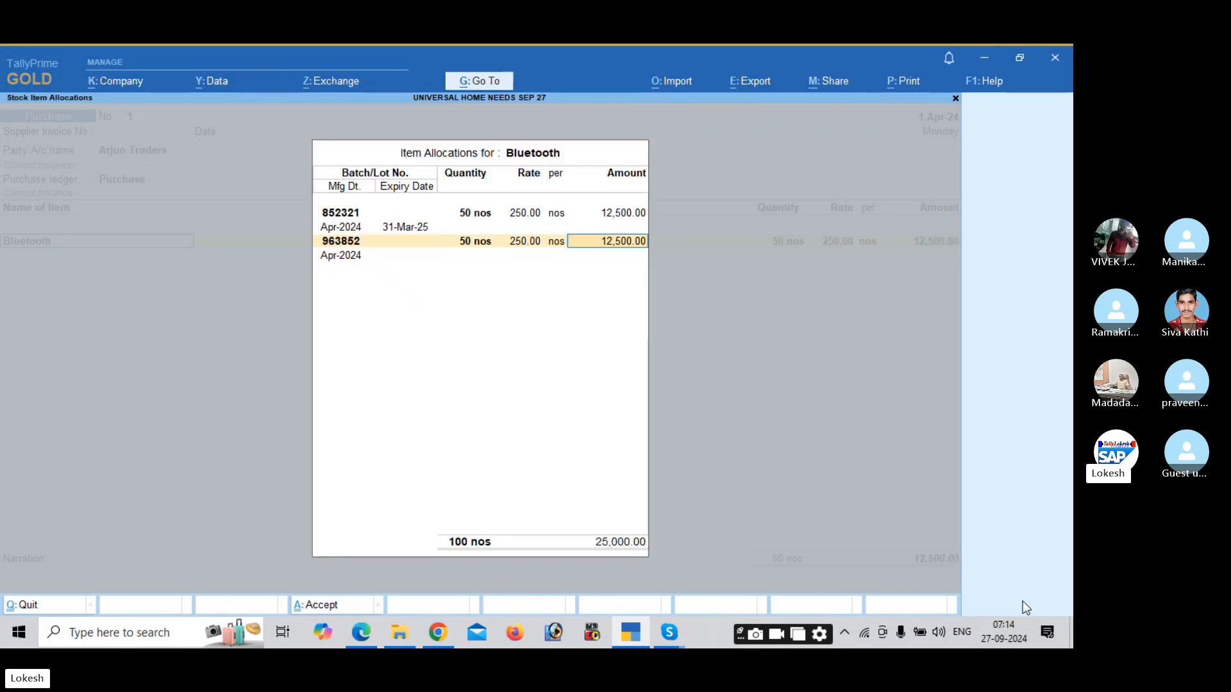
text(31-3)
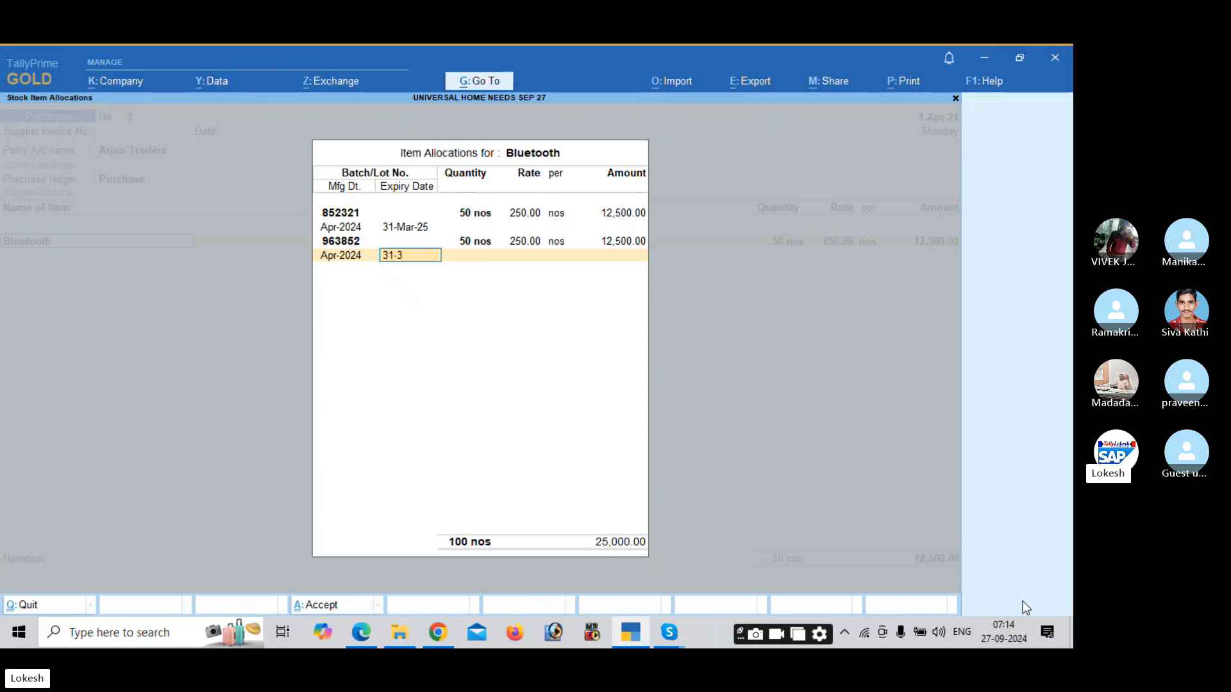
text(-25)
key(Return)
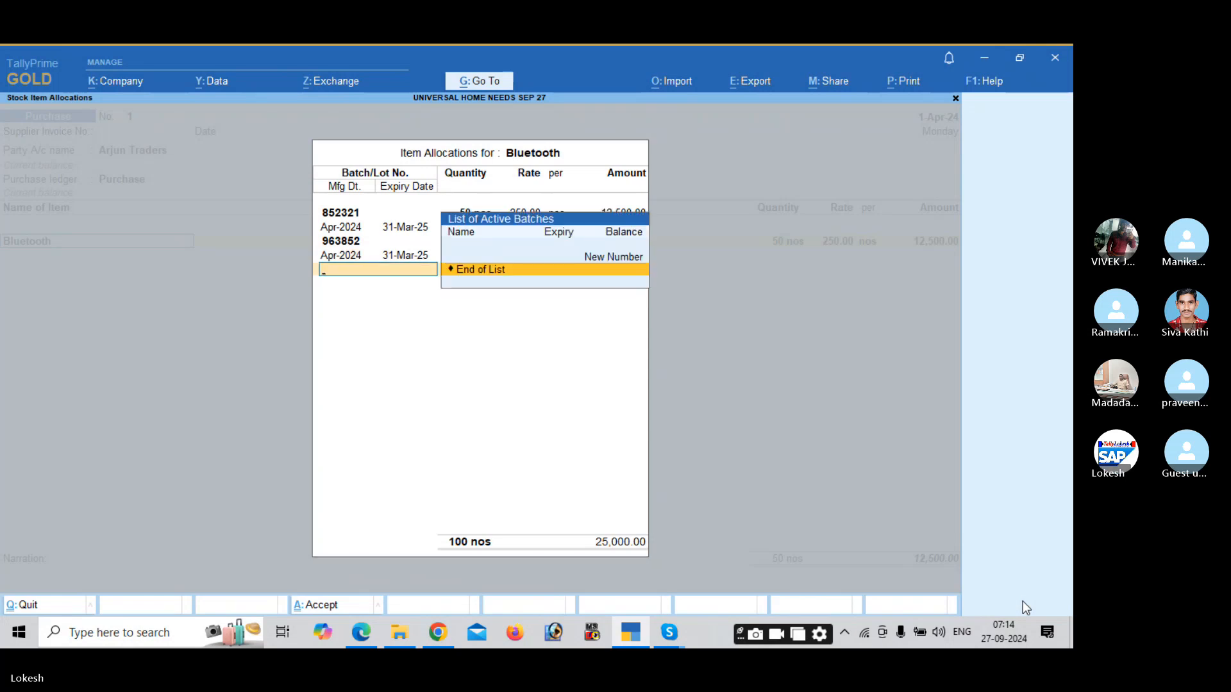
Add a third Bluetooth batch numbered 741852 with 50 nos at 250 and an expiry date, then accept the item line.
key(Up)
key(Return)
text(741)
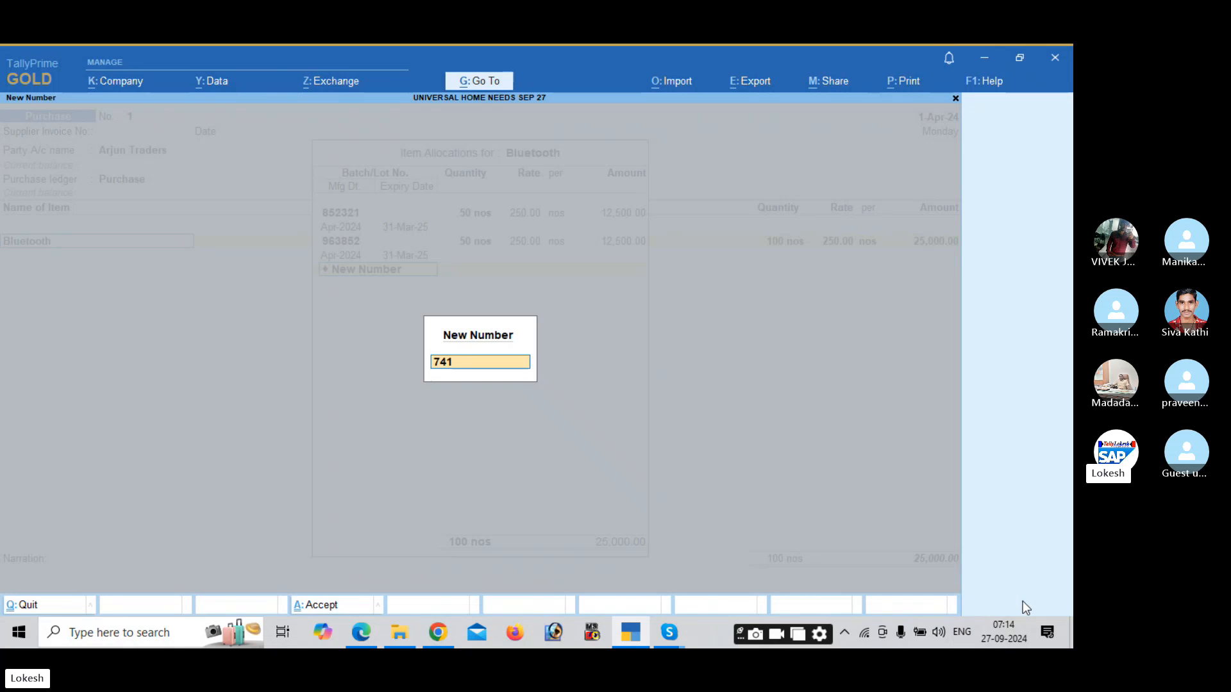
text(852)
key(Return)
text(5)
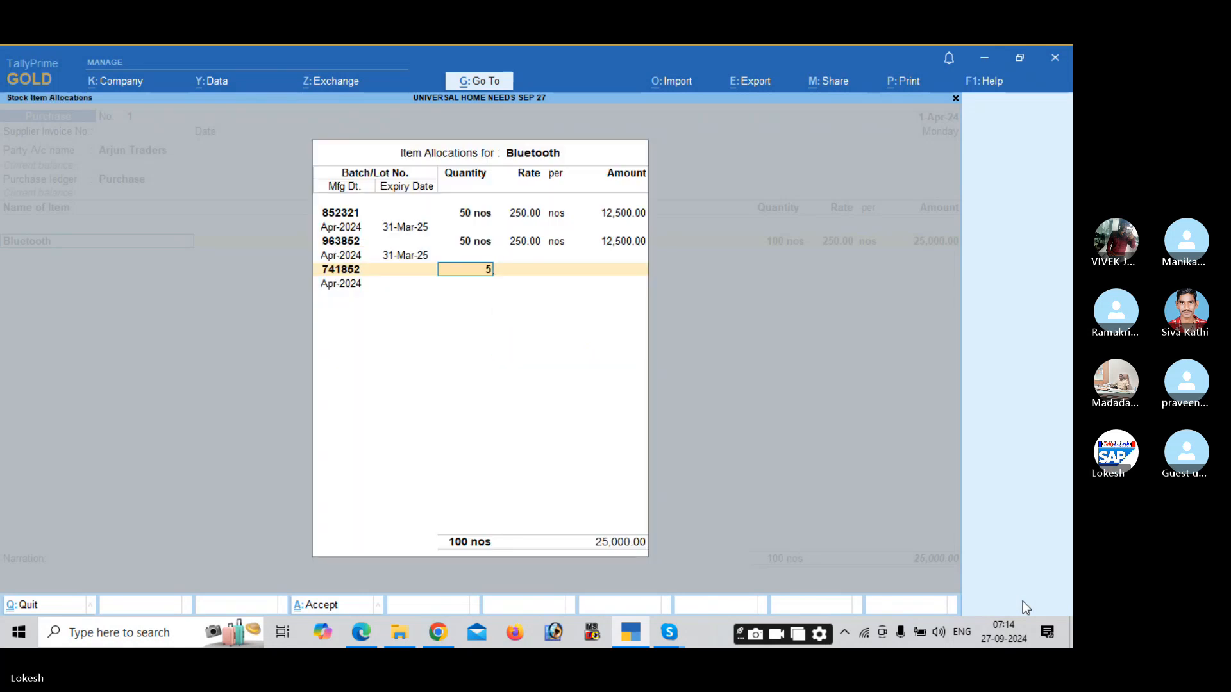
text(0)
key(Return)
key(Return)
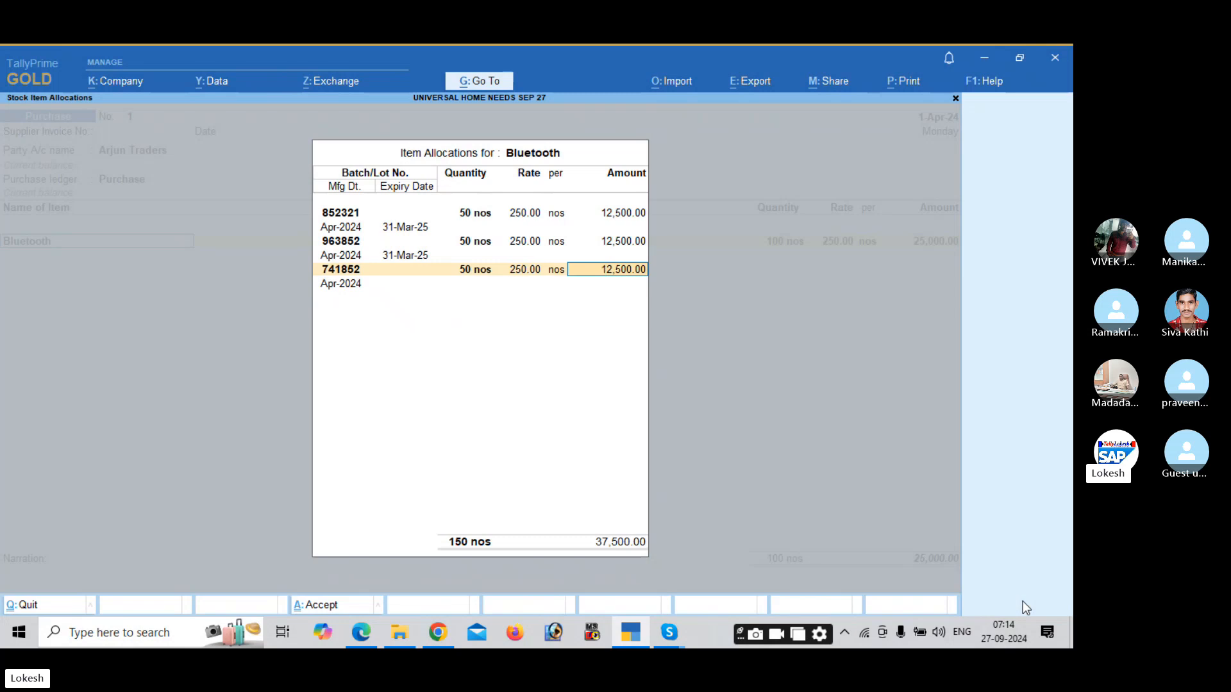
key(Return)
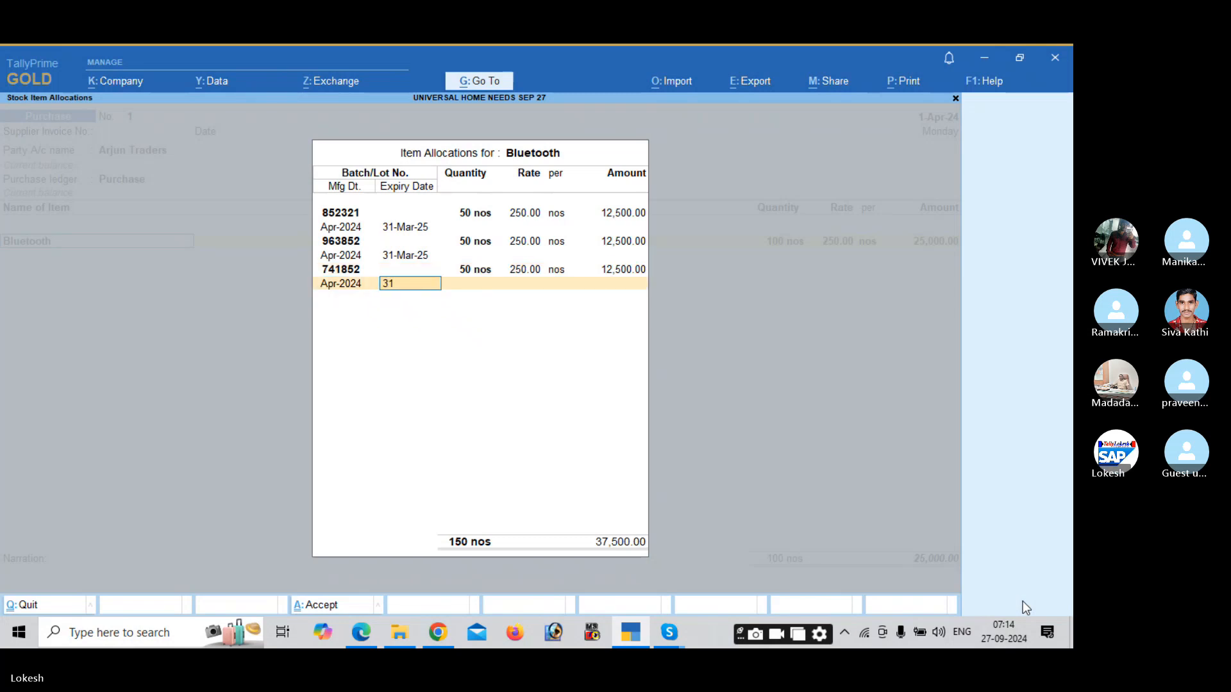
key(Return)
key(Return)
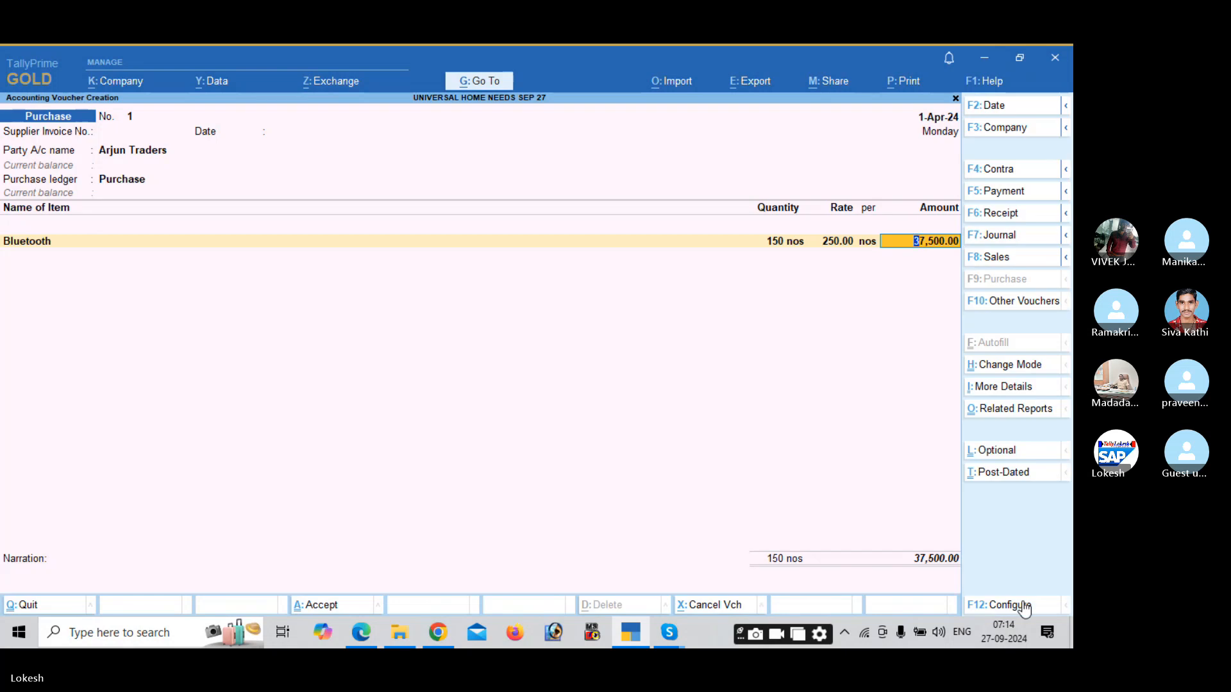
key(Return)
Begin another new stock item from the purchase voucher, named Sony Classic and kept under Primary.
key(alt+c)
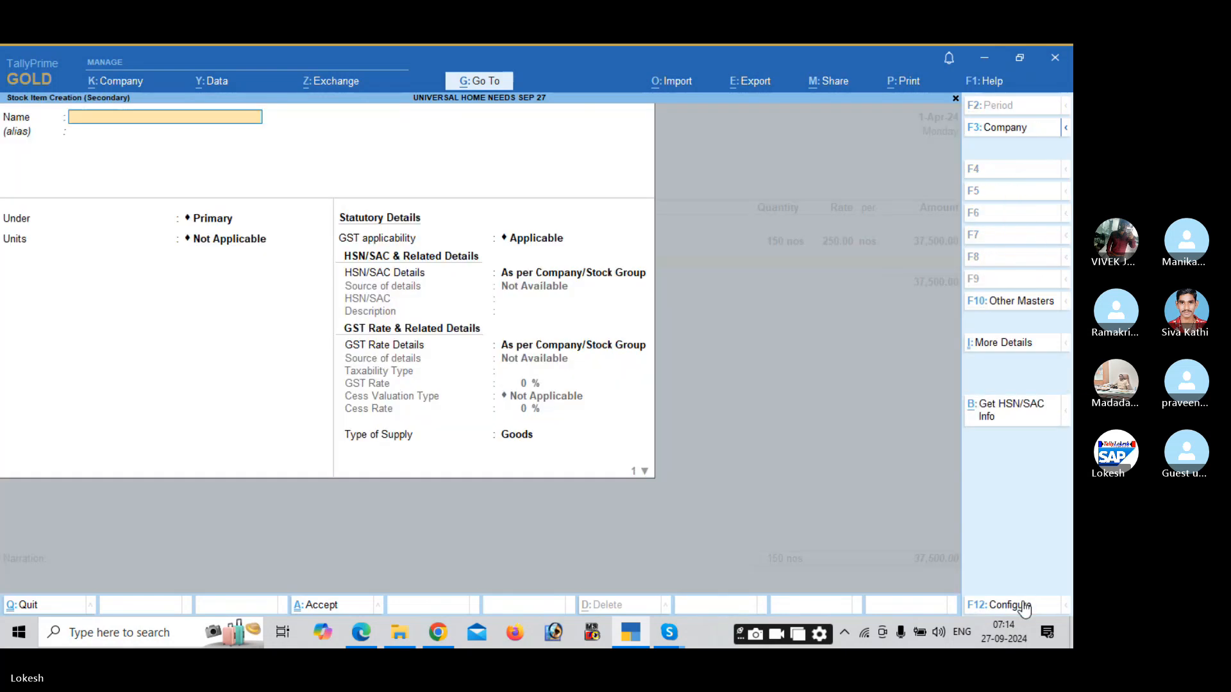
key(alt+Tab)
key(alt+Tab)
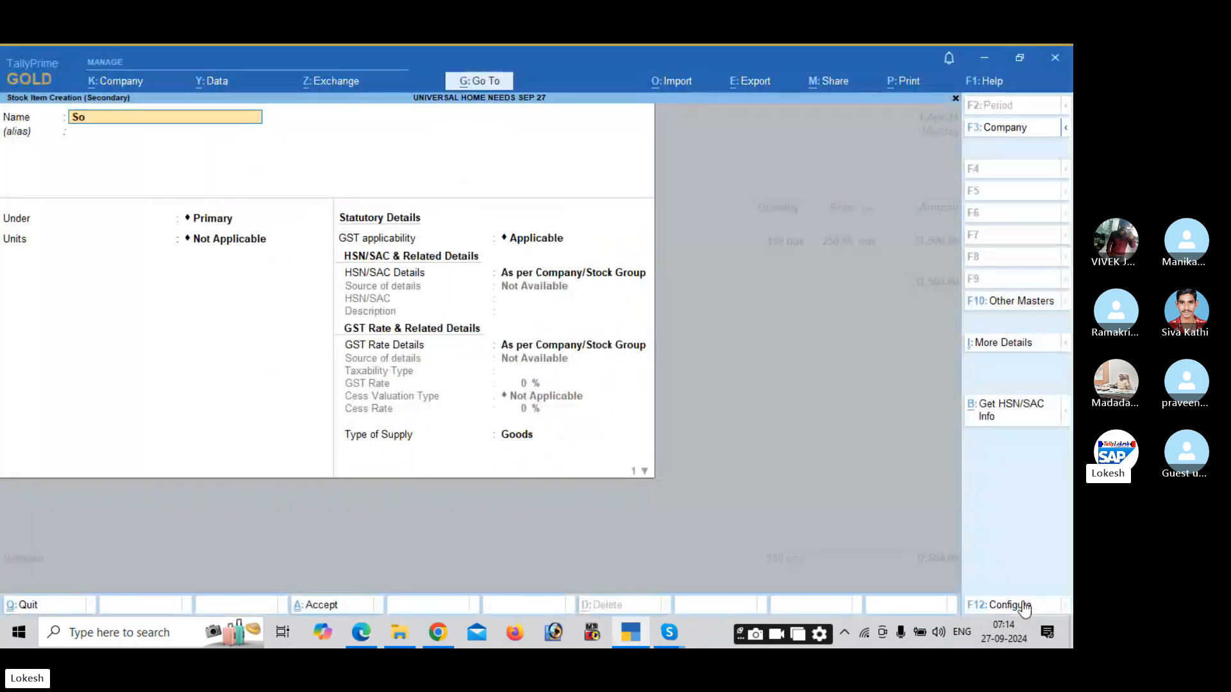
text(Sony Classic)
key(Return)
key(Return)
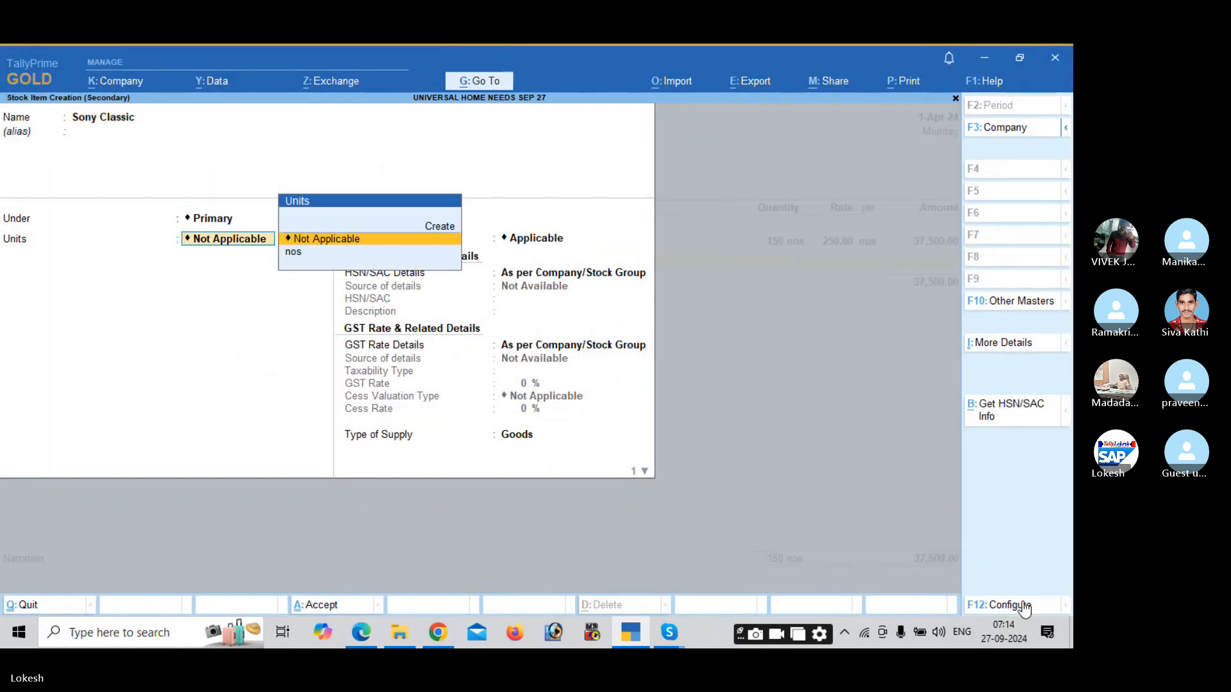
Give Sony Classic the unit nos with batches, manufacturing date and expiry dates enabled, and choose to specify its HSN/SAC details here.
key(Down)
key(Return)
key(y)
key(y)
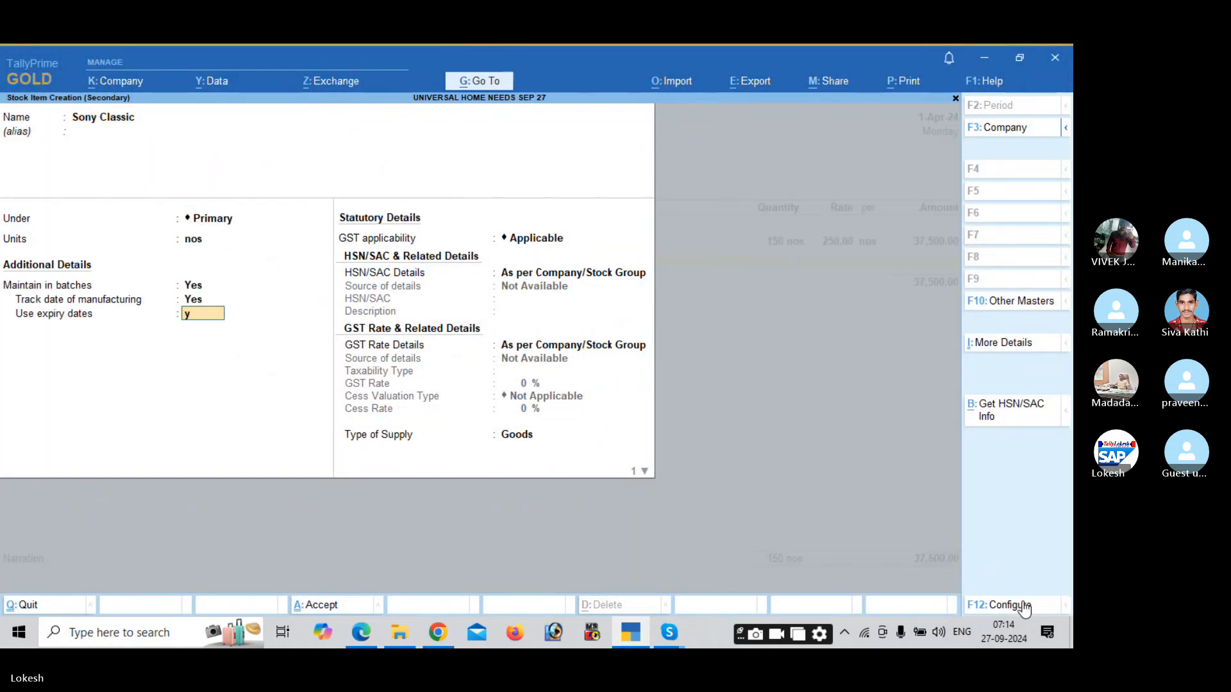
key(y)
key(Down)
key(Return)
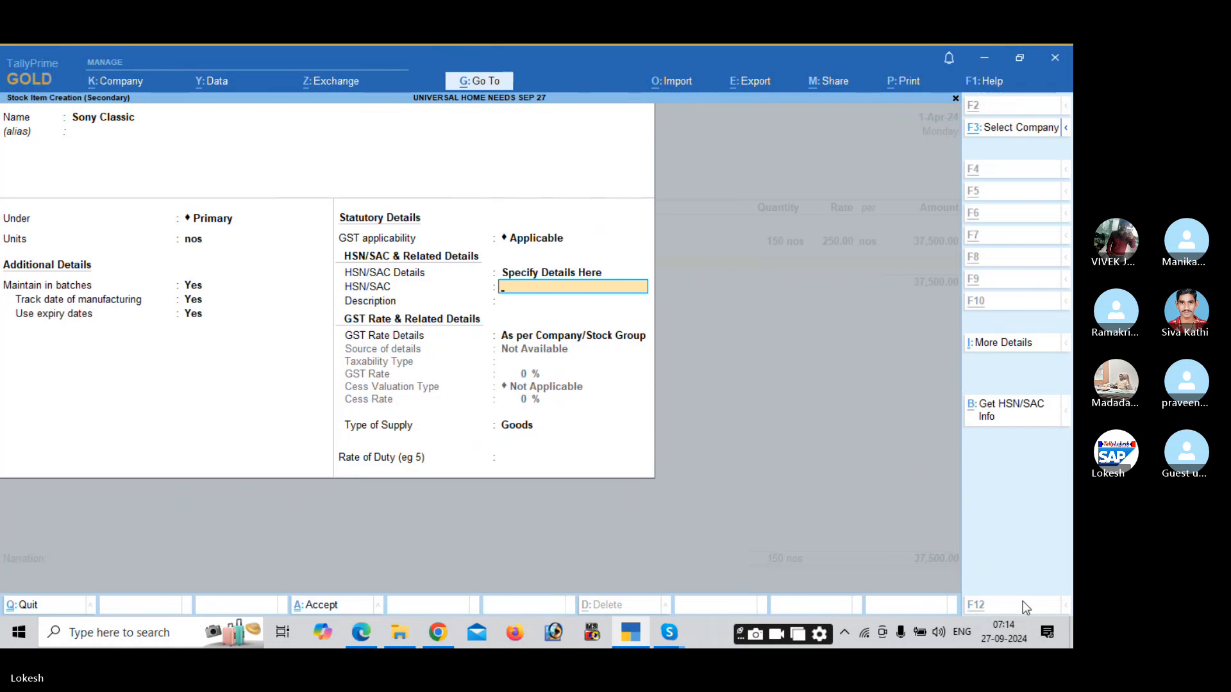
Check the PDF problem and enter 654124 as Sony Classic's HSN/SAC code.
key(alt+Tab)
key(alt+Tab)
text(879)
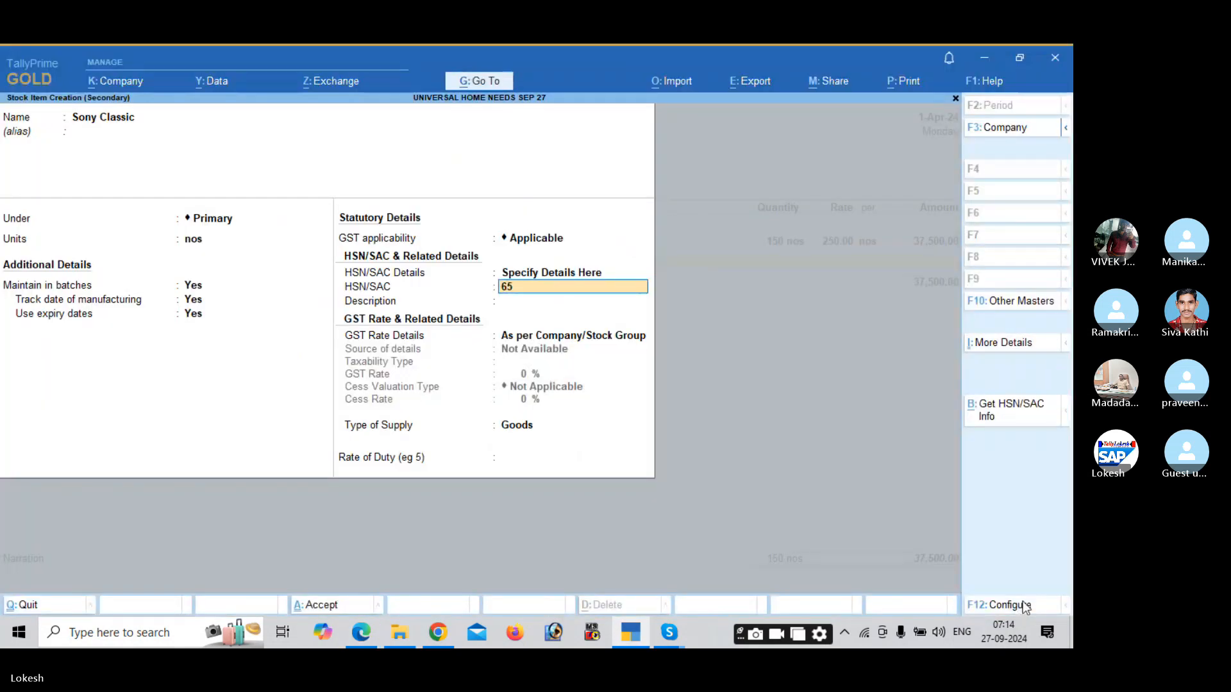
key(alt+Tab)
key(alt+Tab)
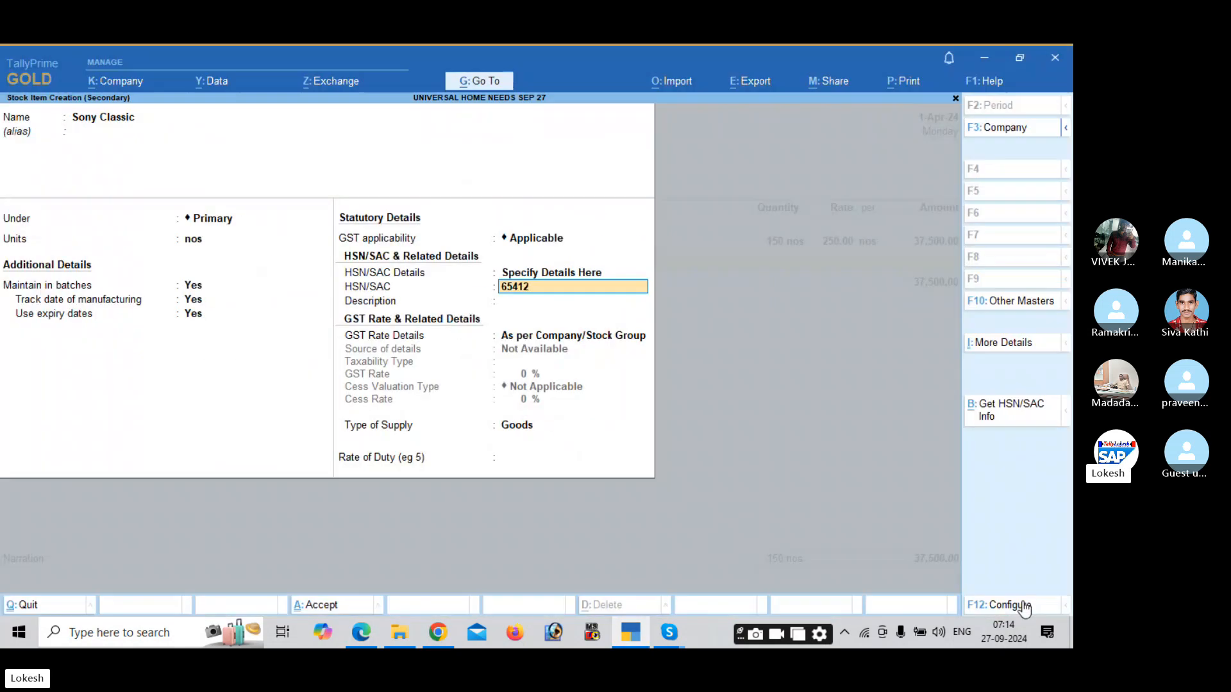
key(Return)
key(Return)
key(Down)
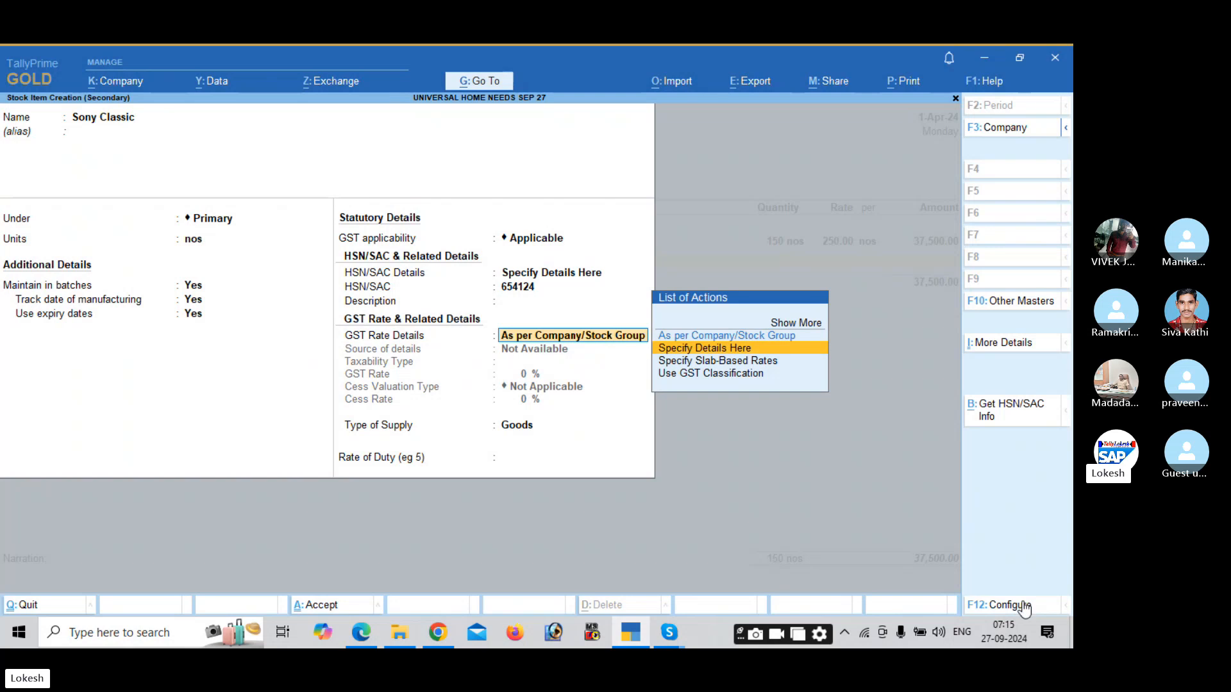
Set Sony Classic's HSN/SAC code to 74852.
key(BackSpace)
key(BackSpace)
text(74)
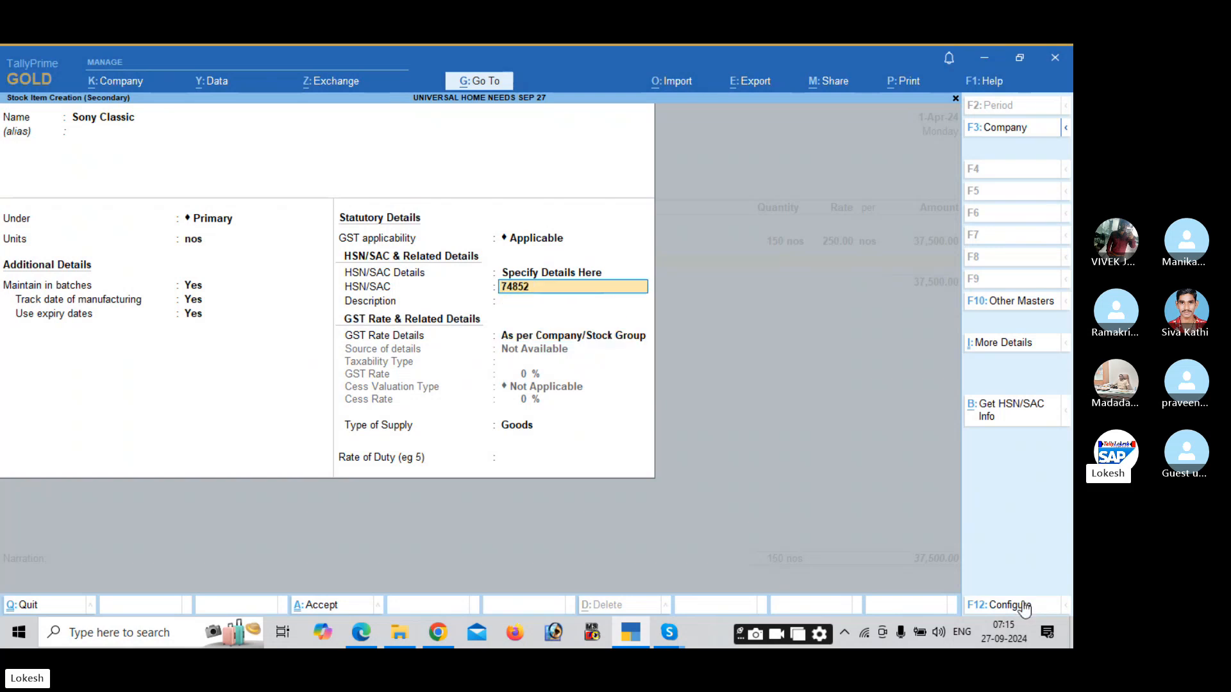
text(852)
key(Return)
key(Return)
Specify Sony Classic's GST rate details as Taxable at 18% with supply type Goods.
key(Down)
key(Return)
key(Return)
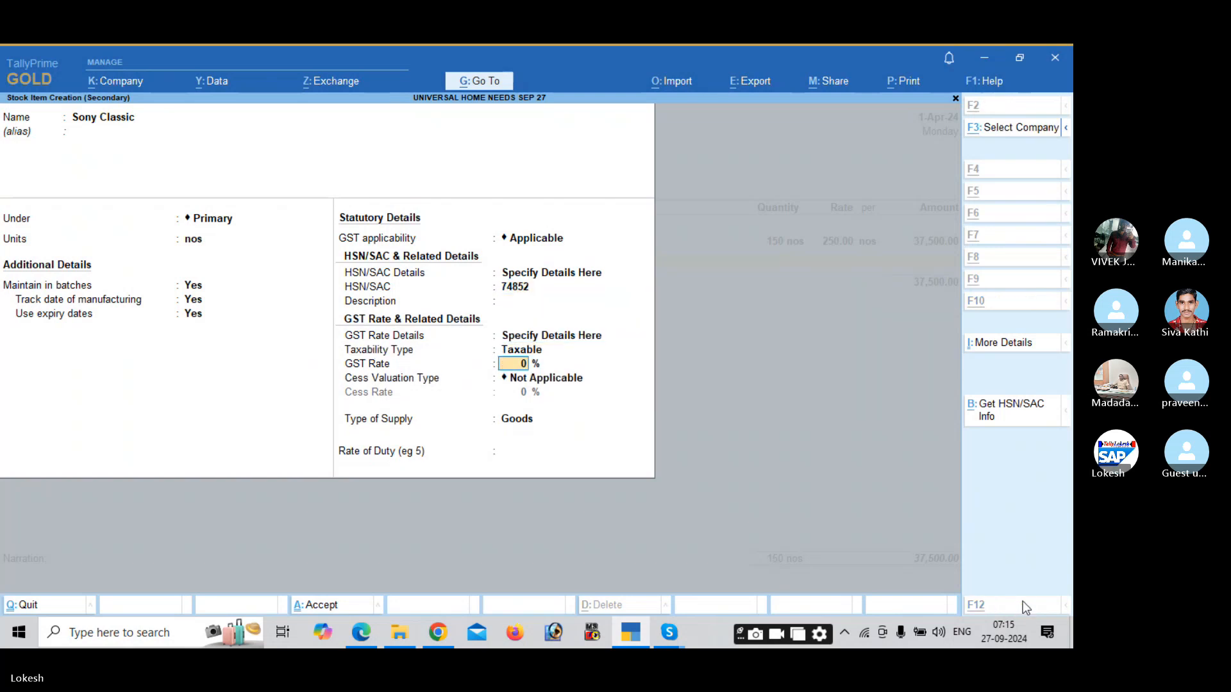
key(alt+Tab)
key(alt+Tab)
text(18)
key(Return)
key(Return)
key(Return)
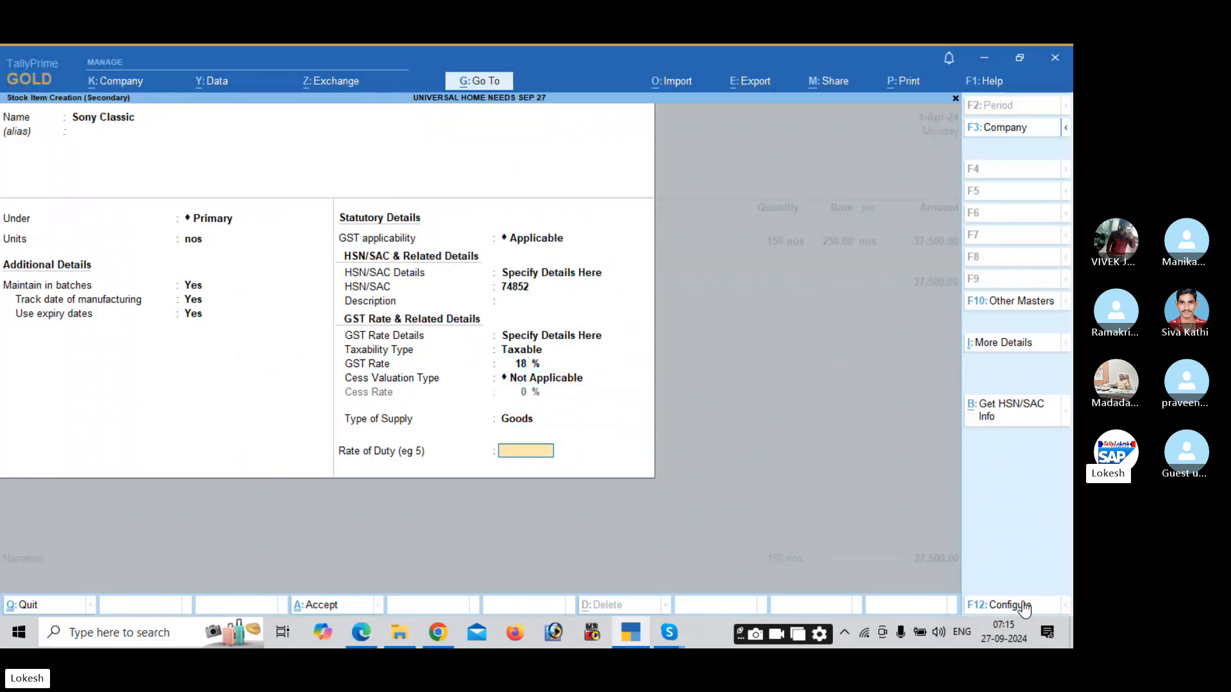
Save the Sony Classic stock item and enter 654124 as its new batch number in the purchase voucher.
key(Return)
key(Return)
key(Return)
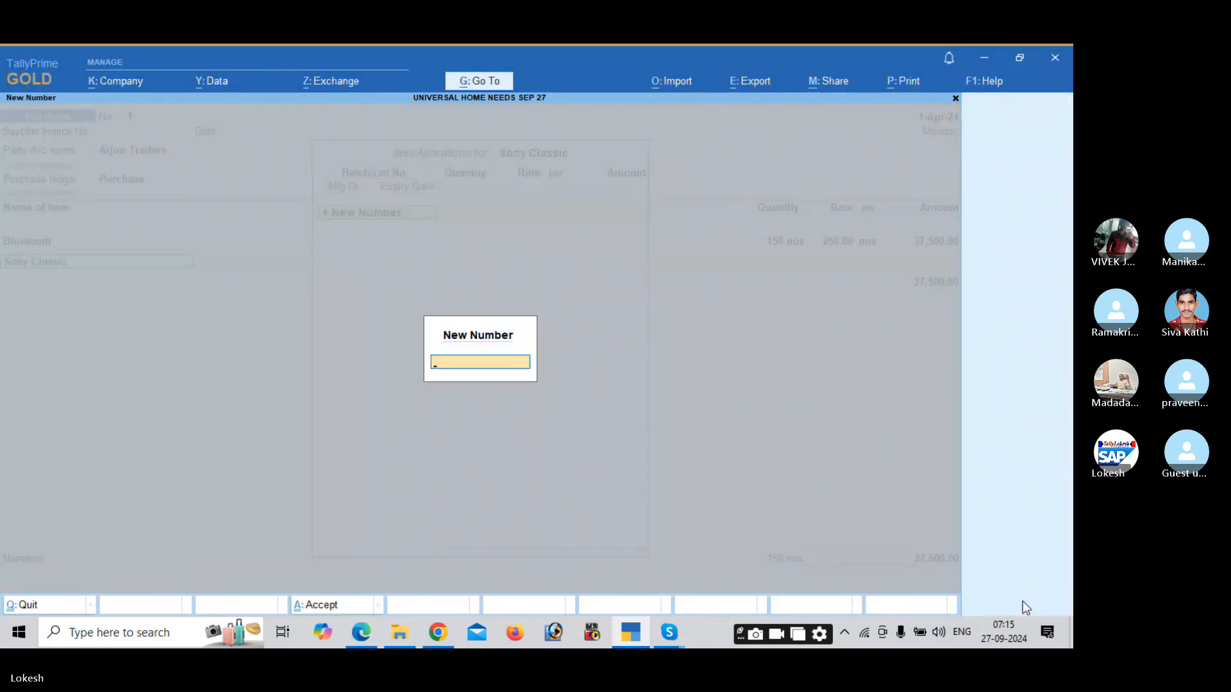
key(alt+Tab)
key(alt+Tab)
text(654)
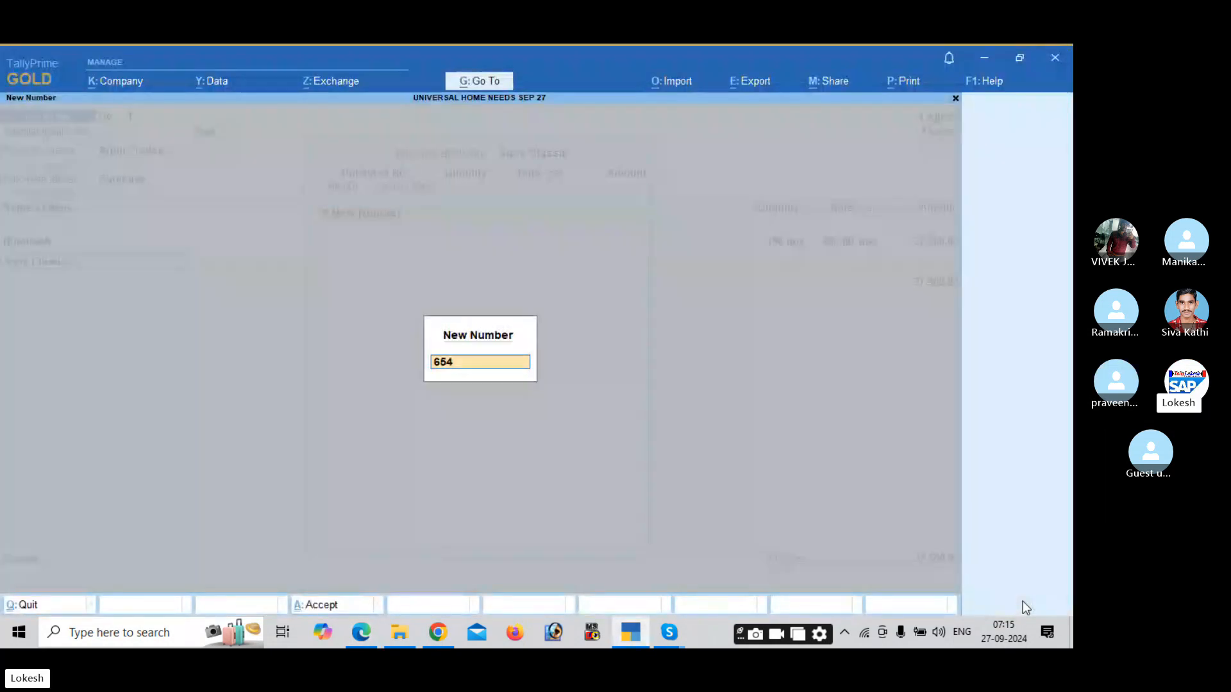
text(124)
key(Return)
key(Return)
Allocate 100 nos of Sony Classic at a rate of 400 with expiry date 31-Mar-25.
key(alt+Tab)
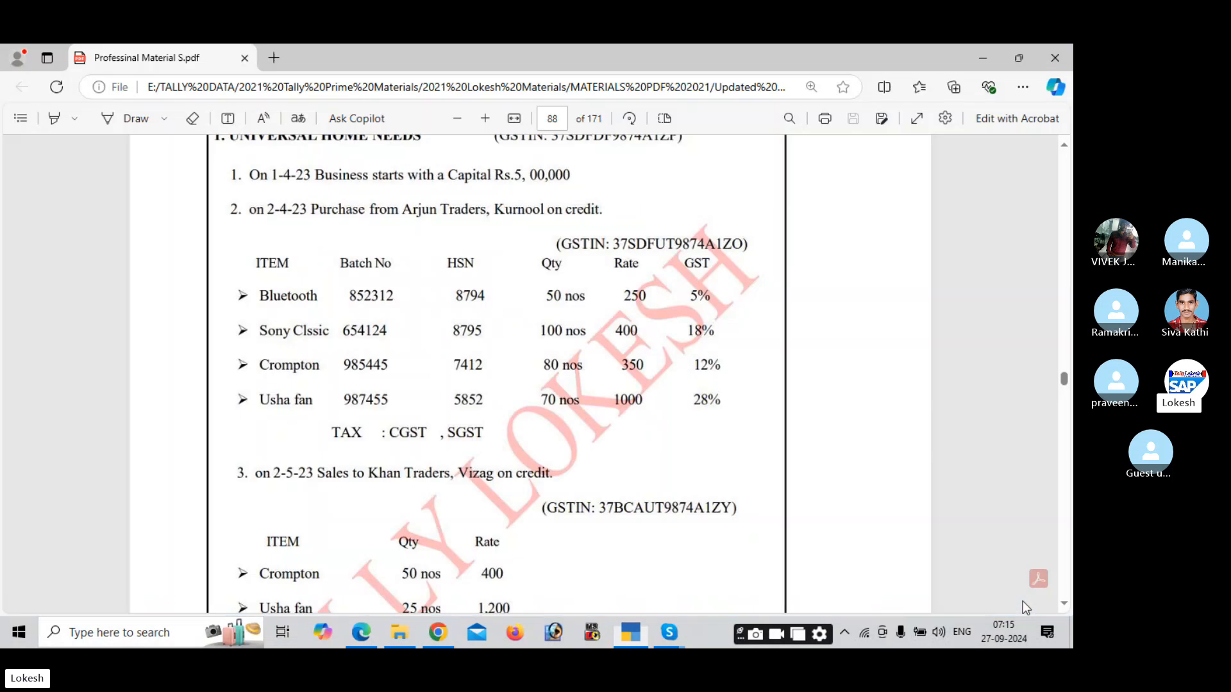
key(alt+Tab)
text(100)
key(Return)
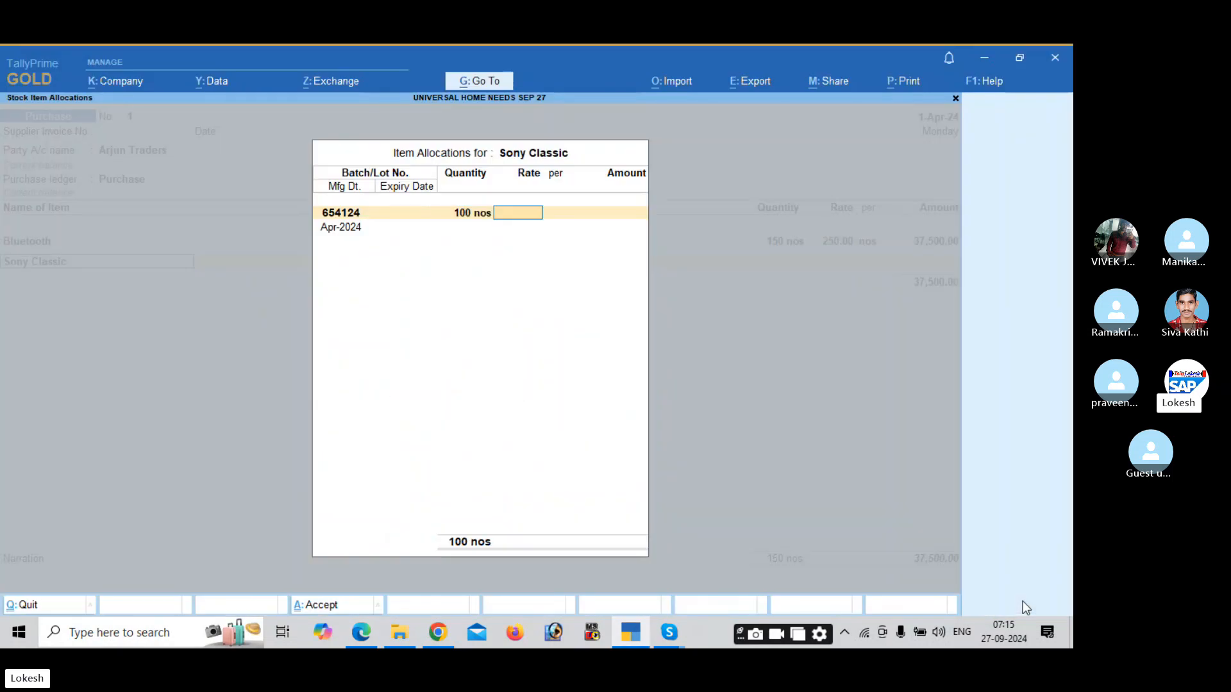
key(Return)
key(Return)
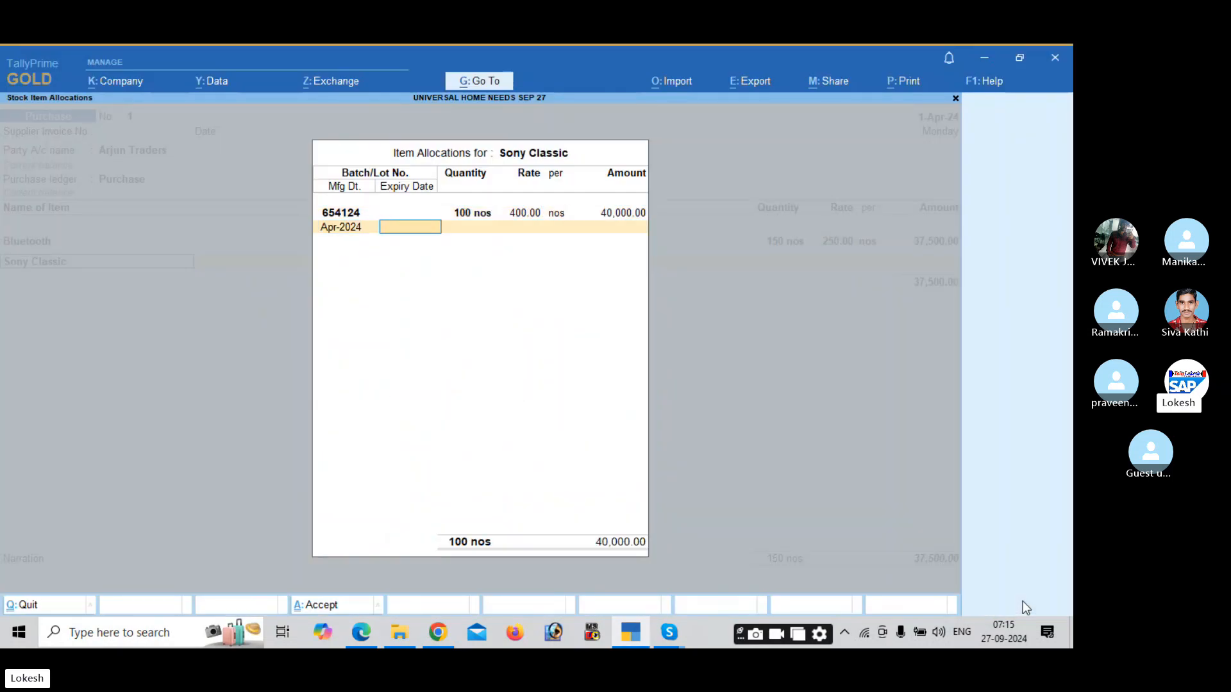
text(31-3)
key(Return)
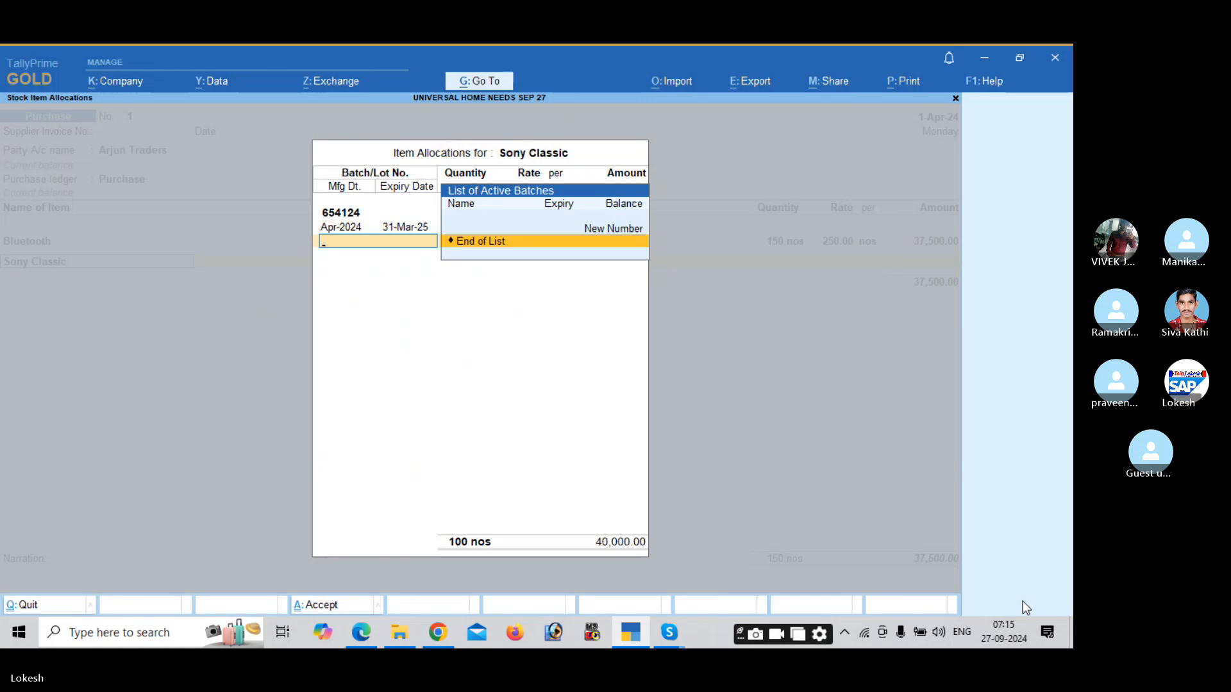
key(Return)
Start a new stock item named Crompton under Primary with the unit nos.
key(alt+c)
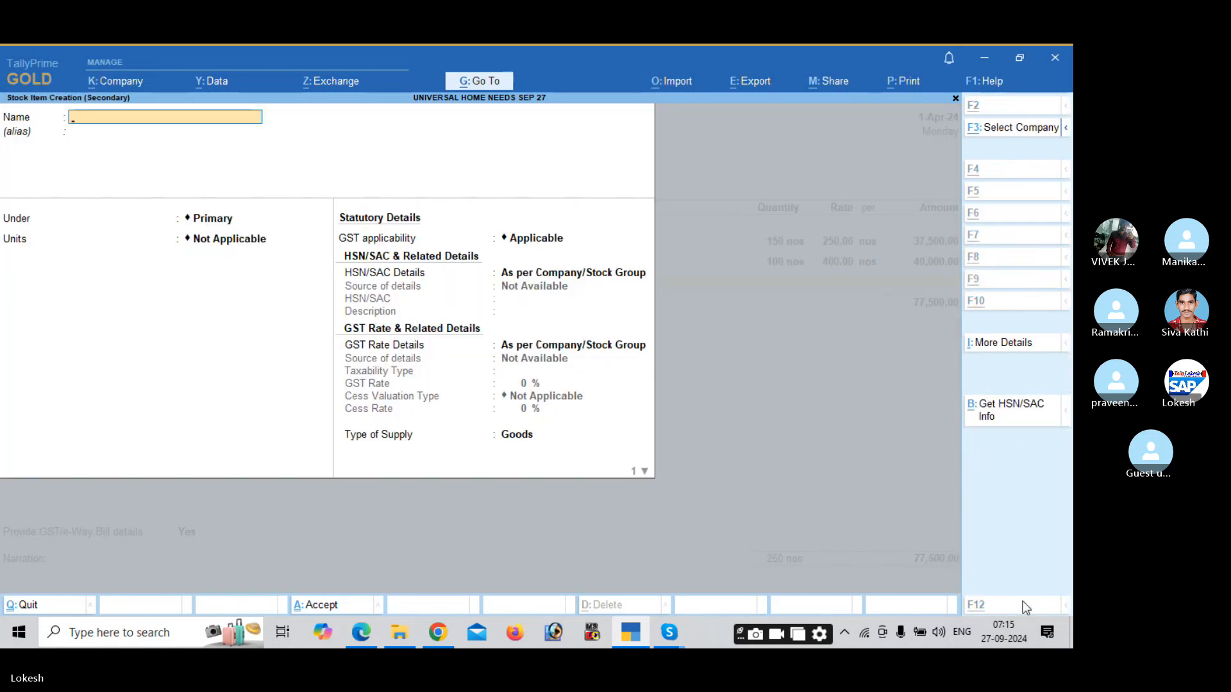
key(alt+Tab)
key(alt+Tab)
text(C)
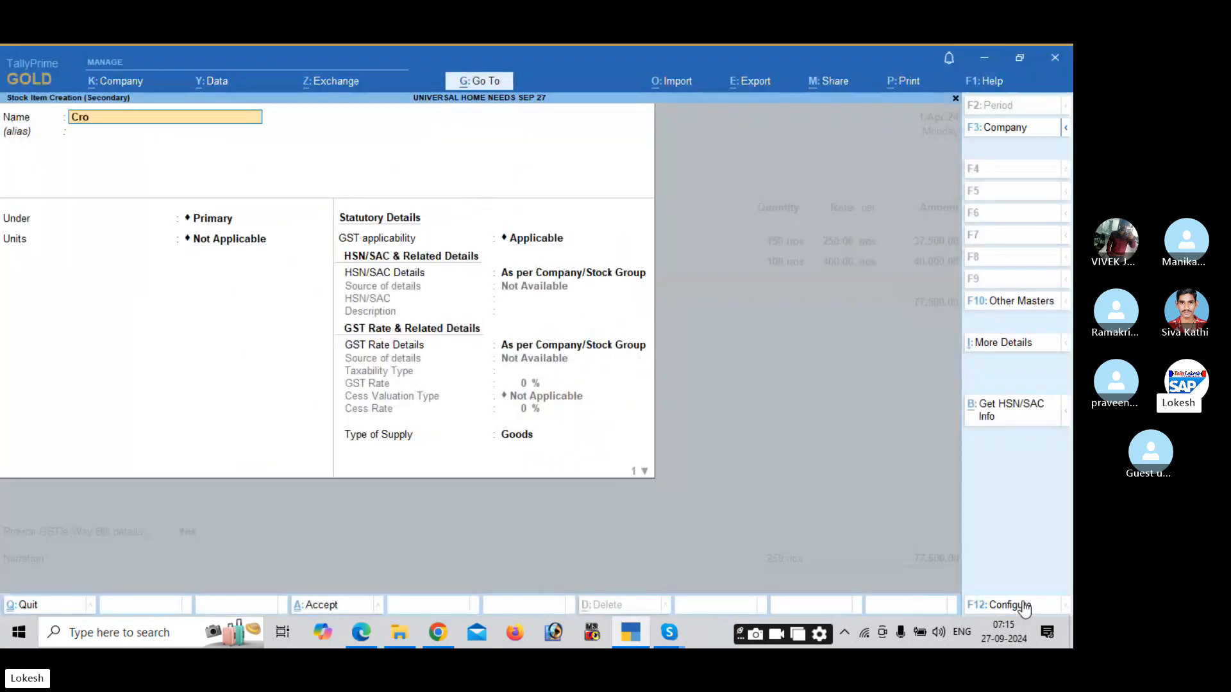
key(Return)
key(Return)
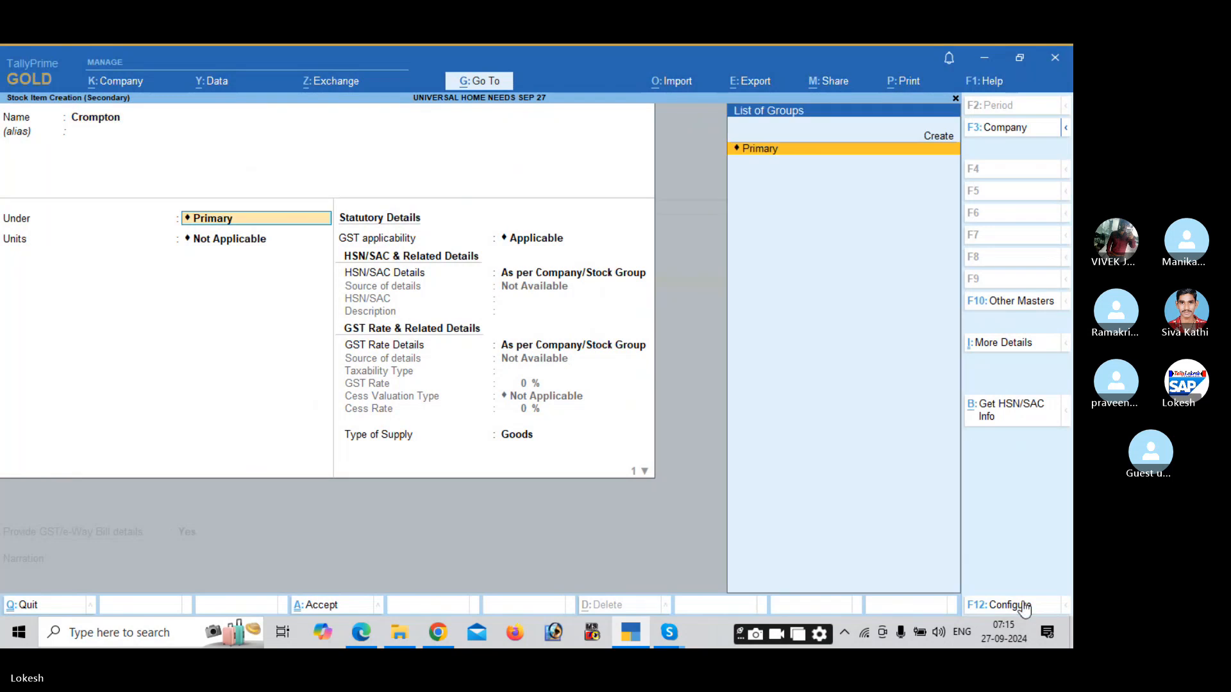
key(Return)
key(Down)
key(Return)
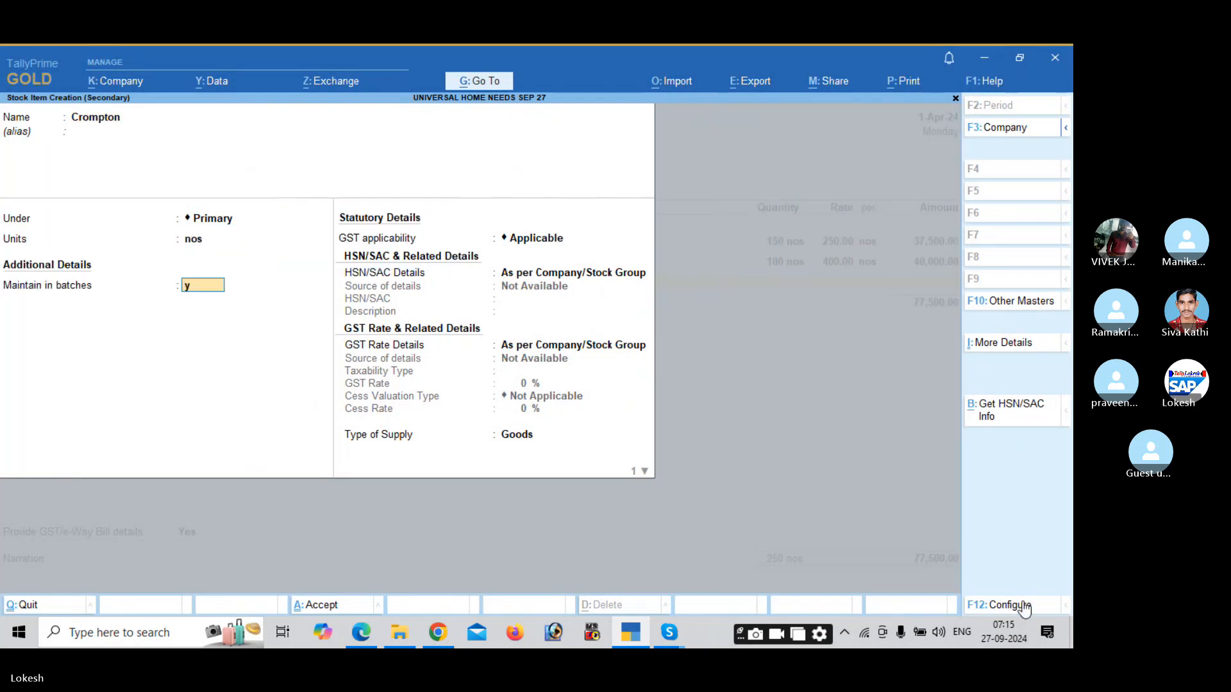
Enable batches, manufacturing date tracking and expiry dates for Crompton, and choose to specify its HSN/SAC details here.
key(Return)
text(y)
key(Return)
text(y)
key(Return)
key(Return)
key(Down)
key(Return)
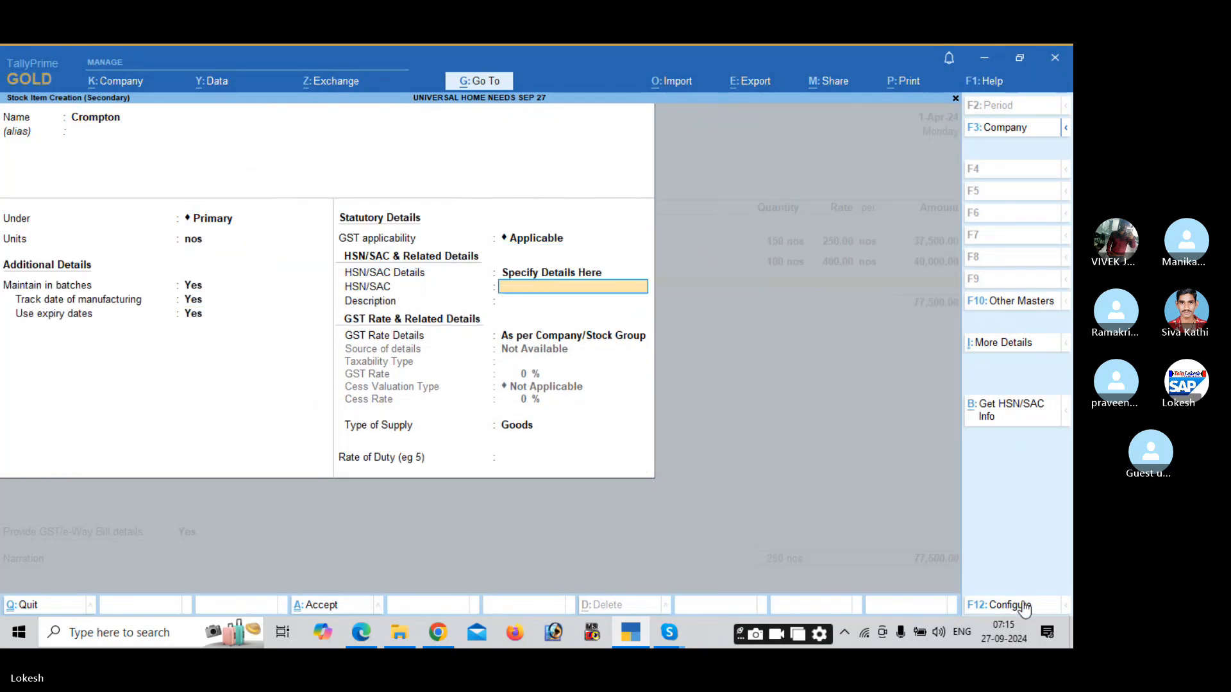
Set Crompton's HSN/SAC code to 741852 and specify its GST rate details here as Taxable.
text(741)
key(Return)
key(Down)
key(Return)
key(Return)
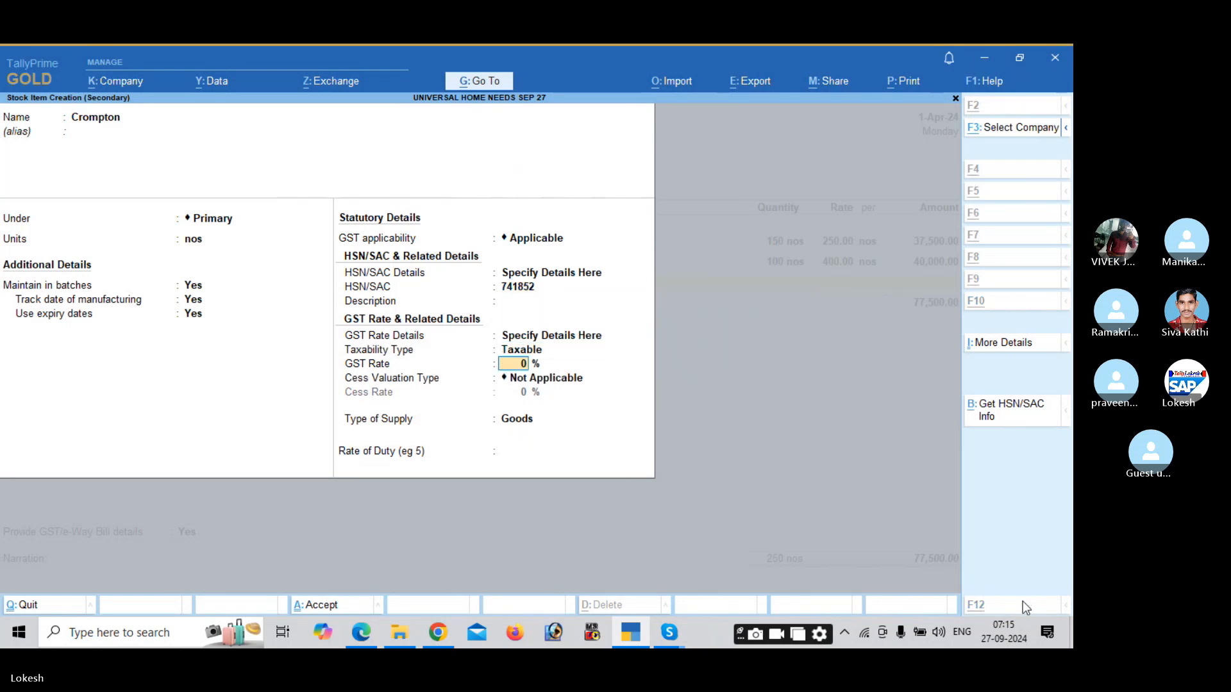
Set Crompton's GST rate to 12% as given in the PDF problem and save the stock item.
key(alt+Tab)
key(alt+Tab)
text(12)
key(Return)
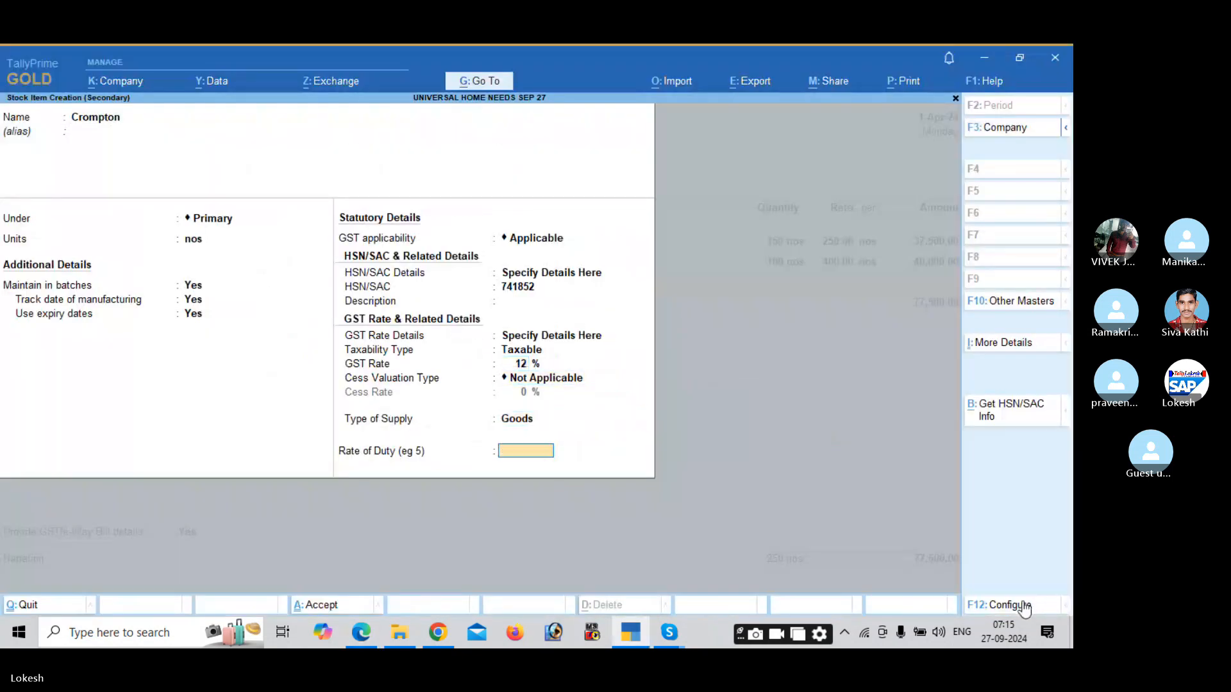
key(Return)
key(Return)
key(Return)
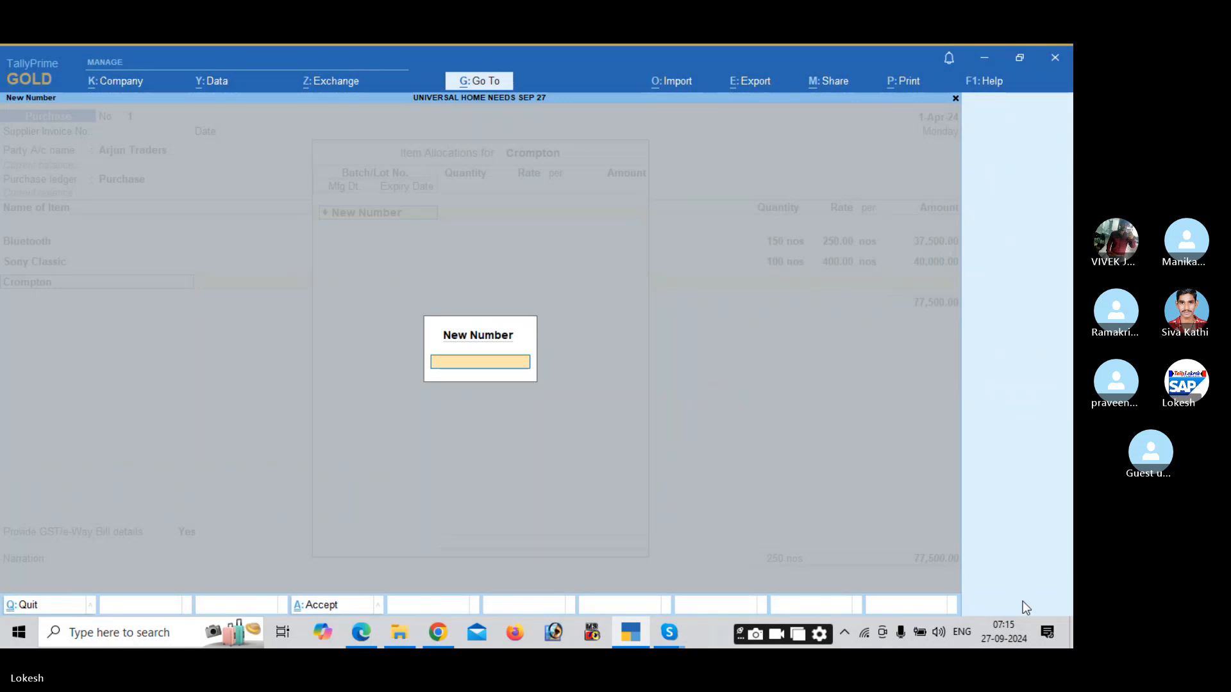
Check the PDF problem and enter 985445 as Crompton's new batch number.
key(alt+Tab)
key(alt+Tab)
text(985)
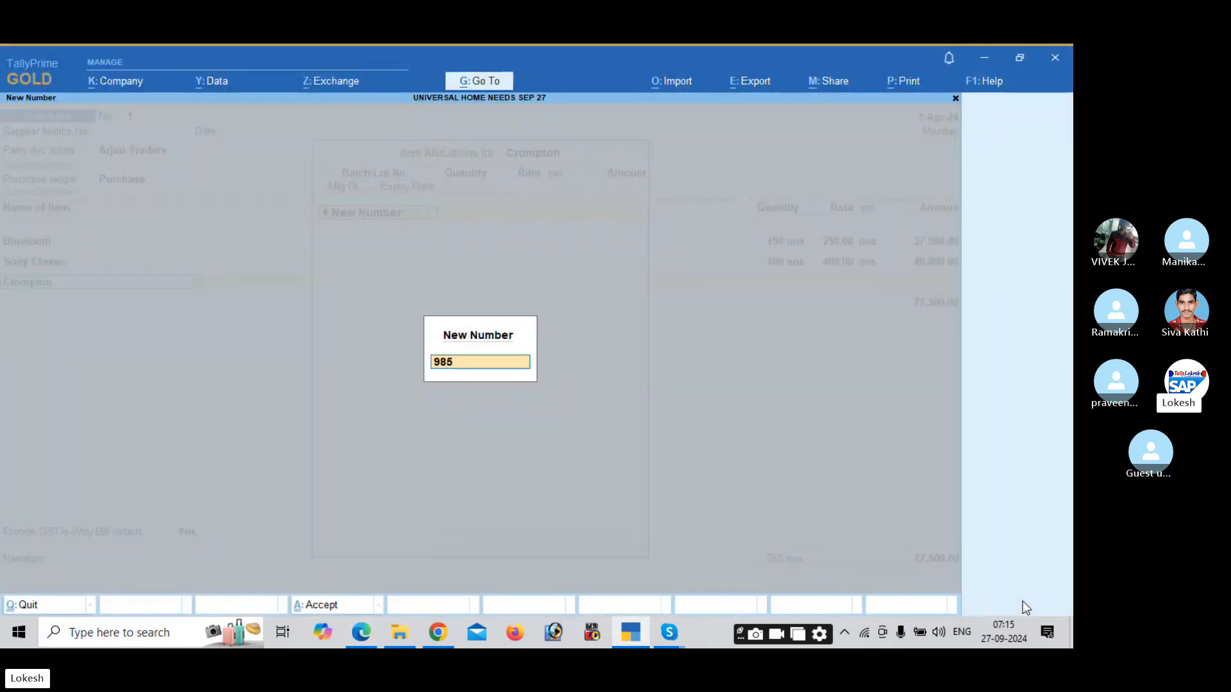
key(alt+Tab)
key(alt+Tab)
text(445)
key(Return)
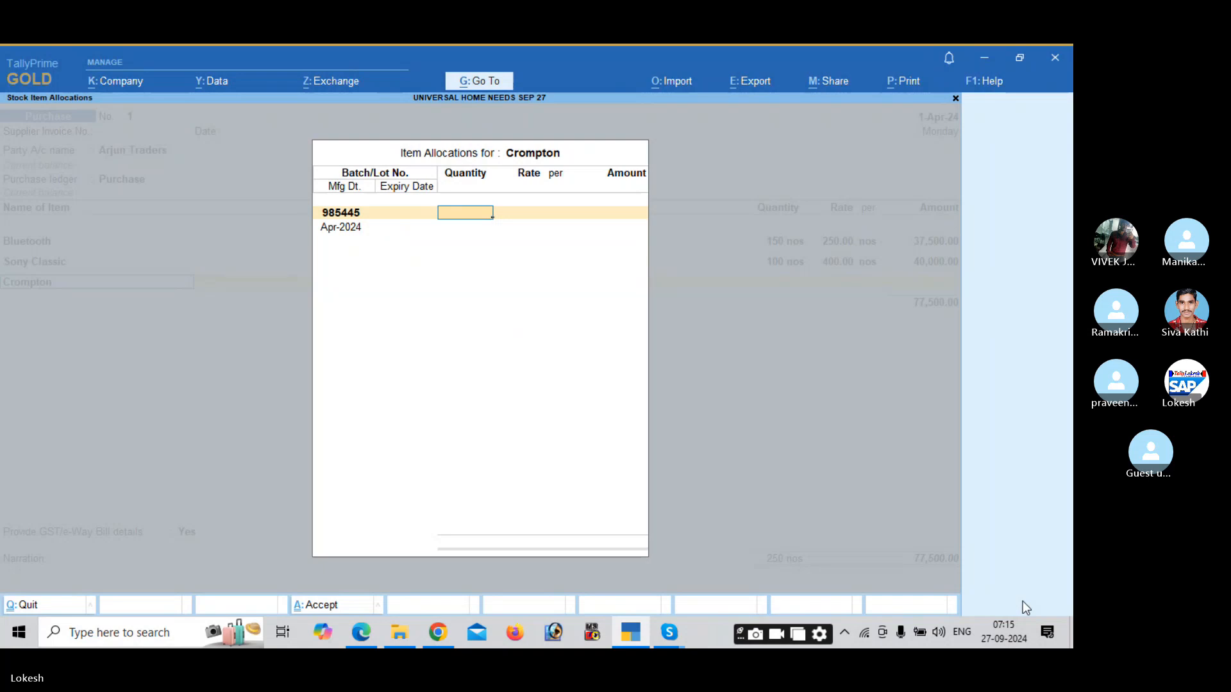
Allocate 80 nos of Crompton at a rate of 350 with expiry date 31-Mar-25.
key(alt+Tab)
key(alt+Tab)
text(80)
key(Return)
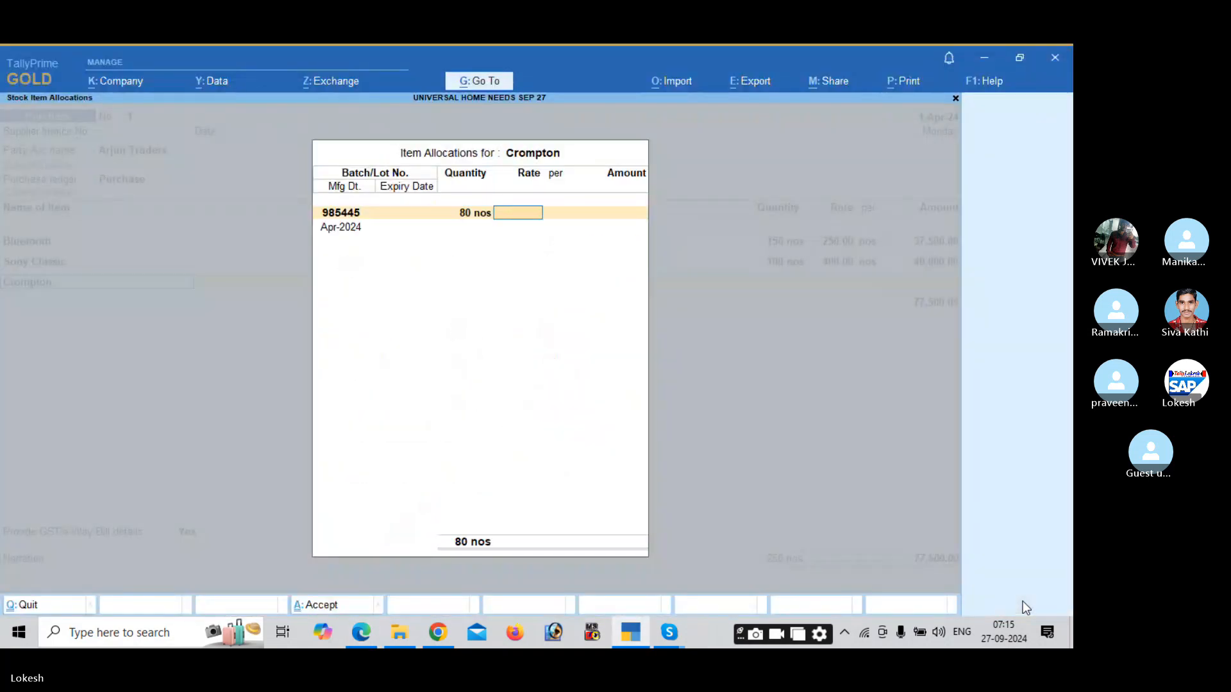
text(350)
key(Return)
key(Return)
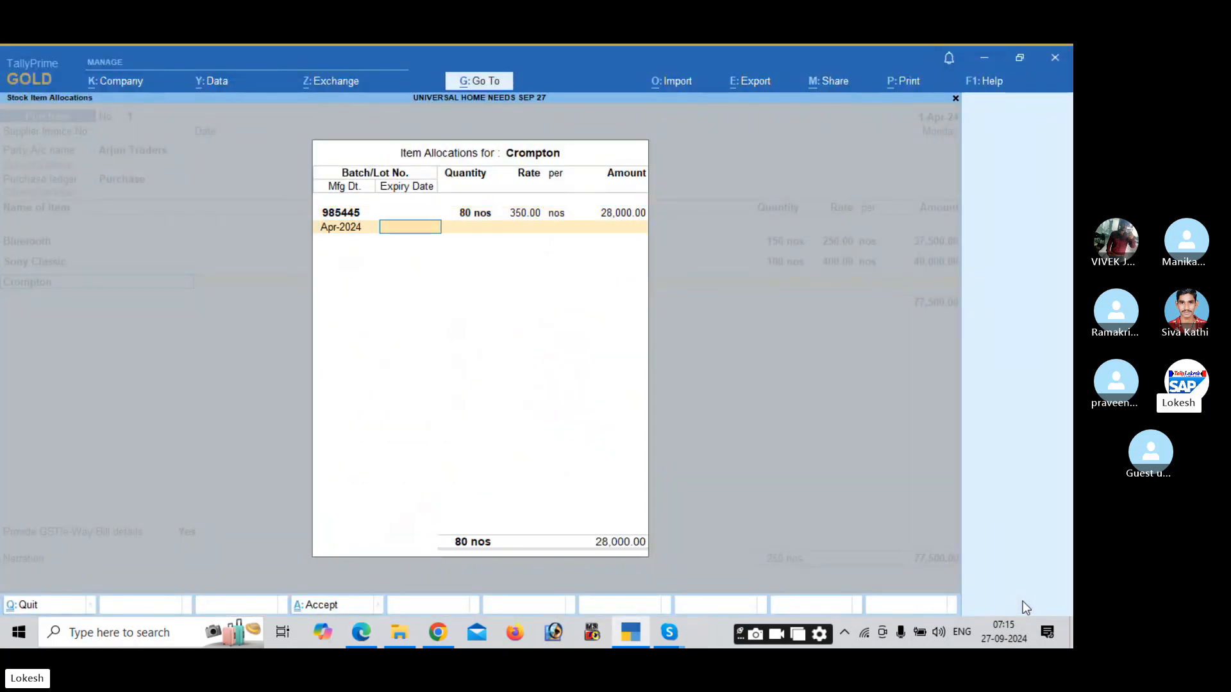
text(31-3-25)
key(Return)
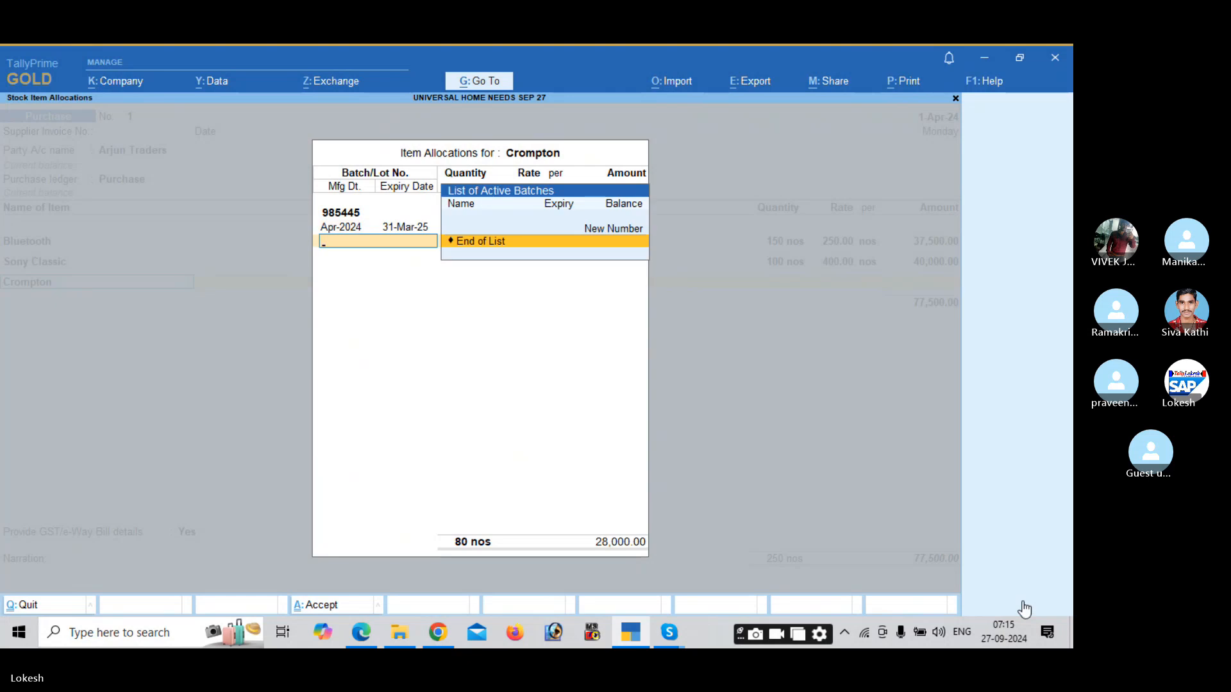
key(Return)
Start a new stock item named Usha Fan under Primary with the unit nos.
key(alt+c)
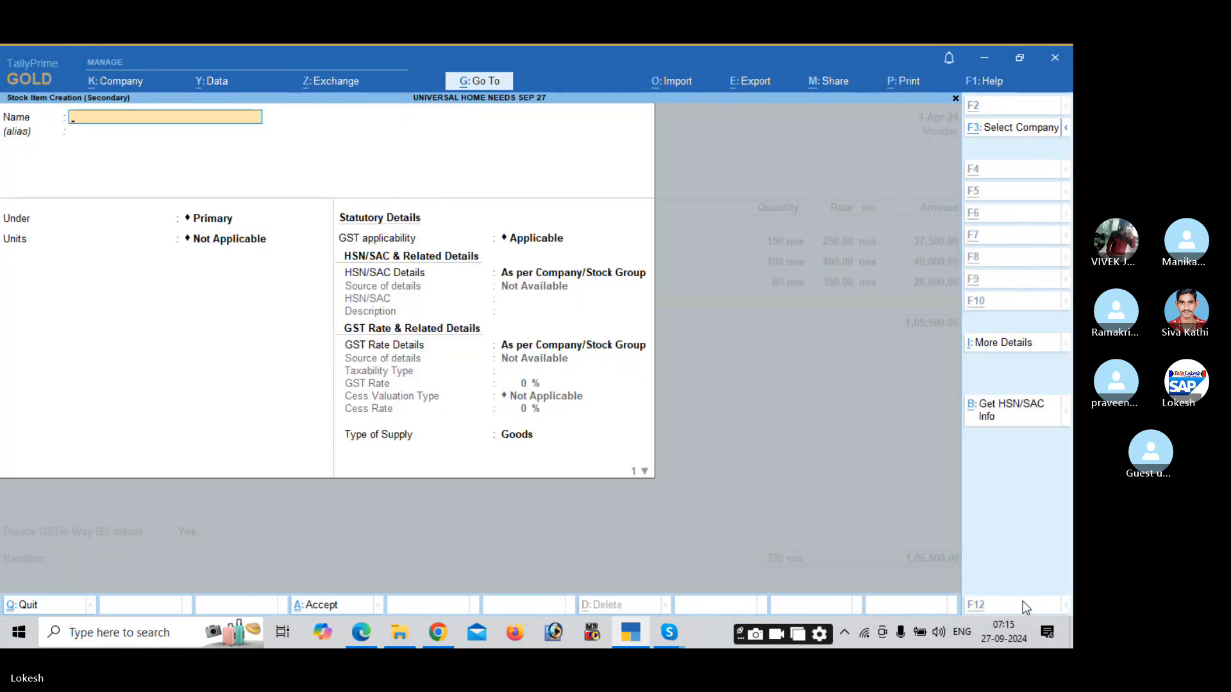
key(alt+Tab)
key(alt+Tab)
text(Ush)
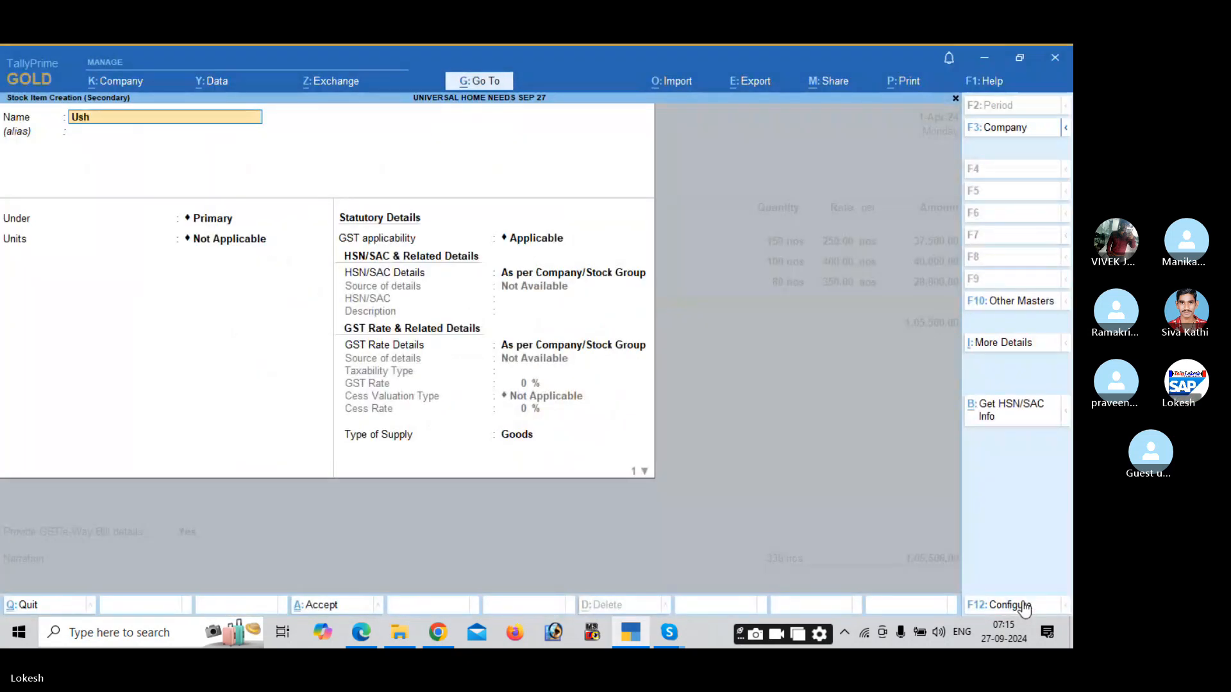
text(a fan)
key(Return)
key(Return)
key(Return)
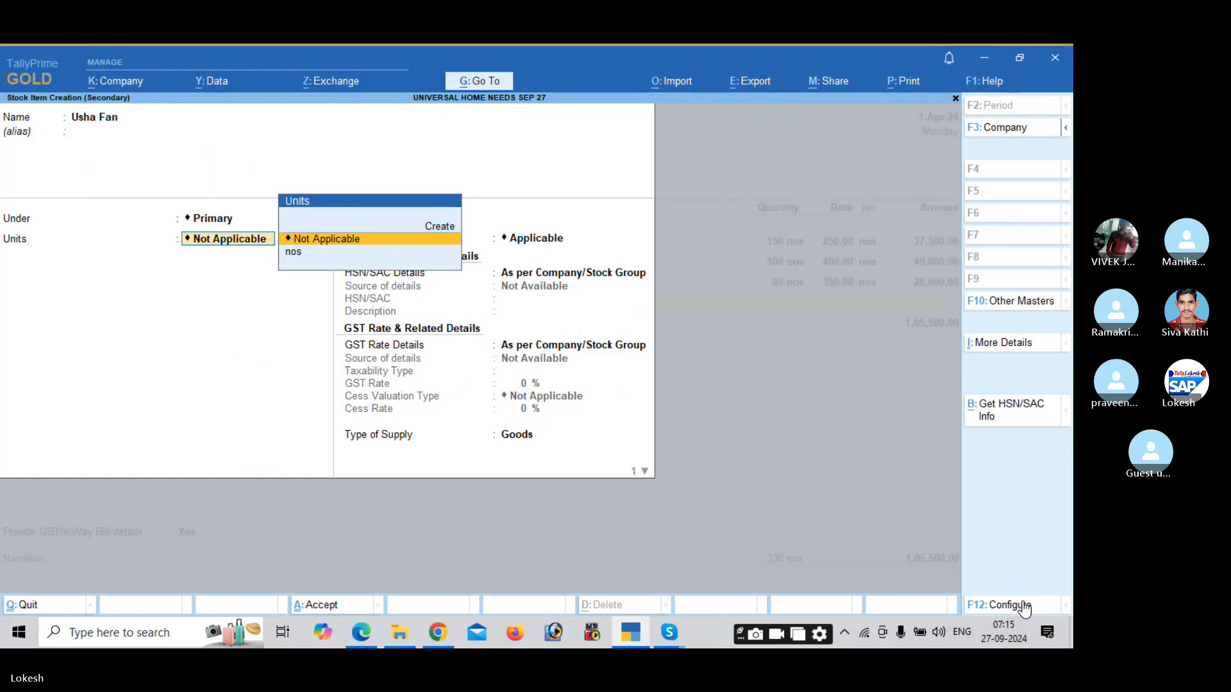
key(Down)
key(Return)
Enable batches, manufacturing date tracking and expiry dates for Usha Fan, and choose to specify its HSN/SAC details here.
key(Return)
text(y)
key(Return)
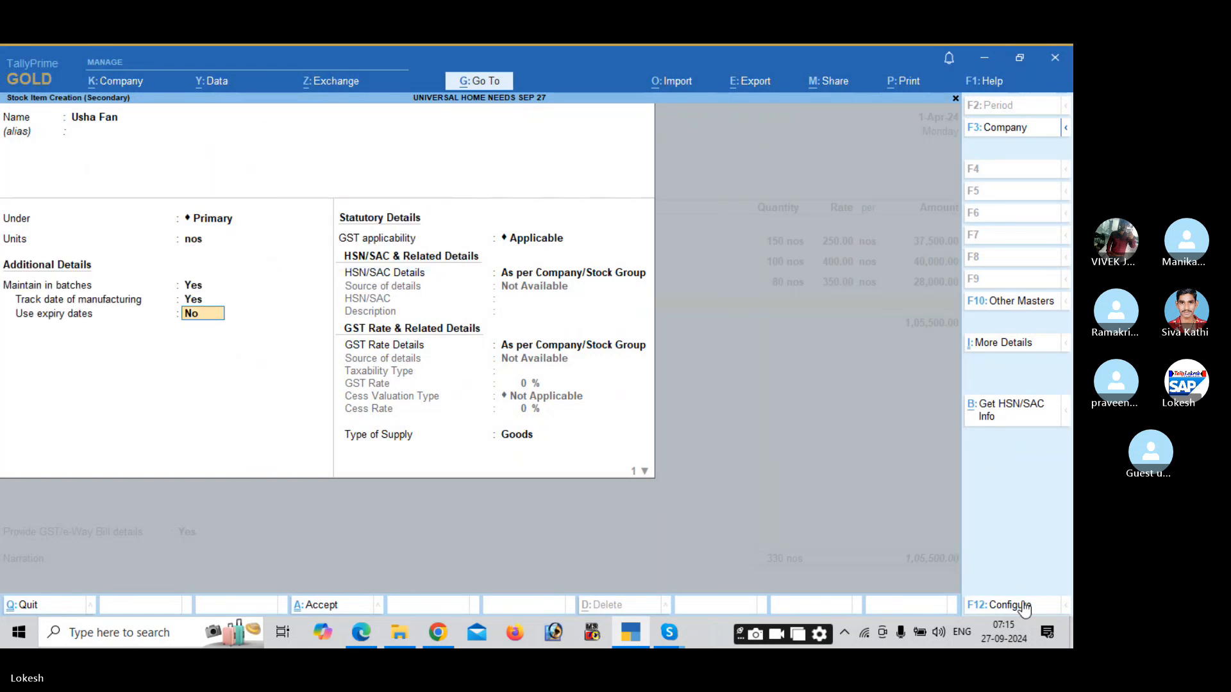
text(y)
key(Return)
key(Return)
key(Down)
key(Return)
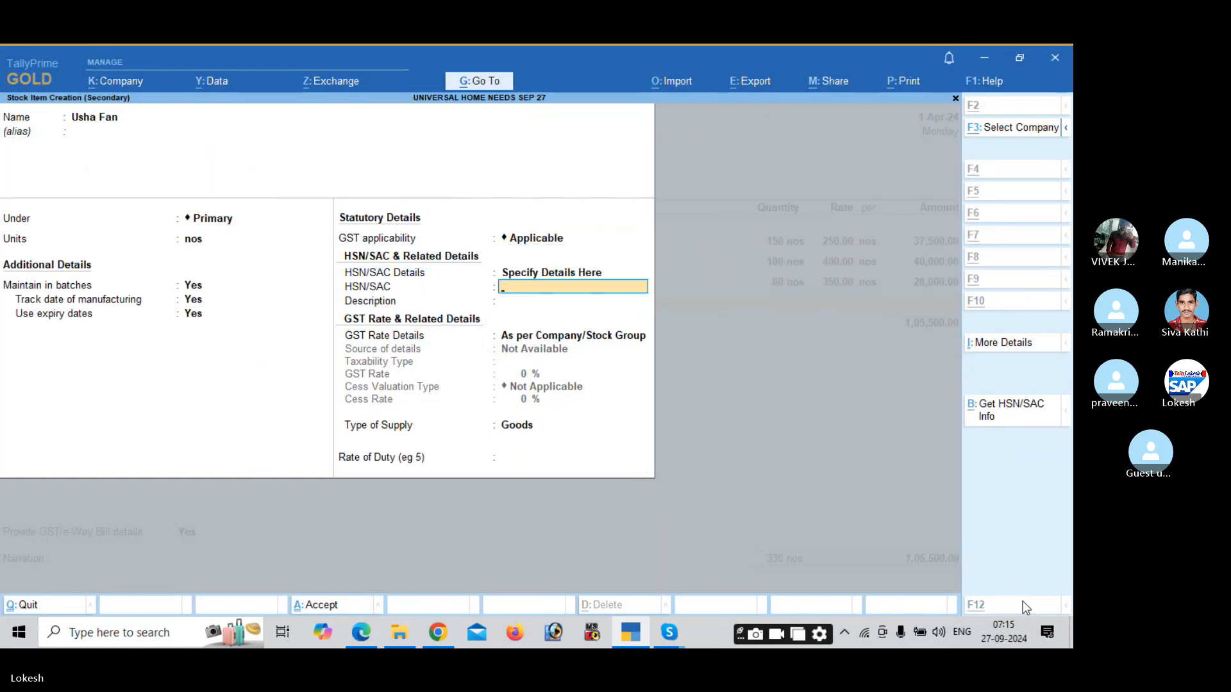
Set Usha Fan's HSN/SAC code to 874512 and specify its GST rate details here as Taxable.
key(alt+Tab)
key(alt+Tab)
text(874)
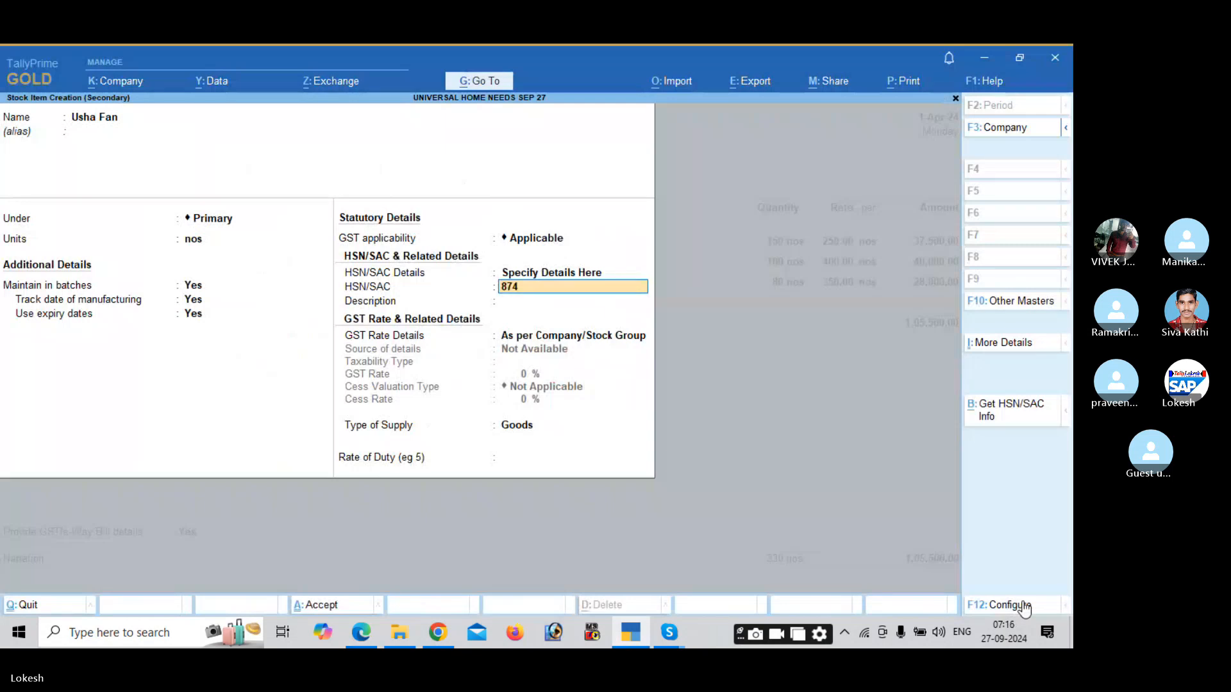
text(512)
key(Return)
key(Down)
key(Return)
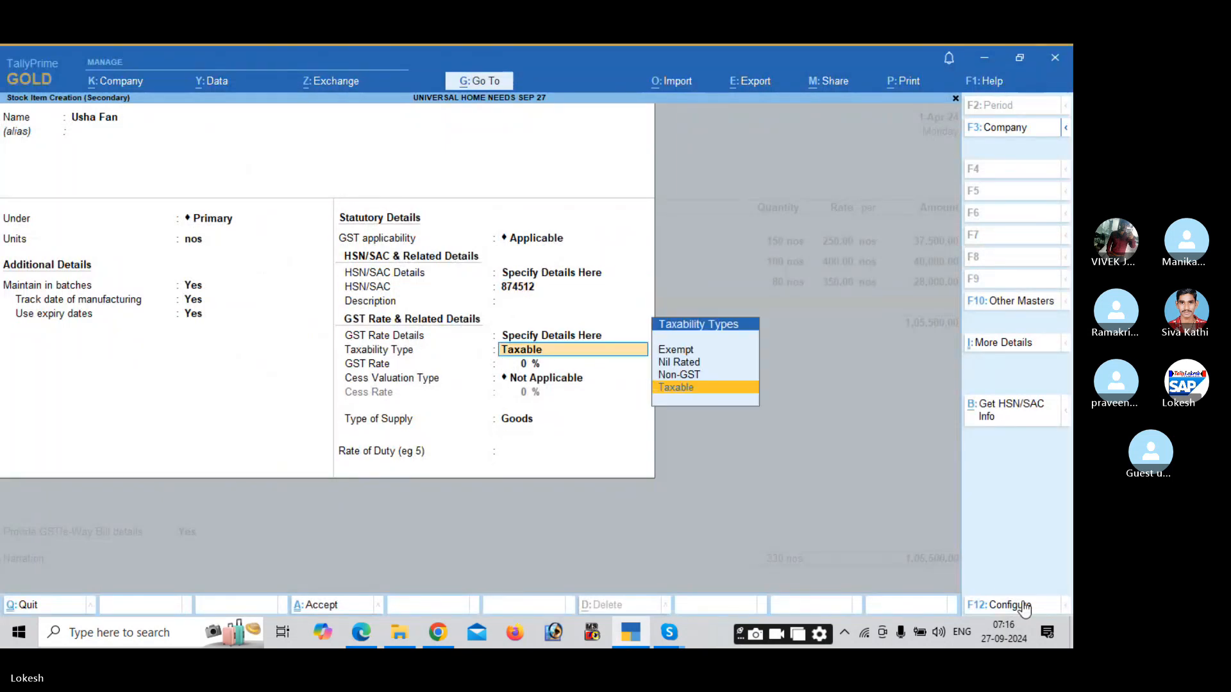
key(Return)
Set Usha Fan's GST rate to 28% as given in the PDF problem and save the stock item.
key(alt+Tab)
key(alt+Tab)
text(28)
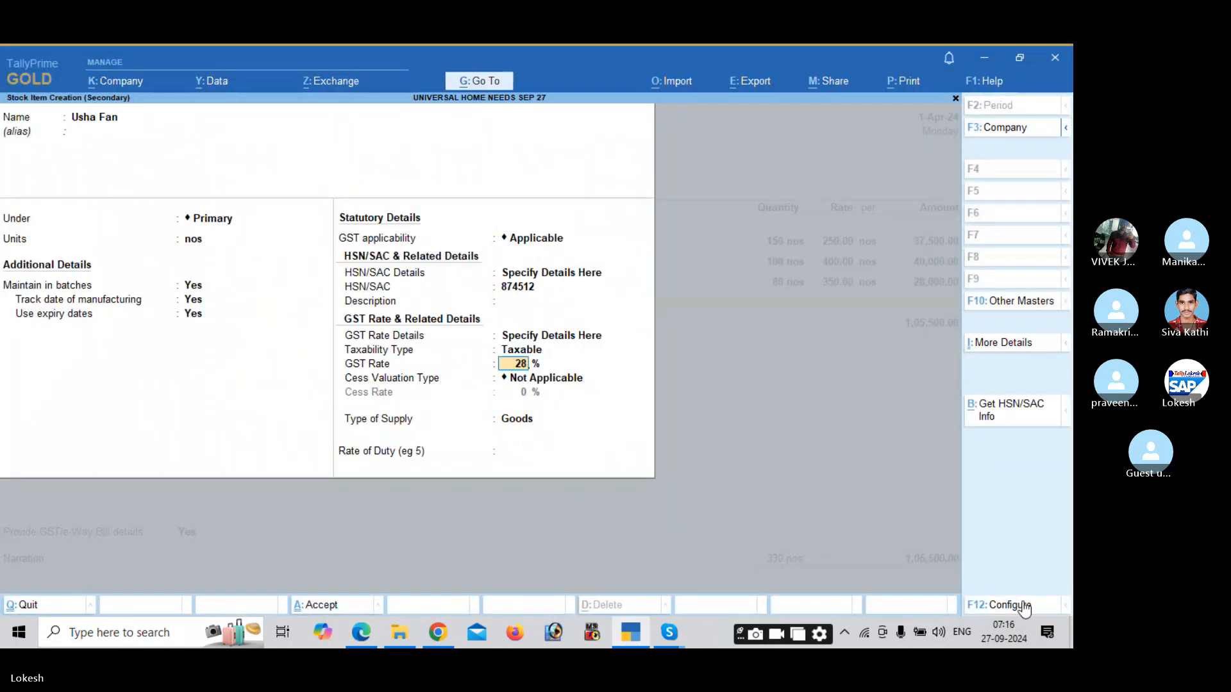
key(Return)
key(Return)
key(Return)
key(Return)
key(Return)
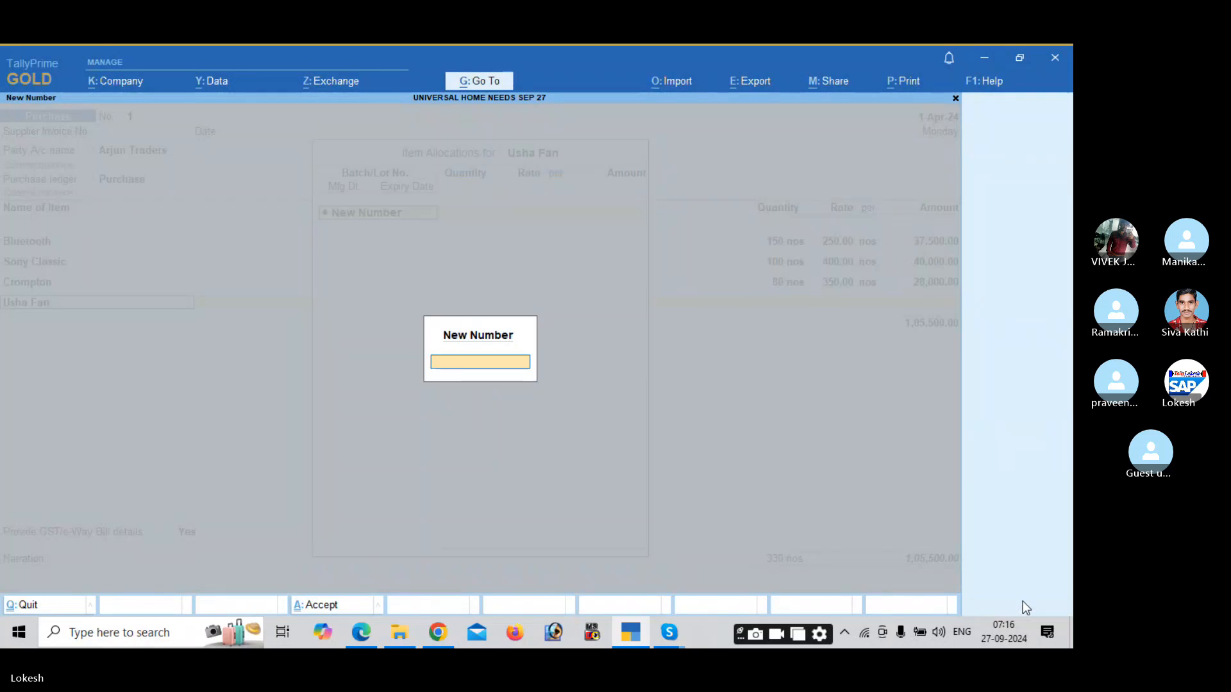
Check the PDF problem and enter 987455 as Usha Fan's new batch number.
key(alt+Tab)
key(alt+Tab)
key(alt+Tab)
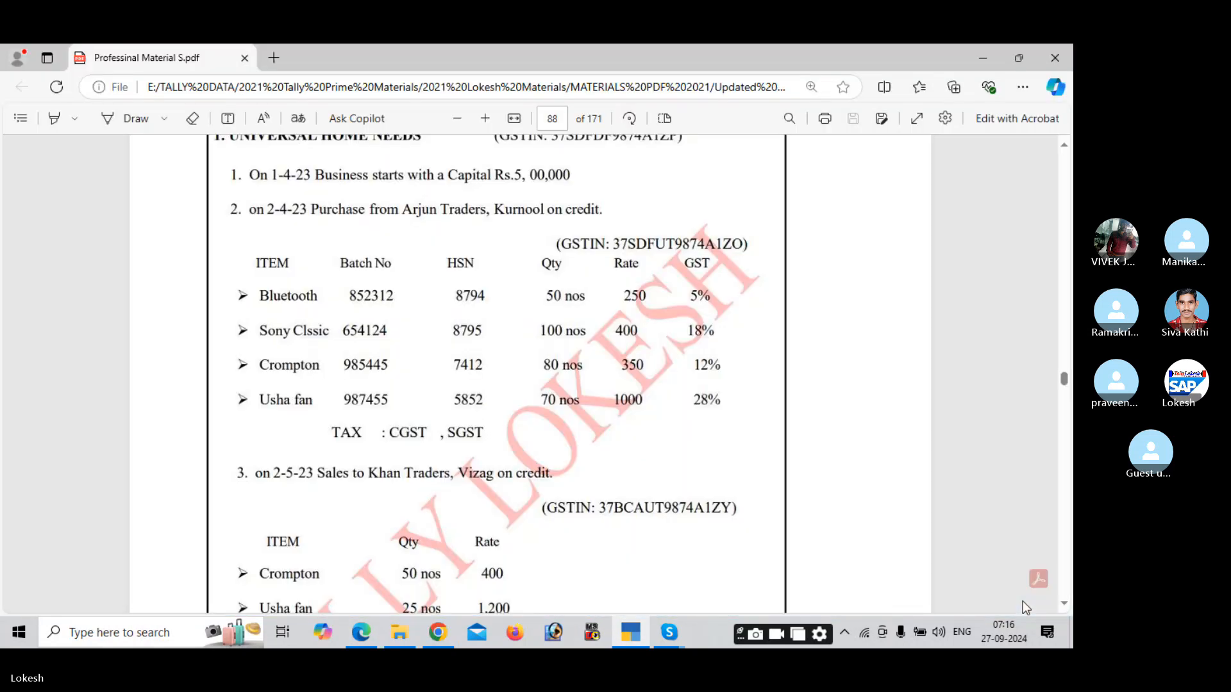
key(alt+Tab)
text(987455)
key(Return)
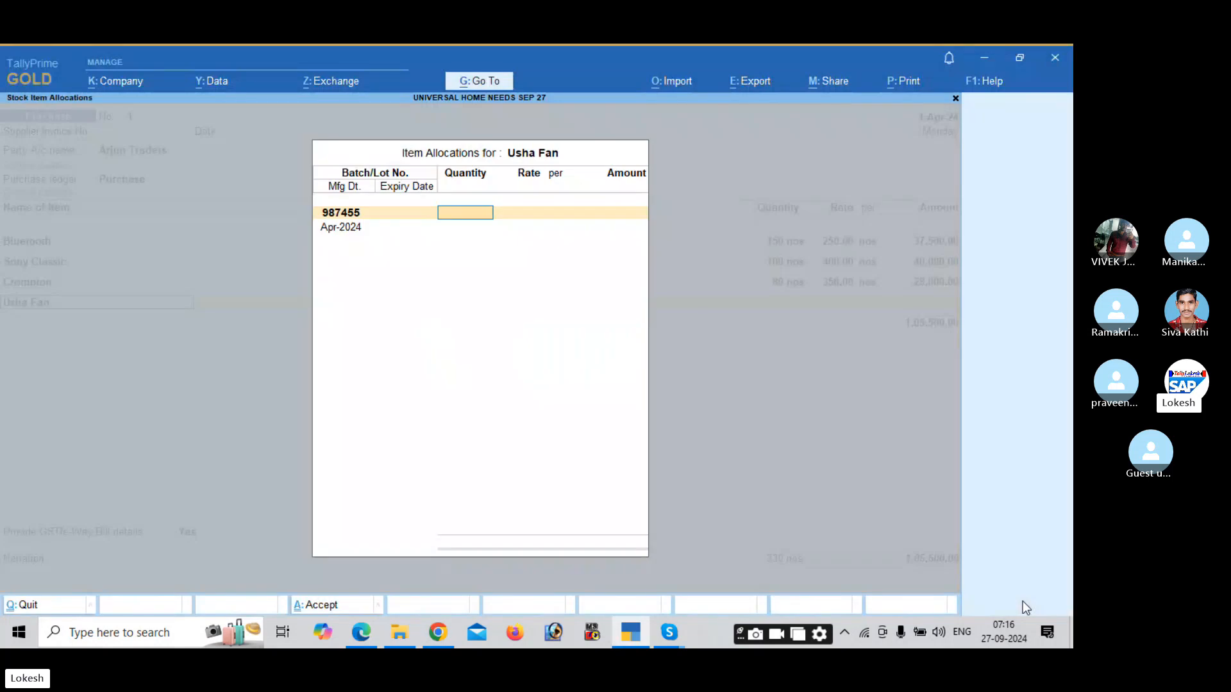
Allocate 70 nos of Usha Fan at a rate of 1000 with expiry date 31-Mar-25.
key(alt+Tab)
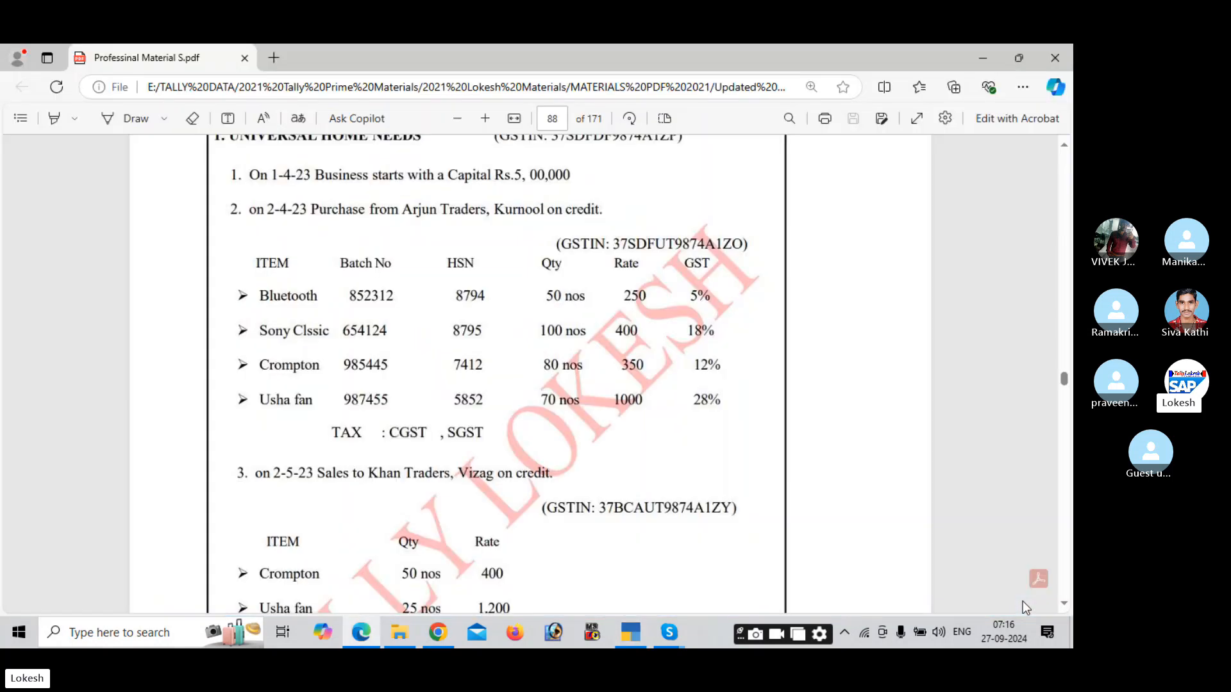
key(alt+Tab)
text(70)
key(Return)
text(1000)
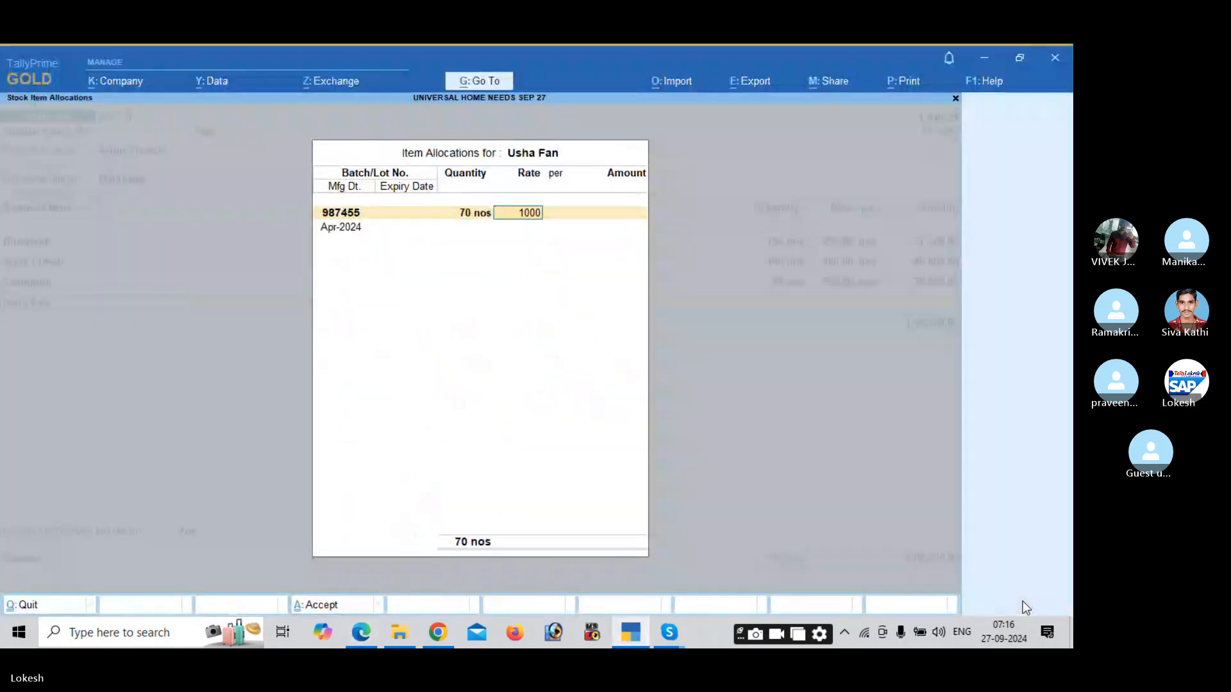
key(Return)
key(Return)
key(Return)
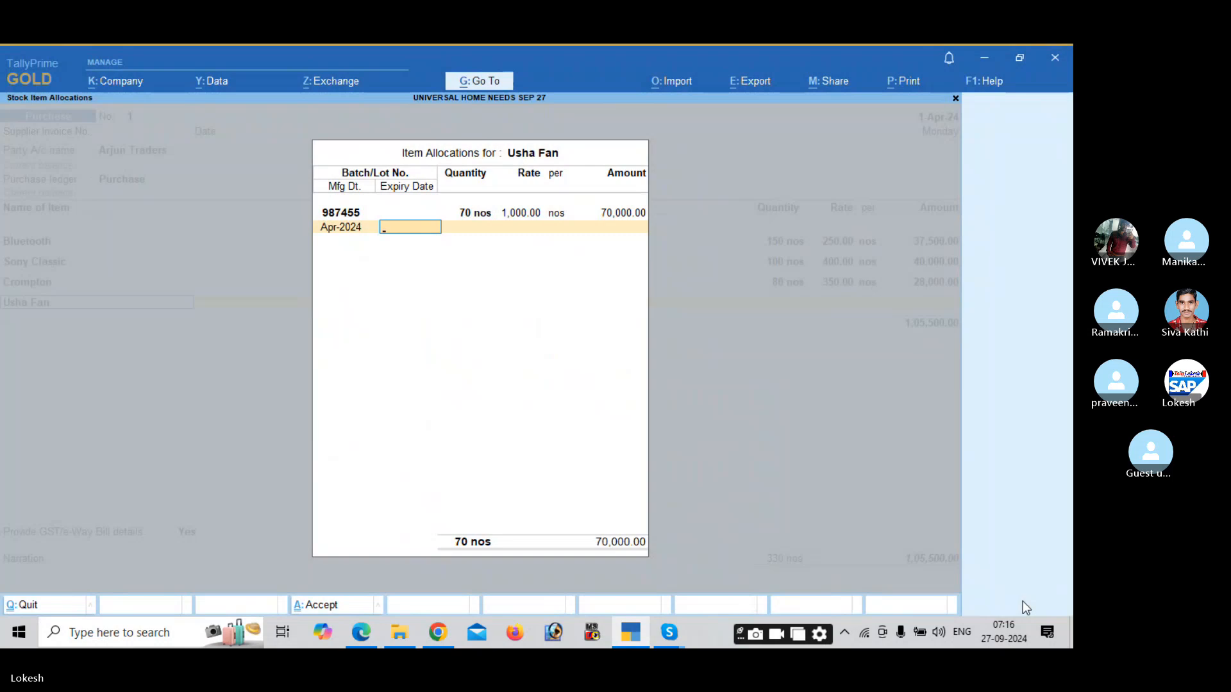
text(31-3-25)
key(Return)
key(Return)
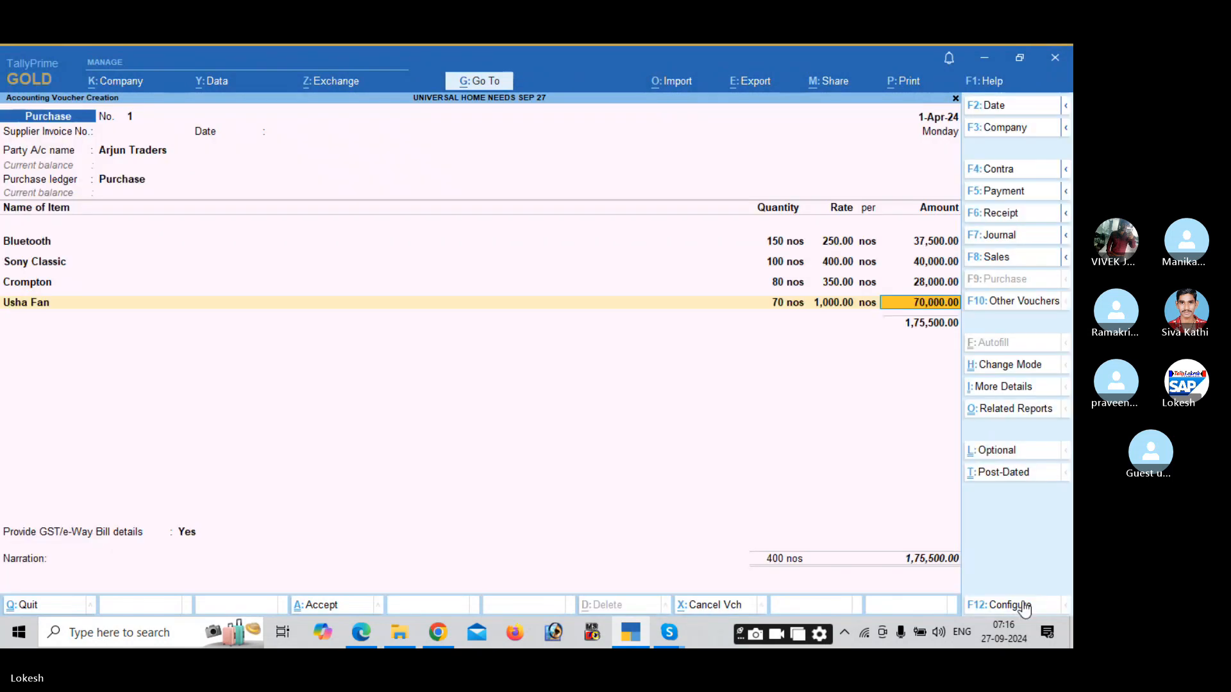
Create a CGST ledger from the purchase voucher under Duties & Taxes with GST as its type of duty/tax.
text(C)
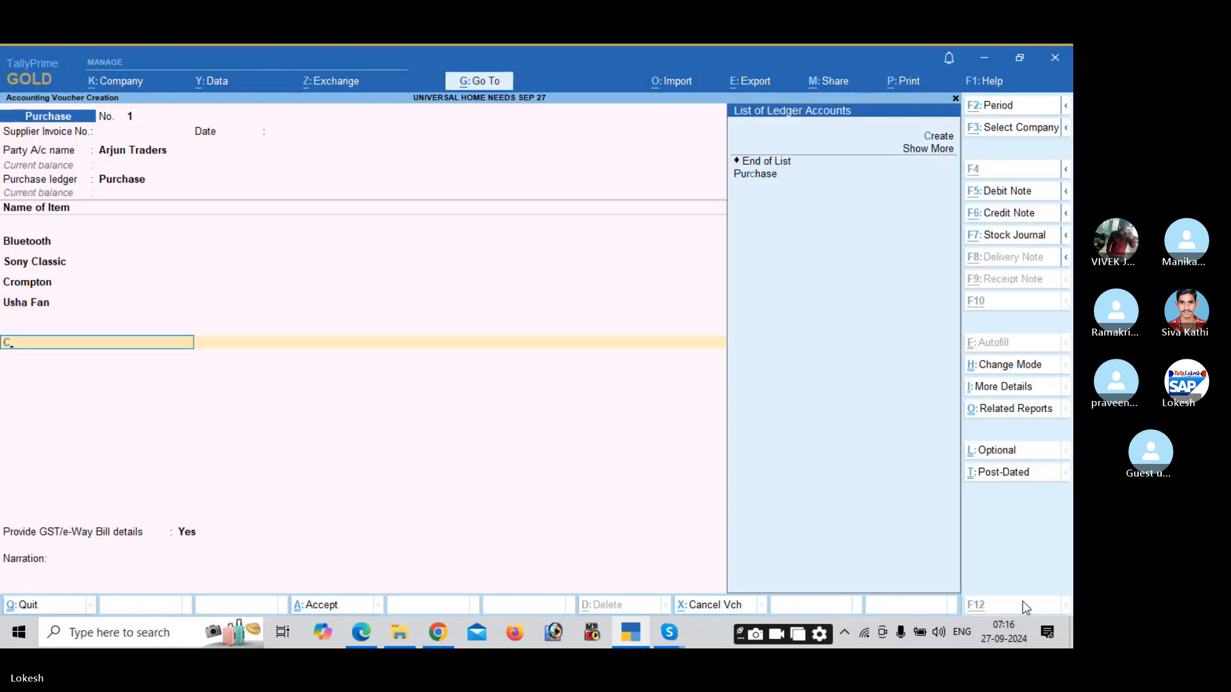
key(alt+c)
key(Return)
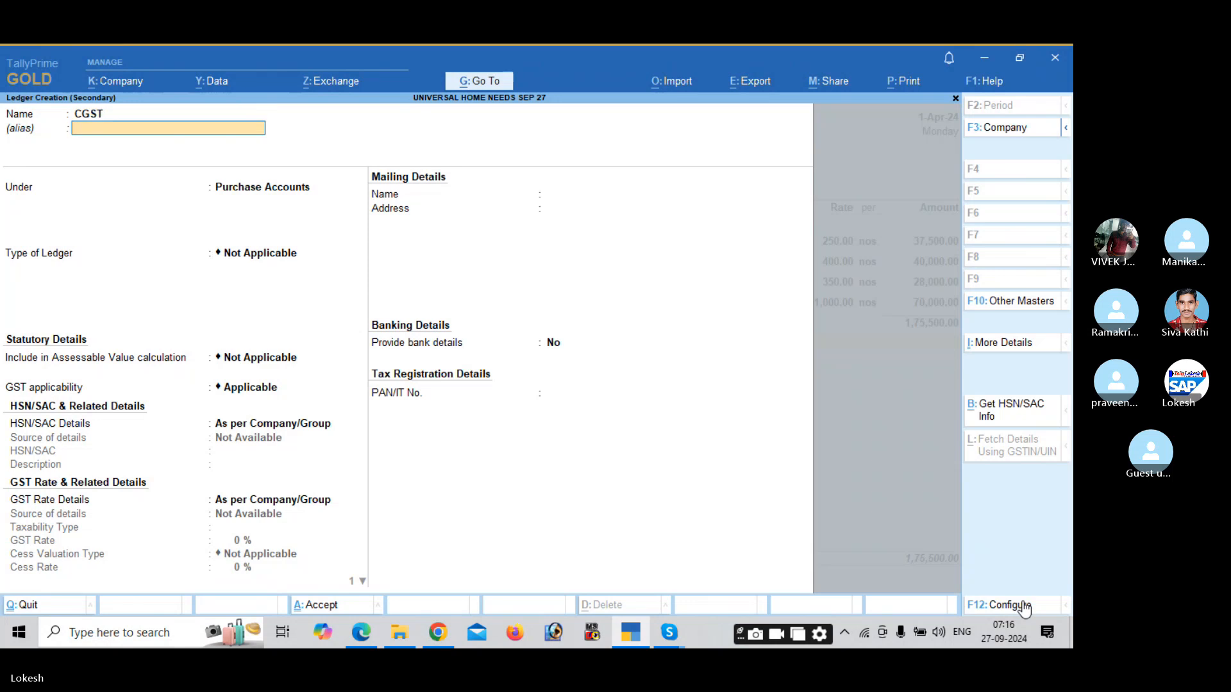
text(du)
key(Return)
key(Up)
key(Return)
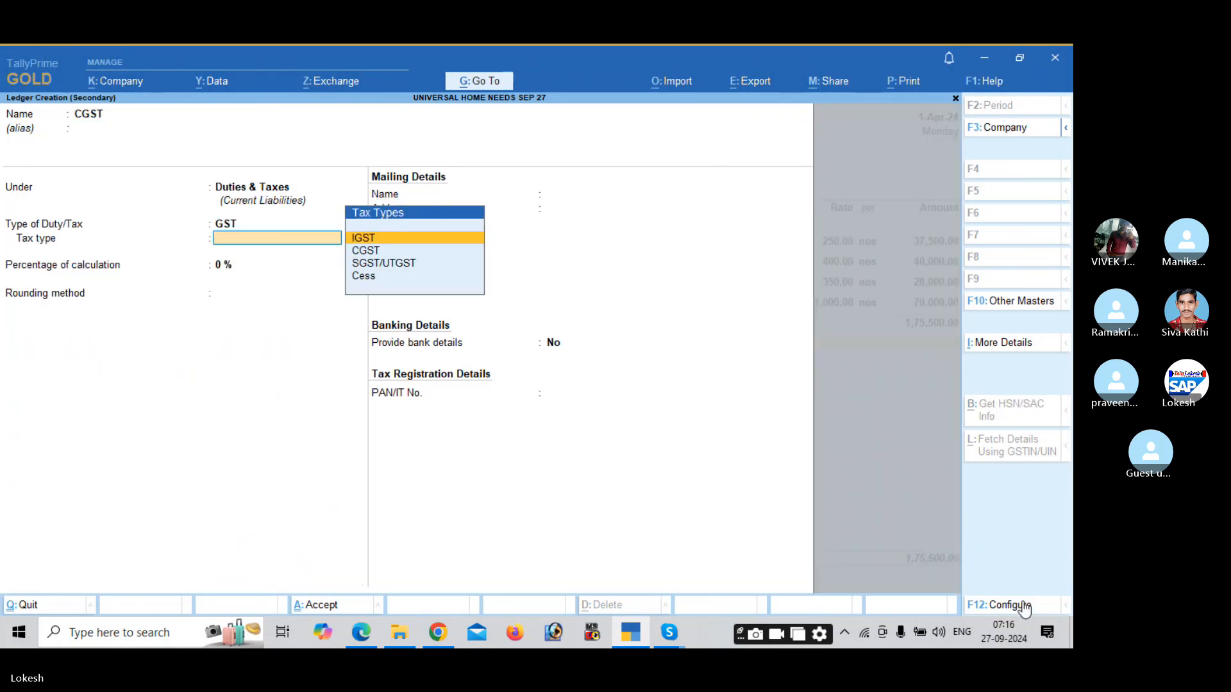
Set the ledger's tax type to CGST with rounding Not Applicable and save it into the purchase voucher.
key(Down)
key(Down)
key(Up)
key(Return)
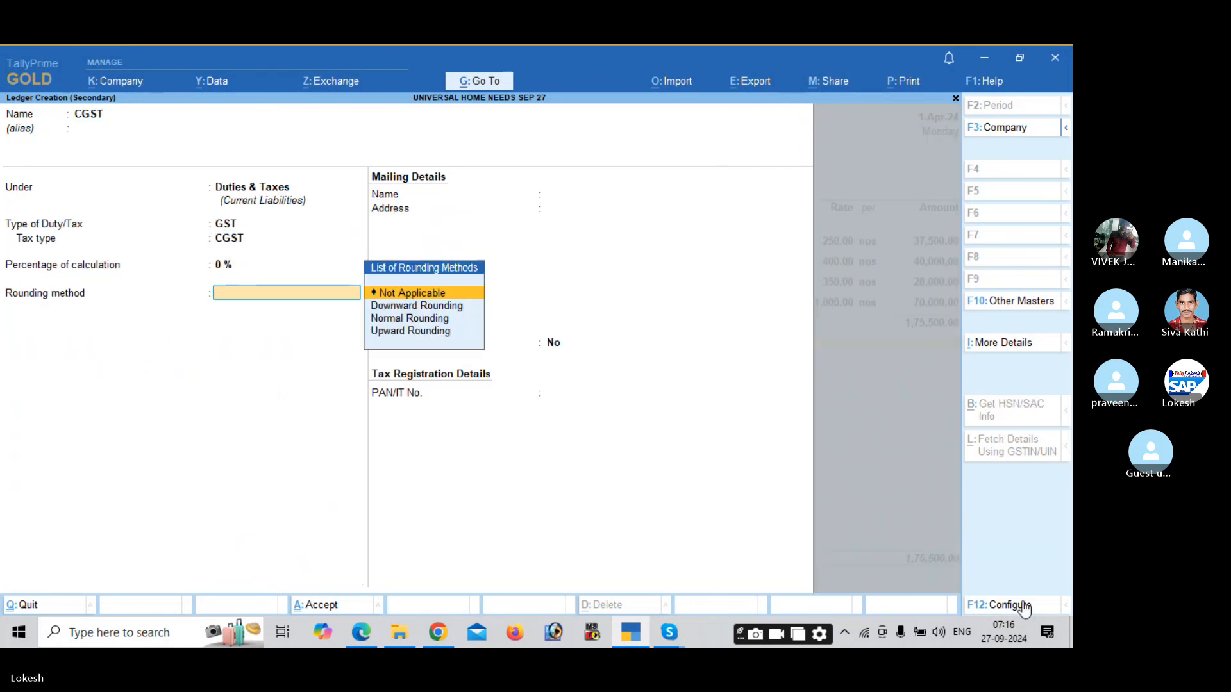
key(Return)
key(Return)
key(Return)
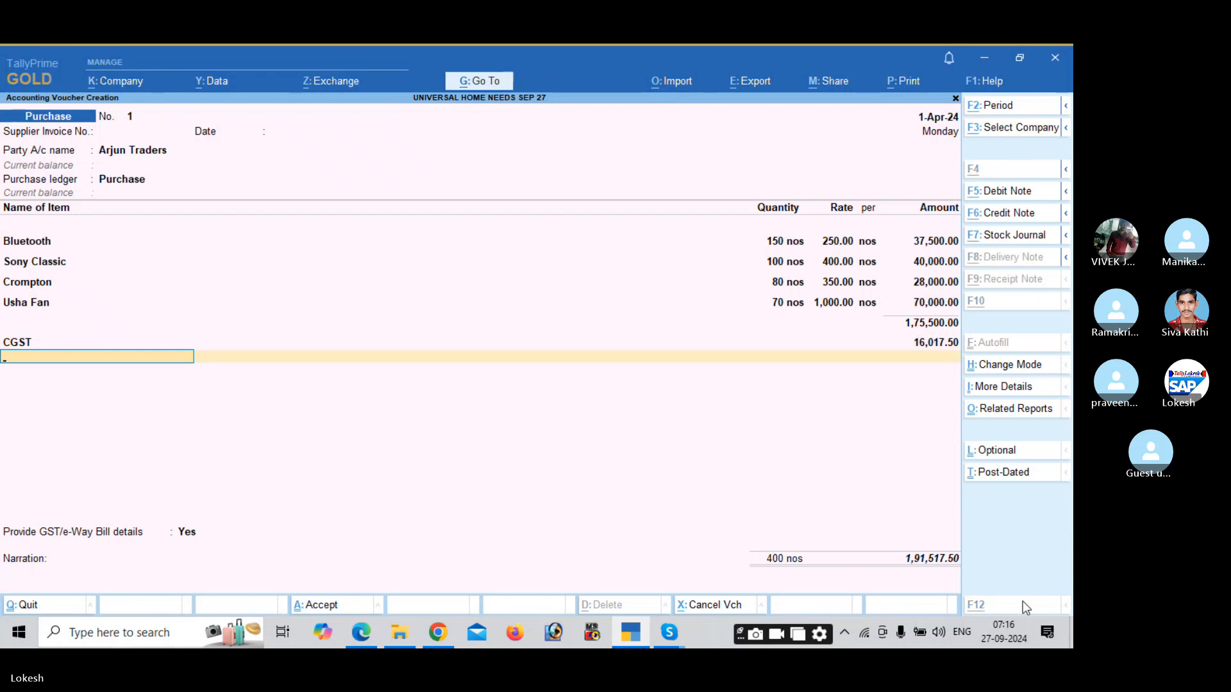
Create an SGST ledger for the purchase voucher under Duties & Taxes with GST as its type of duty/tax.
key(alt+c)
text(SGST)
key(Return)
key(Return)
key(Return)
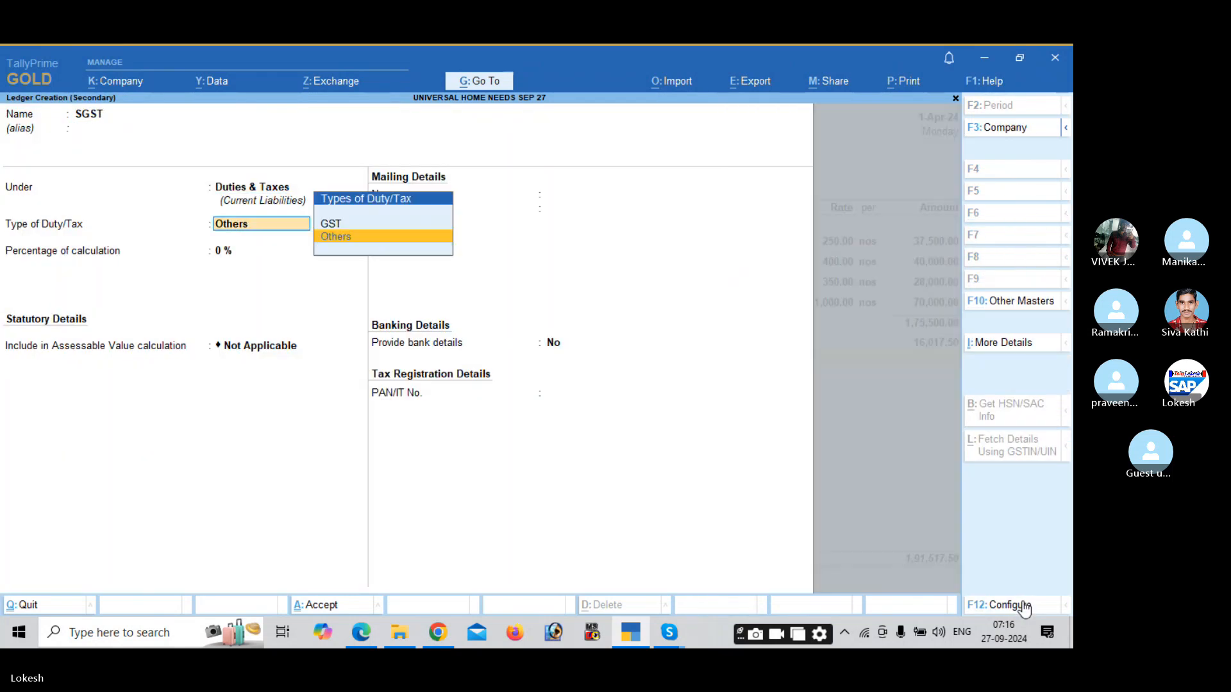
key(Up)
key(Return)
Set the ledger's tax type to SGST/UTGST with rounding Not Applicable and save it into the purchase voucher.
key(Down)
key(Down)
key(Return)
key(Return)
key(Return)
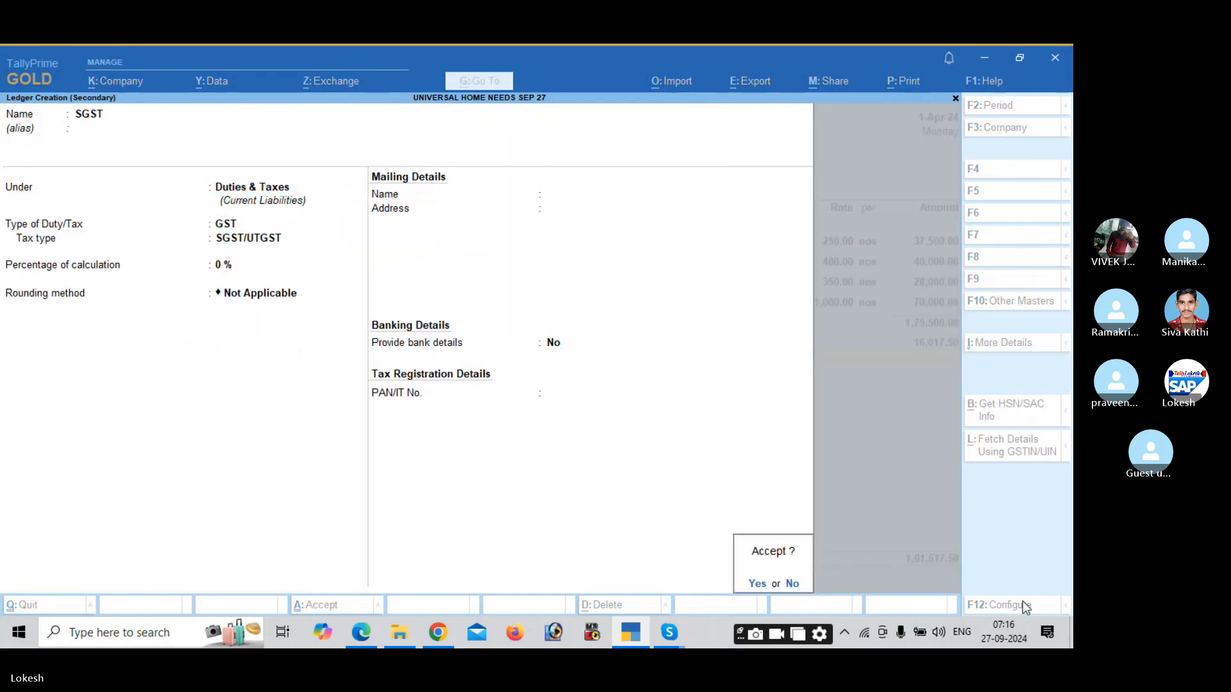
key(Return)
key(Return)
Set Provide GST/e-Way Bill details to No and save the Arjun Traders purchase voucher.
key(Return)
key(Return)
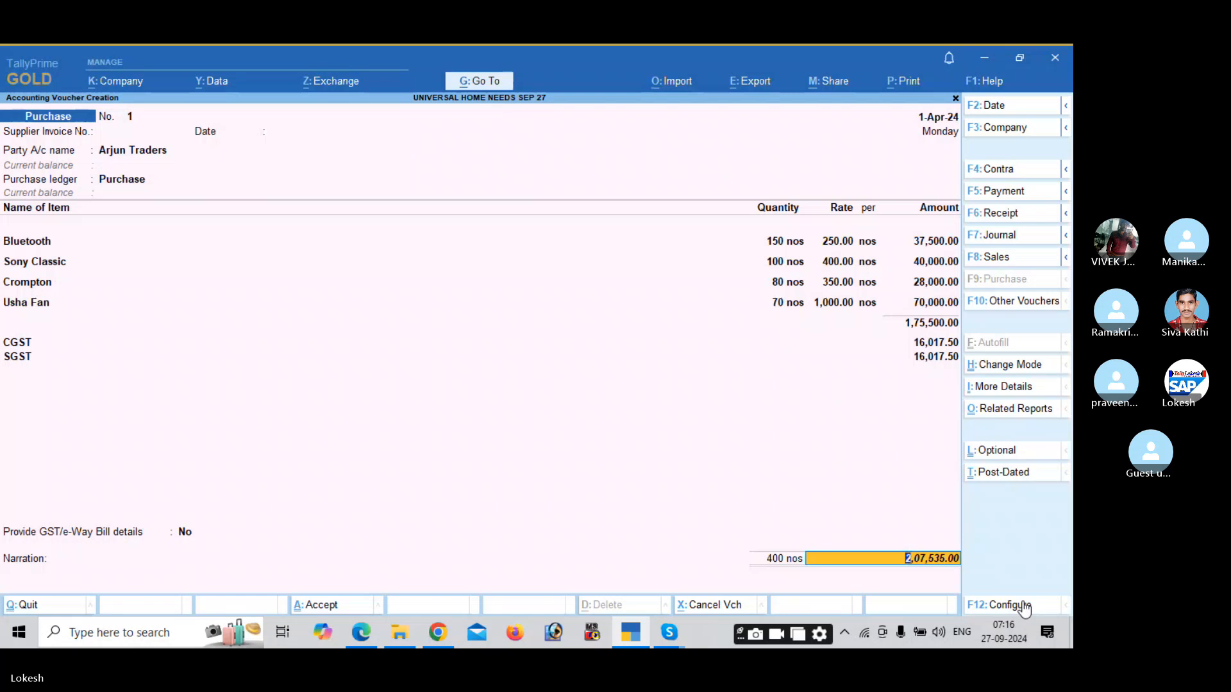
key(Return)
key(Return)
key(Return)
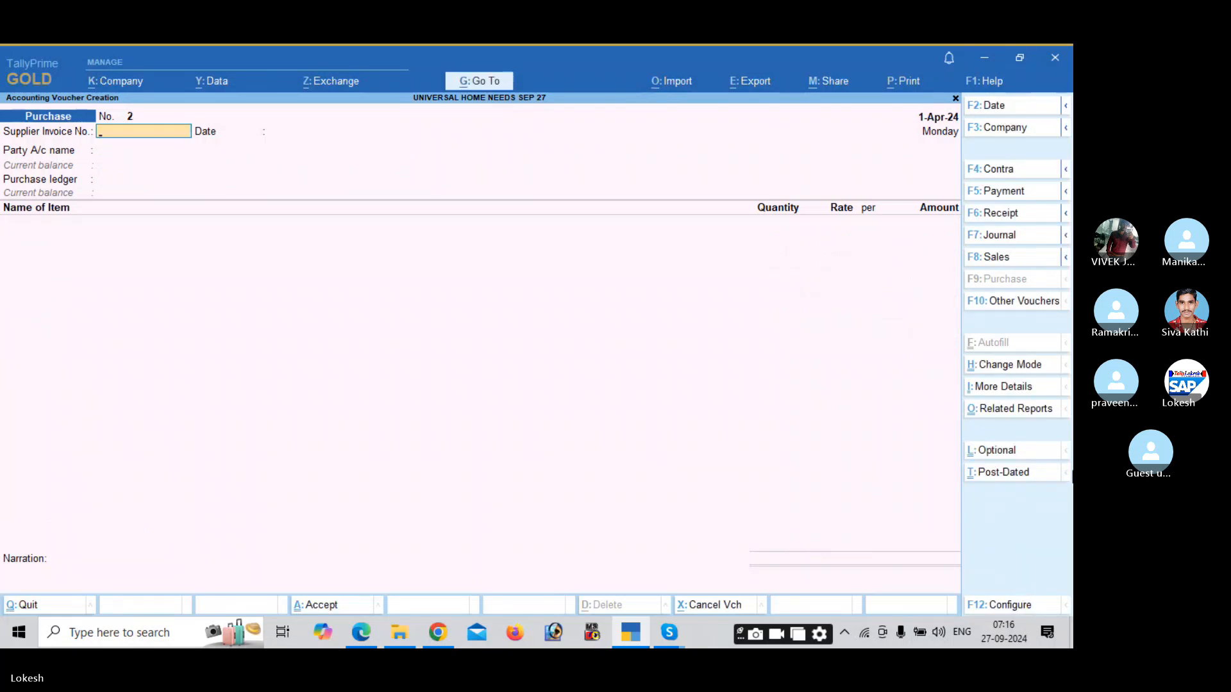
Start a sales voucher, check the next transaction in the PDF problem and open a new party ledger.
click(1002, 259)
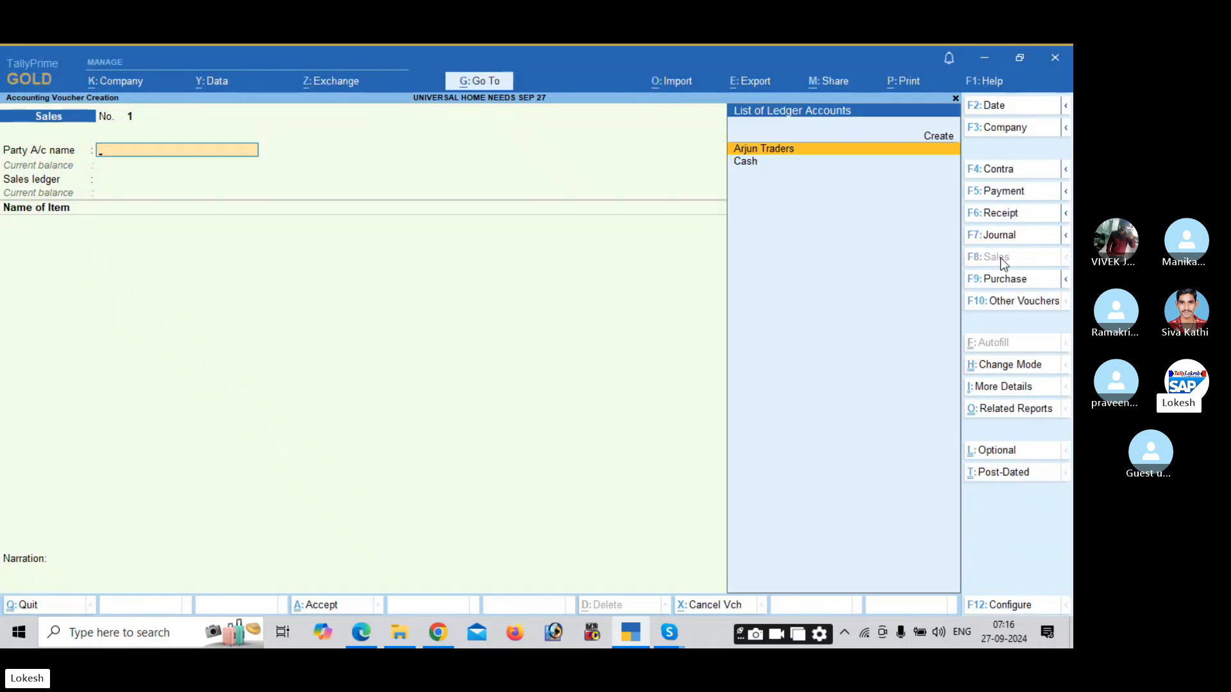
key(alt+Tab)
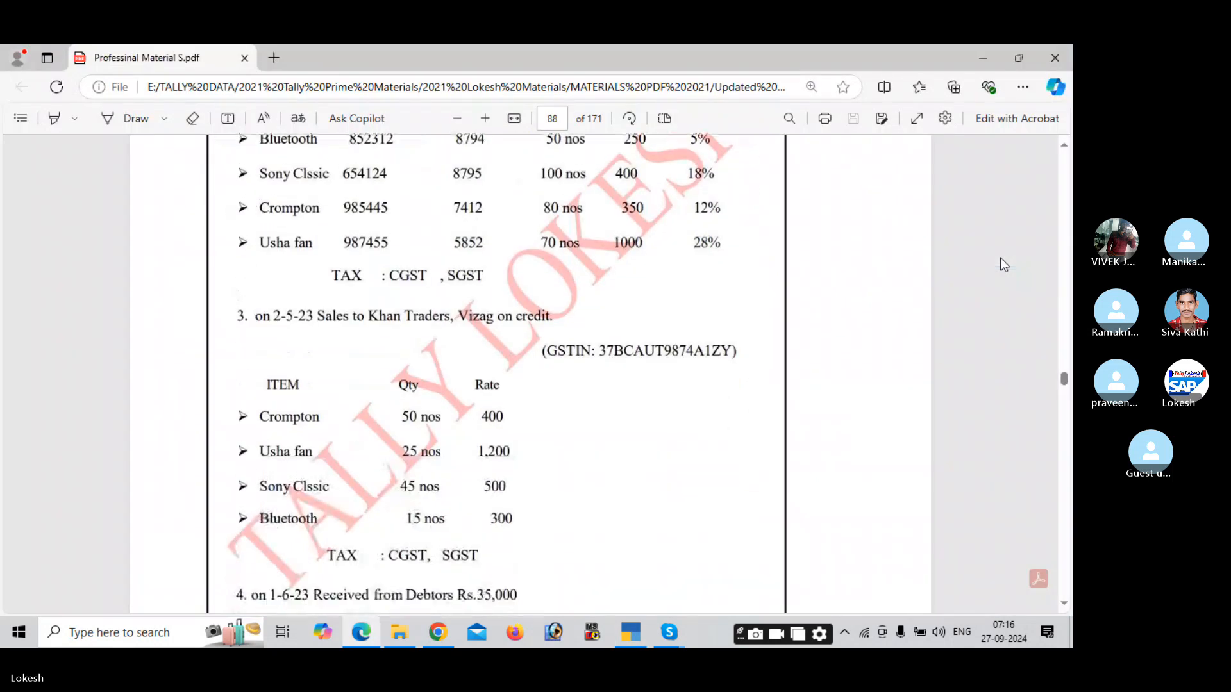
scroll(1000, 258, down, 3)
key(alt+Tab)
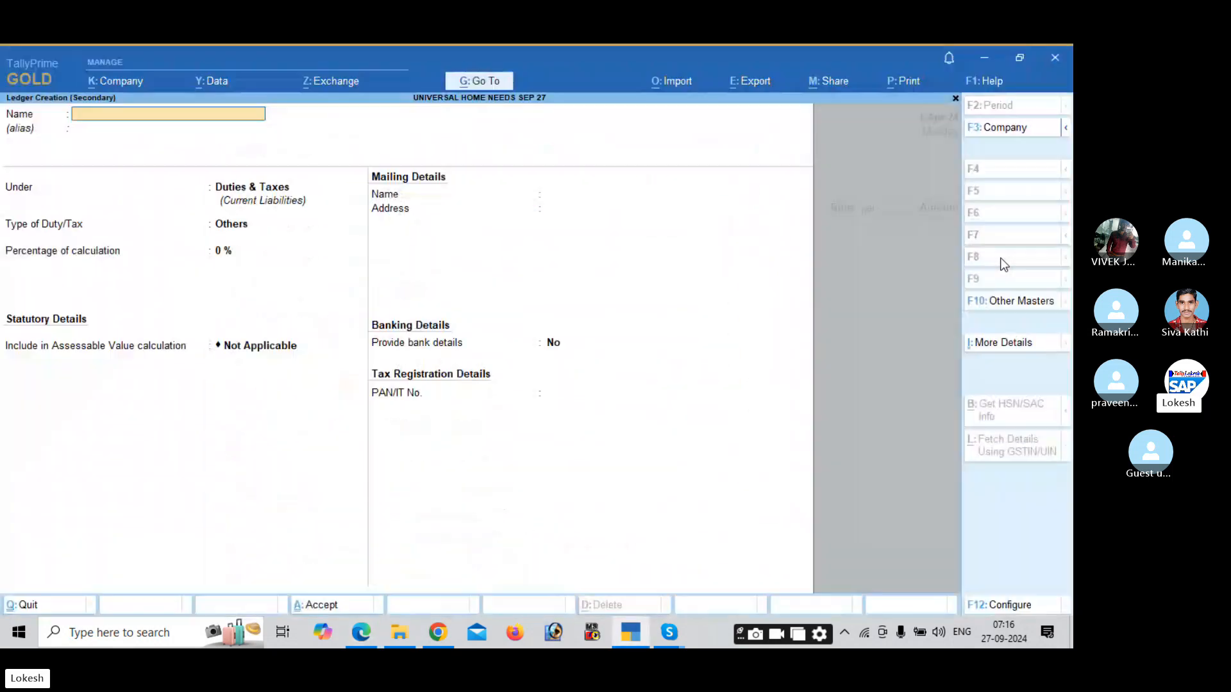
Name the new party ledger Khan Traders and place it under Sundry Debtors.
text(KHAN)
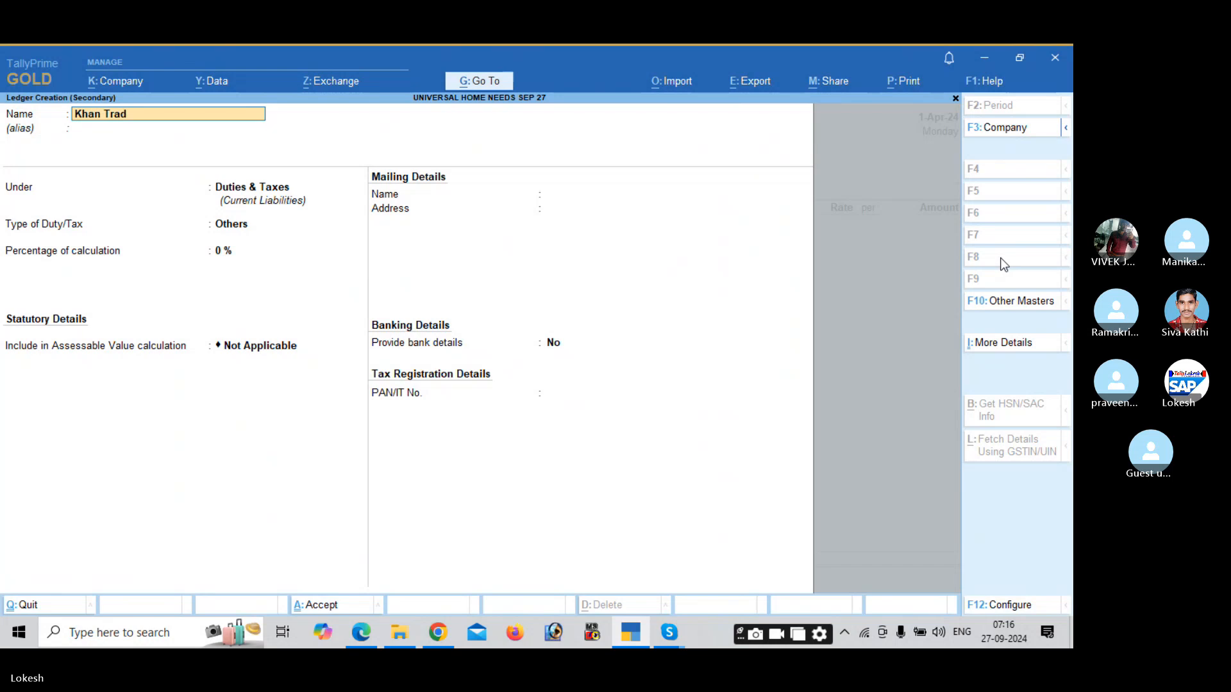
key(Return)
key(Return)
text(Sun)
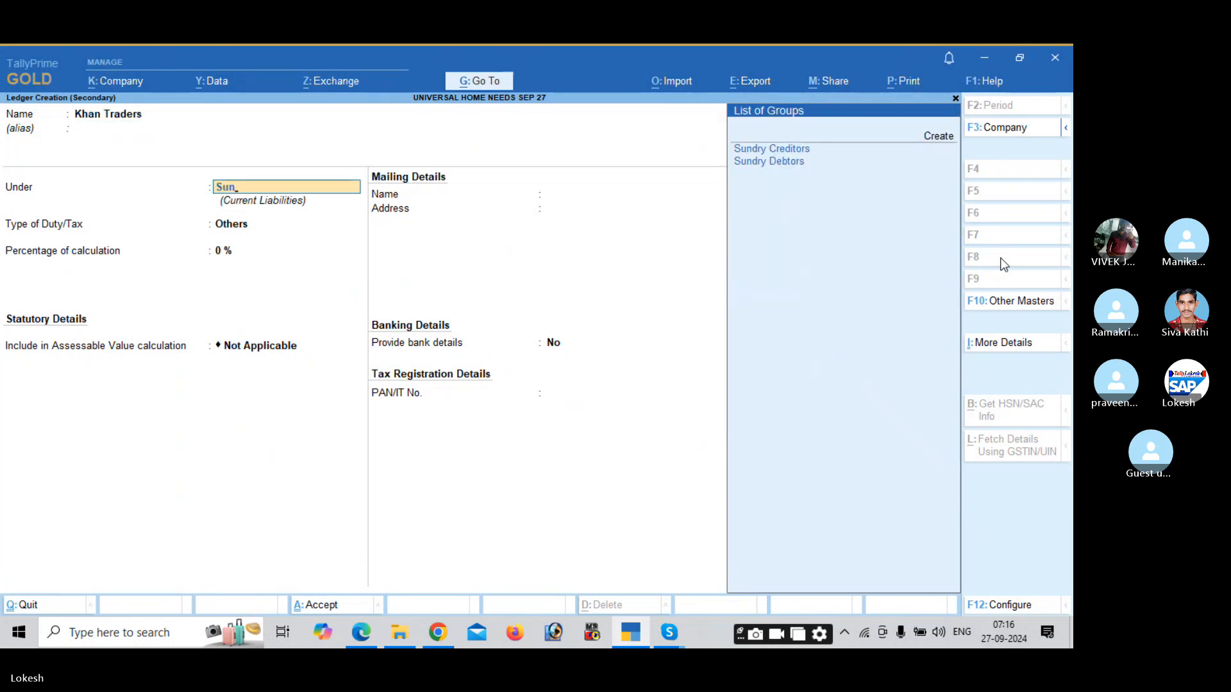
key(Down)
key(Return)
Enter 37 as Khan Traders' GSTIN/UIN, save the ledger and accept it as the sales voucher's party.
key(Return)
key(Return)
key(Return)
key(Return)
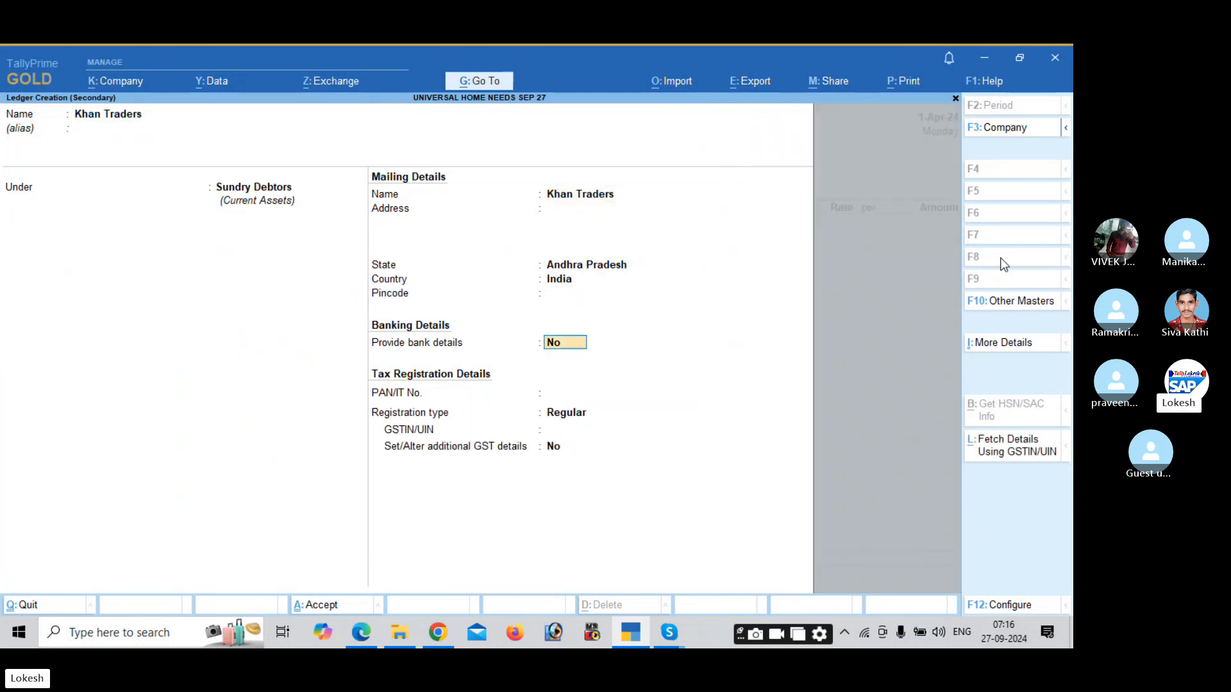
key(Return)
key(Return)
key(Return)
key(Return)
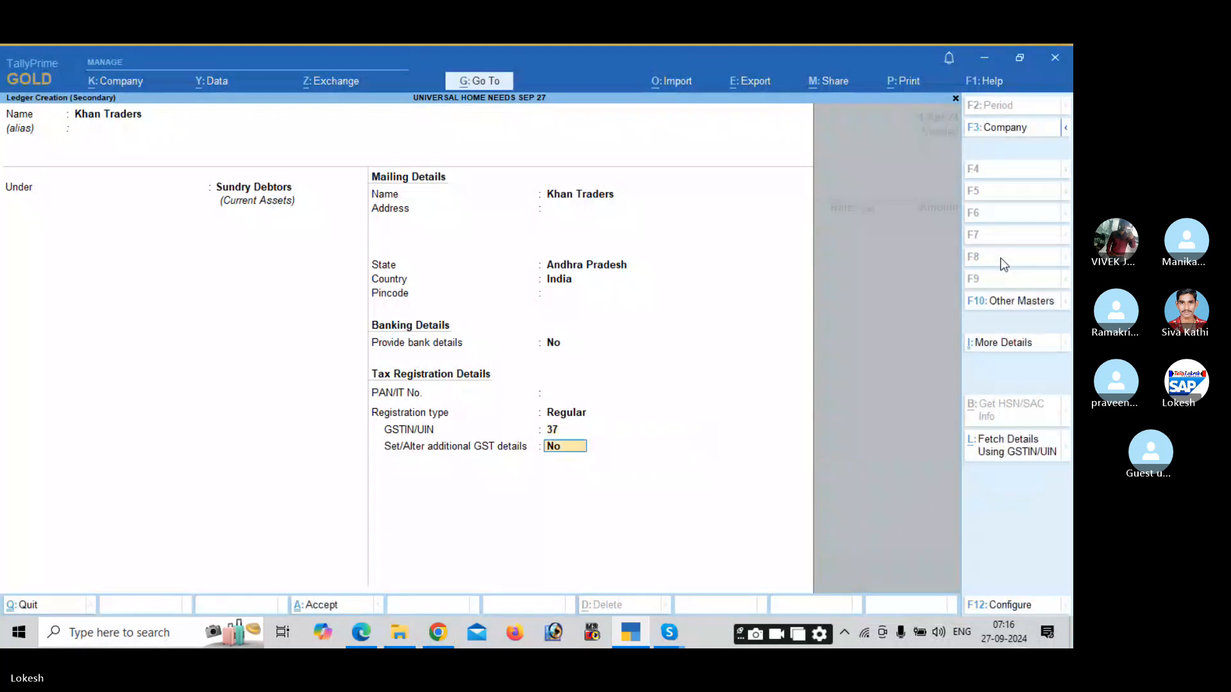
key(ctrl+a)
key(ctrl+a)
key(ctrl+a)
key(Return)
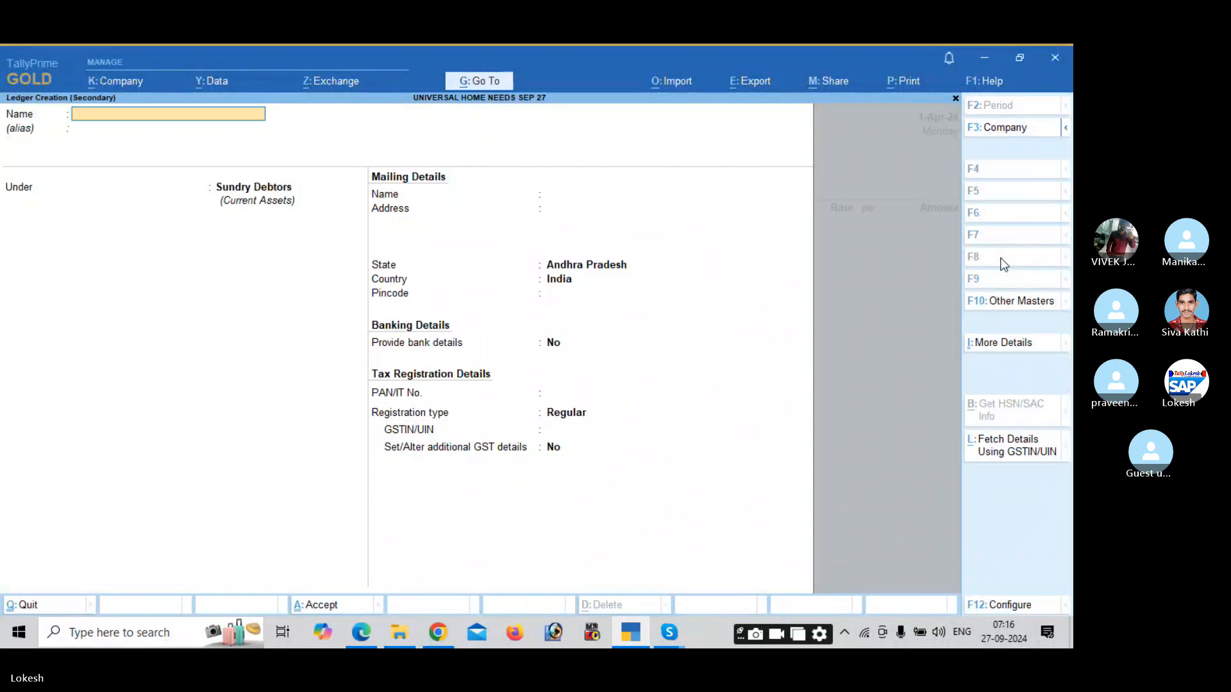
Create a ledger named Sales for the sales voucher under Sales Accounts.
text(Sales)
key(Return)
key(Return)
text(Sa)
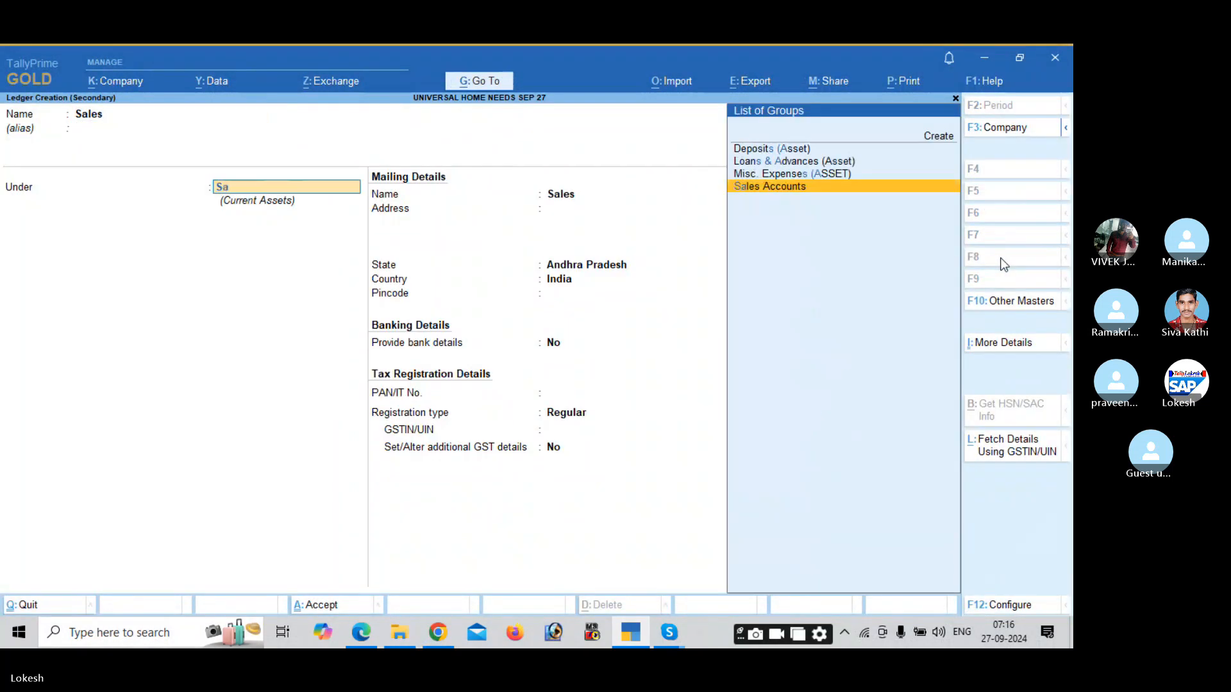
key(Return)
Set the Sales ledger's type of supply to Goods and save the ledger.
key(Return)
key(Return)
key(Return)
key(Return)
key(Return)
key(Up)
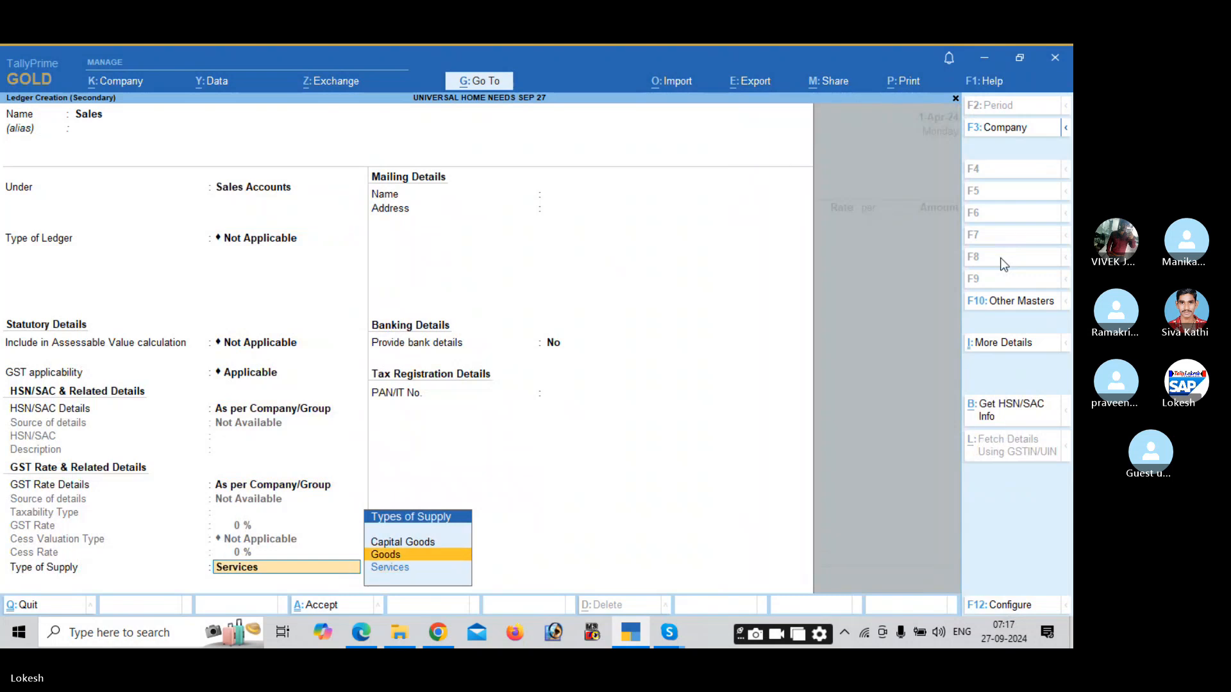
key(Return)
key(Return)
key(Return)
Check the PDF problem and add Crompton to the sales voucher from batch 985445.
key(alt+Tab)
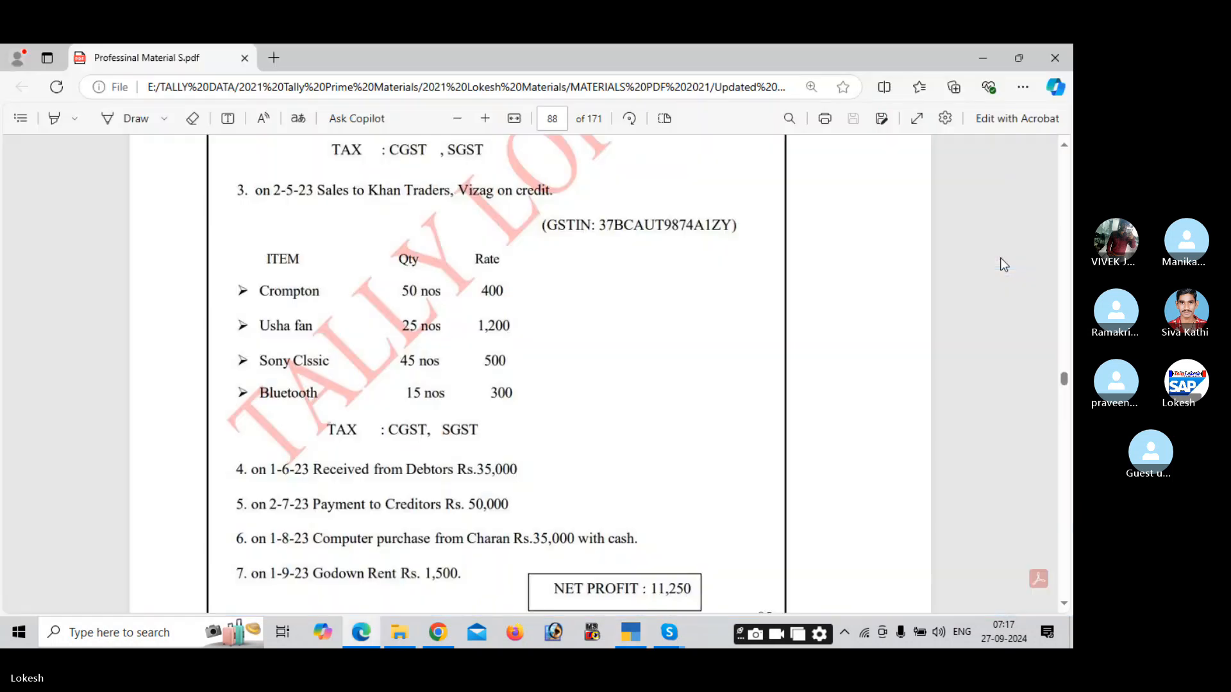
key(alt+Tab)
key(Return)
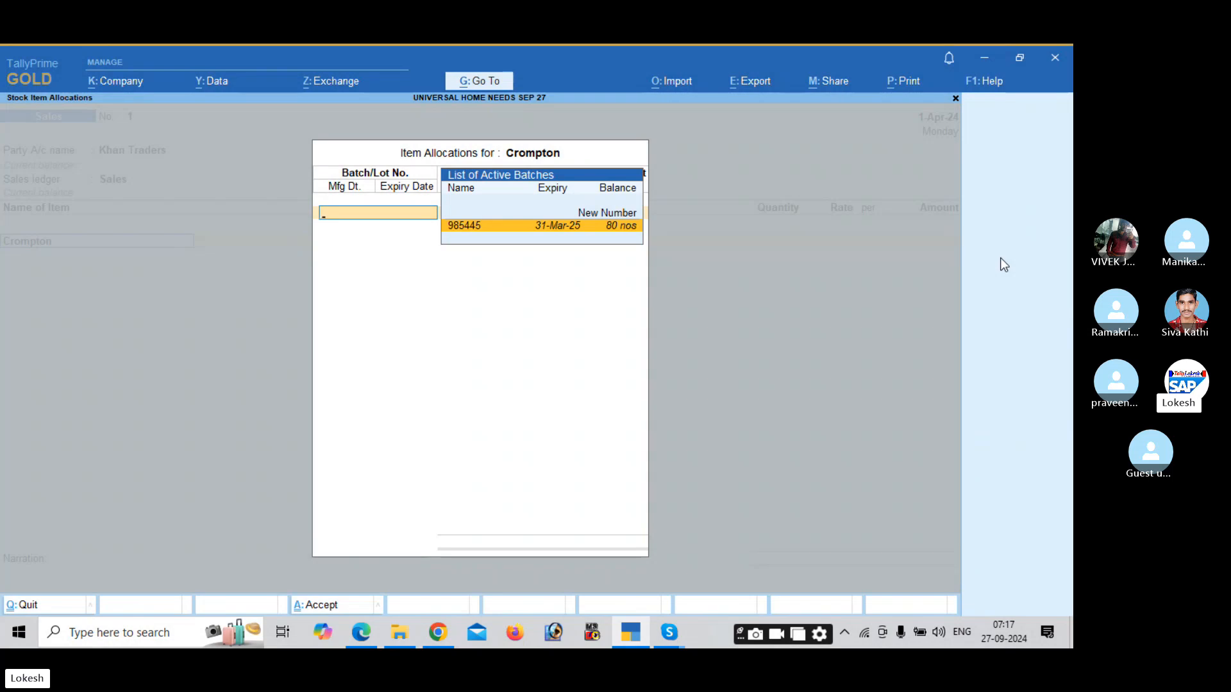
key(Return)
Allocate 50 nos of Crompton at a rate of 400 as given in the PDF problem.
key(alt+Tab)
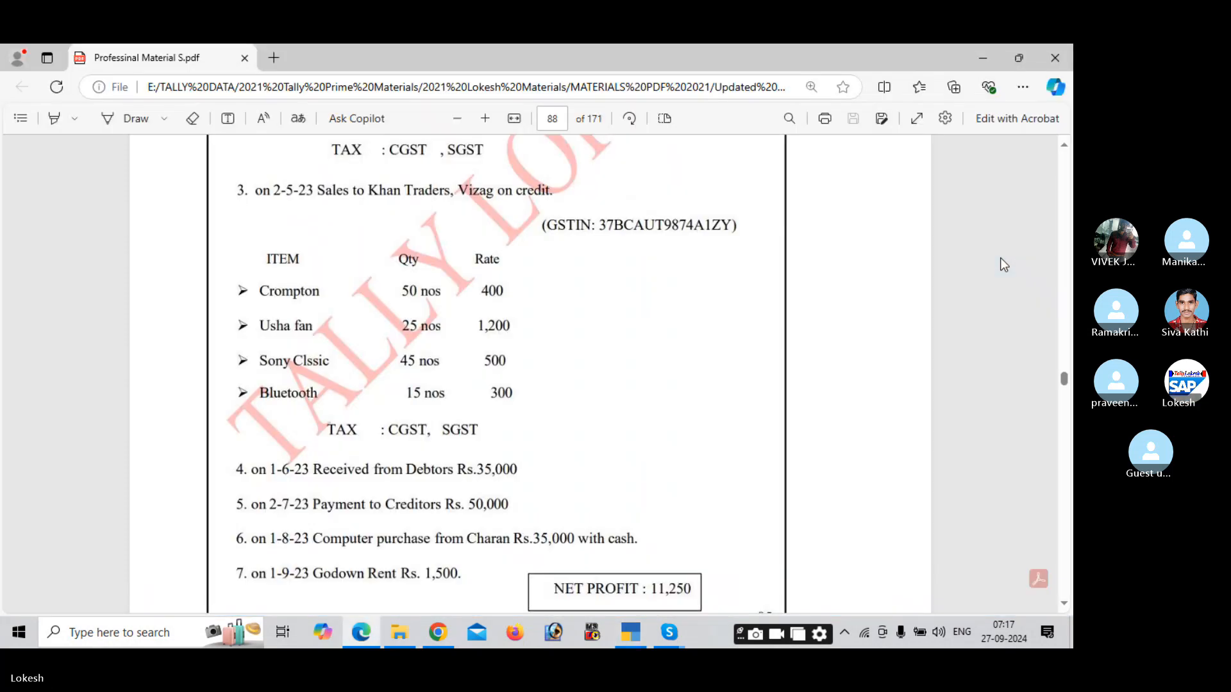
key(alt+Tab)
text(50)
key(Return)
text(400)
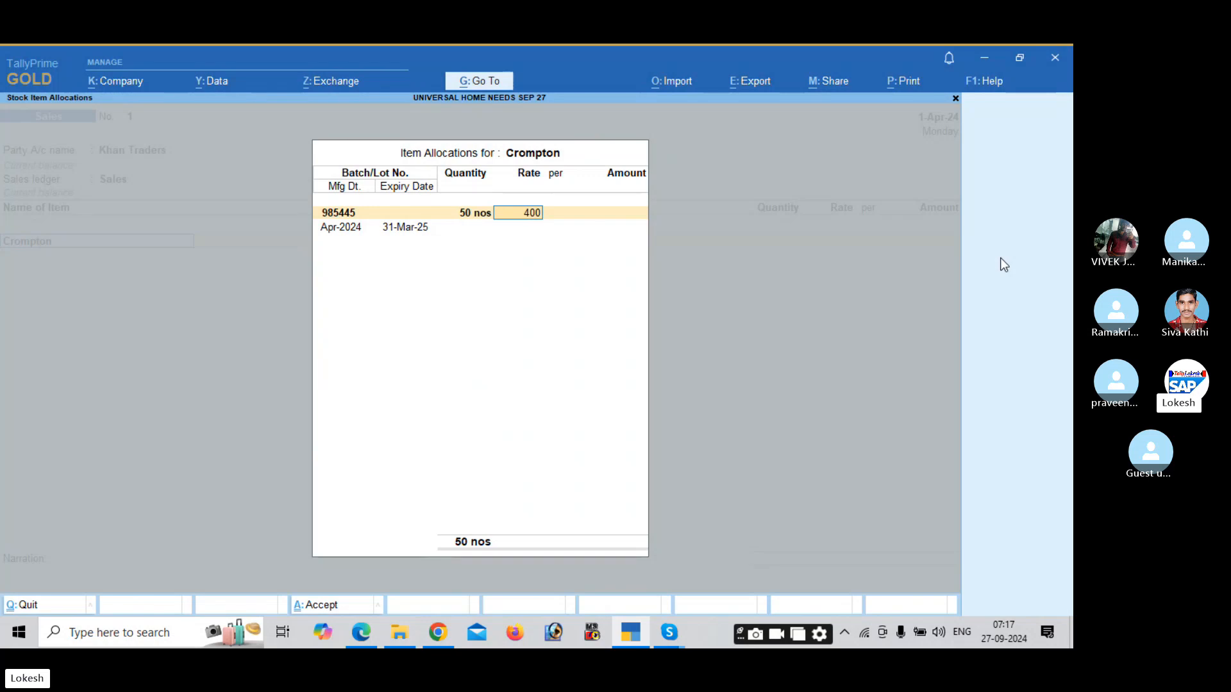
key(Return)
key(Return)
key(Return)
key(Return)
key(Return)
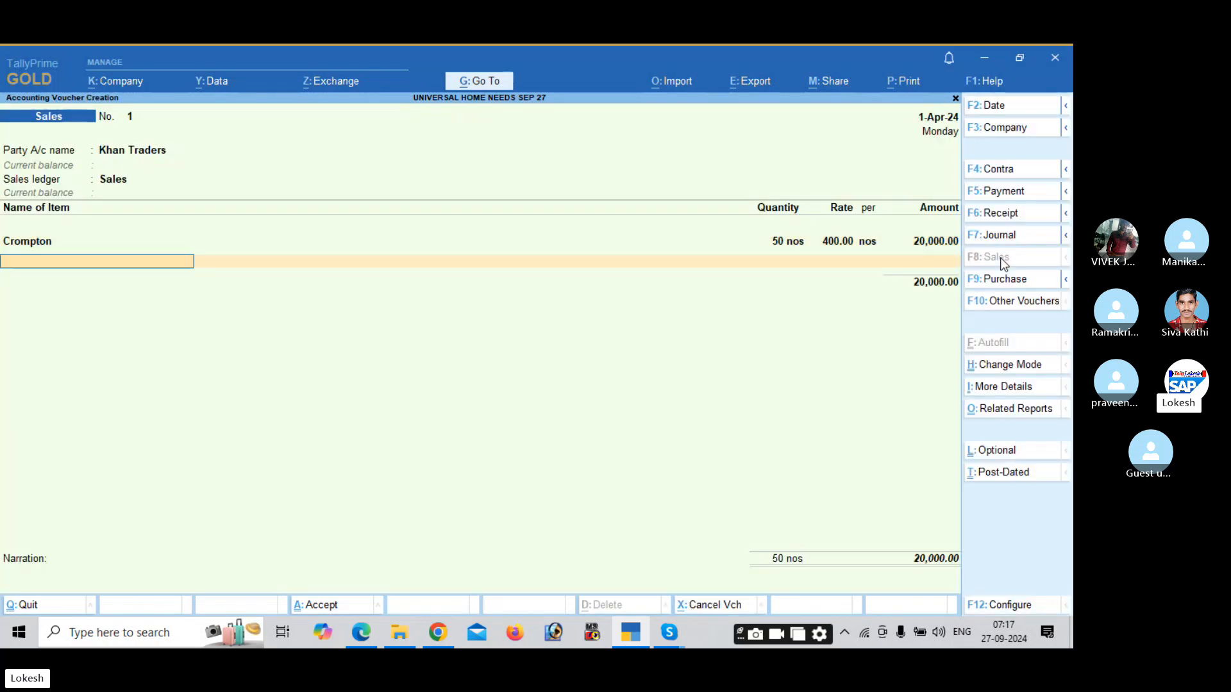
Check the PDF problem and add Usha Fan to the sales voucher from batch 987455.
key(alt+Tab)
key(alt+Tab)
text(u)
key(Return)
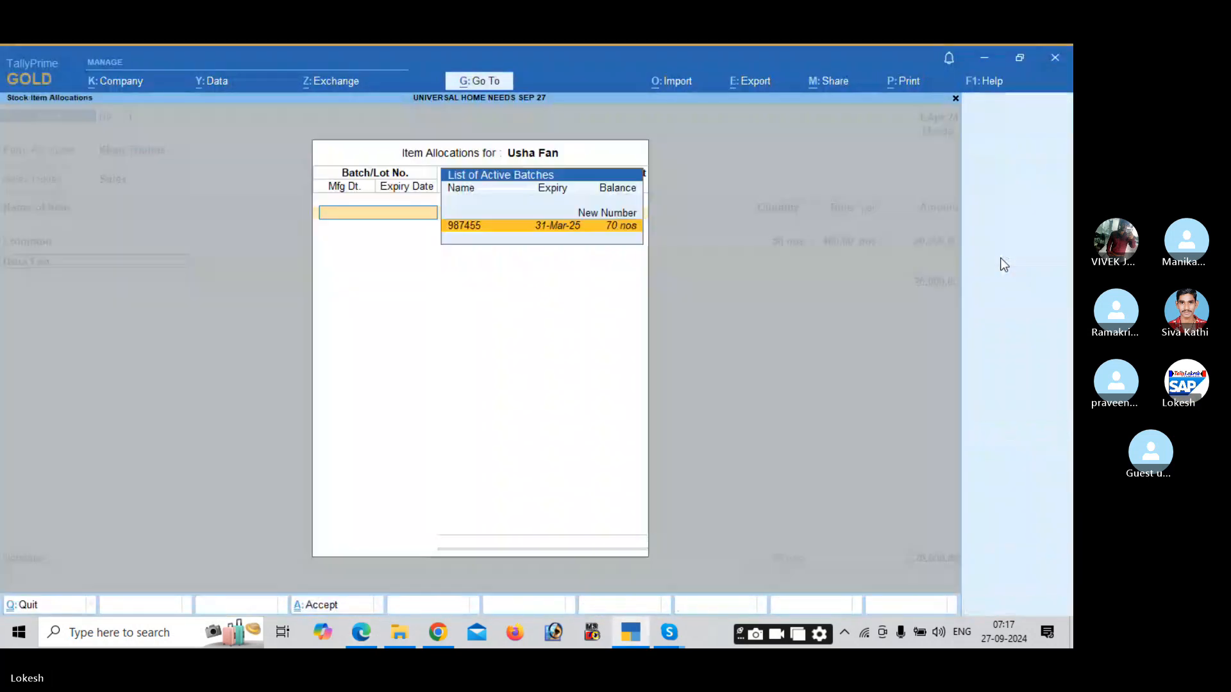
key(Return)
Allocate 25 nos of Usha Fan at a rate of 1200 as given in the PDF problem.
key(alt+Tab)
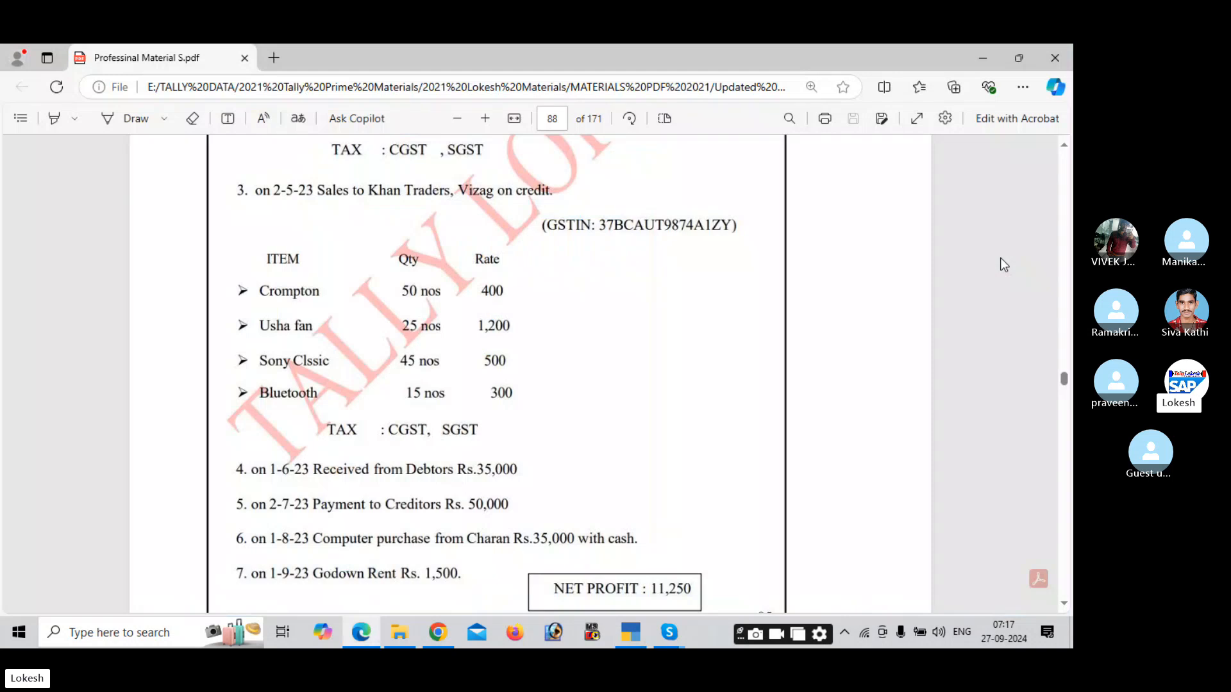
key(alt+Tab)
text(25)
key(Return)
text(1,2)
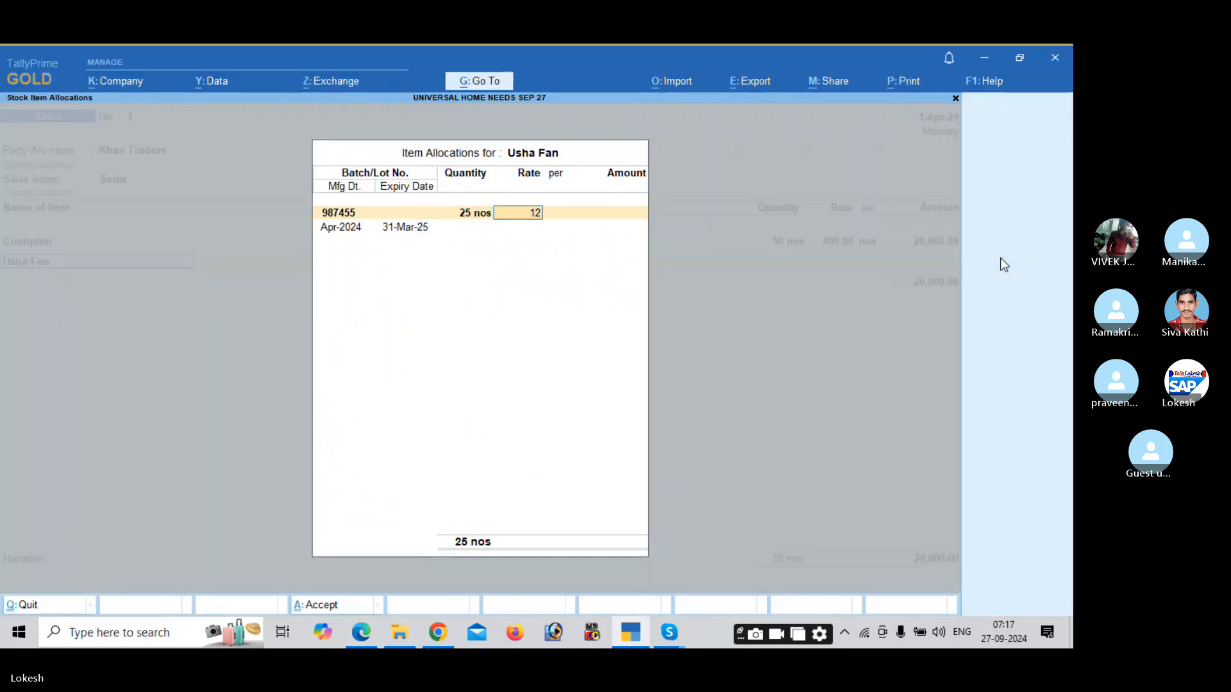
text(00)
key(Return)
key(Return)
key(Return)
key(Return)
key(Return)
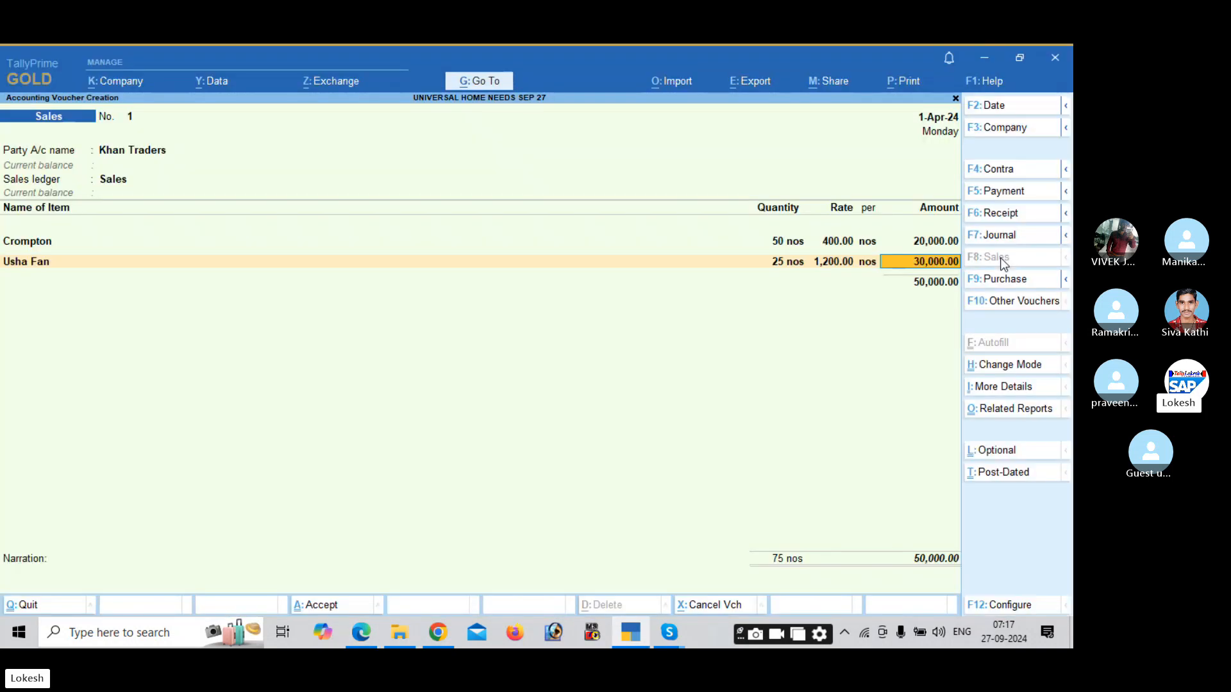
key(Return)
Check the PDF problem and add Sony Classic to the sales voucher from batch 654124.
key(alt+Tab)
key(alt+Tab)
text(S)
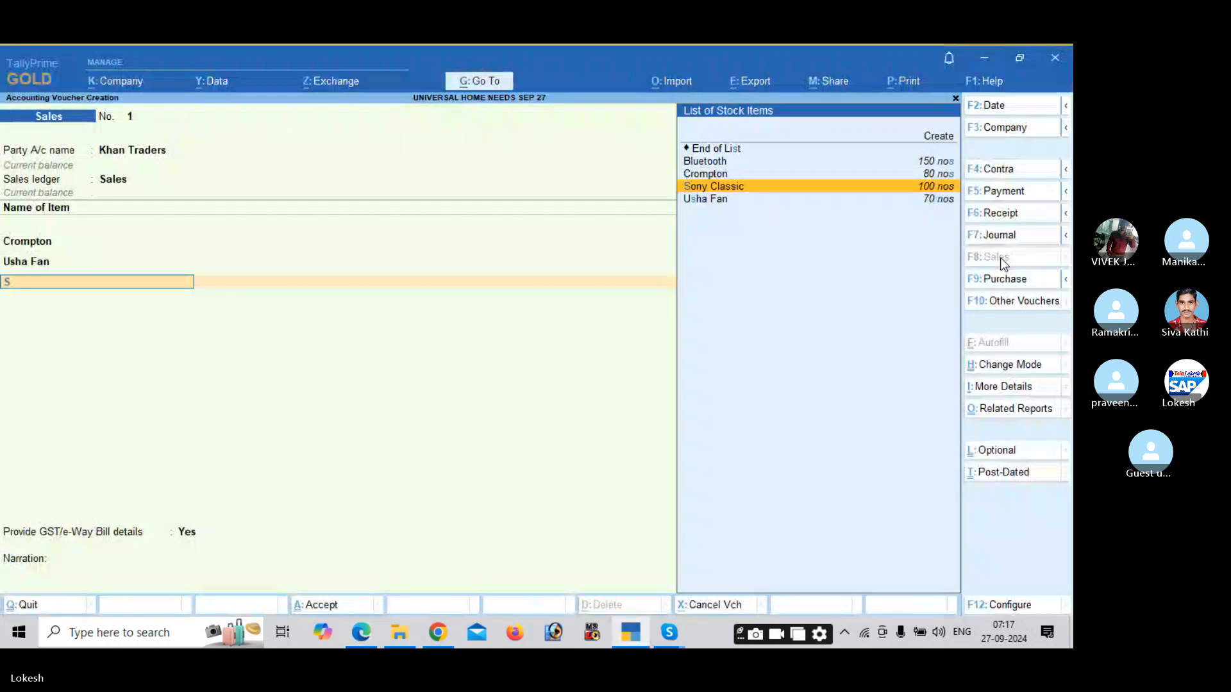
key(Return)
key(Return)
Allocate 45 nos of Sony Classic at a rate of 500 as given in the PDF problem.
key(alt+Tab)
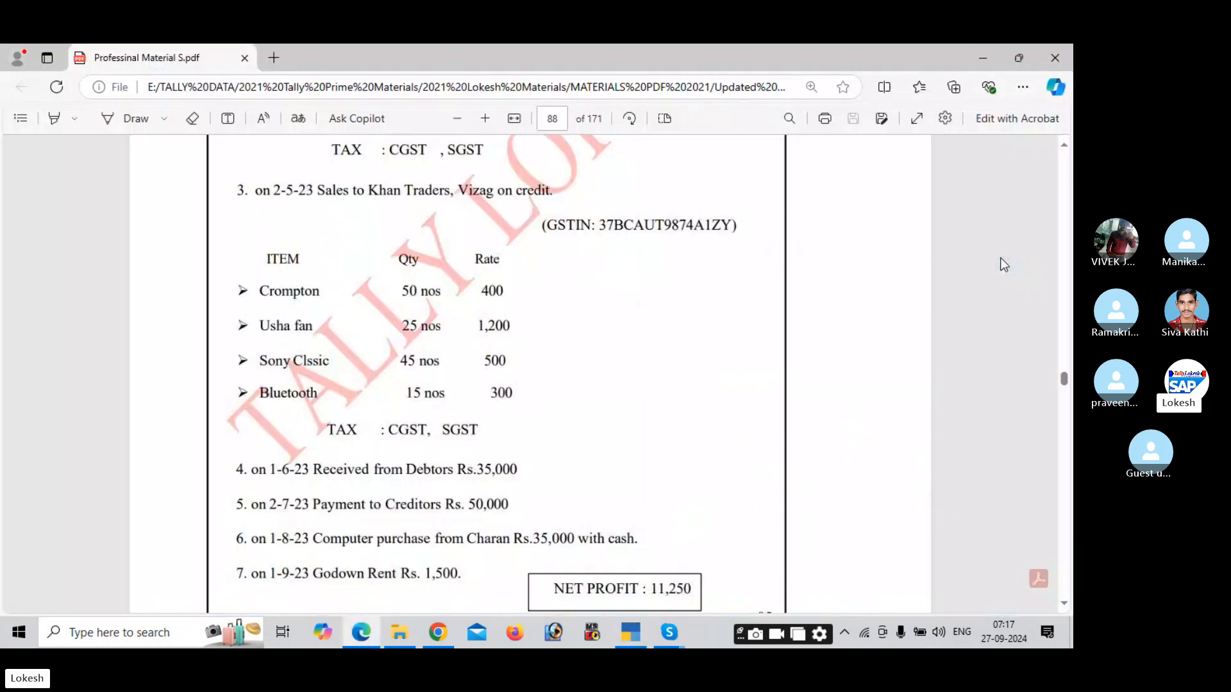
key(alt+Tab)
text(45)
key(Return)
key(alt+Tab)
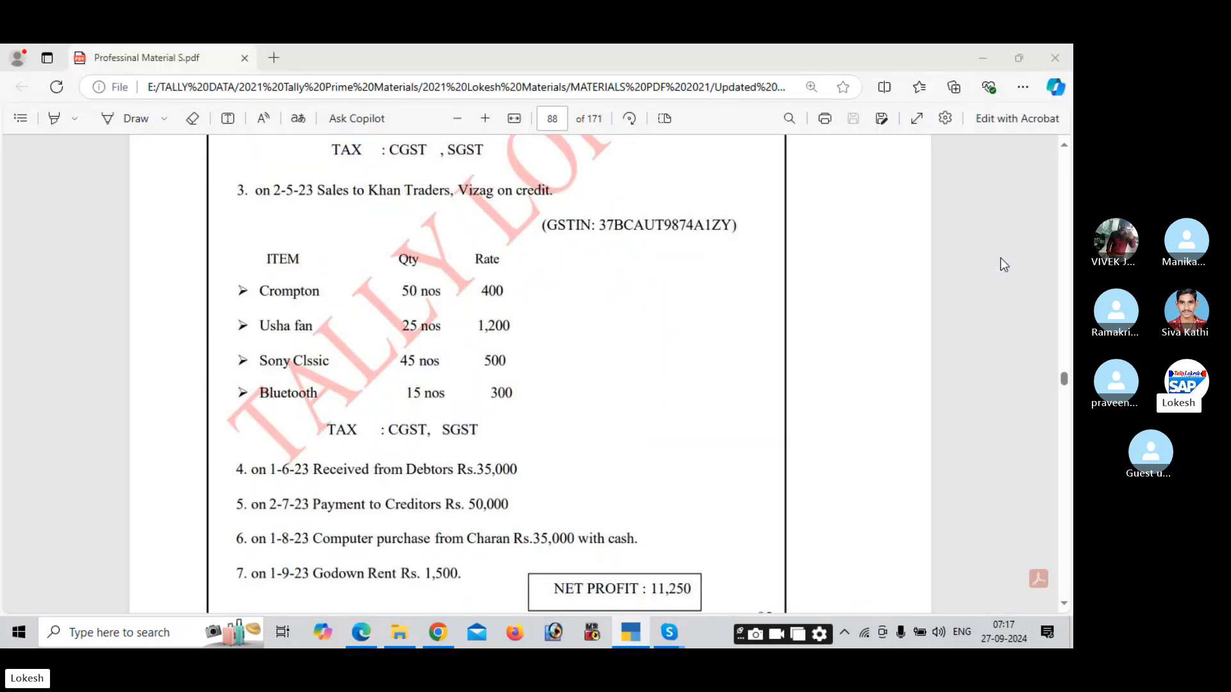
key(alt+Tab)
text(500)
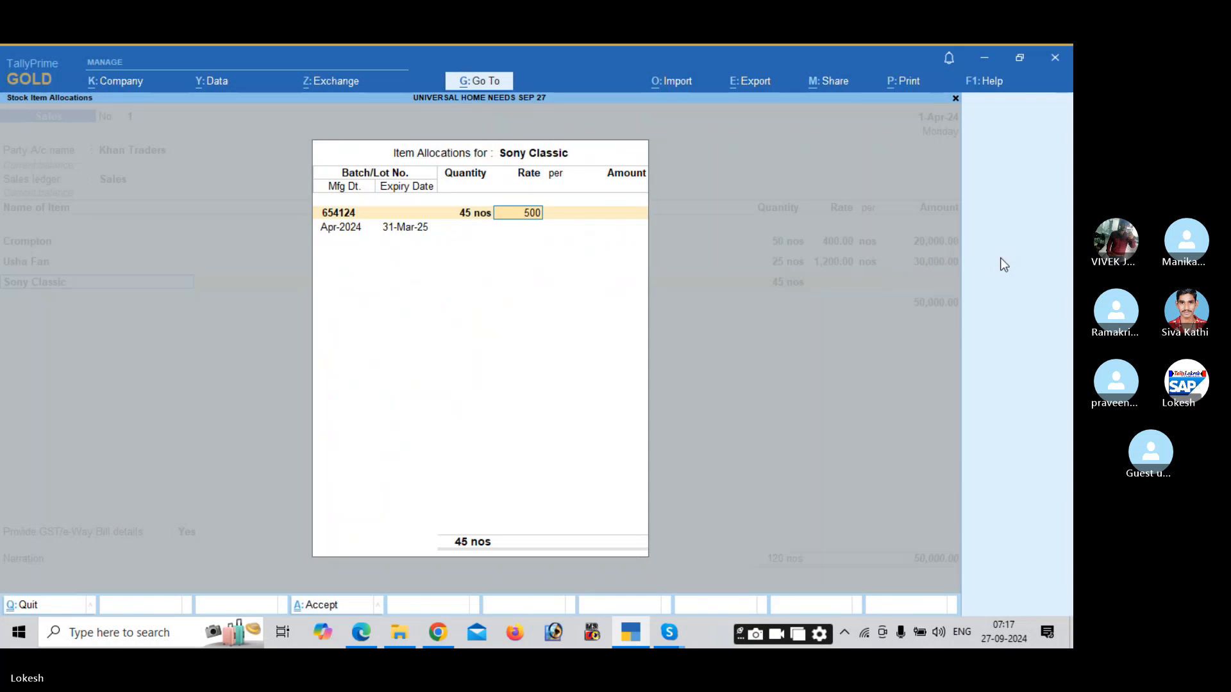
key(Return)
key(Return)
key(Return)
key(Return)
key(Return)
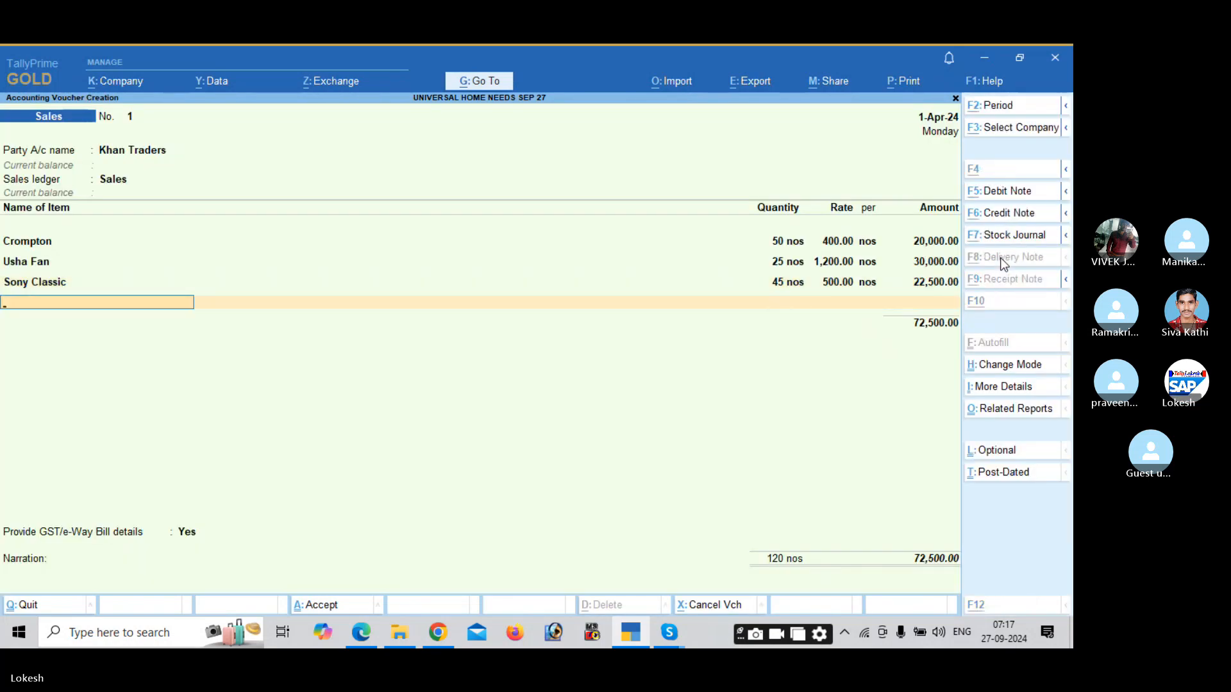
Check the PDF problem and add Bluetooth to the sales voucher from batch 852321.
key(alt+Tab)
key(alt+Tab)
text(B)
key(Return)
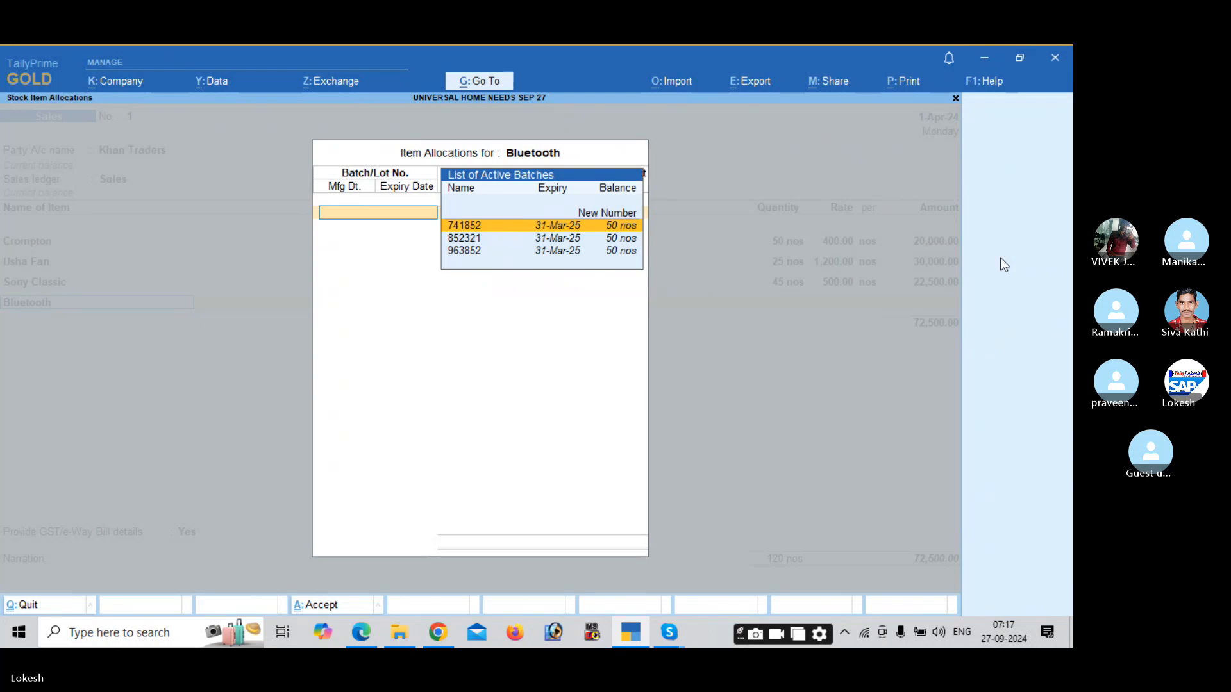
key(Down)
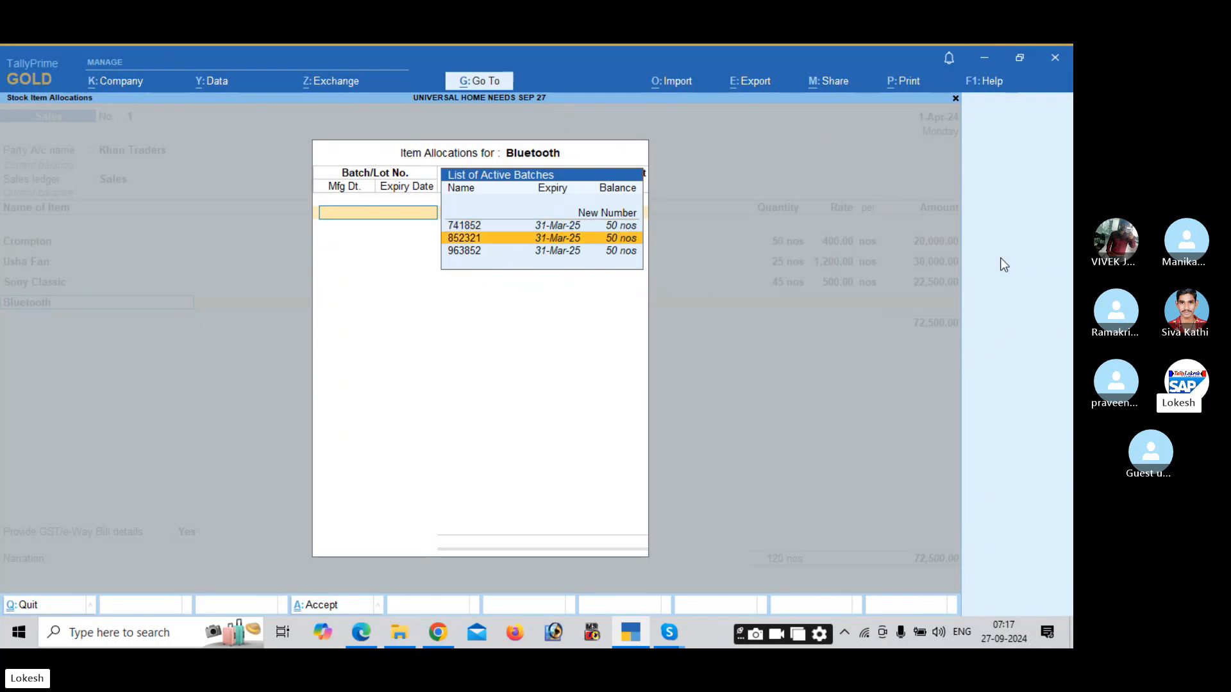
key(Return)
Allocate 15 nos of Bluetooth at a rate of 300 as given in the PDF problem.
key(alt+Tab)
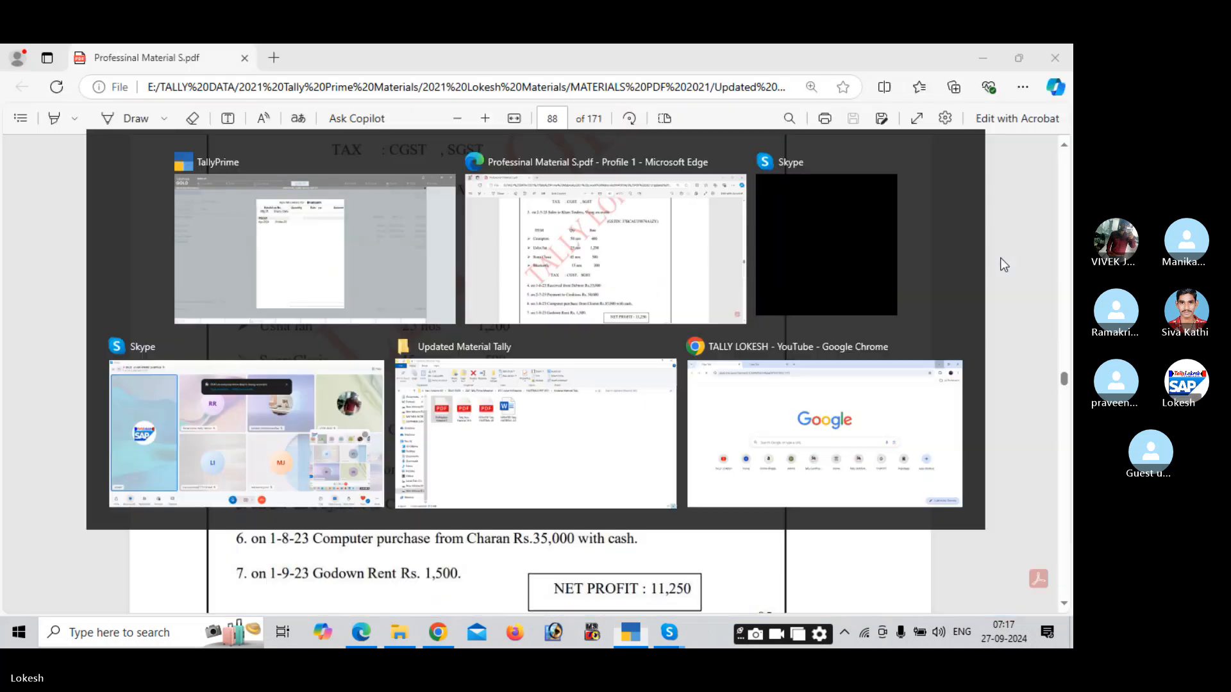
key(alt+Tab)
text(15)
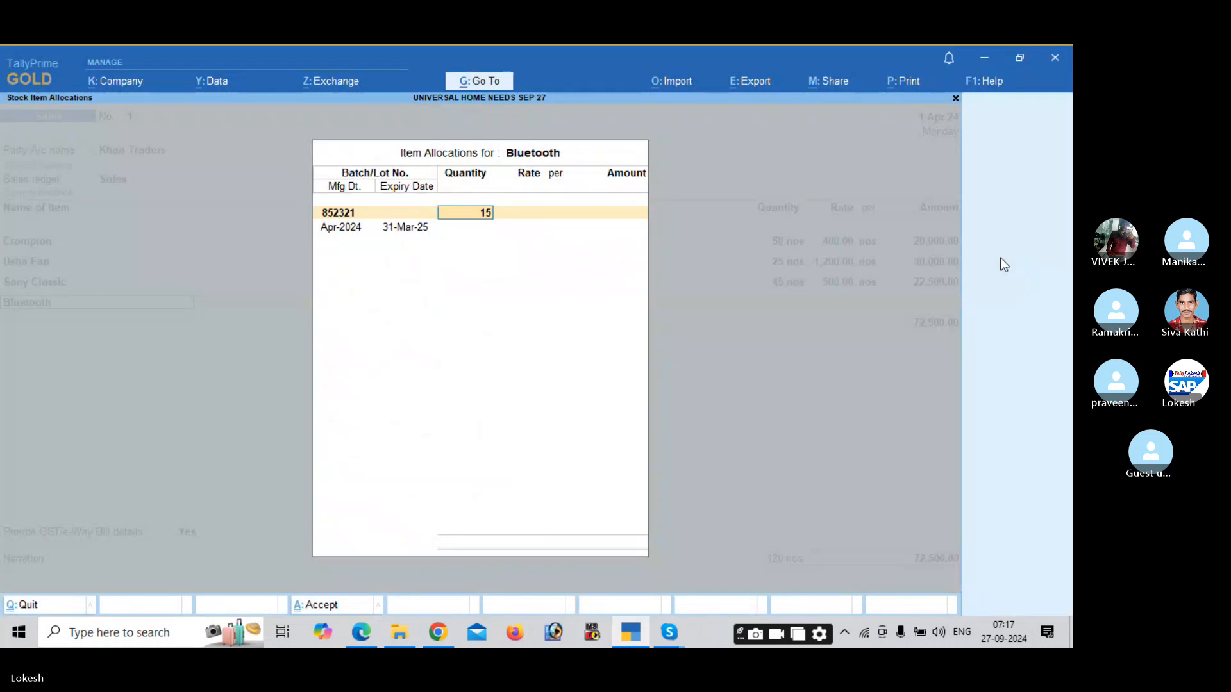
key(Return)
key(alt+Tab)
key(alt+Tab)
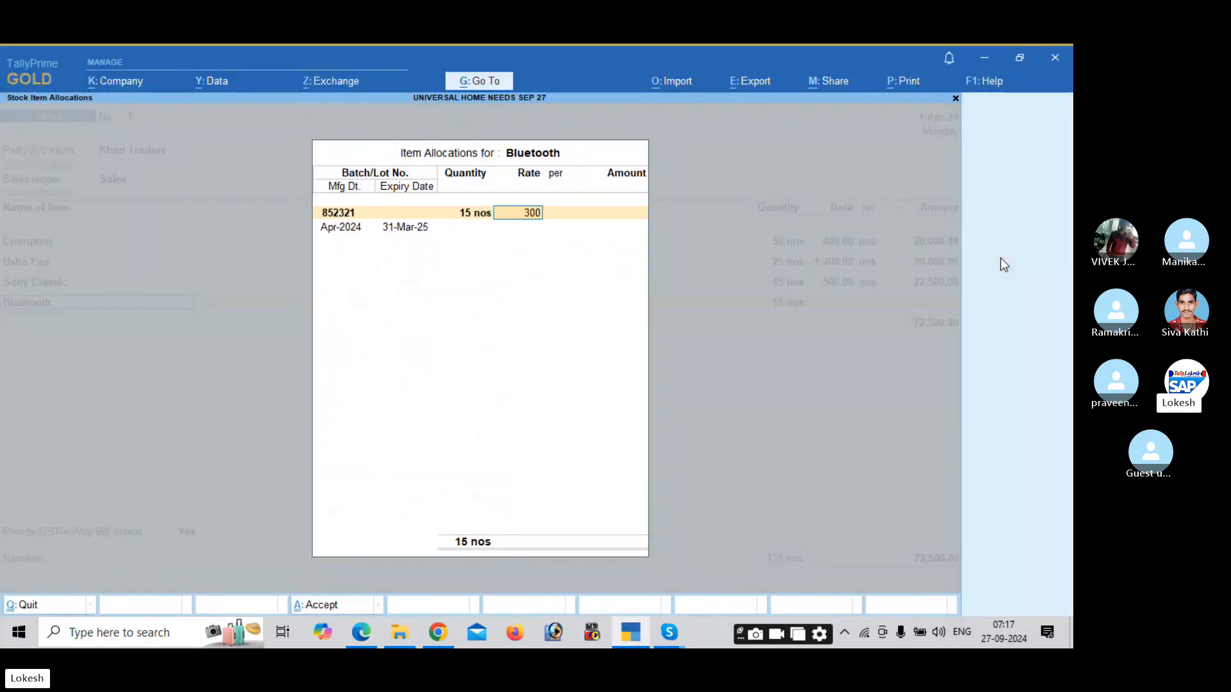
text(300)
key(Return)
key(Return)
key(Return)
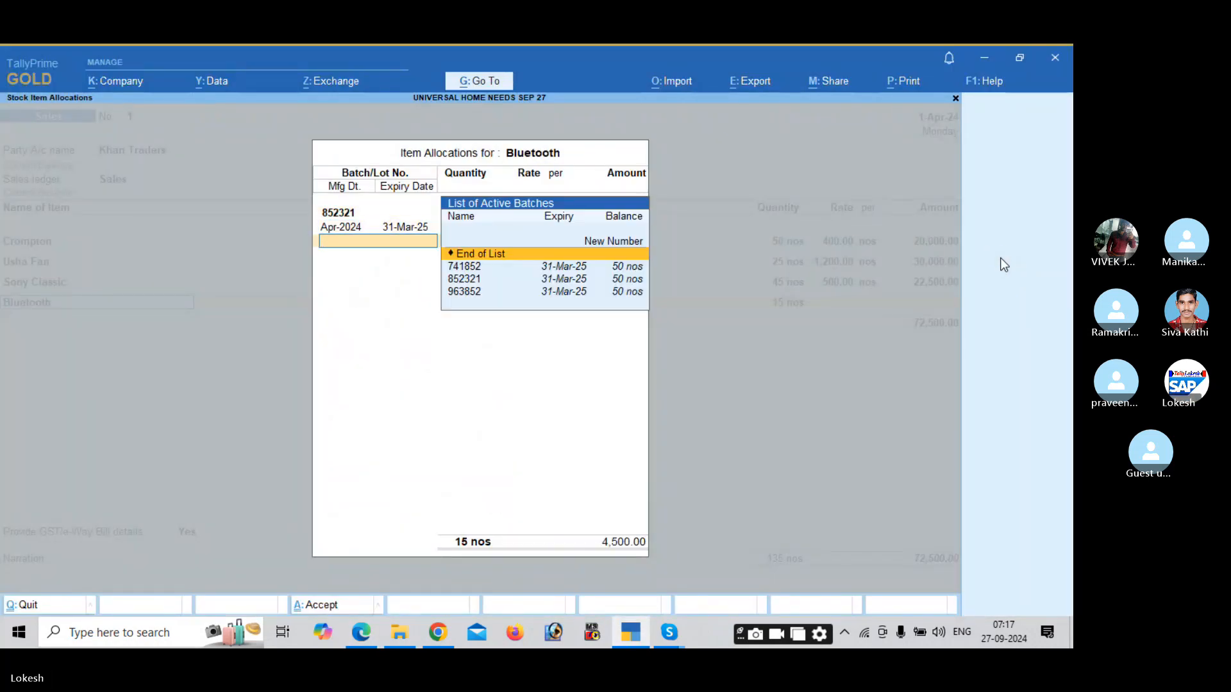
key(Return)
key(Return)
End the item list and add the CGST and SGST ledgers to the Khan Traders sales voucher.
key(Return)
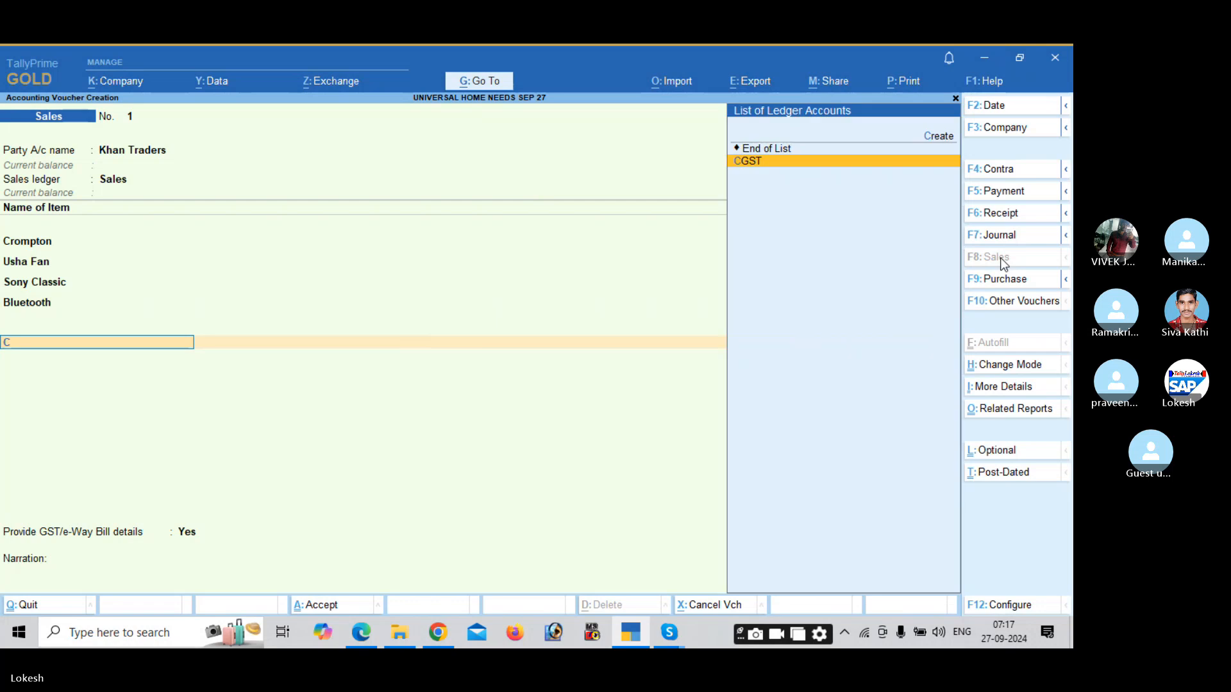
text(c)
key(Return)
text(s)
key(Return)
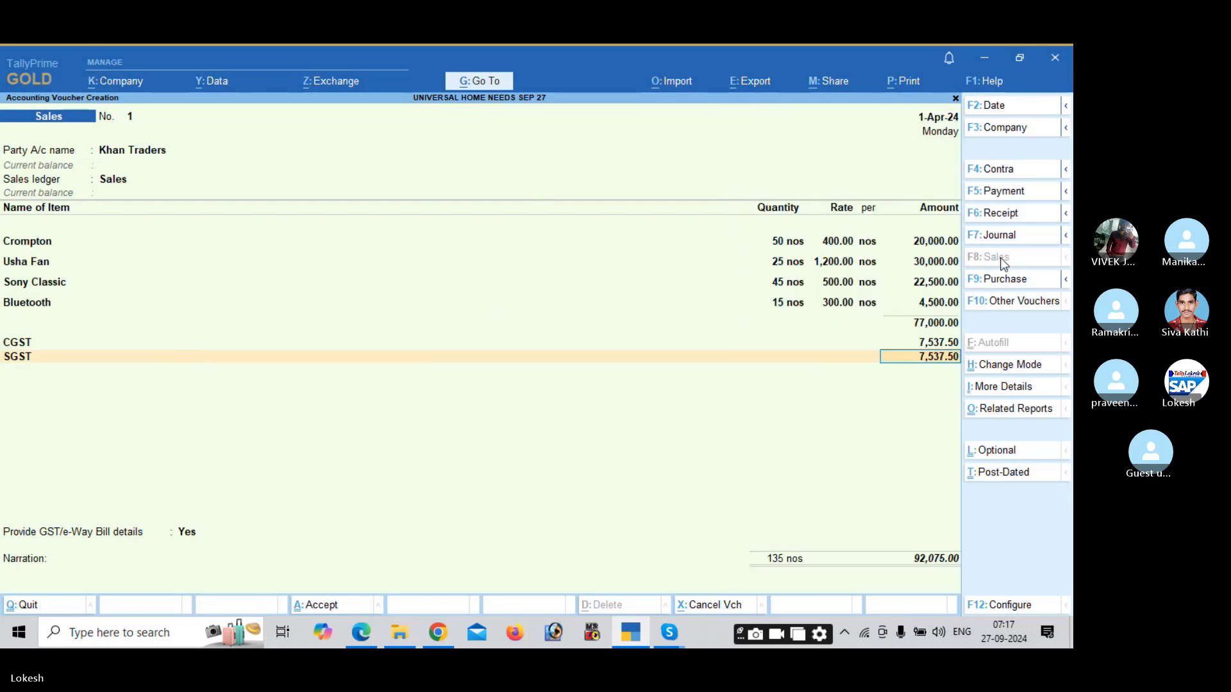
key(Return)
key(Return)
Set Provide GST/e-Way Bill details to No and save the sales voucher.
key(n)
key(Return)
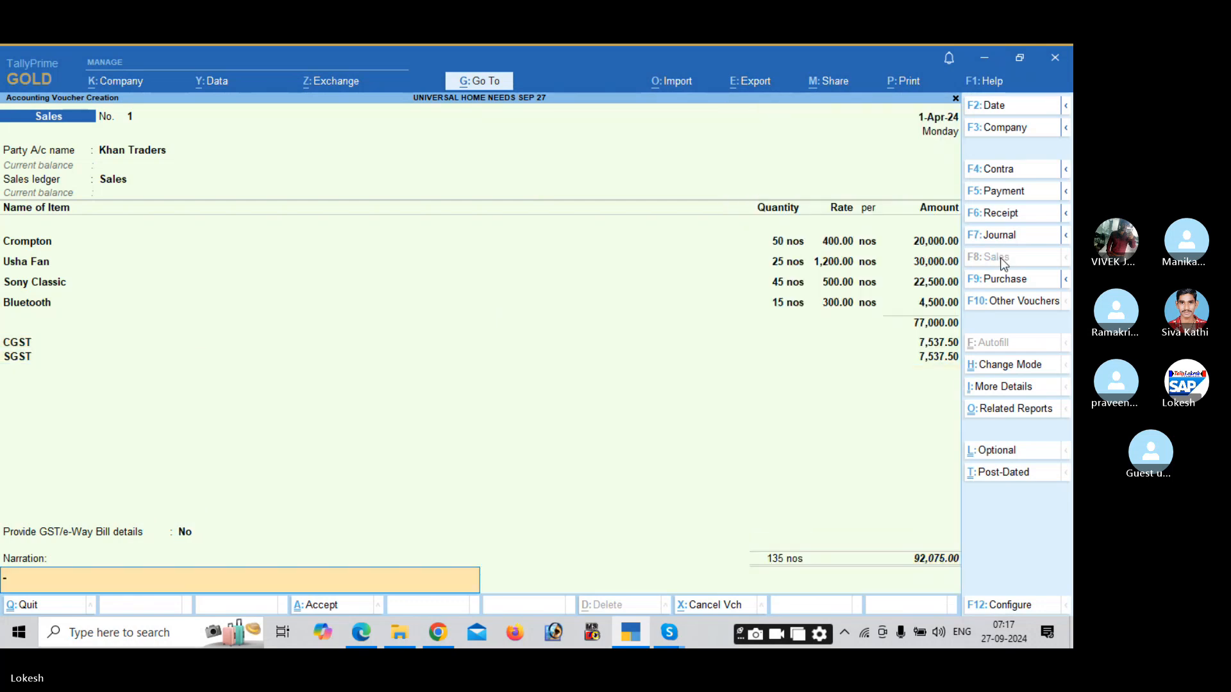
key(Return)
key(Return)
key(n)
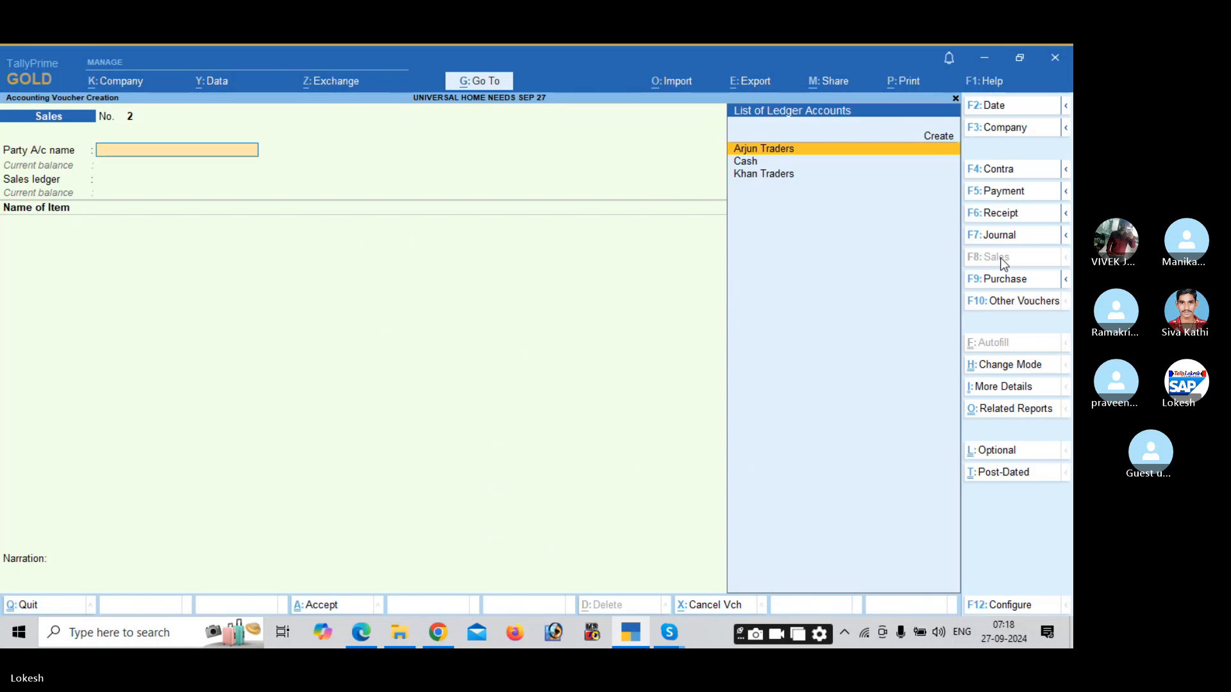
Check the next transactions in the PDF problem and start a receipt voucher with Khan Traders as the credited ledger.
key(alt+Tab)
scroll(1000, 259, down, 2)
scroll(1000, 259, down, 1)
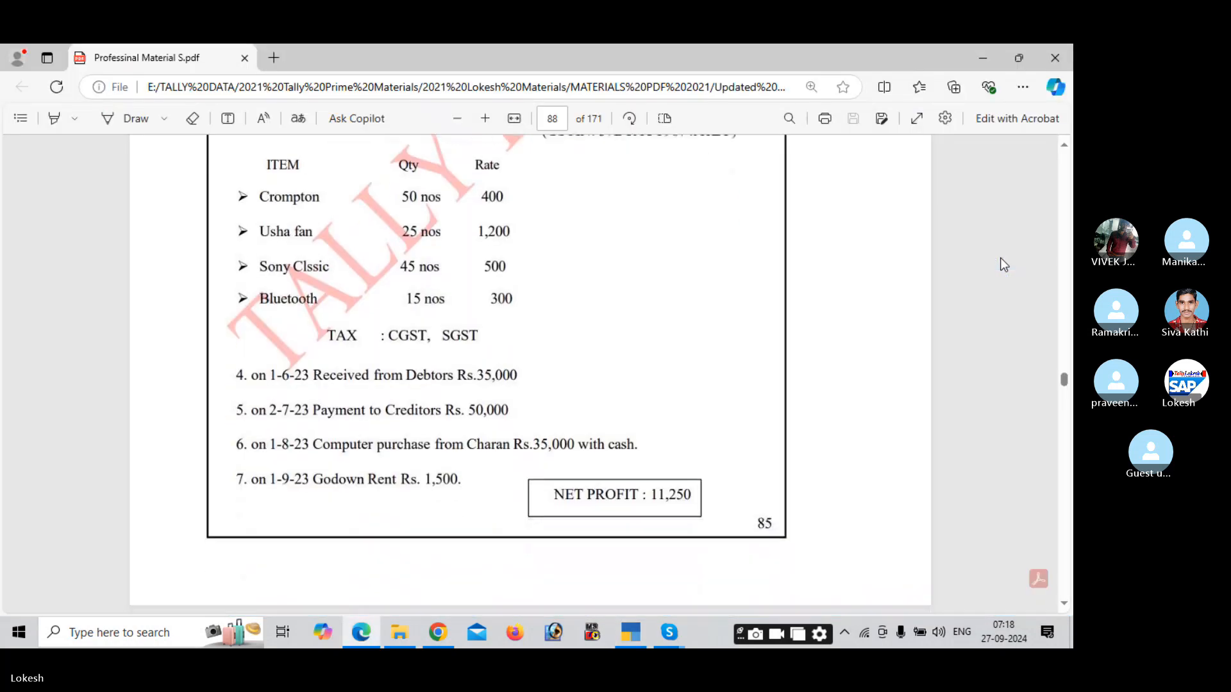
key(alt+Tab)
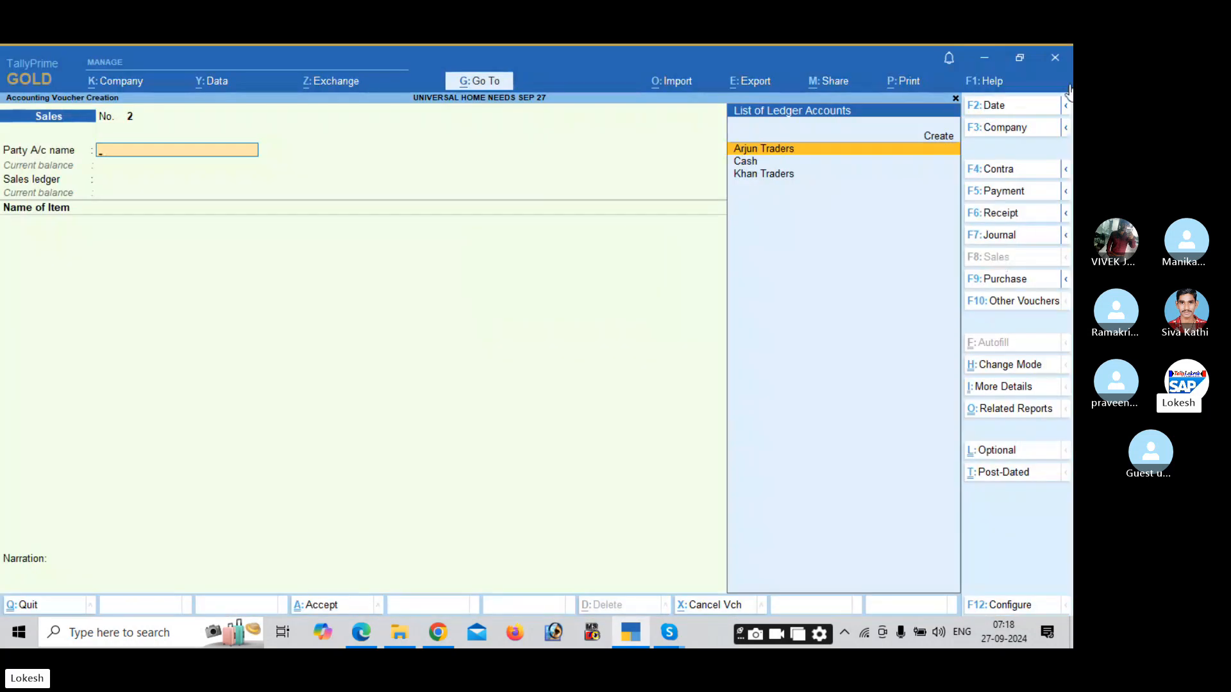
click(1026, 220)
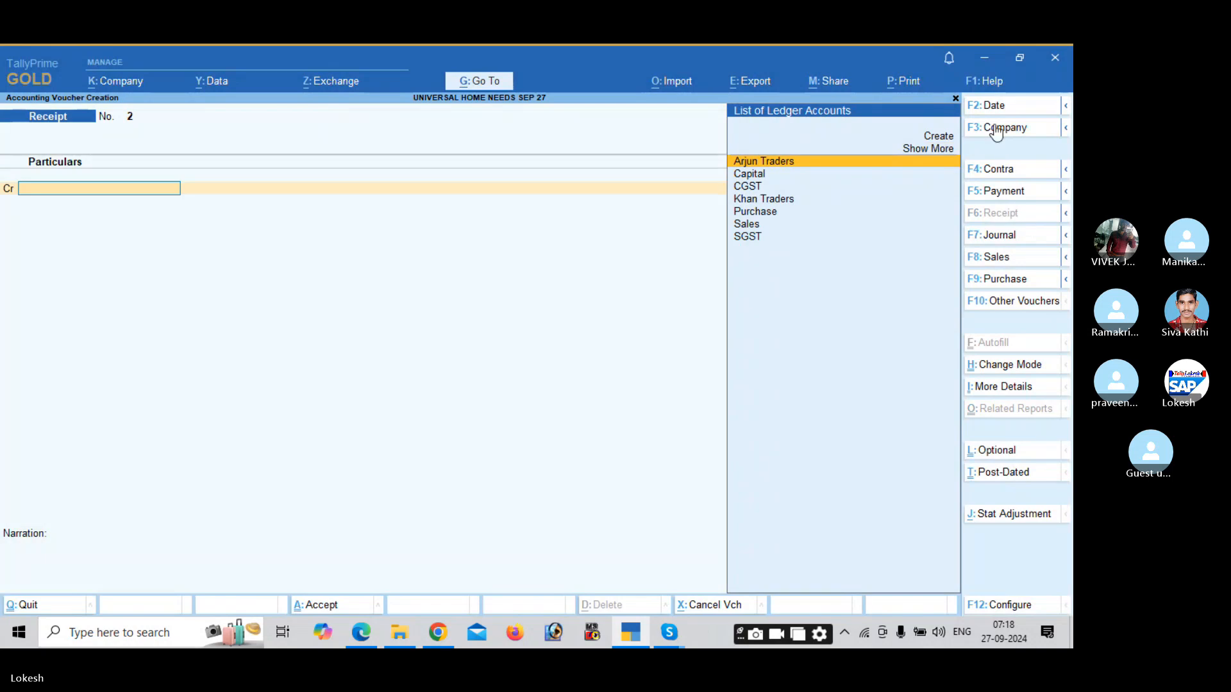
key(Down)
key(Down)
key(Down)
key(Return)
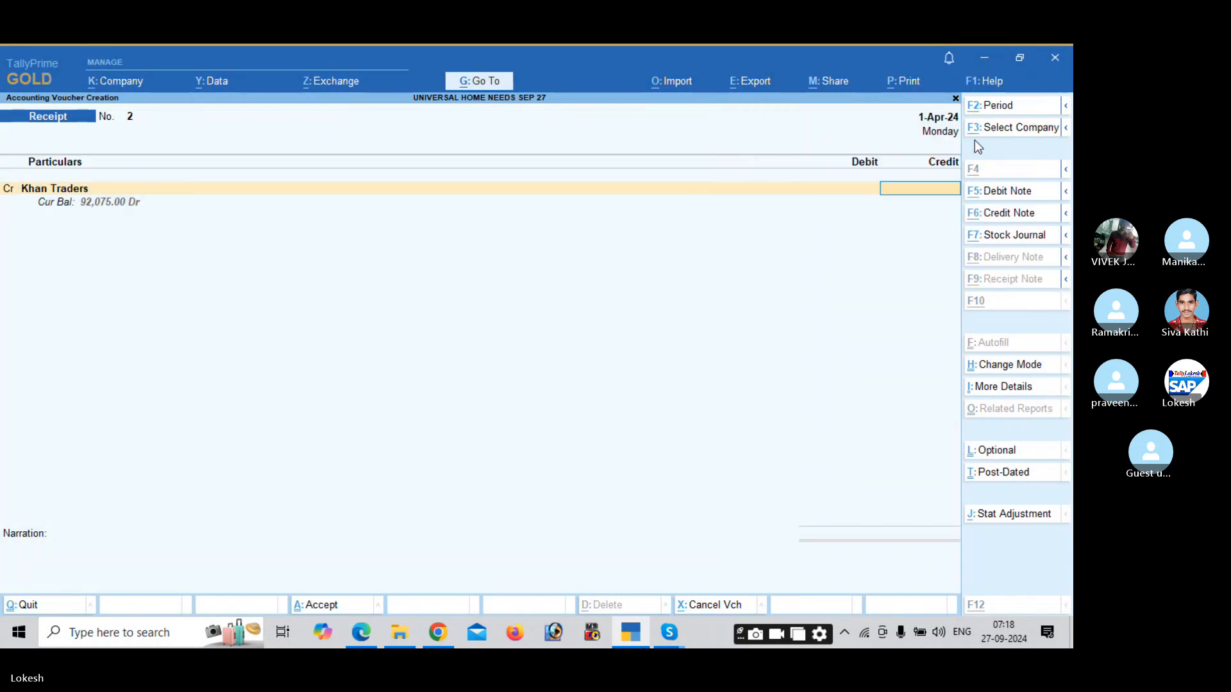
Enter 35000 for Khan Traders as given in the PDF problem, debit Cash and save the receipt voucher.
key(alt+Tab)
key(alt+Tab)
text(35000)
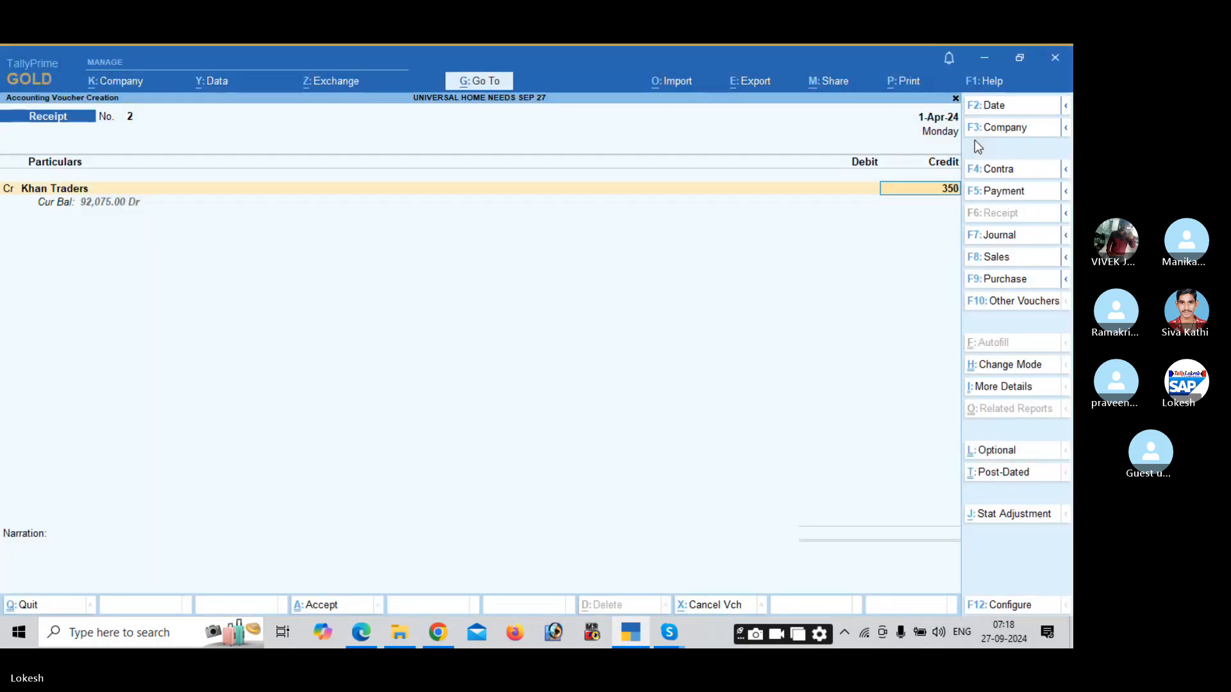
key(Return)
key(Return)
key(Down)
key(Down)
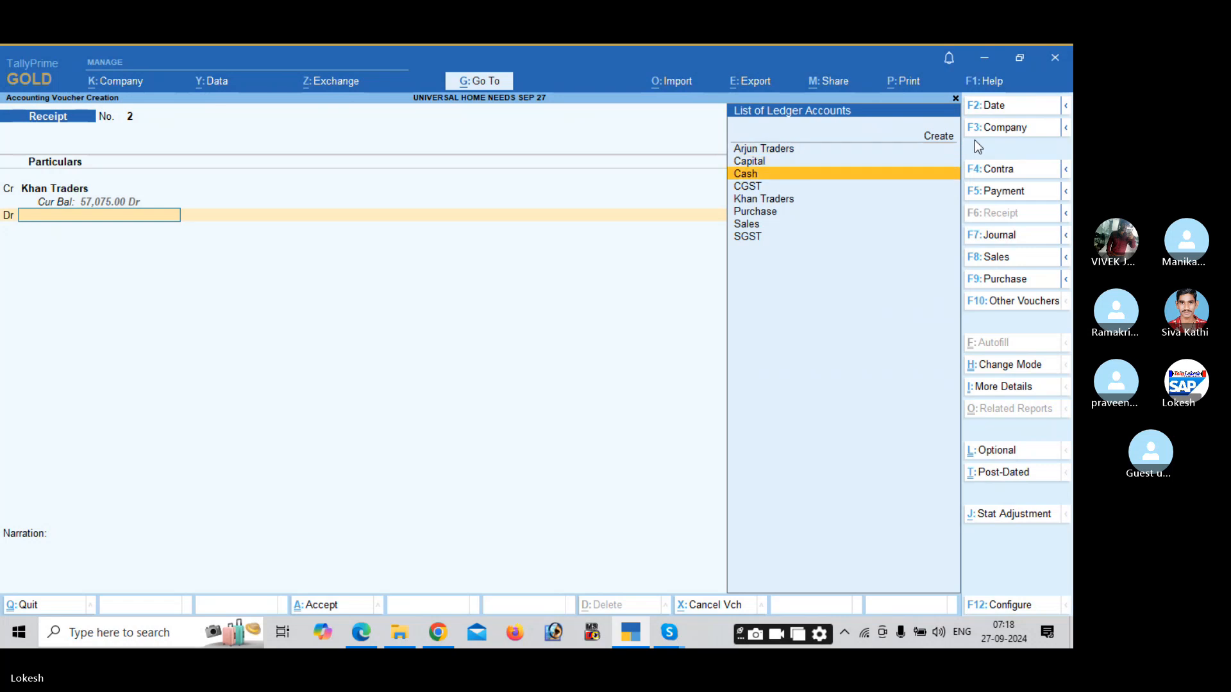
key(Return)
key(Return)
key(Return)
key(Return)
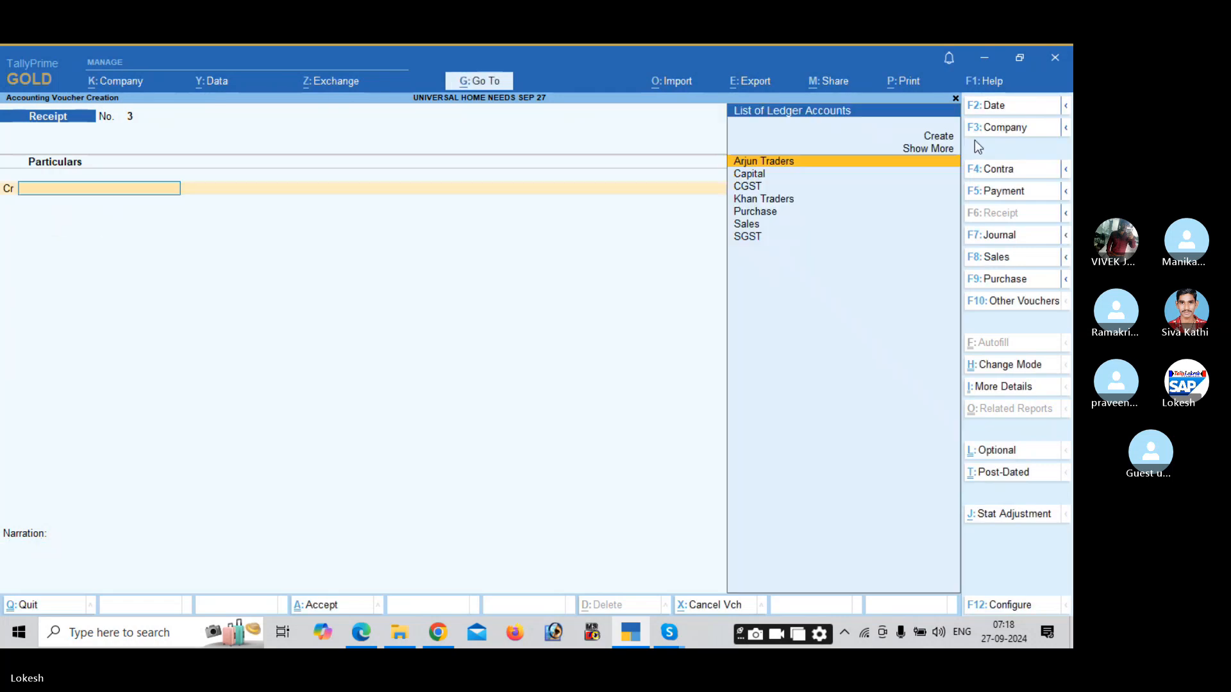
Start a payment voucher that debits Arjun Traders with 50,000 as given in the PDF problem.
click(1007, 191)
key(alt+Tab)
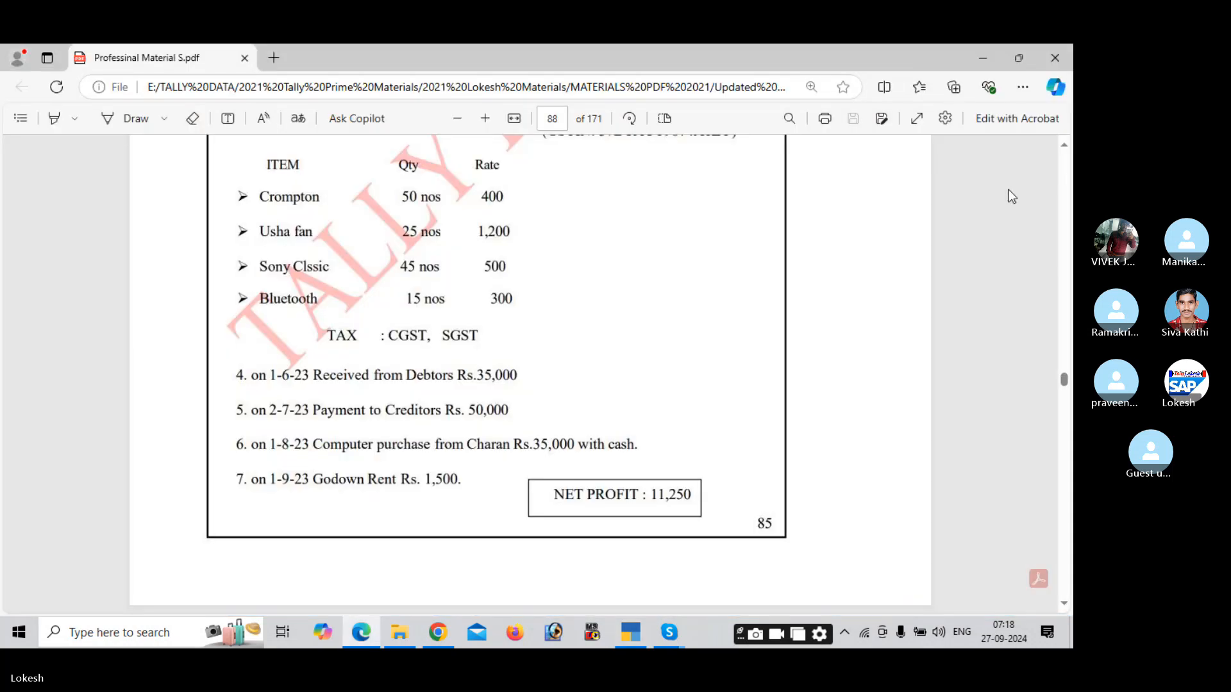
key(alt+Tab)
key(Return)
key(alt+Tab)
key(alt+Tab)
text(50,000)
key(Return)
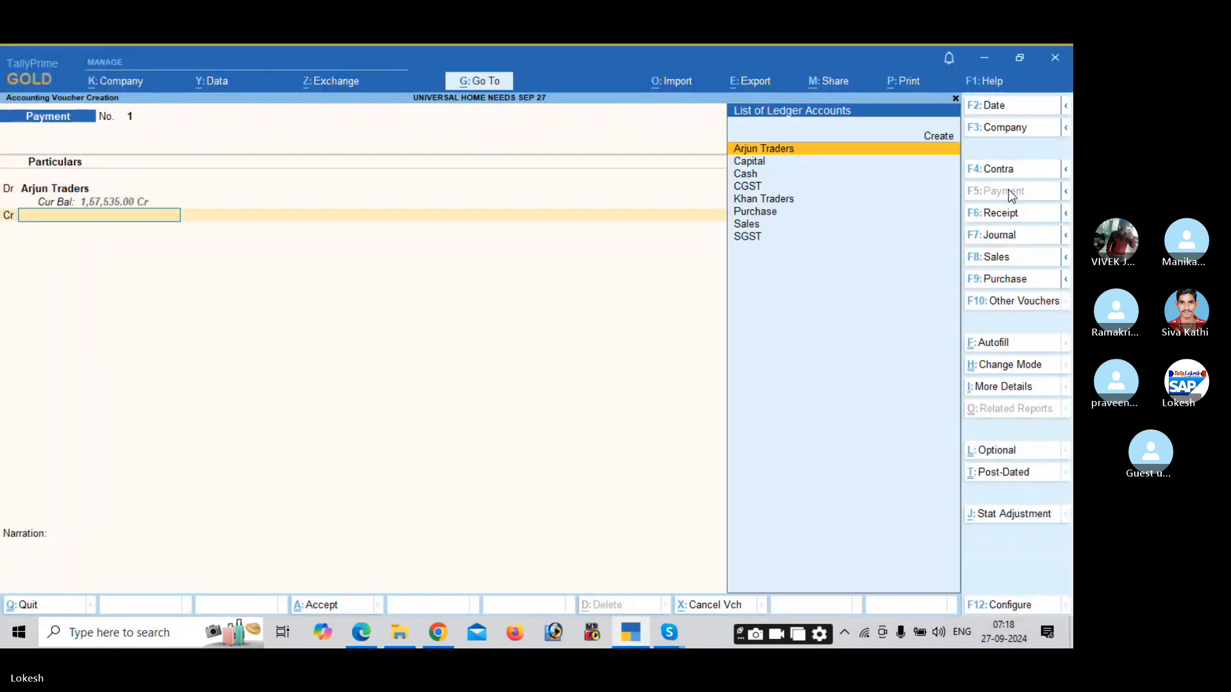
Credit Cash for the Arjun Traders payment and save the voucher.
key(Down)
key(Down)
key(Return)
key(Return)
key(Return)
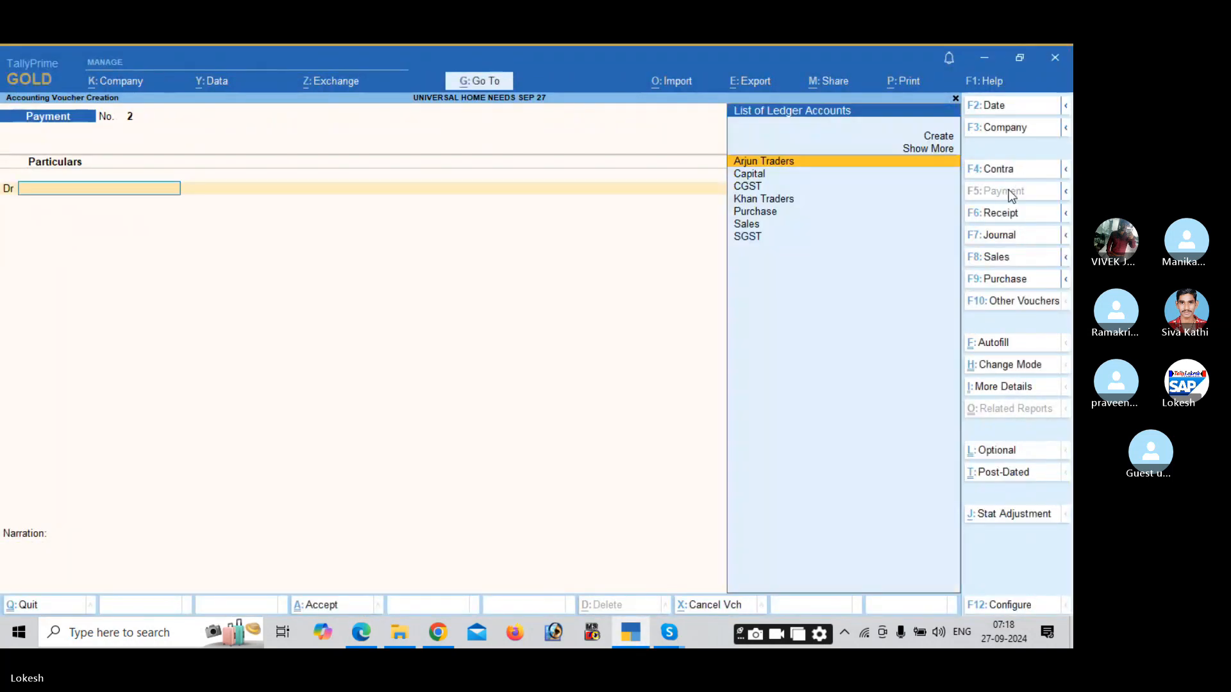
Check the PDF problem and create a Computer ledger under Fixed Assets from the new payment voucher.
key(alt+Tab)
scroll(1009, 191, down, 2)
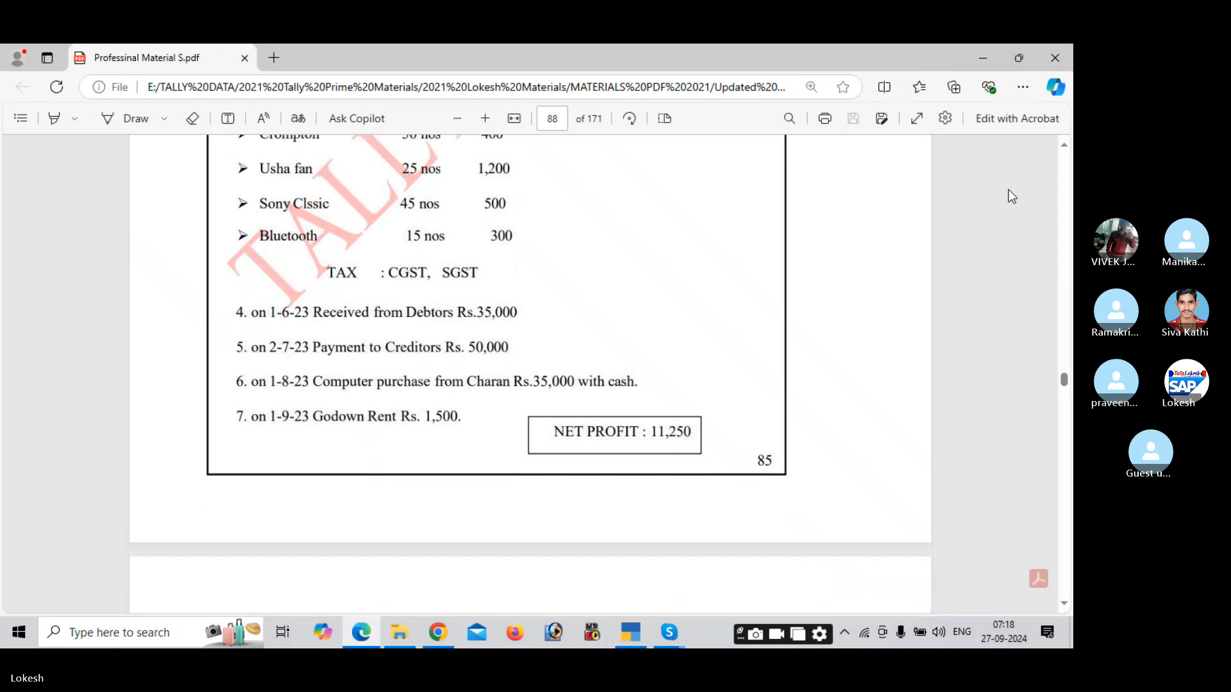
key(alt+Tab)
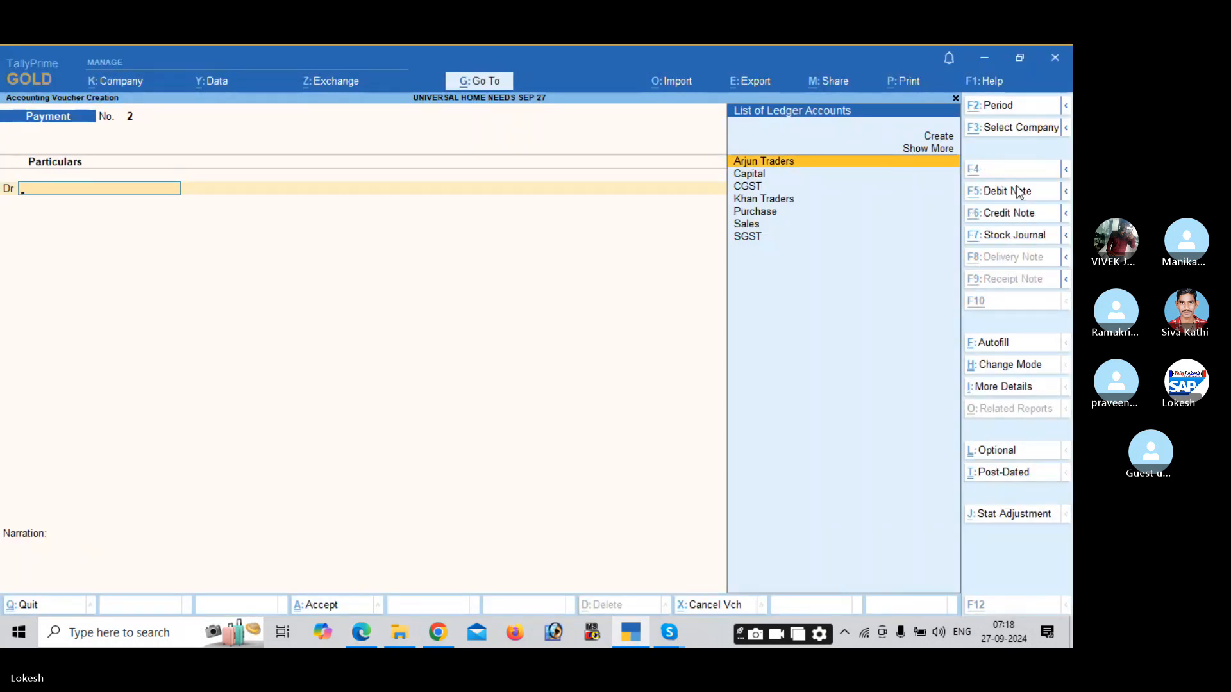
key(alt+c)
text(Comput)
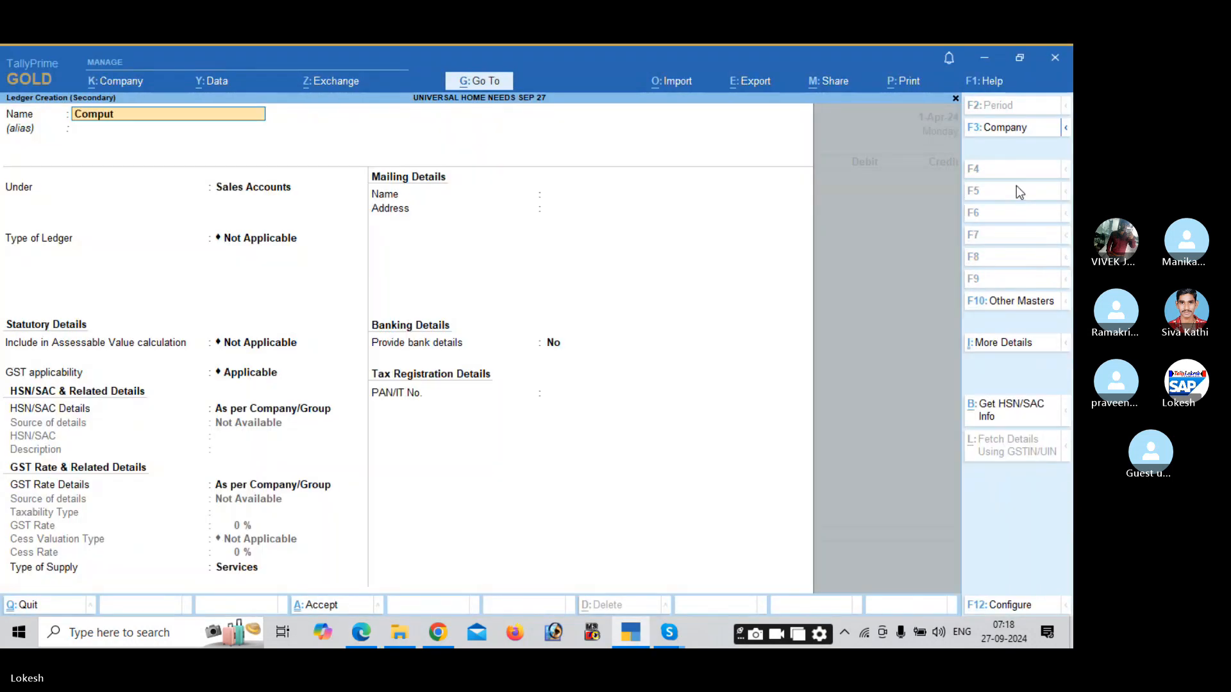
key(Return)
key(Return)
text(f)
key(Return)
key(ctrl+a)
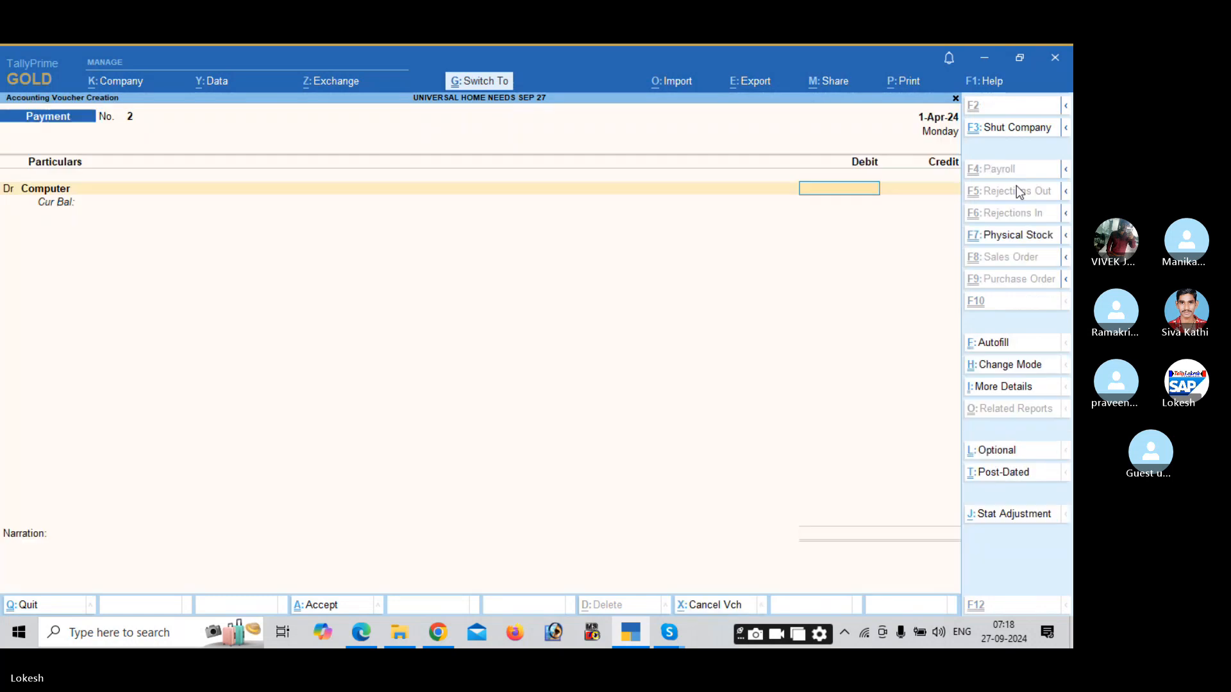
Debit Computer with 35,000 as given in the PDF problem, credit Cash and save the payment voucher.
key(alt+Tab)
key(alt+Tab)
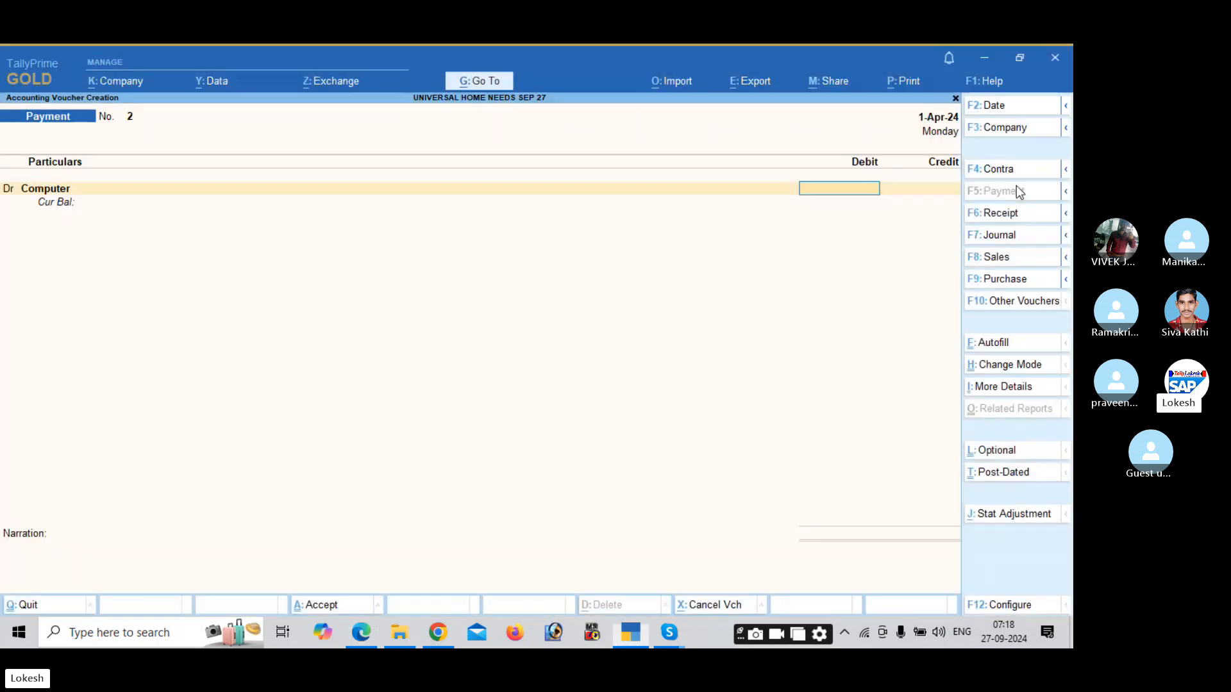
text(35,000)
key(Return)
key(Return)
key(Down)
key(Down)
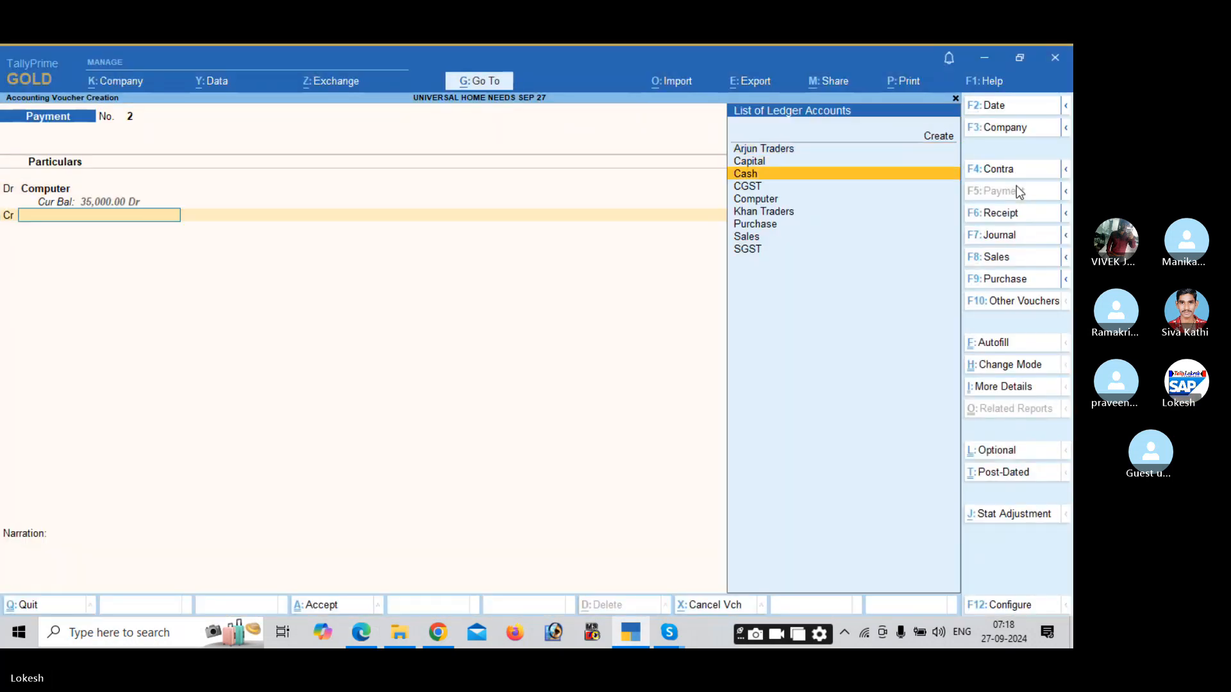
key(Return)
key(Return)
key(Return)
key(Return)
Check the PDF problem and create a Godown Rent ledger under Direct Expenses from the new payment voucher.
key(alt+Tab)
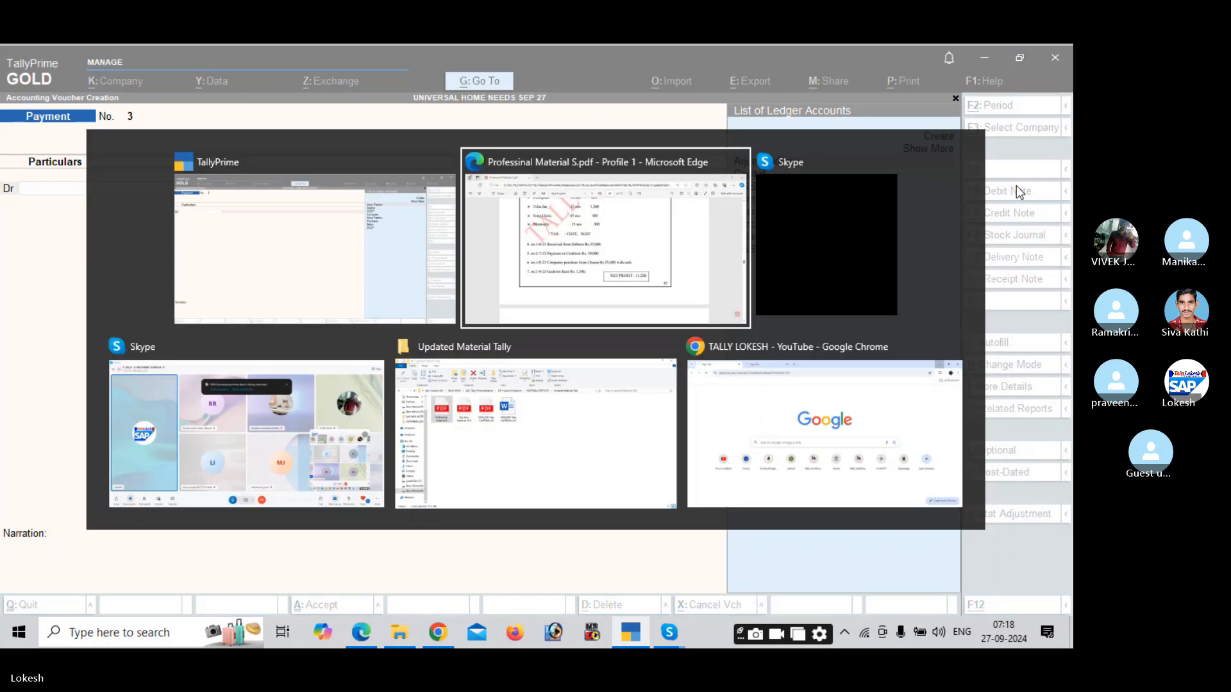
key(alt+Tab)
text(G)
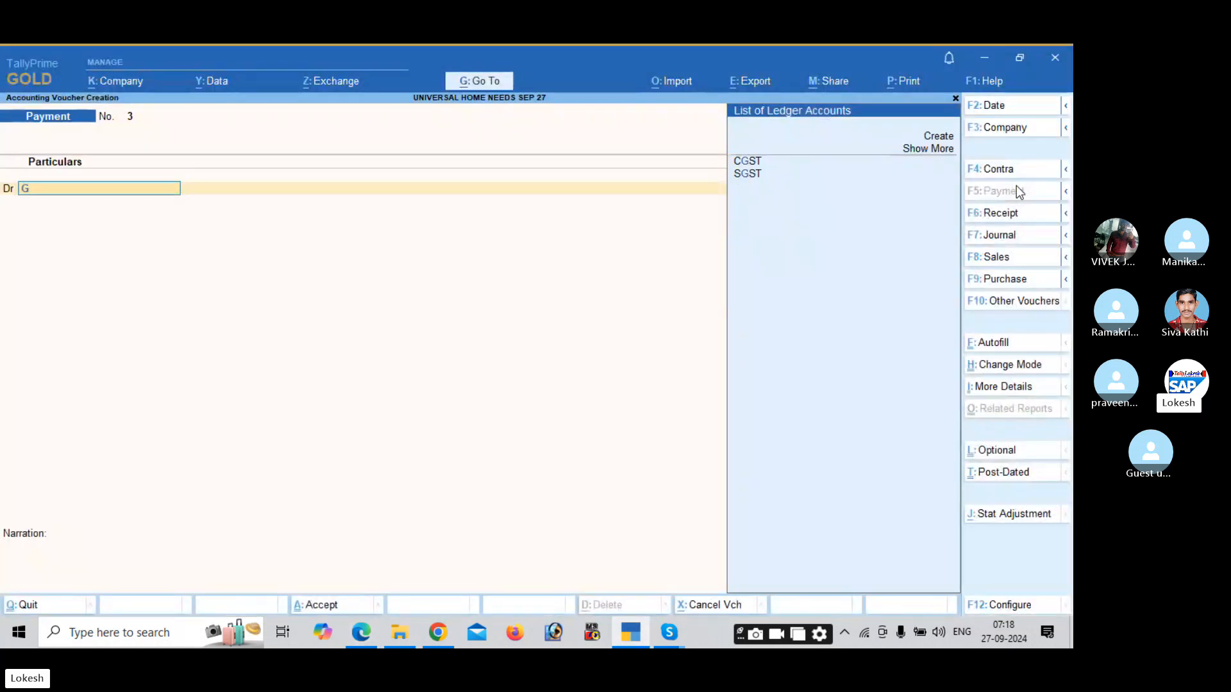
key(alt+c)
text(God)
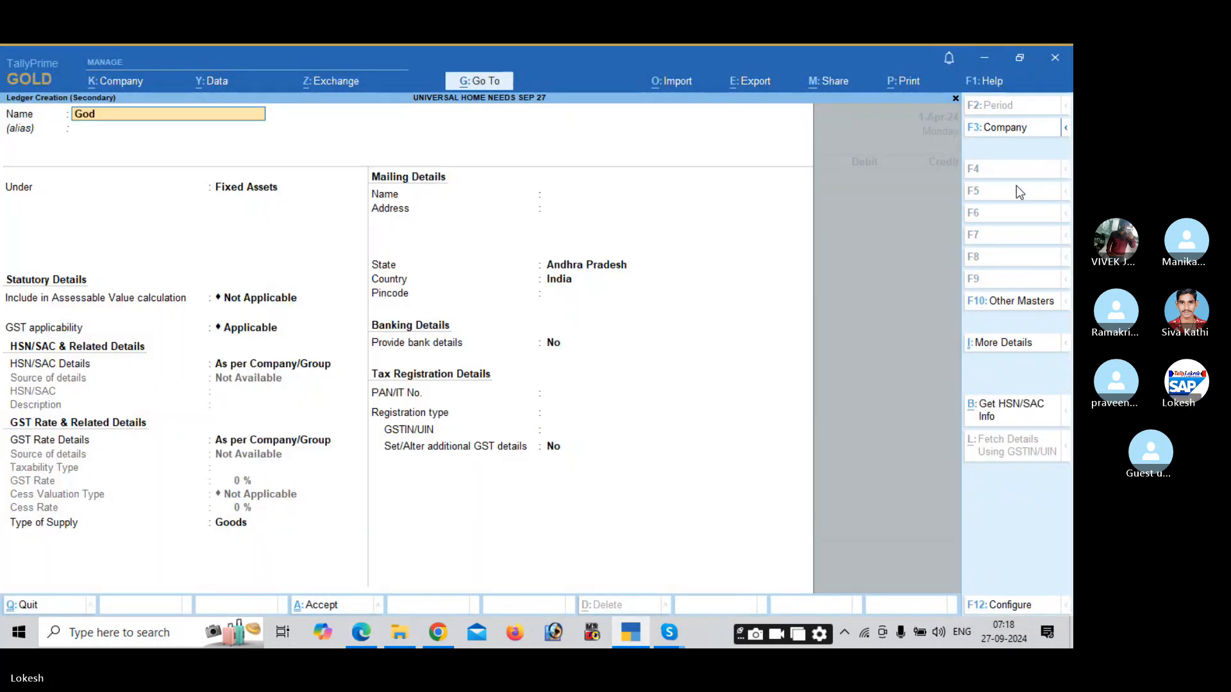
text(own Rent)
key(Return)
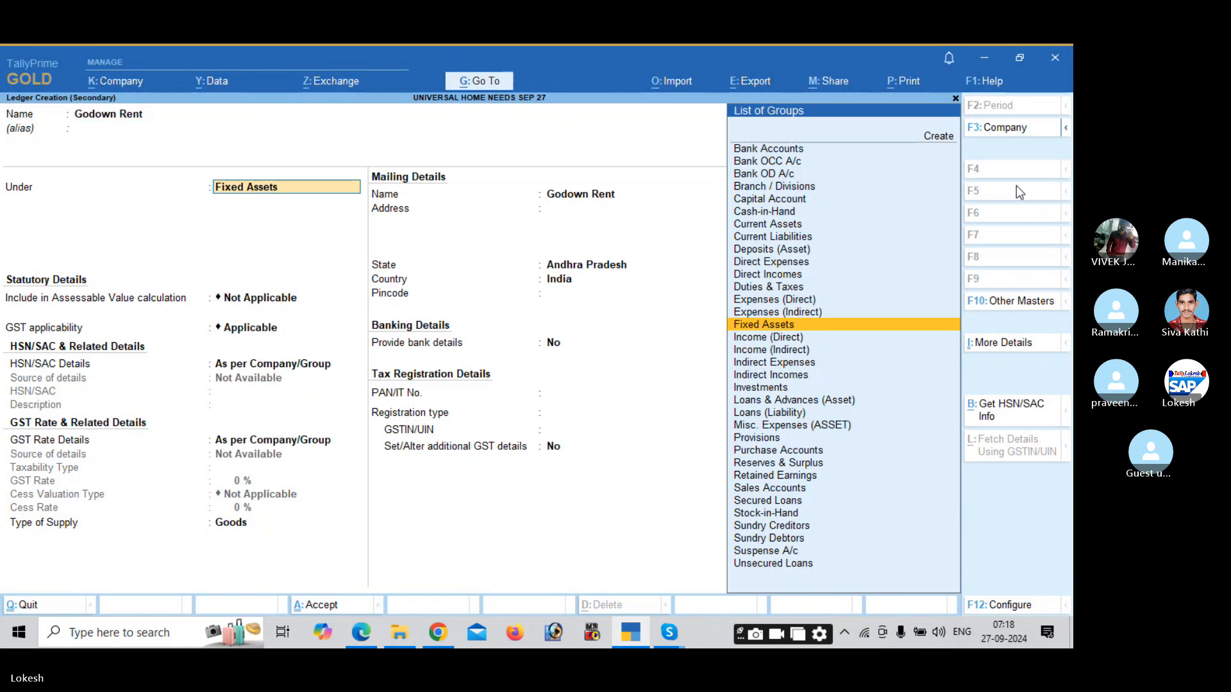
text(Dir)
key(Return)
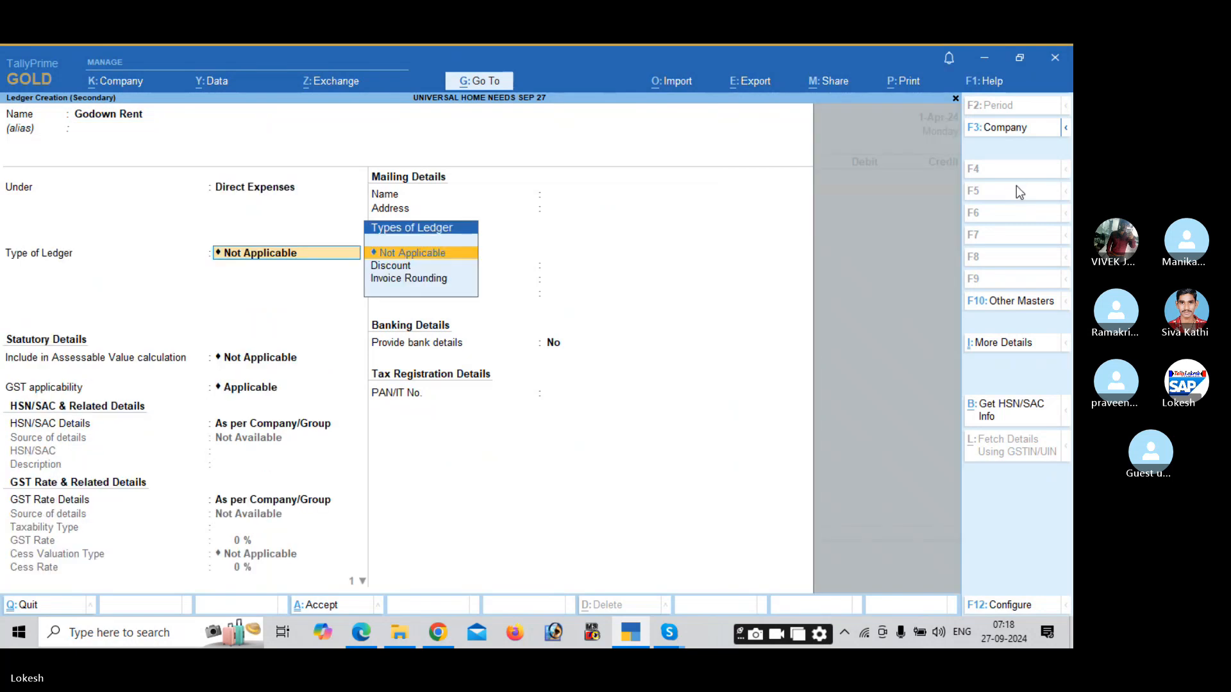
key(ctrl+a)
Debit Godown Rent with 1500 as given in the PDF problem.
key(alt+Tab)
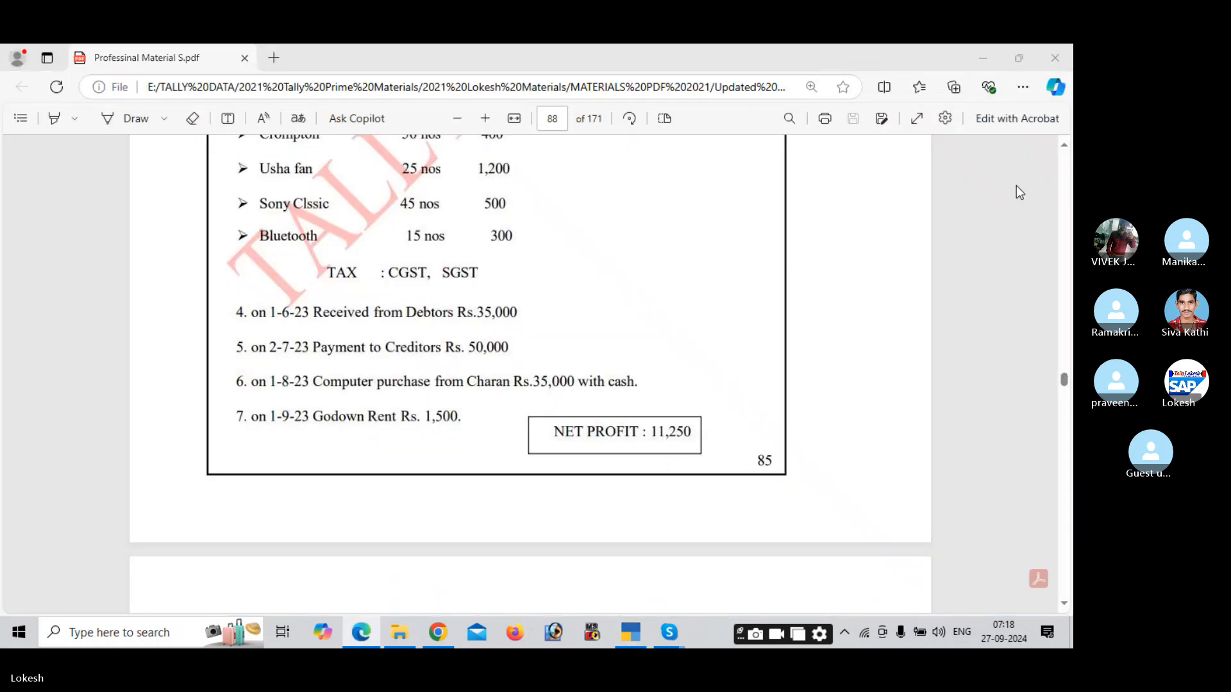
key(alt+Tab)
text(1500)
key(Return)
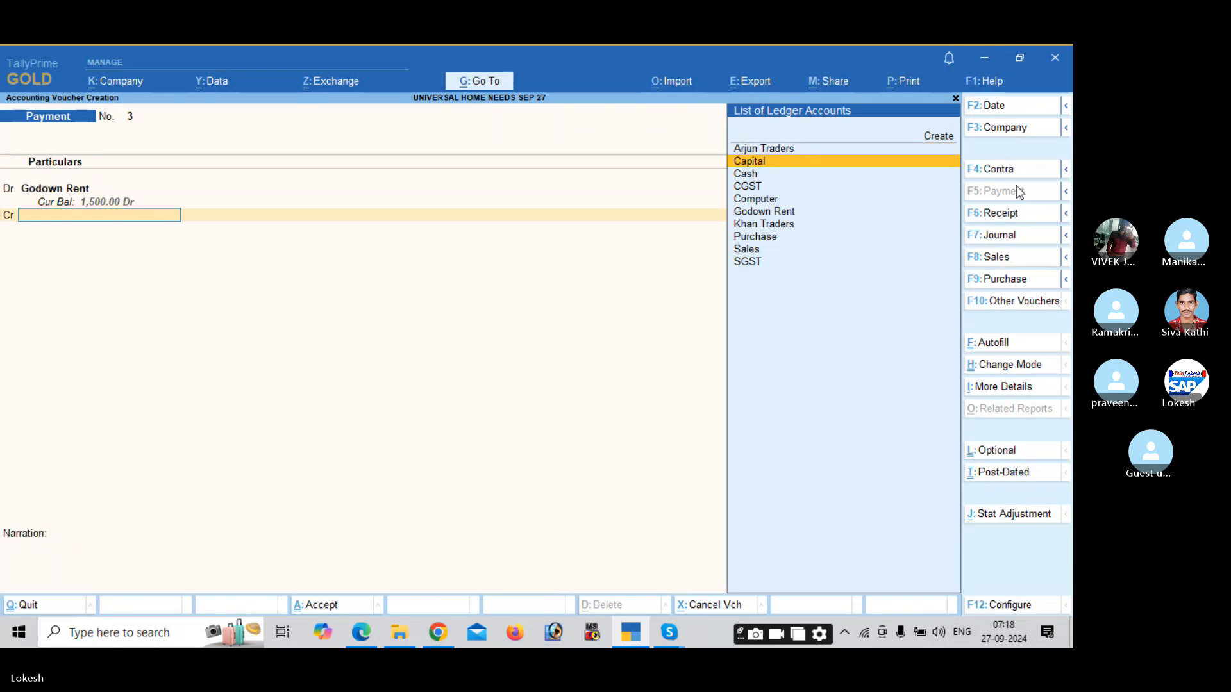
Complete and save the Godown Rent payment voucher and return to the Gateway of Tally.
key(Return)
key(Return)
key(Return)
key(Return)
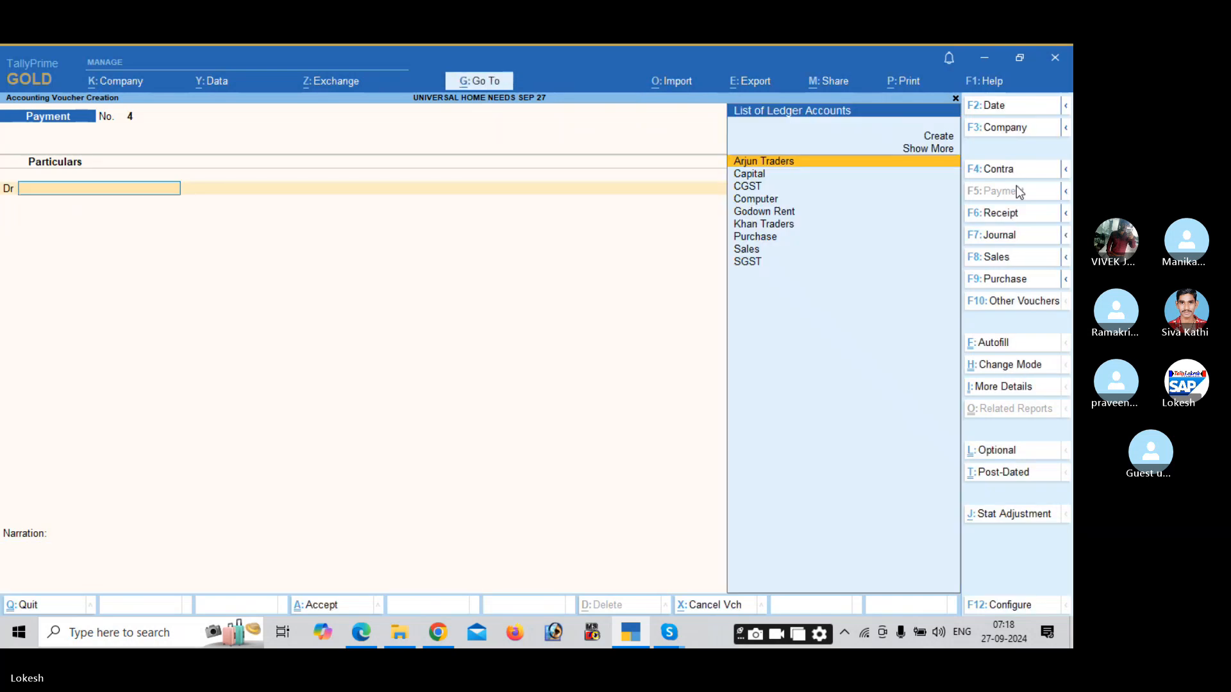
key(Escape)
key(Return)
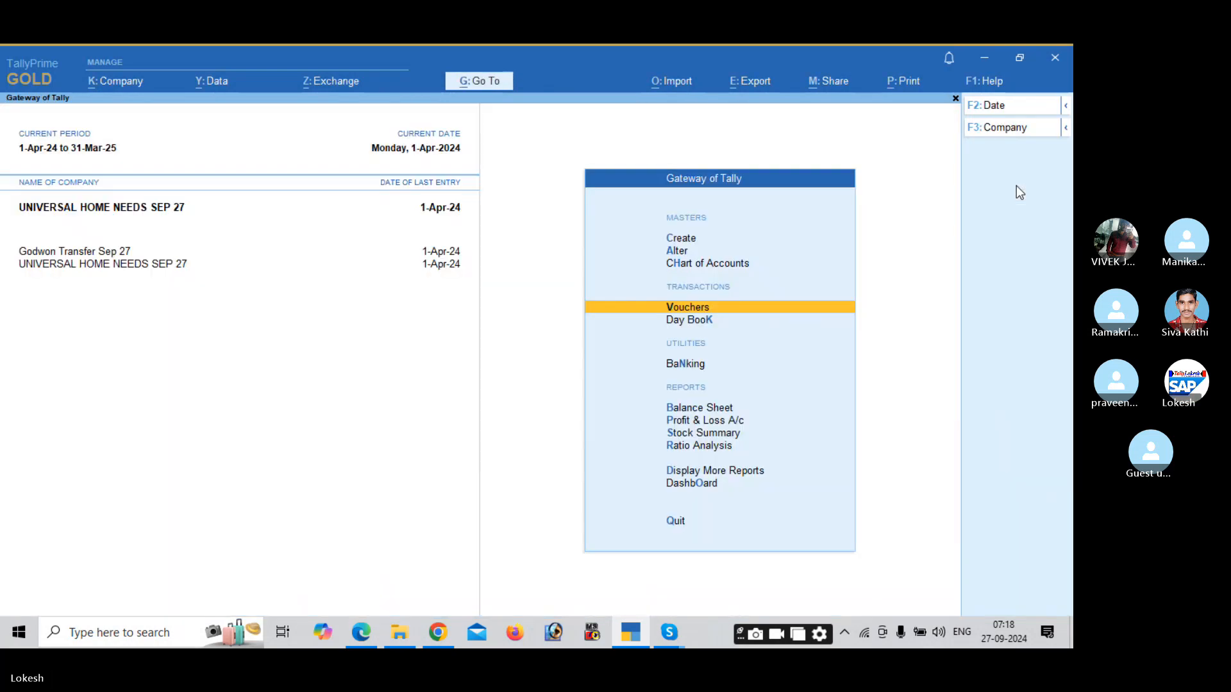
Review the 1-Apr-24 vouchers in the Day Book and return to the Gateway of Tally.
key(Down)
key(Return)
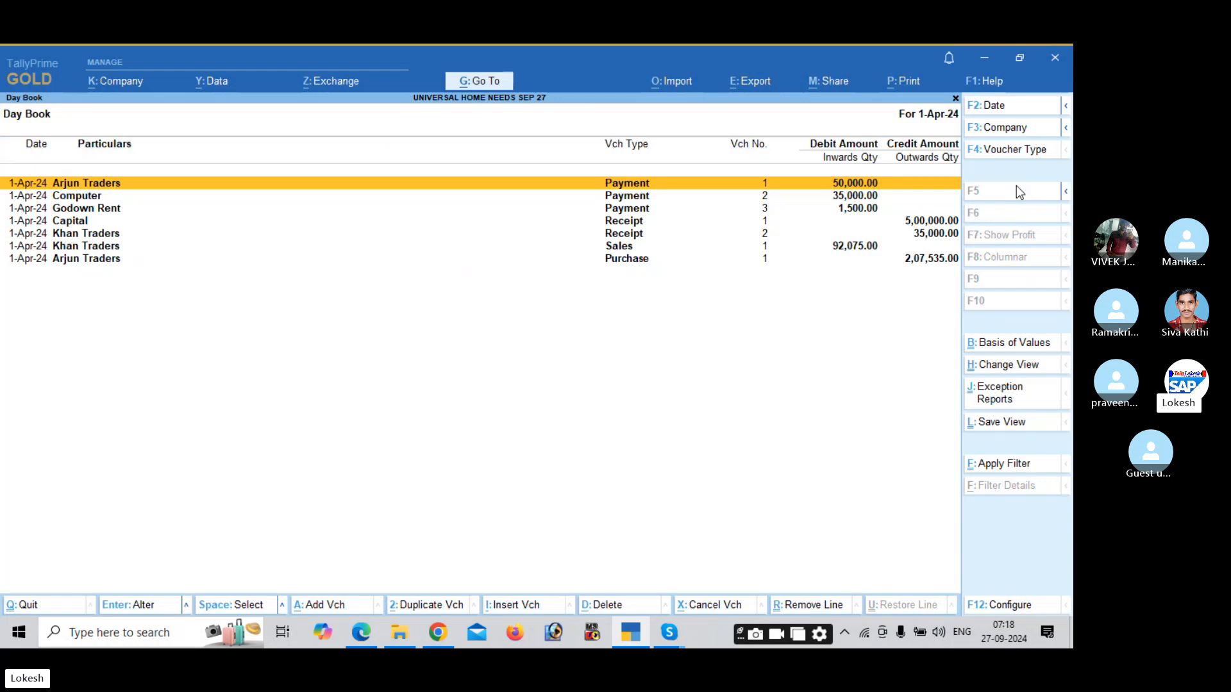
key(Escape)
View the Profit & Loss A/c in detailed form and check its Nett Profit against the PDF problem.
key(Down)
key(Down)
key(Down)
key(Return)
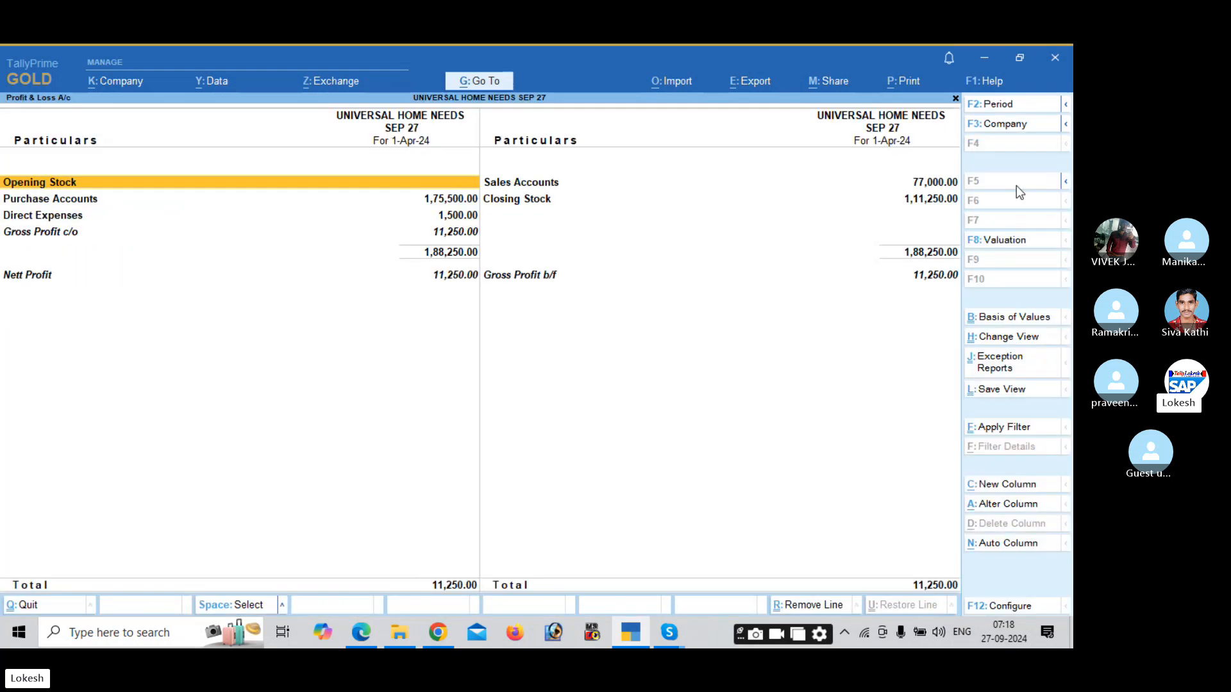
key(alt+F5)
key(Down)
key(Down)
key(Down)
key(Down)
key(Down)
key(Down)
key(Down)
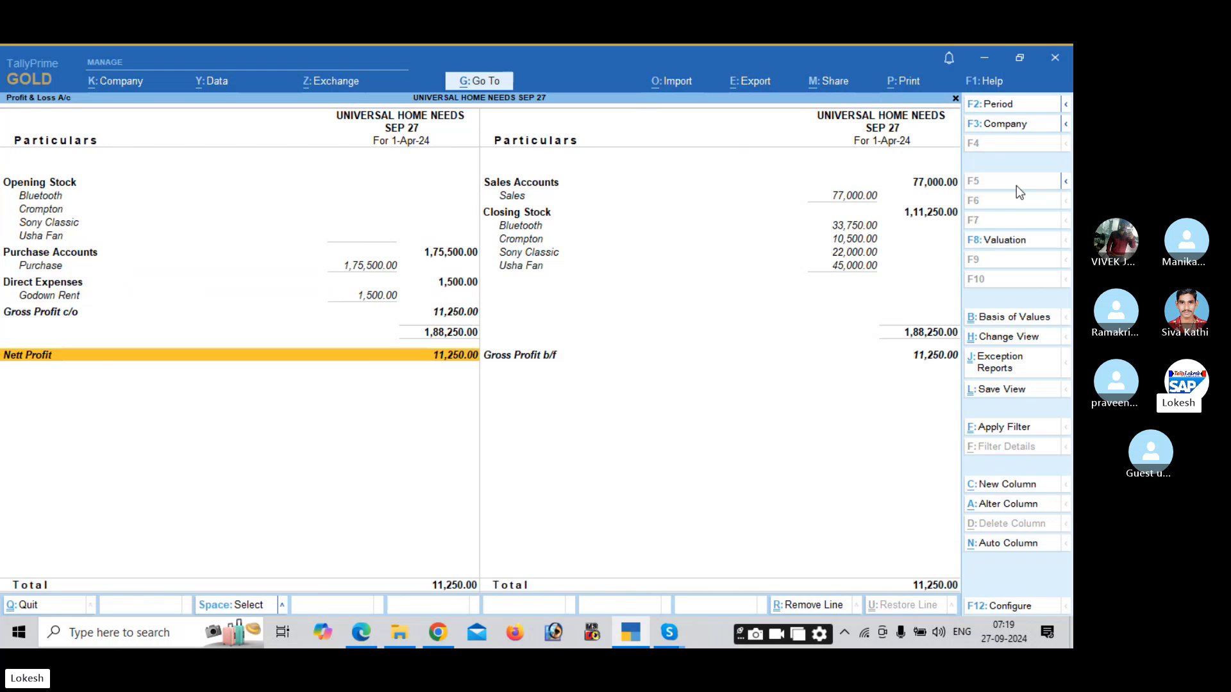
key(alt+Tab)
key(alt+Tab)
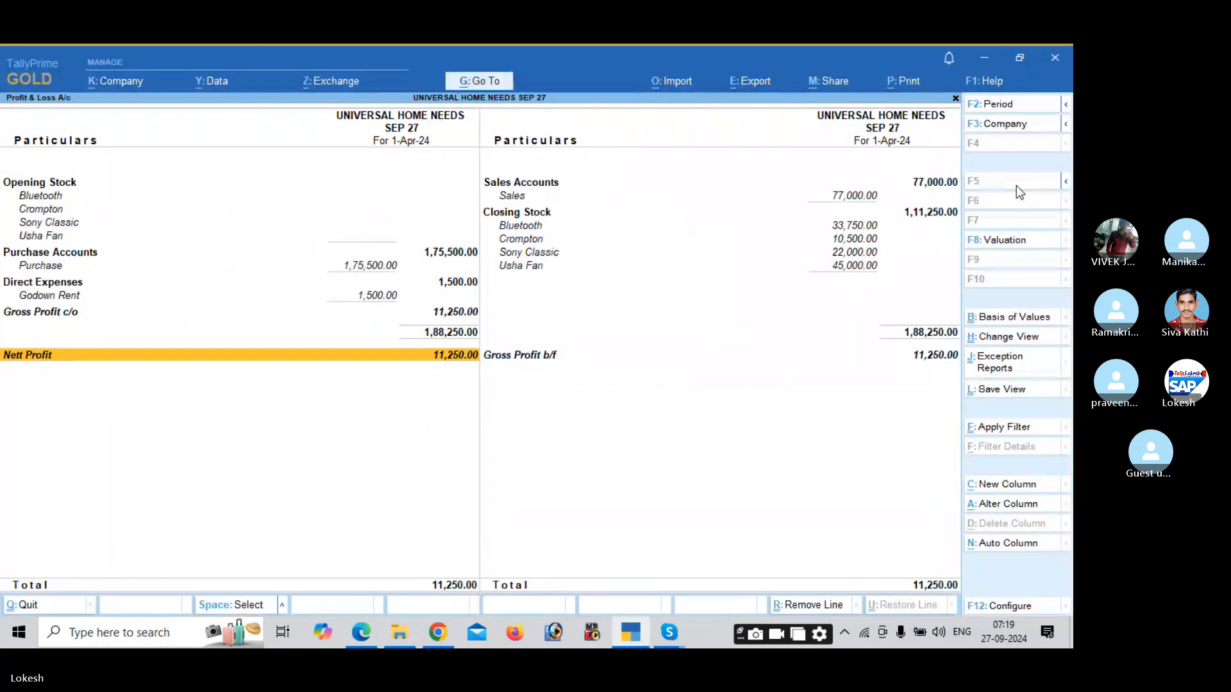
Configure the Stock Summary to show goods inwards and goods outwards without gross value for outwards, review it and close it.
key(Escape)
key(Down)
key(Return)
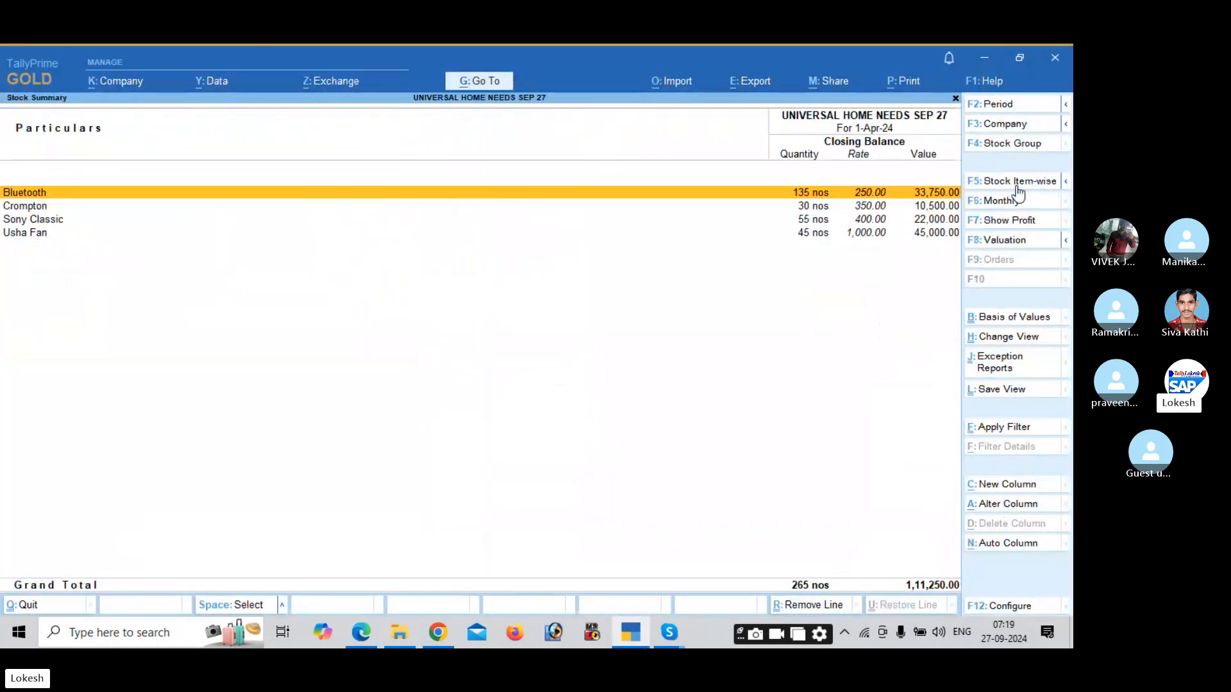
click(1006, 607)
key(Down)
key(Down)
key(Down)
key(Down)
key(Down)
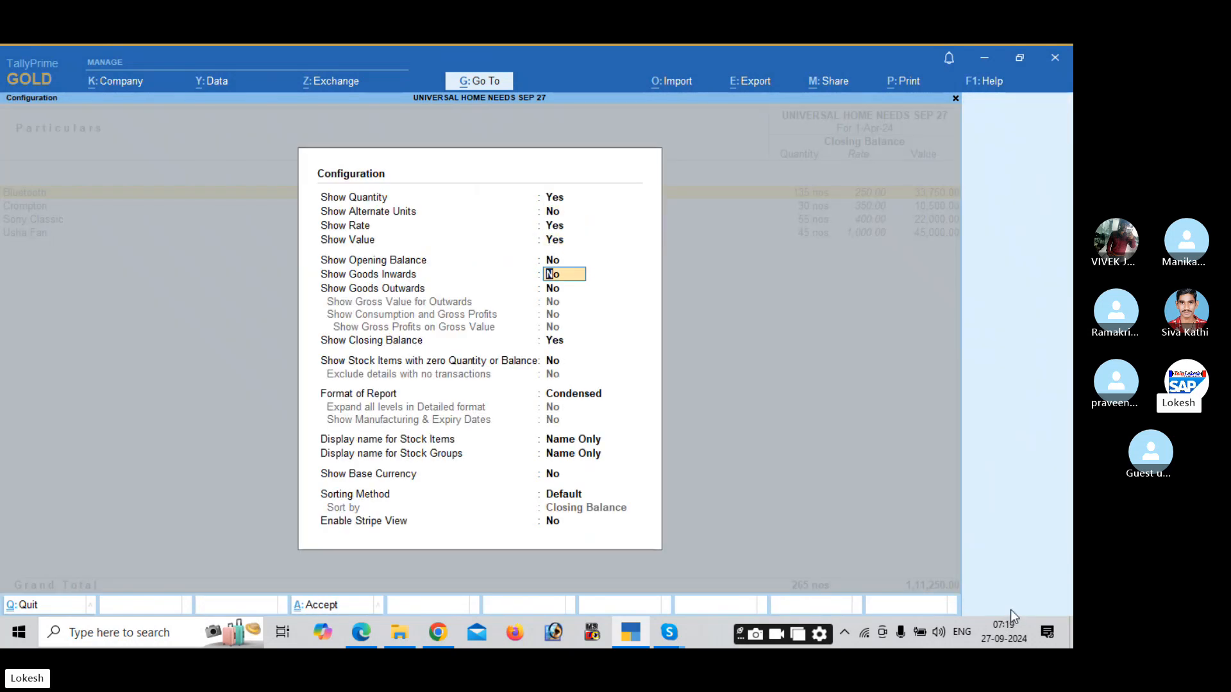
text(y)
key(Return)
text(y)
key(Return)
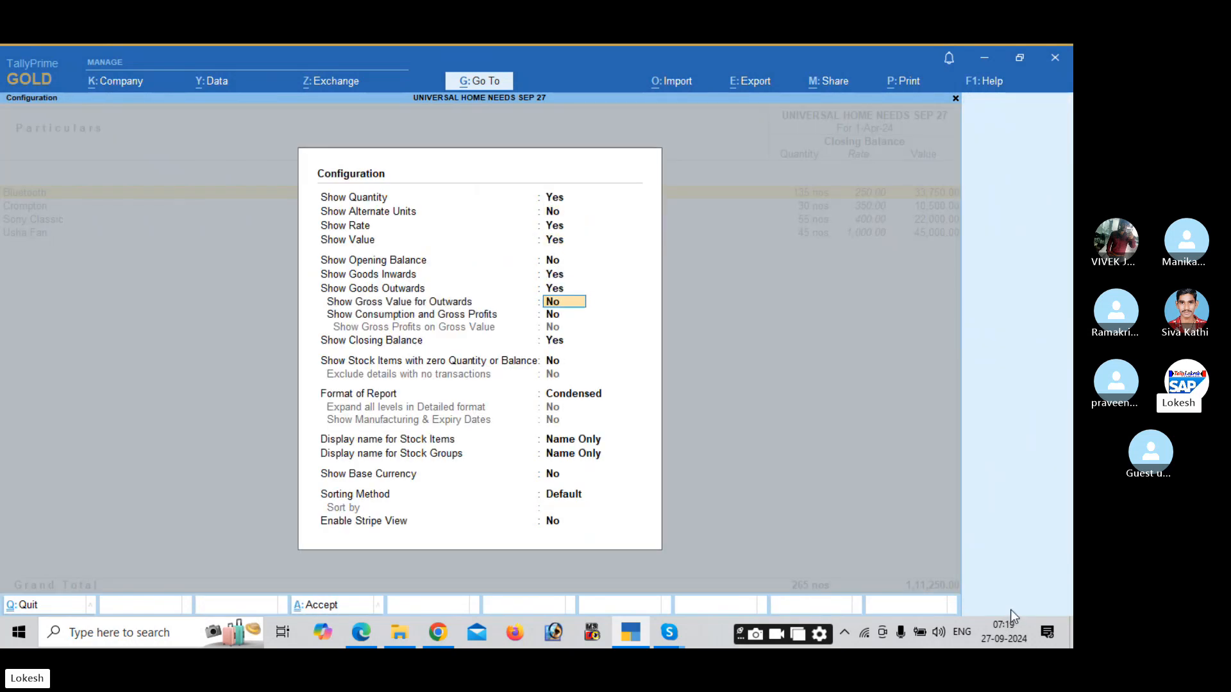
text(n)
key(ctrl+a)
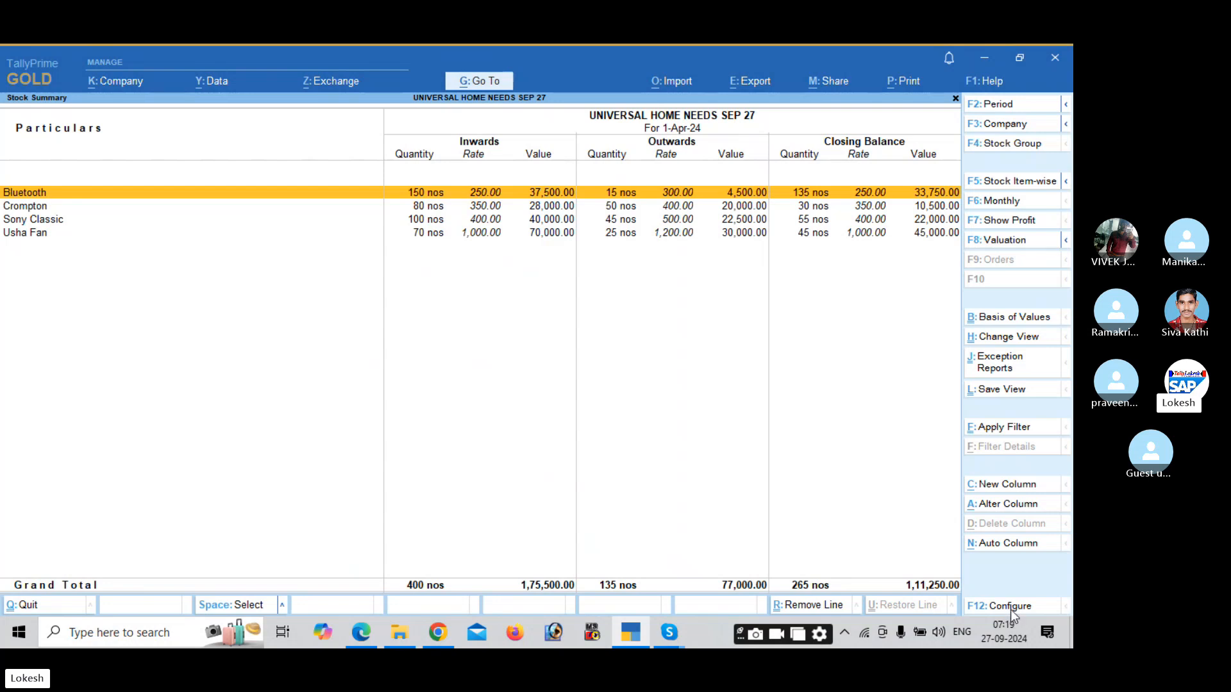
key(Escape)
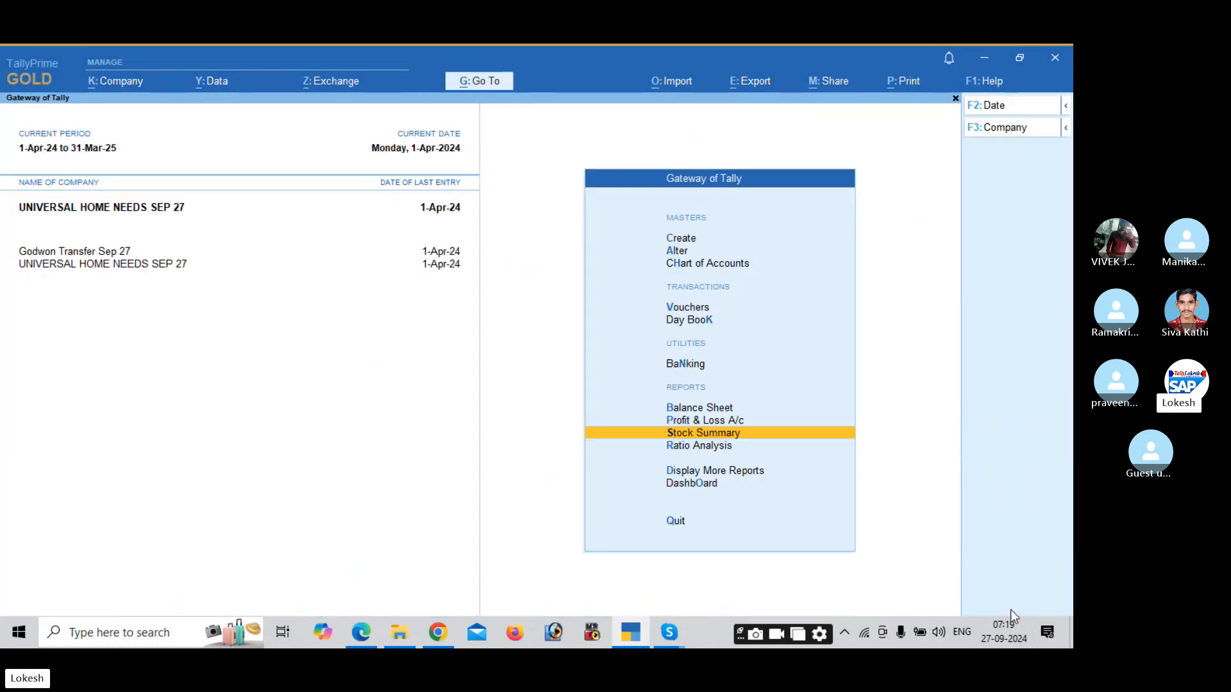
key(Down)
key(Down)
key(Down)
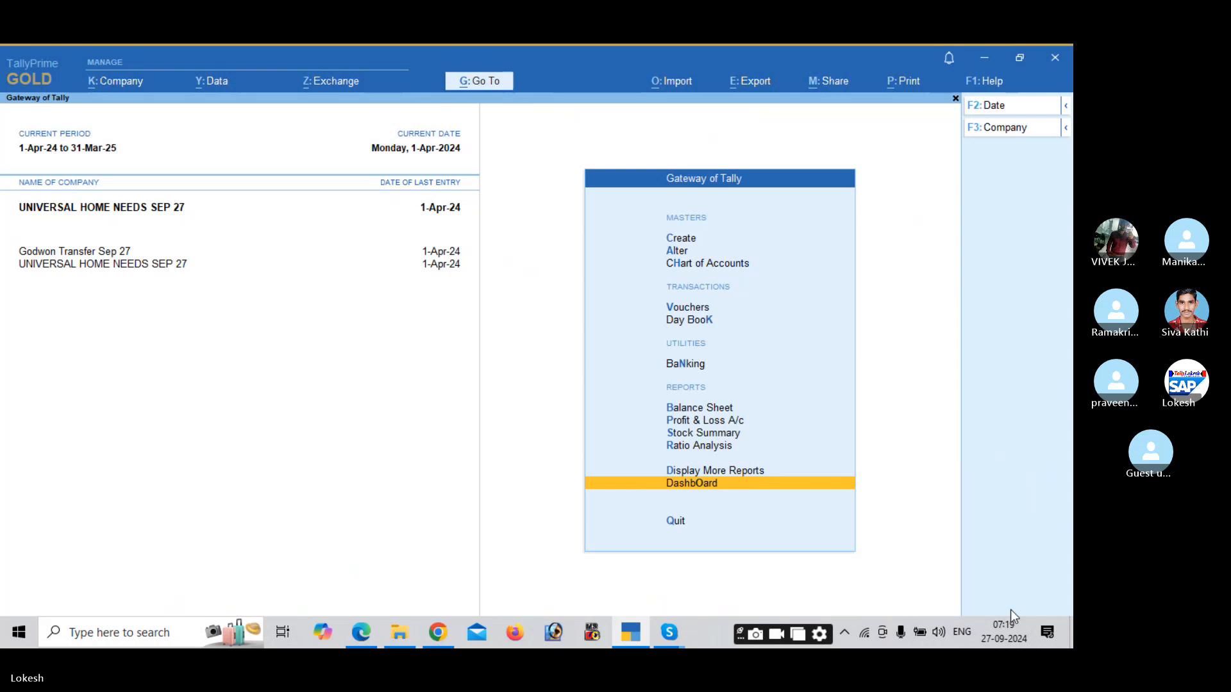
key(Return)
key(Escape)
key(Up)
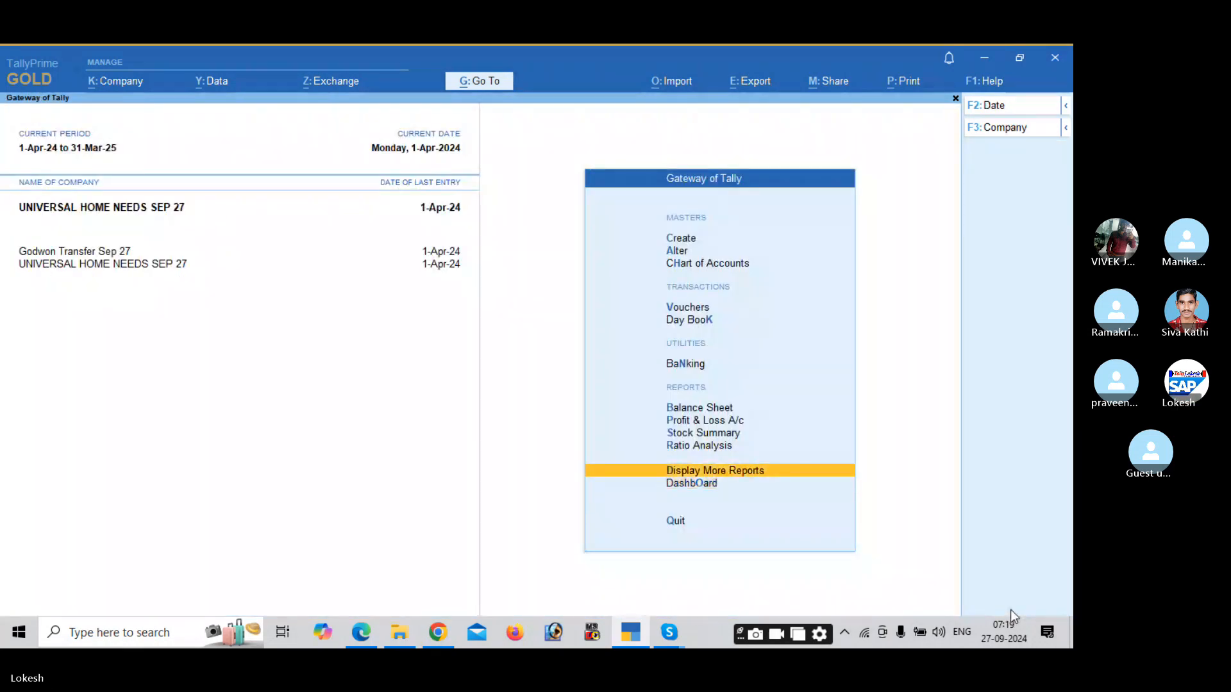
From the Inventory Books, view the batch vouchers of Bluetooth batch 852321.
key(Return)
key(Down)
key(Down)
key(Down)
key(Down)
key(Down)
key(Down)
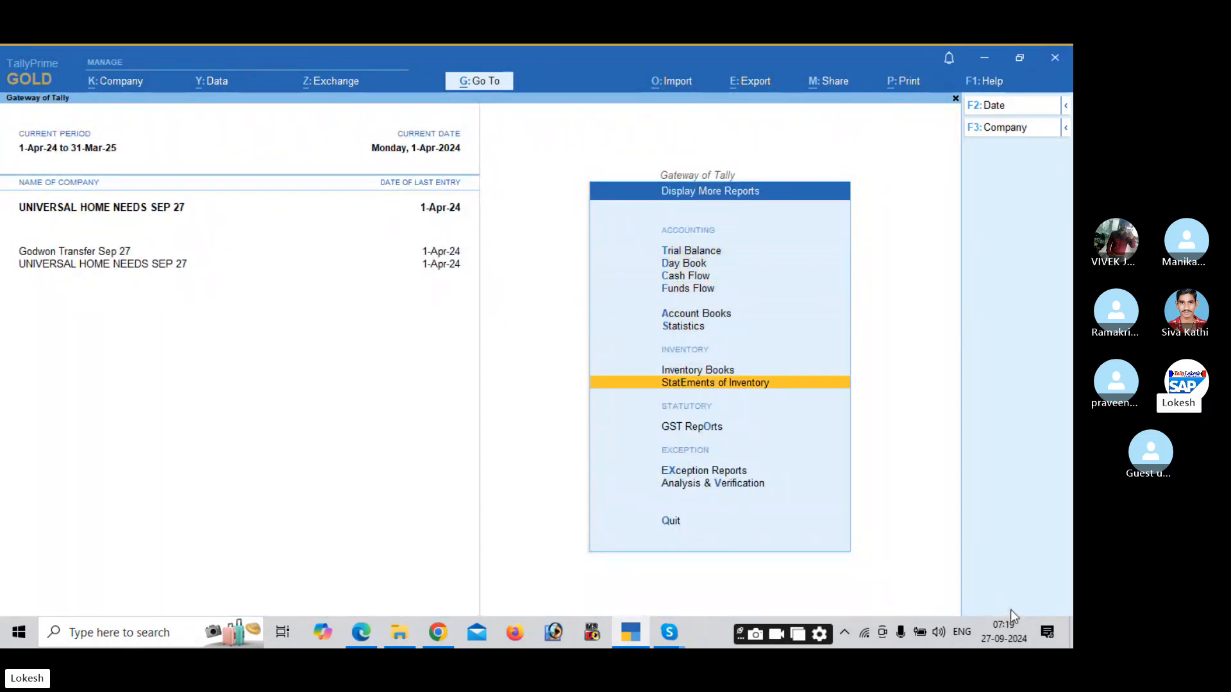
key(Up)
key(Return)
key(Down)
key(Return)
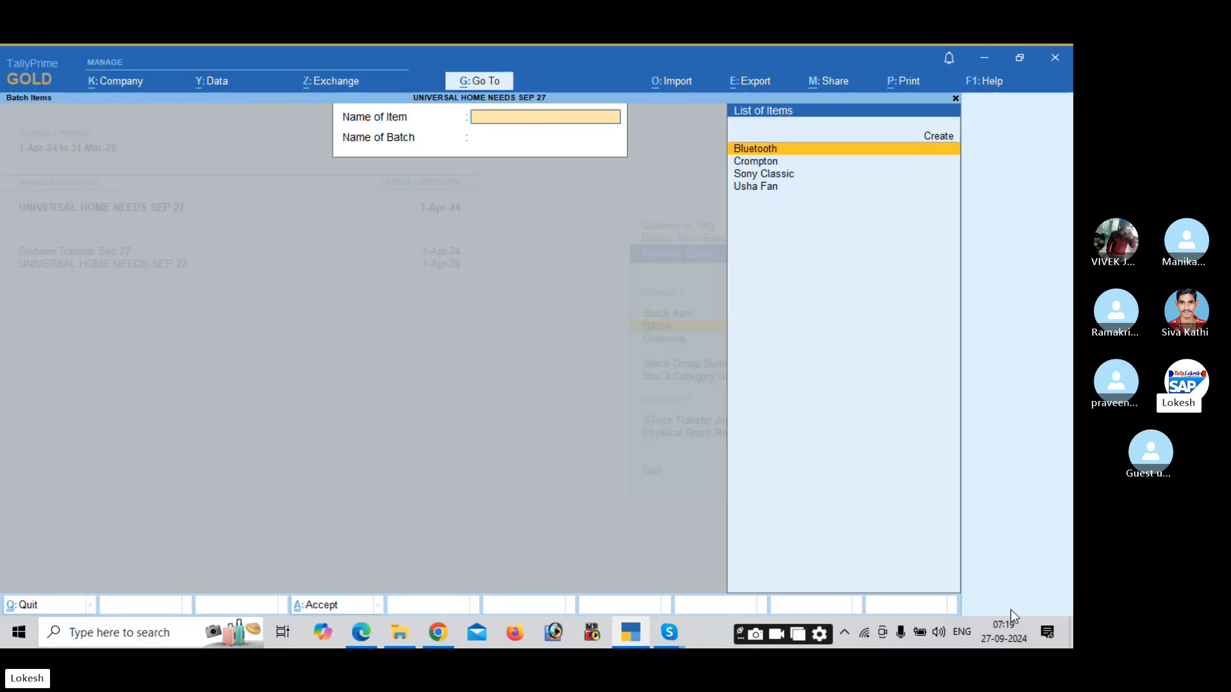
key(Return)
key(Down)
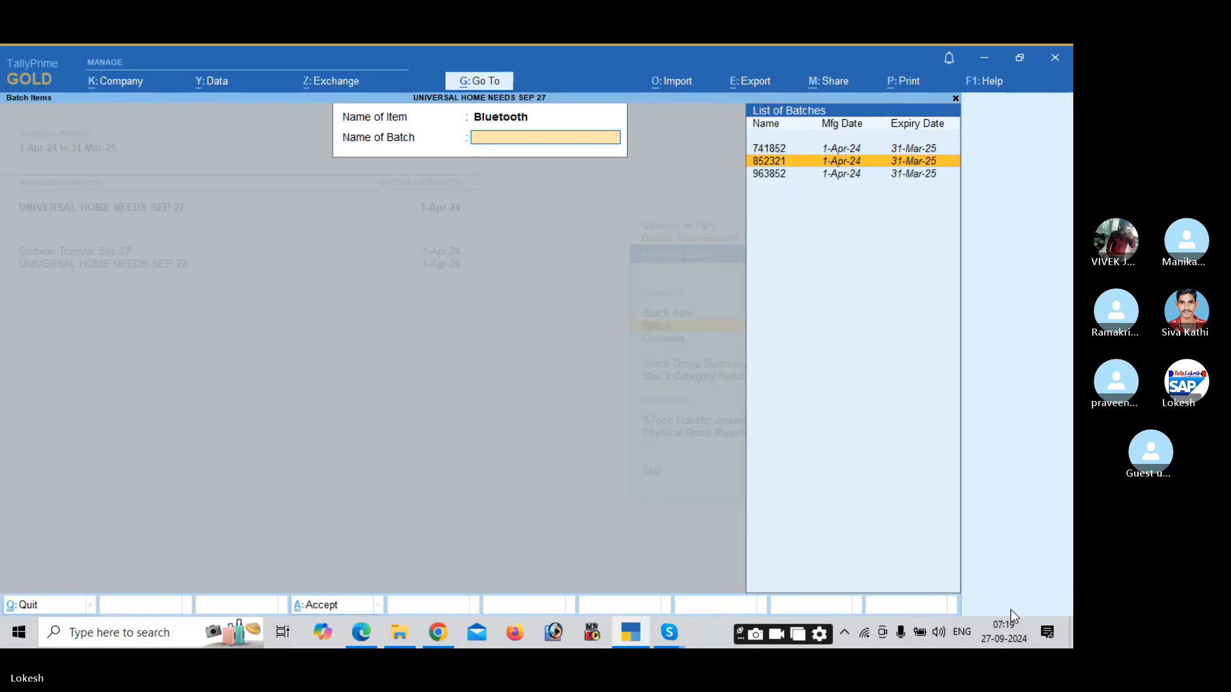
key(Return)
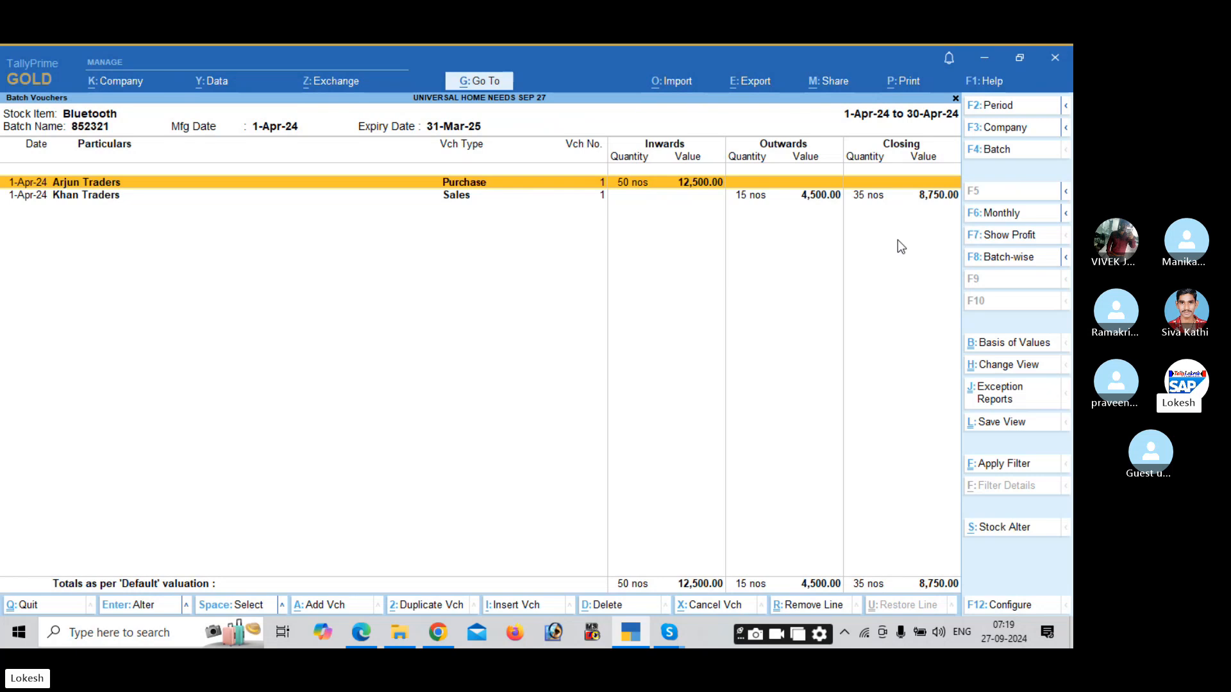
View the batch vouchers of Bluetooth batches 741852 and 963852 in turn.
click(1005, 153)
key(Return)
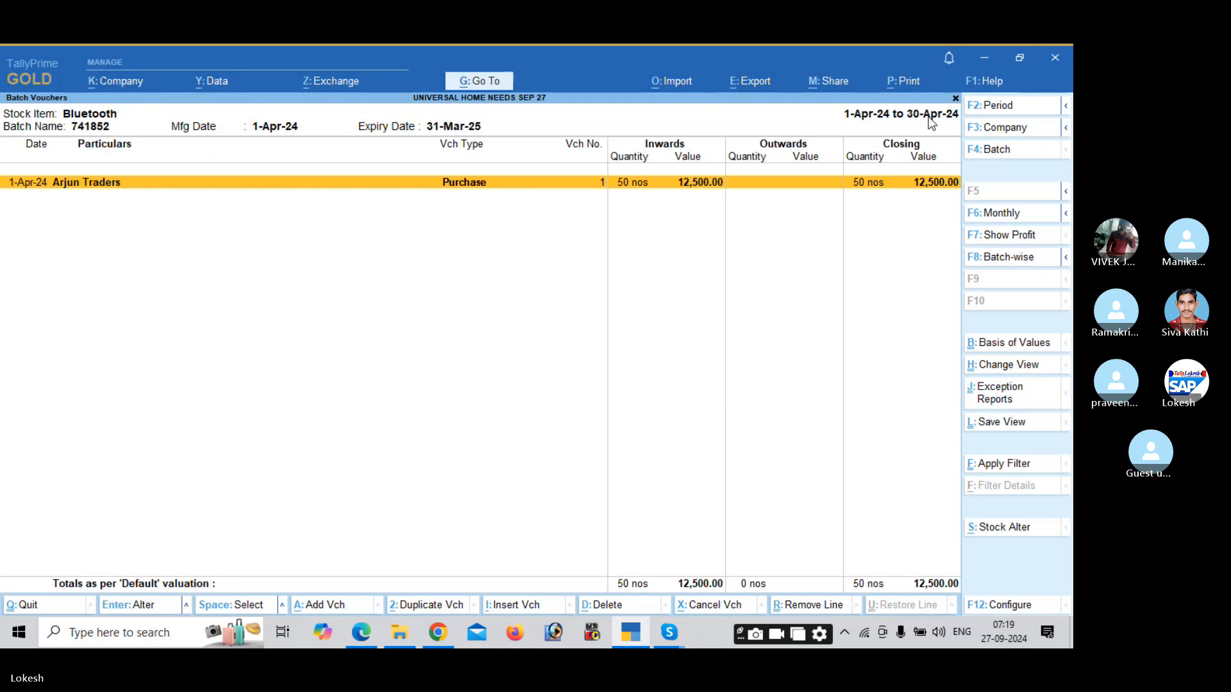
click(992, 153)
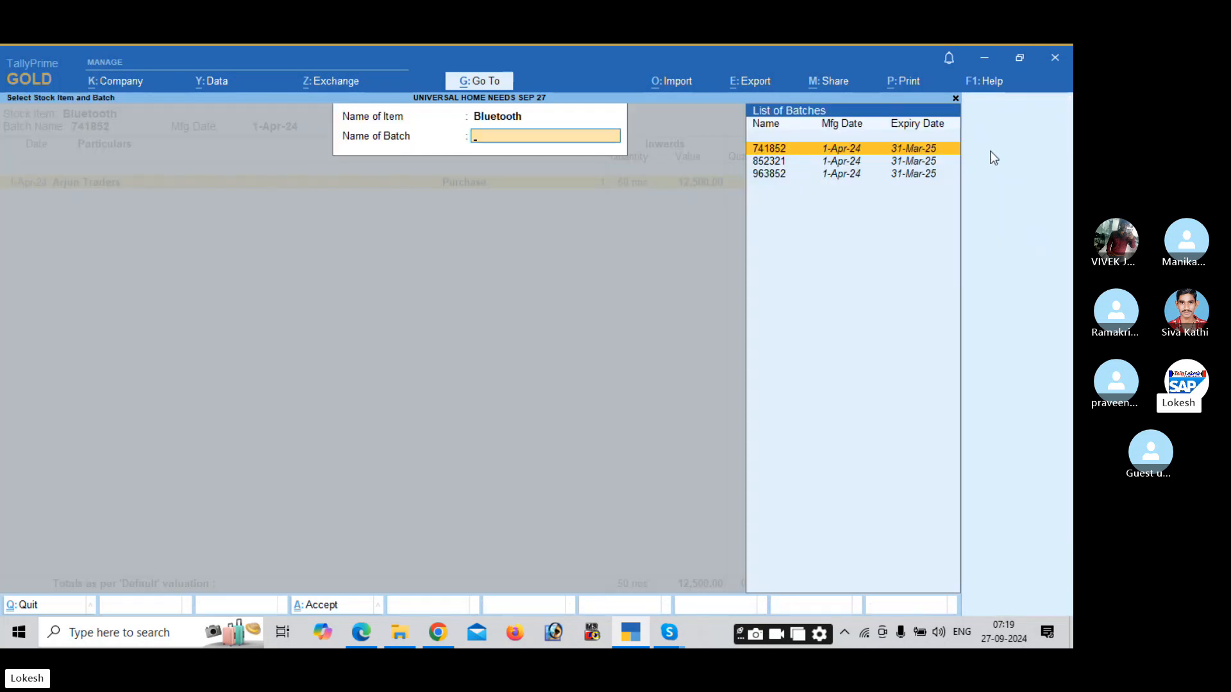
key(Down)
key(Down)
key(Return)
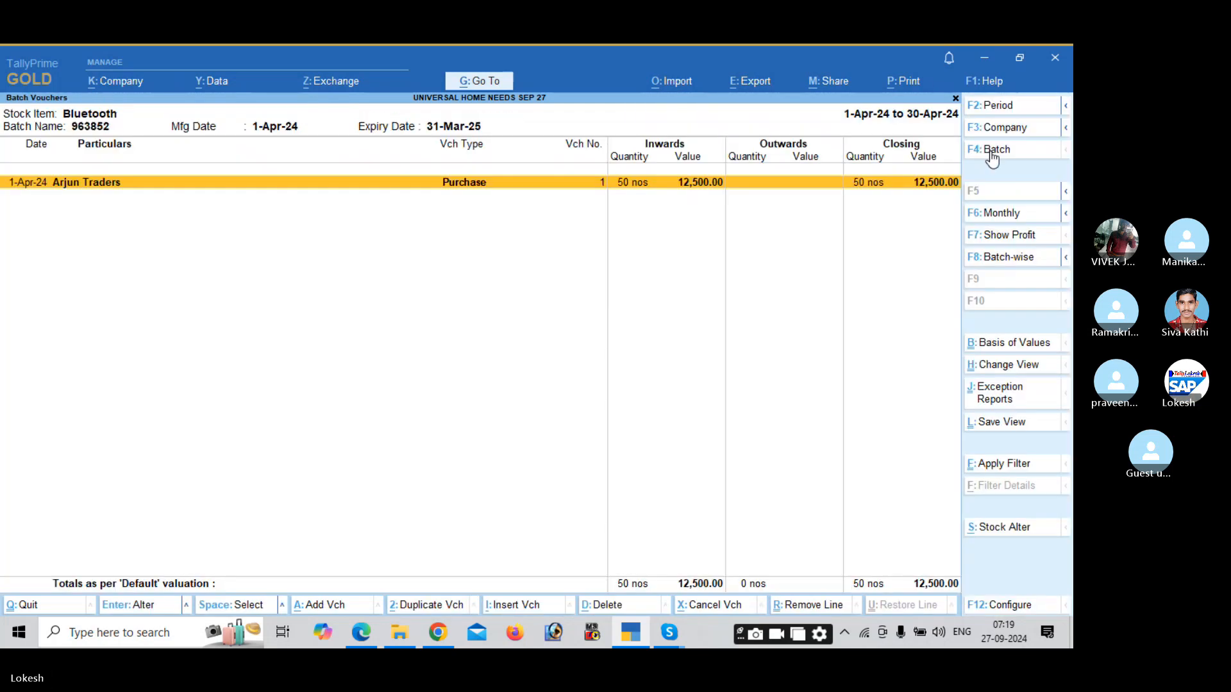
View the batch vouchers of Crompton batch 985445 and return to the Display More Reports menu.
click(992, 157)
key(Down)
key(Return)
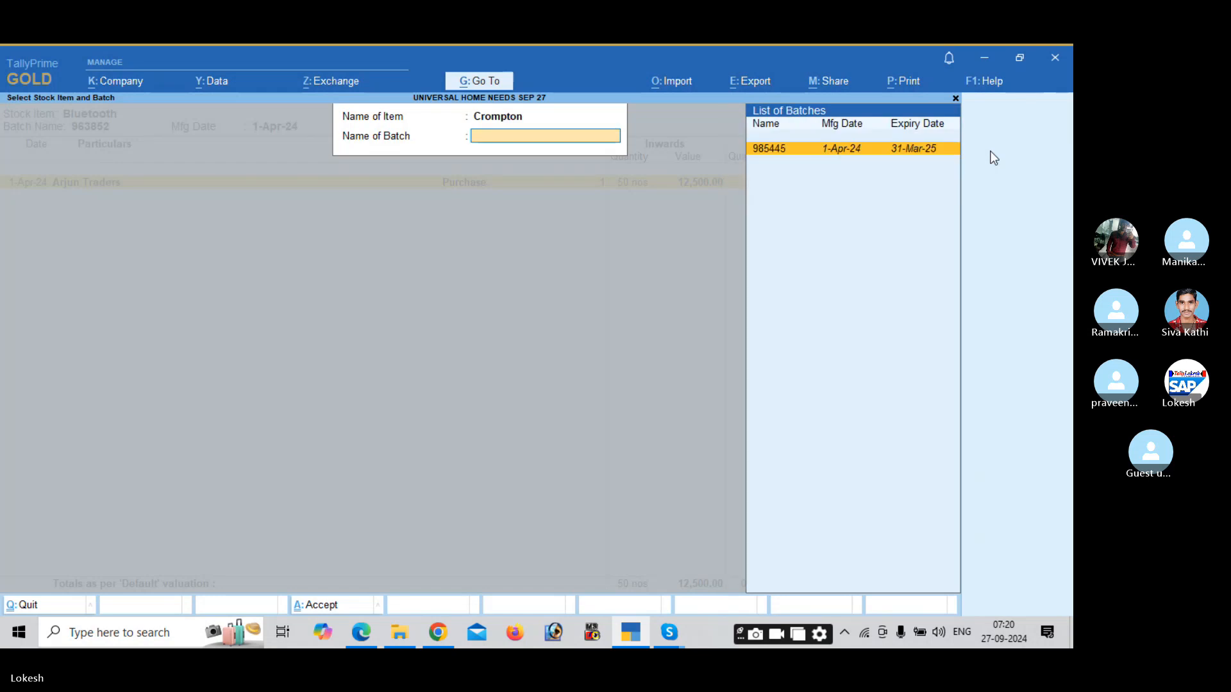
key(Return)
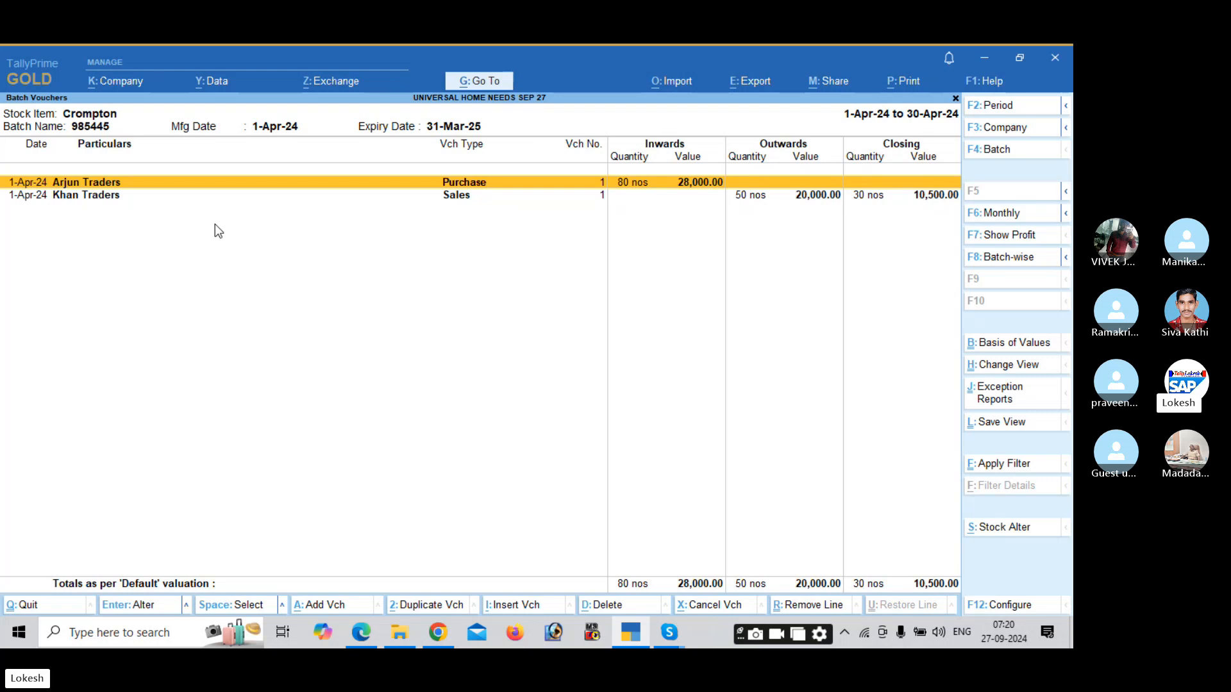
key(Escape)
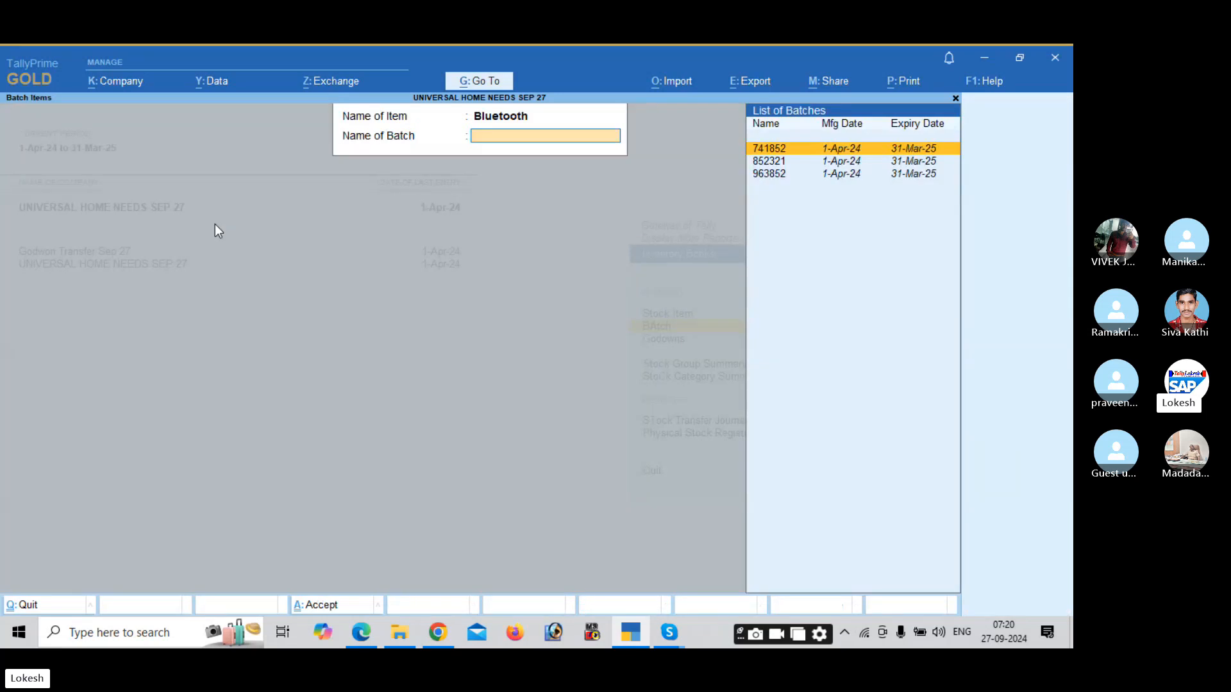
key(Escape)
key(Escape)
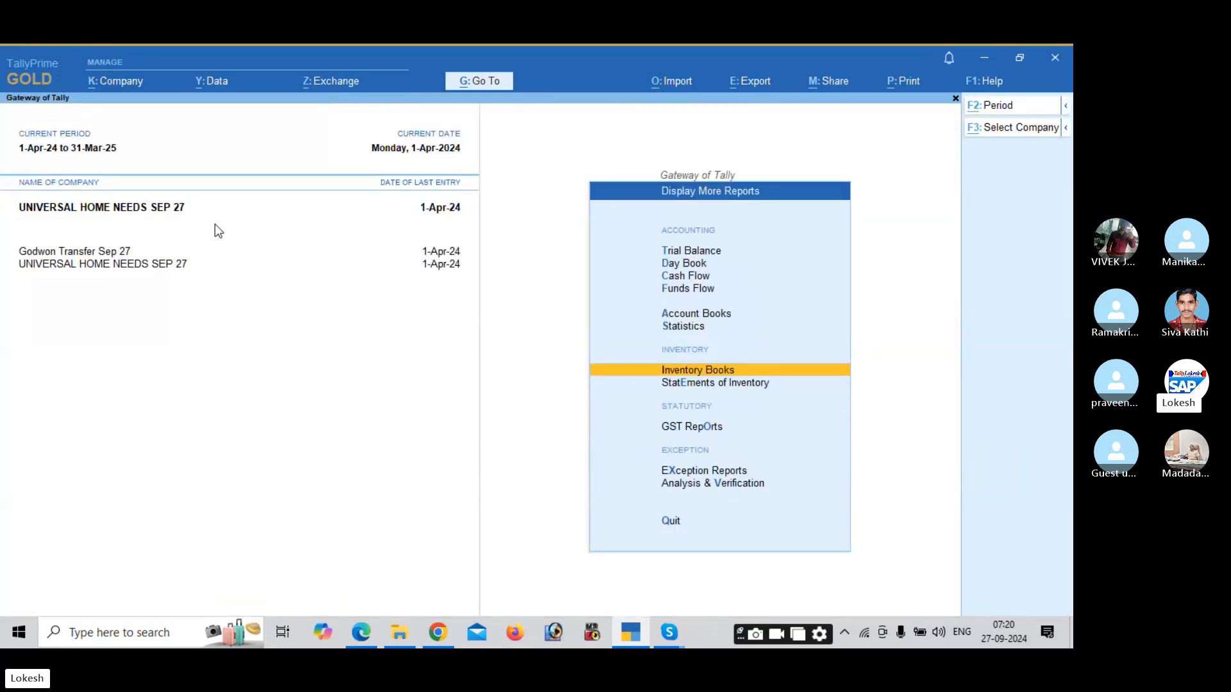
Switch to the PDF and read on from the batchwise problem to the Purchase Order and Receipt Note exercise.
key(alt+Tab)
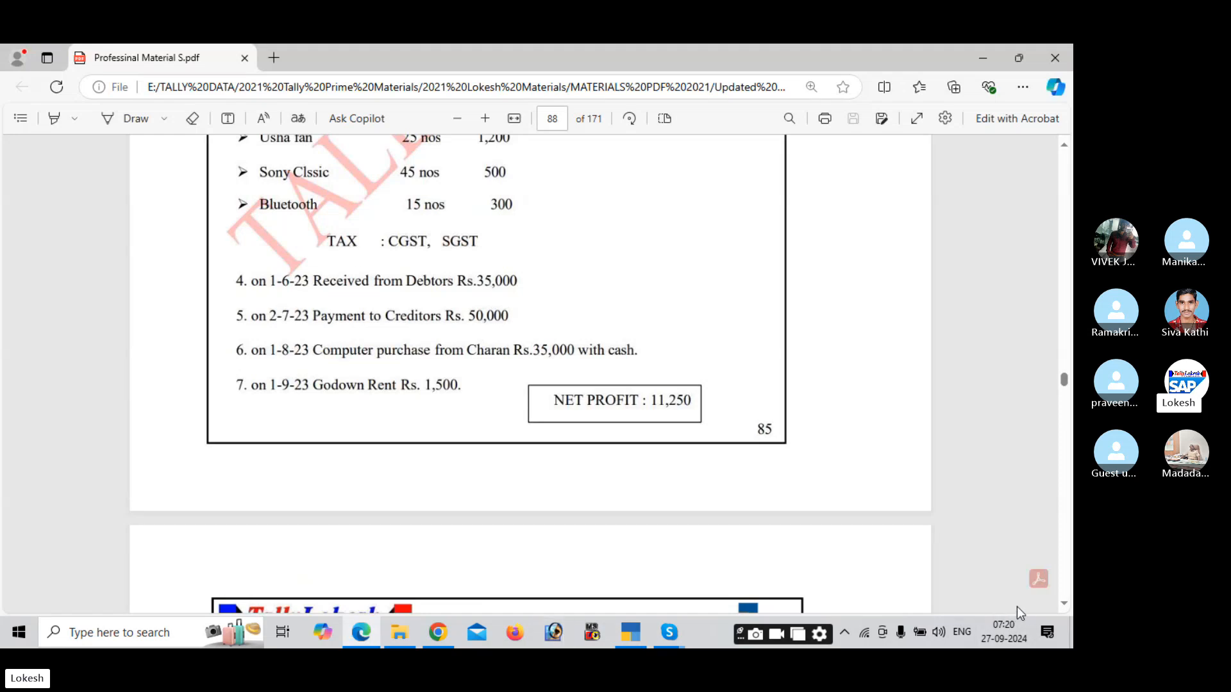
scroll(1066, 603, down, 5)
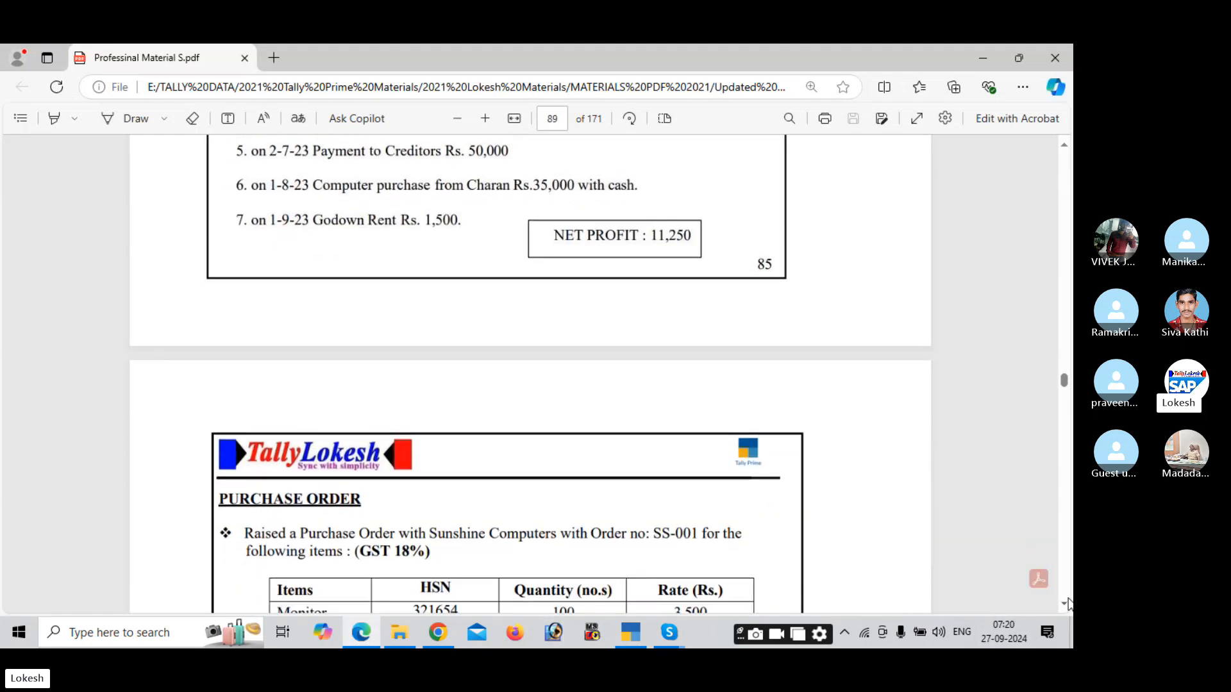
scroll(1066, 603, down, 3)
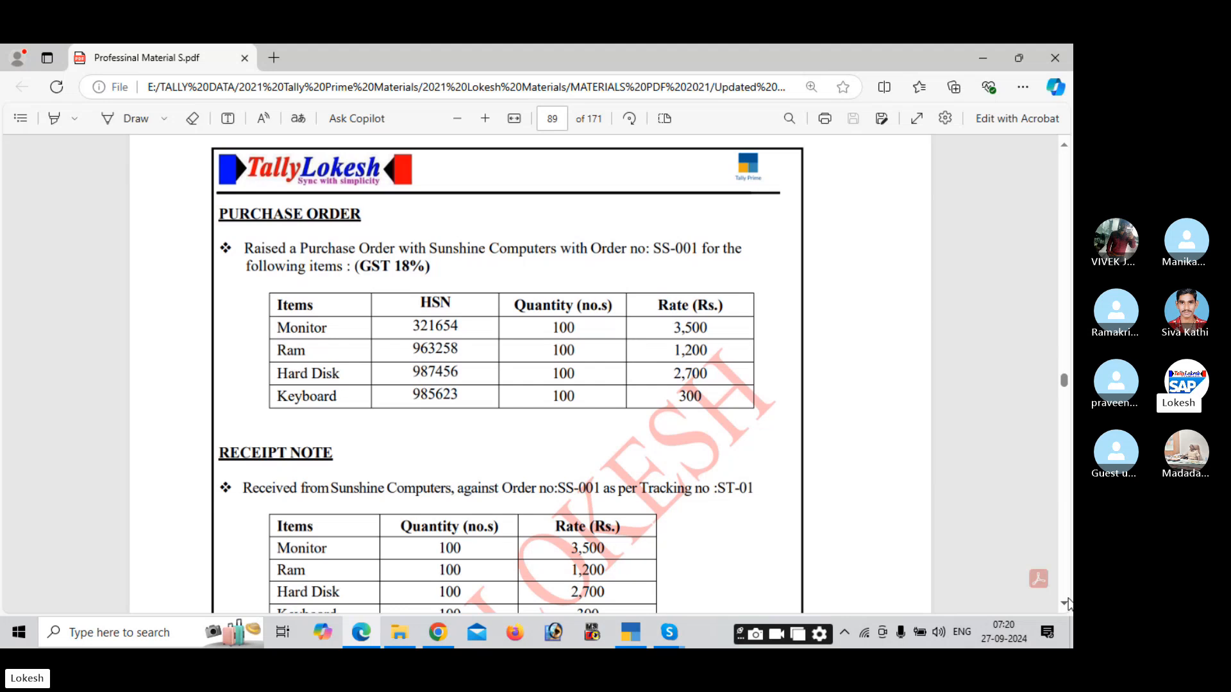
key(alt+Tab)
key(alt+Tab)
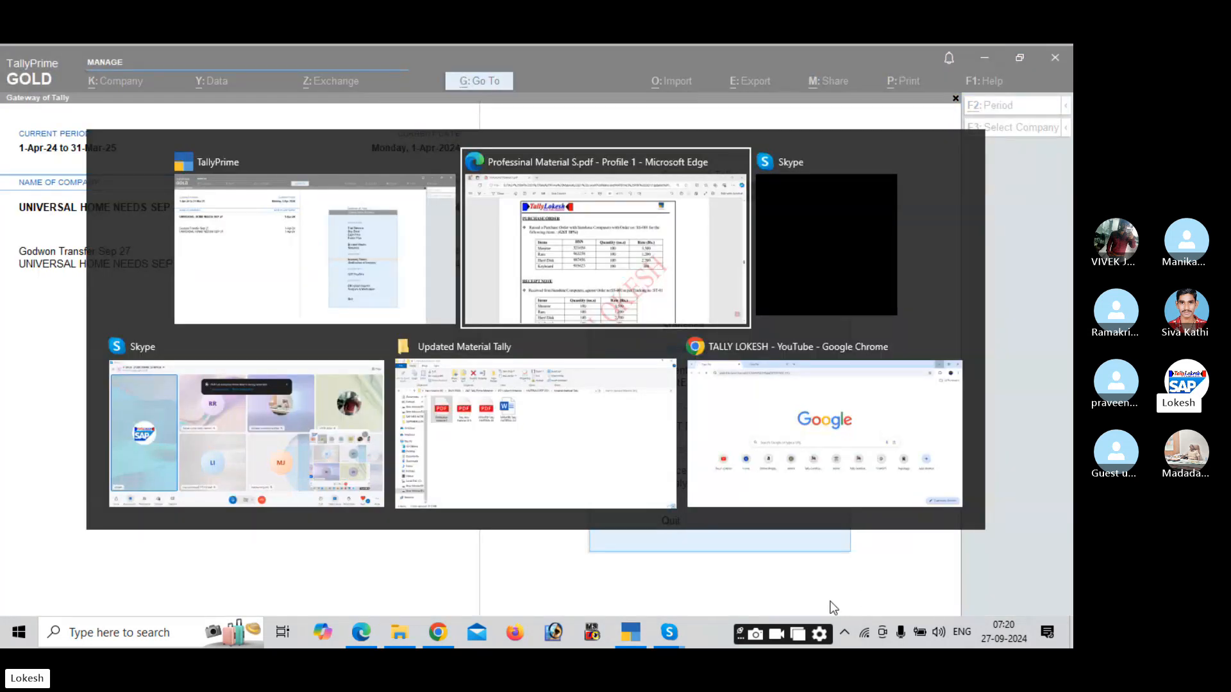